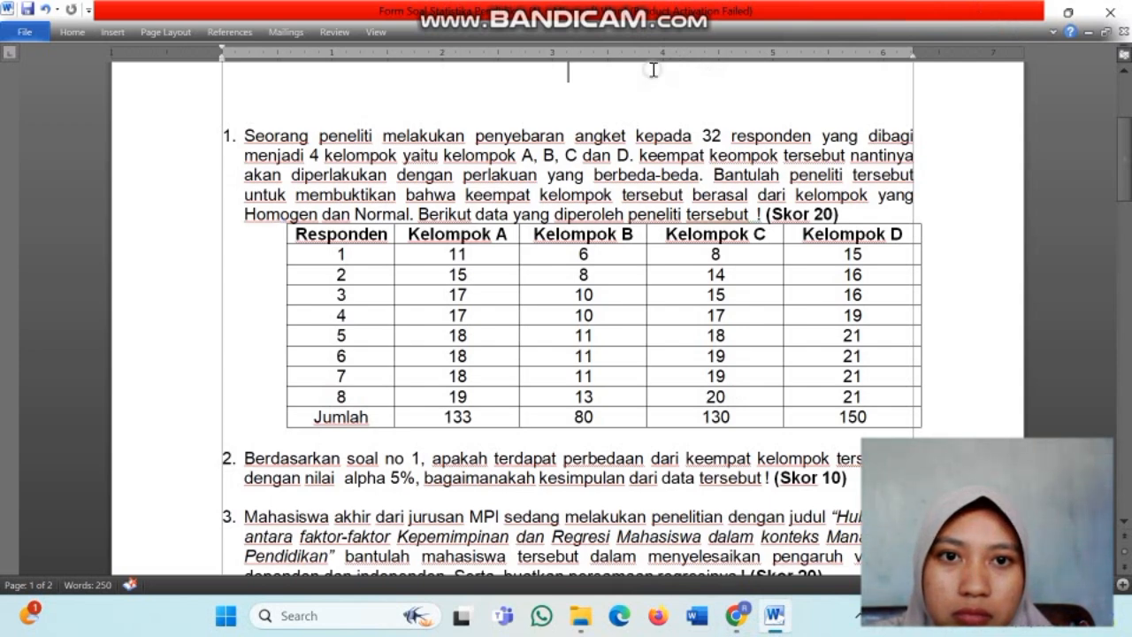
Minimize the Word document and the screen recorder, and switch to the empty SPSS Statistics Data Editor.
{"action": "left_click", "coordinate": [1030, 12]}
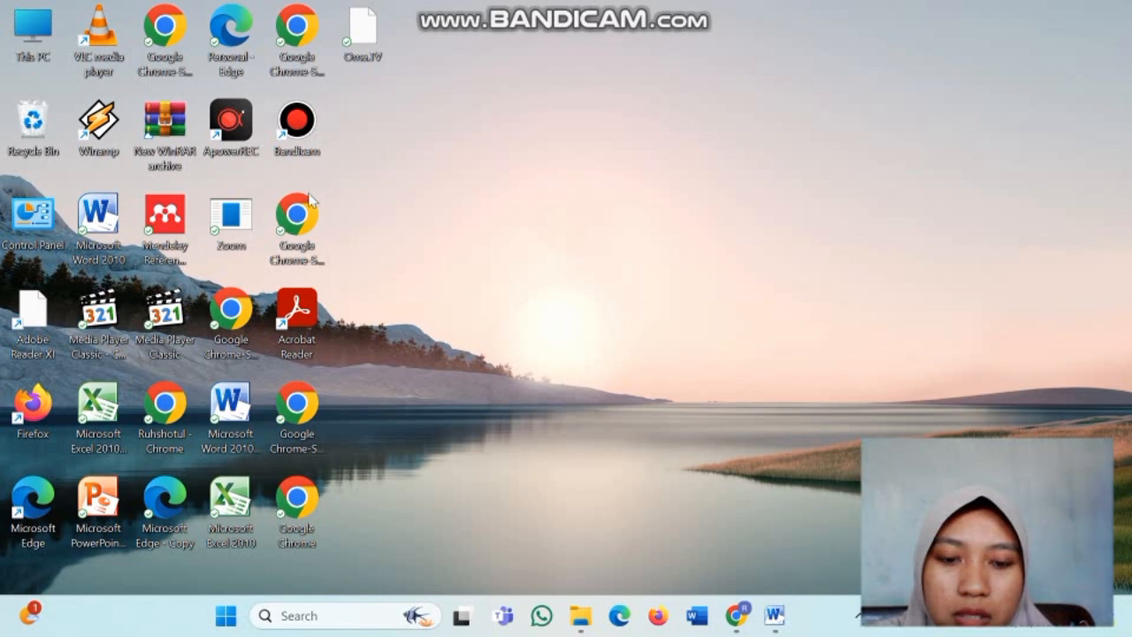
{"action": "double_click", "coordinate": [299, 133]}
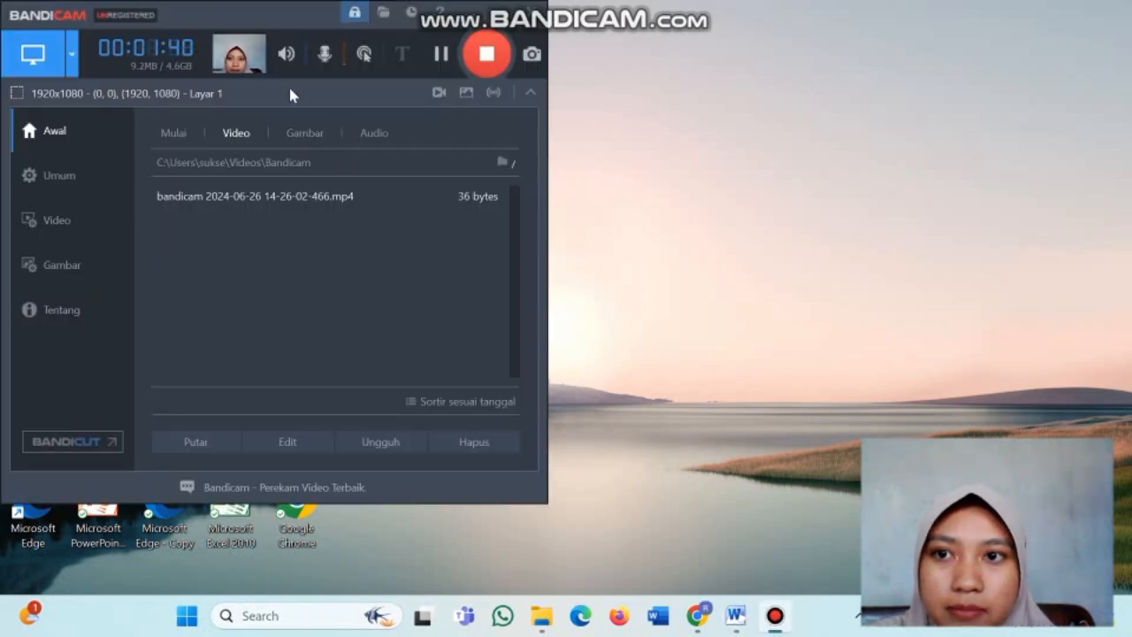
{"action": "left_click", "coordinate": [444, 55]}
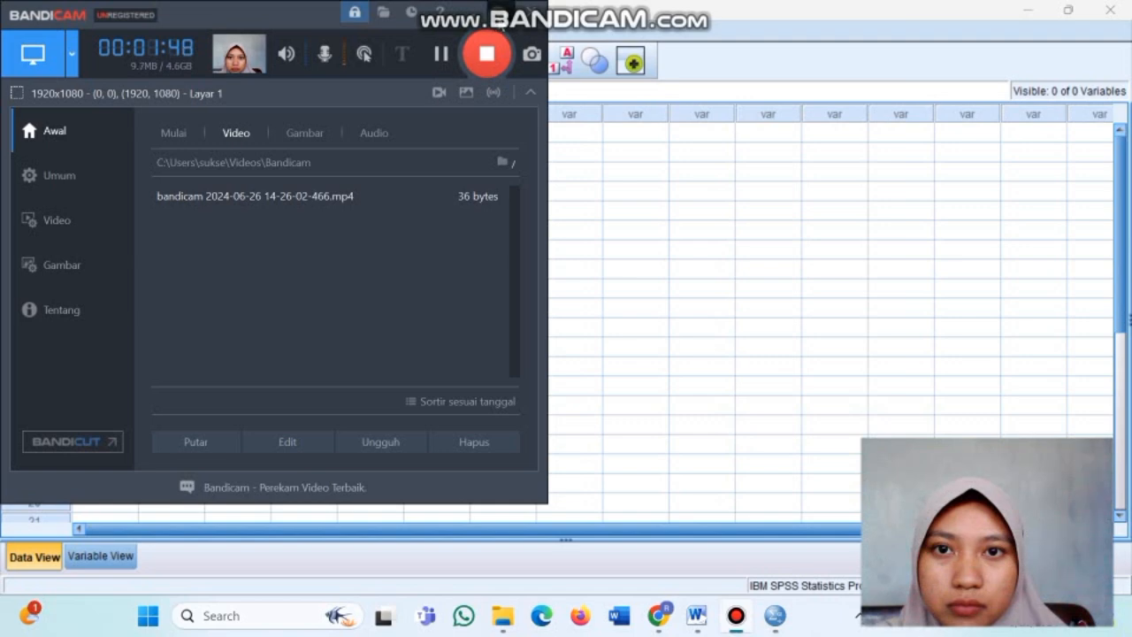
{"action": "left_click", "coordinate": [500, 14]}
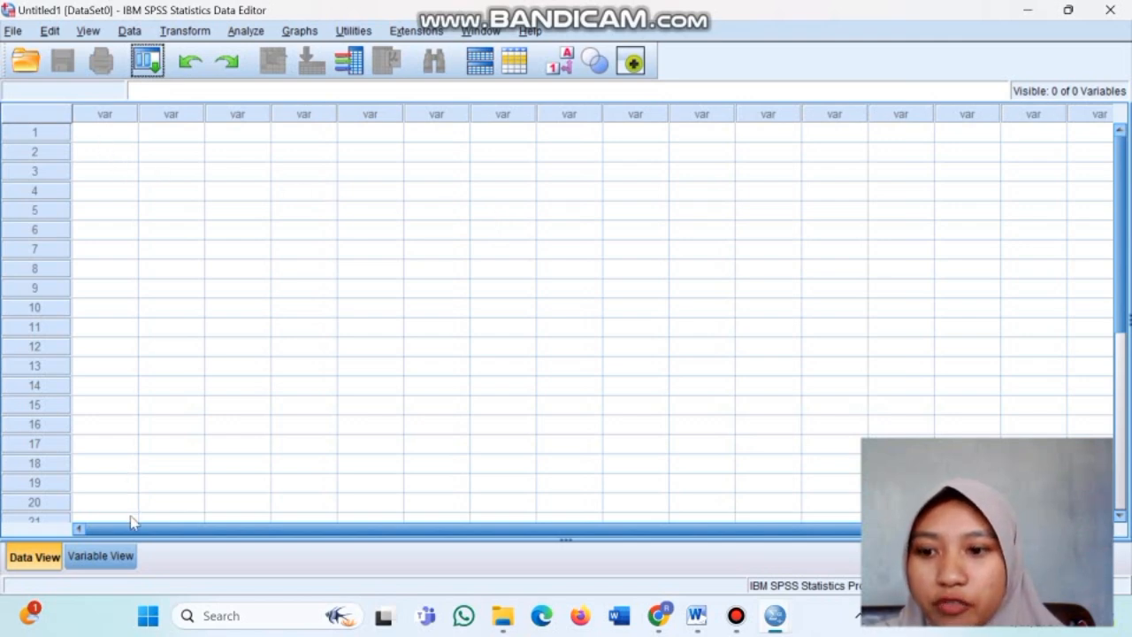
Define the first variable in Variable View with the name kelompokA.
{"action": "left_click", "coordinate": [123, 562]}
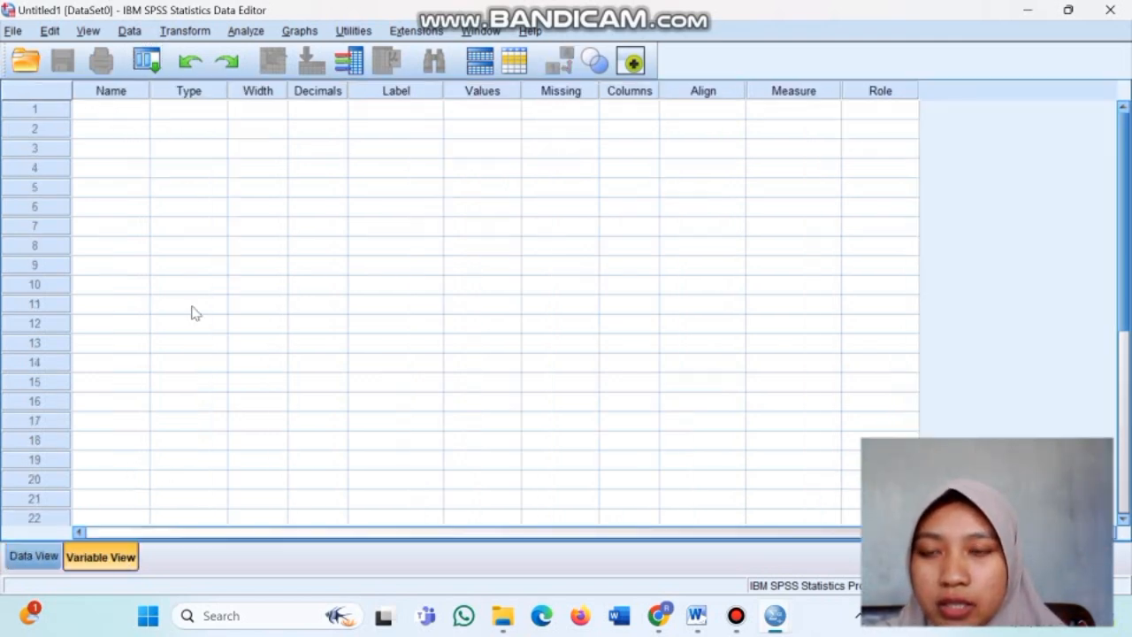
{"action": "left_click", "coordinate": [133, 117]}
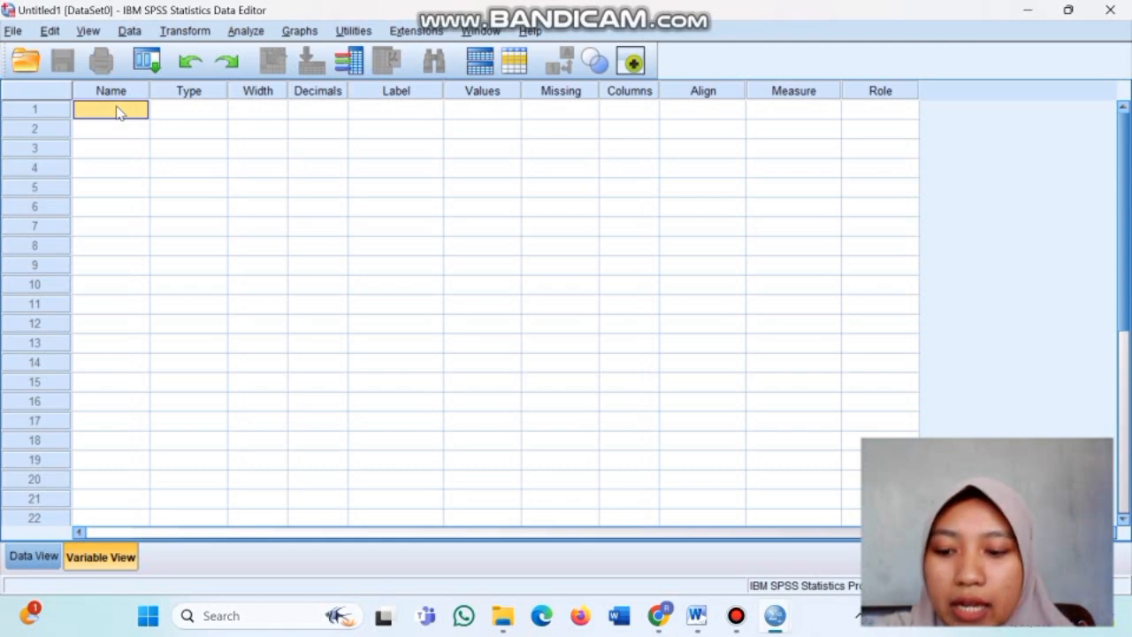
{"action": "type", "text": "k"}
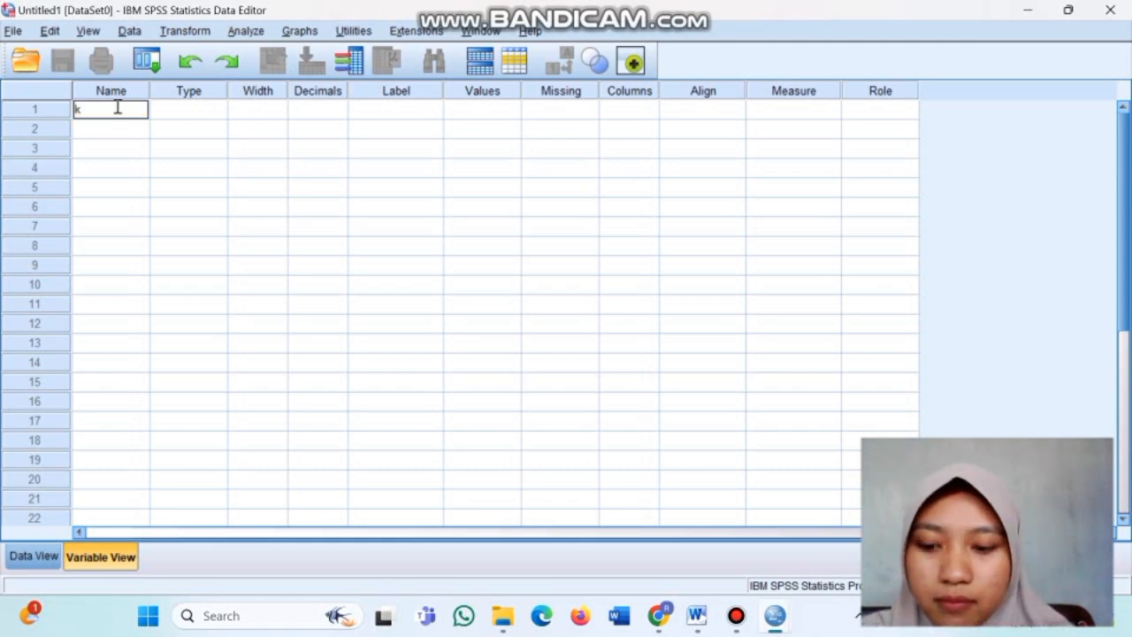
{"action": "type", "text": "elompok"}
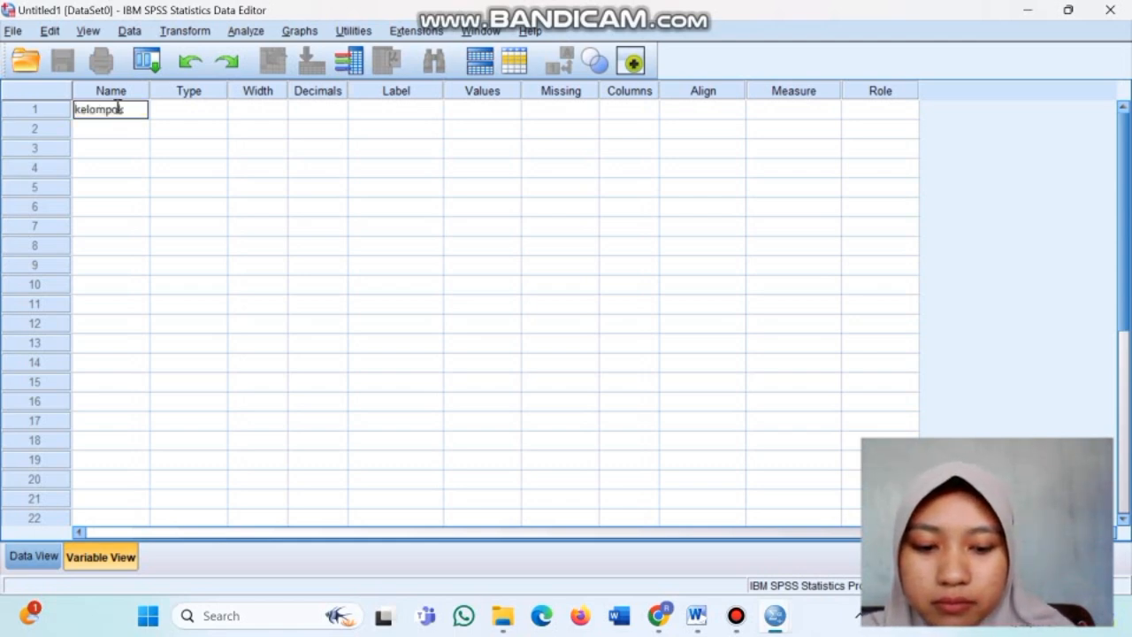
{"action": "type", "text": "a"}
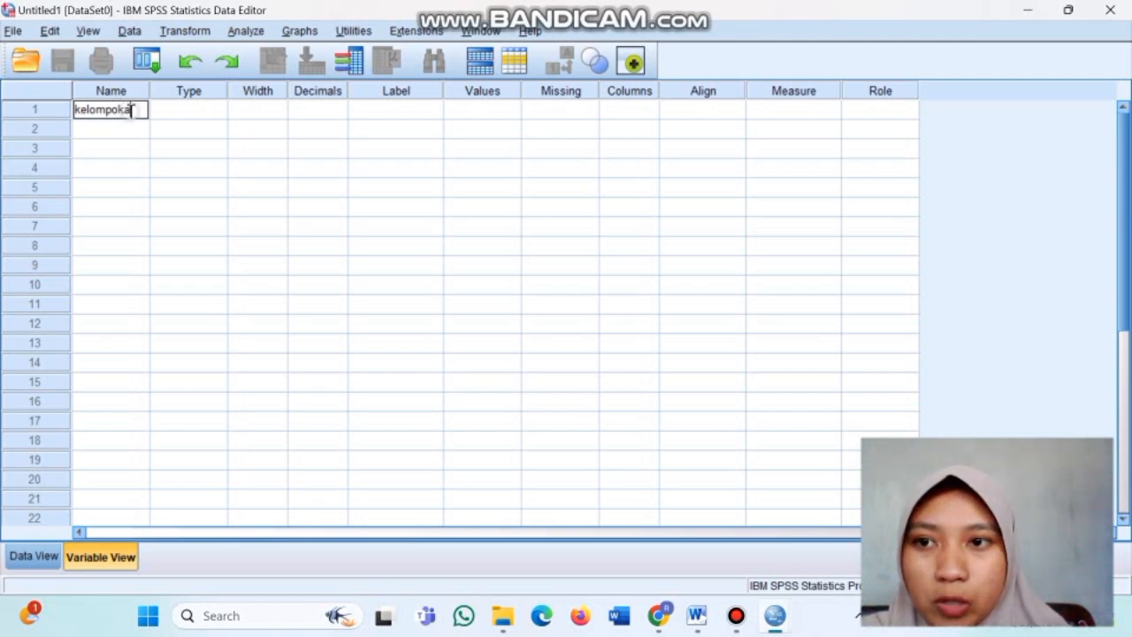
{"action": "key", "text": "BackSpace"}
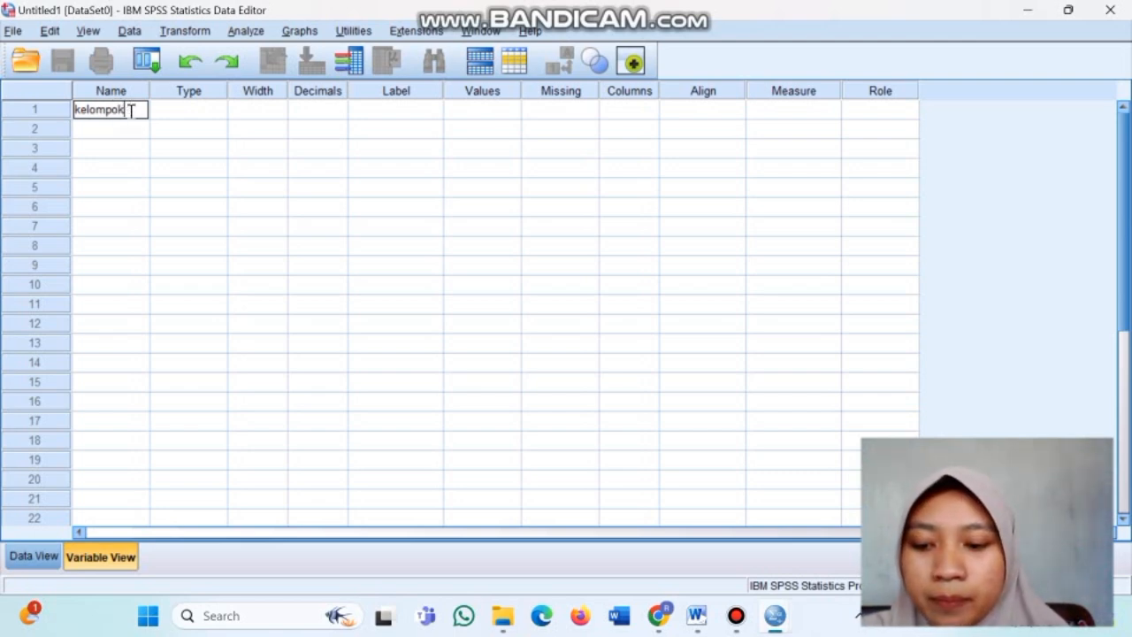
{"action": "key", "text": "Caps_Lock"}
{"action": "type", "text": "A"}
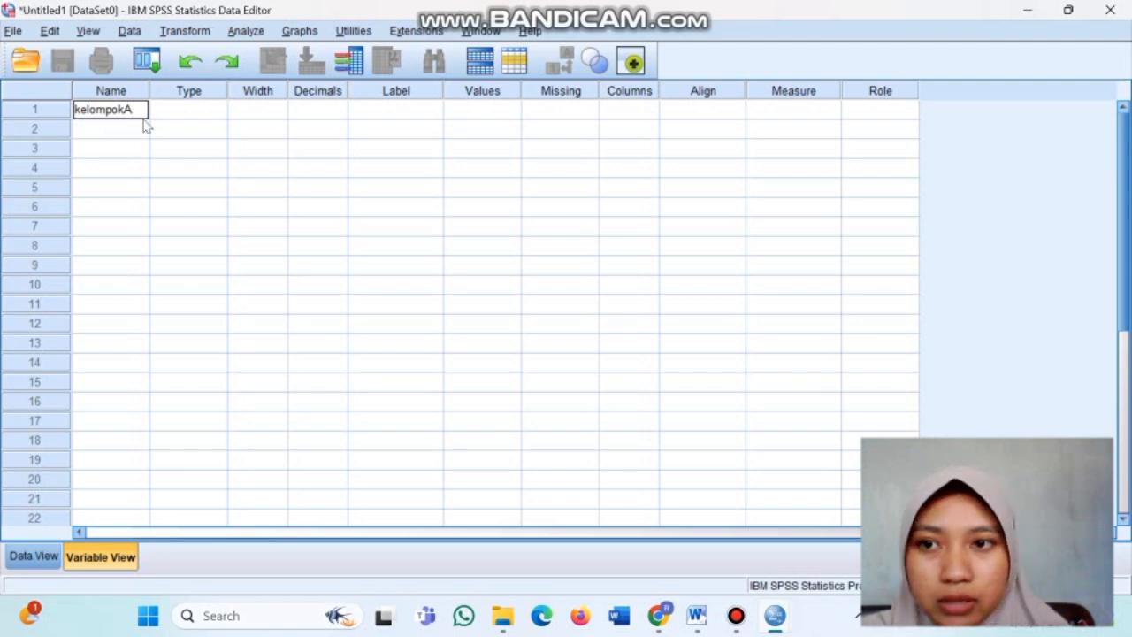
Add a second variable named KelompokB in row 2.
{"action": "left_click", "coordinate": [146, 127]}
{"action": "type", "text": "KEL"}
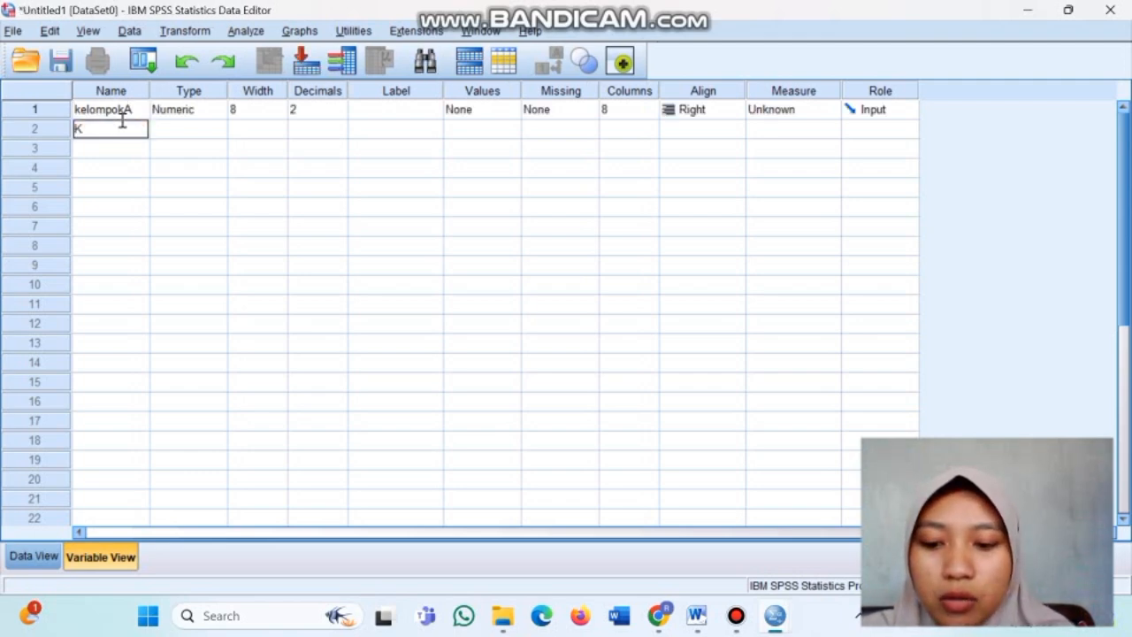
{"action": "key", "text": "BackSpace"}
{"action": "key", "text": "BackSpace"}
{"action": "key", "text": "Caps_Lock"}
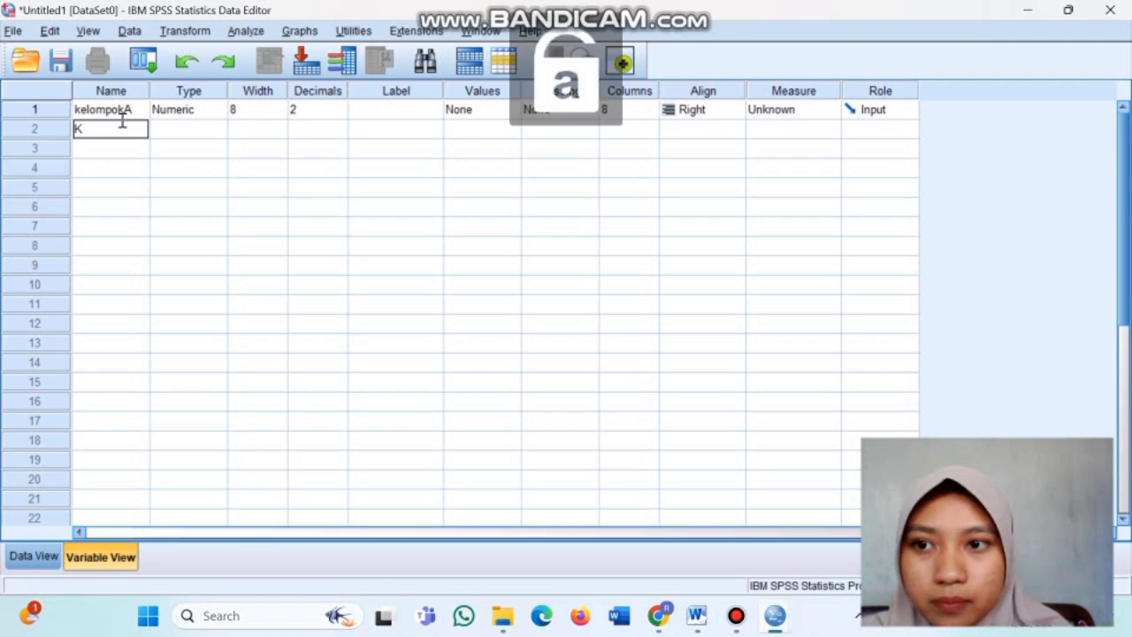
{"action": "type", "text": "elompok"}
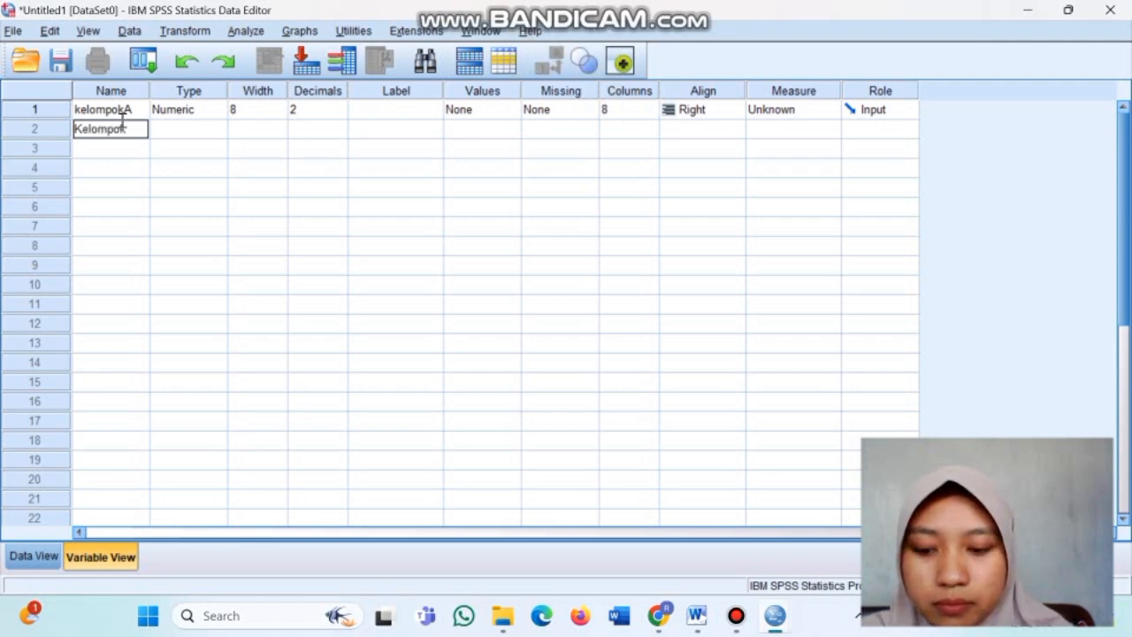
{"action": "key", "text": "Caps_Lock"}
{"action": "type", "text": "ok"}
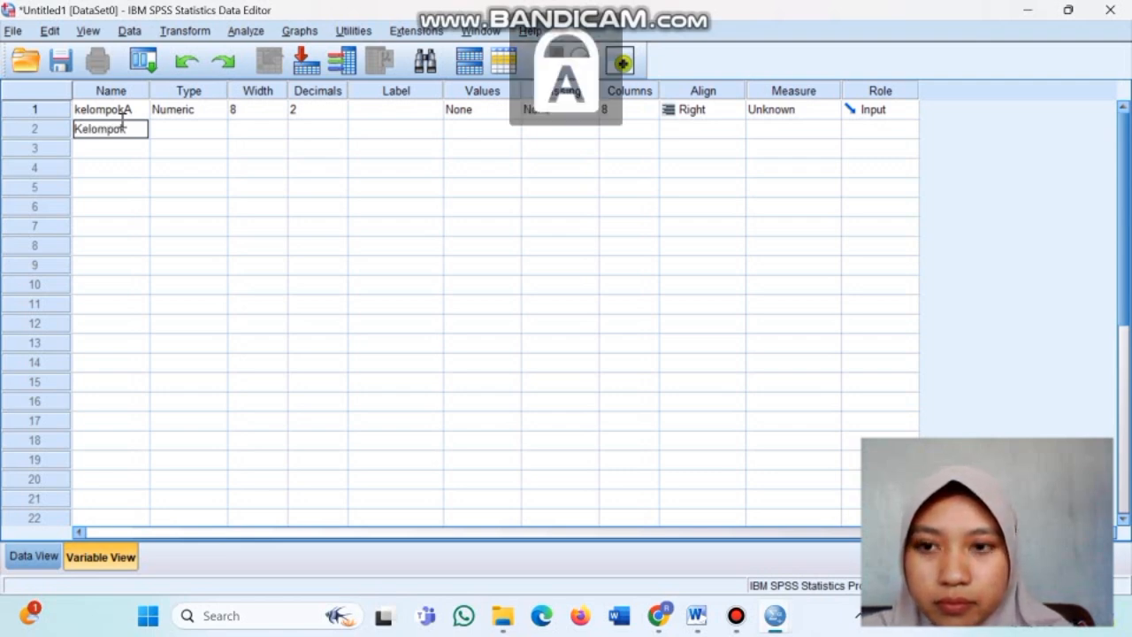
{"action": "type", "text": "B"}
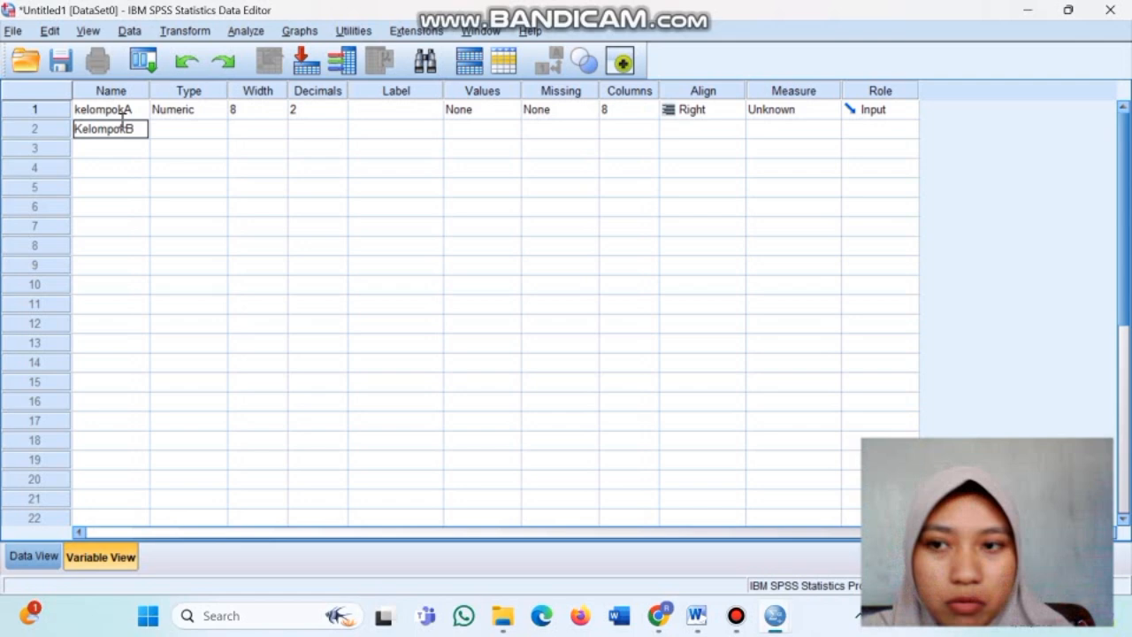
Add a third variable named KelompokC in row 3.
{"action": "left_click", "coordinate": [125, 150]}
{"action": "key", "text": "Caps_Lock"}
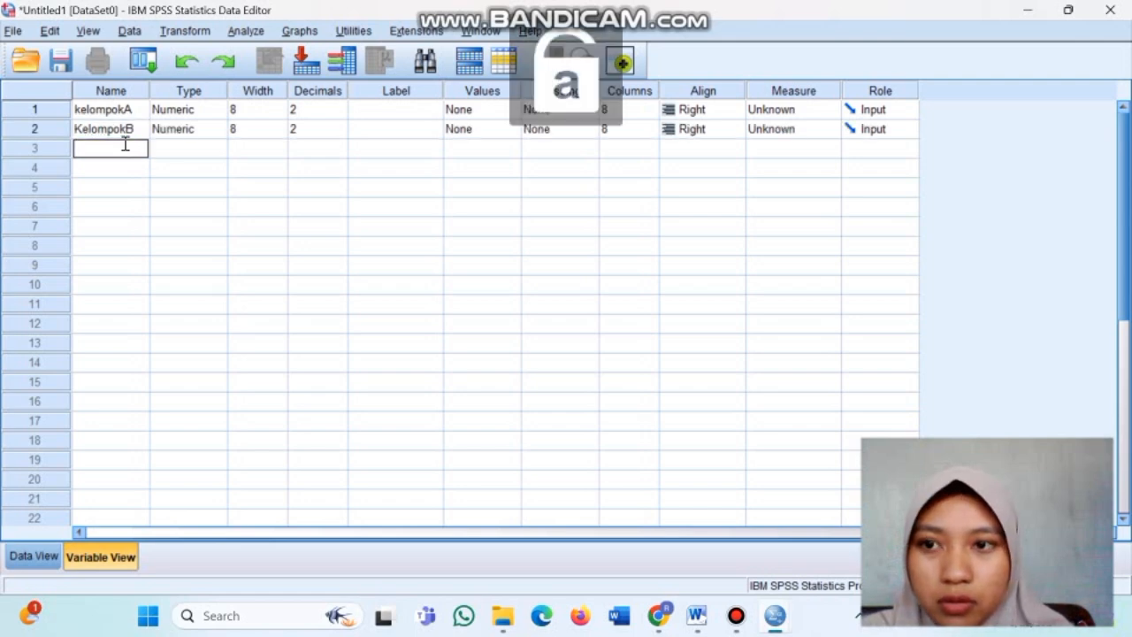
{"action": "type", "text": "k"}
{"action": "key", "text": "Caps_Lock"}
{"action": "key", "text": "BackSpace"}
{"action": "key", "text": "Caps_Lock"}
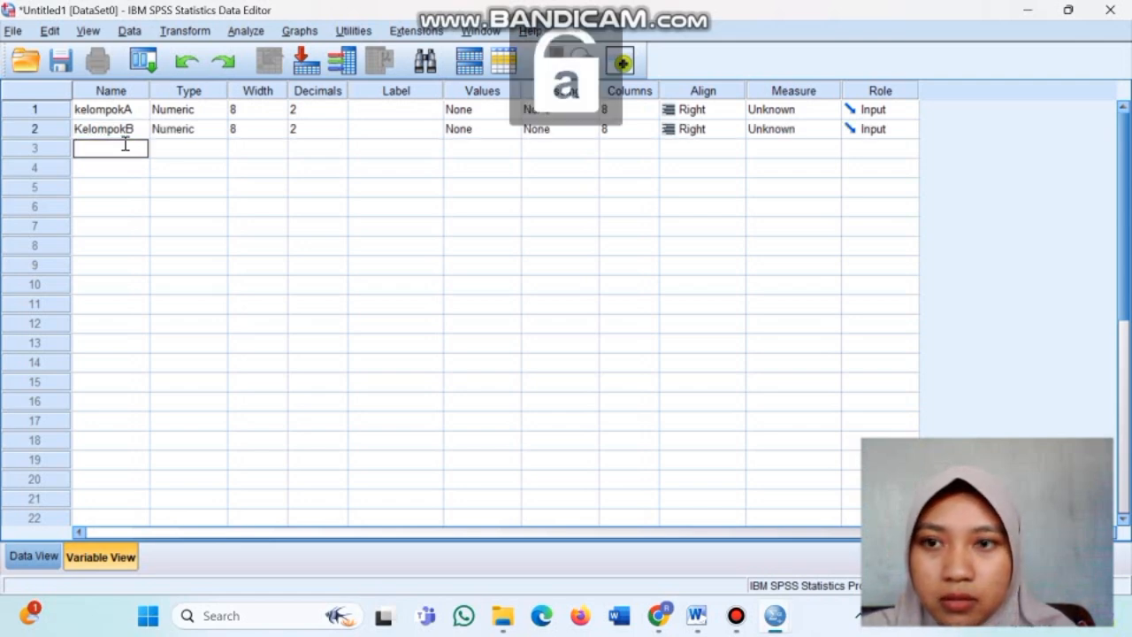
{"action": "key", "text": "Caps_Lock"}
{"action": "type", "text": "K"}
{"action": "key", "text": "Caps_Lock"}
{"action": "type", "text": "elompok"}
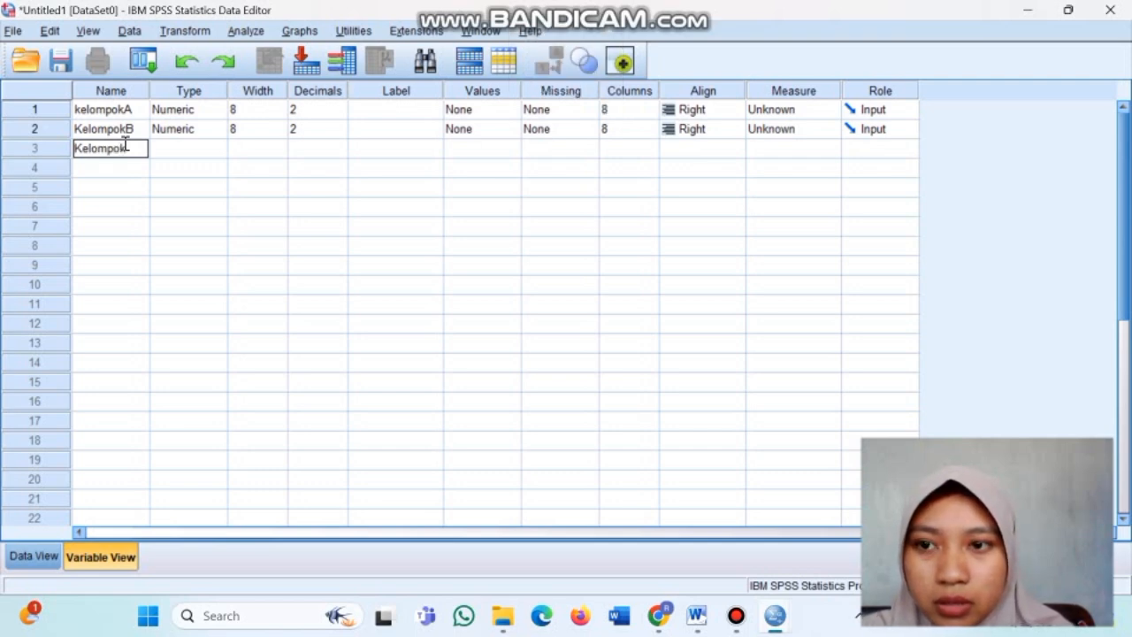
{"action": "key", "text": "Caps_Lock"}
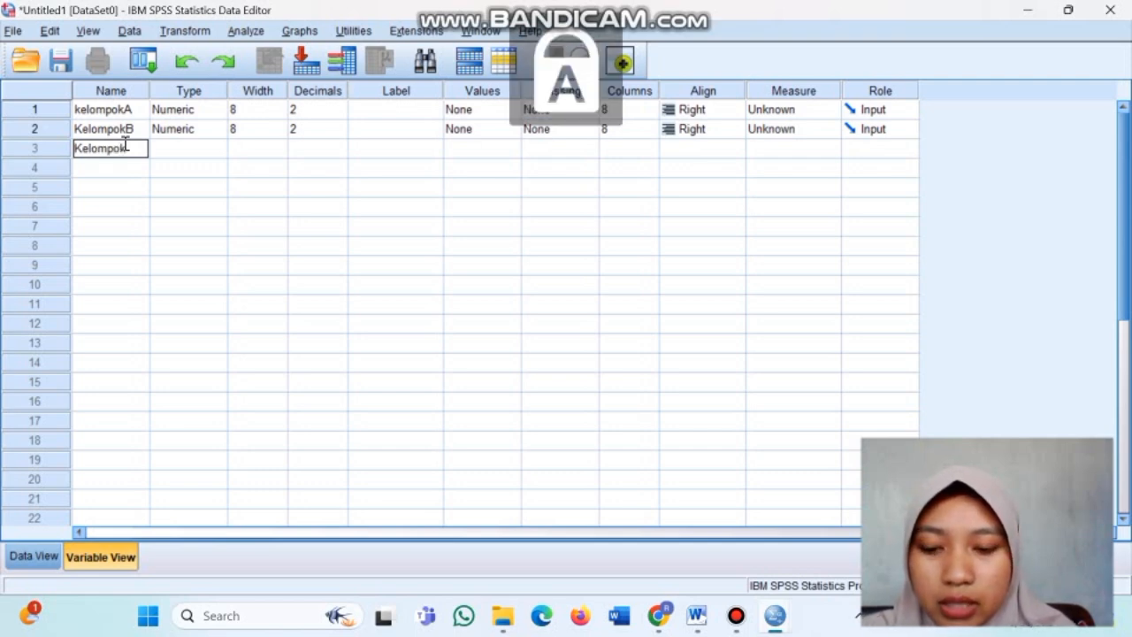
{"action": "type", "text": "C"}
{"action": "key", "text": "Return"}
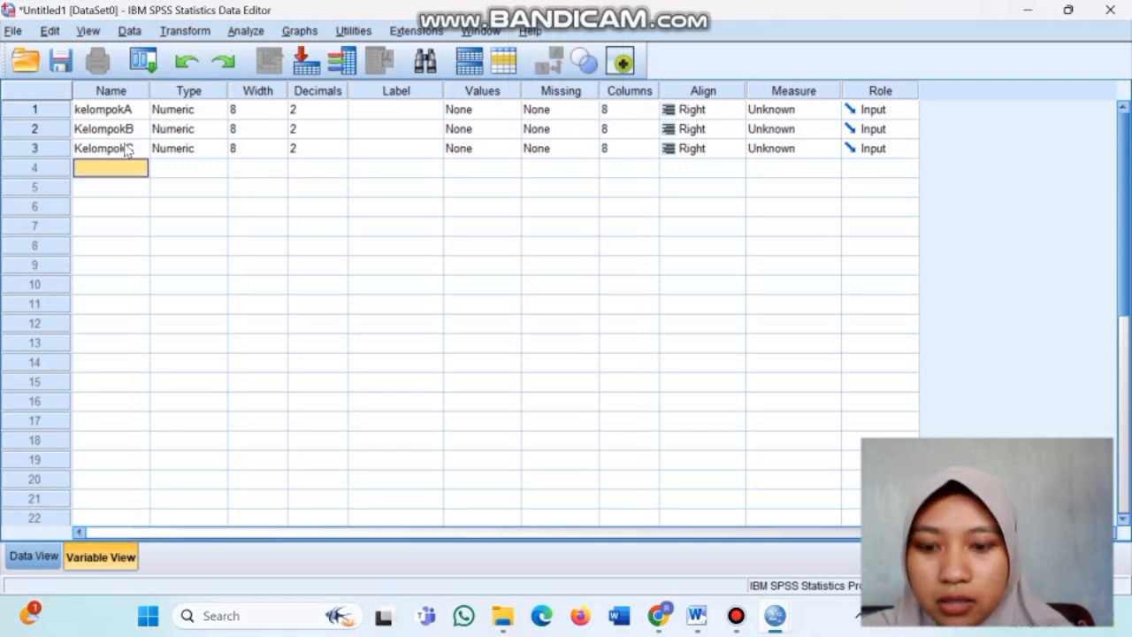
{"action": "key", "text": "Caps_Lock"}
{"action": "type", "text": "k"}
{"action": "key", "text": "Caps_Lock"}
{"action": "type", "text": "ELOM"}
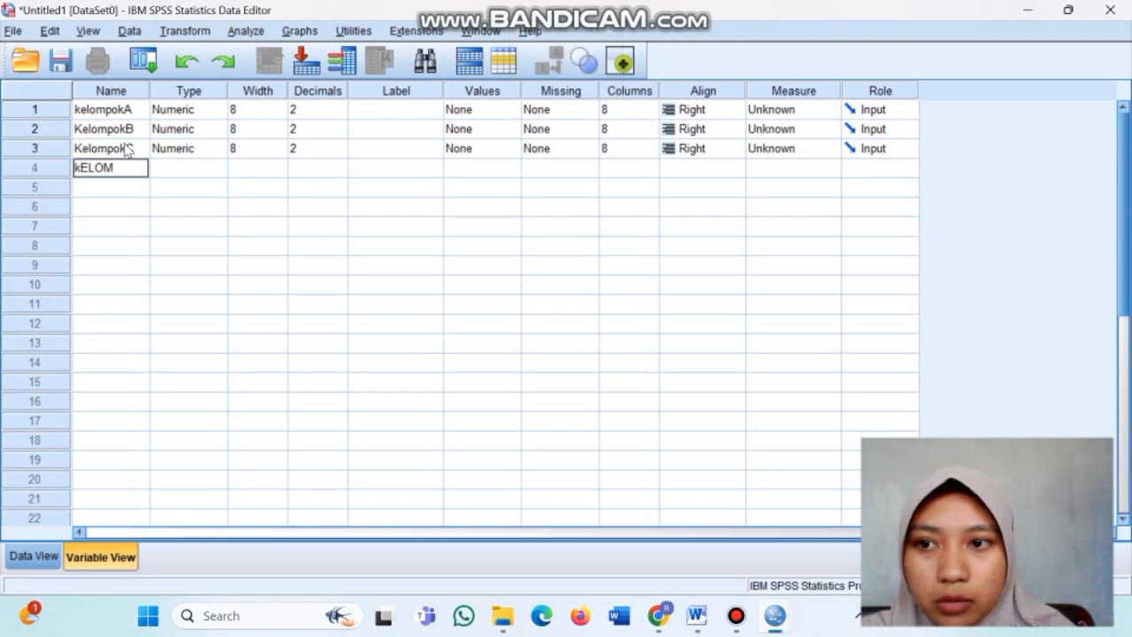
{"action": "key", "text": "BackSpace"}
{"action": "key", "text": "BackSpace"}
{"action": "key", "text": "BackSpace"}
{"action": "key", "text": "BackSpace"}
{"action": "key", "text": "BackSpace"}
{"action": "key", "text": "Caps_Lock"}
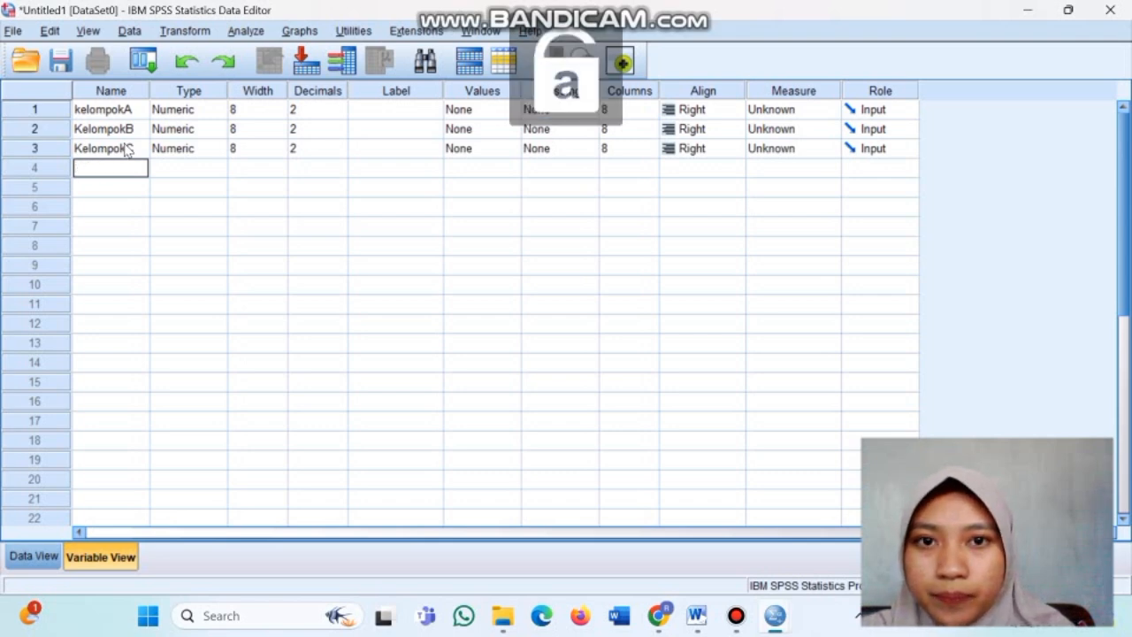
Add a fourth variable named KelompokD in row 4.
{"action": "key", "text": "Caps_Lock"}
{"action": "type", "text": "K"}
{"action": "key", "text": "Caps_Lock"}
{"action": "type", "text": "elom"}
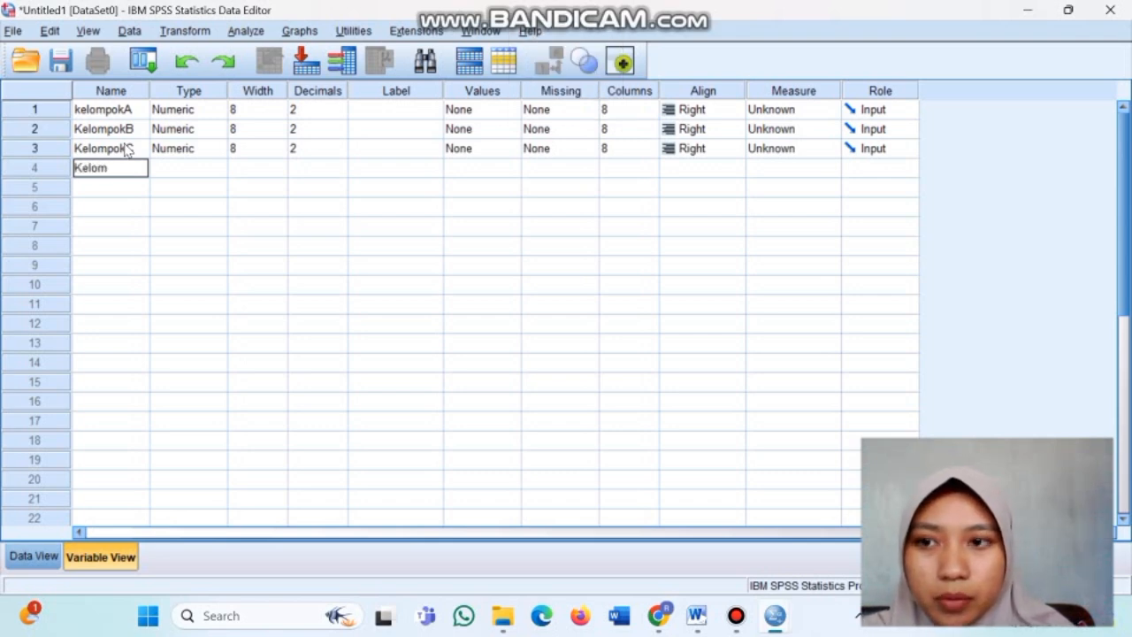
{"action": "type", "text": "pok"}
{"action": "key", "text": "Caps_Lock"}
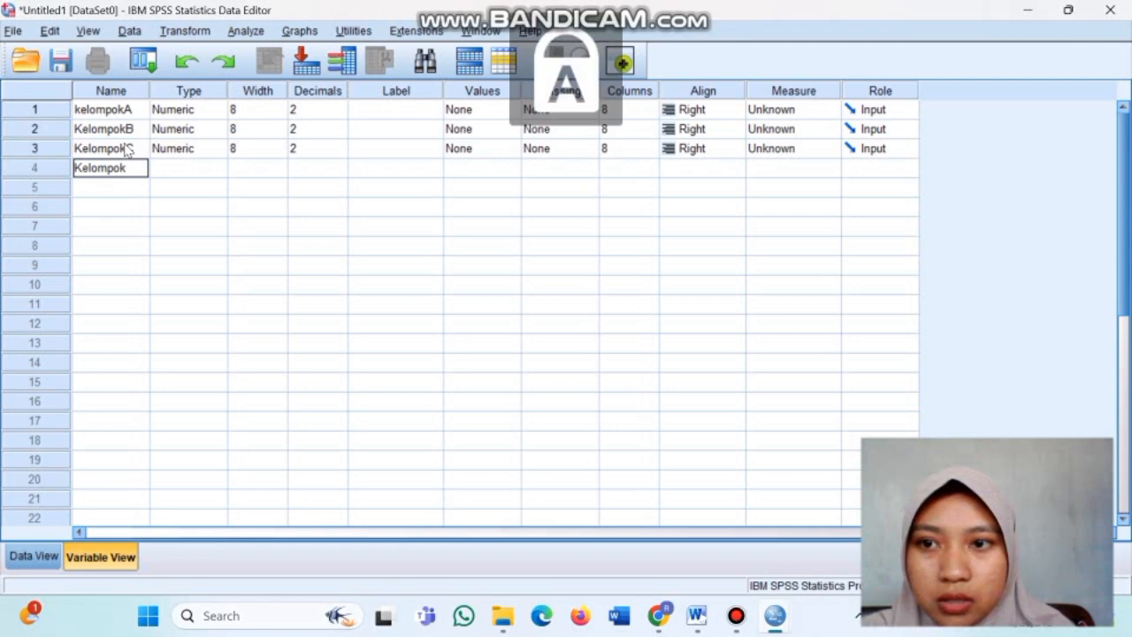
{"action": "type", "text": "D"}
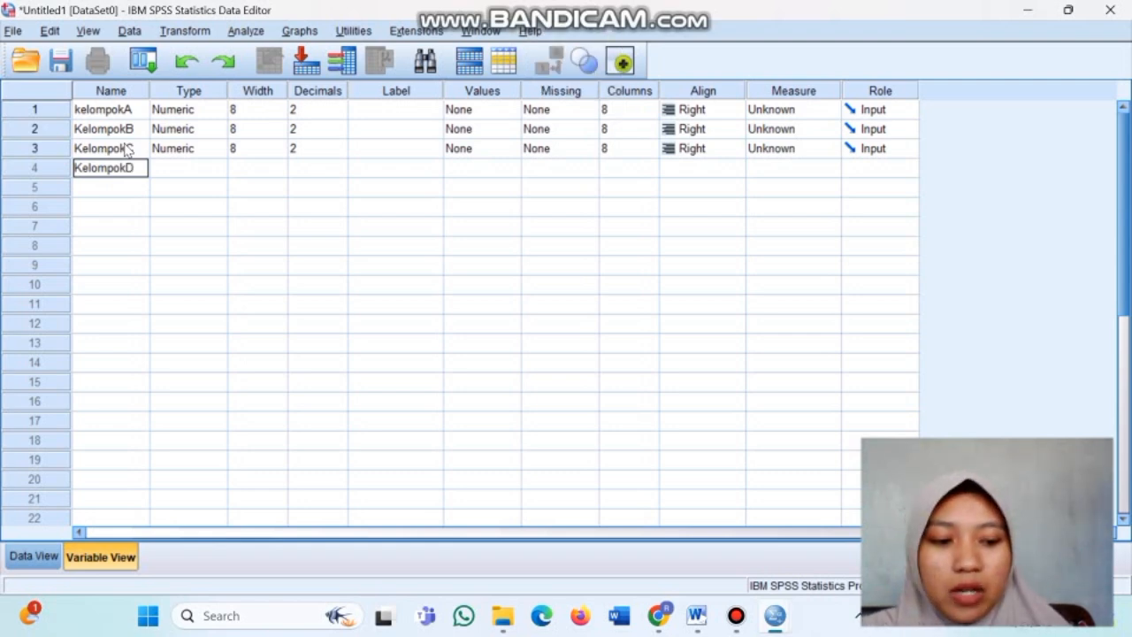
{"action": "key", "text": "Return"}
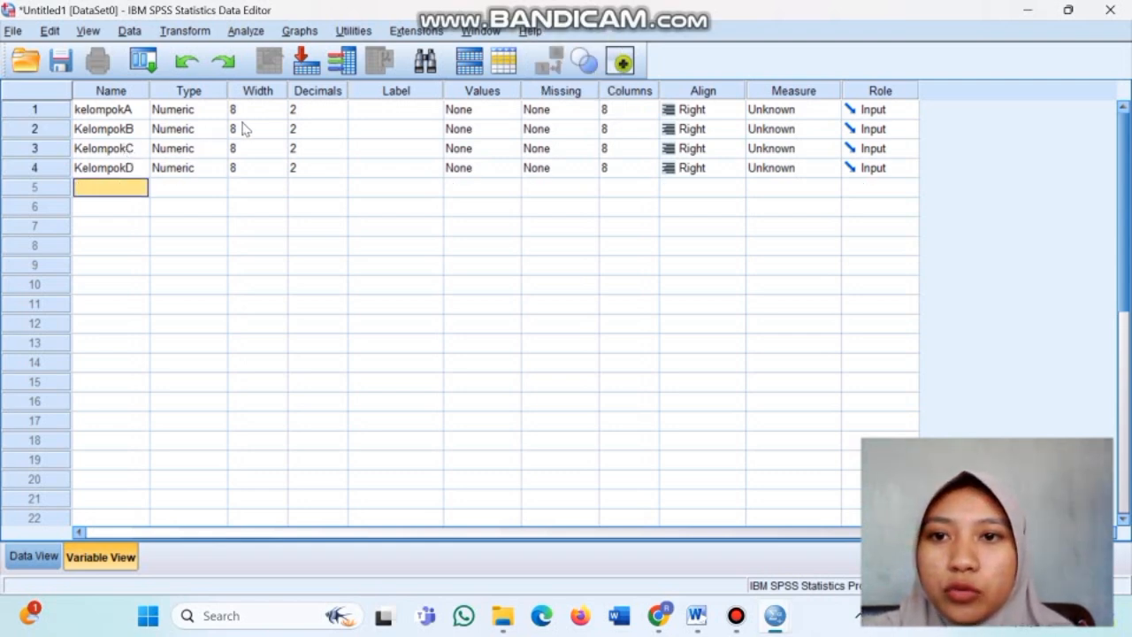
Set the decimals to 0 for all four variables, kelompokA through KelompokD.
{"action": "left_click", "coordinate": [331, 110]}
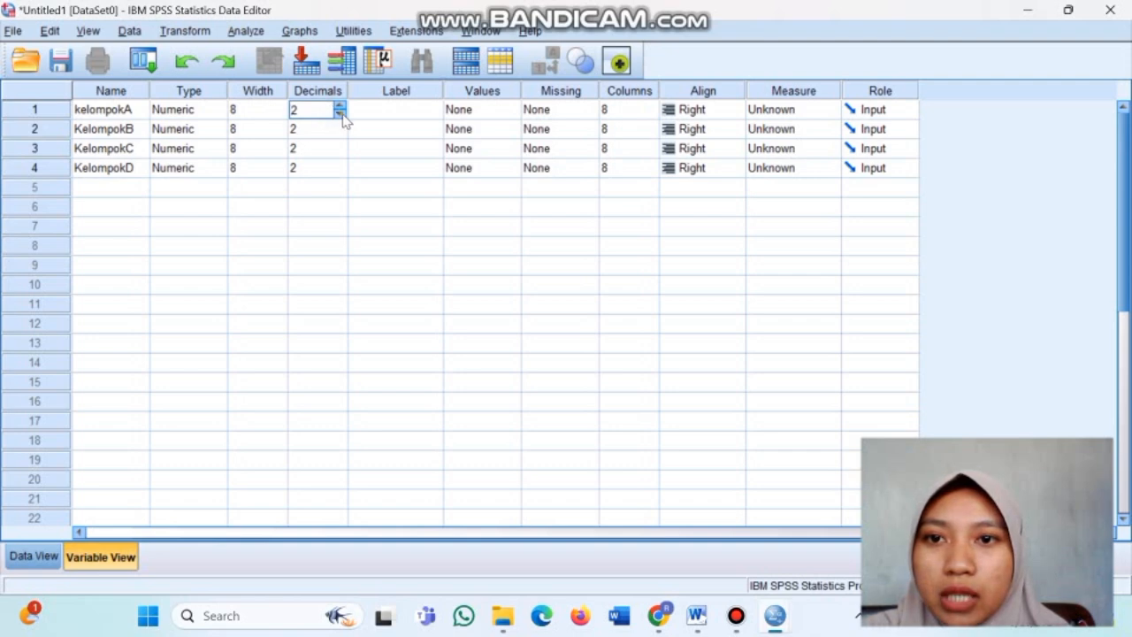
{"action": "left_click", "coordinate": [340, 114]}
{"action": "left_click", "coordinate": [339, 114]}
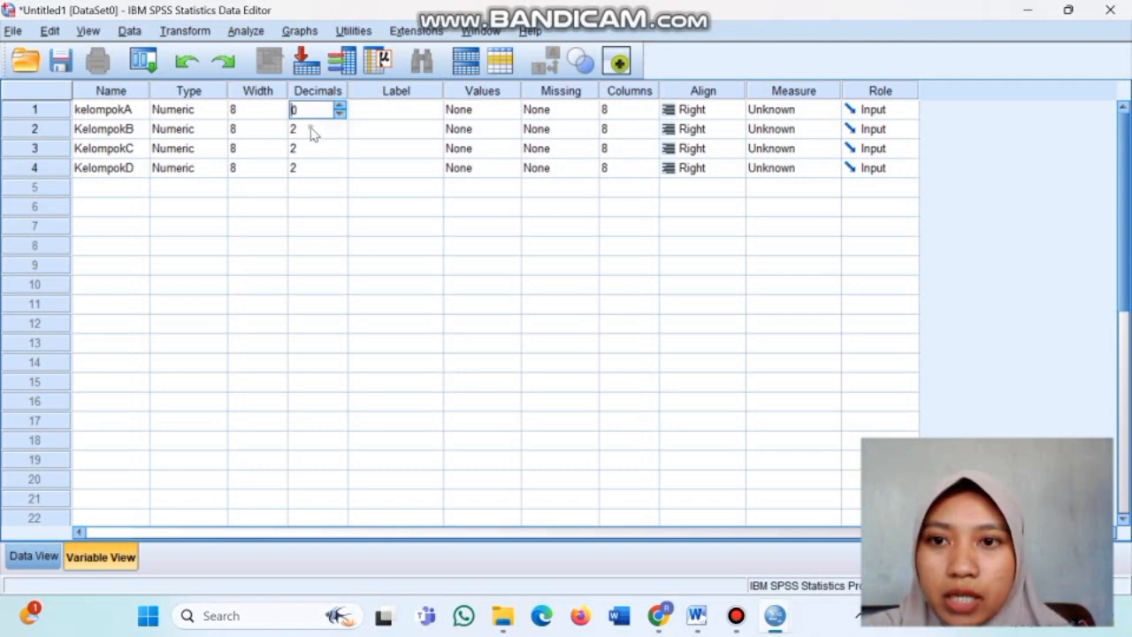
{"action": "left_click", "coordinate": [311, 128]}
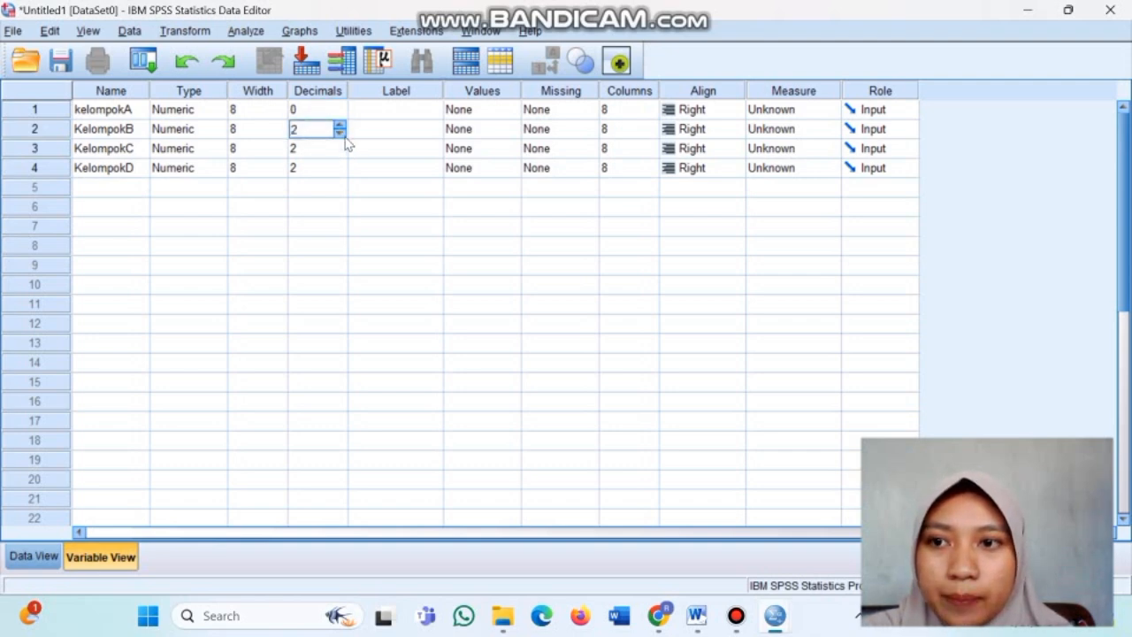
{"action": "left_click", "coordinate": [340, 133]}
{"action": "left_click", "coordinate": [339, 133]}
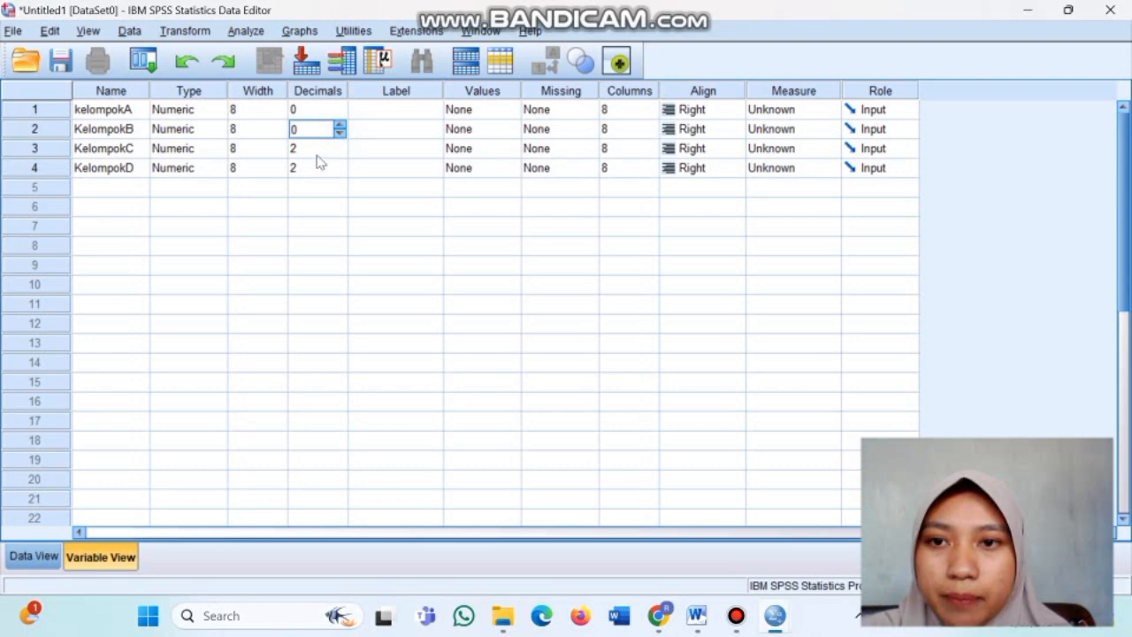
{"action": "left_click", "coordinate": [313, 150]}
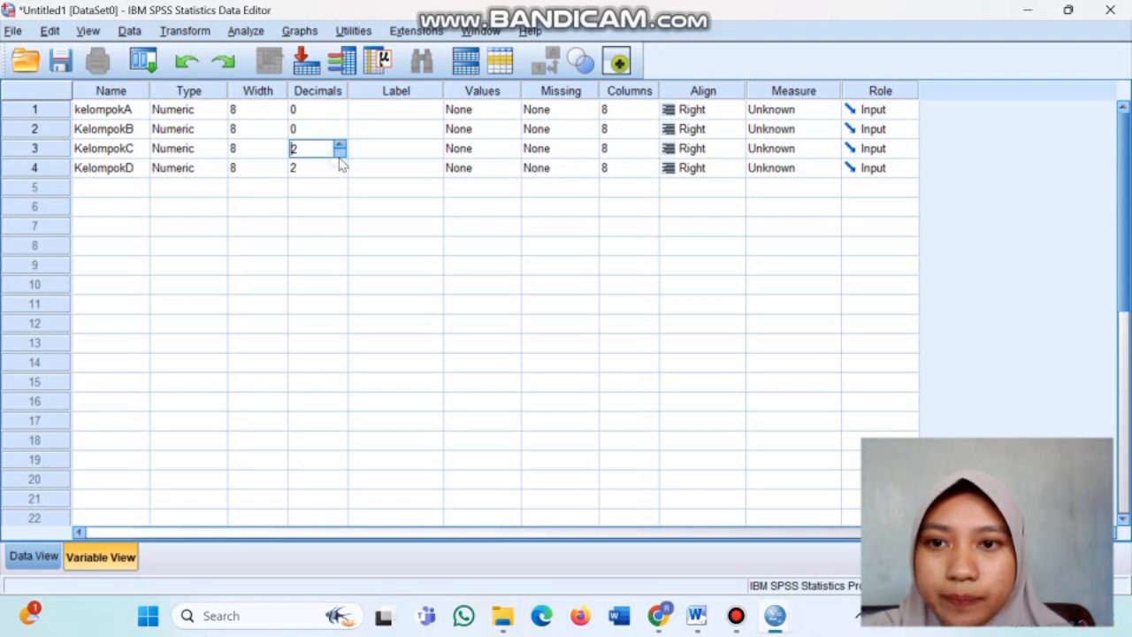
{"action": "left_click", "coordinate": [340, 153]}
{"action": "left_click", "coordinate": [340, 153]}
{"action": "left_click", "coordinate": [329, 168]}
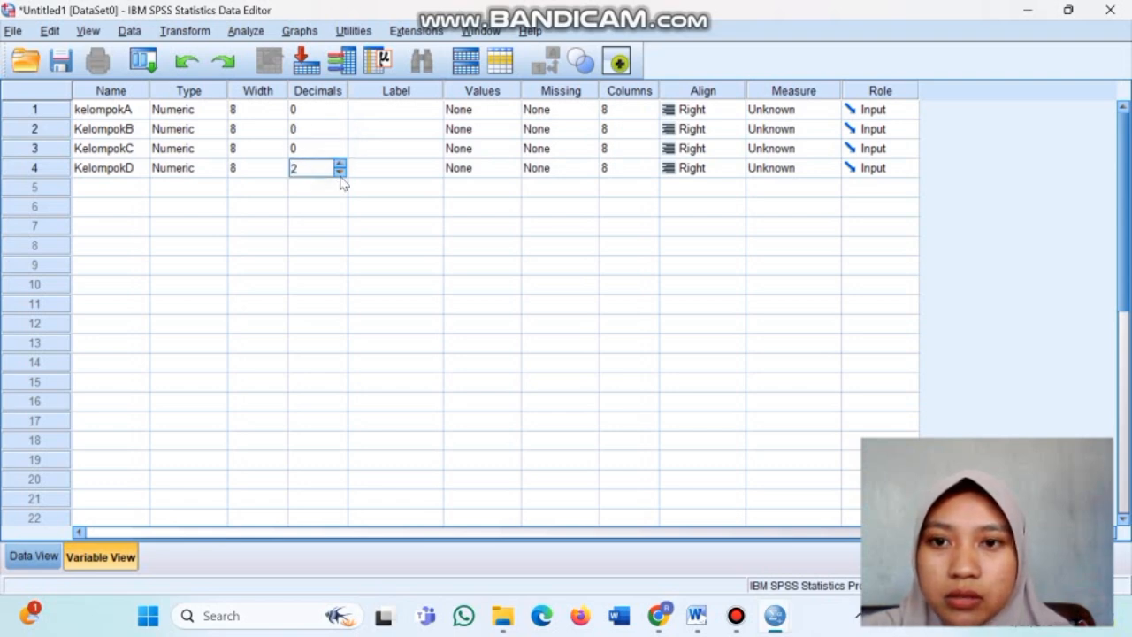
{"action": "left_click", "coordinate": [340, 173]}
{"action": "left_click", "coordinate": [341, 173]}
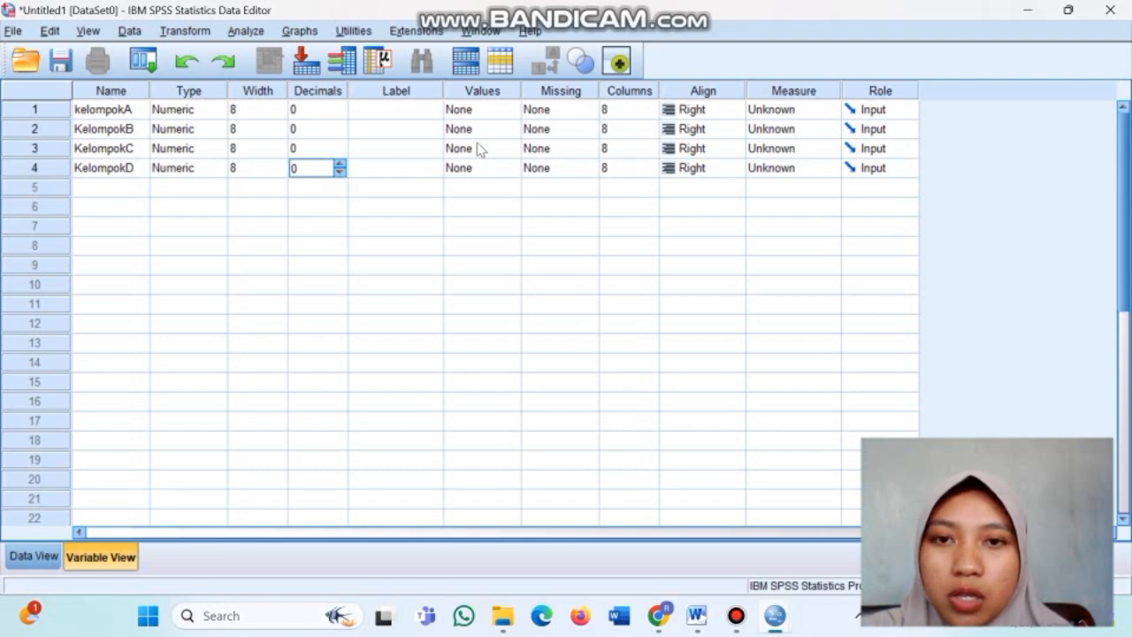
Set the measurement level to Scale for all four variables, kelompokA through KelompokD.
{"action": "left_click", "coordinate": [818, 109]}
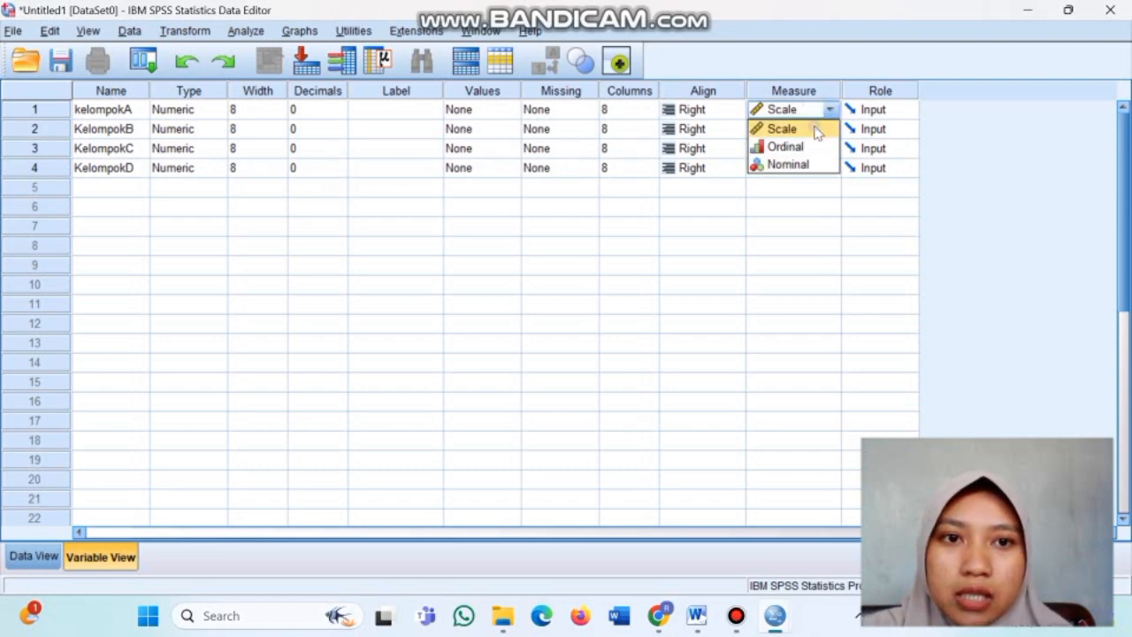
{"action": "left_click", "coordinate": [816, 129]}
{"action": "left_click", "coordinate": [817, 132]}
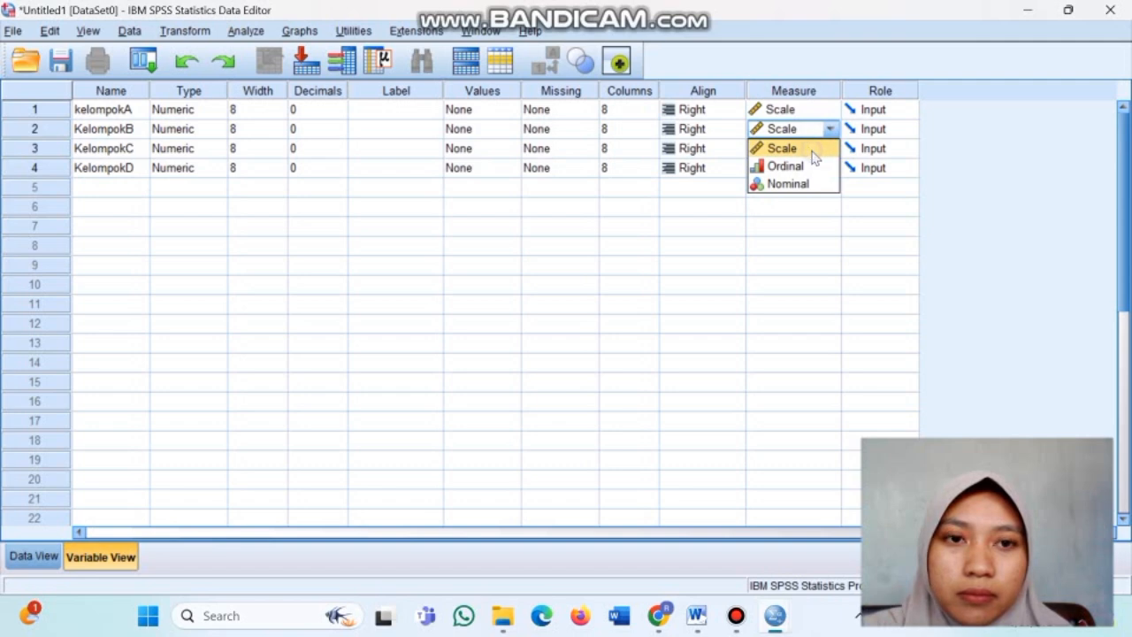
{"action": "left_click", "coordinate": [813, 149]}
{"action": "left_click", "coordinate": [799, 152]}
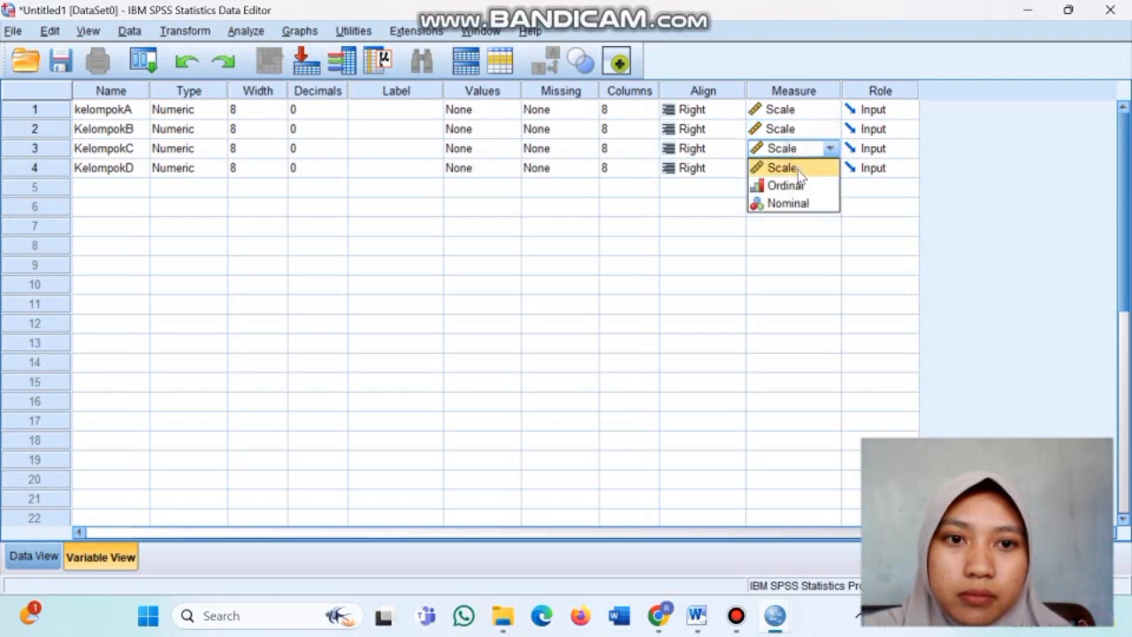
{"action": "left_click", "coordinate": [798, 168]}
{"action": "left_click", "coordinate": [814, 166]}
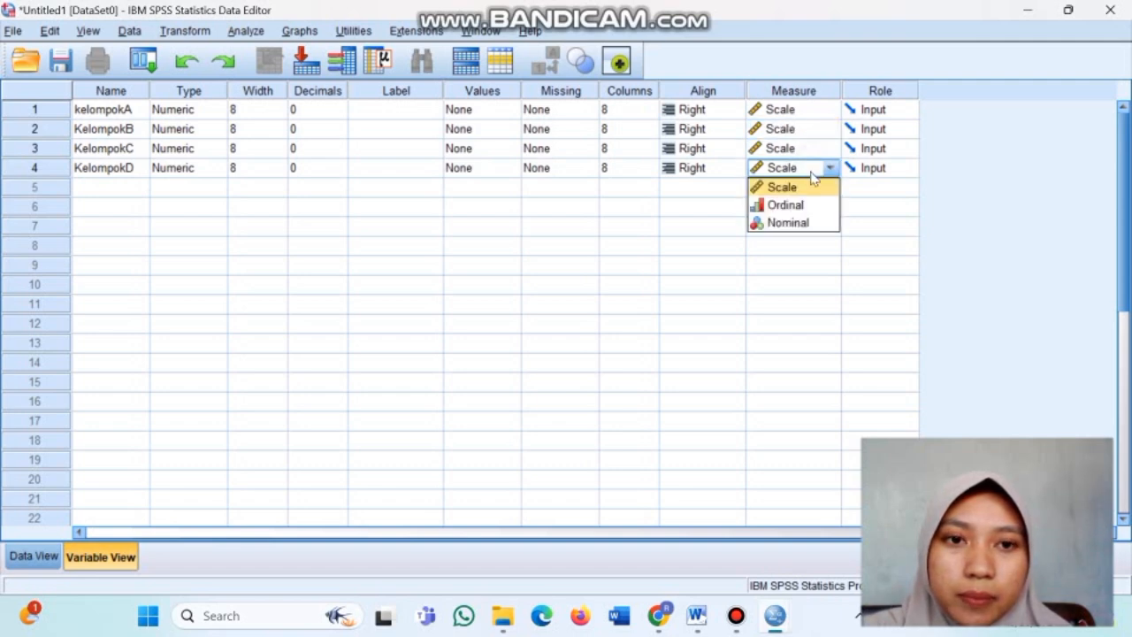
{"action": "left_click", "coordinate": [814, 185]}
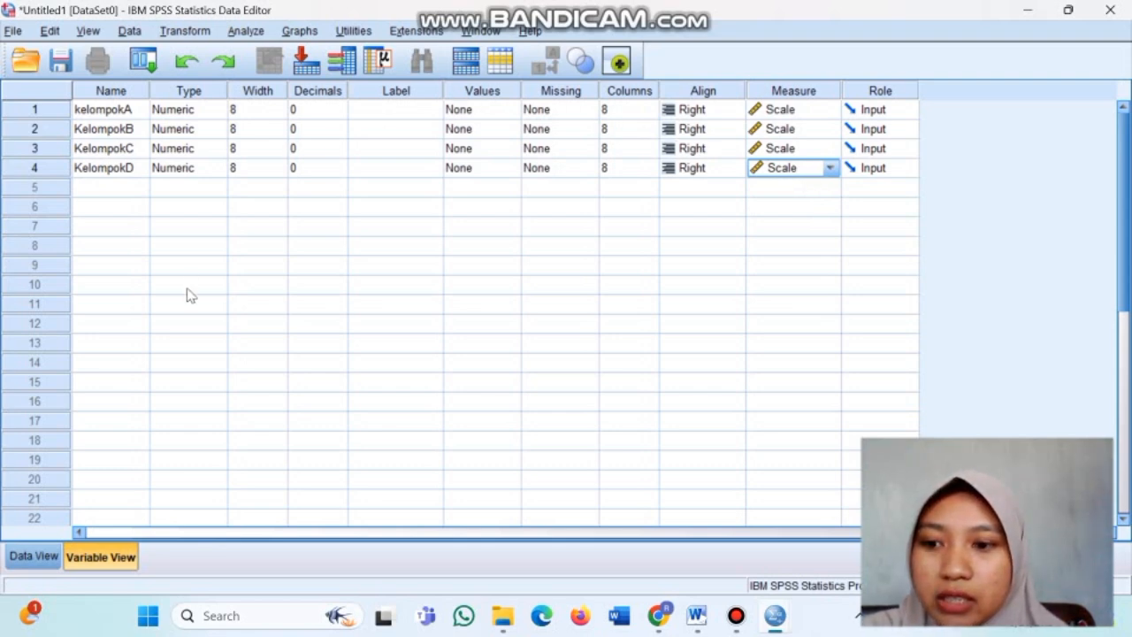
Copy the eight respondents' scores for Kelompok A to D from the Word document's table into the SPSS data sheet, starting at row 1 of kelompokA.
{"action": "left_click", "coordinate": [44, 555]}
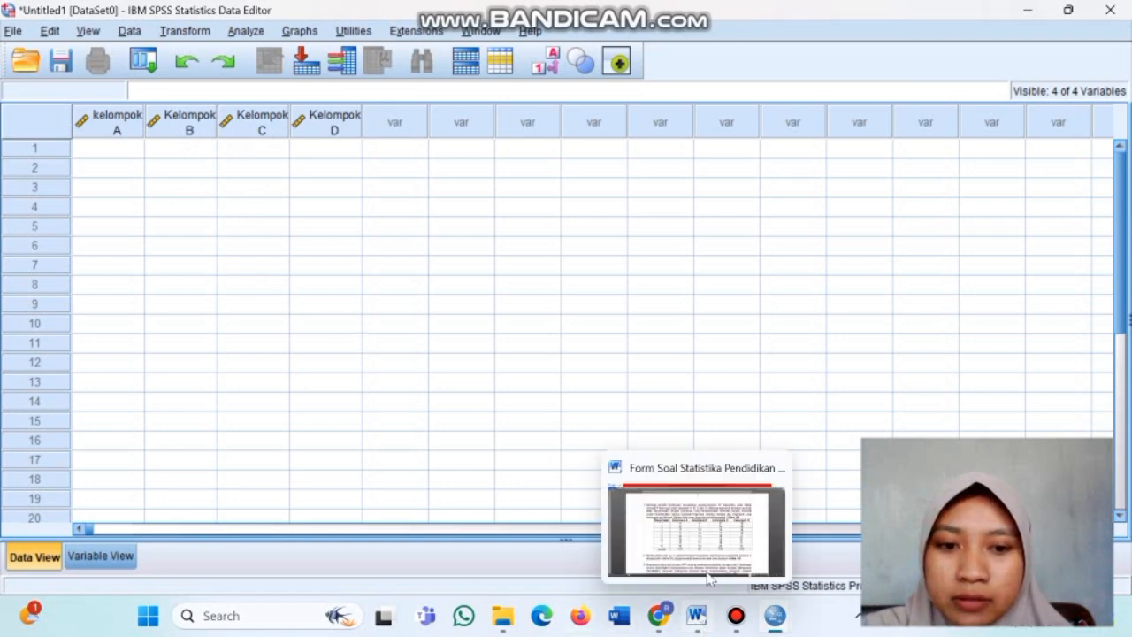
{"action": "mouse_move", "coordinate": [706, 529]}
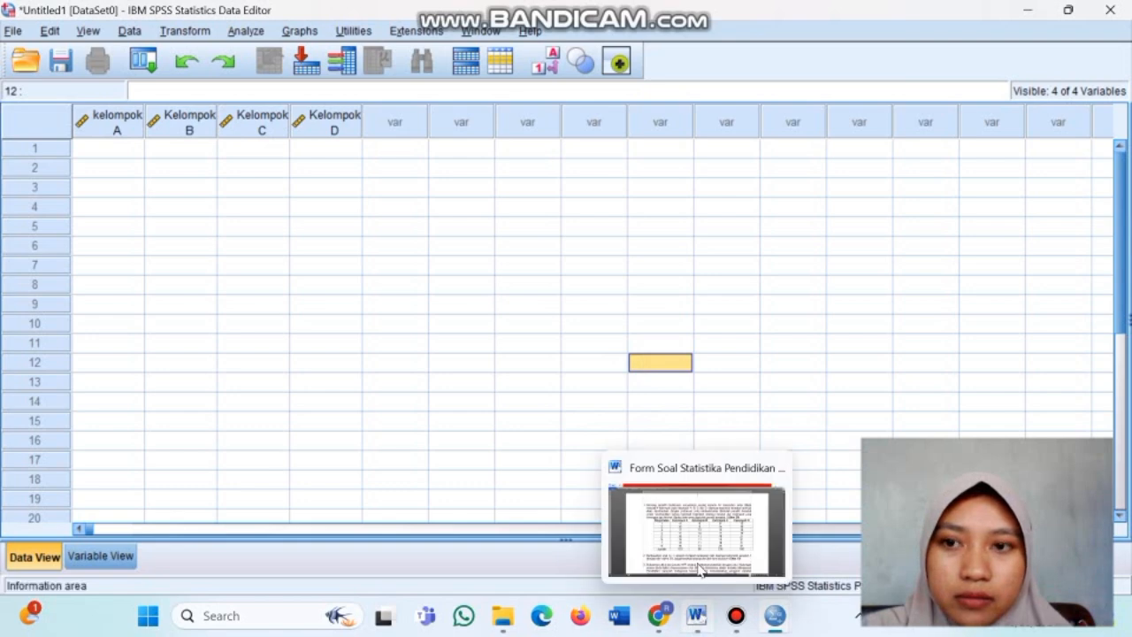
{"action": "left_click", "coordinate": [697, 615]}
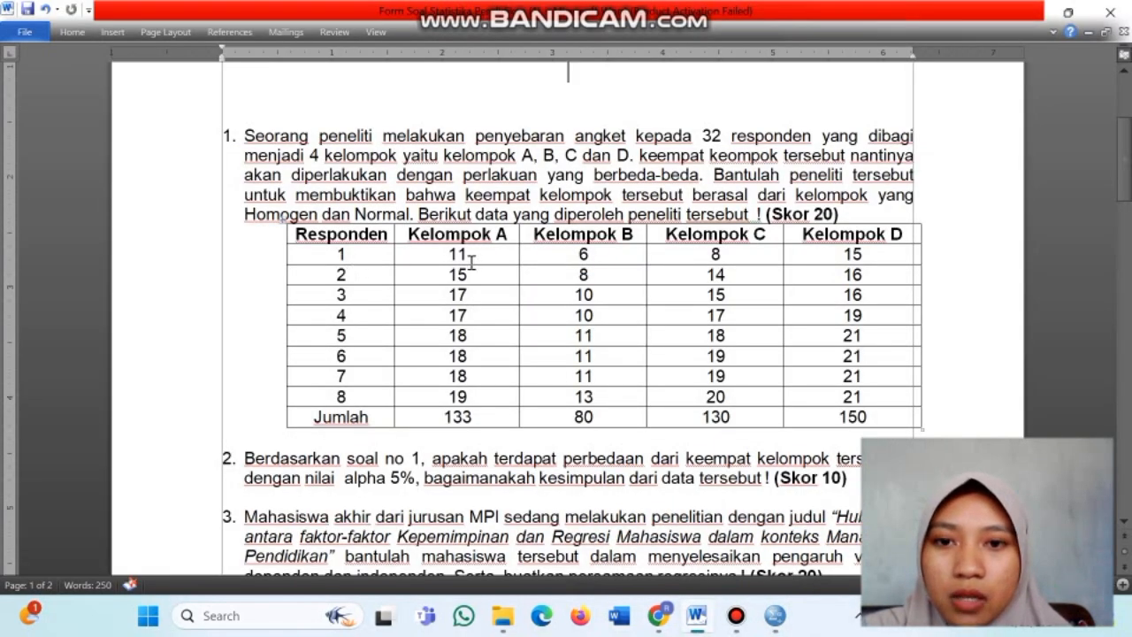
{"action": "left_click_drag", "start_coordinate": [445, 255], "coordinate": [909, 397]}
{"action": "key", "text": "ctrl+c"}
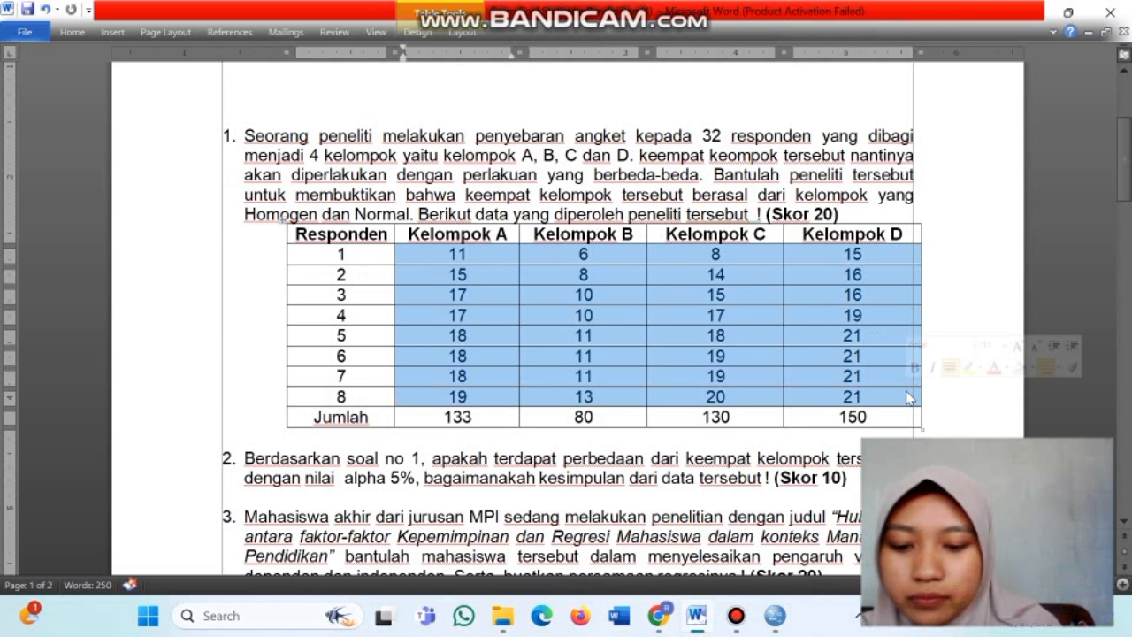
{"action": "mouse_move", "coordinate": [774, 619]}
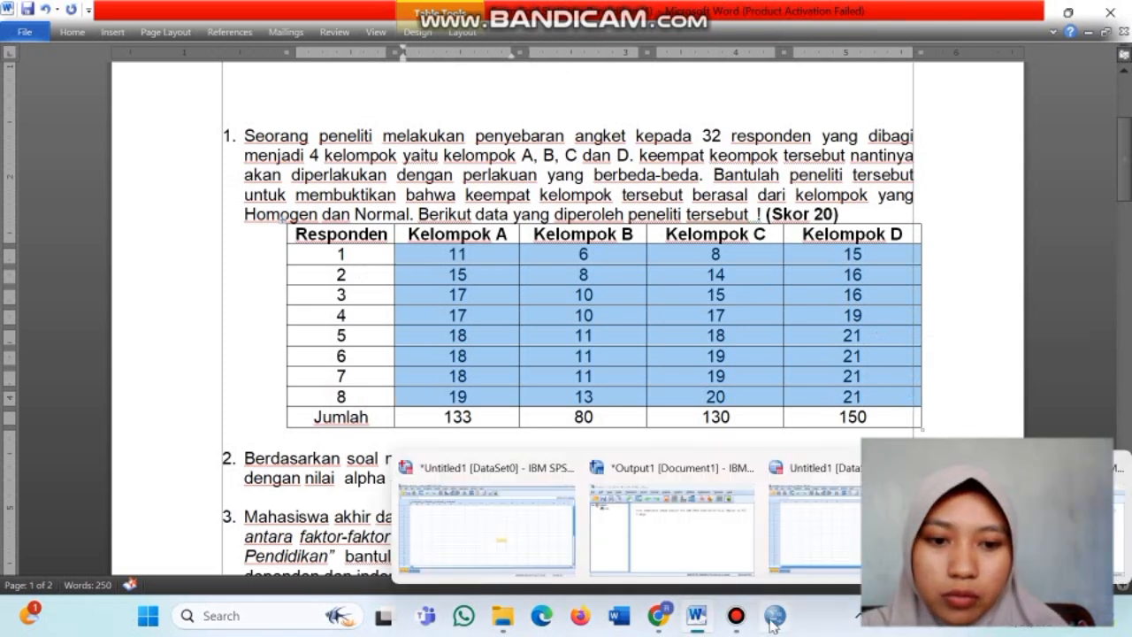
{"action": "left_click", "coordinate": [533, 534]}
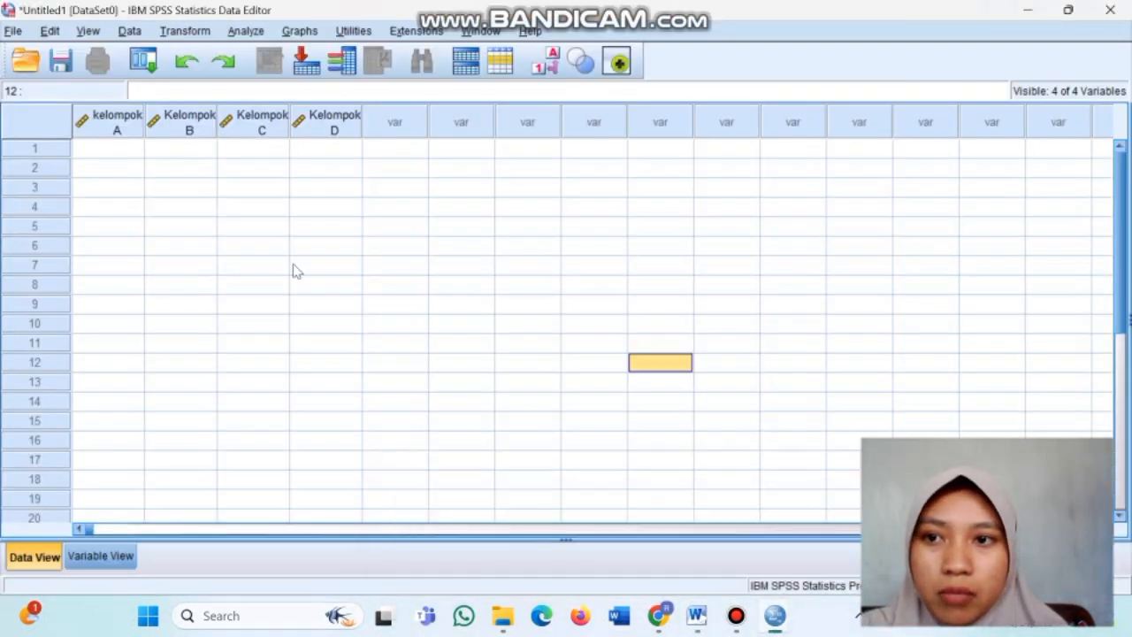
{"action": "left_click", "coordinate": [112, 148]}
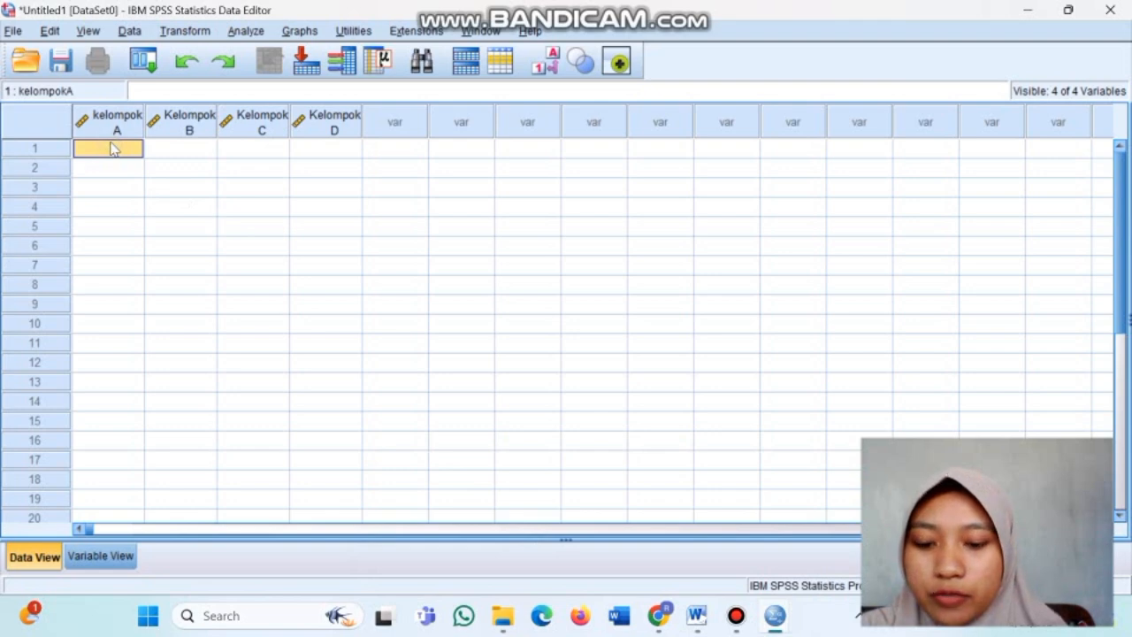
{"action": "key", "text": "ctrl+v"}
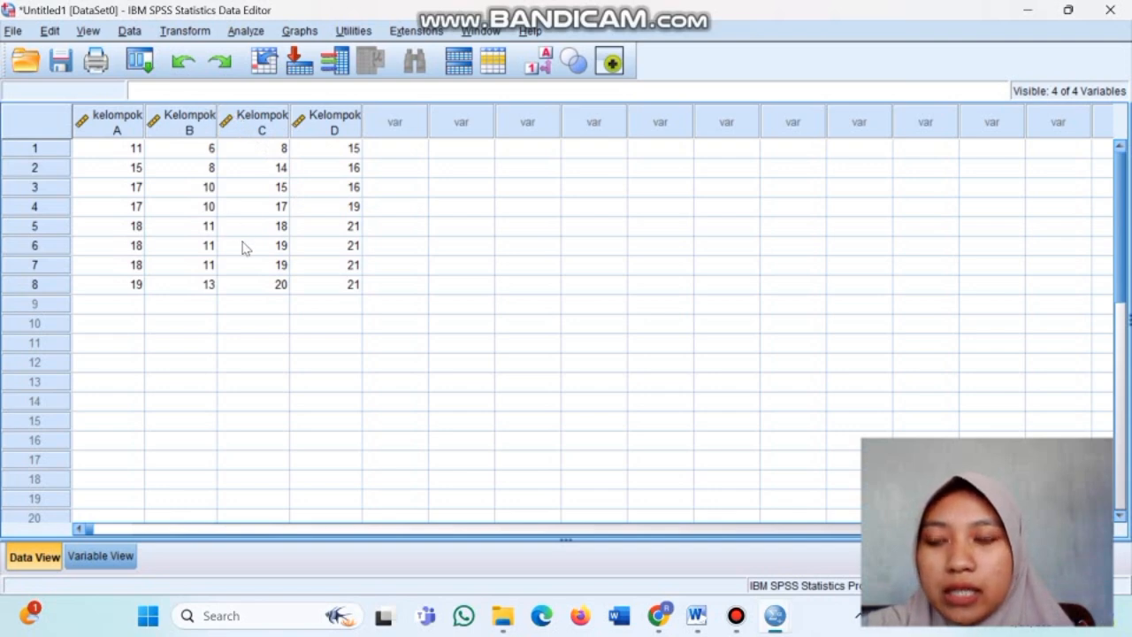
Start an Explore analysis from the descriptive statistics and add kelompokA, KelompokB, KelompokC and KelompokD to the dependent list.
{"action": "left_click", "coordinate": [247, 32]}
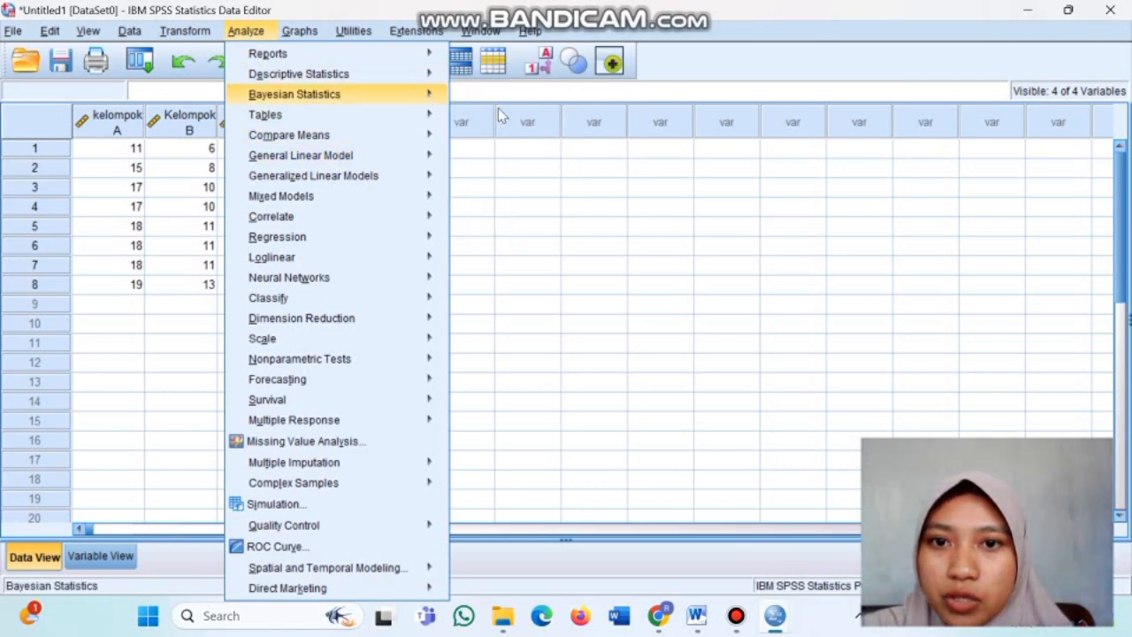
{"action": "mouse_move", "coordinate": [398, 73]}
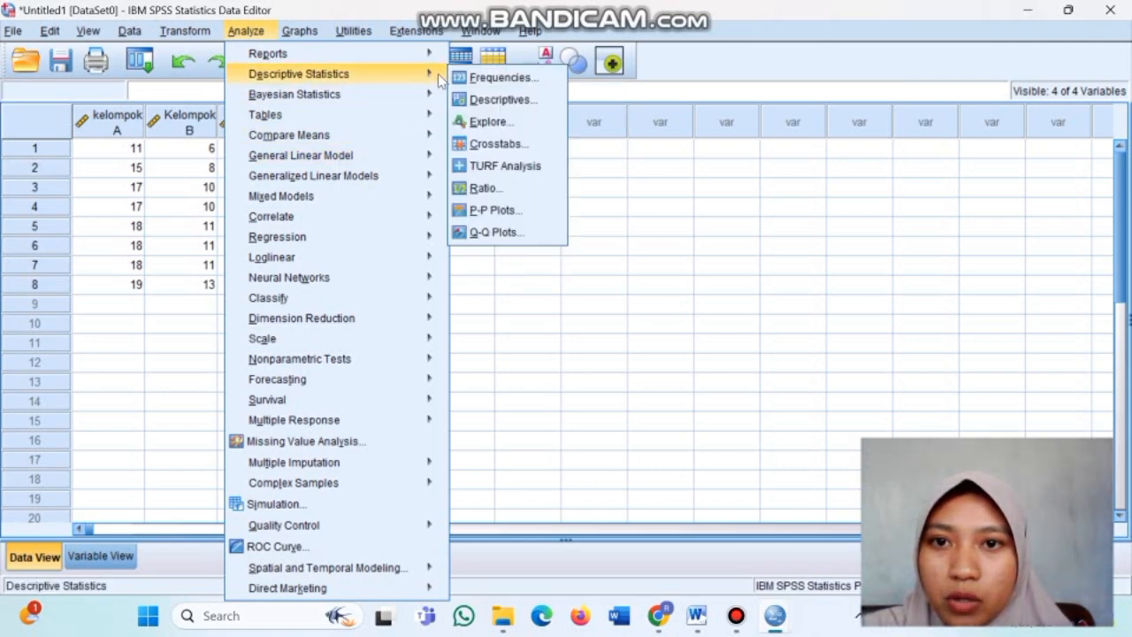
{"action": "left_click", "coordinate": [489, 122]}
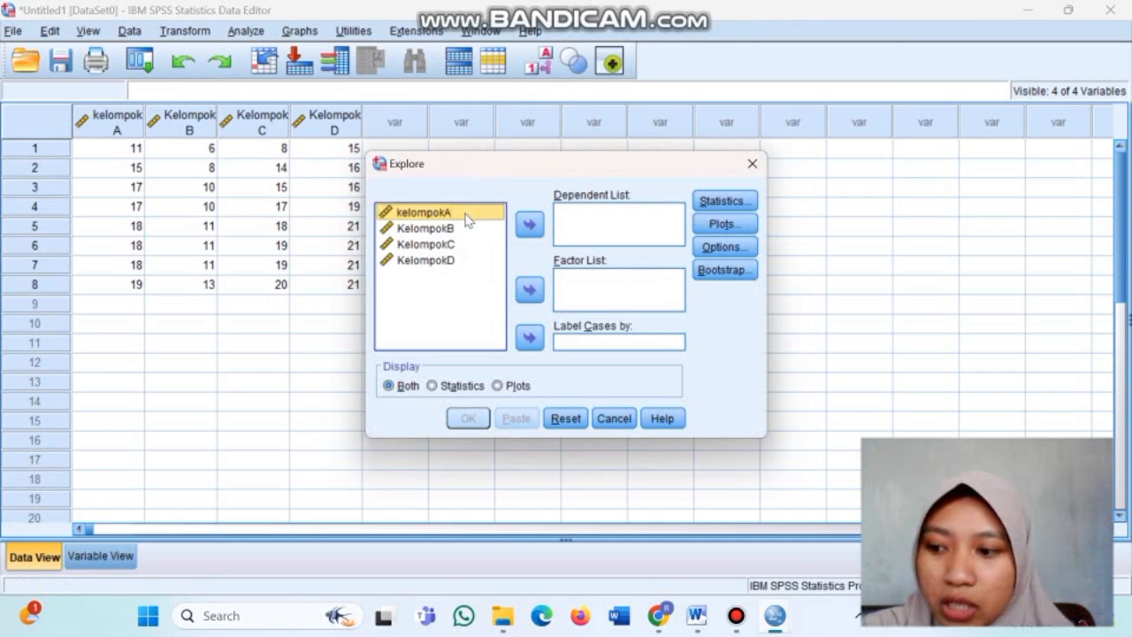
{"action": "left_click", "coordinate": [536, 227]}
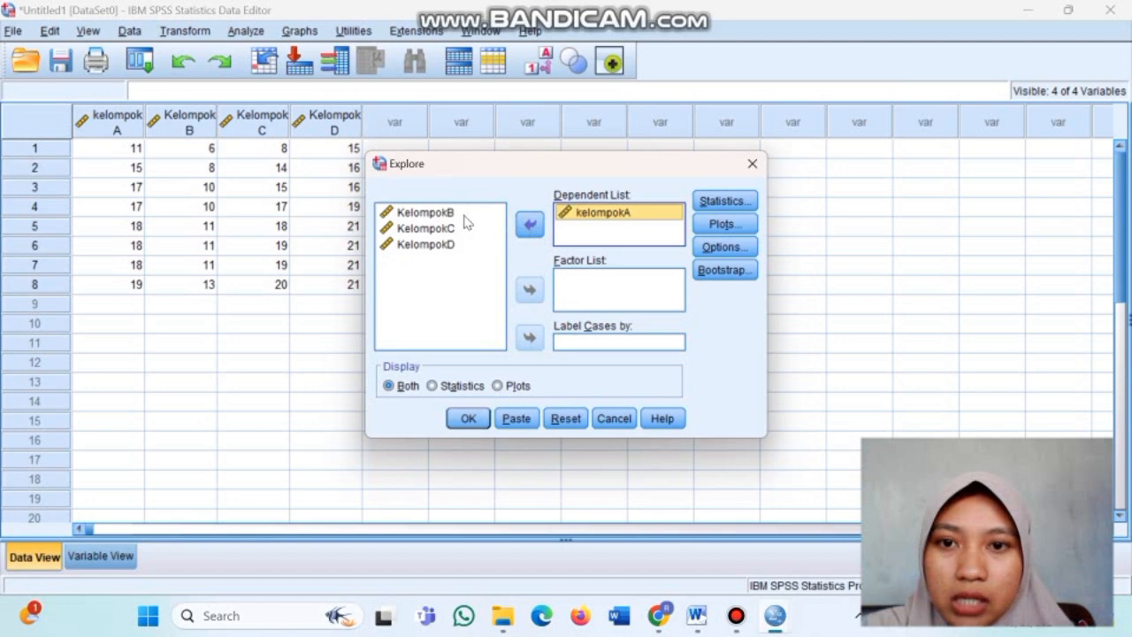
{"action": "left_click", "coordinate": [465, 215]}
{"action": "left_click", "coordinate": [529, 224]}
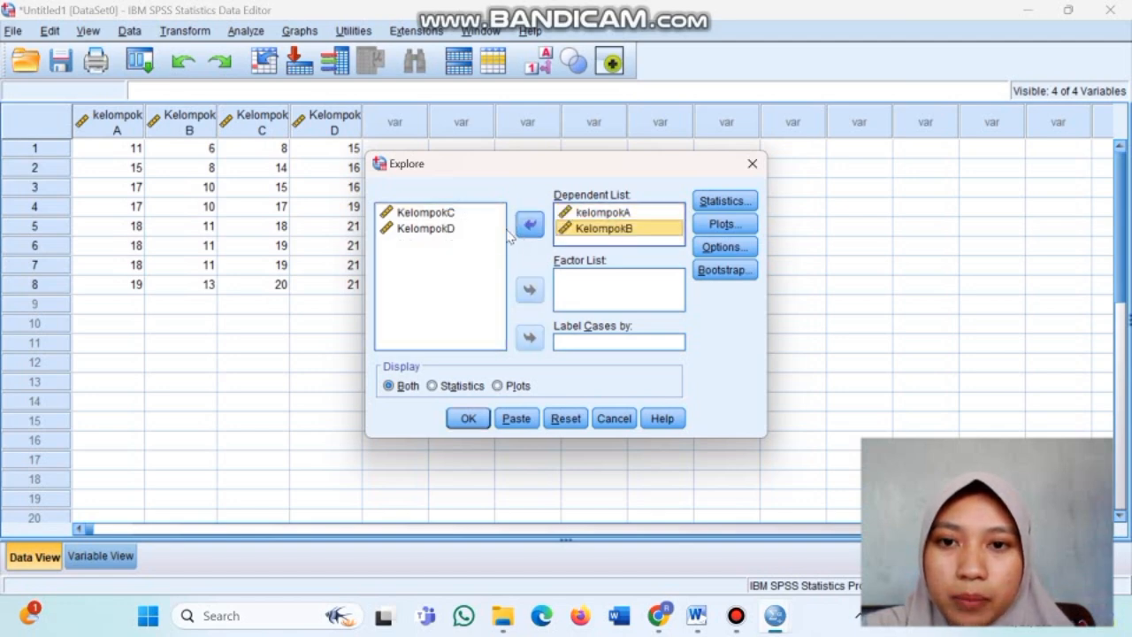
{"action": "left_click", "coordinate": [475, 213]}
{"action": "left_click", "coordinate": [527, 226]}
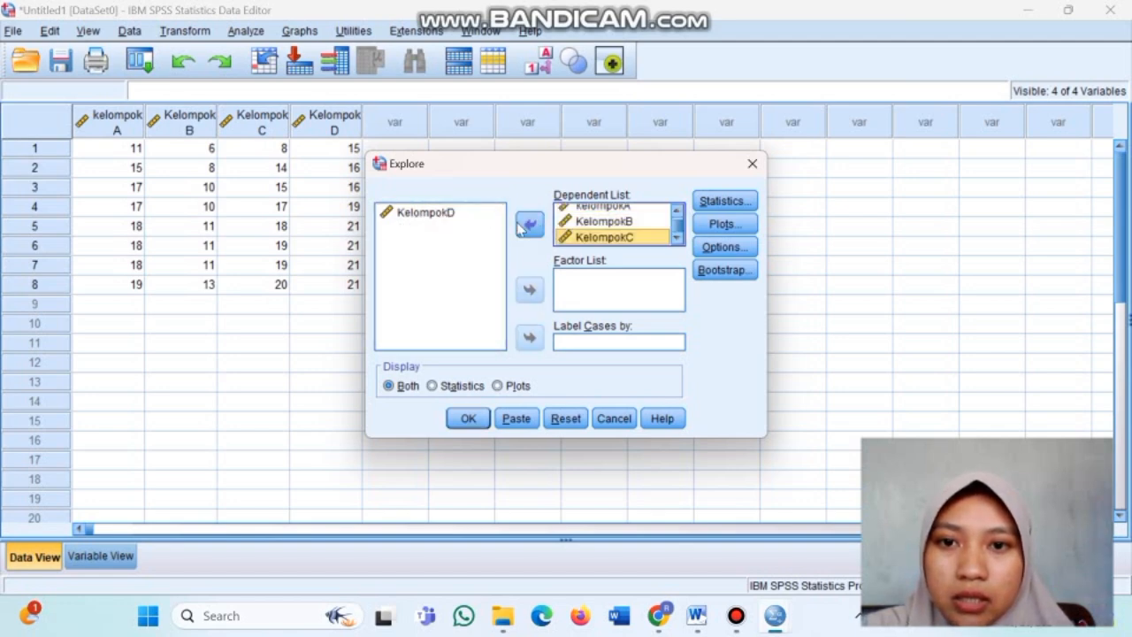
{"action": "left_click", "coordinate": [488, 215]}
{"action": "left_click", "coordinate": [529, 227]}
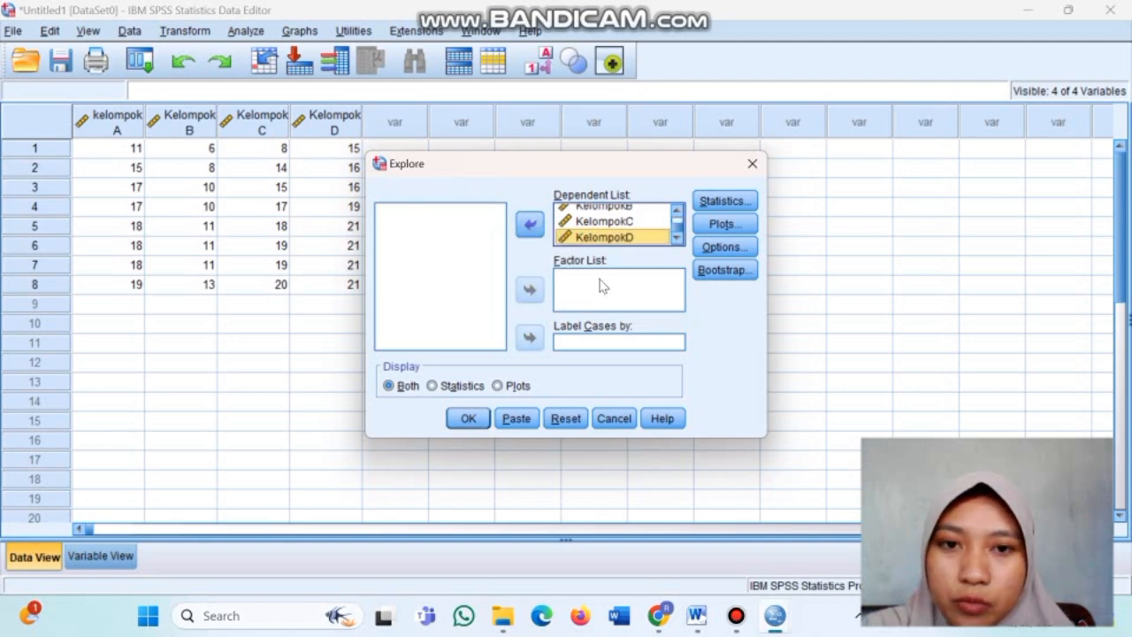
Enable normality plots with tests in the Explore plot options and run the analysis.
{"action": "left_click", "coordinate": [739, 229]}
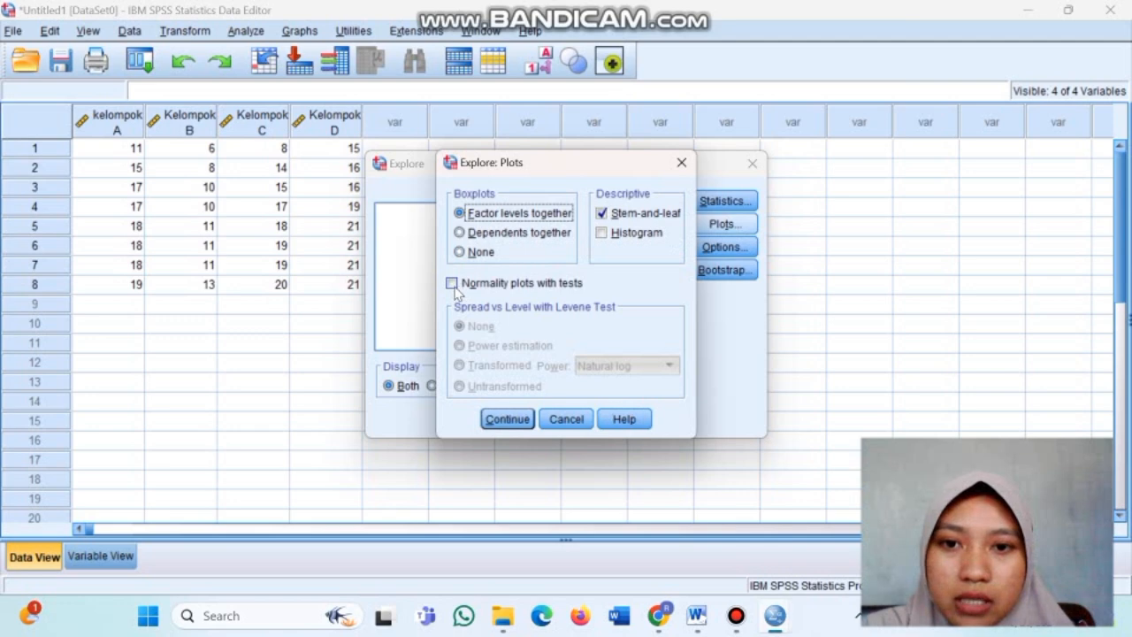
{"action": "left_click", "coordinate": [452, 284]}
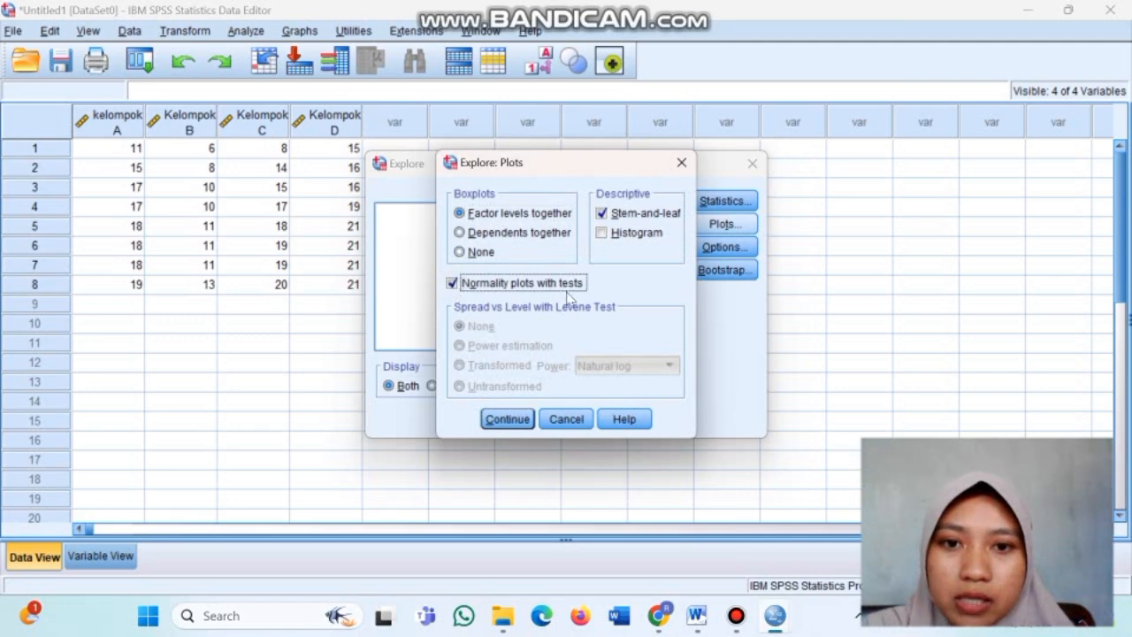
{"action": "left_click", "coordinate": [523, 418]}
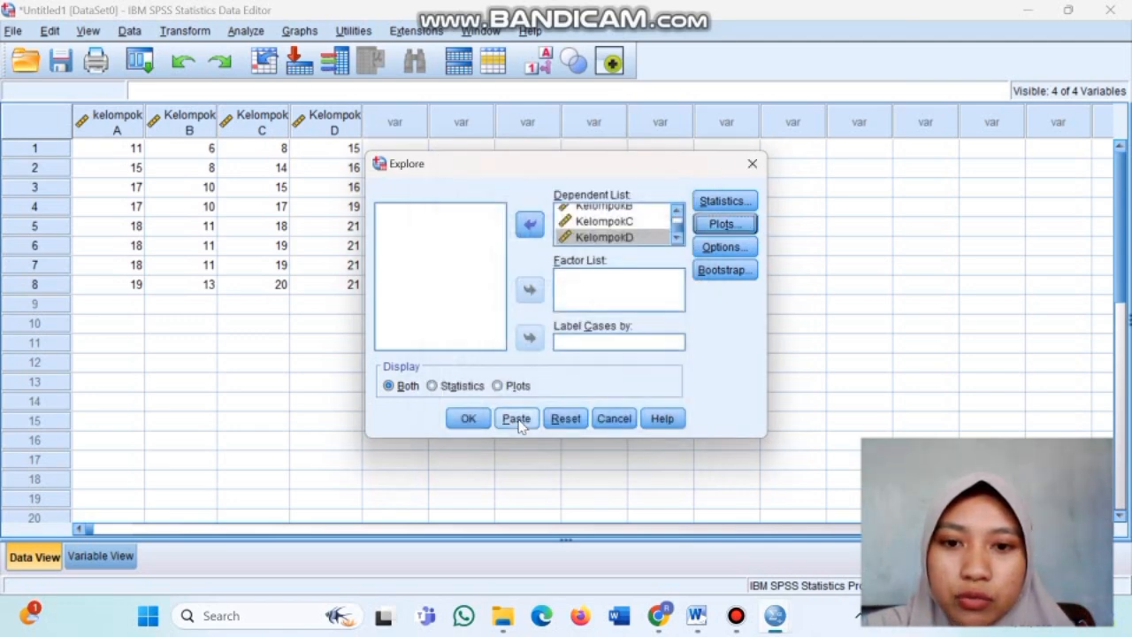
{"action": "left_click", "coordinate": [458, 424]}
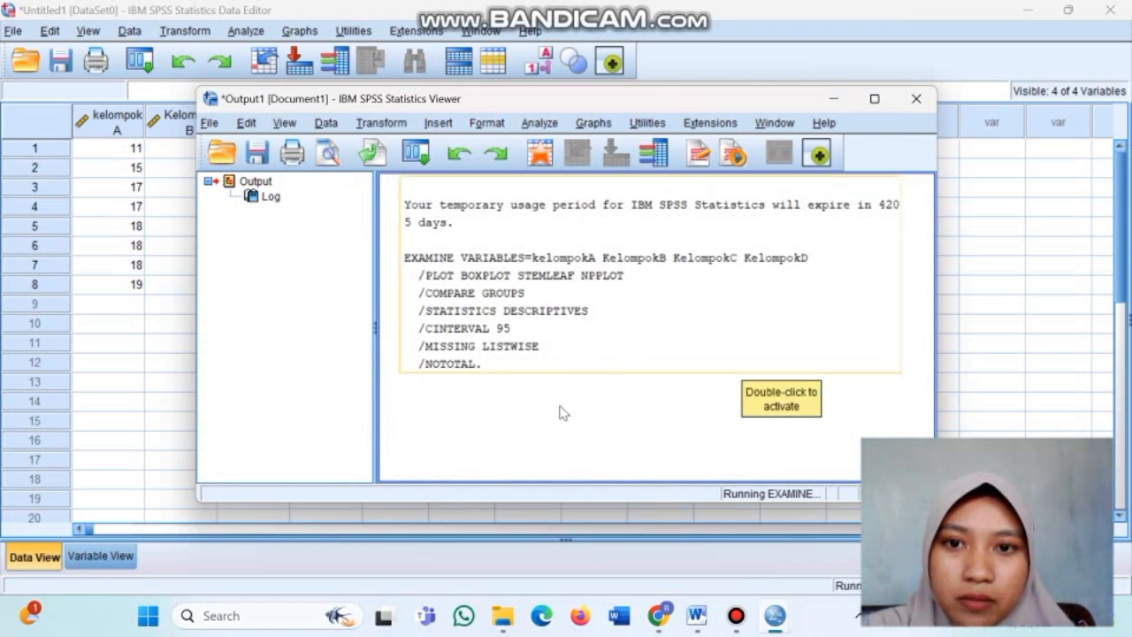
Find the Tests of Normality table in the output and copy it.
{"action": "scroll", "coordinate": [584, 323], "scroll_direction": "down", "scroll_amount": 10}
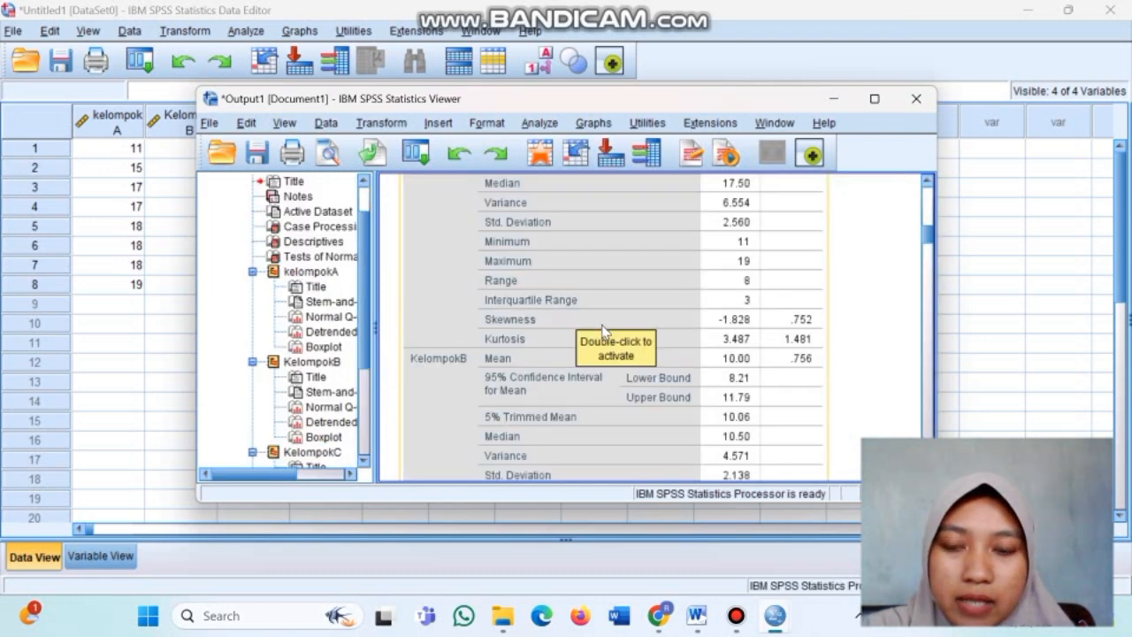
{"action": "scroll", "coordinate": [602, 329], "scroll_direction": "down", "scroll_amount": 10}
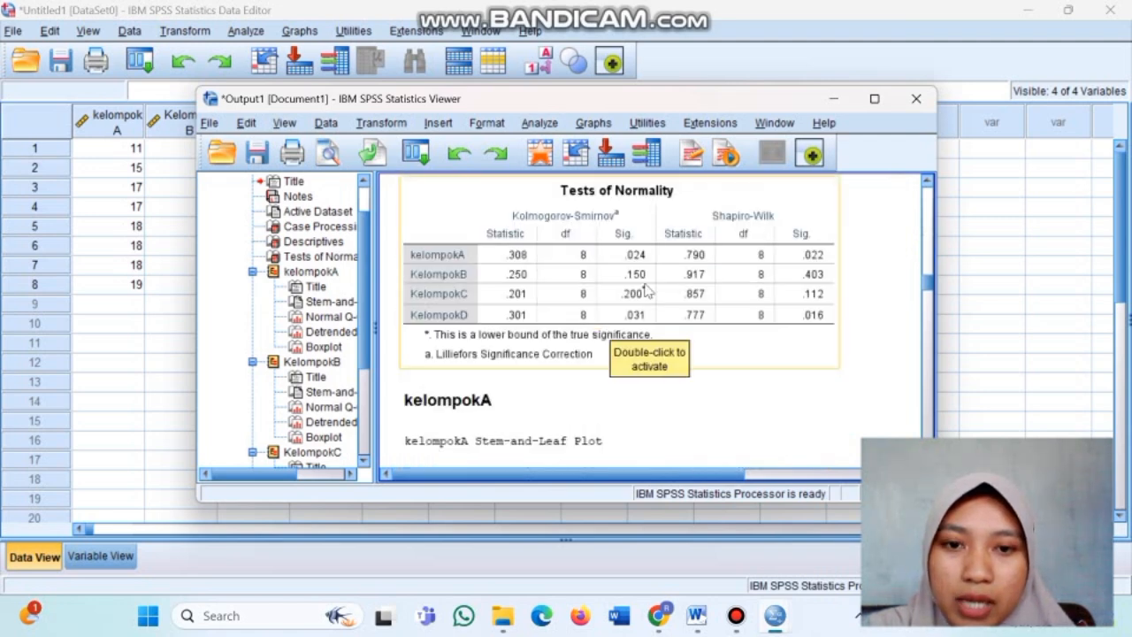
{"action": "scroll", "coordinate": [648, 292], "scroll_direction": "up", "scroll_amount": 2}
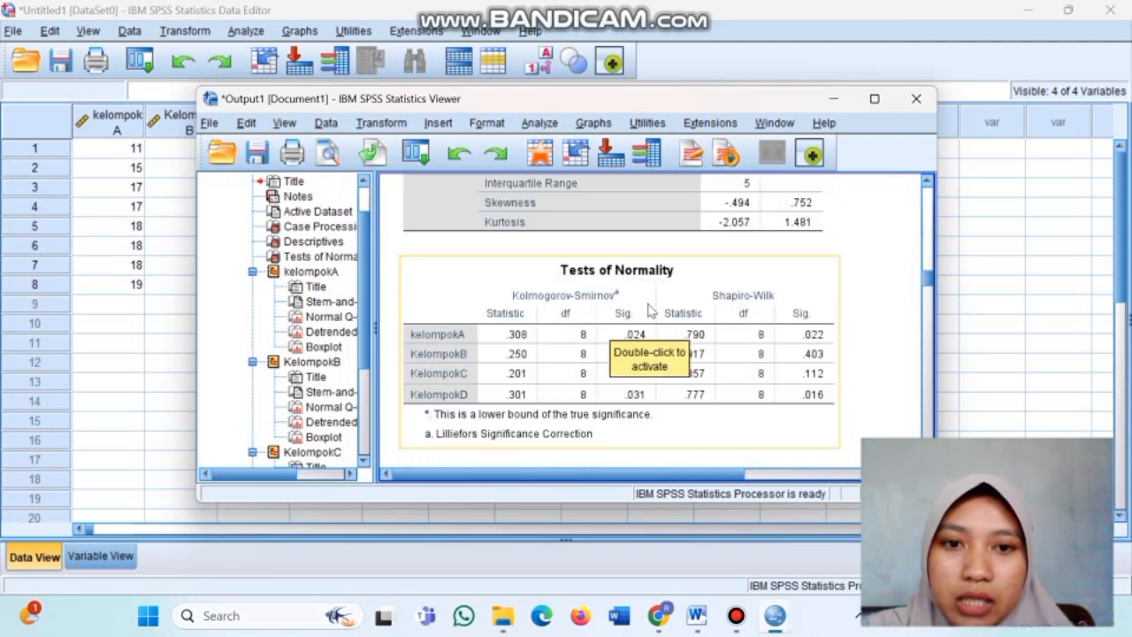
{"action": "right_click", "coordinate": [715, 315]}
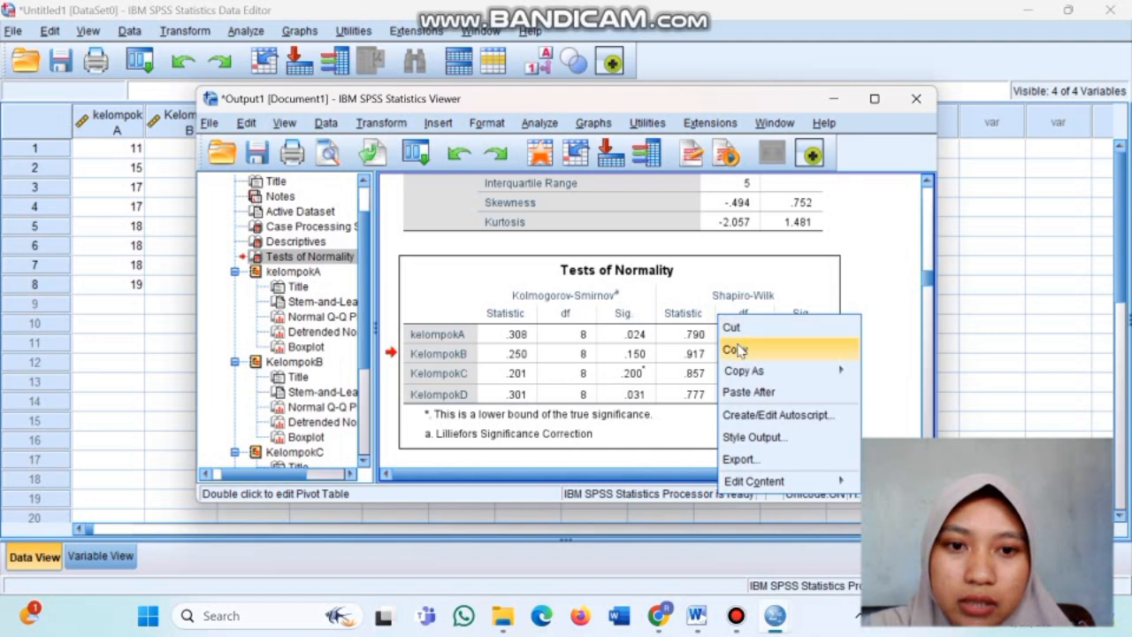
{"action": "left_click", "coordinate": [735, 350]}
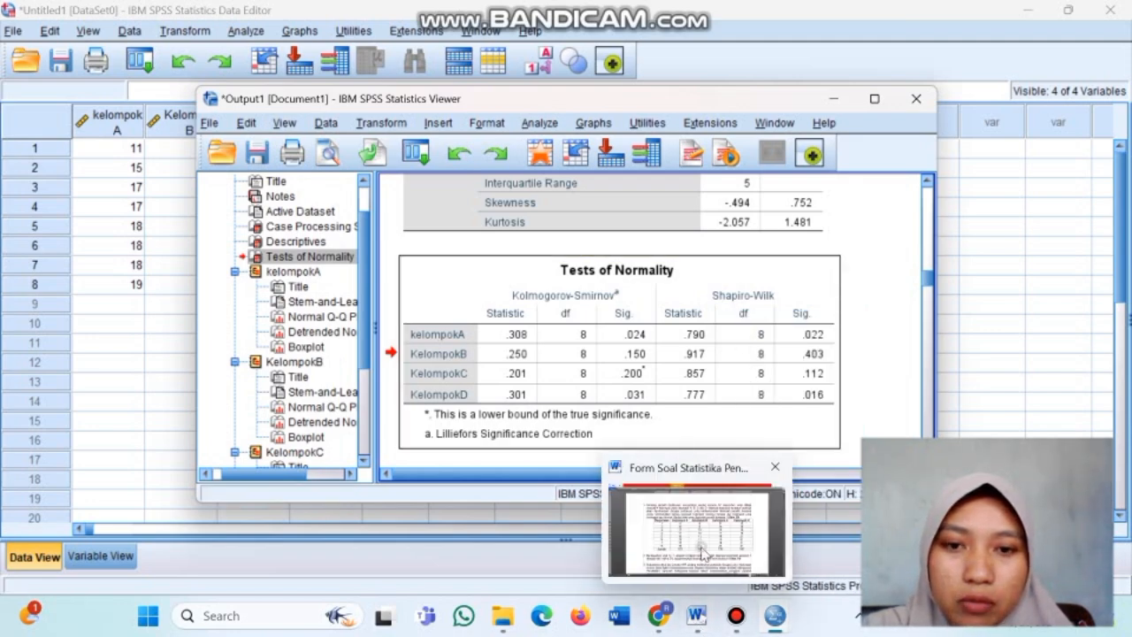
Switch to the Word document and remove surplus blank lines below the last table on page 2.
{"action": "left_click", "coordinate": [696, 602]}
{"action": "scroll", "coordinate": [618, 456], "scroll_direction": "down", "scroll_amount": 10}
{"action": "scroll", "coordinate": [619, 451], "scroll_direction": "down", "scroll_amount": 2}
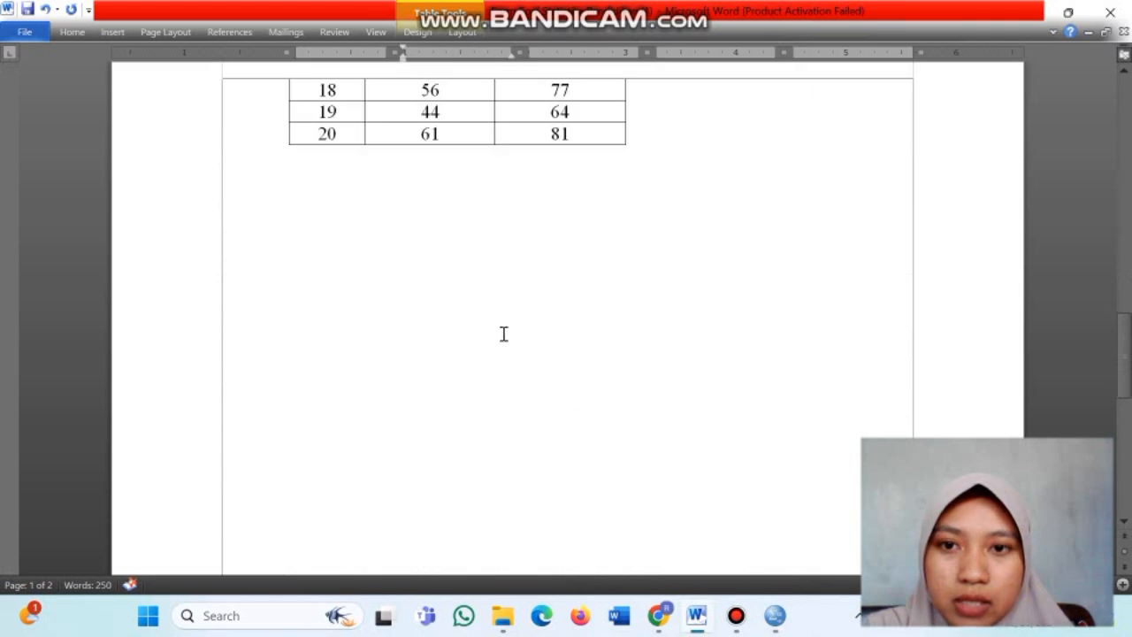
{"action": "left_click", "coordinate": [502, 331]}
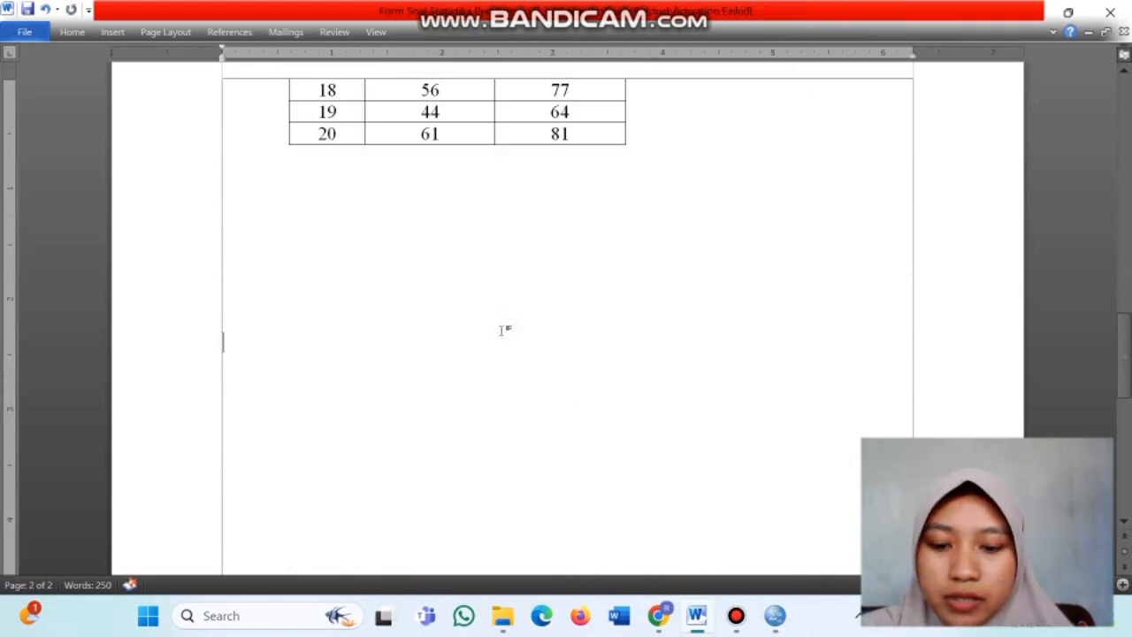
{"action": "key", "text": "BackSpace"}
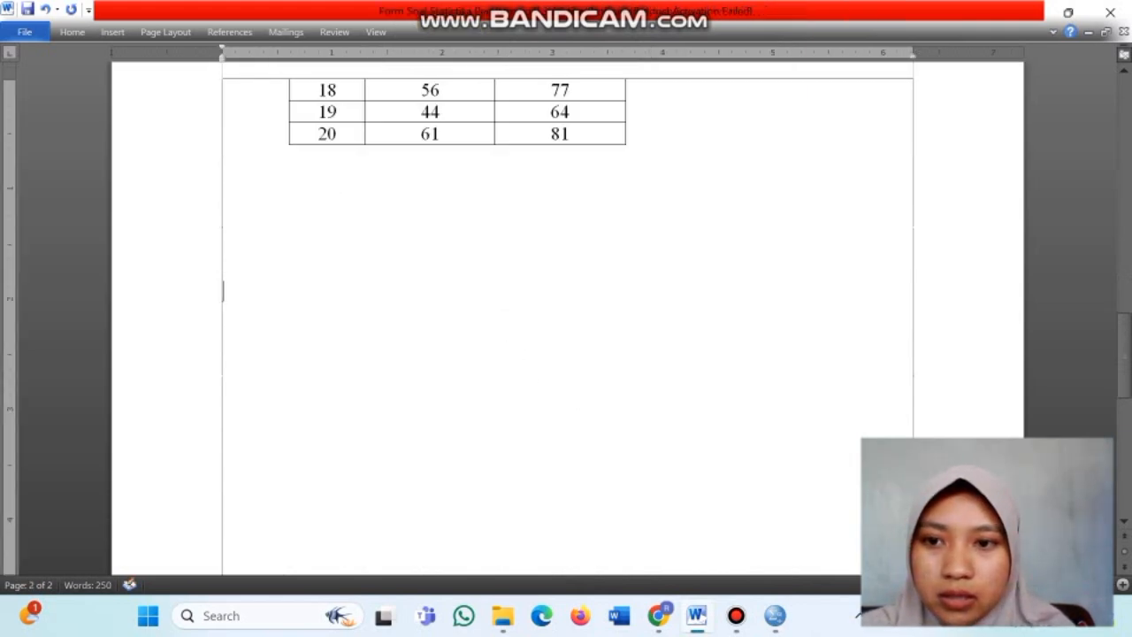
Add the heading "Jawaban" in the blank area below the last table and start numbered item 1 beneath it.
{"action": "key", "text": "Caps_Lock"}
{"action": "type", "text": "j"}
{"action": "key", "text": "Caps_Lock"}
{"action": "type", "text": "A"}
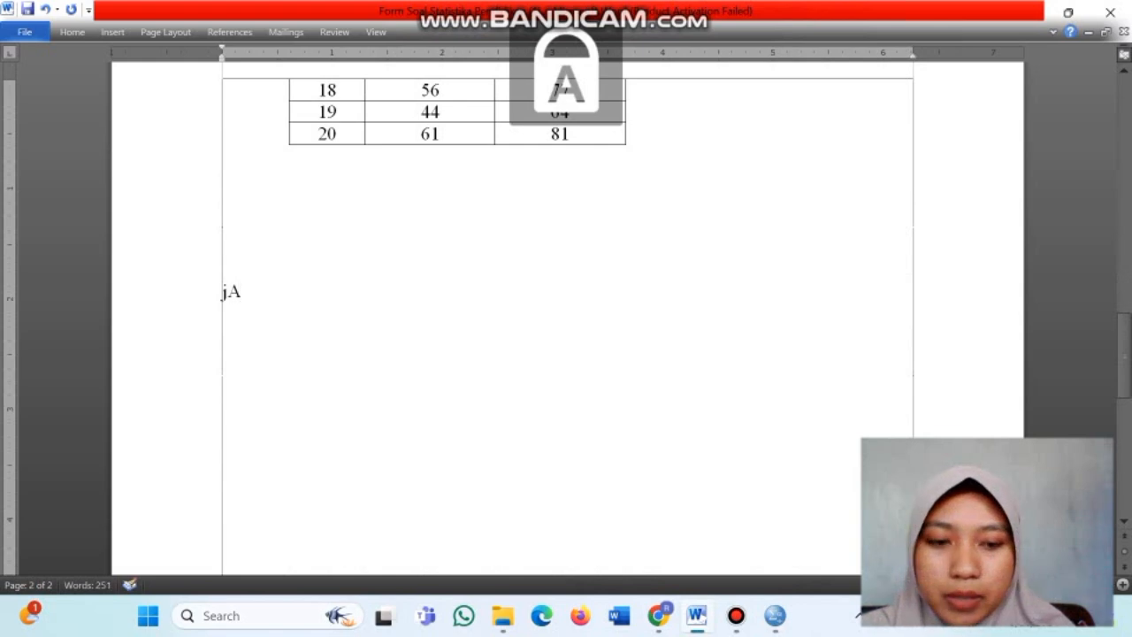
{"action": "key", "text": "BackSpace"}
{"action": "key", "text": "BackSpace"}
{"action": "key", "text": "Caps_Lock"}
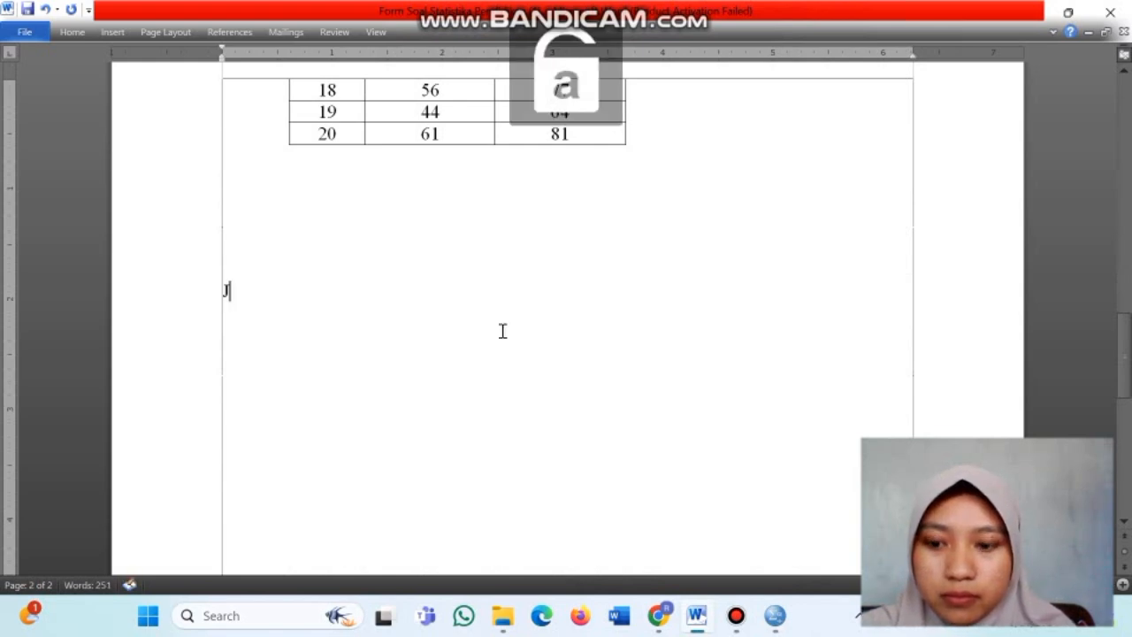
{"action": "type", "text": "Jawaban"}
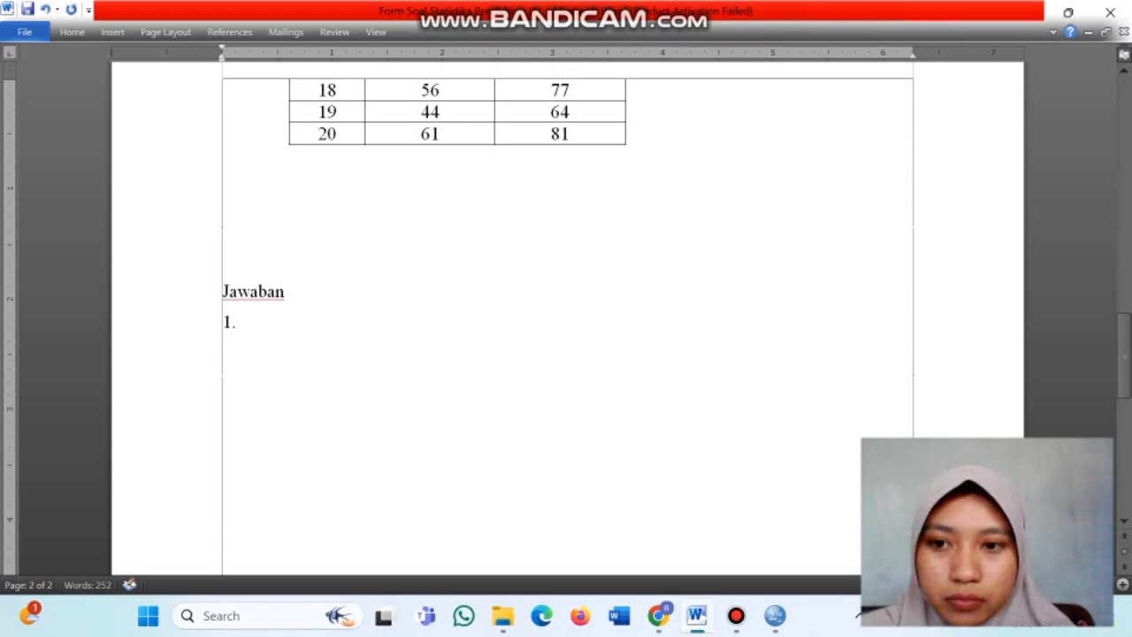
Enter "Tes Normality" as the text of numbered item 1 under the Jawaban heading and start a new line.
{"action": "key", "text": "Caps_Lock"}
{"action": "type", "text": "T"}
{"action": "key", "text": "Caps_Lock"}
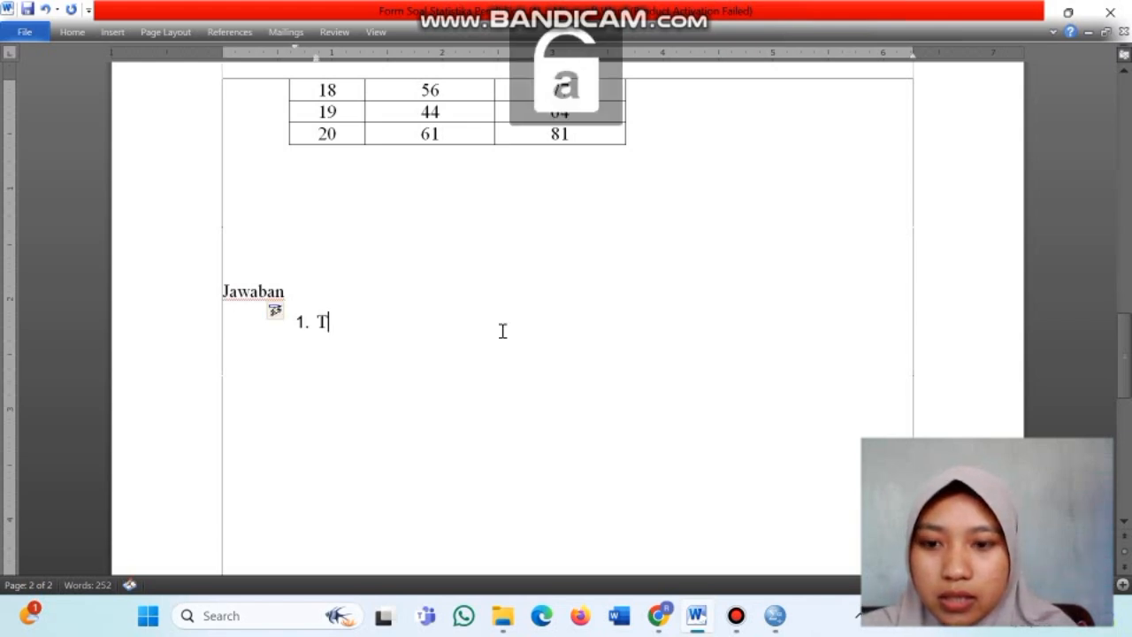
{"action": "type", "text": "es"}
{"action": "key", "text": "Caps_Lock"}
{"action": "type", "text": "N"}
{"action": "key", "text": "Caps_Lock"}
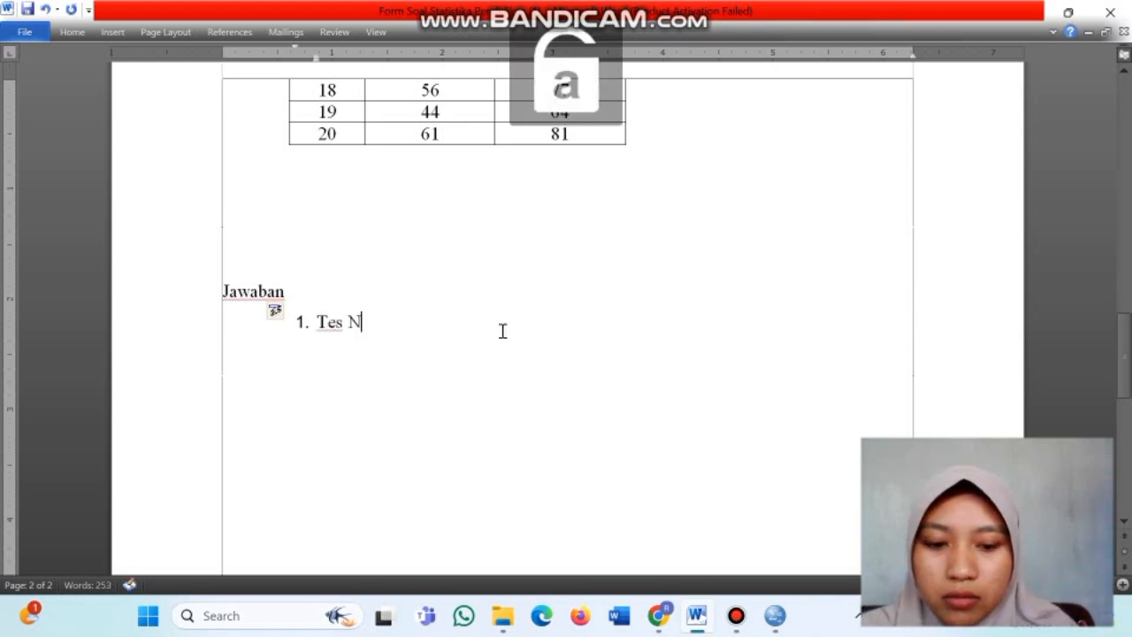
{"action": "type", "text": "ormaliyu"}
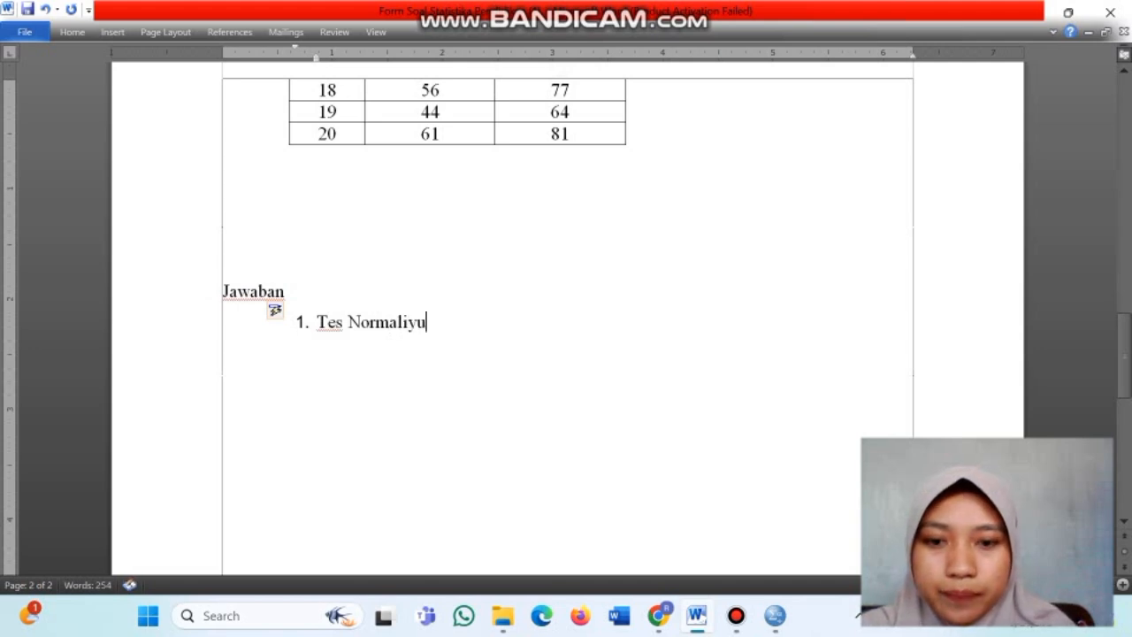
{"action": "key", "text": "BackSpace"}
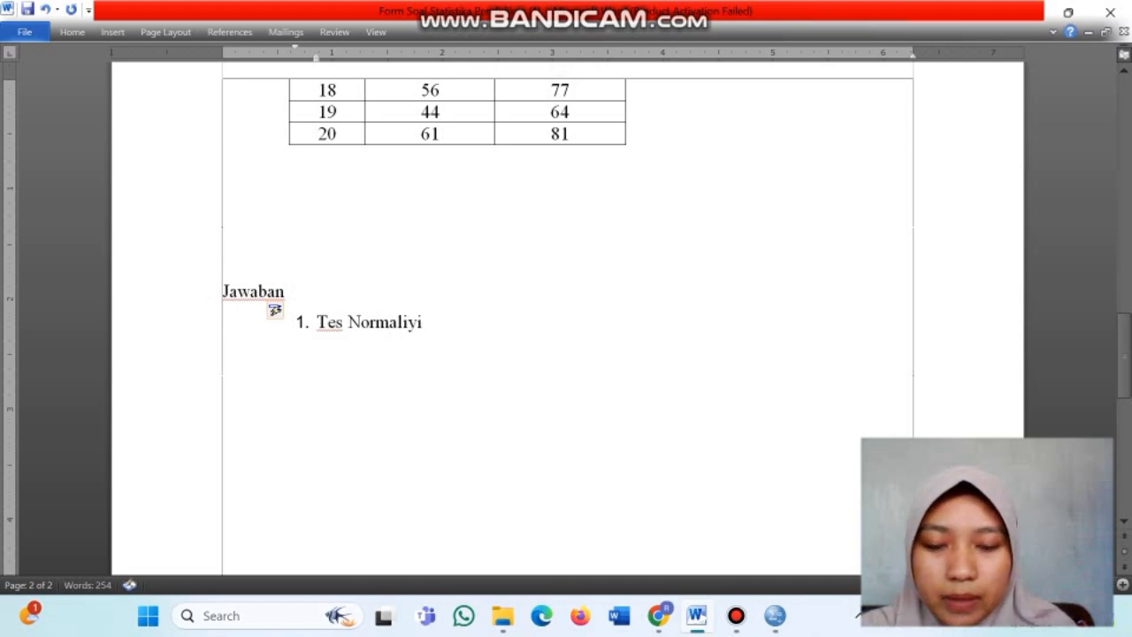
{"action": "key", "text": "BackSpace"}
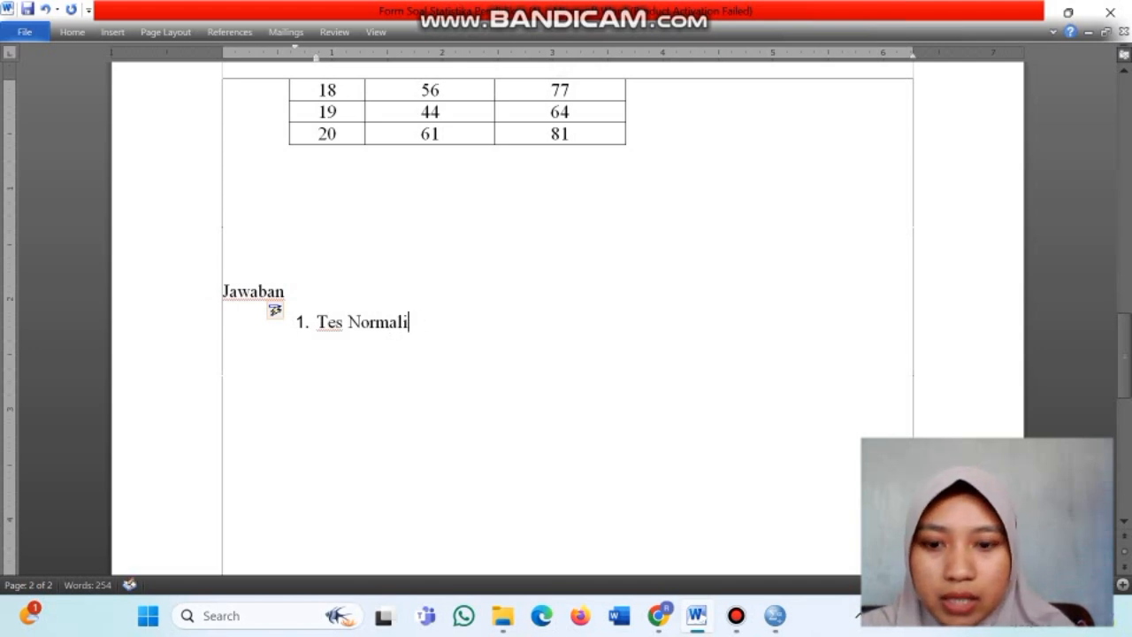
{"action": "key", "text": "Return"}
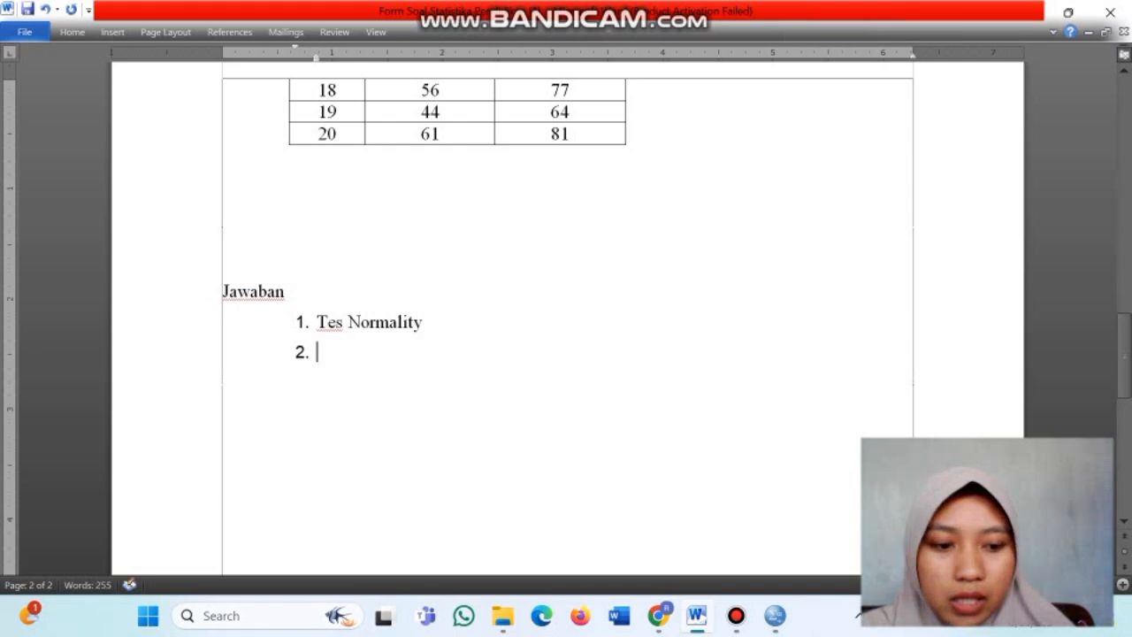
Paste the copied Tests of Normality table below "Tes Normality" and remove the stray list numbers above and below the table.
{"action": "key", "text": "BackSpace"}
{"action": "key", "text": "ctrl+v"}
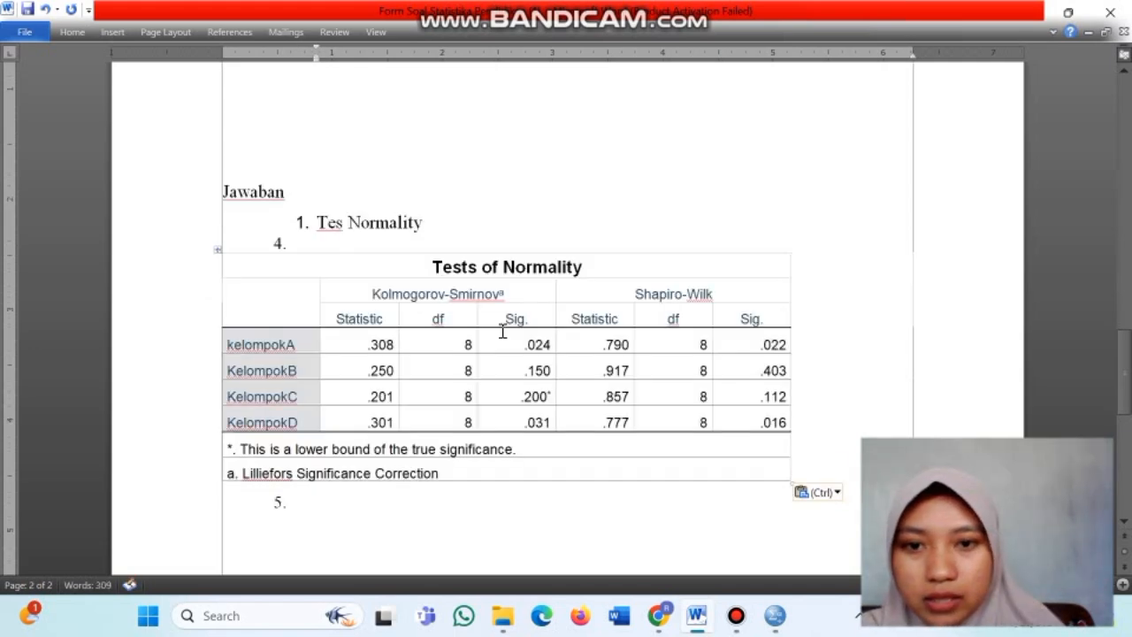
{"action": "scroll", "coordinate": [318, 531], "scroll_direction": "down", "scroll_amount": 1}
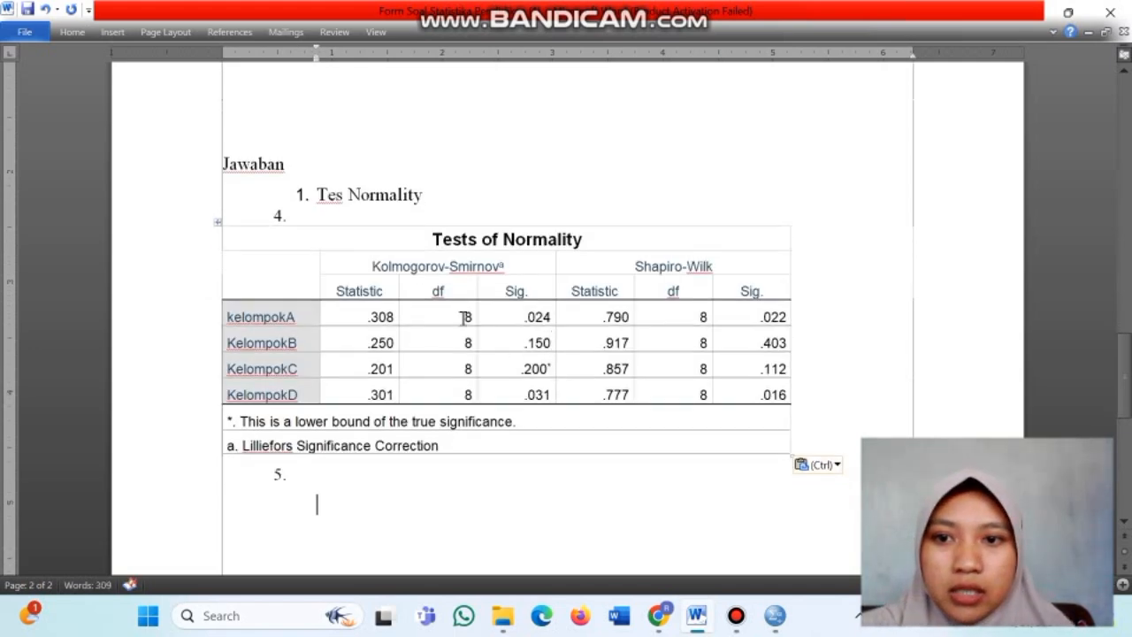
{"action": "left_click", "coordinate": [289, 218]}
{"action": "key", "text": "BackSpace"}
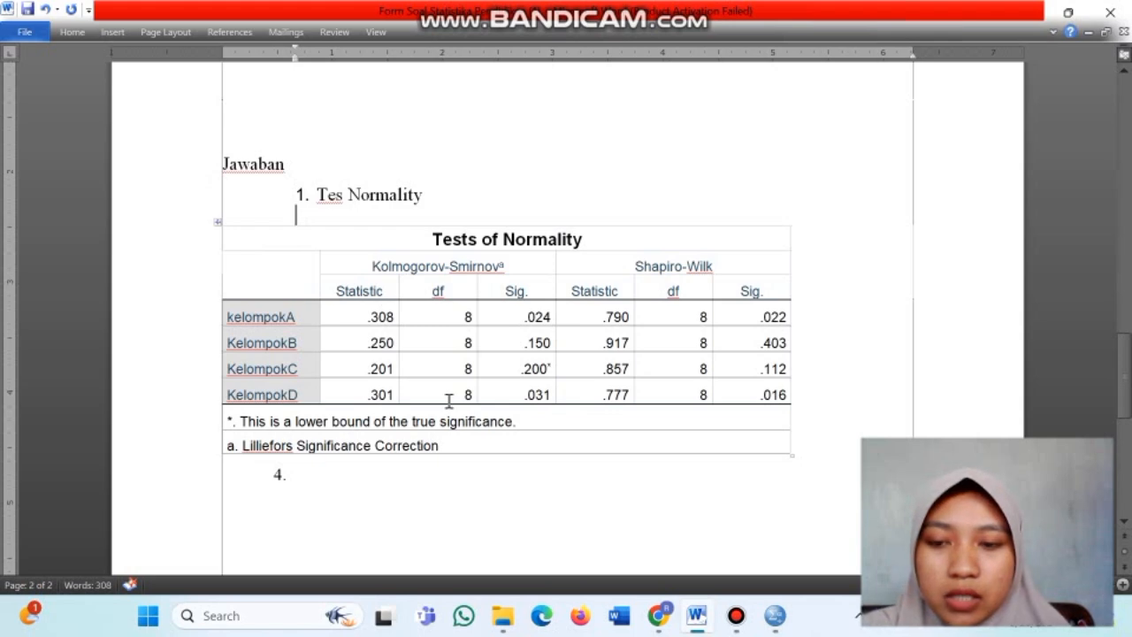
{"action": "left_click", "coordinate": [316, 472]}
{"action": "key", "text": "BackSpace"}
{"action": "key", "text": "BackSpace"}
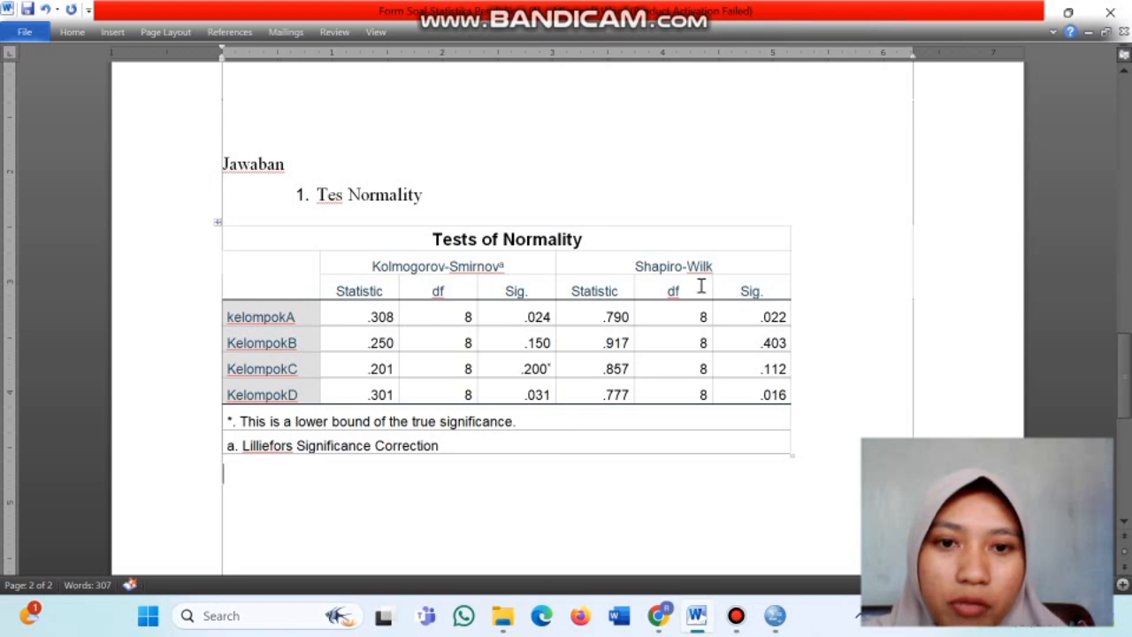
Highlight the Shapiro-Wilk Sig. values of all four groups in yellow.
{"action": "left_click_drag", "start_coordinate": [761, 319], "coordinate": [781, 398]}
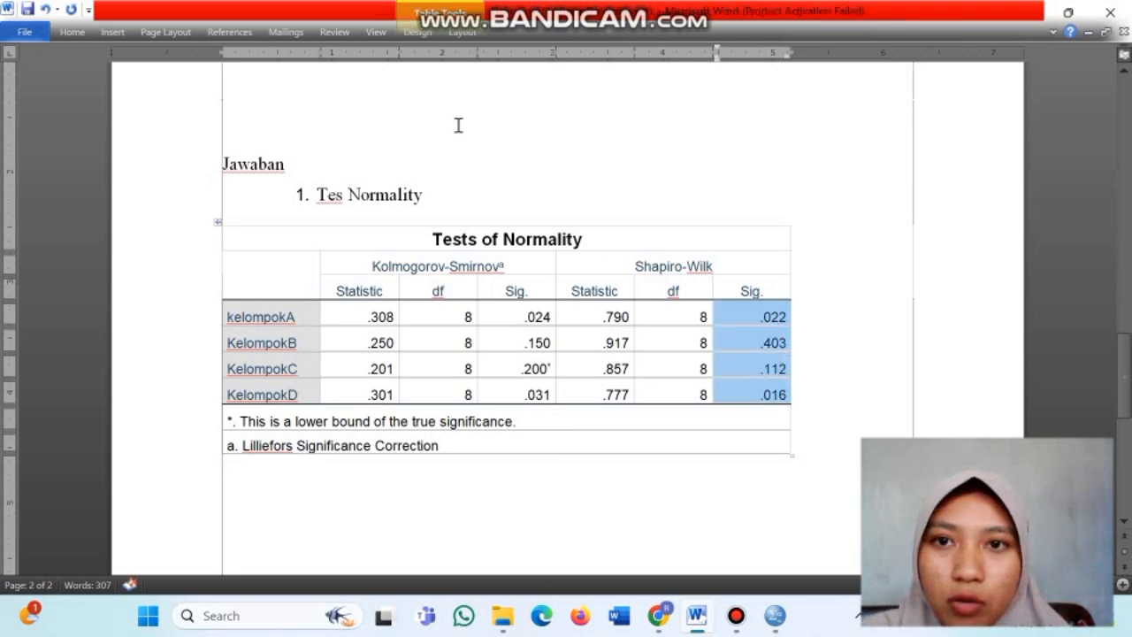
{"action": "left_click", "coordinate": [86, 36]}
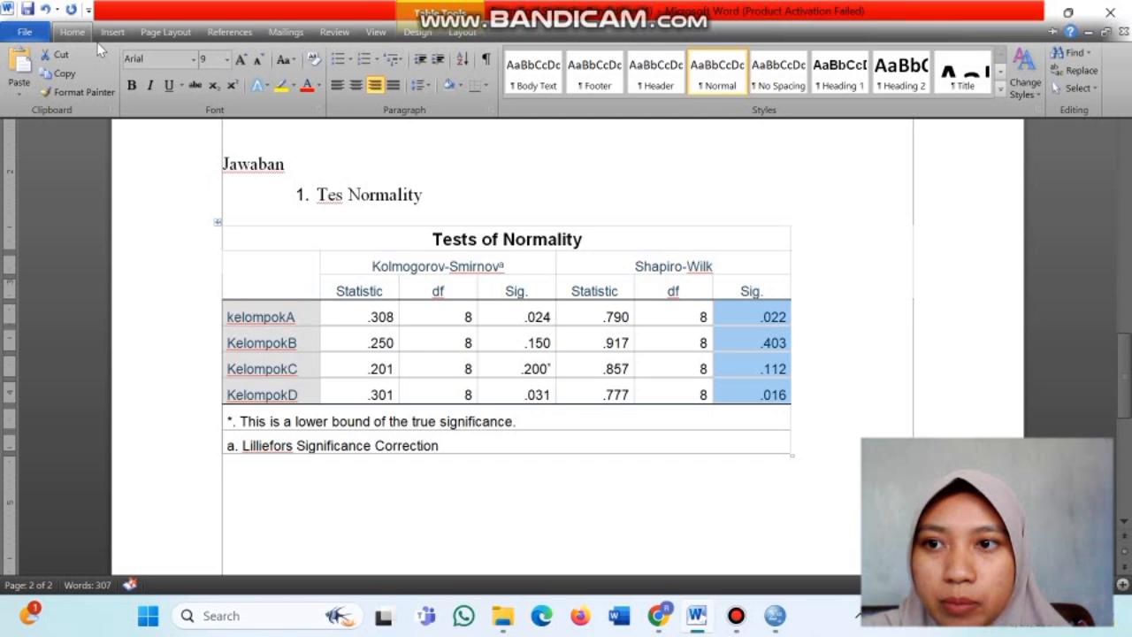
{"action": "left_click", "coordinate": [291, 86]}
{"action": "left_click", "coordinate": [284, 108]}
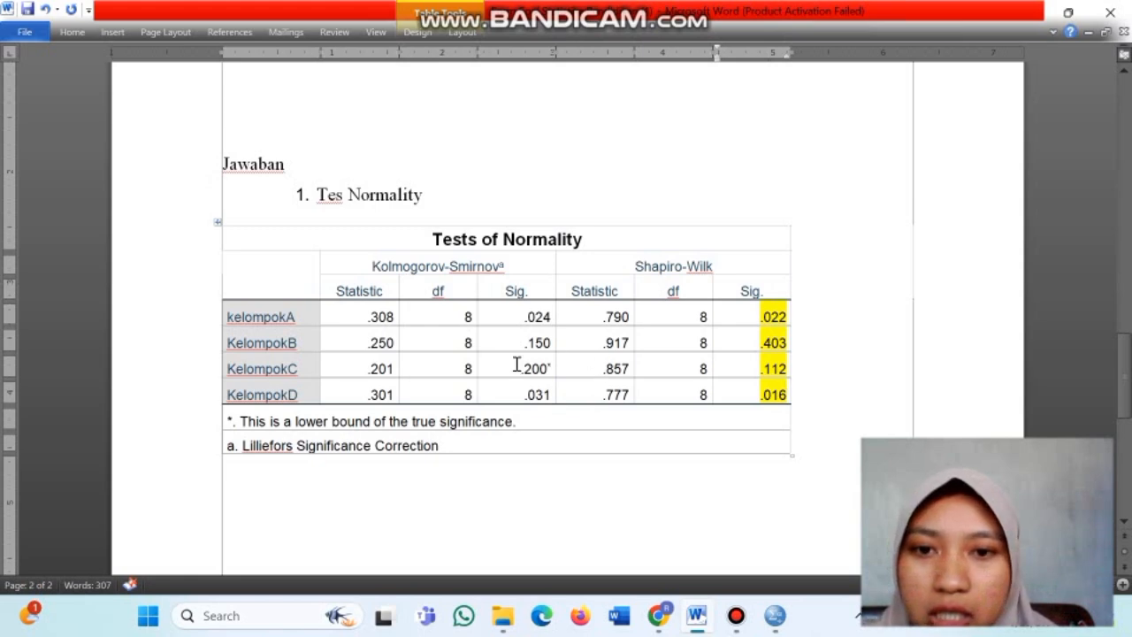
Begin the conclusion text below the normality table with "kesimpul".
{"action": "scroll", "coordinate": [516, 362], "scroll_direction": "down", "scroll_amount": 3}
{"action": "left_click", "coordinate": [301, 393]}
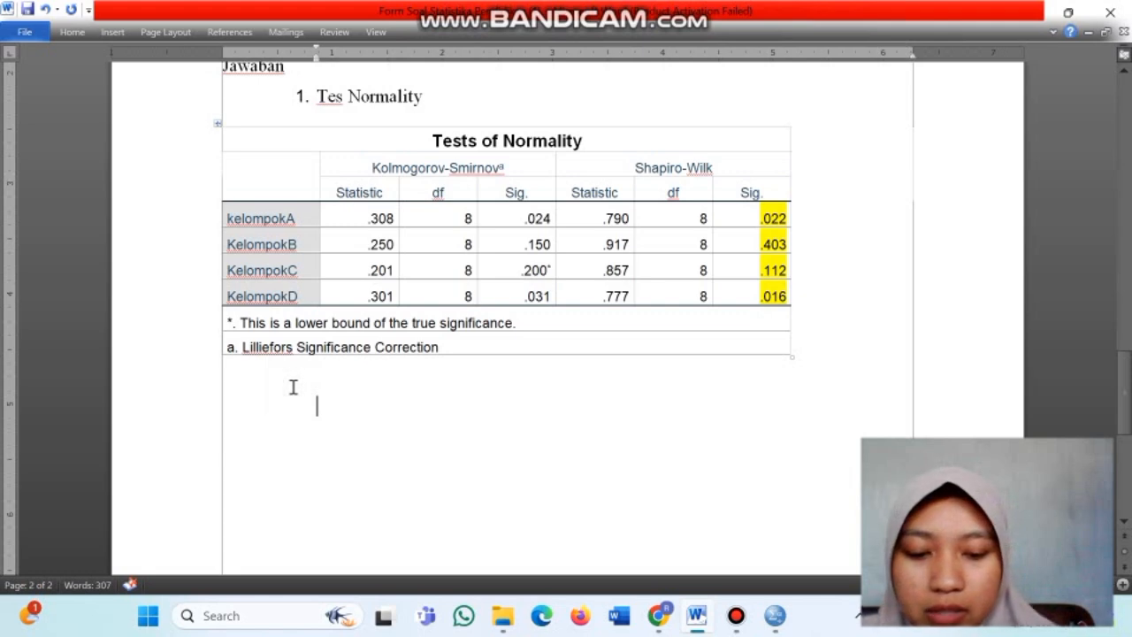
{"action": "type", "text": "k"}
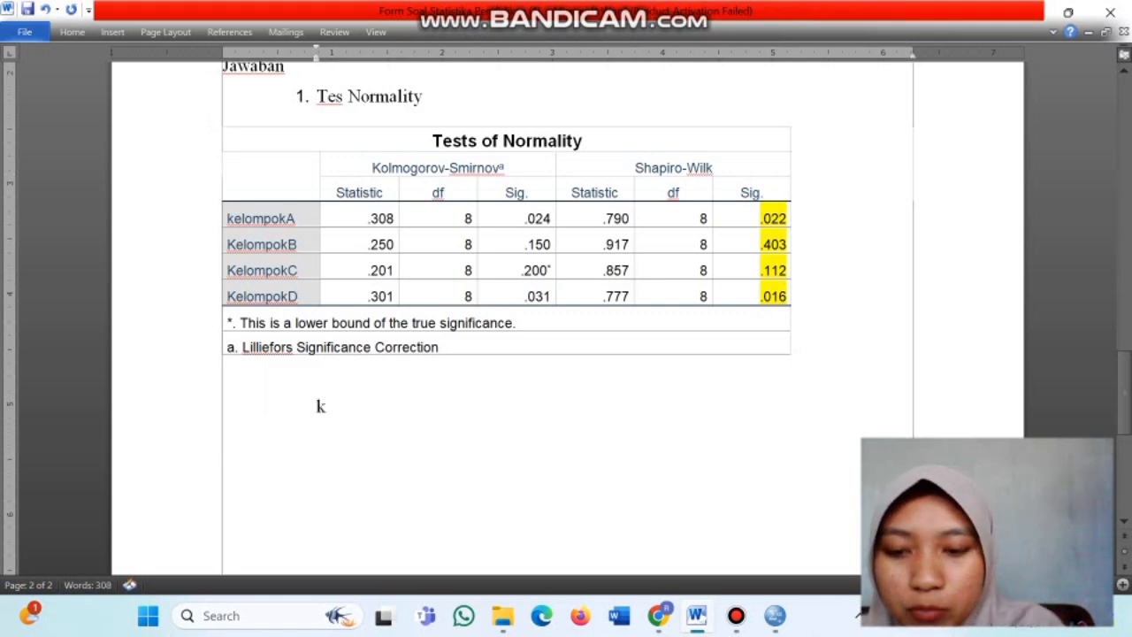
{"action": "type", "text": "esimpul"}
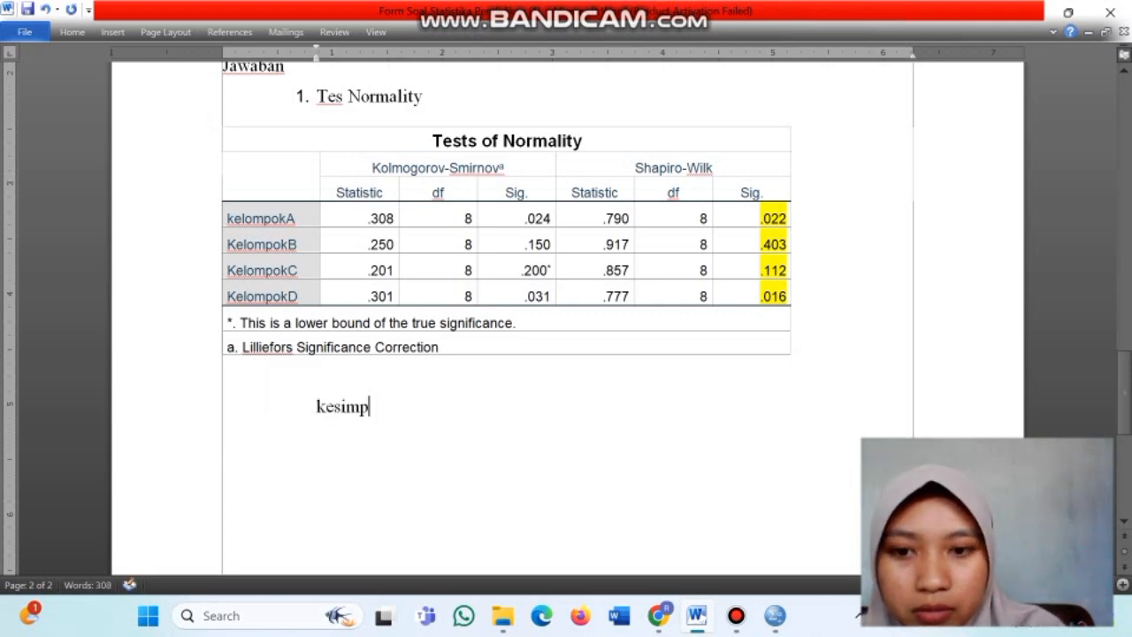
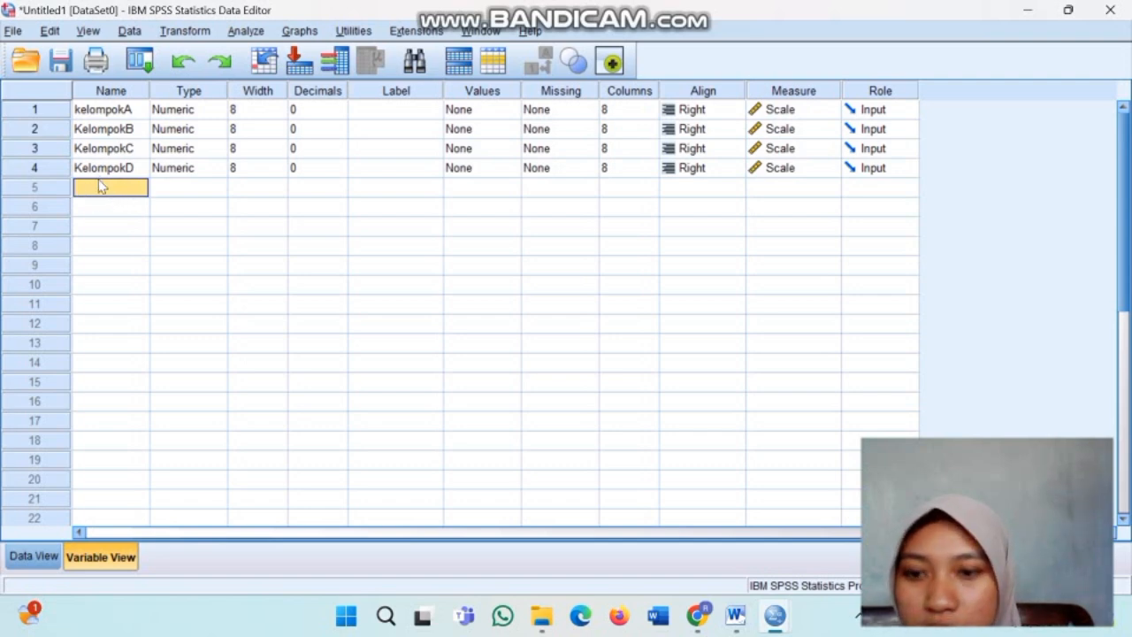
Add a fifth variable named ujiF below KelompokD.
{"action": "type", "text": "uji"}
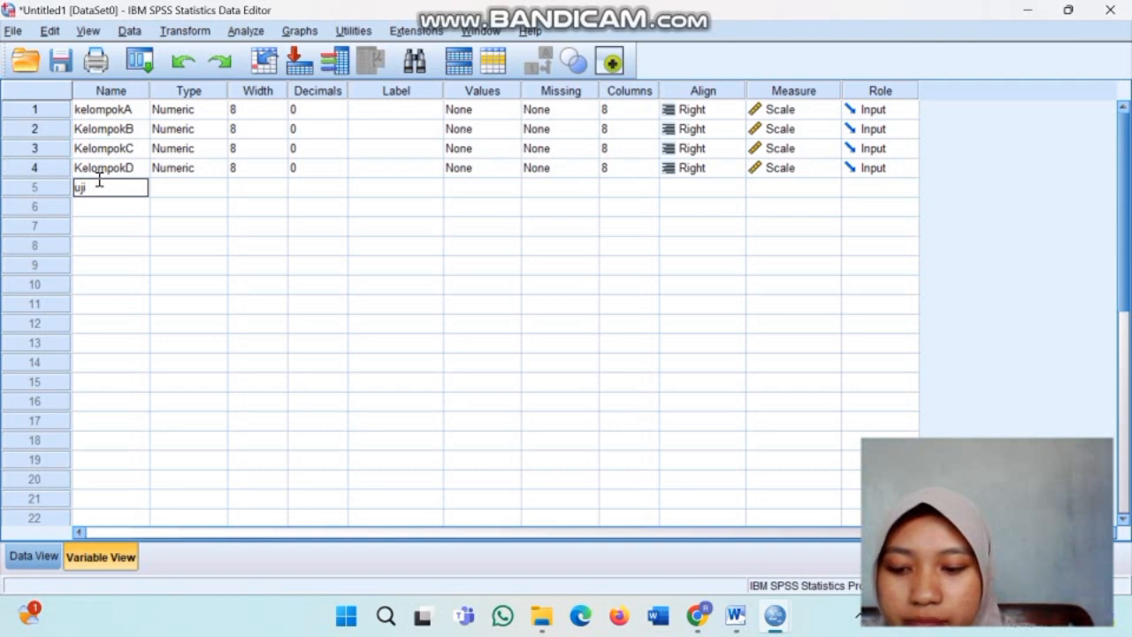
{"action": "key", "text": "Caps_Lock"}
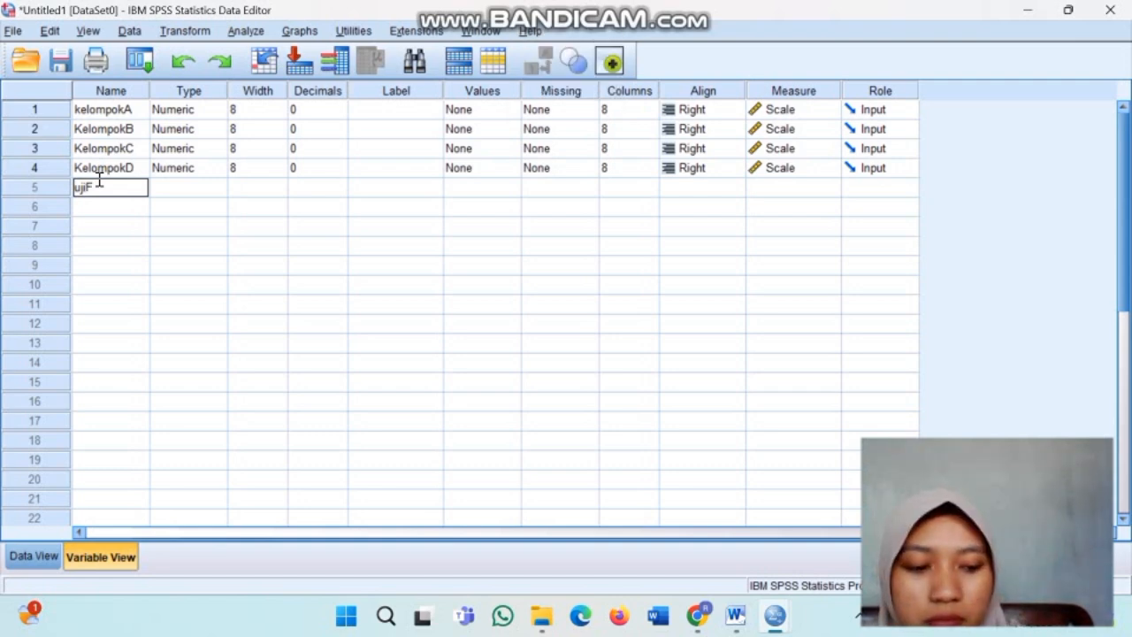
{"action": "key", "text": "Return"}
Add a sixth variable named KelasLEVENE.
{"action": "type", "text": "K"}
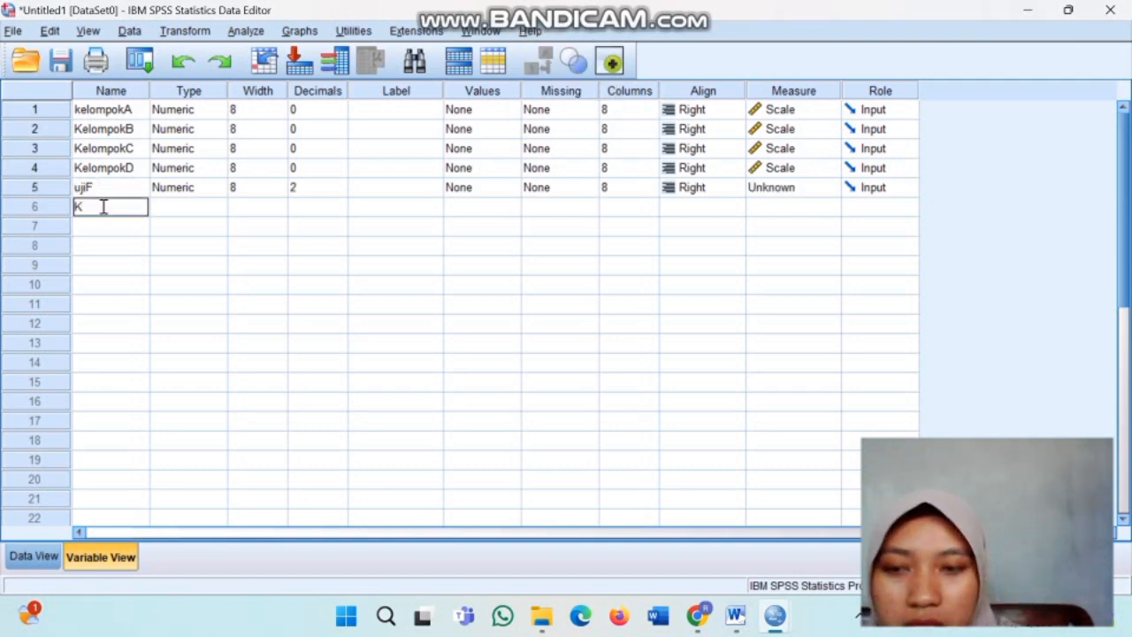
{"action": "key", "text": "Caps_Lock"}
{"action": "type", "text": "e"}
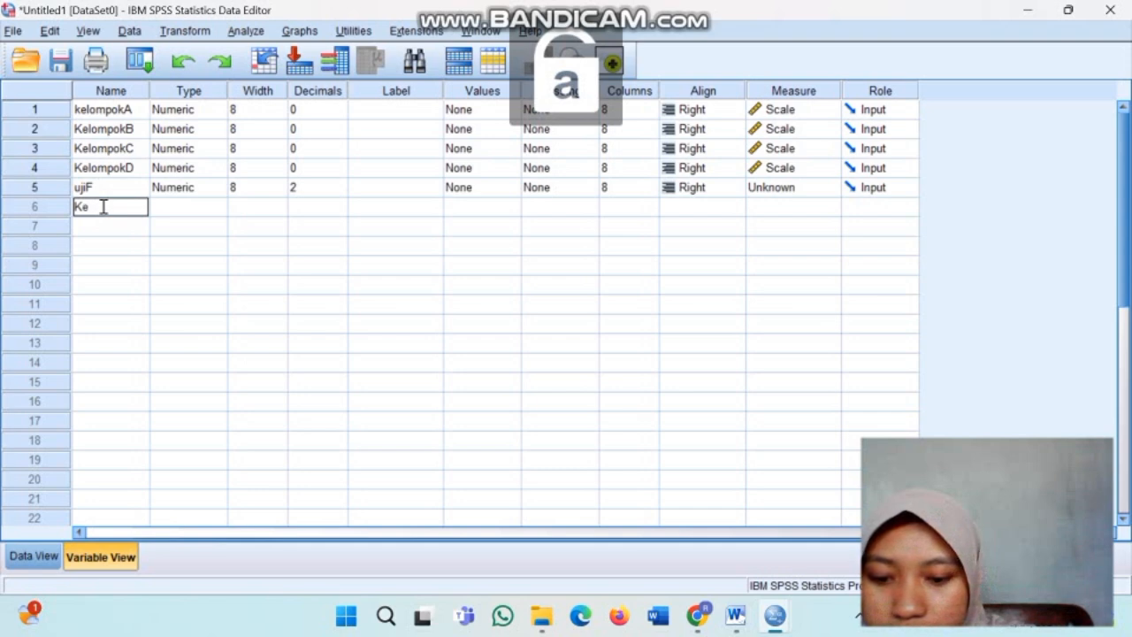
{"action": "type", "text": "k"}
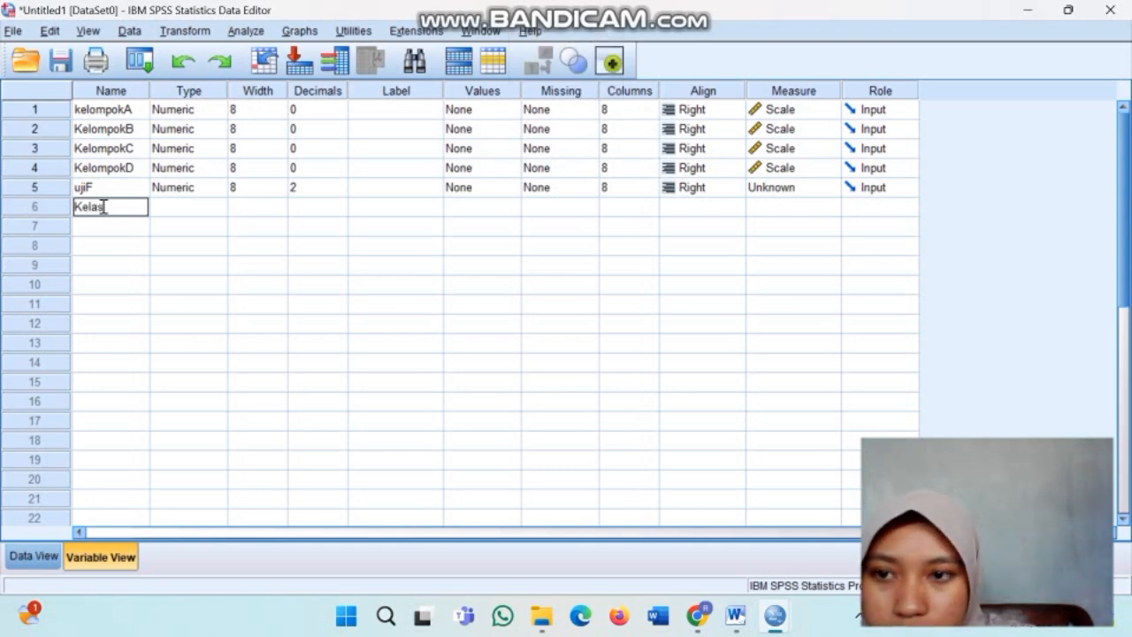
{"action": "type", "text": "as"}
{"action": "key", "text": "Caps_Lock"}
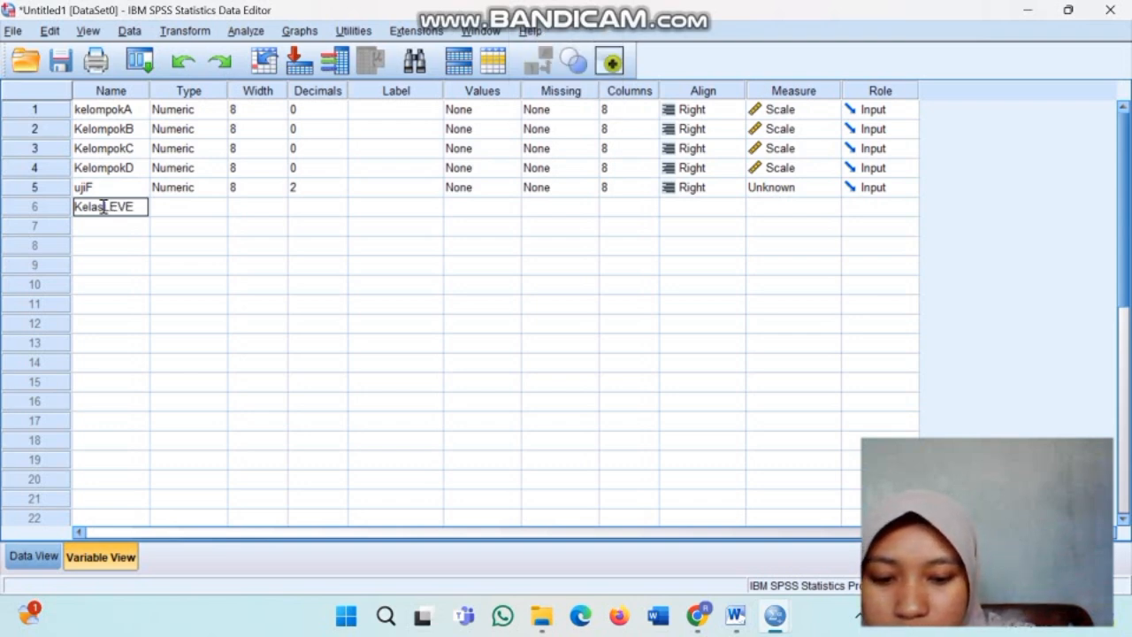
{"action": "type", "text": "LEVENE"}
{"action": "key", "text": "Return"}
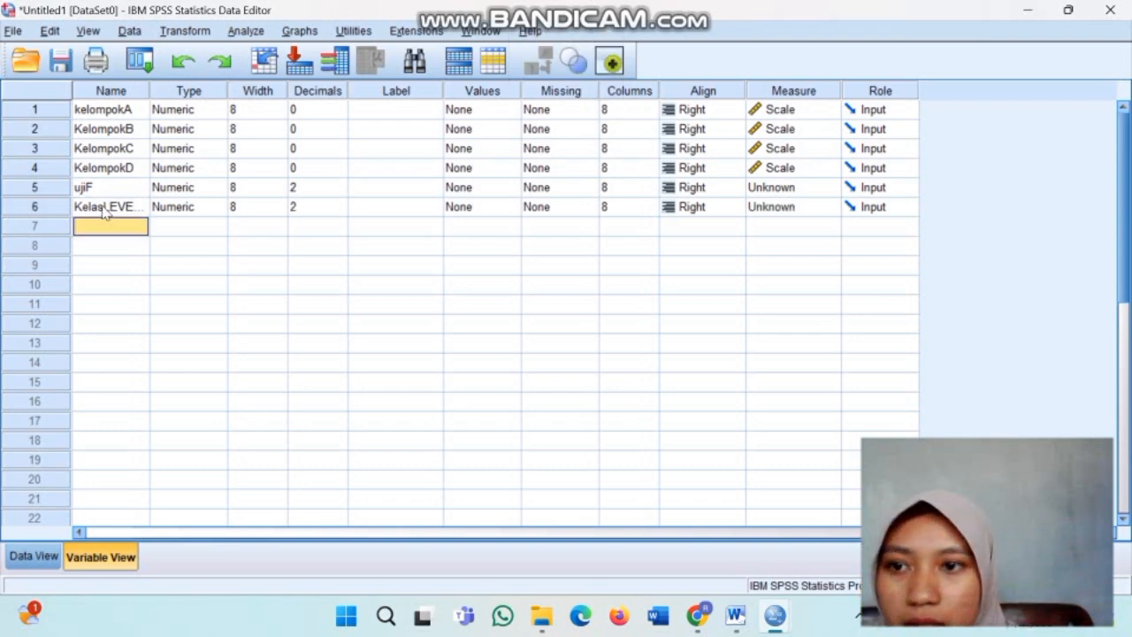
Rename the fifth variable, ujiF, as UJIlevene.
{"action": "left_click", "coordinate": [101, 190]}
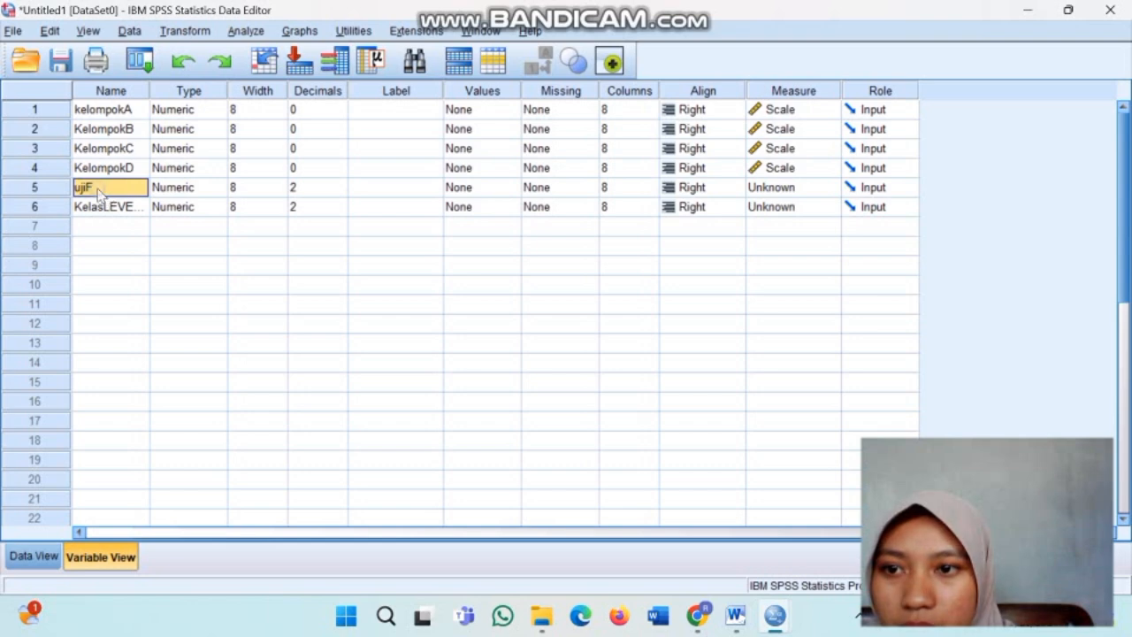
{"action": "key", "text": "BackSpace"}
{"action": "key", "text": "Caps_Lock"}
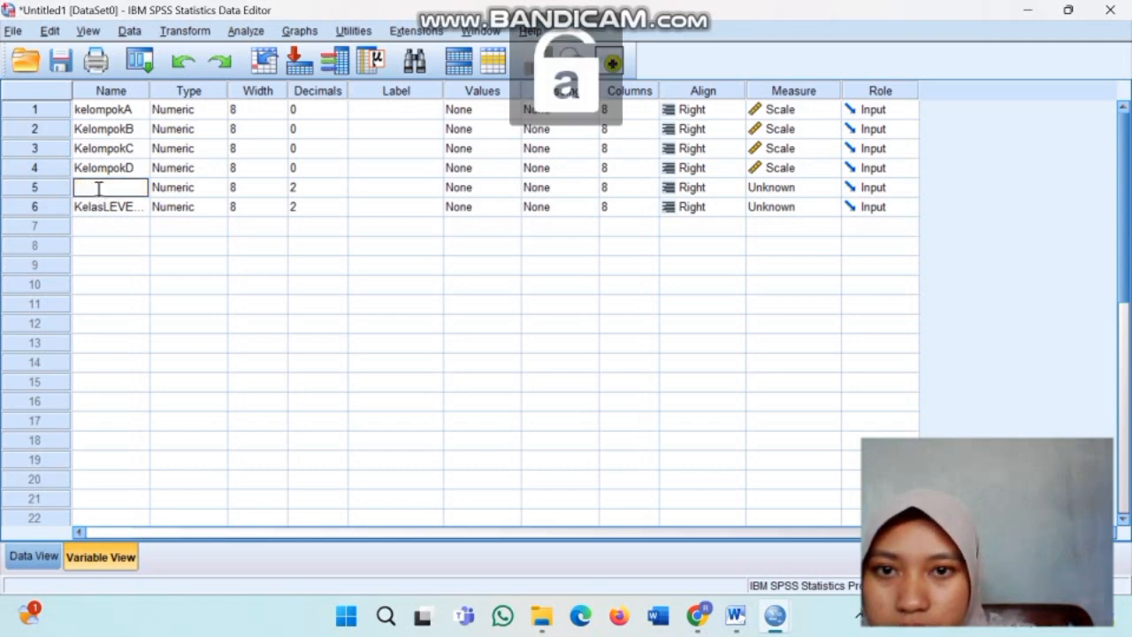
{"action": "key", "text": "Caps_Lock"}
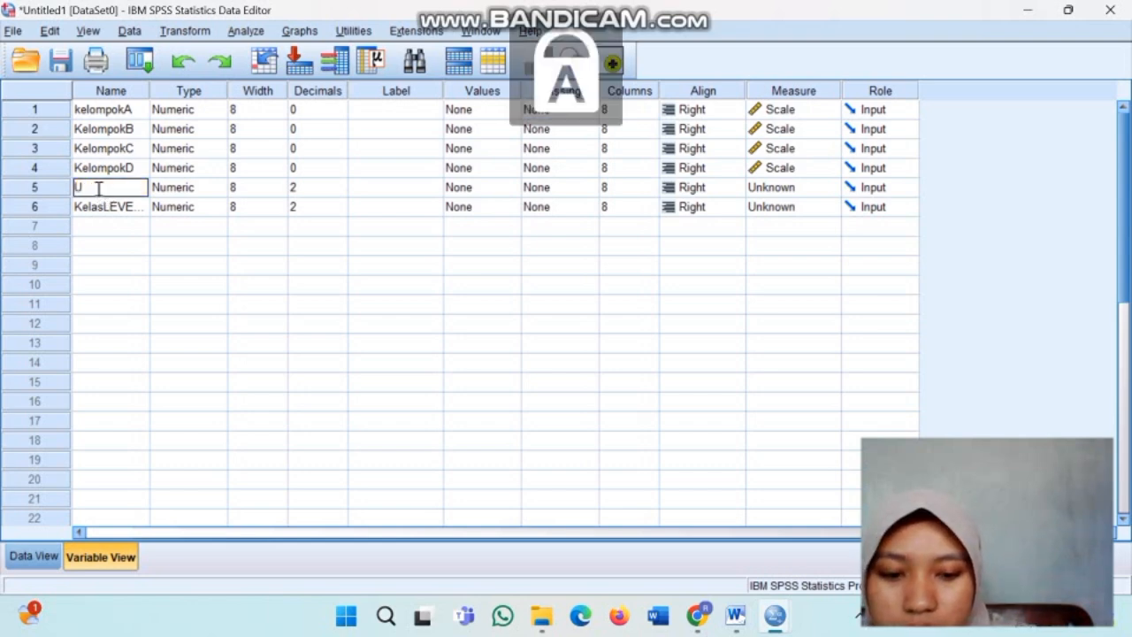
{"action": "key", "text": "Caps_Lock"}
{"action": "type", "text": "ji"}
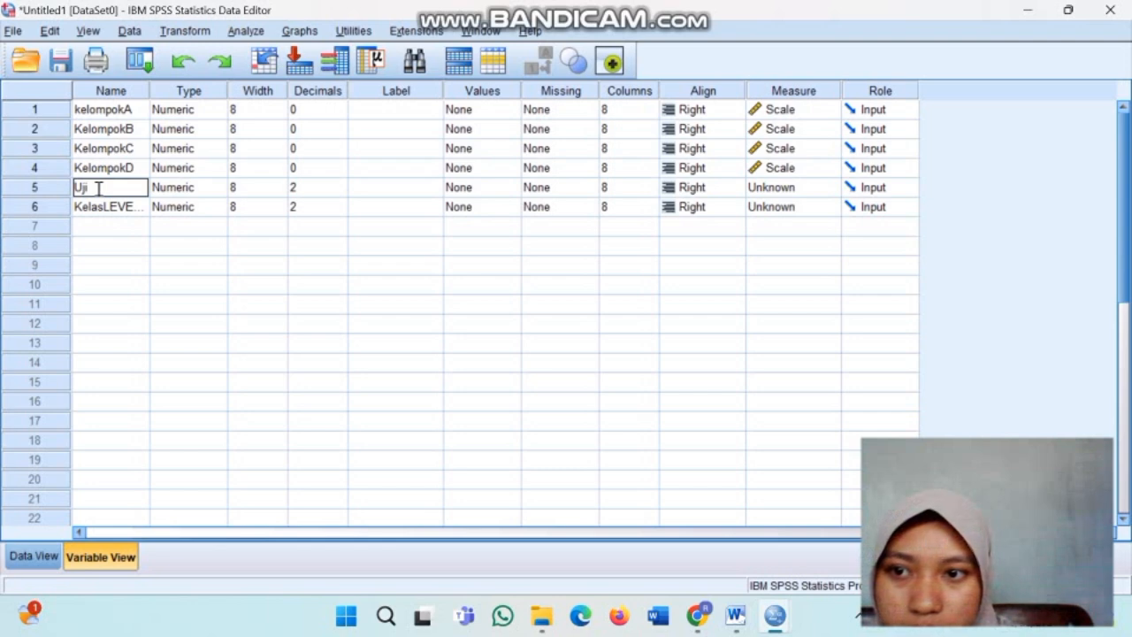
{"action": "key", "text": "BackSpace"}
{"action": "key", "text": "BackSpace"}
{"action": "key", "text": "BackSpace"}
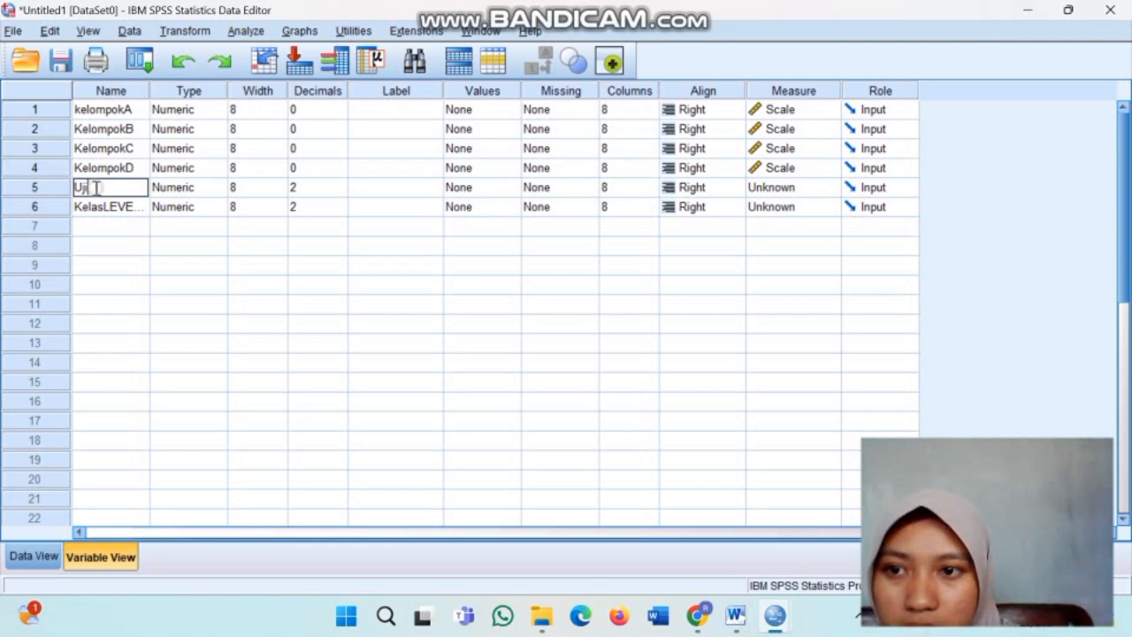
{"action": "key", "text": "Caps_Lock"}
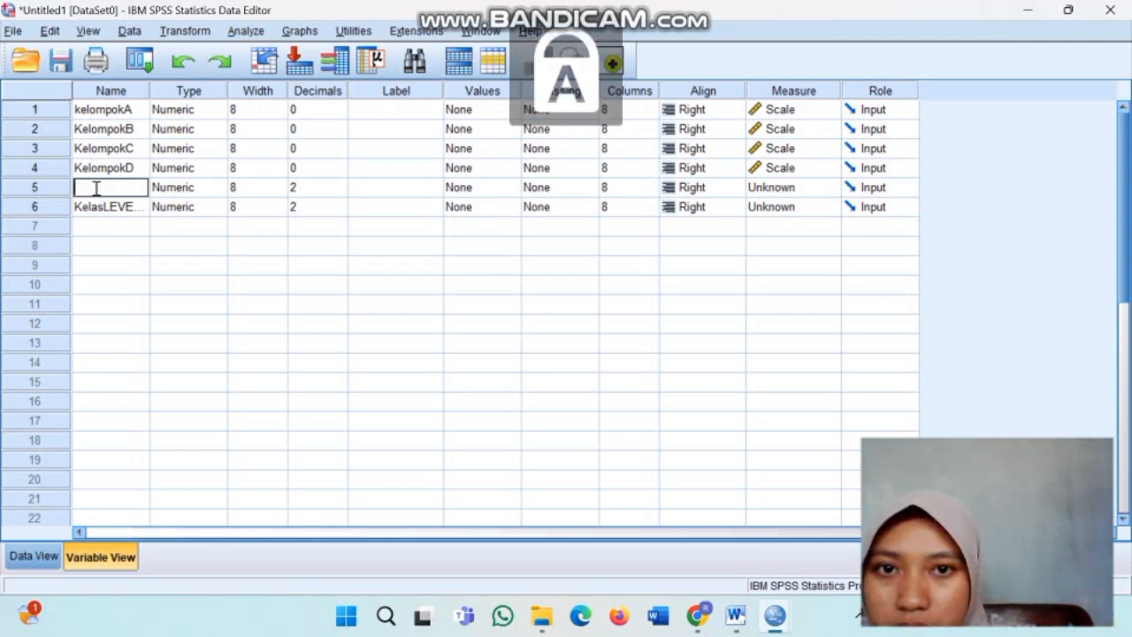
{"action": "type", "text": "UJI"}
{"action": "key", "text": "Caps_Lock"}
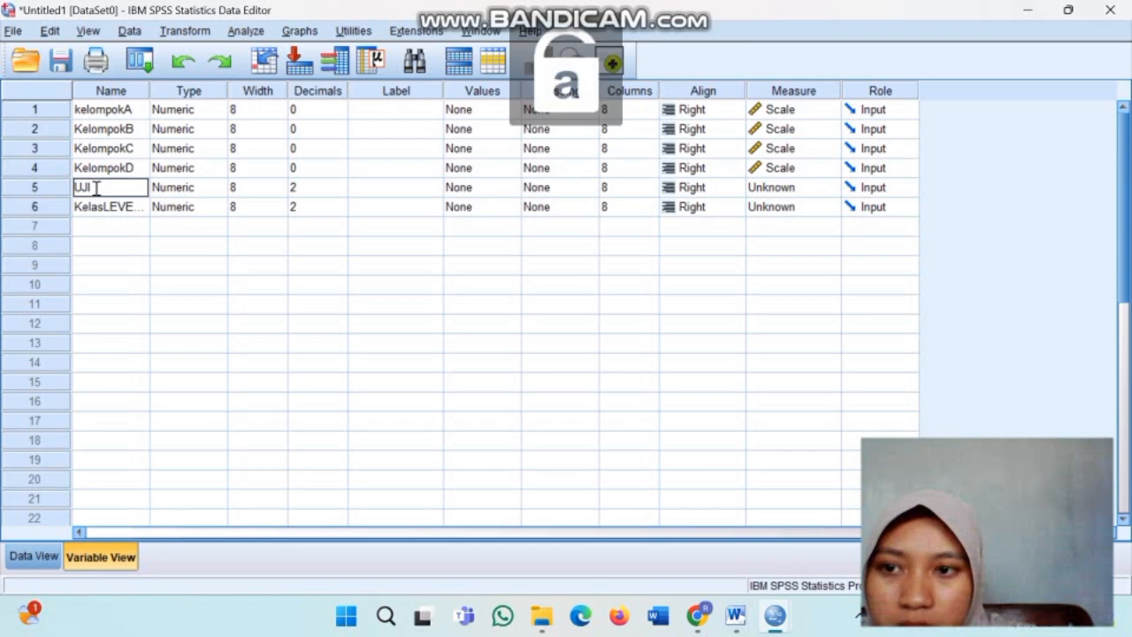
{"action": "type", "text": "Ile"}
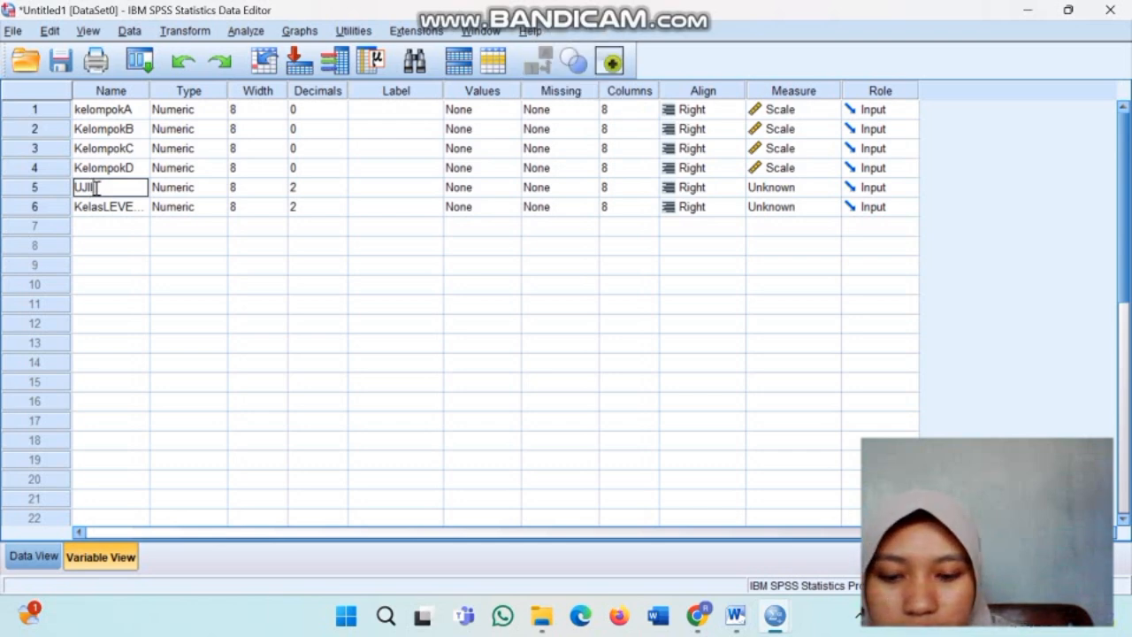
{"action": "type", "text": "vene"}
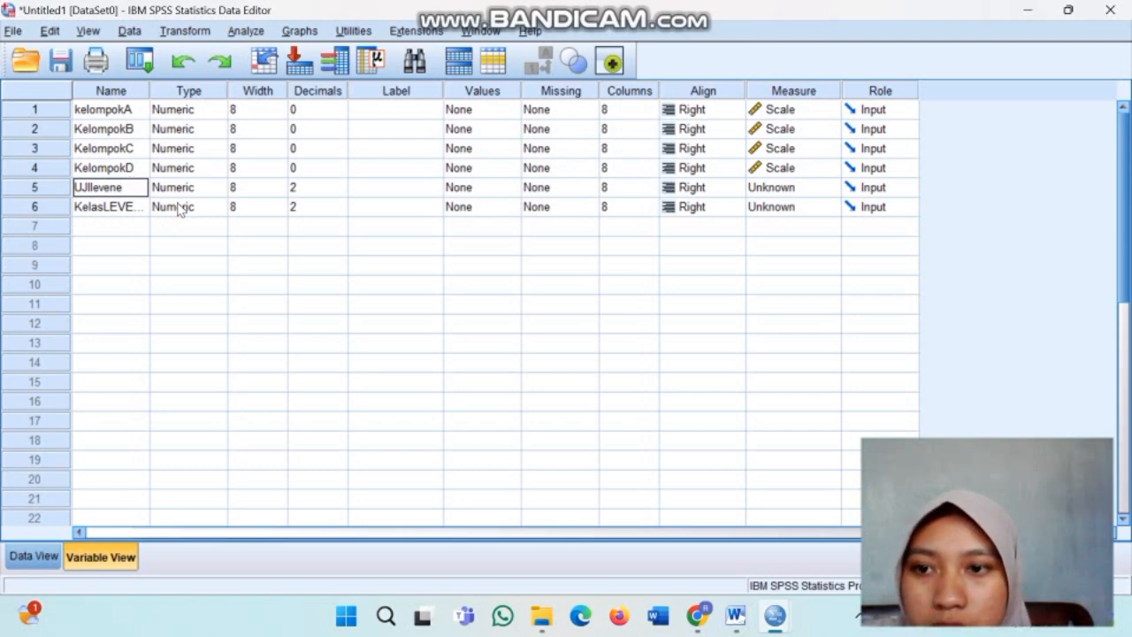
{"action": "key", "text": "Return"}
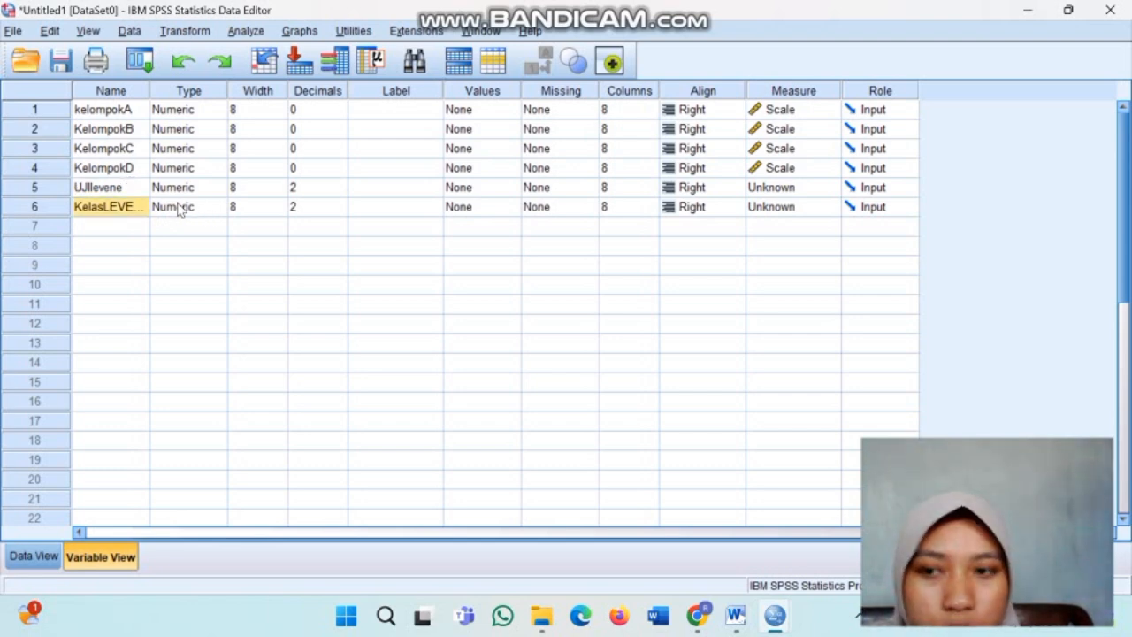
Set the decimals of the UJIlevene and KelasLEVENE variables to 0.
{"action": "left_click", "coordinate": [306, 187]}
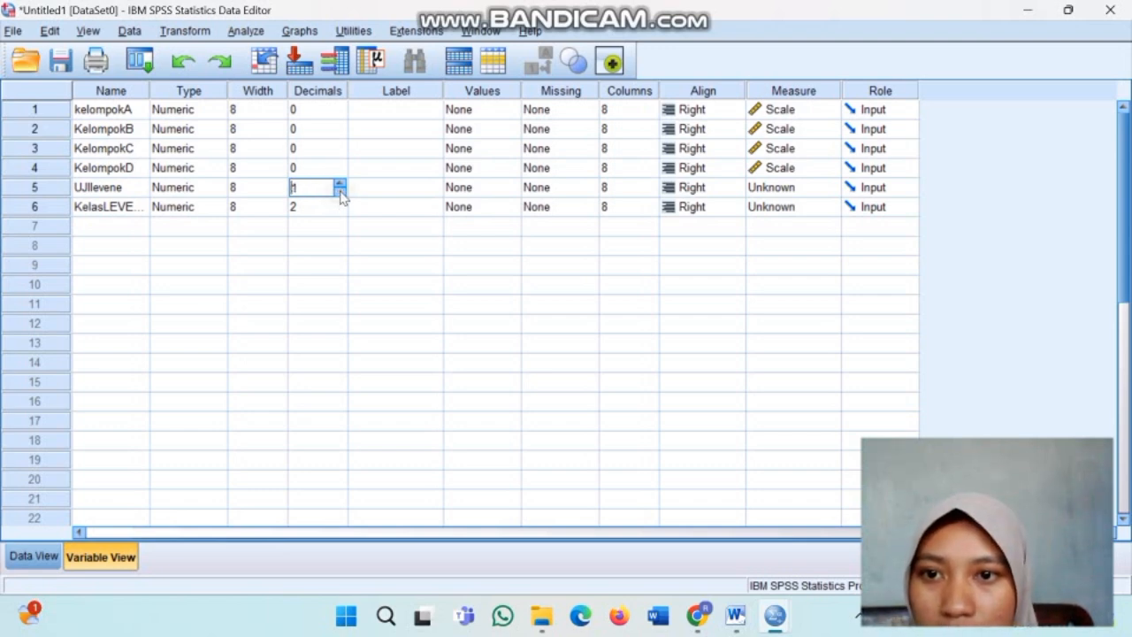
{"action": "left_click", "coordinate": [320, 207]}
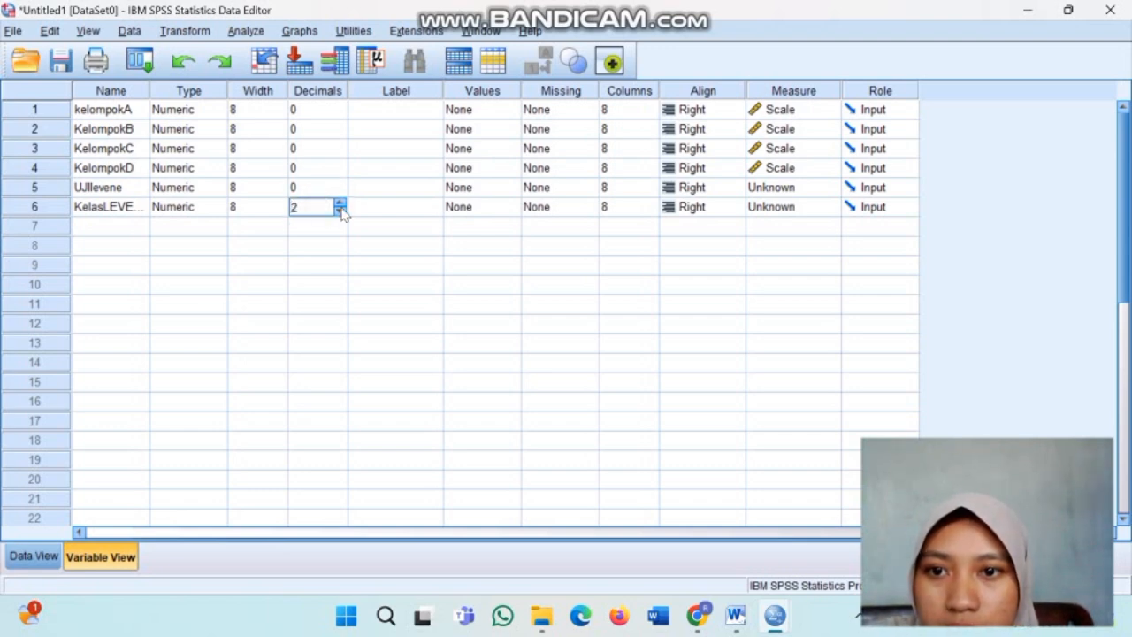
{"action": "left_click", "coordinate": [340, 210]}
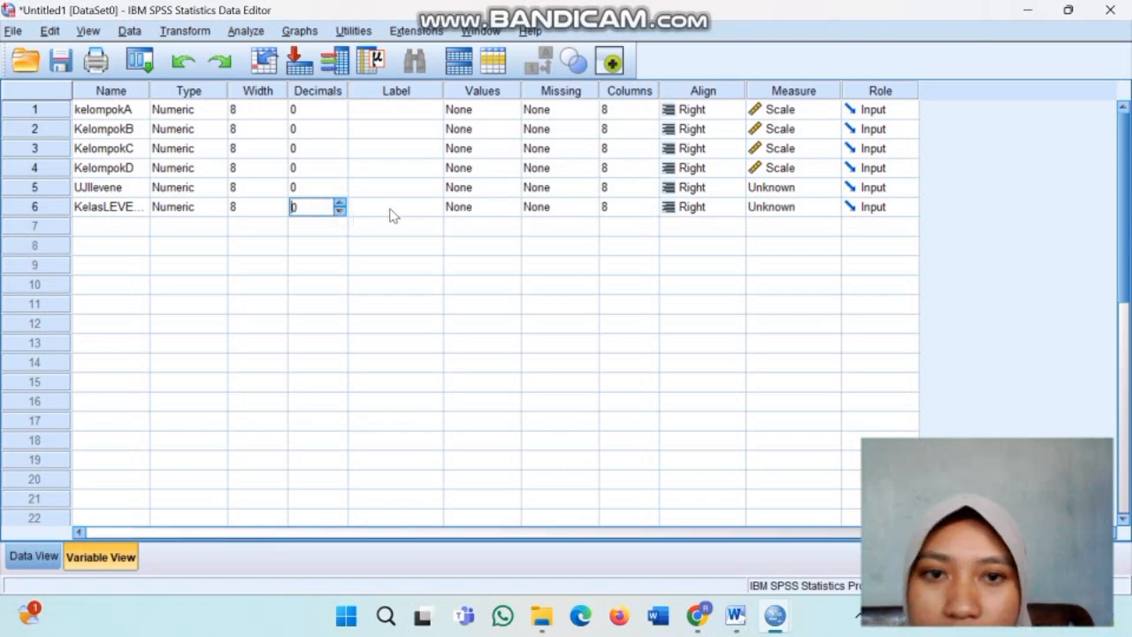
Start the value labels for KelasLEVENE by adding value 1 labelled "Kelompok a".
{"action": "left_click", "coordinate": [511, 206]}
{"action": "left_click", "coordinate": [512, 206]}
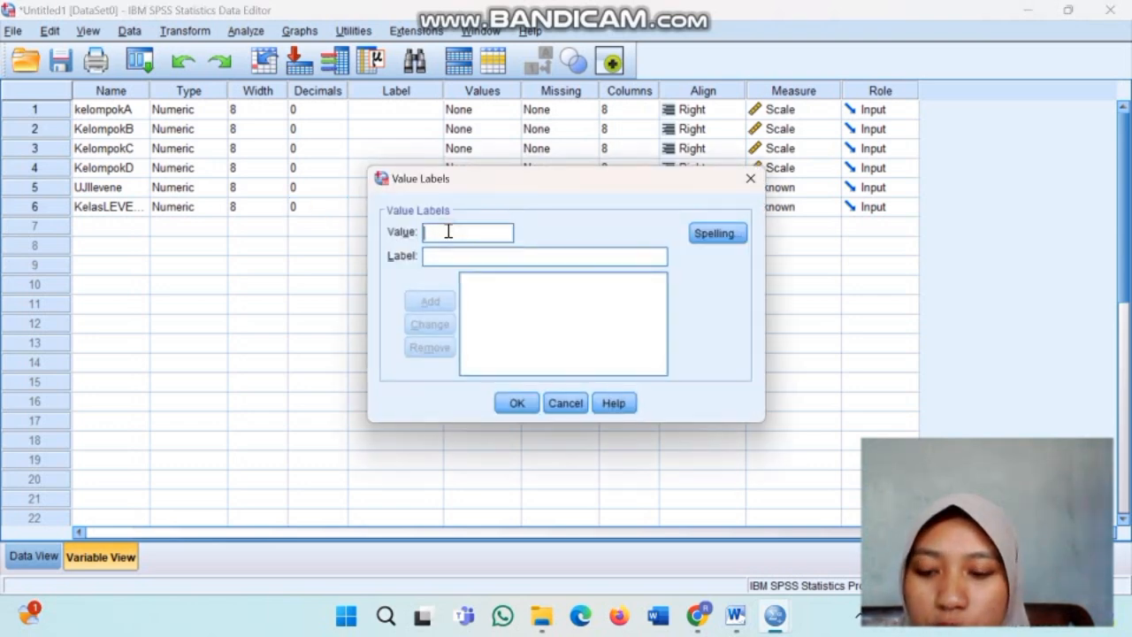
{"action": "type", "text": "1"}
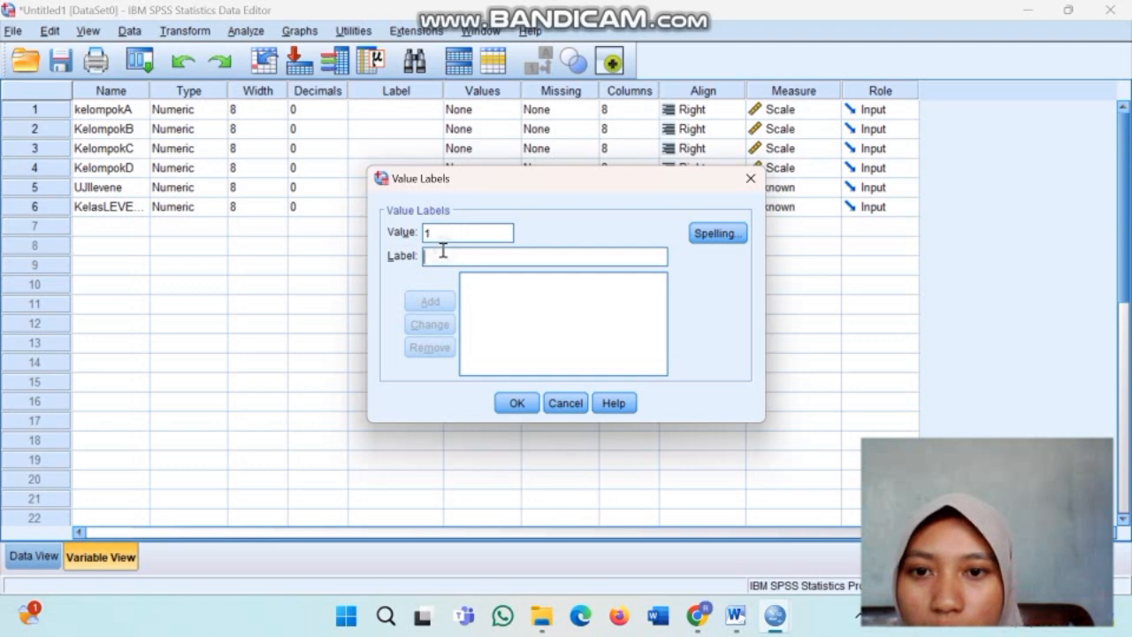
{"action": "key", "text": "Caps_Lock"}
{"action": "type", "text": "K"}
{"action": "key", "text": "Caps_Lock"}
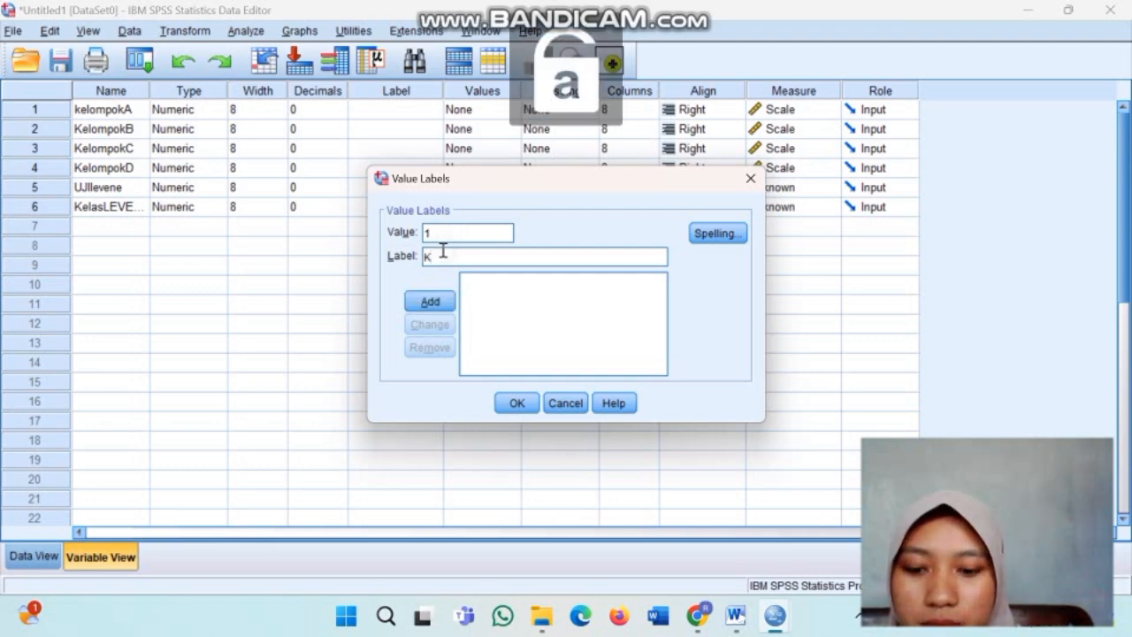
{"action": "type", "text": "elompok"}
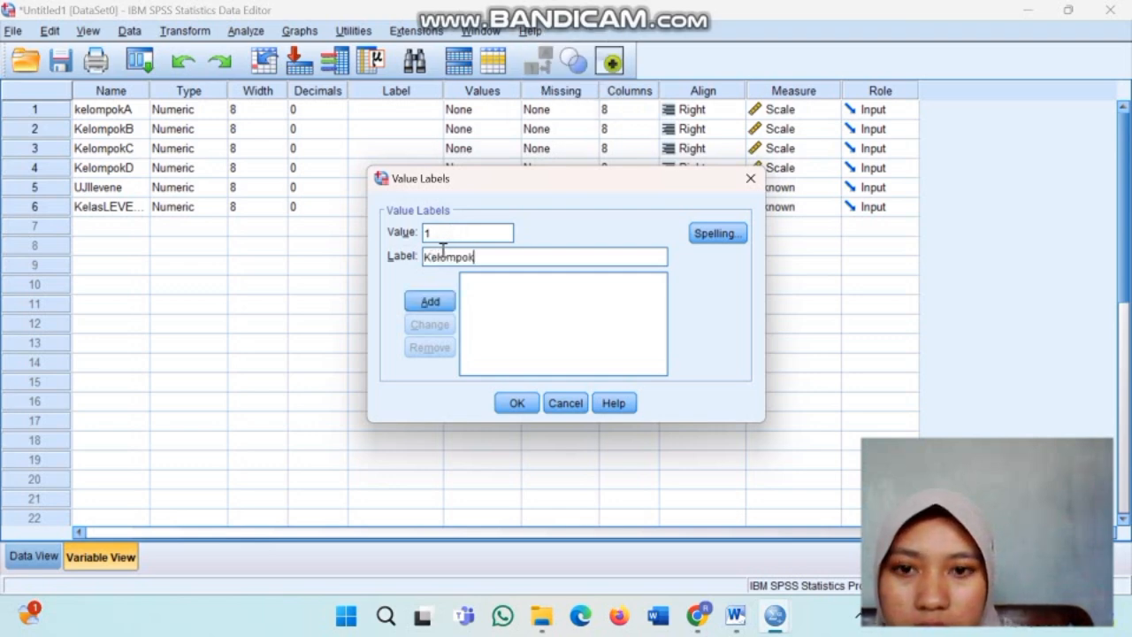
{"action": "type", "text": " a"}
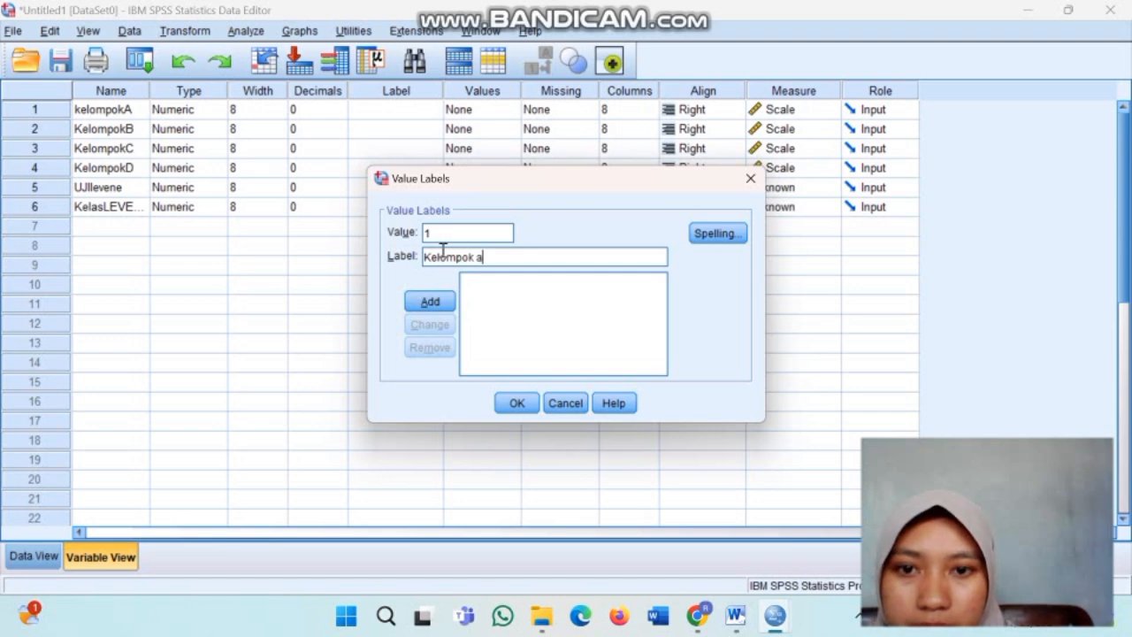
{"action": "left_click", "coordinate": [436, 302]}
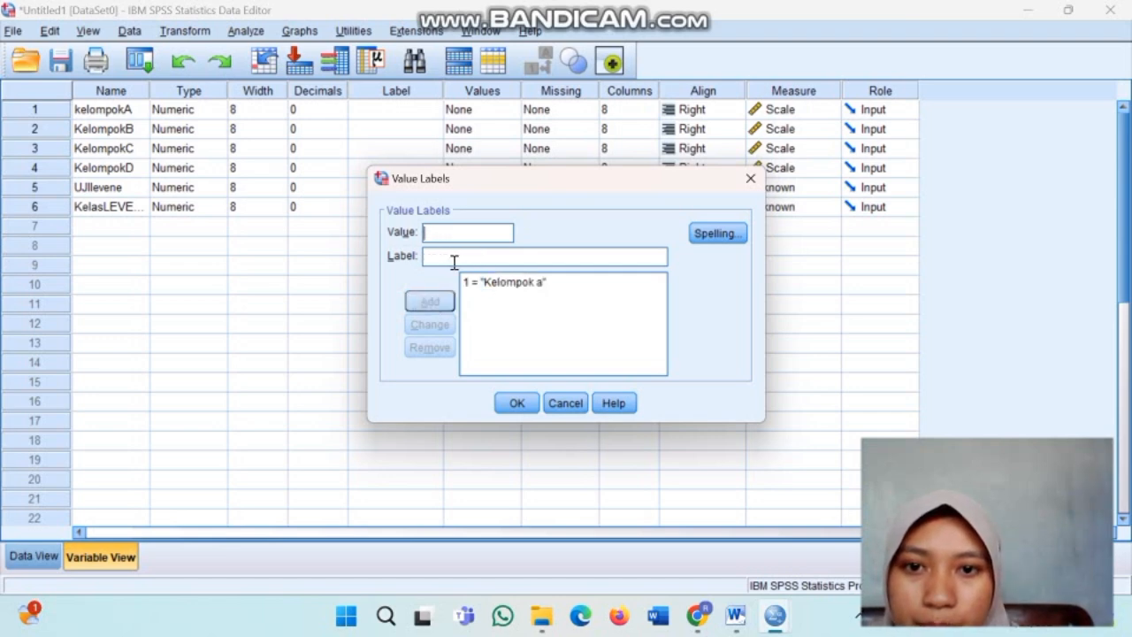
Add the value label 2 = "Kelompok b" for KelasLEVENE.
{"action": "type", "text": "2"}
{"action": "left_click", "coordinate": [431, 256]}
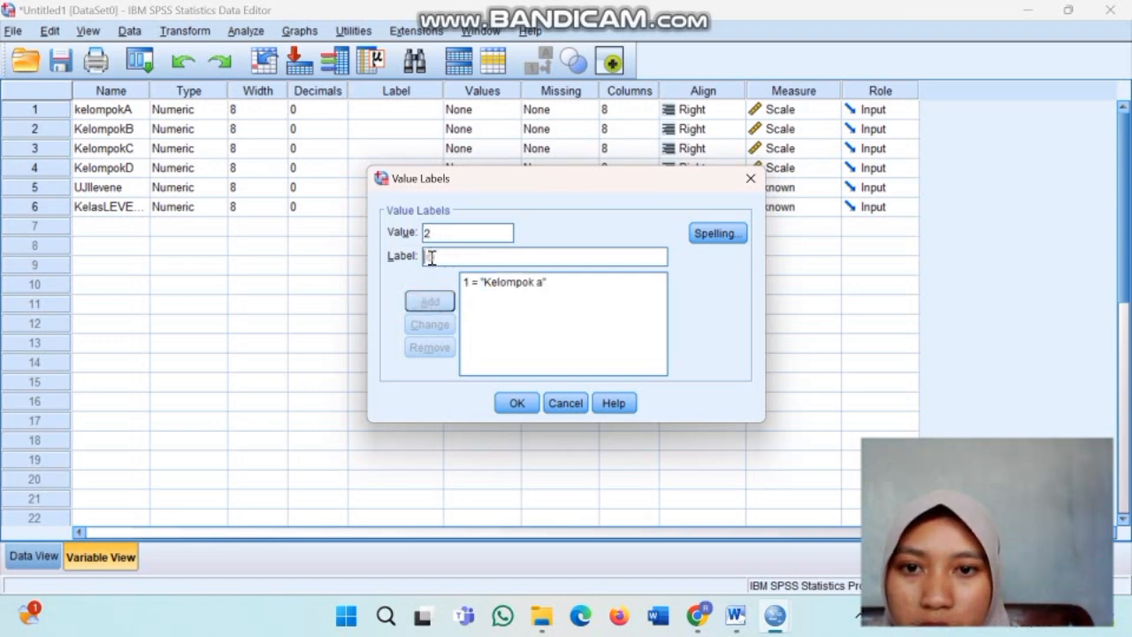
{"action": "key", "text": "Caps_Lock"}
{"action": "type", "text": "K"}
{"action": "key", "text": "Caps_Lock"}
{"action": "type", "text": "el"}
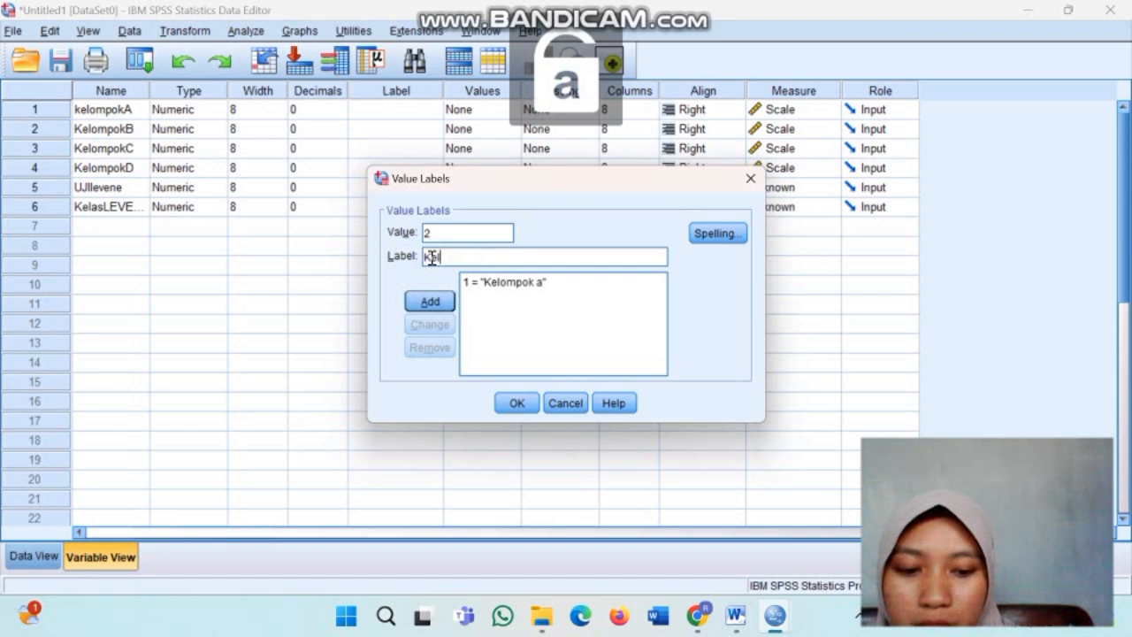
{"action": "type", "text": "ompok"}
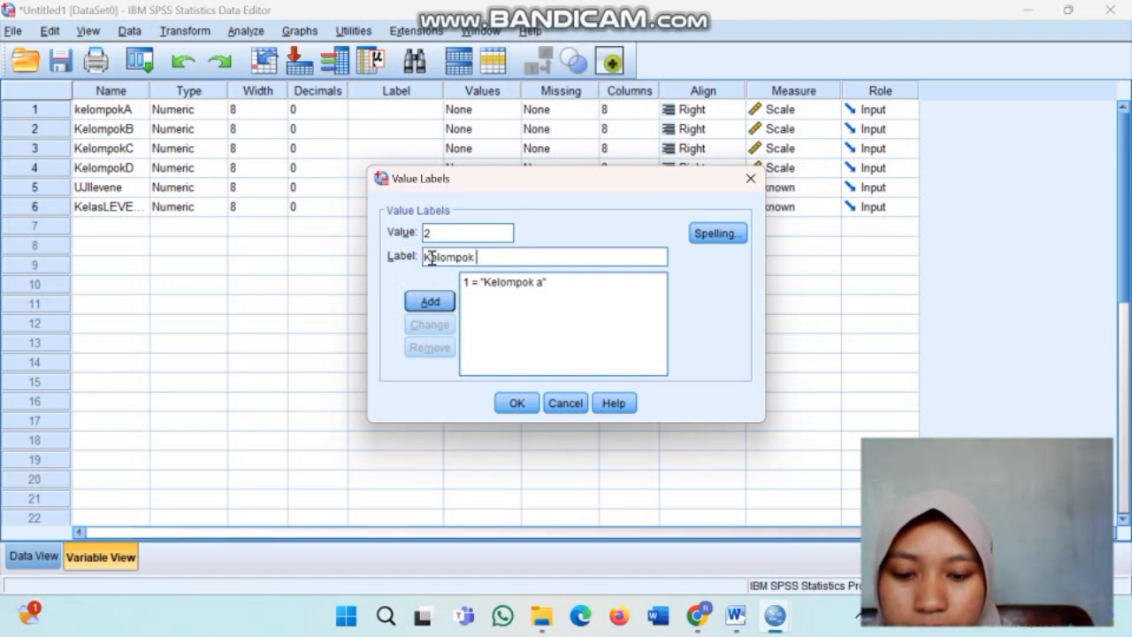
{"action": "type", "text": " b"}
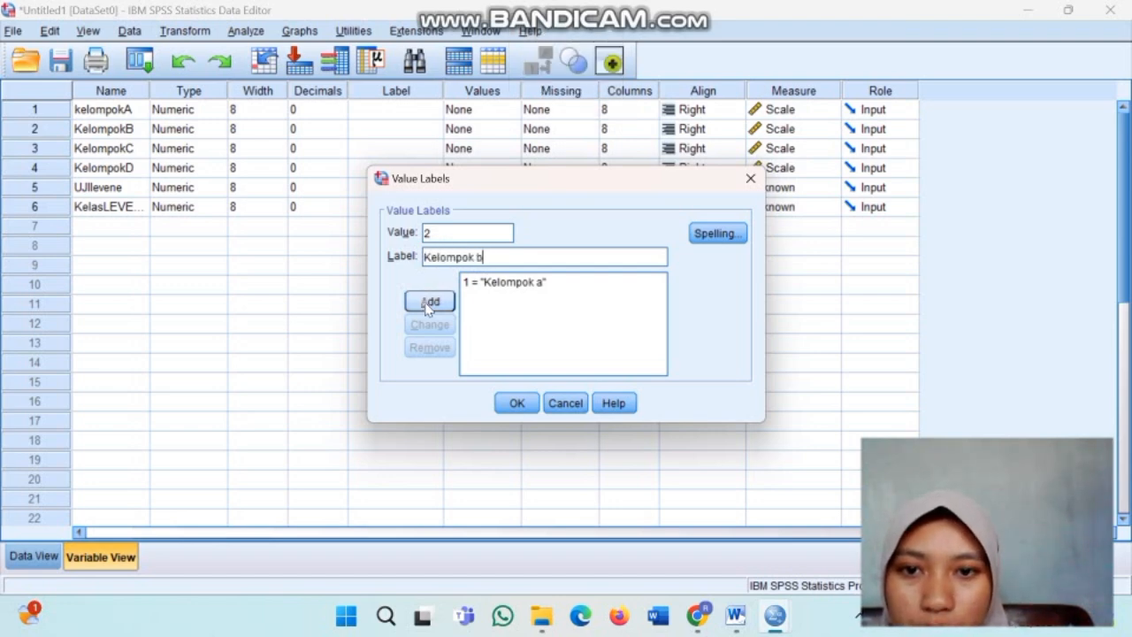
{"action": "left_click", "coordinate": [430, 301]}
Add the value label 3 = "kelompok c" for KelasLEVENE.
{"action": "type", "text": "3"}
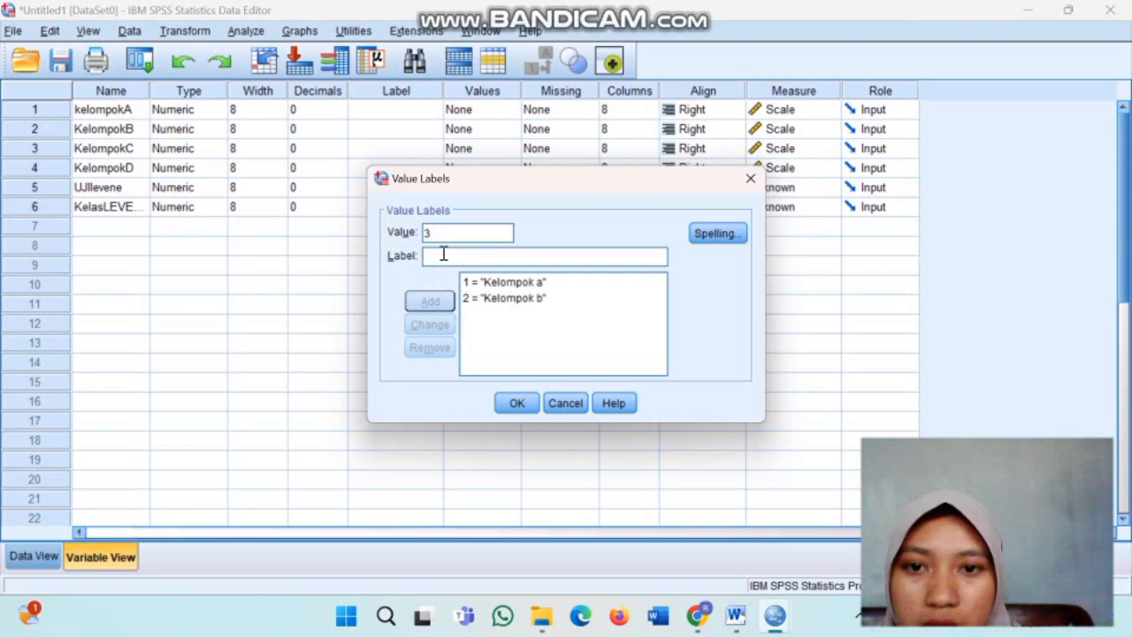
{"action": "left_click", "coordinate": [446, 257]}
{"action": "type", "text": "k"}
{"action": "key", "text": "BackSpace"}
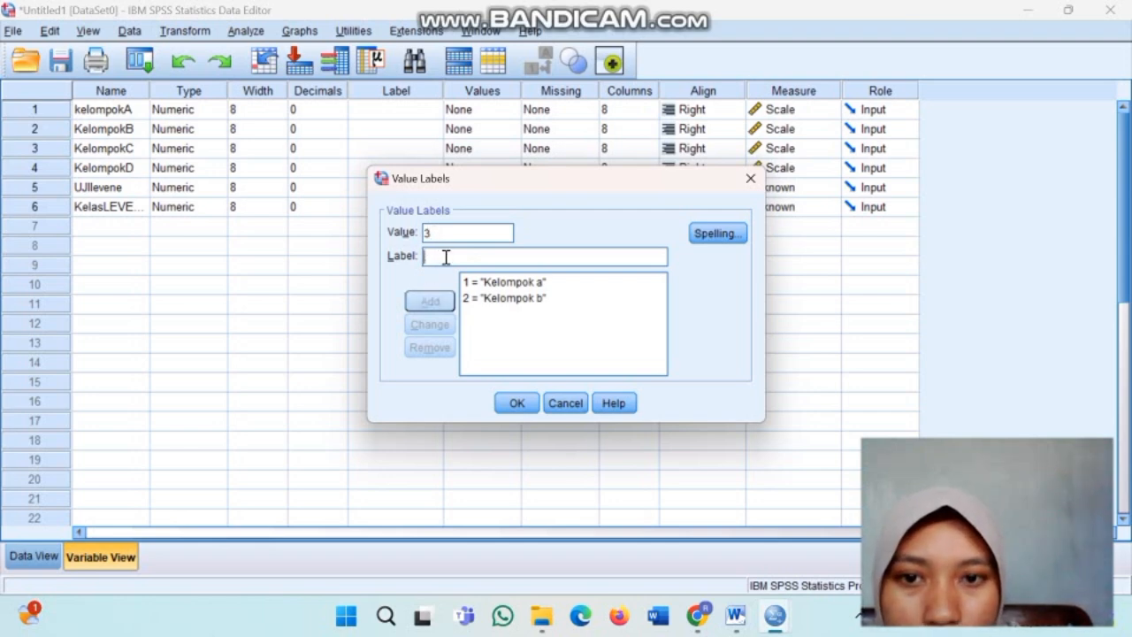
{"action": "type", "text": "kelompok c"}
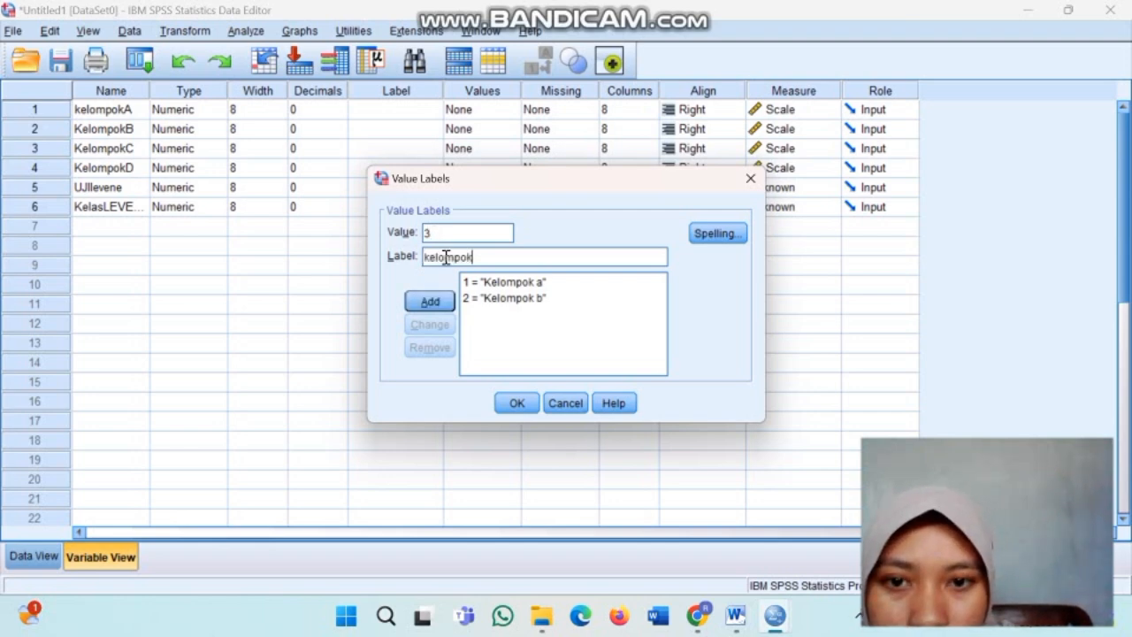
{"action": "left_click", "coordinate": [447, 302]}
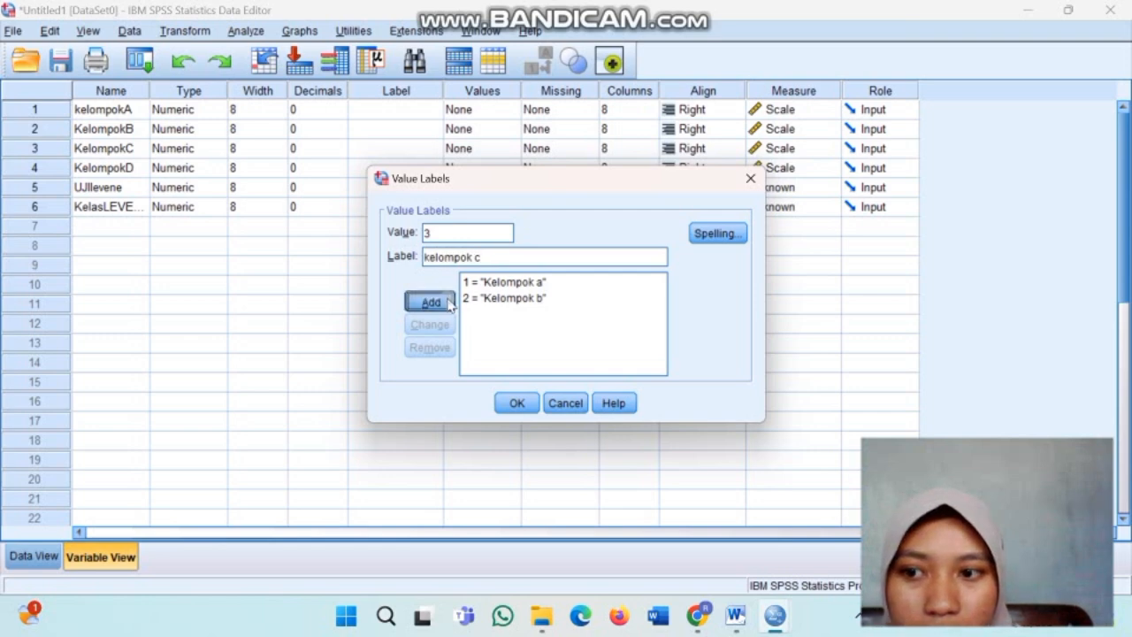
Add the value label 4 = "kelompok d" for KelasLEVENE and accept the set of labels.
{"action": "type", "text": "4"}
{"action": "left_click", "coordinate": [435, 254]}
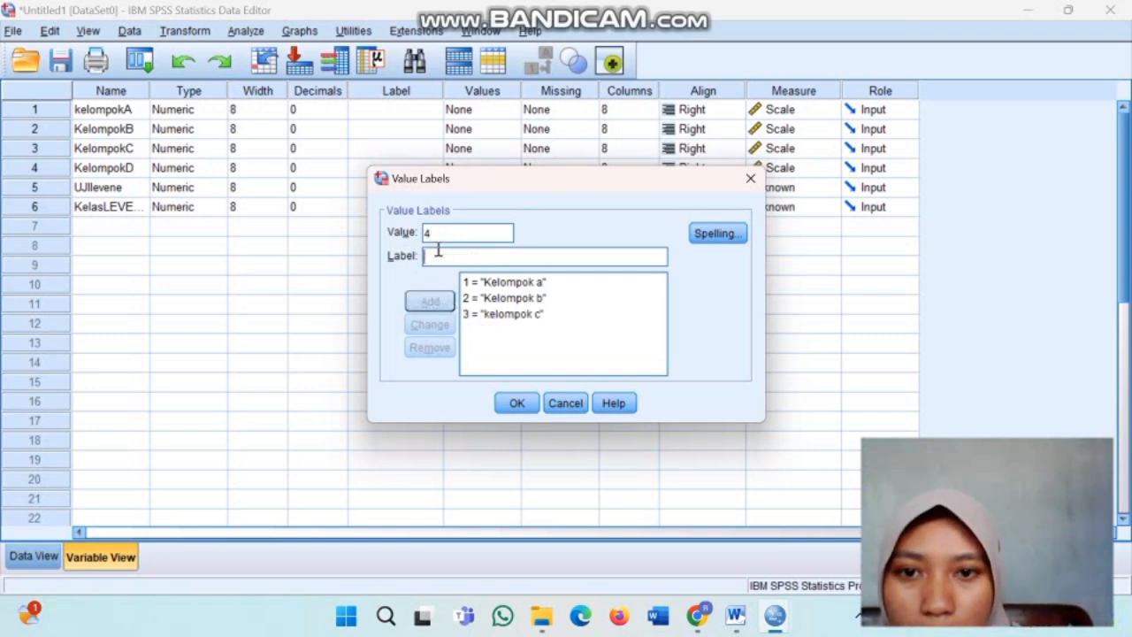
{"action": "type", "text": "kelompok"}
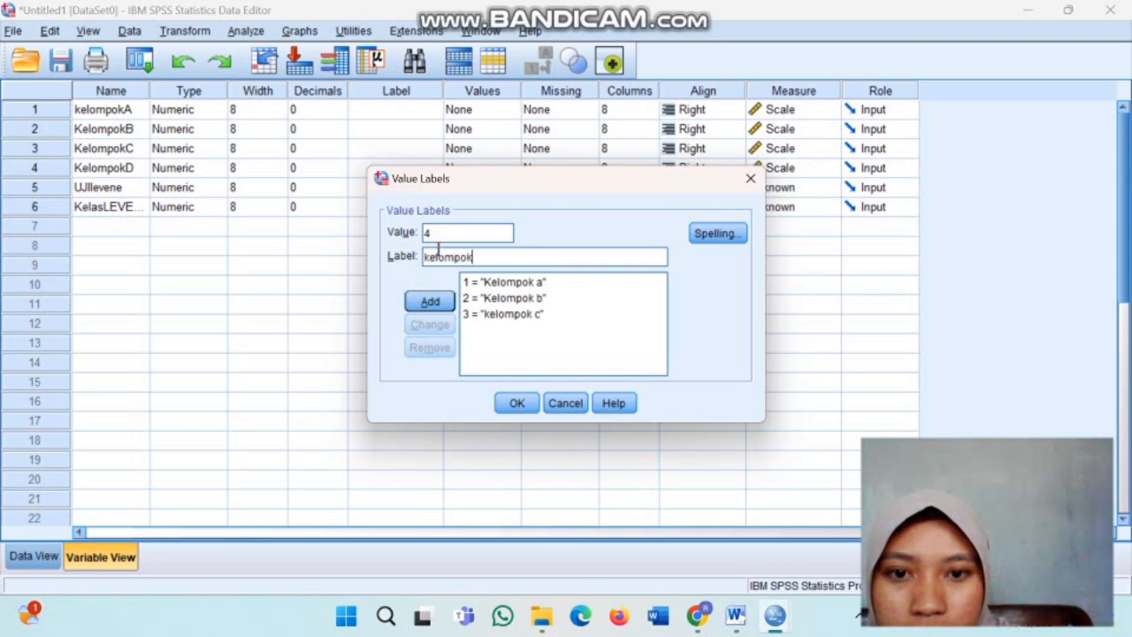
{"action": "type", "text": " d"}
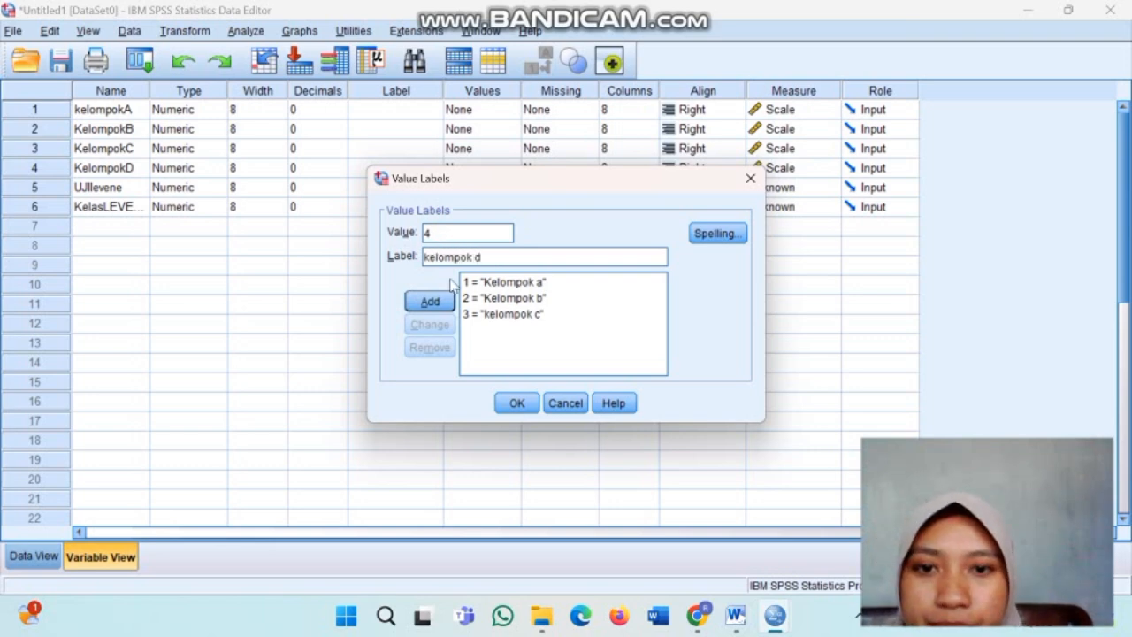
{"action": "left_click", "coordinate": [430, 301]}
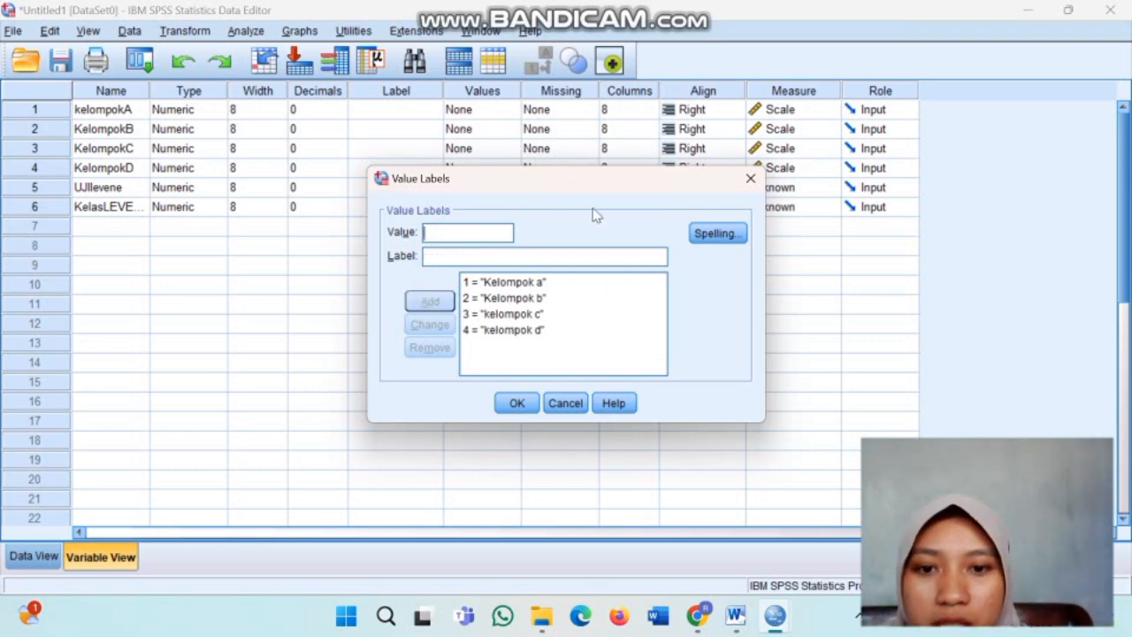
{"action": "left_click", "coordinate": [517, 403]}
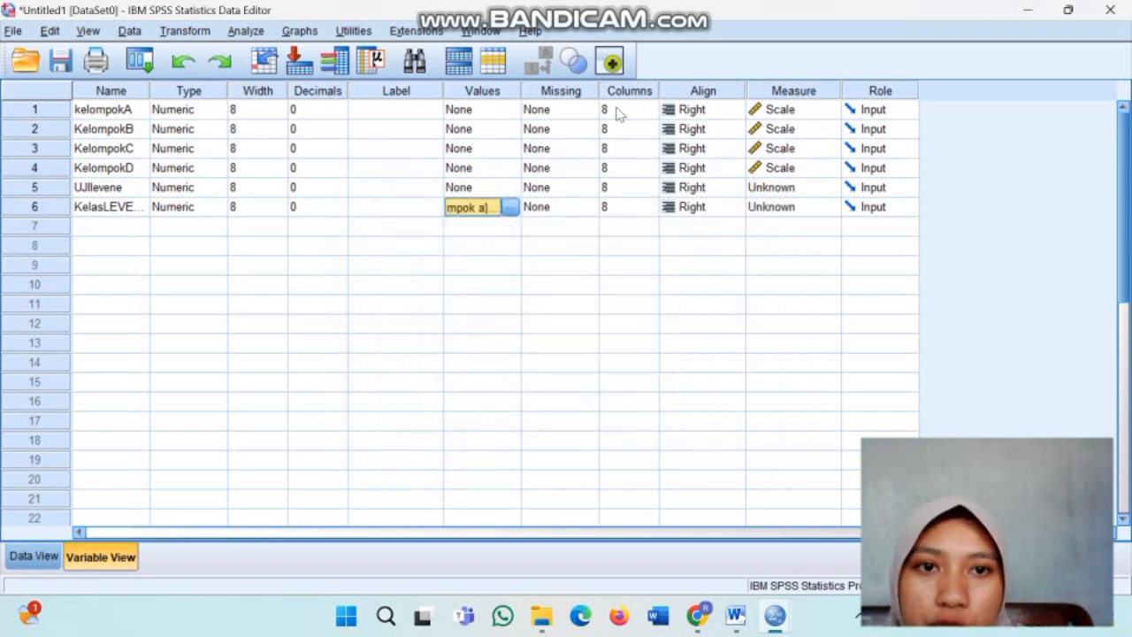
Set the measurement level of UJIlevene to Scale and of KelasLEVENE to Nominal.
{"action": "left_click", "coordinate": [799, 188]}
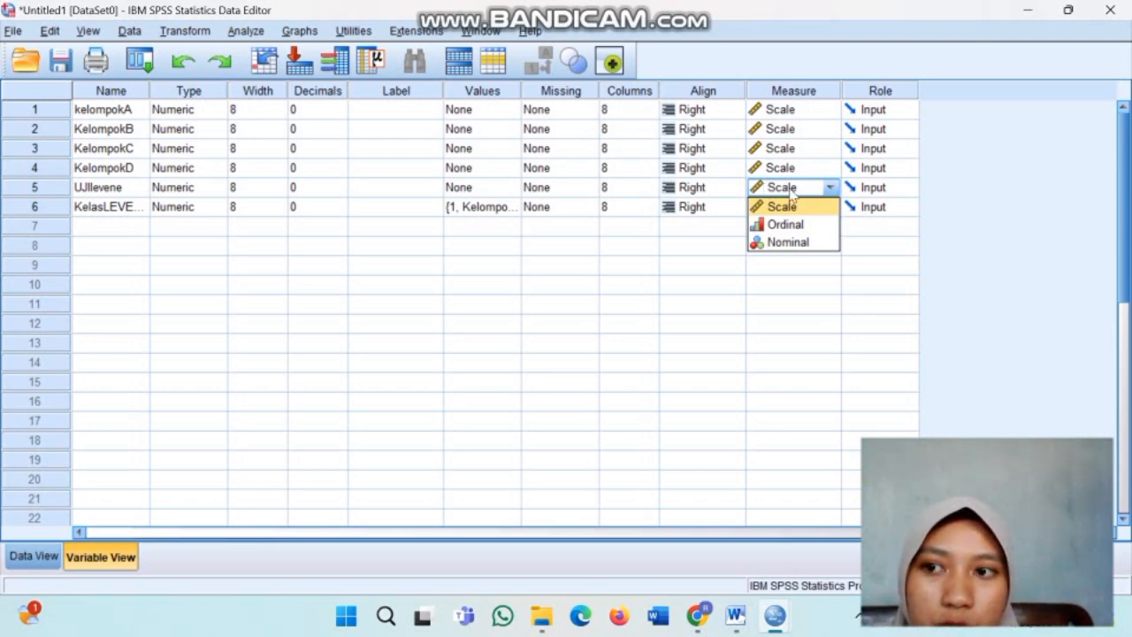
{"action": "left_click", "coordinate": [796, 207]}
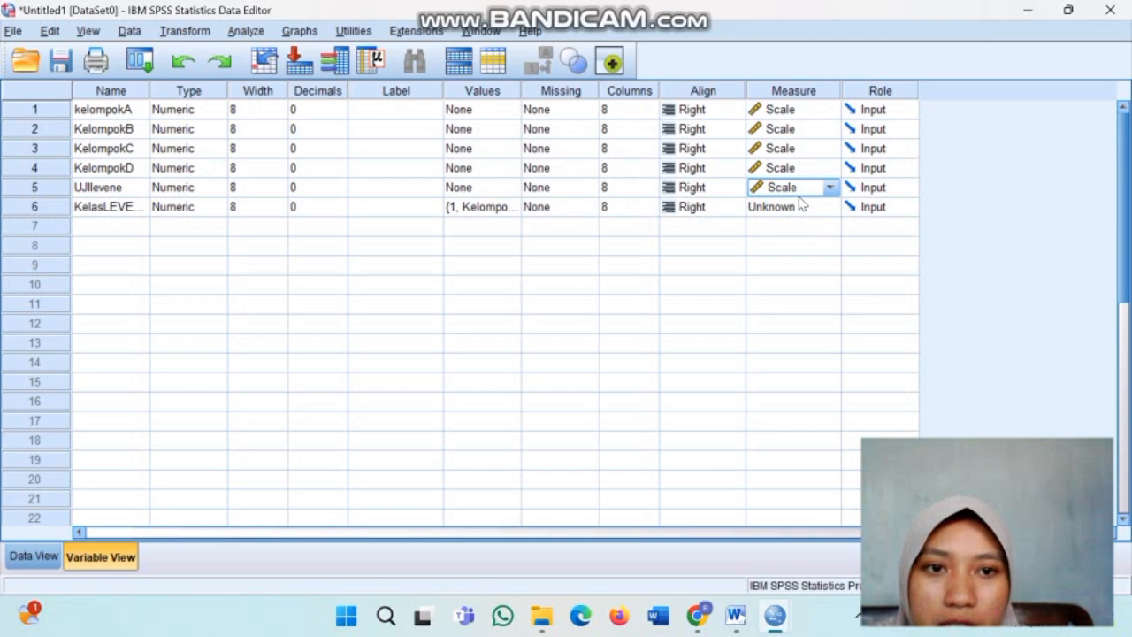
{"action": "left_click", "coordinate": [802, 209]}
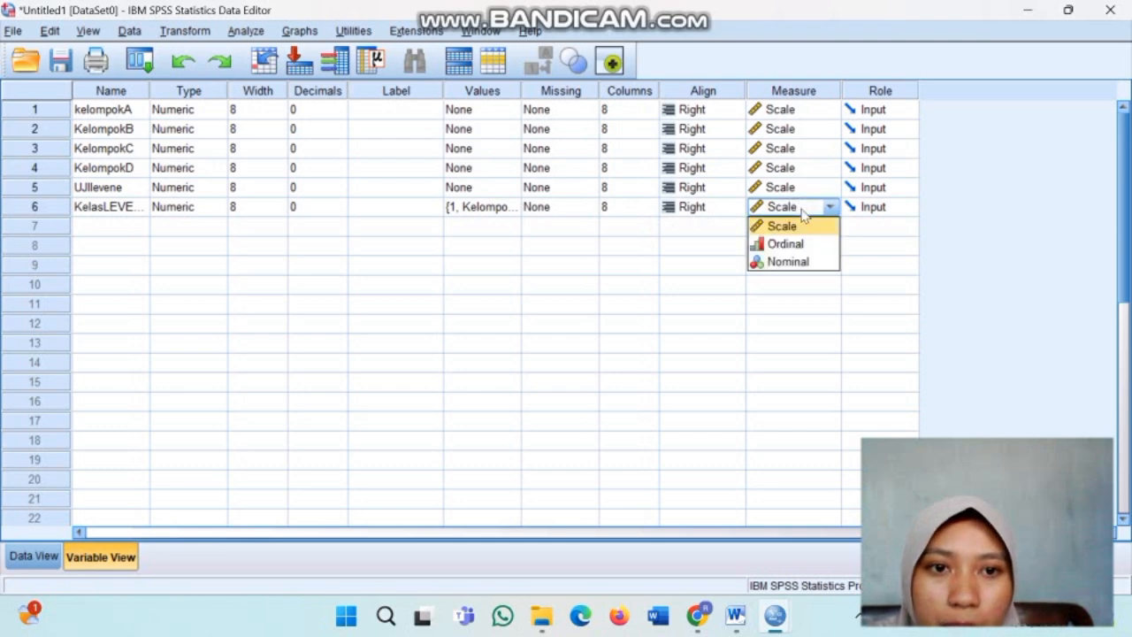
{"action": "left_click", "coordinate": [784, 262]}
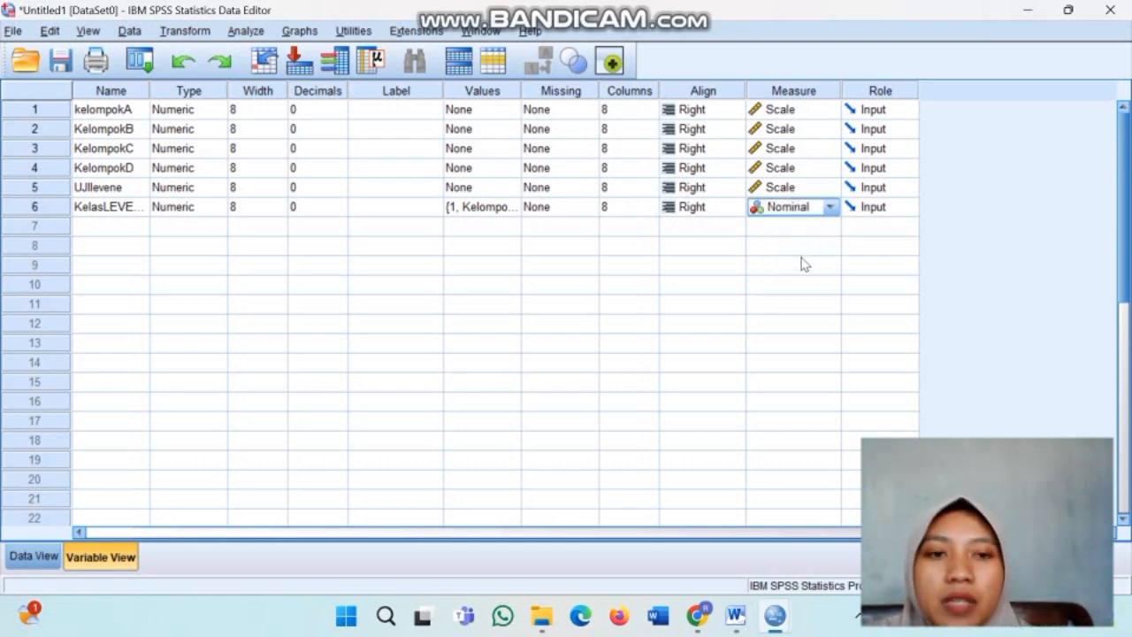
Copy the eight kelompokA scores into the UJIlevene column of the data sheet, starting at row 1.
{"action": "left_click", "coordinate": [33, 556]}
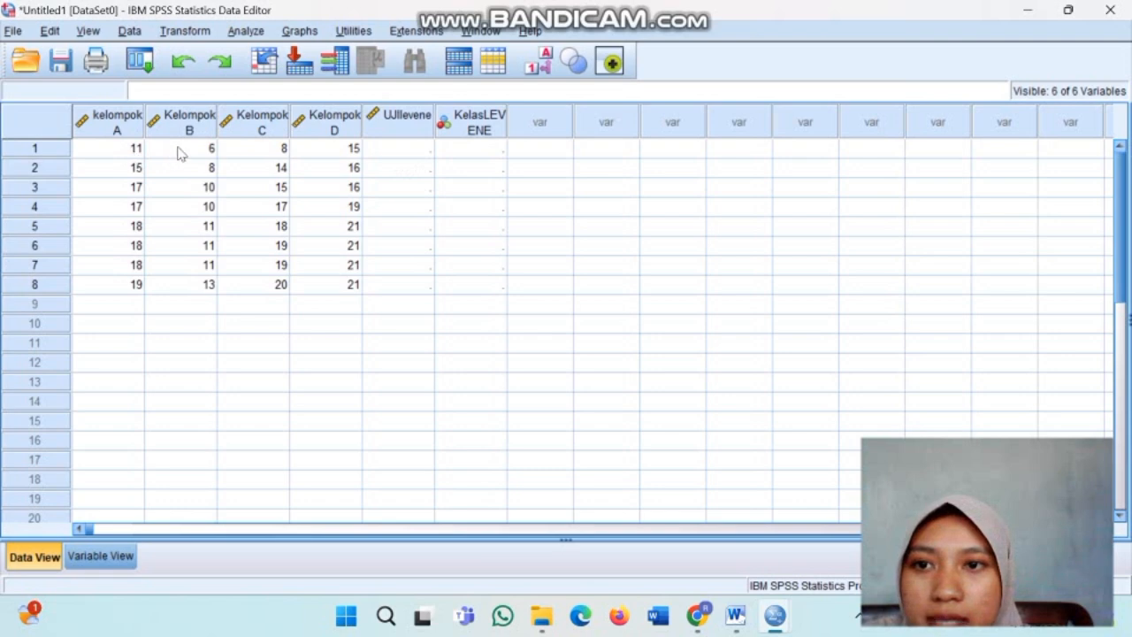
{"action": "left_click", "coordinate": [423, 152]}
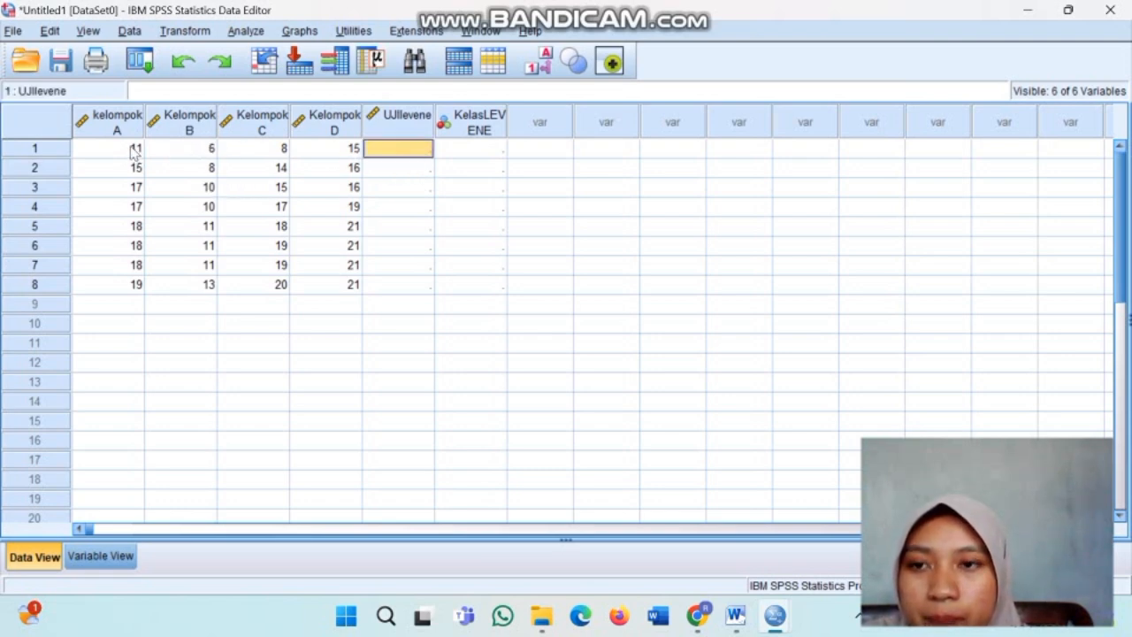
{"action": "left_click_drag", "start_coordinate": [134, 152], "coordinate": [141, 284]}
{"action": "key", "text": "ctrl+c"}
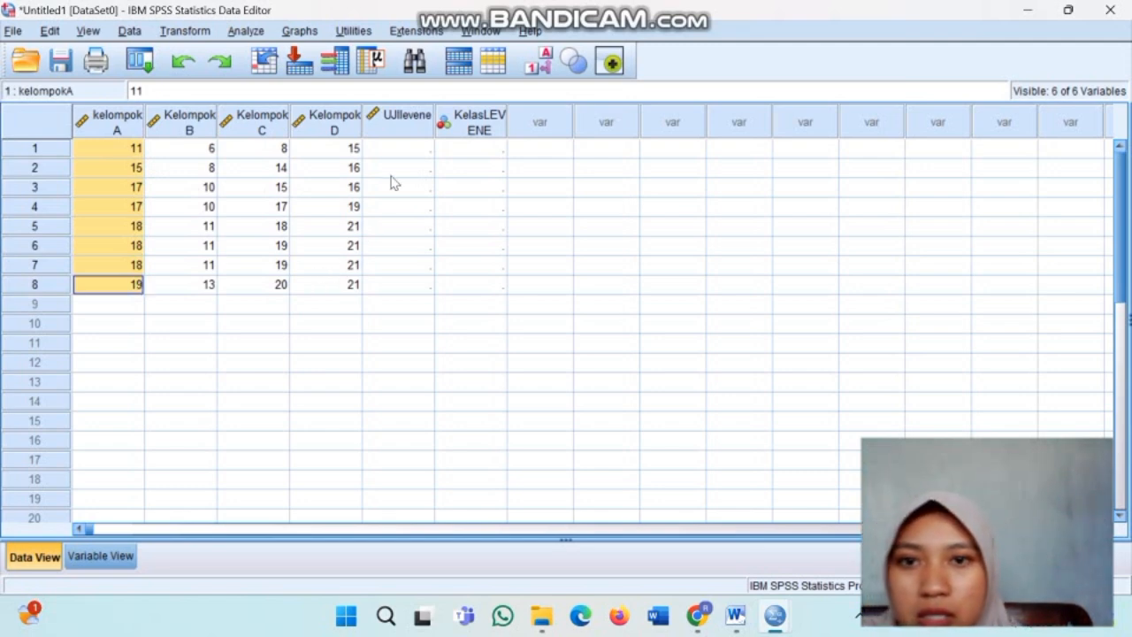
{"action": "left_click", "coordinate": [407, 151]}
{"action": "key", "text": "ctrl+v"}
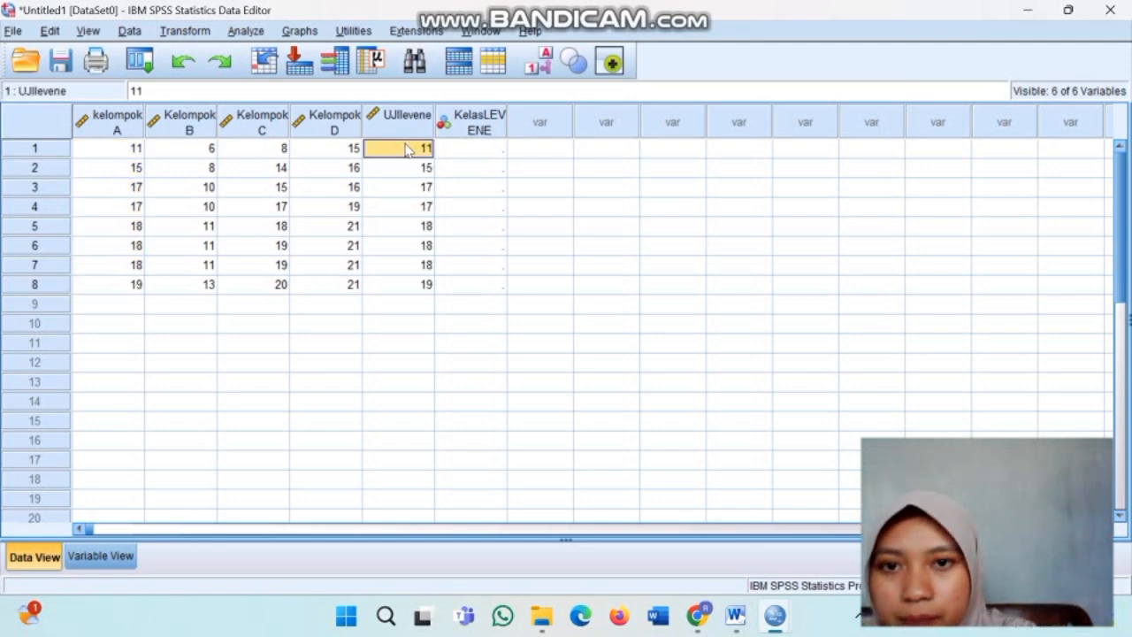
Enter the group code 1 for KelasLEVENE in rows 1 to 8 of the data sheet.
{"action": "left_click", "coordinate": [476, 150]}
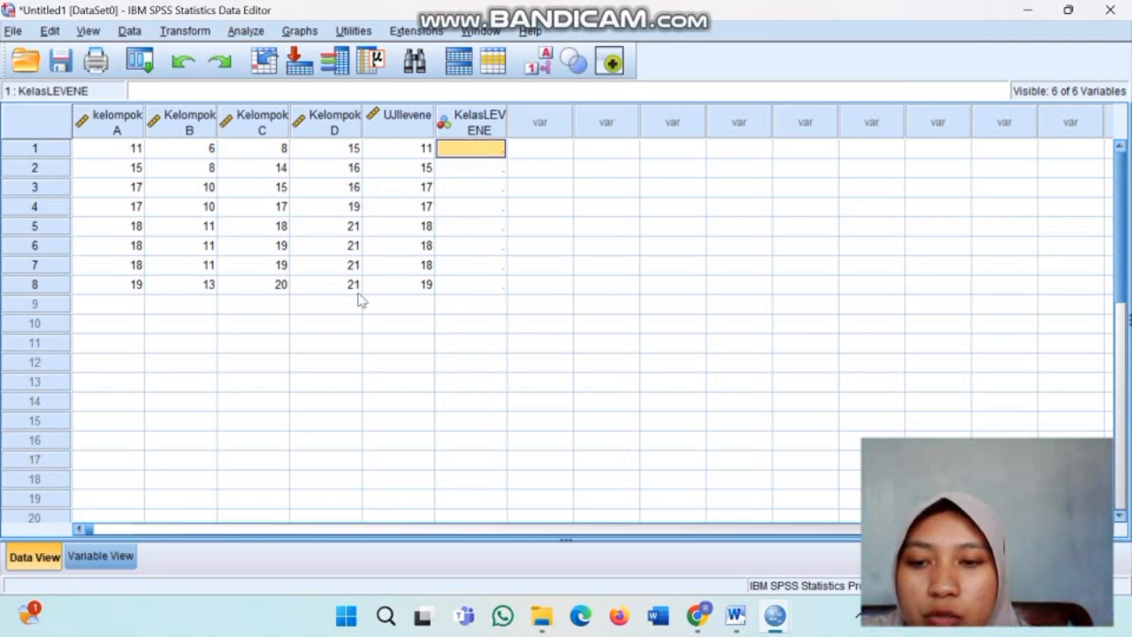
{"action": "left_click", "coordinate": [126, 557]}
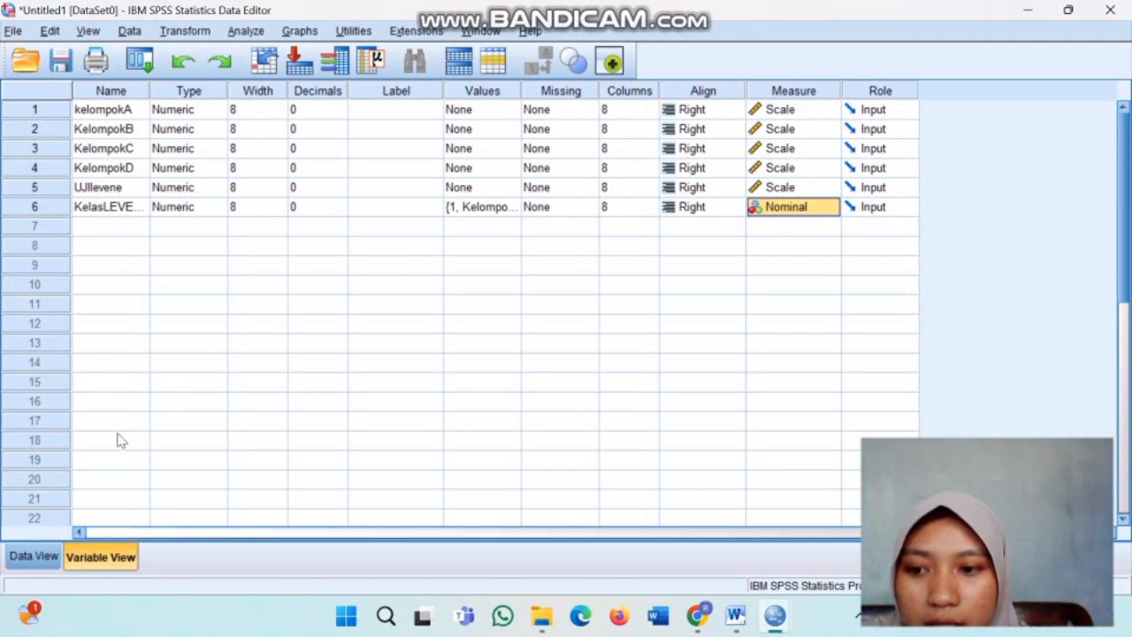
{"action": "left_click", "coordinate": [37, 557]}
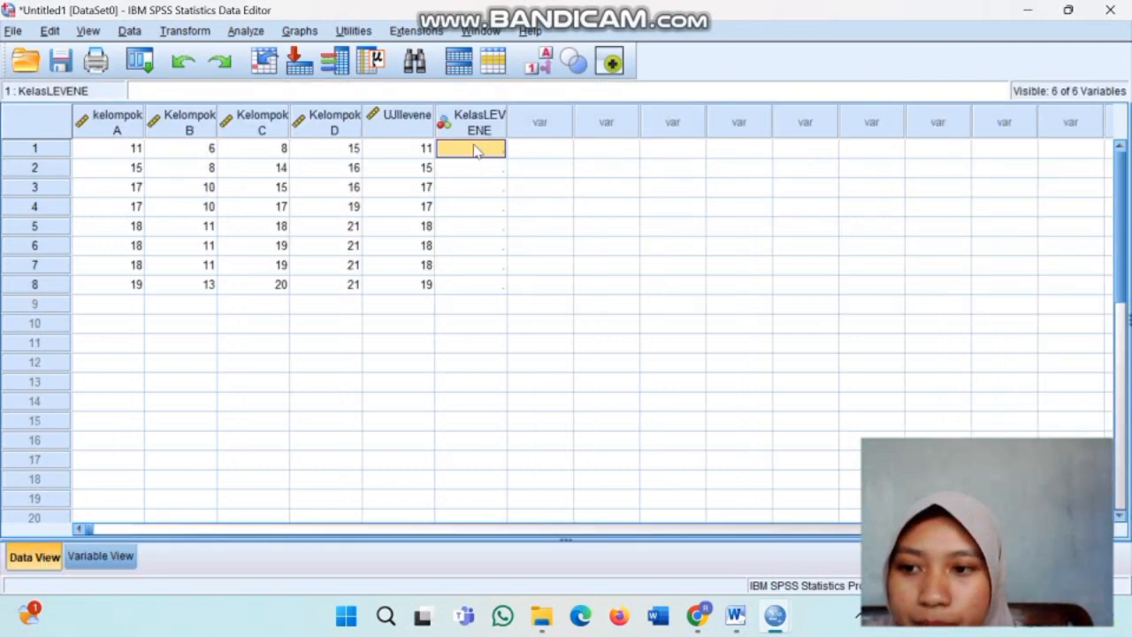
{"action": "type", "text": "1"}
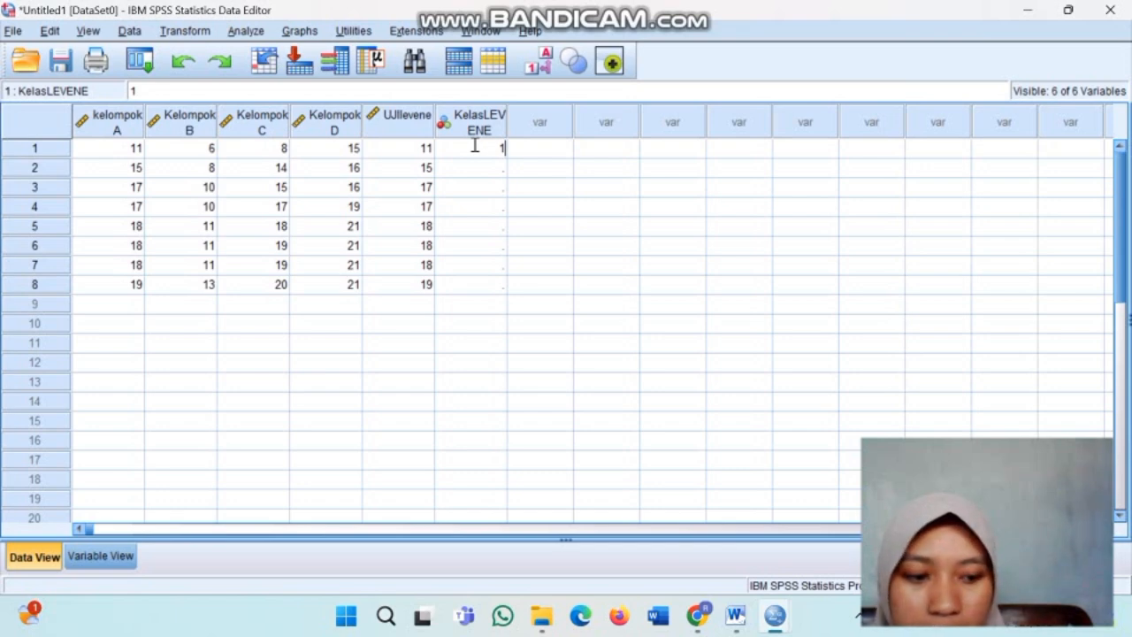
{"action": "key", "text": "Return"}
{"action": "type", "text": "1"}
{"action": "key", "text": "Return"}
{"action": "type", "text": "1"}
{"action": "key", "text": "Return"}
{"action": "type", "text": "1"}
{"action": "key", "text": "Return"}
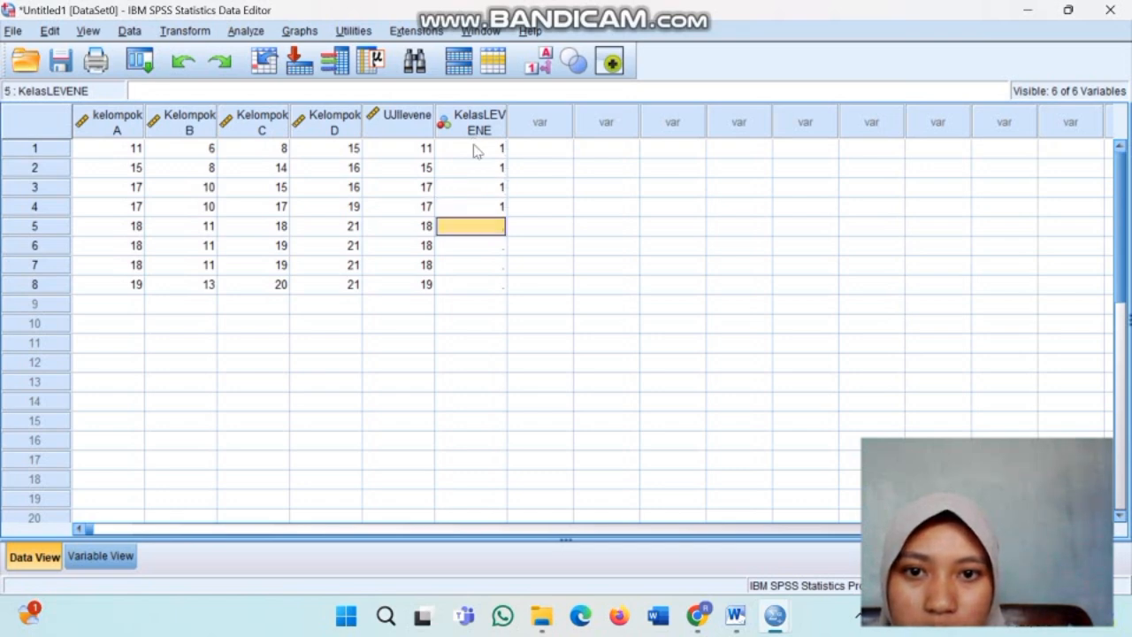
{"action": "type", "text": "1"}
{"action": "key", "text": "Return"}
{"action": "type", "text": "1"}
{"action": "key", "text": "Return"}
{"action": "type", "text": "1"}
{"action": "key", "text": "Return"}
{"action": "type", "text": "1"}
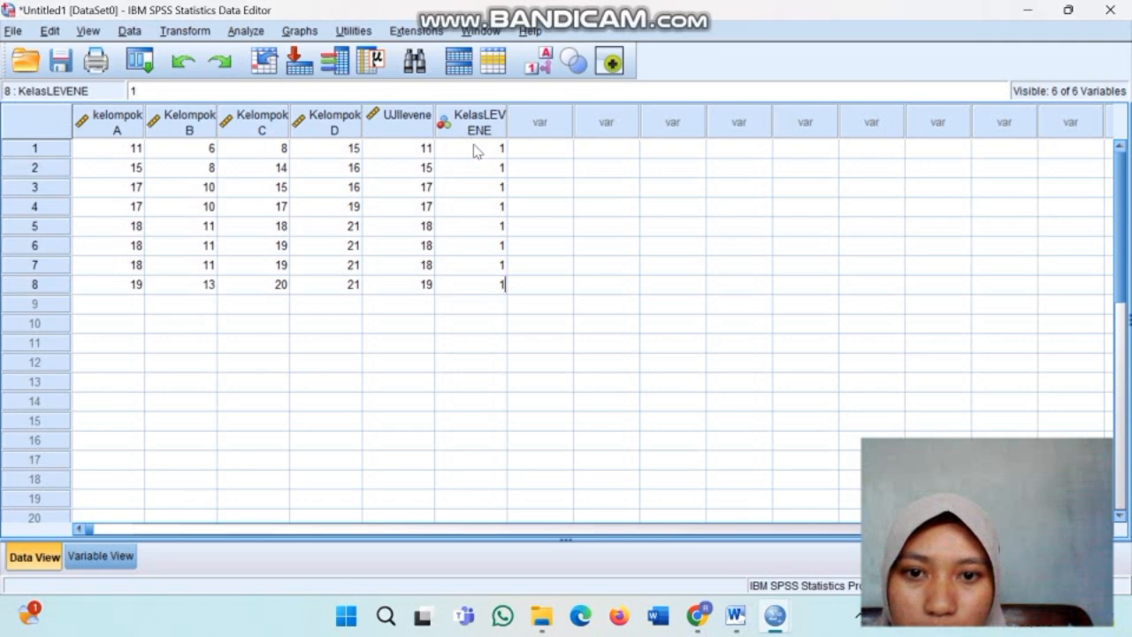
{"action": "key", "text": "Return"}
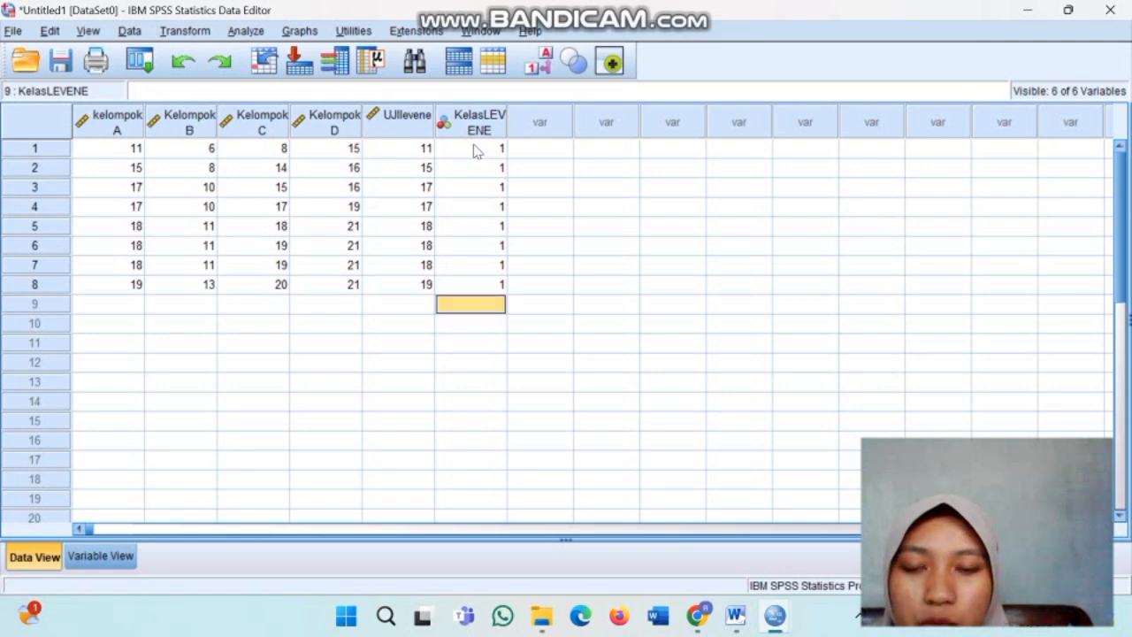
Copy the eight KelompokB scores into the UJIlevene column, starting at row 9.
{"action": "left_click", "coordinate": [423, 303]}
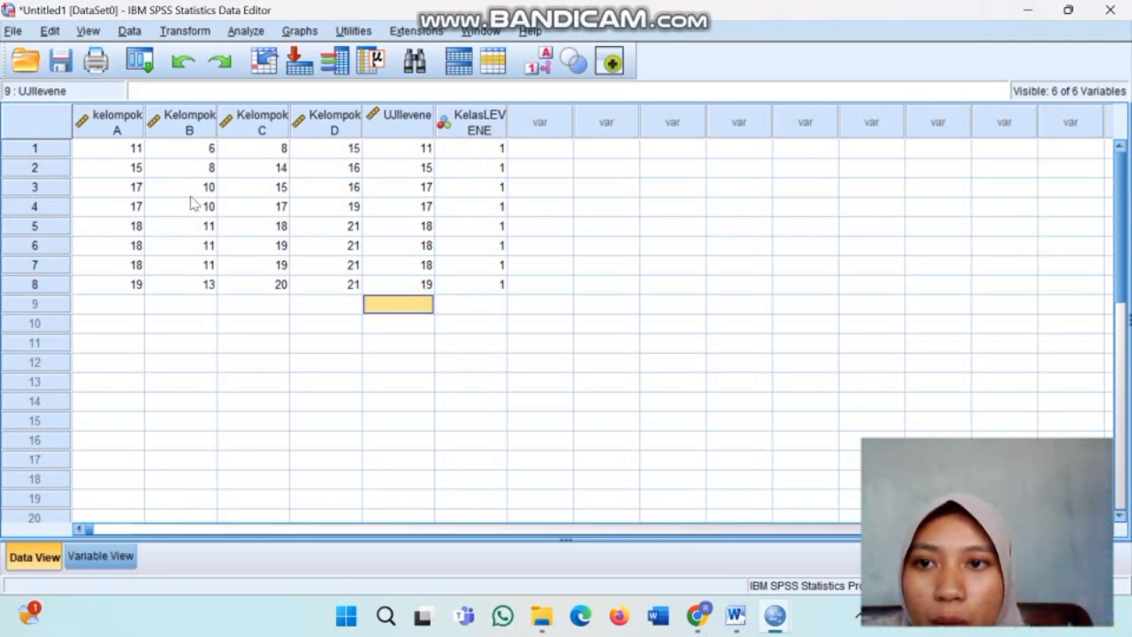
{"action": "left_click_drag", "start_coordinate": [182, 149], "coordinate": [200, 301]}
{"action": "key", "text": "ctrl+c"}
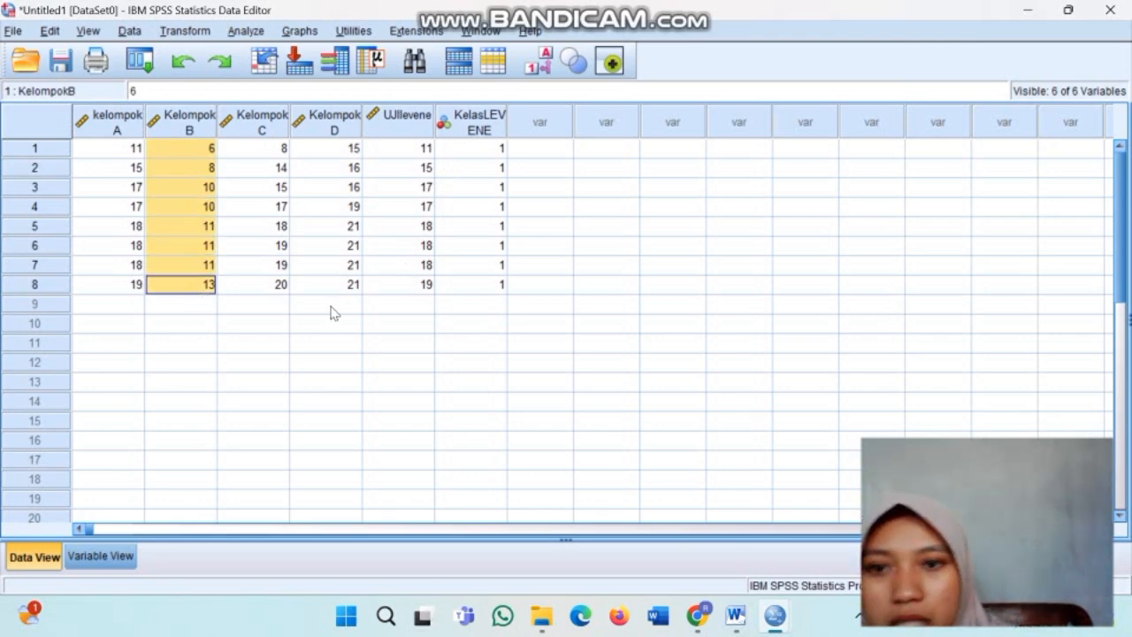
{"action": "left_click", "coordinate": [405, 305]}
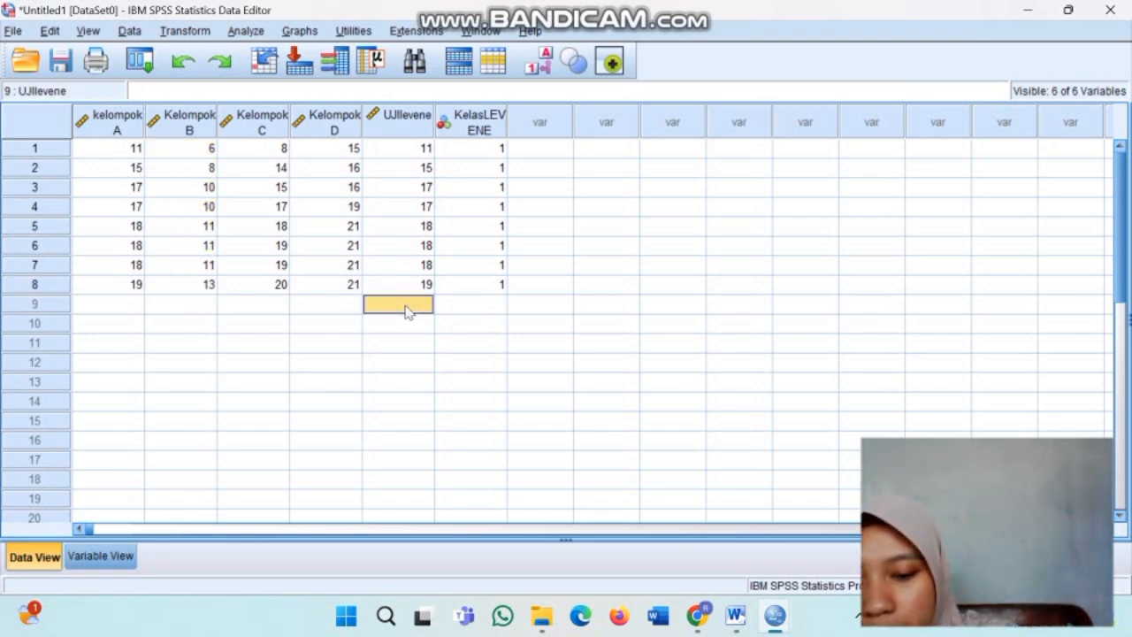
{"action": "key", "text": "ctrl+v"}
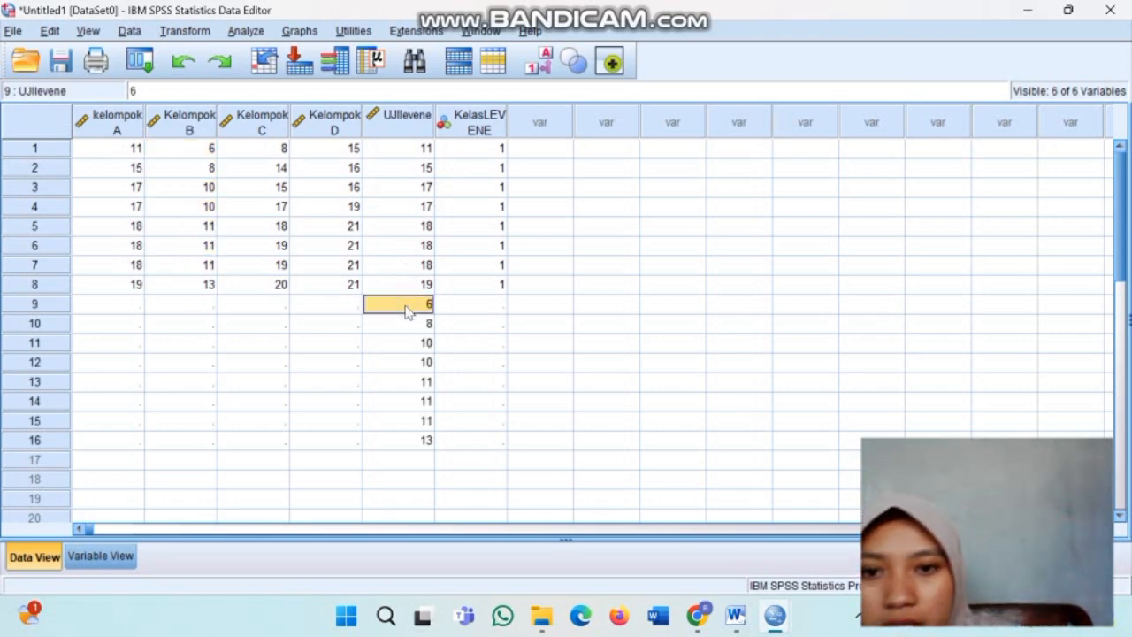
Enter the group code 2 for KelasLEVENE in rows 9 to 16.
{"action": "left_click", "coordinate": [473, 304]}
{"action": "left_click", "coordinate": [92, 554]}
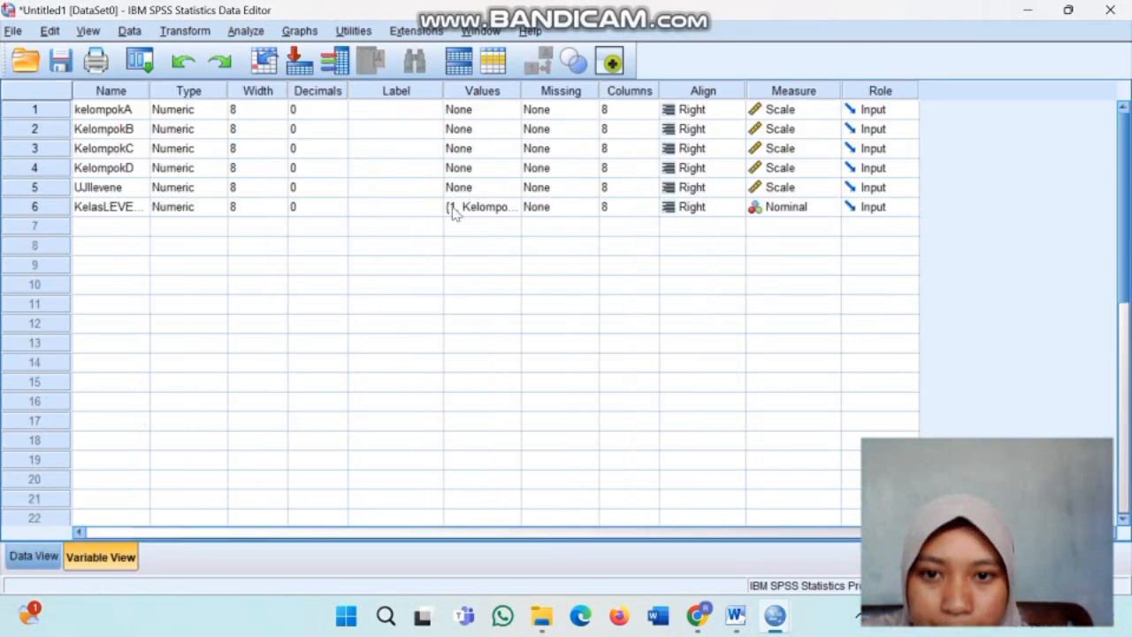
{"action": "left_click", "coordinate": [35, 556]}
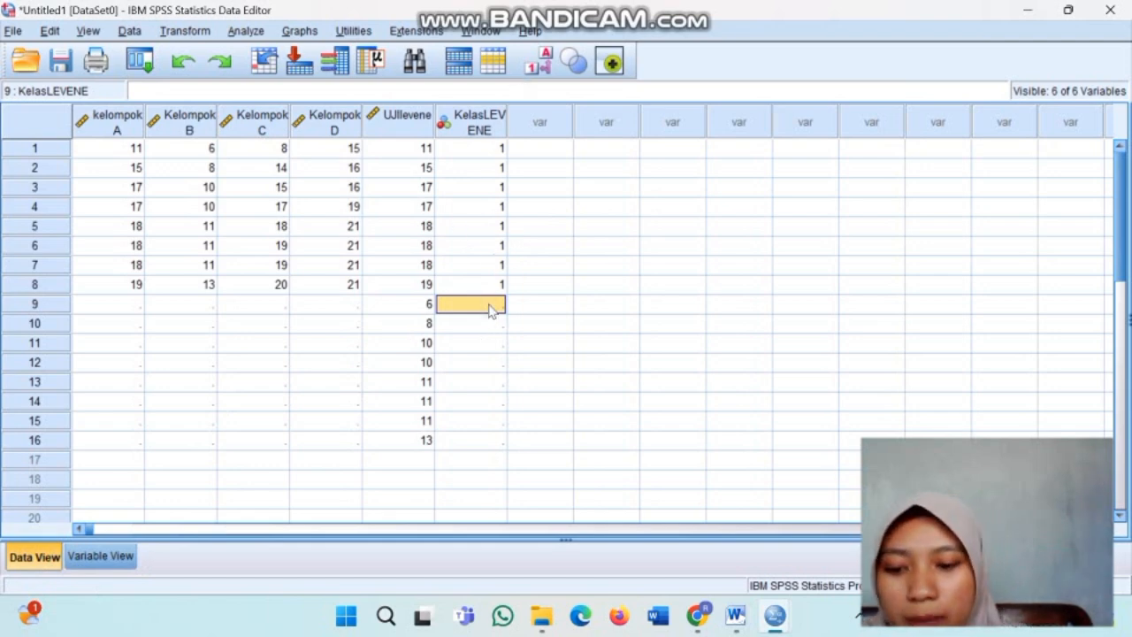
{"action": "type", "text": "2"}
{"action": "key", "text": "Return"}
{"action": "type", "text": "2"}
{"action": "key", "text": "Return"}
{"action": "type", "text": "2"}
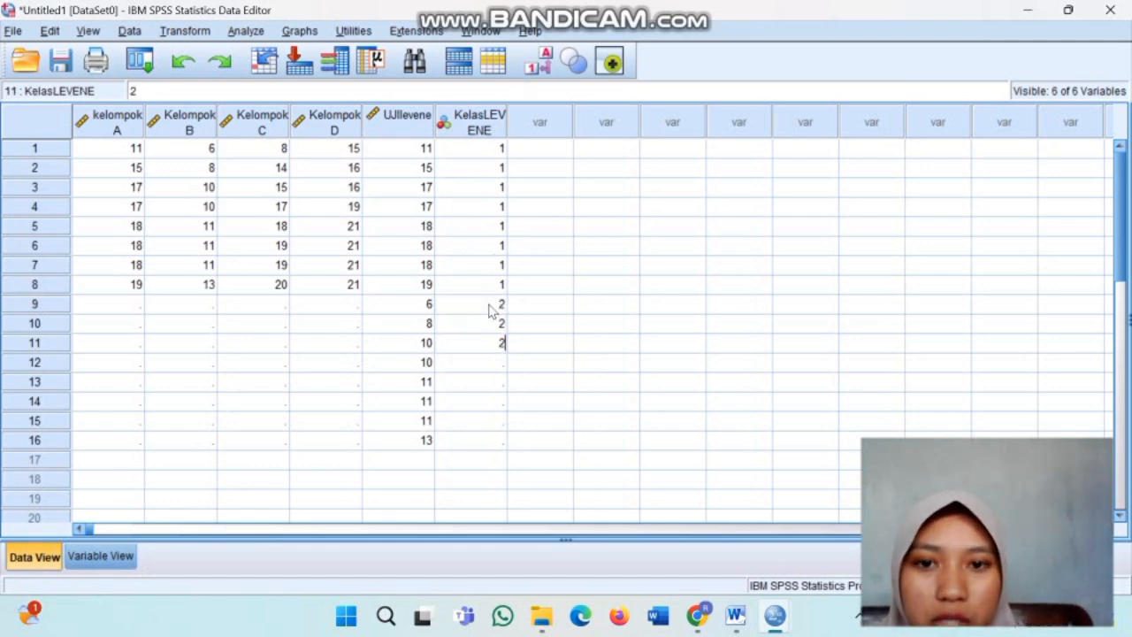
{"action": "key", "text": "Return"}
{"action": "type", "text": "2"}
{"action": "key", "text": "Return"}
{"action": "type", "text": "2"}
{"action": "key", "text": "Return"}
{"action": "type", "text": "2"}
{"action": "key", "text": "Return"}
{"action": "type", "text": "2"}
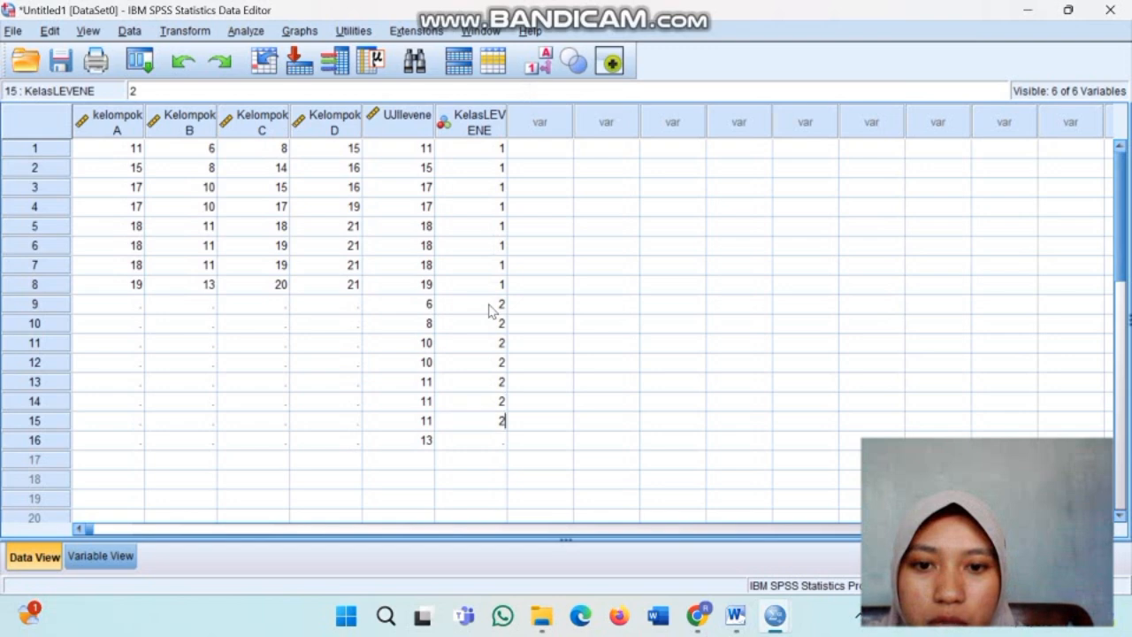
{"action": "key", "text": "Return"}
{"action": "type", "text": "2"}
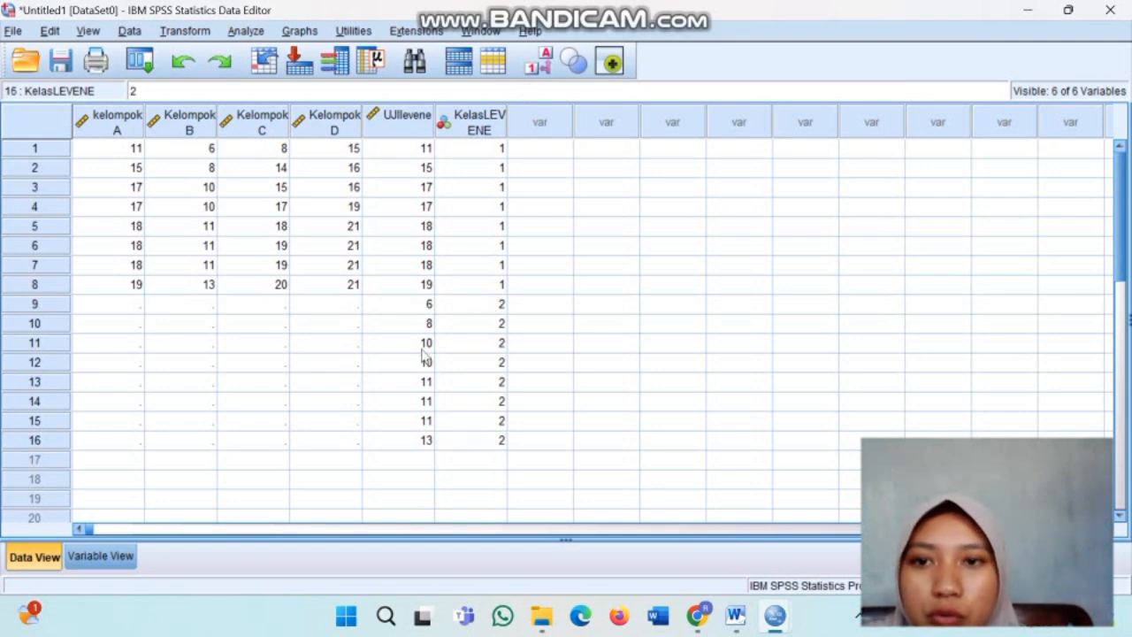
Copy the eight KelompokC scores into the UJIlevene column, starting at row 17.
{"action": "scroll", "coordinate": [422, 354], "scroll_direction": "down", "scroll_amount": 1}
{"action": "left_click", "coordinate": [390, 398]}
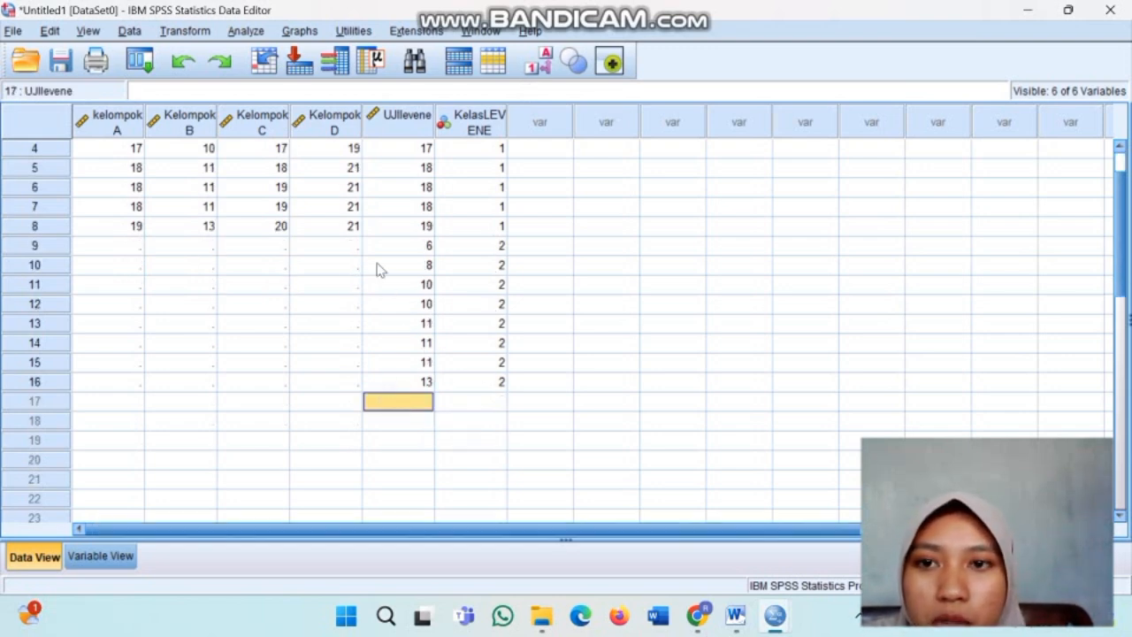
{"action": "scroll", "coordinate": [346, 196], "scroll_direction": "up", "scroll_amount": 1}
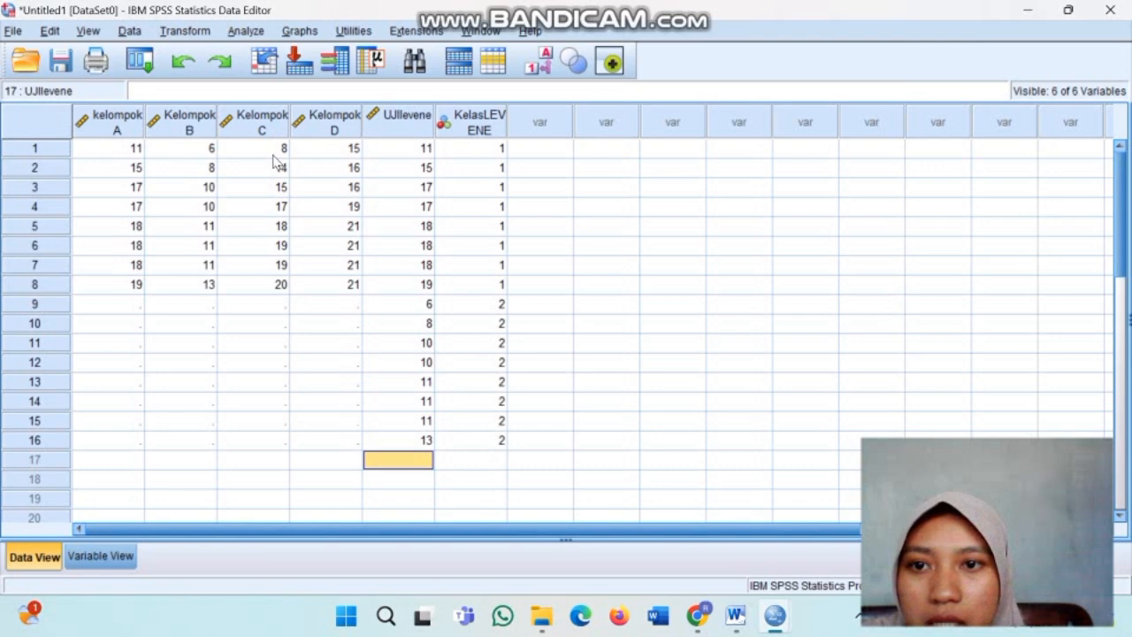
{"action": "left_click_drag", "start_coordinate": [270, 147], "coordinate": [282, 289]}
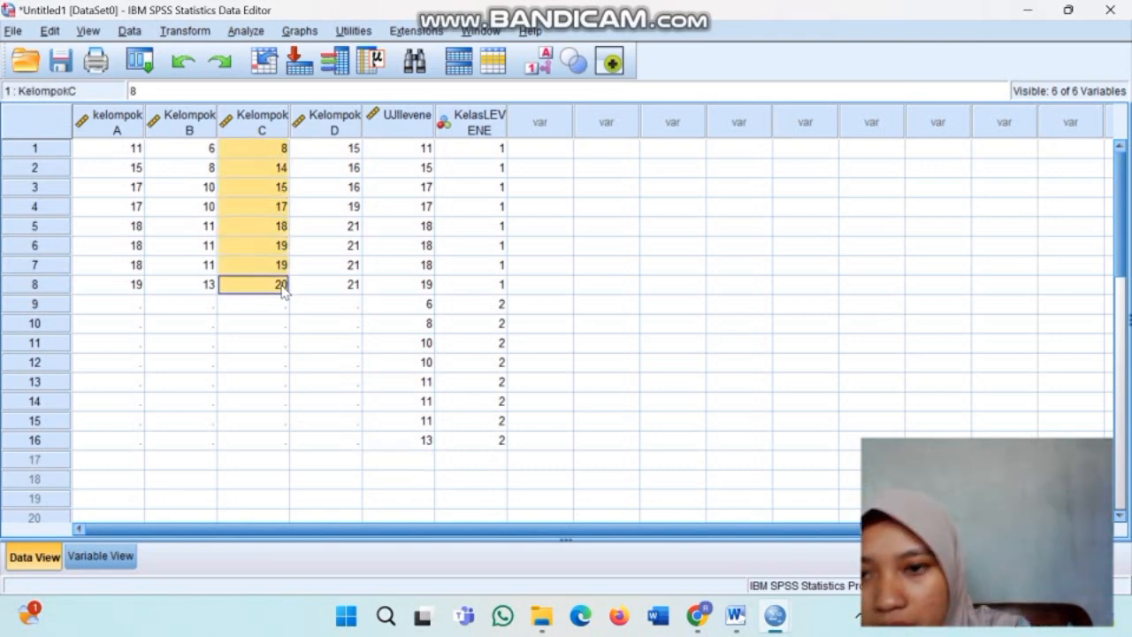
{"action": "left_click", "coordinate": [418, 463]}
{"action": "scroll", "coordinate": [418, 463], "scroll_direction": "down", "scroll_amount": 2}
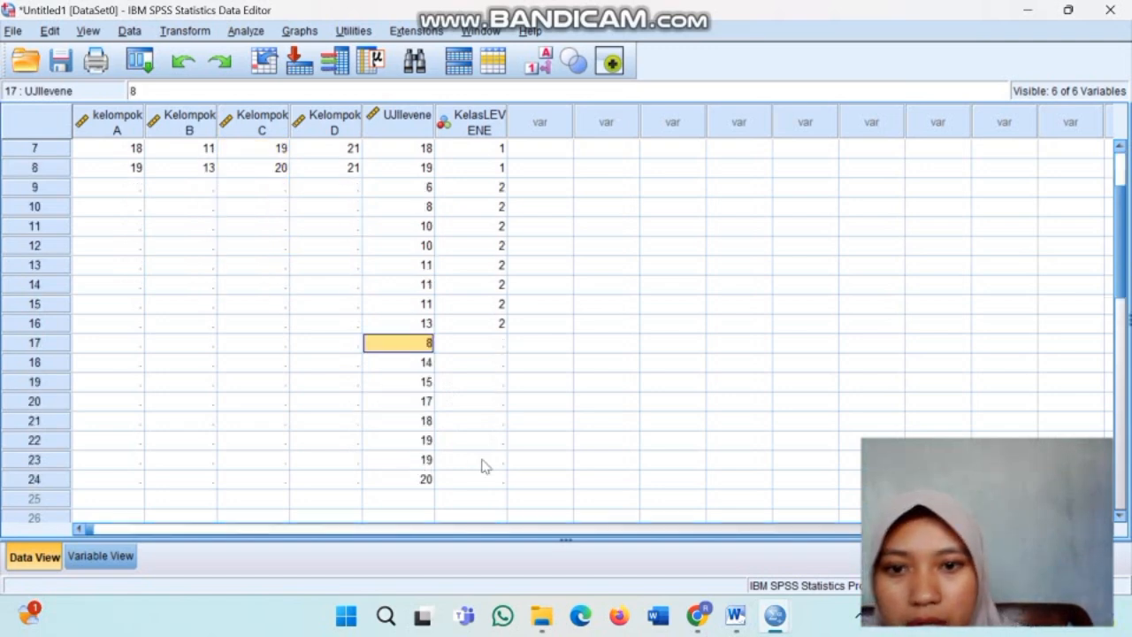
Enter the group code 3 for KelasLEVENE in rows 17 to 24.
{"action": "left_click", "coordinate": [491, 349]}
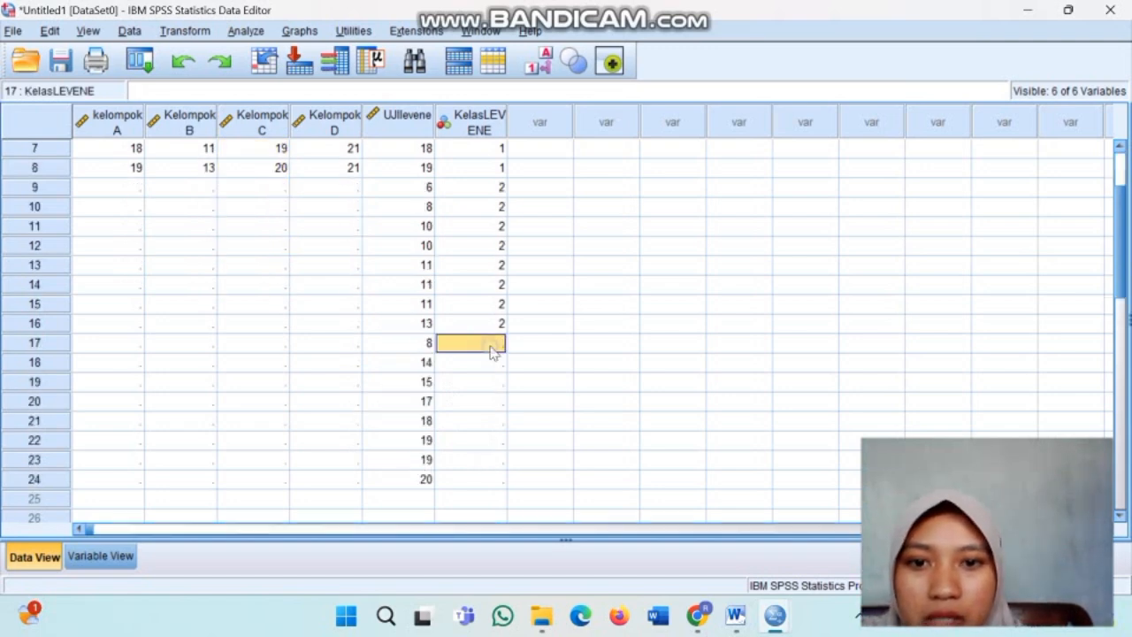
{"action": "left_click", "coordinate": [124, 559]}
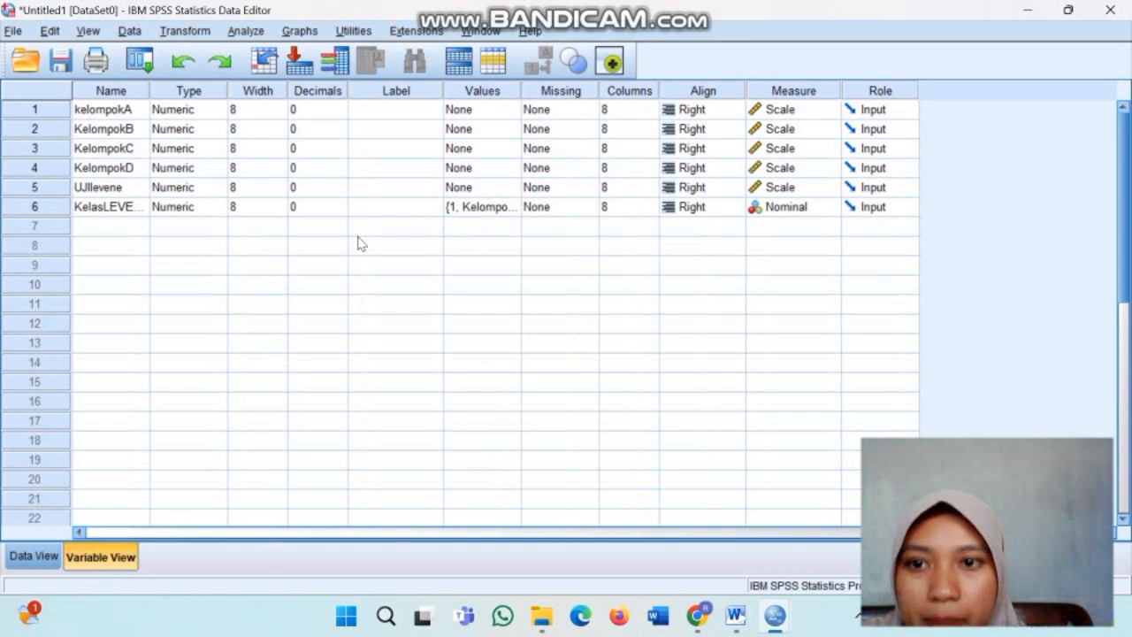
{"action": "left_click", "coordinate": [33, 556]}
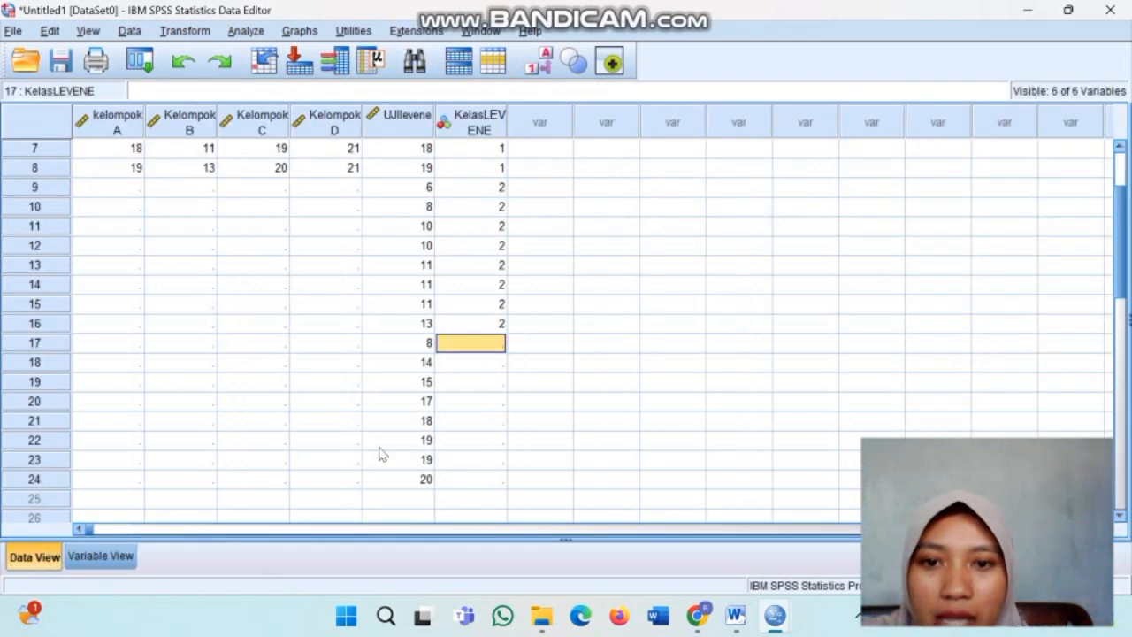
{"action": "type", "text": "3"}
{"action": "key", "text": "Return"}
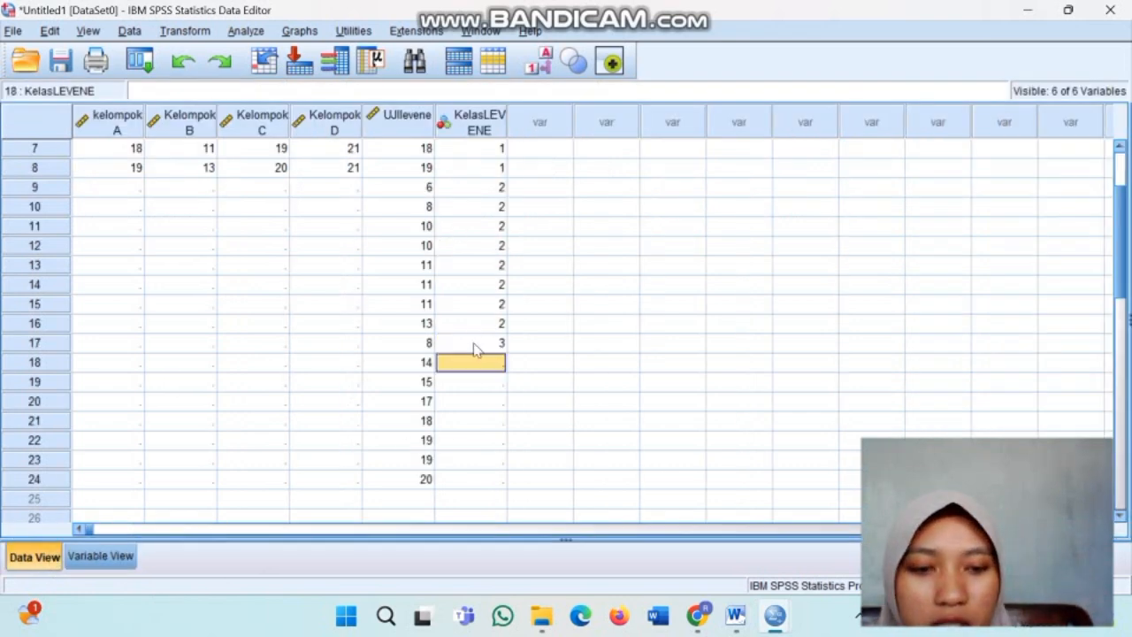
{"action": "type", "text": "3"}
{"action": "key", "text": "Return"}
{"action": "type", "text": "3"}
{"action": "key", "text": "Return"}
{"action": "type", "text": "3"}
{"action": "key", "text": "Return"}
{"action": "key", "text": "3"}
{"action": "key", "text": "Return"}
{"action": "type", "text": "3"}
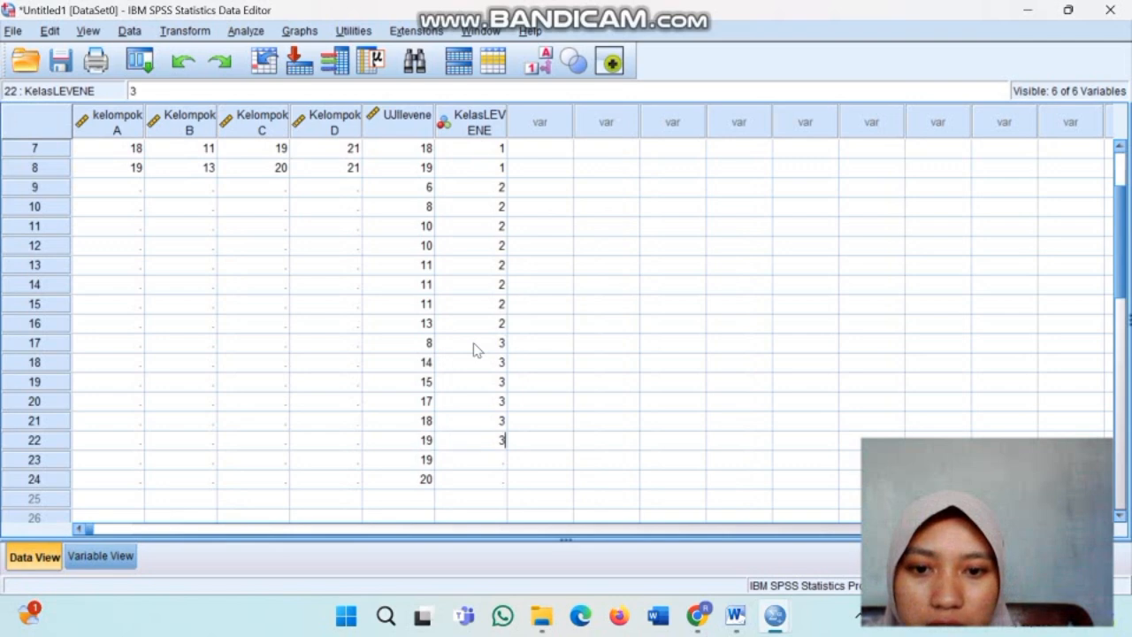
{"action": "key", "text": "Return"}
{"action": "type", "text": "3"}
{"action": "key", "text": "Return"}
{"action": "type", "text": "3"}
{"action": "key", "text": "Return"}
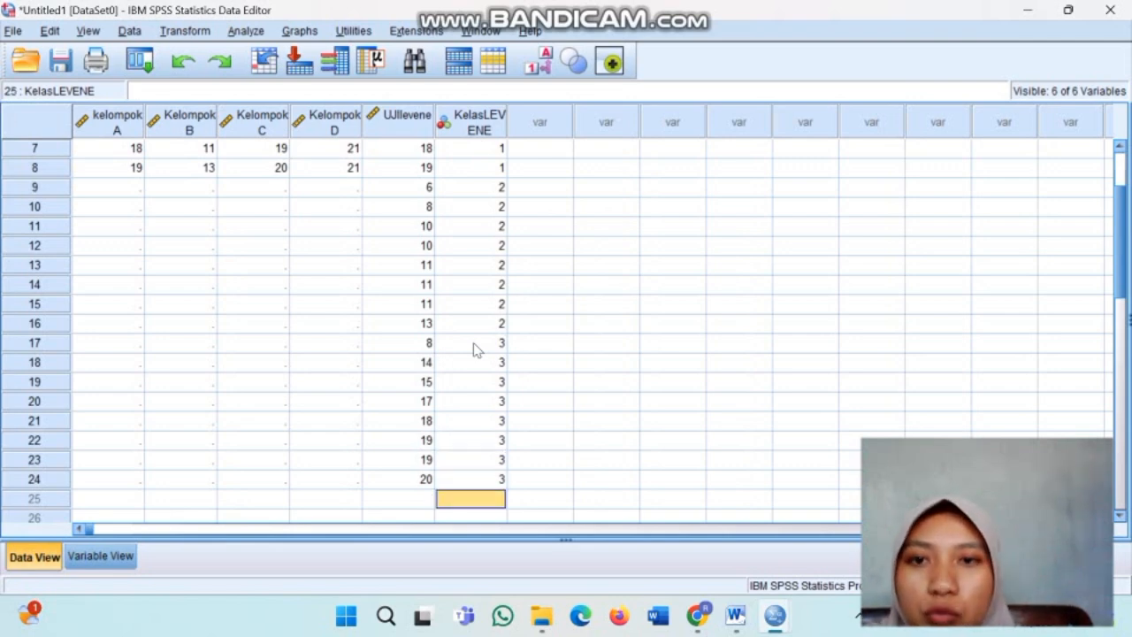
Copy the eight KelompokD scores into the UJIlevene column, starting at row 25.
{"action": "scroll", "coordinate": [434, 323], "scroll_direction": "up", "scroll_amount": 2}
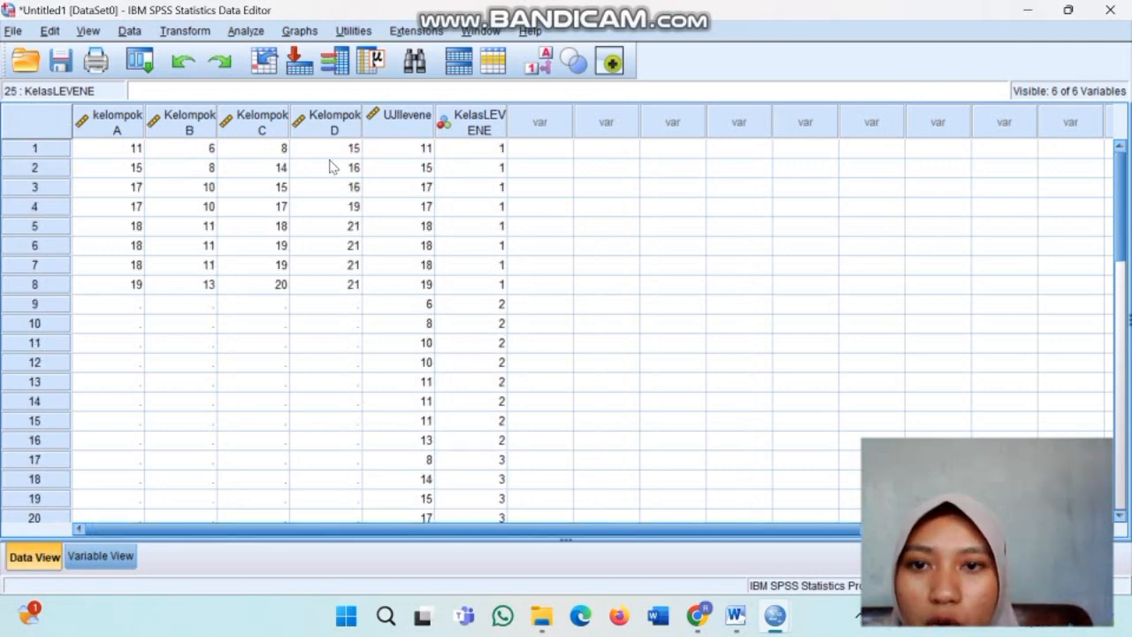
{"action": "left_click_drag", "start_coordinate": [341, 148], "coordinate": [356, 283]}
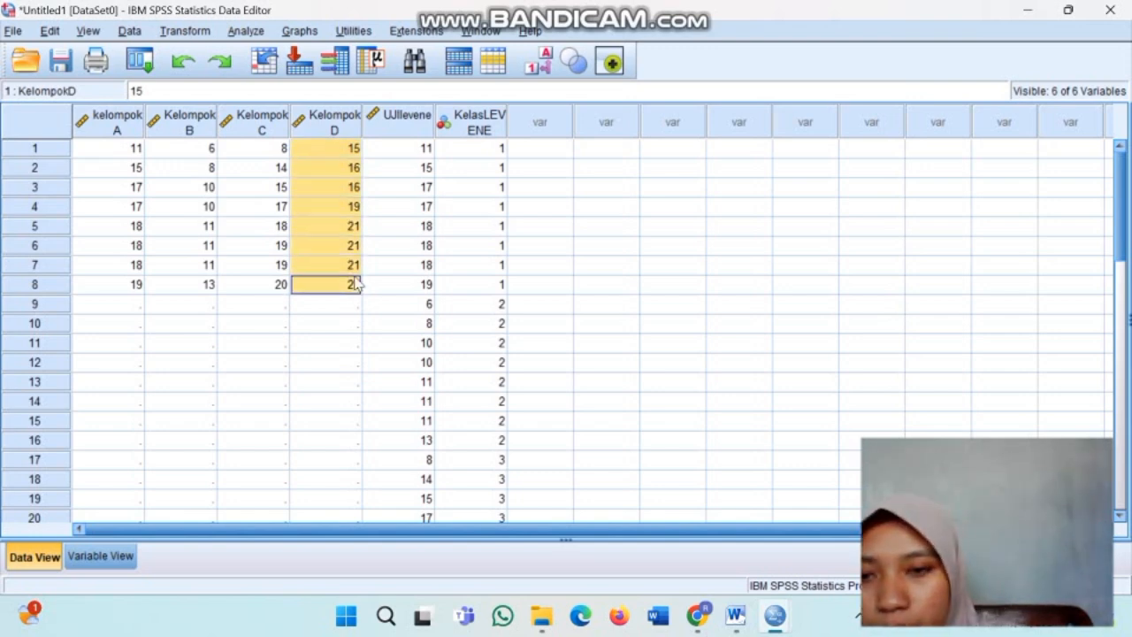
{"action": "scroll", "coordinate": [455, 380], "scroll_direction": "down", "scroll_amount": 5}
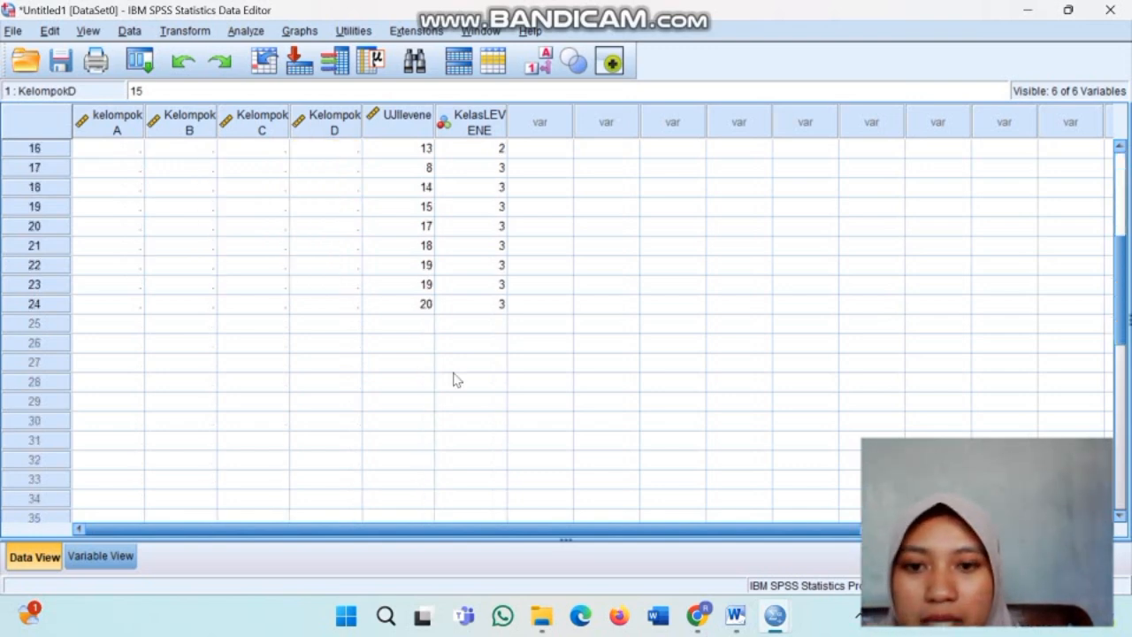
{"action": "left_click", "coordinate": [429, 325]}
{"action": "key", "text": "ctrl+v"}
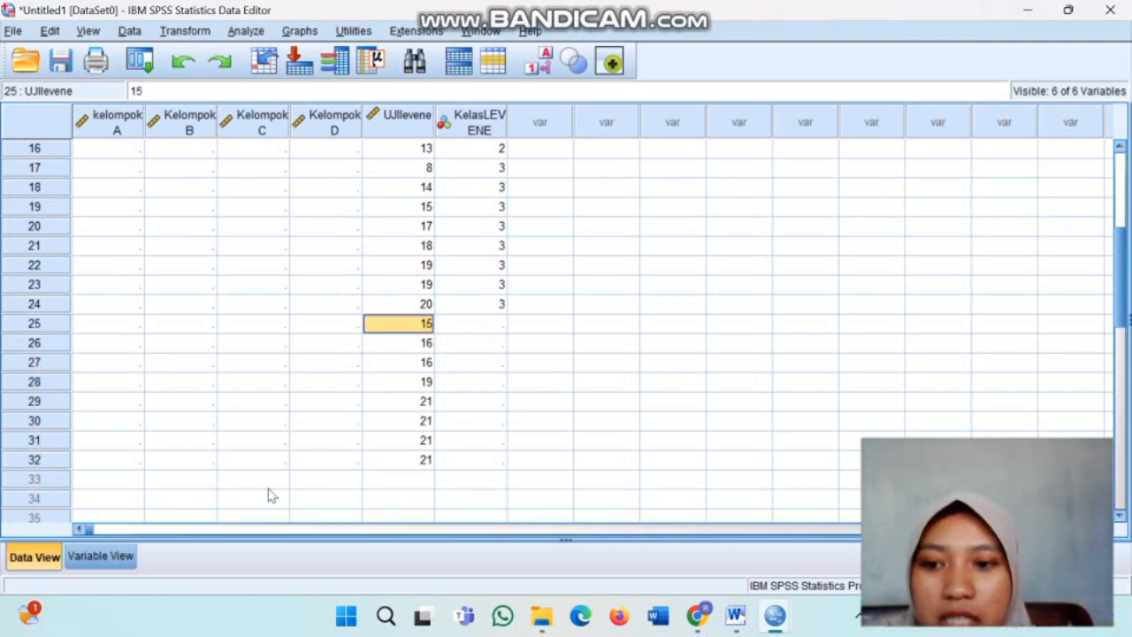
Enter the group code 4 for KelasLEVENE in rows 25 to 32.
{"action": "left_click", "coordinate": [100, 556]}
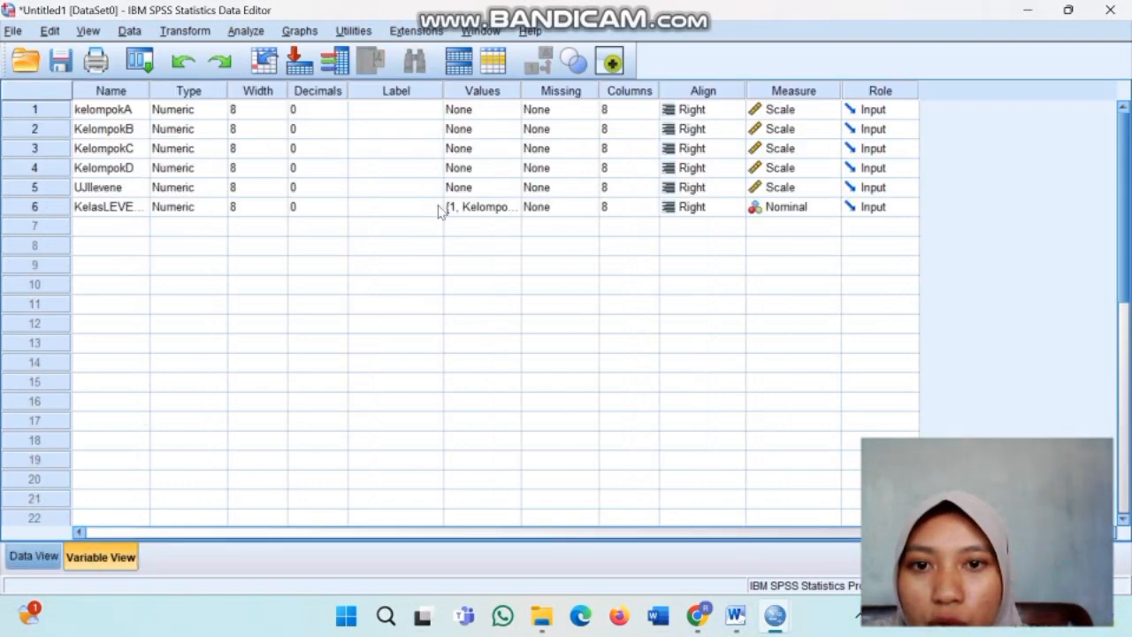
{"action": "left_click", "coordinate": [34, 556]}
{"action": "left_click", "coordinate": [489, 310]}
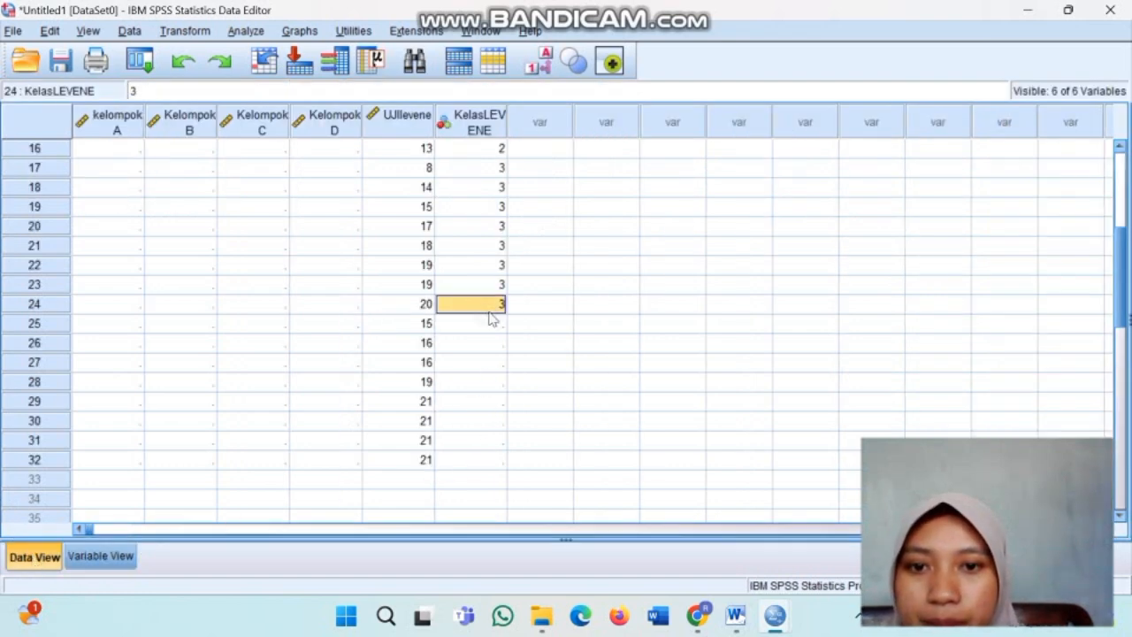
{"action": "left_click", "coordinate": [494, 325]}
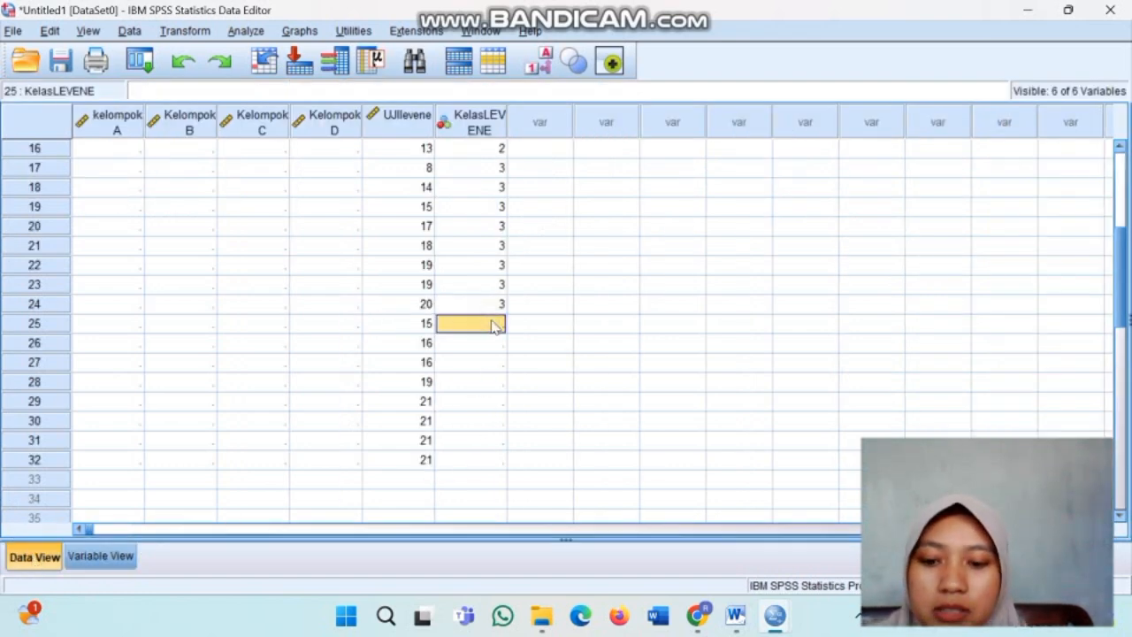
{"action": "type", "text": "4"}
{"action": "key", "text": "Return"}
{"action": "type", "text": "4"}
{"action": "key", "text": "Return"}
{"action": "type", "text": "4 4"}
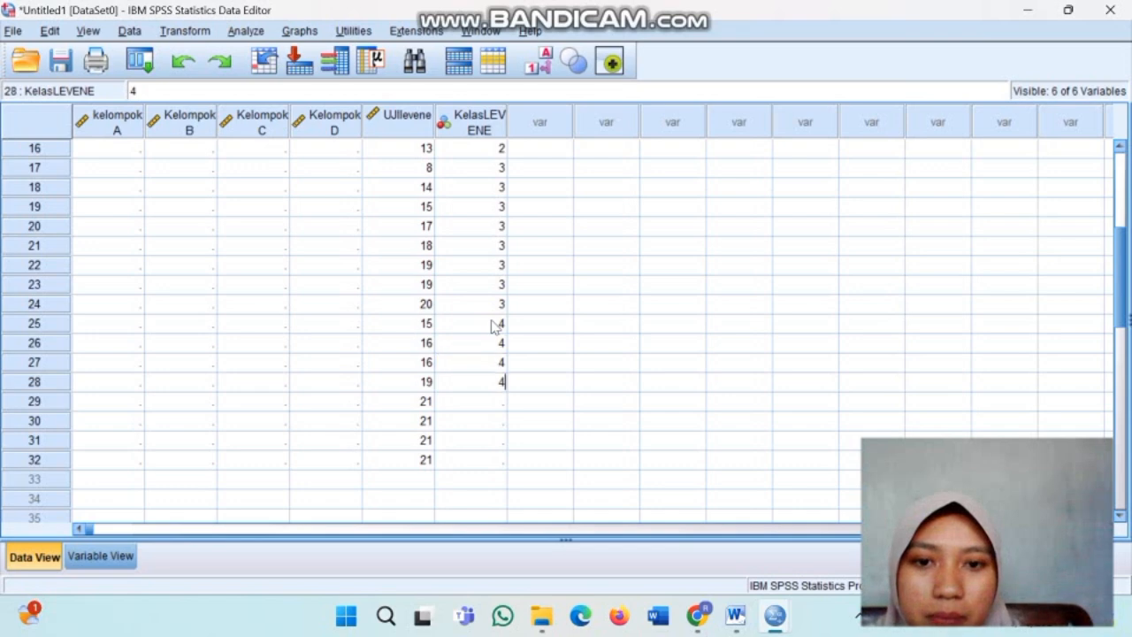
{"action": "key", "text": "Return"}
{"action": "type", "text": "4"}
{"action": "key", "text": "Return"}
{"action": "type", "text": "4"}
{"action": "key", "text": "Return"}
{"action": "type", "text": "4"}
{"action": "key", "text": "Return"}
{"action": "type", "text": "4"}
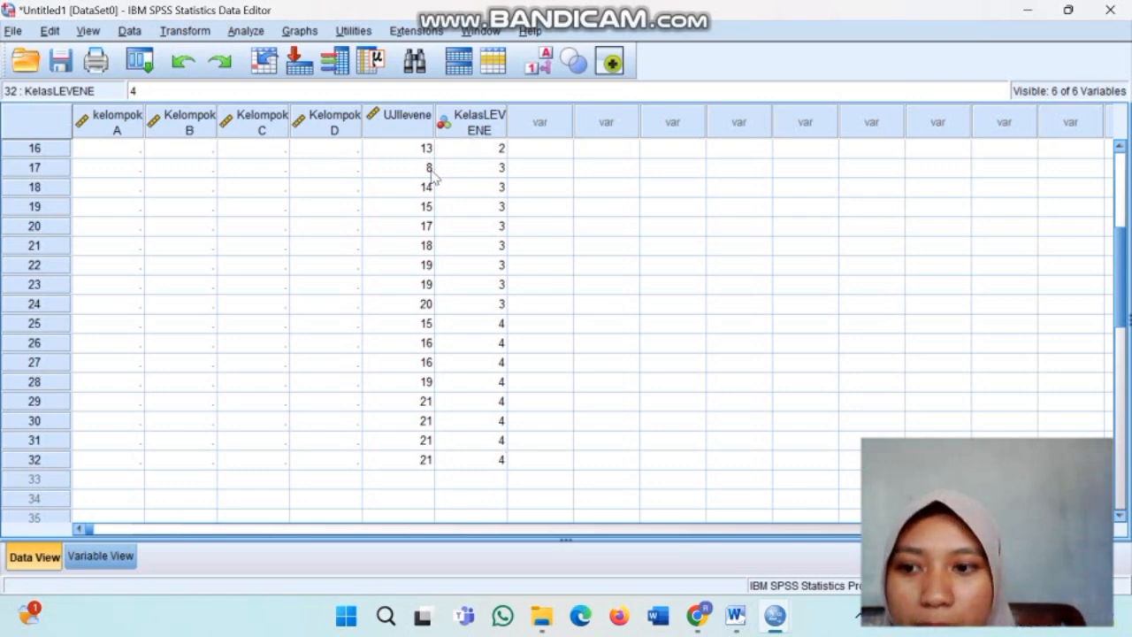
Review the UJIlevene scores and their KelasLEVENE group codes across all 32 rows.
{"action": "scroll", "coordinate": [442, 278], "scroll_direction": "up", "scroll_amount": 5}
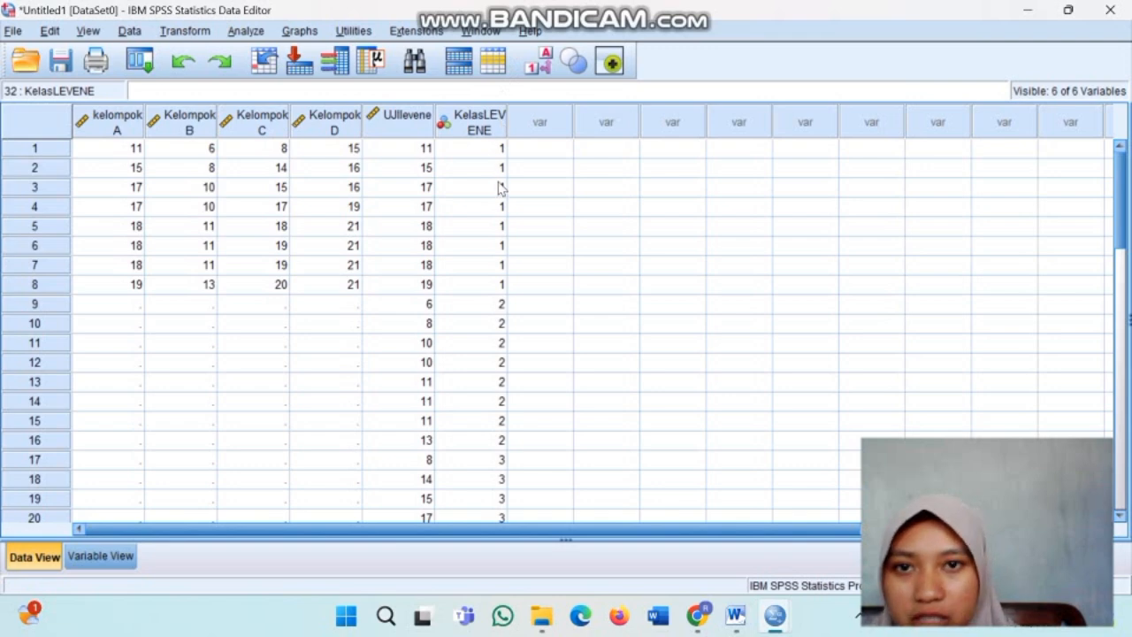
{"action": "scroll", "coordinate": [502, 187], "scroll_direction": "down", "scroll_amount": 1}
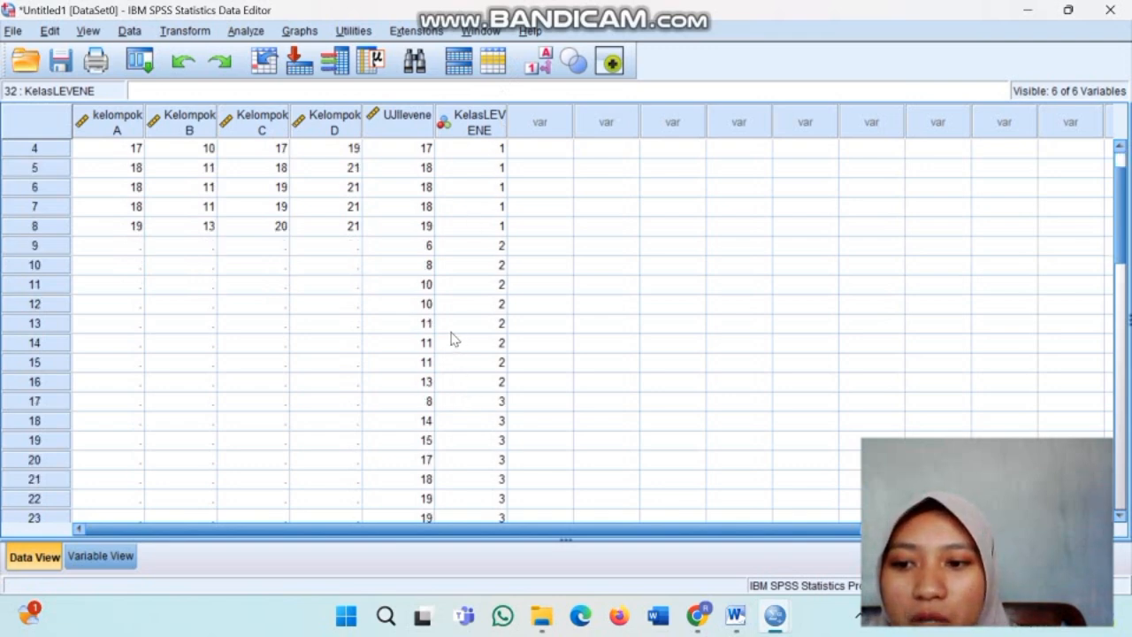
{"action": "scroll", "coordinate": [451, 339], "scroll_direction": "down", "scroll_amount": 4}
{"action": "scroll", "coordinate": [451, 338], "scroll_direction": "down", "scroll_amount": 3}
{"action": "scroll", "coordinate": [451, 339], "scroll_direction": "up", "scroll_amount": 8}
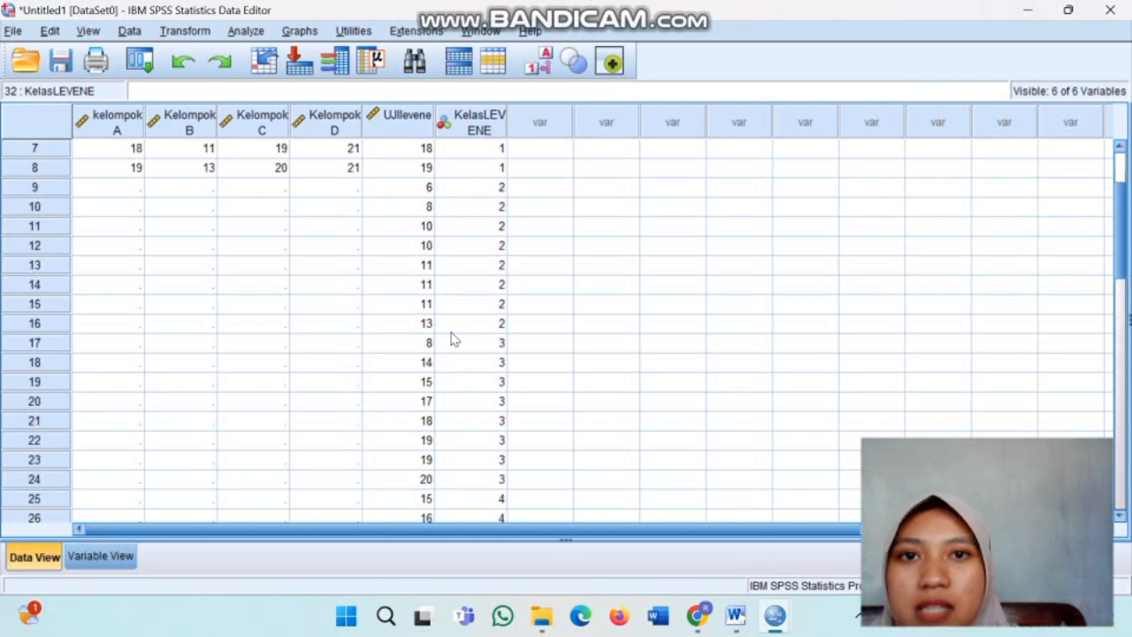
{"action": "type", "text": "4"}
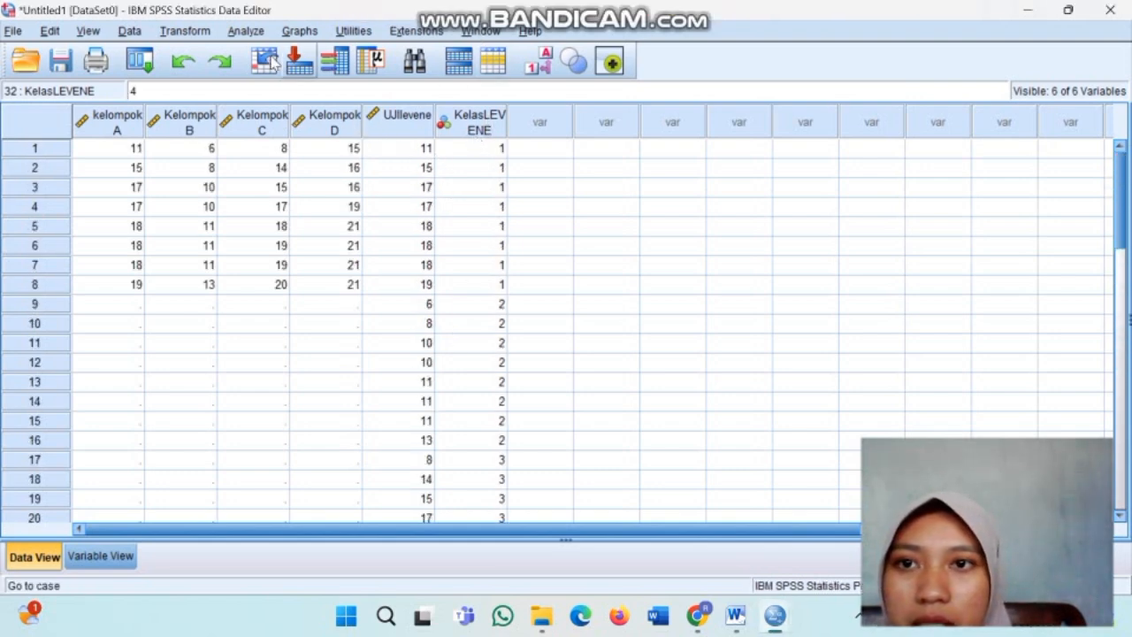
Set up a Discriminant Analysis with KelasLEVENE as the grouping variable and UJIlevene as the independent.
{"action": "left_click", "coordinate": [245, 31]}
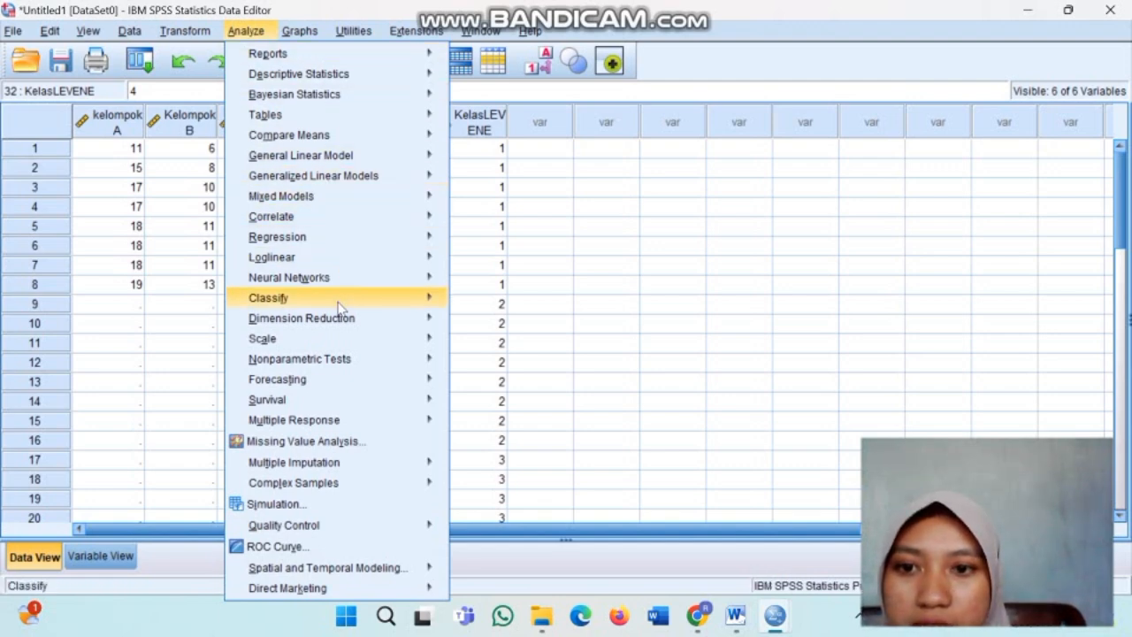
{"action": "mouse_move", "coordinate": [340, 302]}
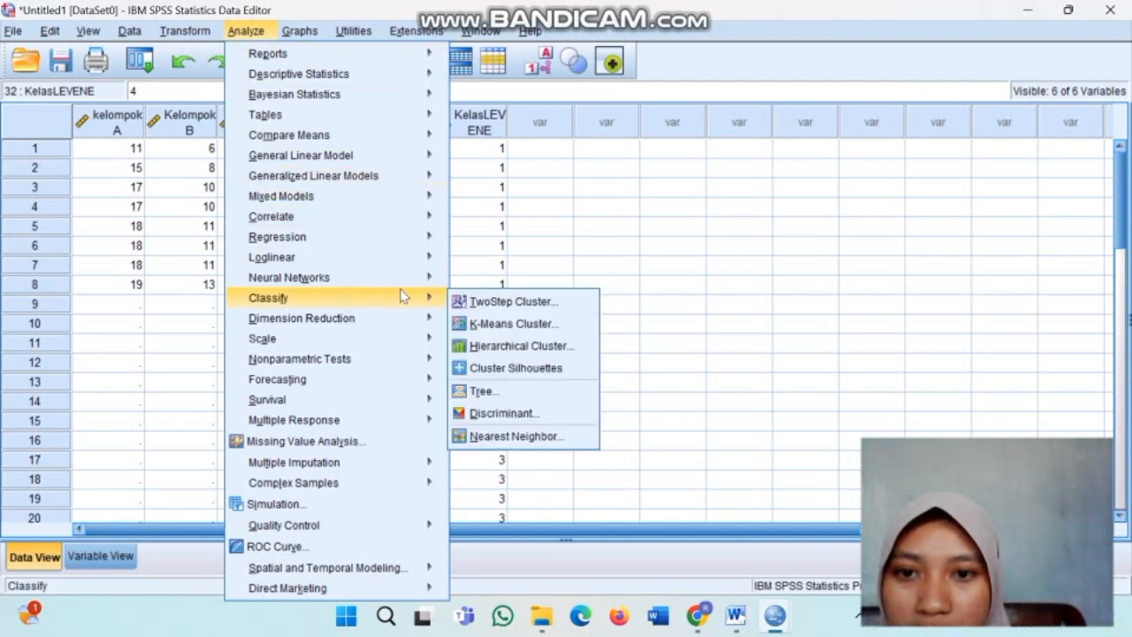
{"action": "left_click", "coordinate": [504, 413]}
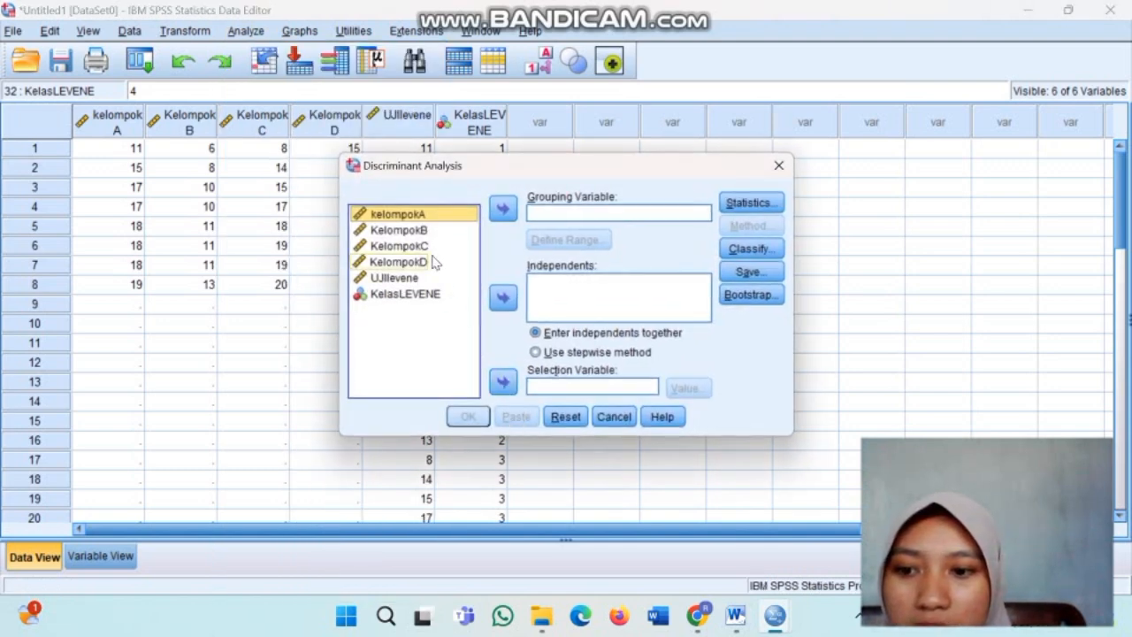
{"action": "left_click", "coordinate": [433, 293]}
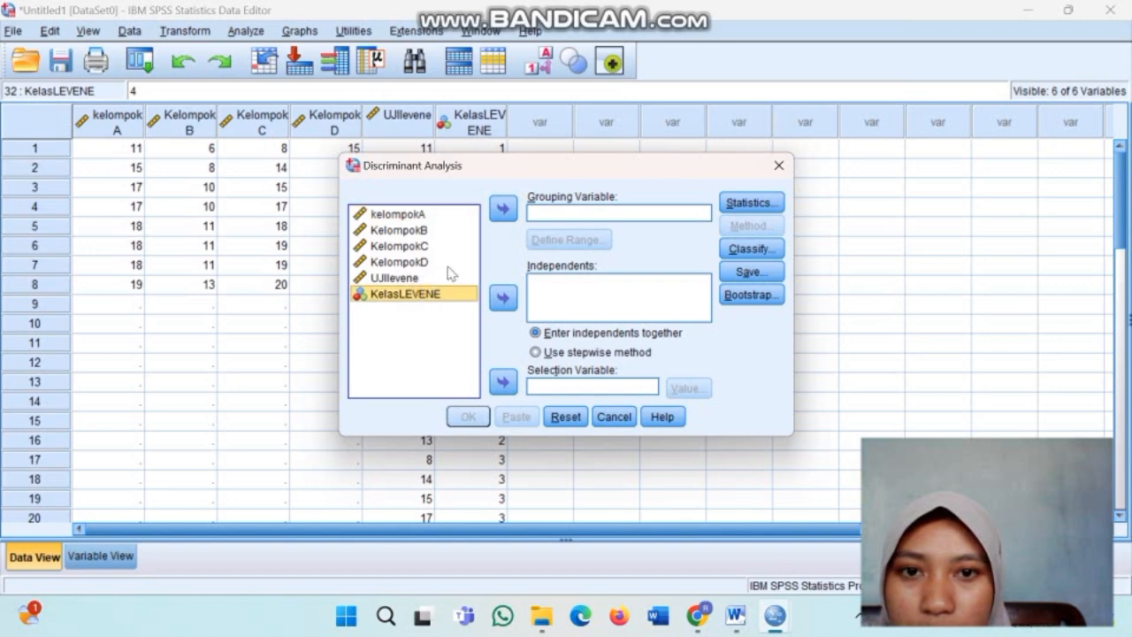
{"action": "left_click", "coordinate": [503, 209]}
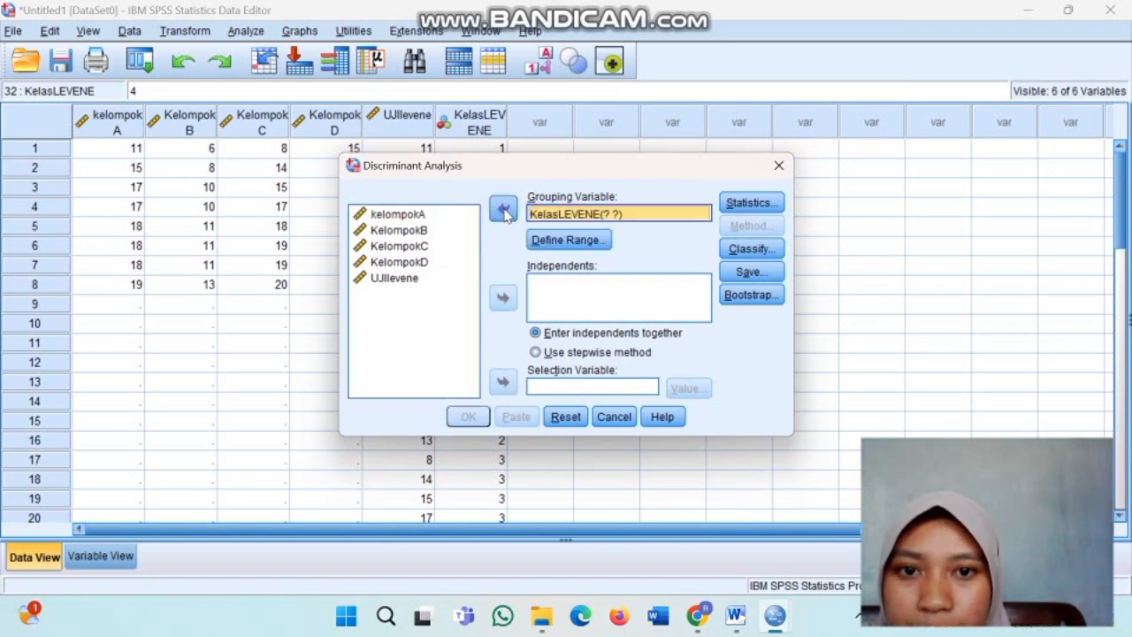
{"action": "left_click", "coordinate": [462, 278]}
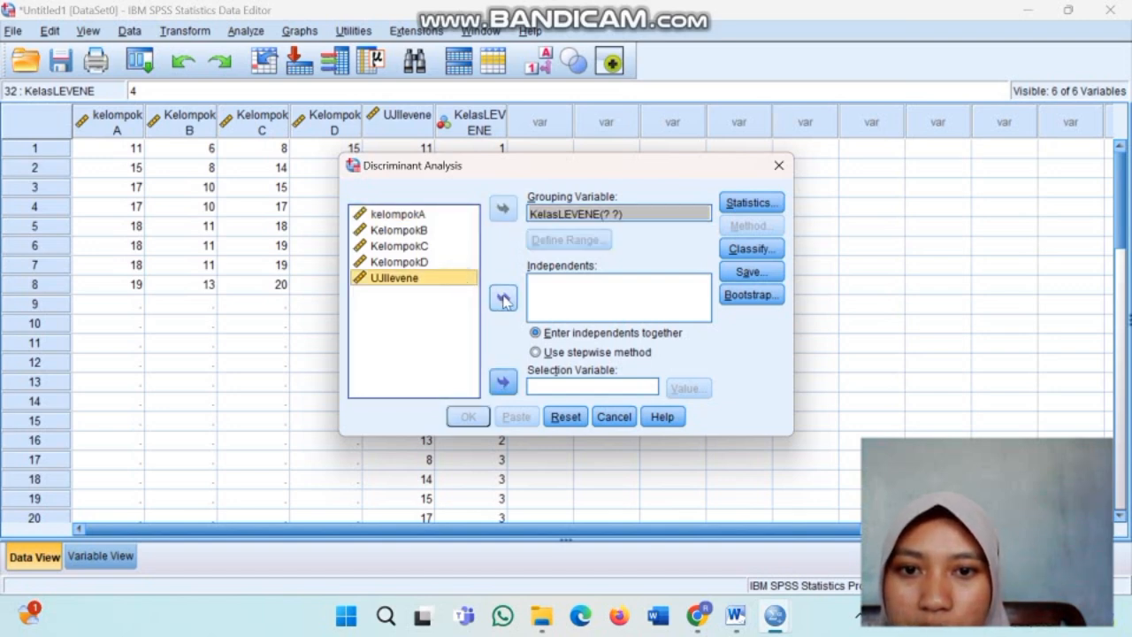
{"action": "left_click", "coordinate": [503, 299]}
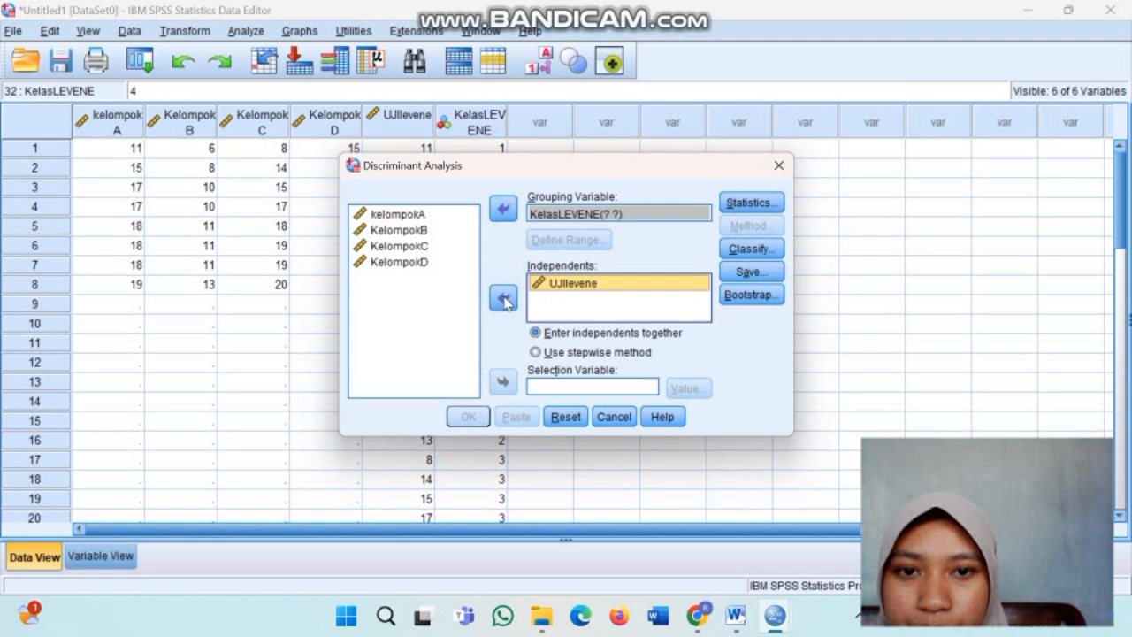
Define the KelasLEVENE grouping range with minimum 1 and maximum 4.
{"action": "left_click", "coordinate": [667, 214]}
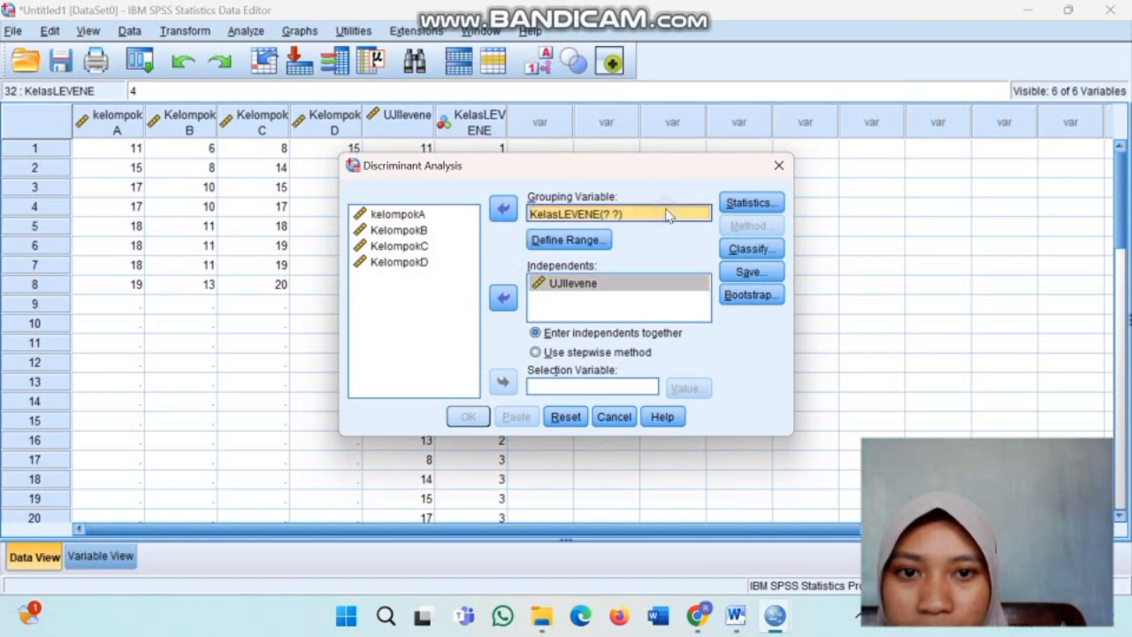
{"action": "left_click", "coordinate": [570, 241]}
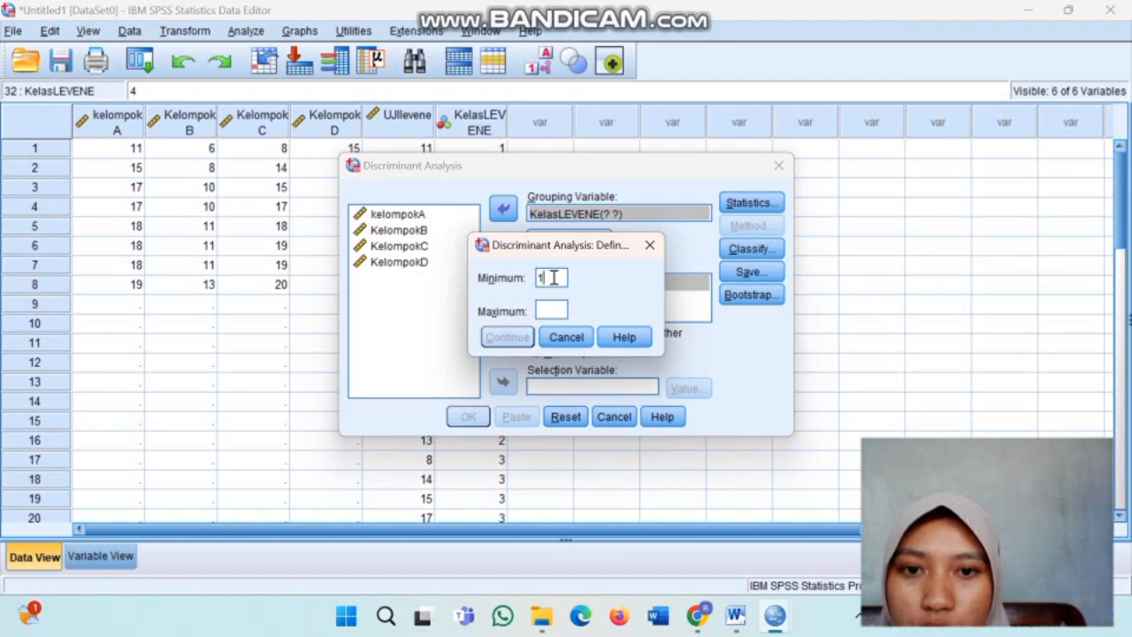
{"action": "type", "text": "1"}
{"action": "left_click", "coordinate": [550, 307]}
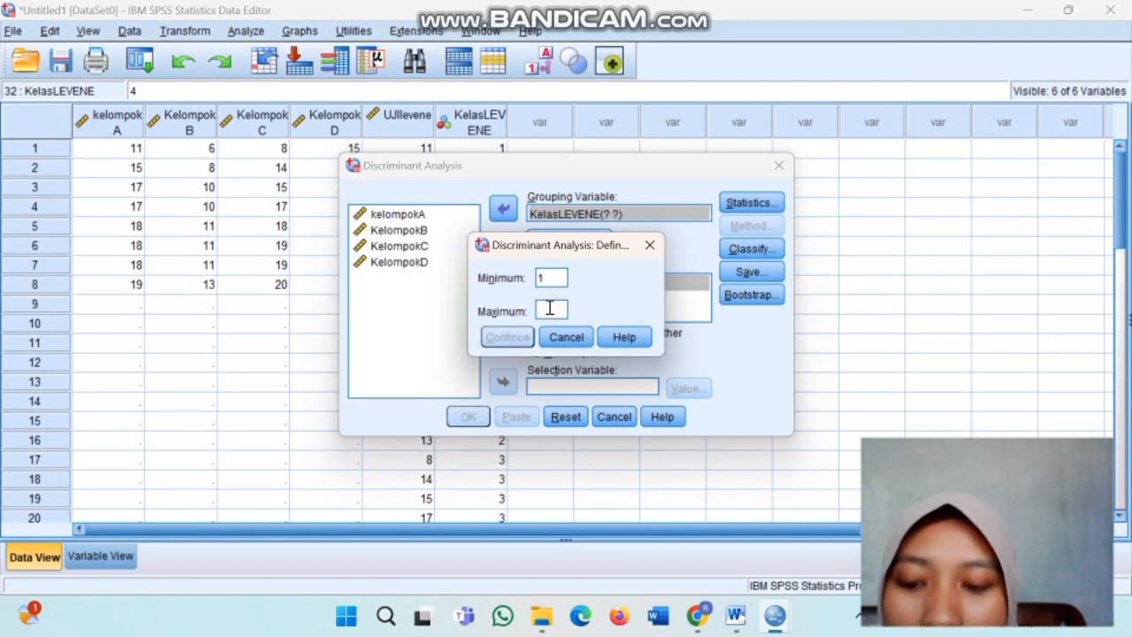
{"action": "type", "text": "4"}
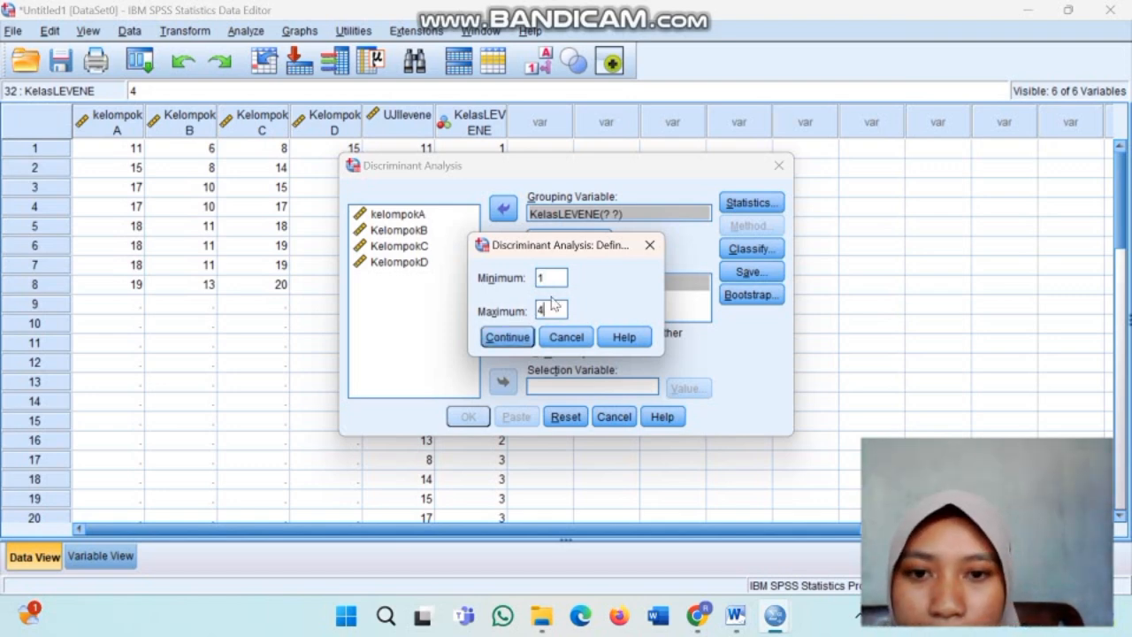
{"action": "left_click", "coordinate": [527, 339]}
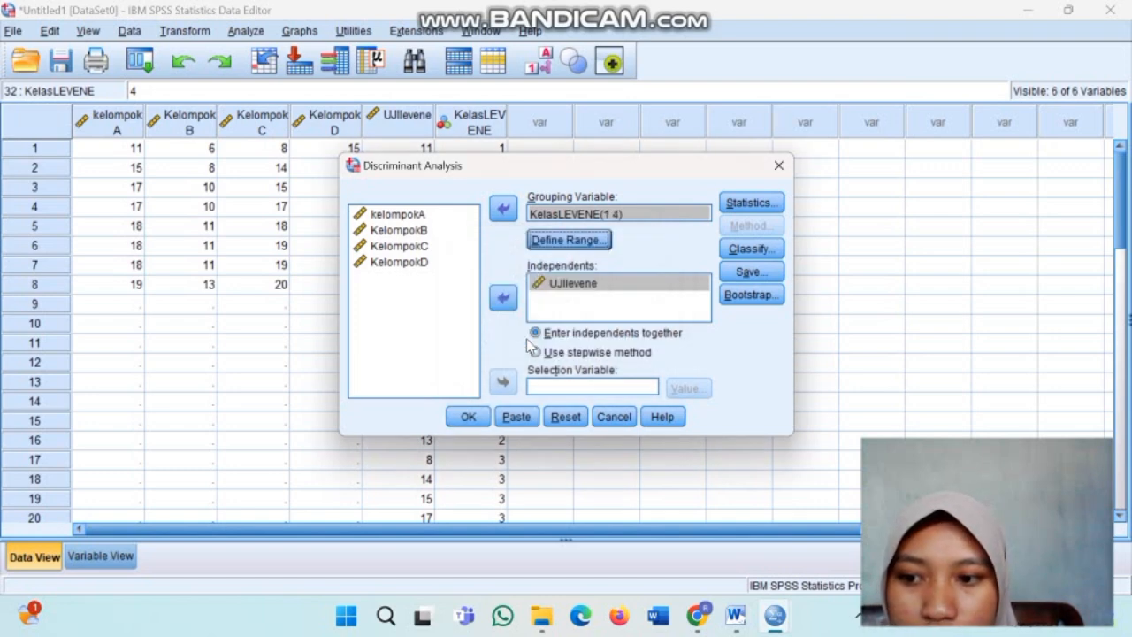
Include the Box's M statistic and run the discriminant analysis.
{"action": "left_click", "coordinate": [762, 203]}
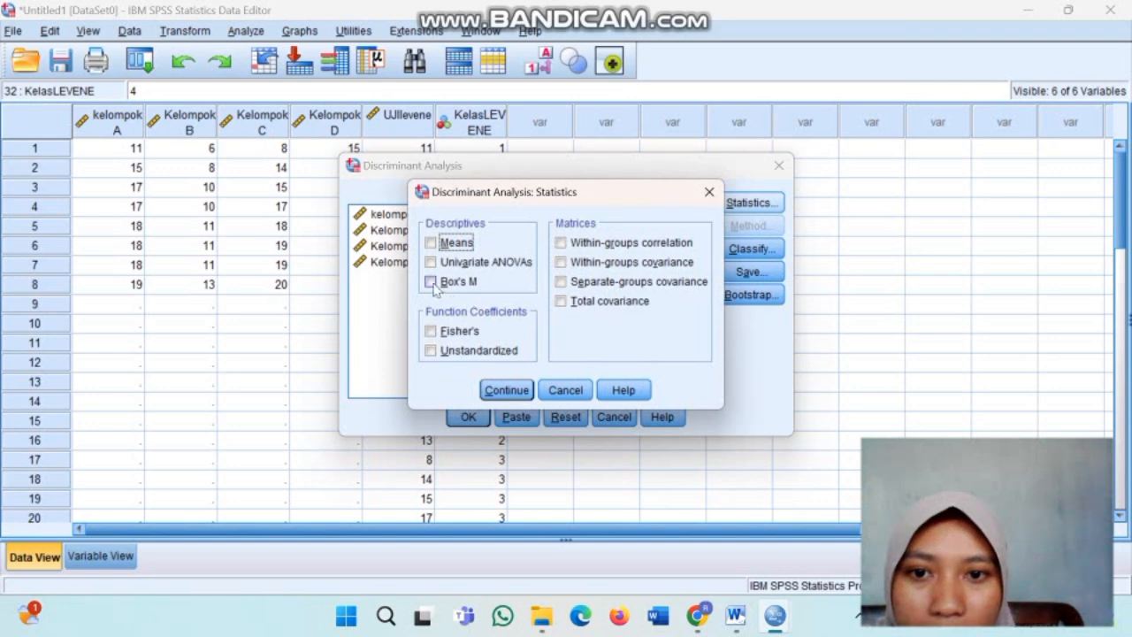
{"action": "left_click", "coordinate": [430, 282]}
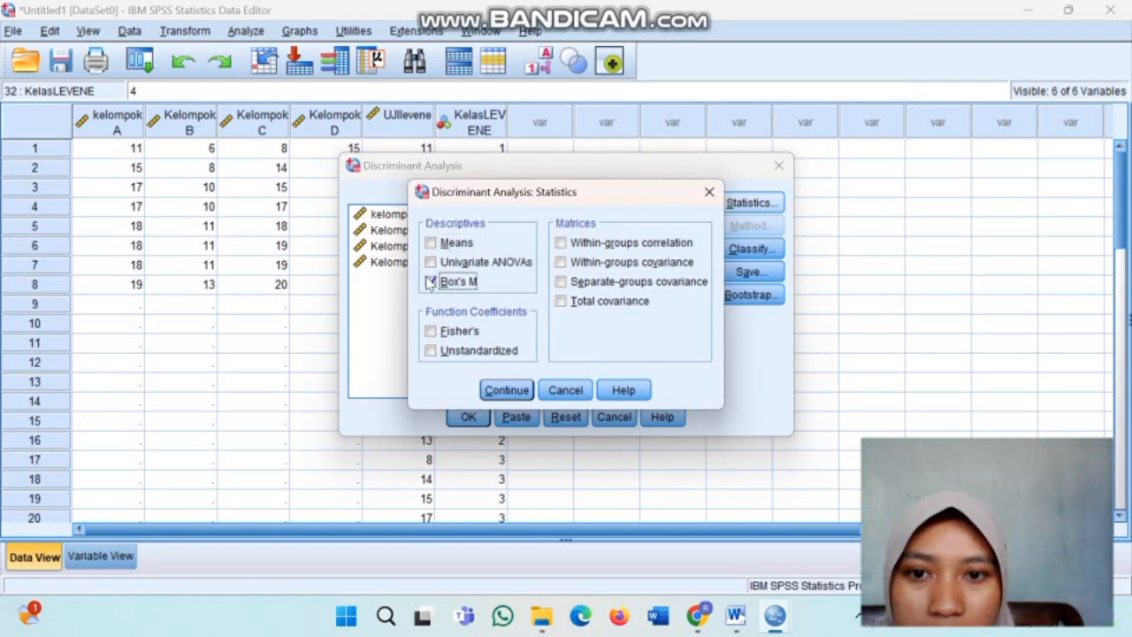
{"action": "left_click", "coordinate": [509, 394]}
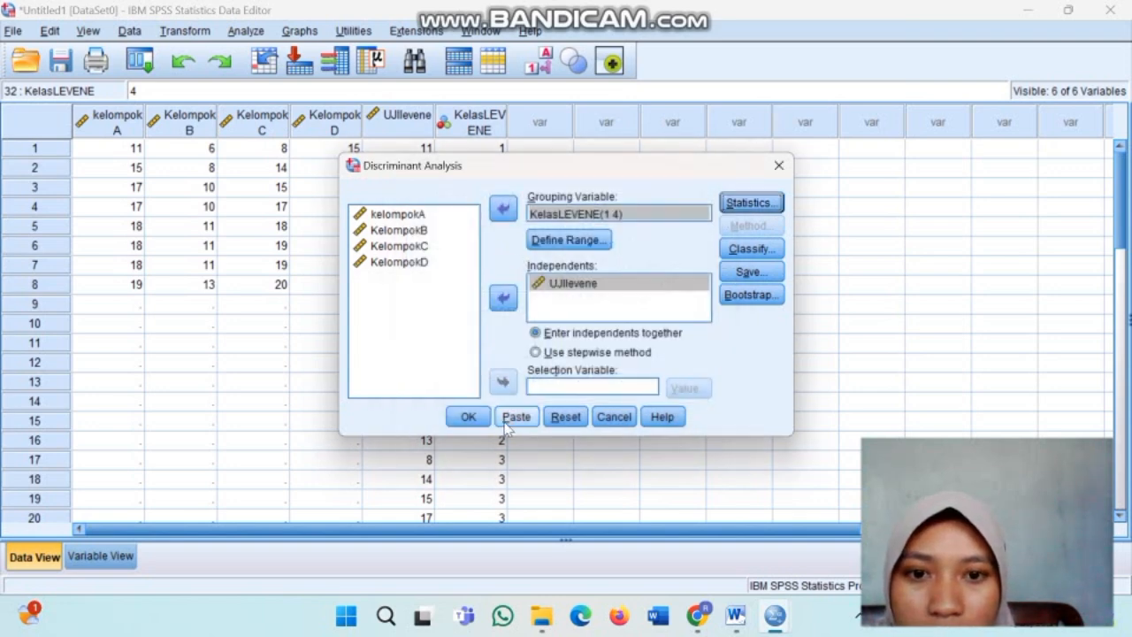
{"action": "left_click", "coordinate": [465, 423]}
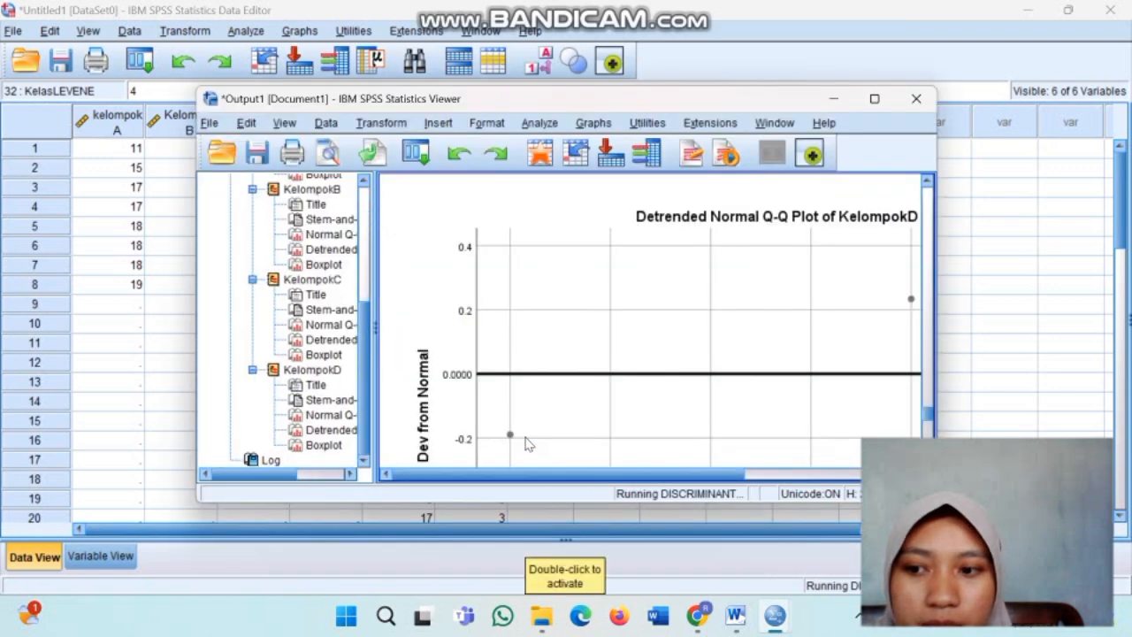
Copy the Box's M Test Results table from the output into the Word document, below the Kelompok D normality conclusion.
{"action": "scroll", "coordinate": [562, 313], "scroll_direction": "down", "scroll_amount": 10}
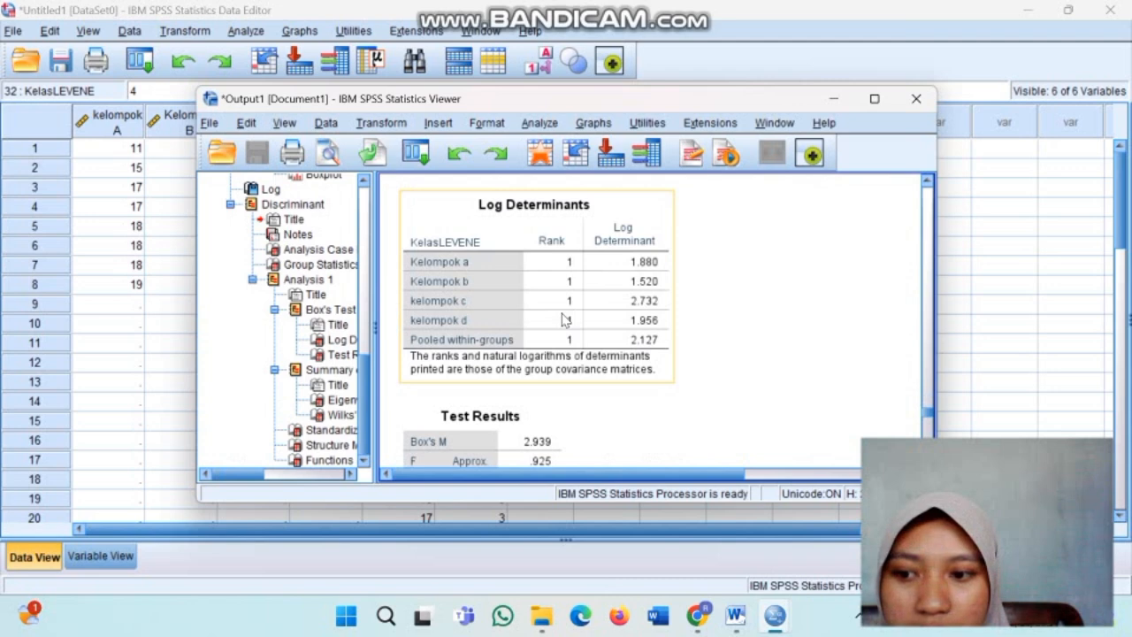
{"action": "scroll", "coordinate": [564, 321], "scroll_direction": "down", "scroll_amount": 3}
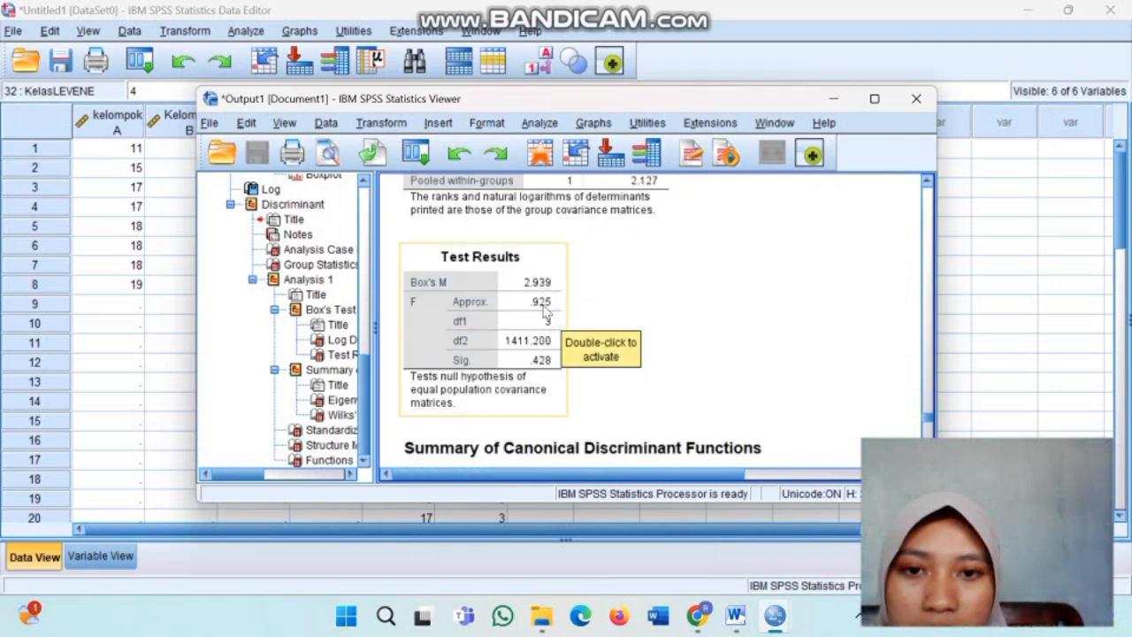
{"action": "right_click", "coordinate": [566, 305]}
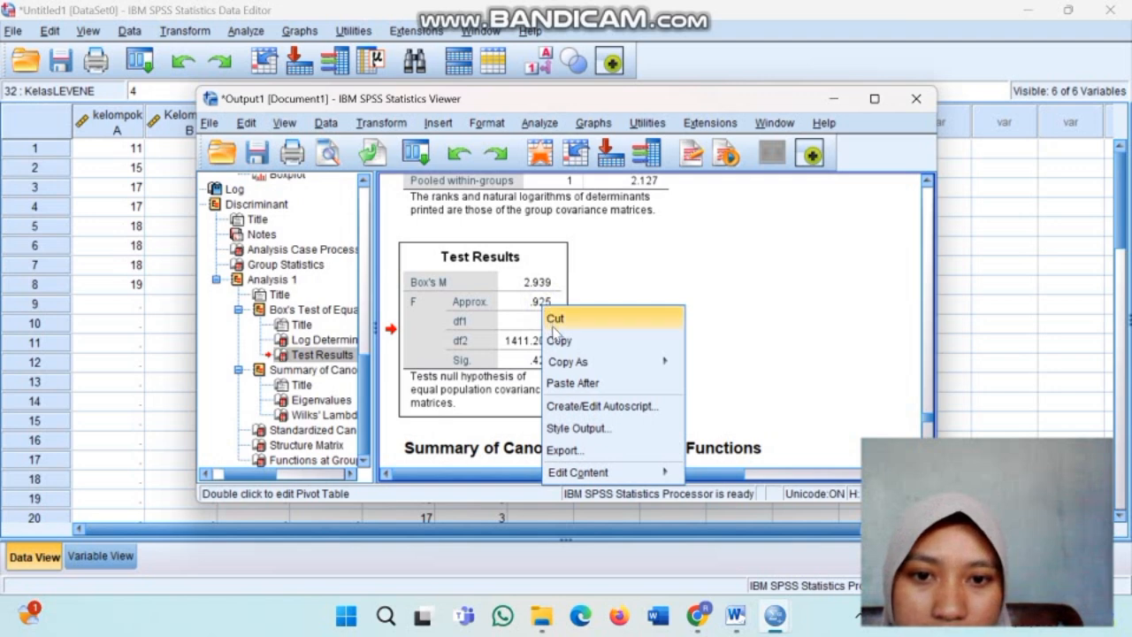
{"action": "left_click", "coordinate": [622, 336]}
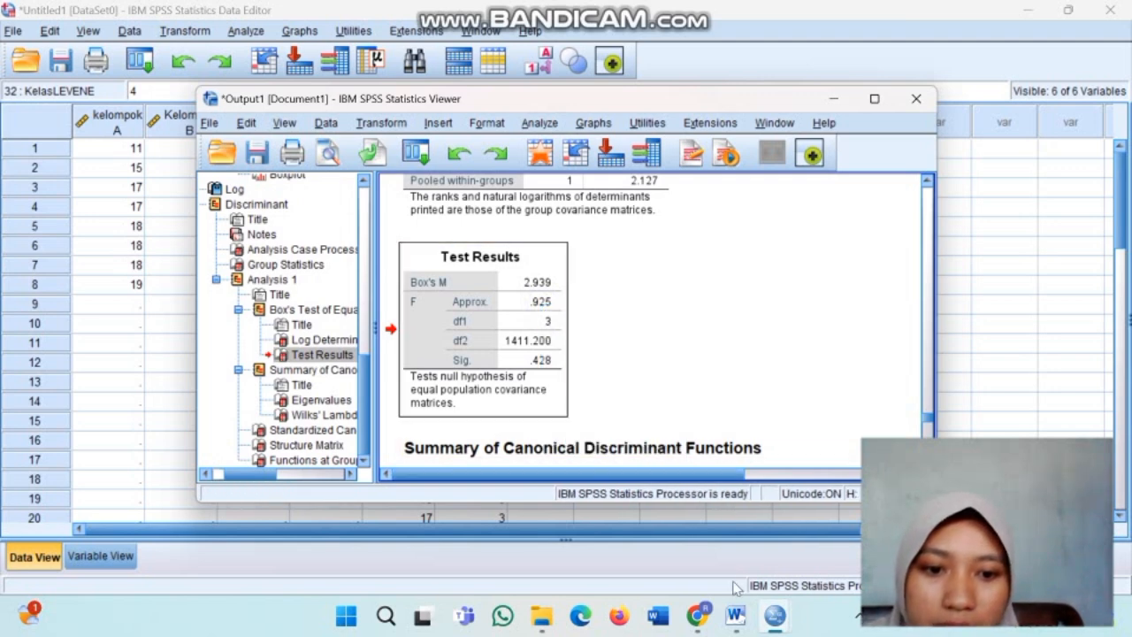
{"action": "mouse_move", "coordinate": [737, 616]}
{"action": "left_click", "coordinate": [739, 529]}
{"action": "scroll", "coordinate": [626, 475], "scroll_direction": "down", "scroll_amount": 3}
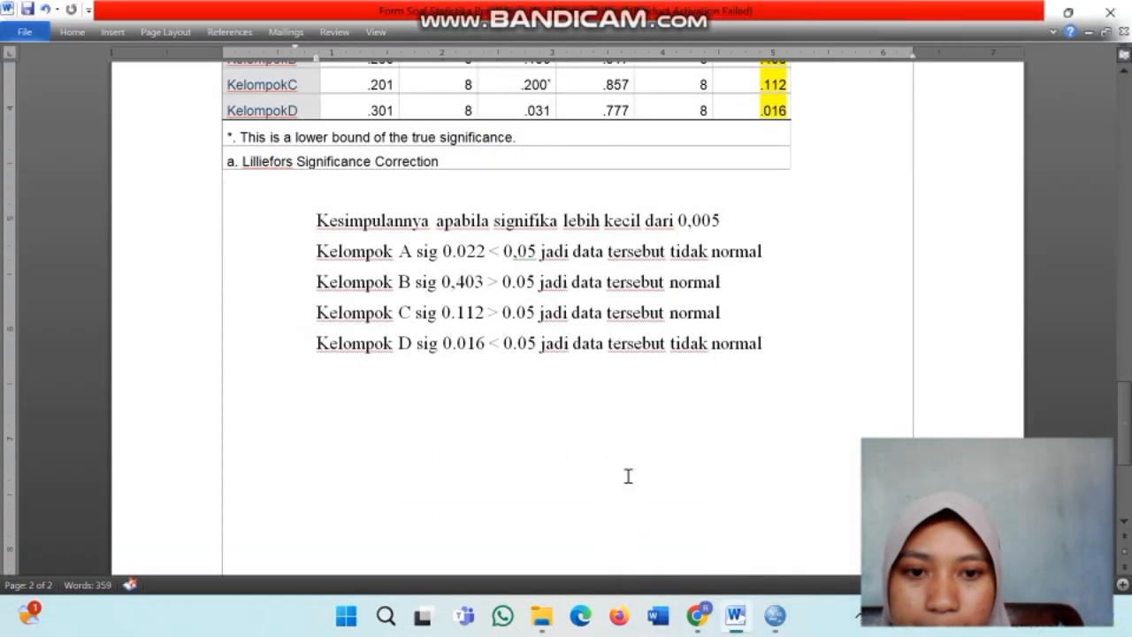
{"action": "key", "text": "Return"}
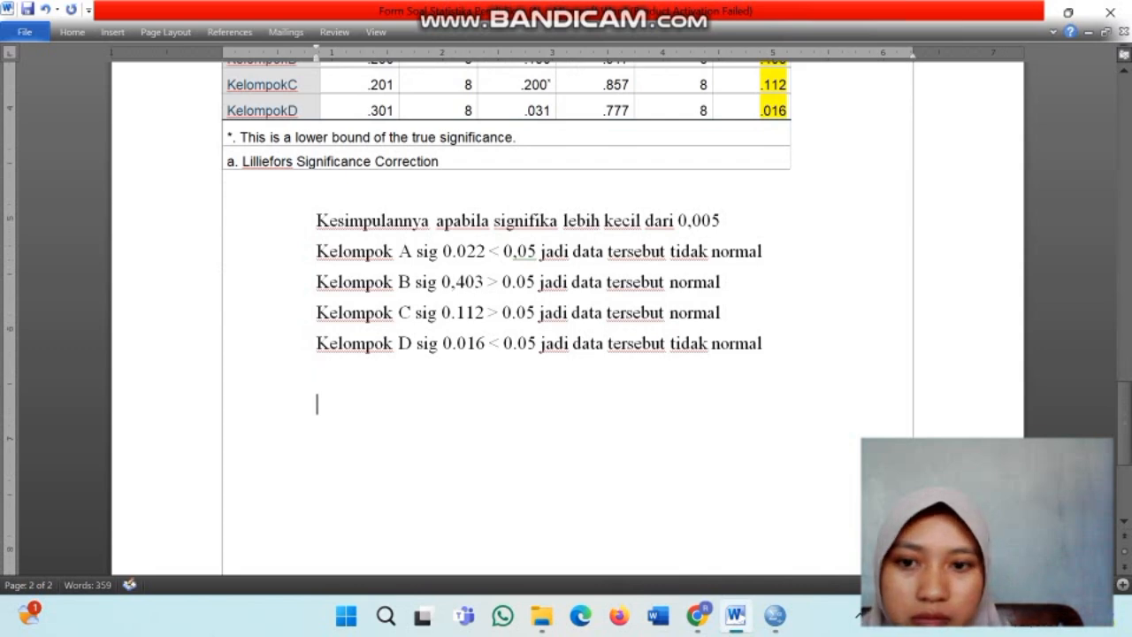
{"action": "key", "text": "ctrl+v"}
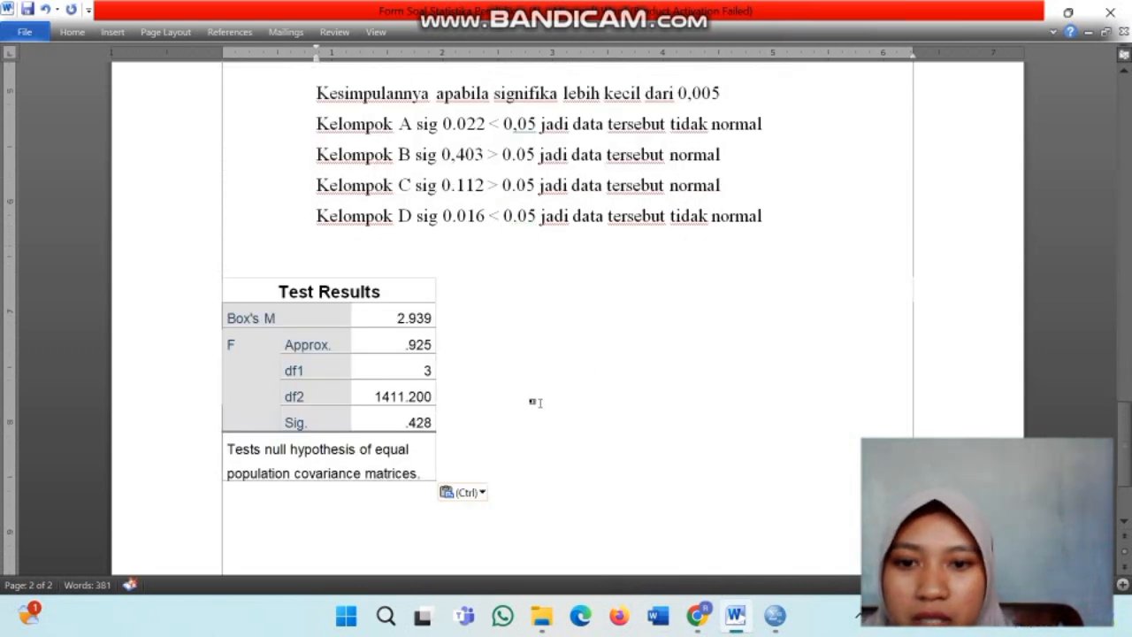
Highlight the Sig. value in the pasted Test Results table in yellow.
{"action": "scroll", "coordinate": [531, 399], "scroll_direction": "down", "scroll_amount": 1}
{"action": "scroll", "coordinate": [380, 399], "scroll_direction": "down", "scroll_amount": 1}
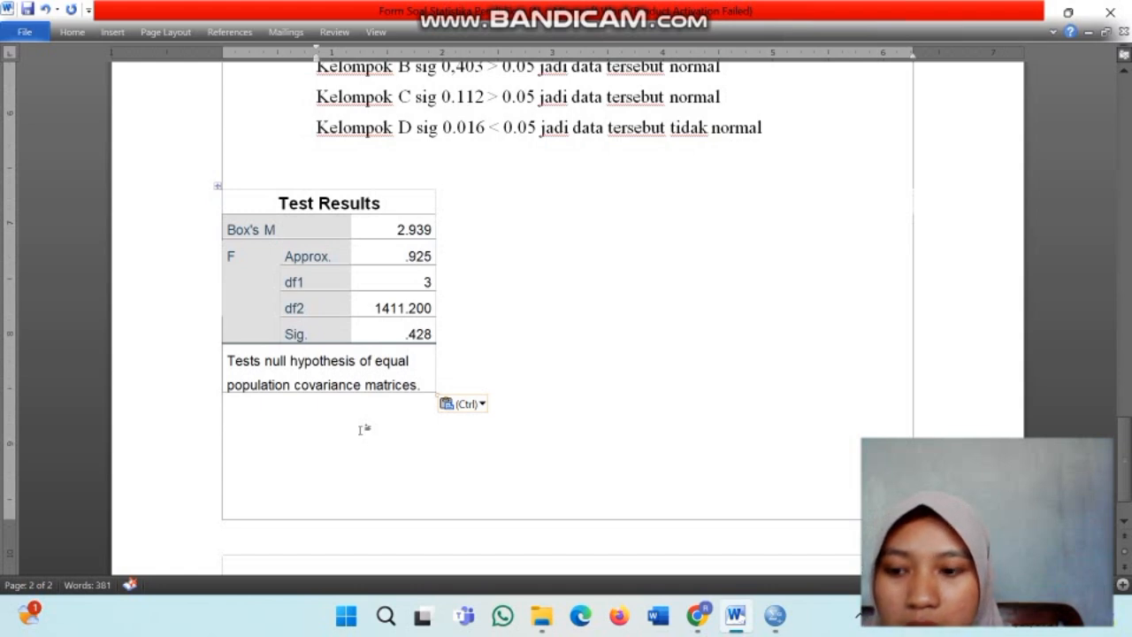
{"action": "left_click_drag", "start_coordinate": [410, 332], "coordinate": [442, 335]}
{"action": "left_click", "coordinate": [422, 334]}
{"action": "left_click", "coordinate": [74, 35]}
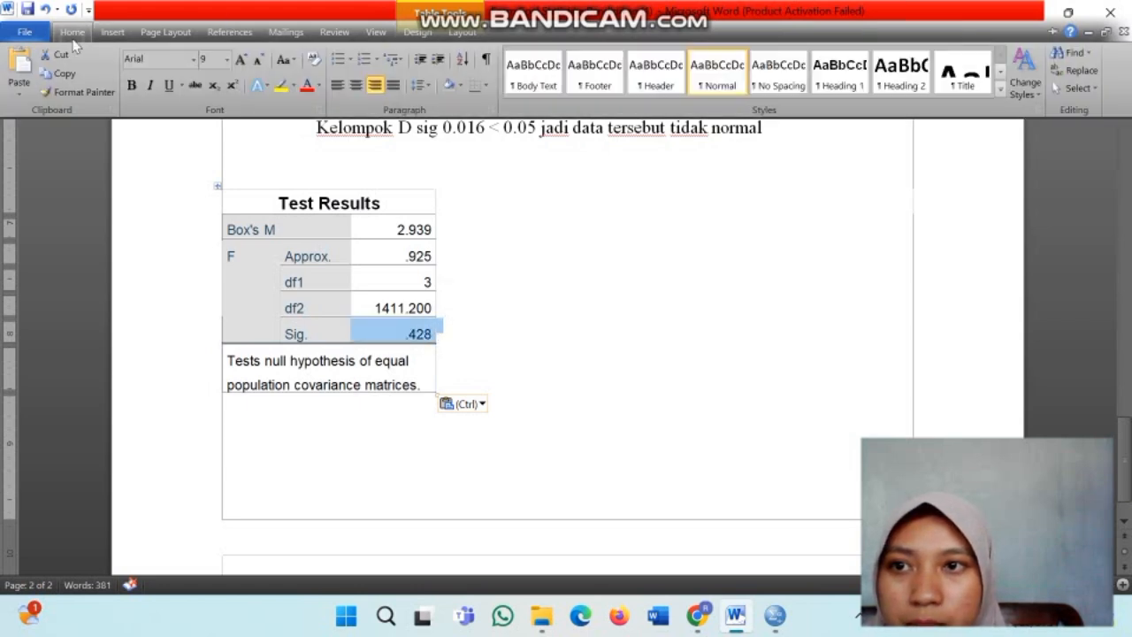
{"action": "left_click", "coordinate": [283, 88]}
{"action": "left_click", "coordinate": [459, 288]}
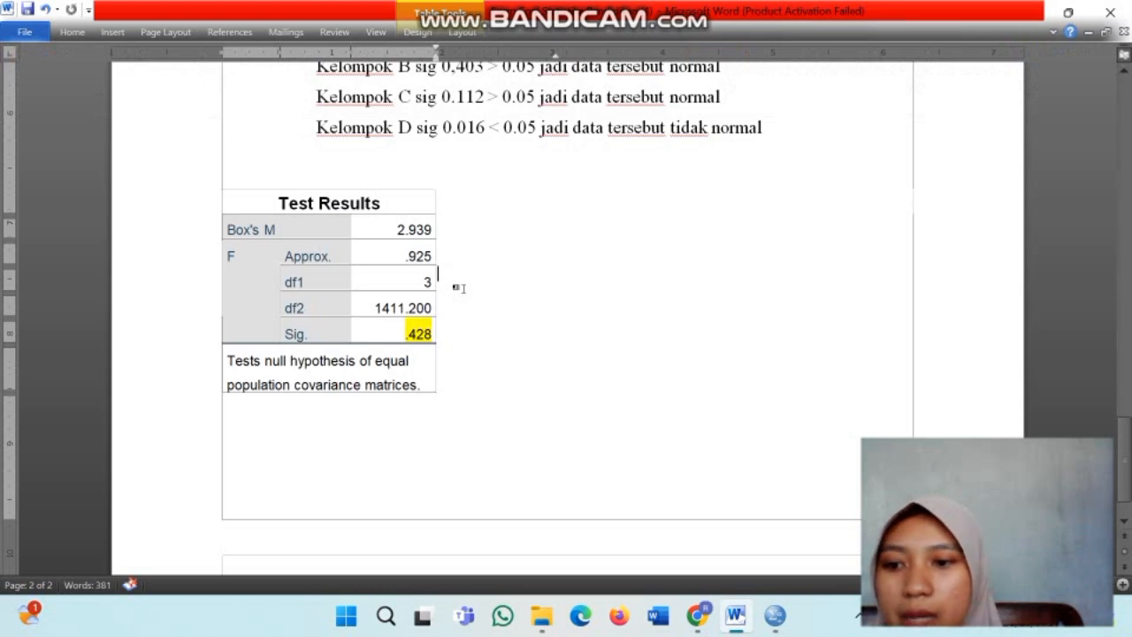
{"action": "left_click", "coordinate": [324, 446]}
{"action": "type", "text": "si"}
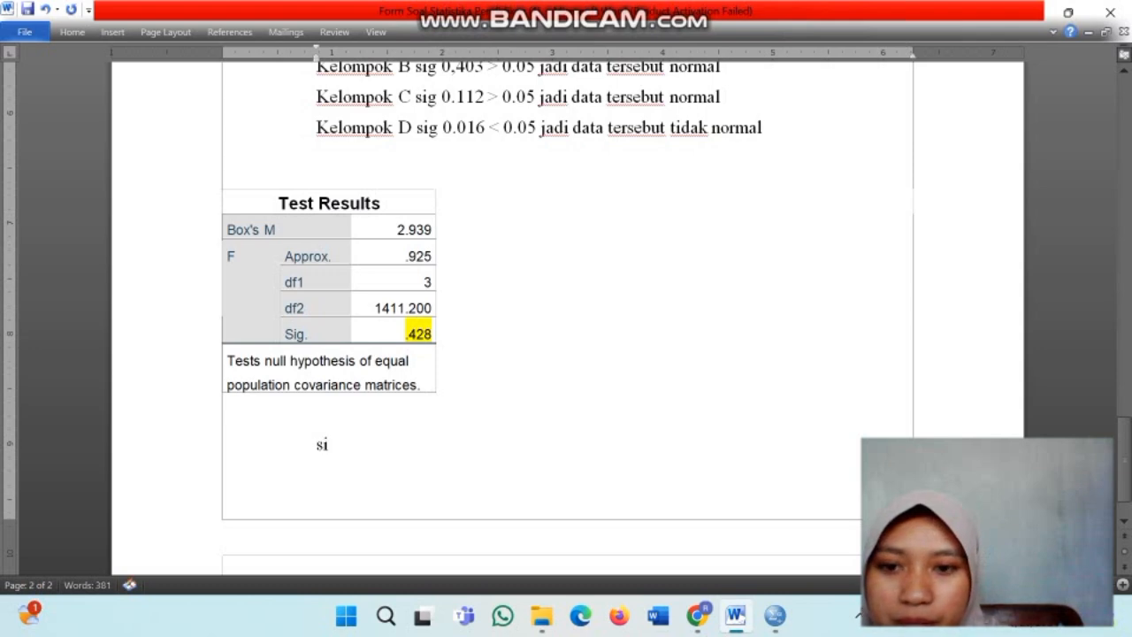
{"action": "key", "text": "BackSpace"}
{"action": "key", "text": "BackSpace"}
{"action": "key", "text": "BackSpace"}
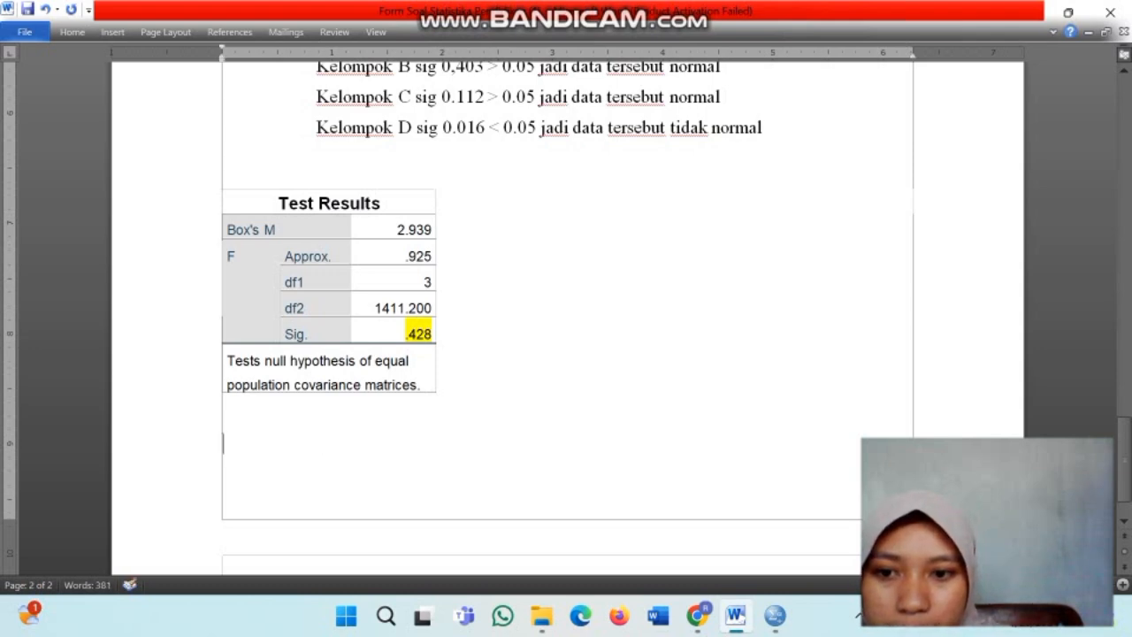
Begin the homogeneity conclusion below the Test Results table with "Sig 0.428> 0.05".
{"action": "key", "text": "alt+Tab"}
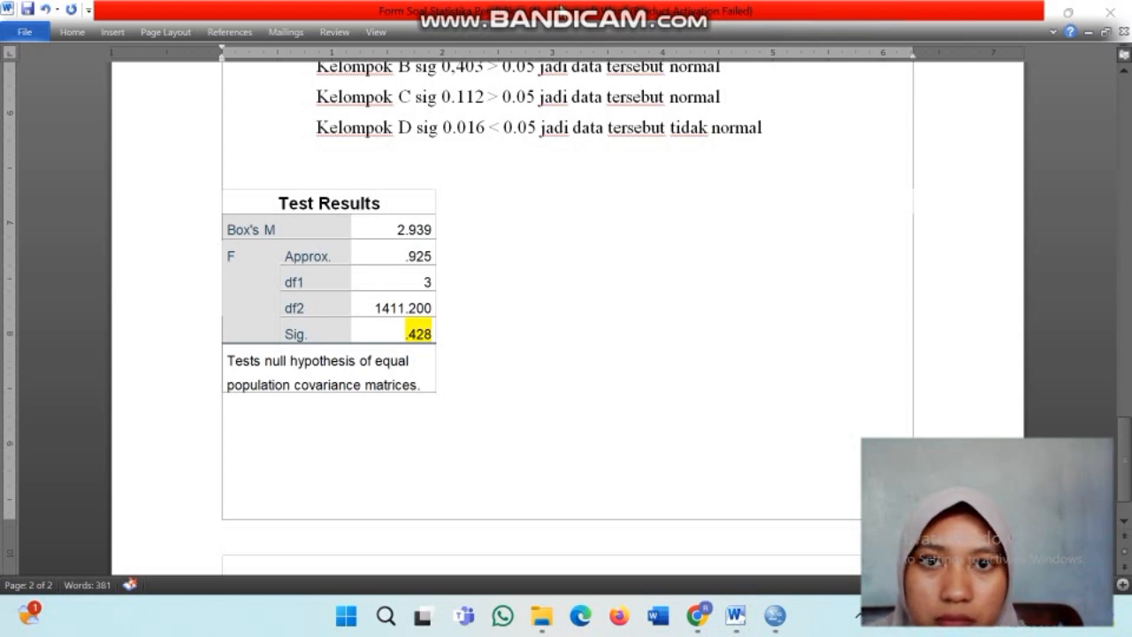
{"action": "scroll", "coordinate": [606, 115], "scroll_direction": "down", "scroll_amount": 2}
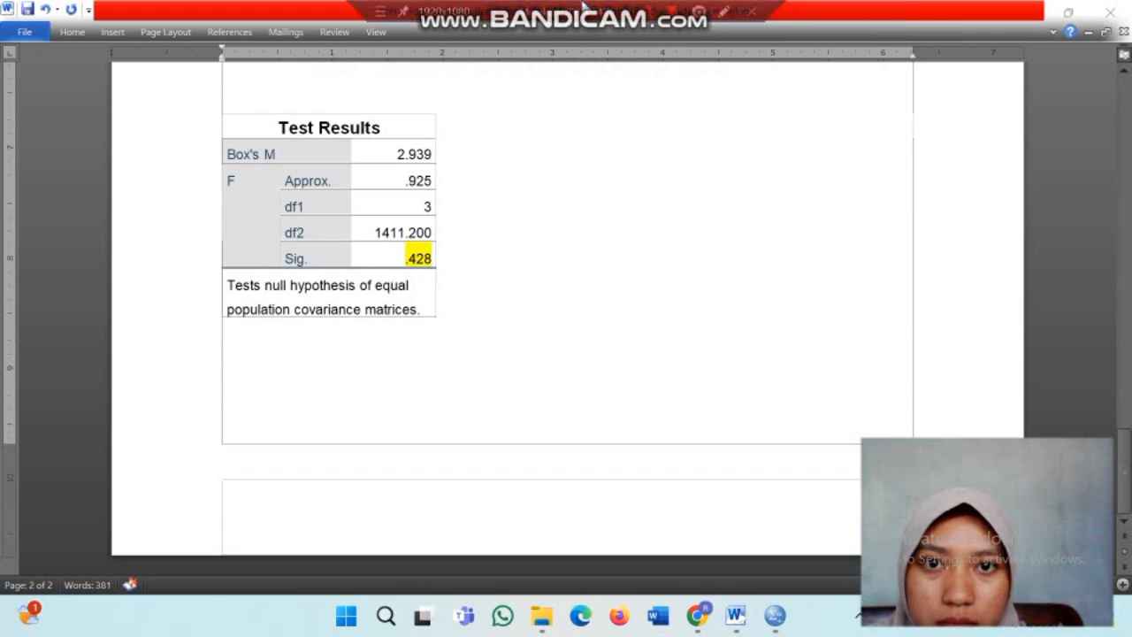
{"action": "left_click", "coordinate": [339, 341]}
{"action": "type", "text": "sig"}
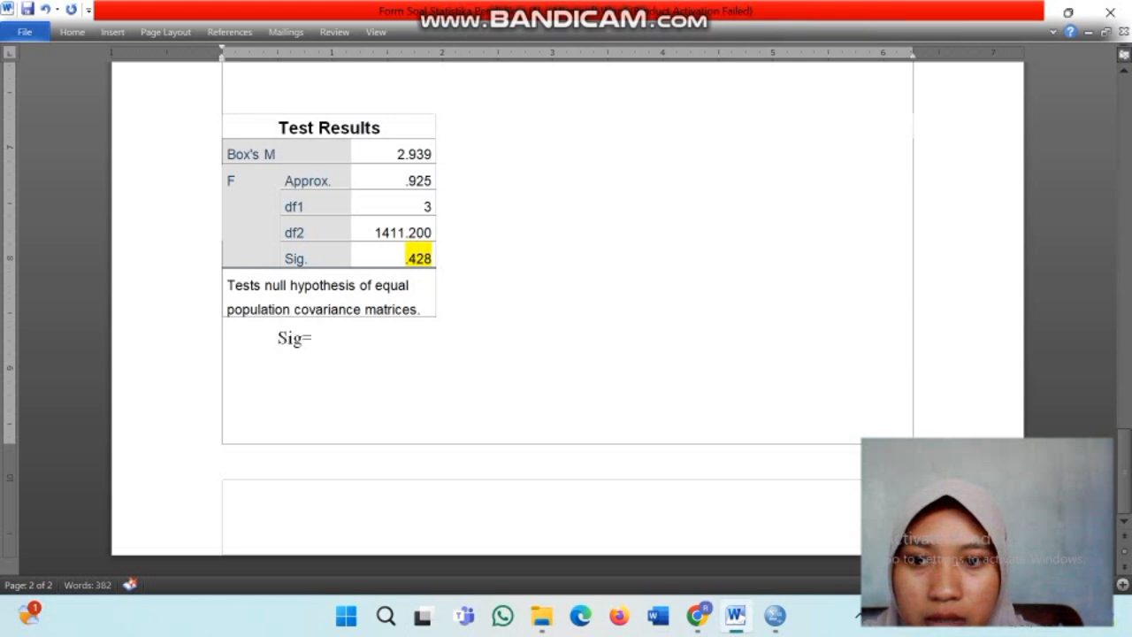
{"action": "key", "text": "BackSpace"}
{"action": "type", "text": "0.4"}
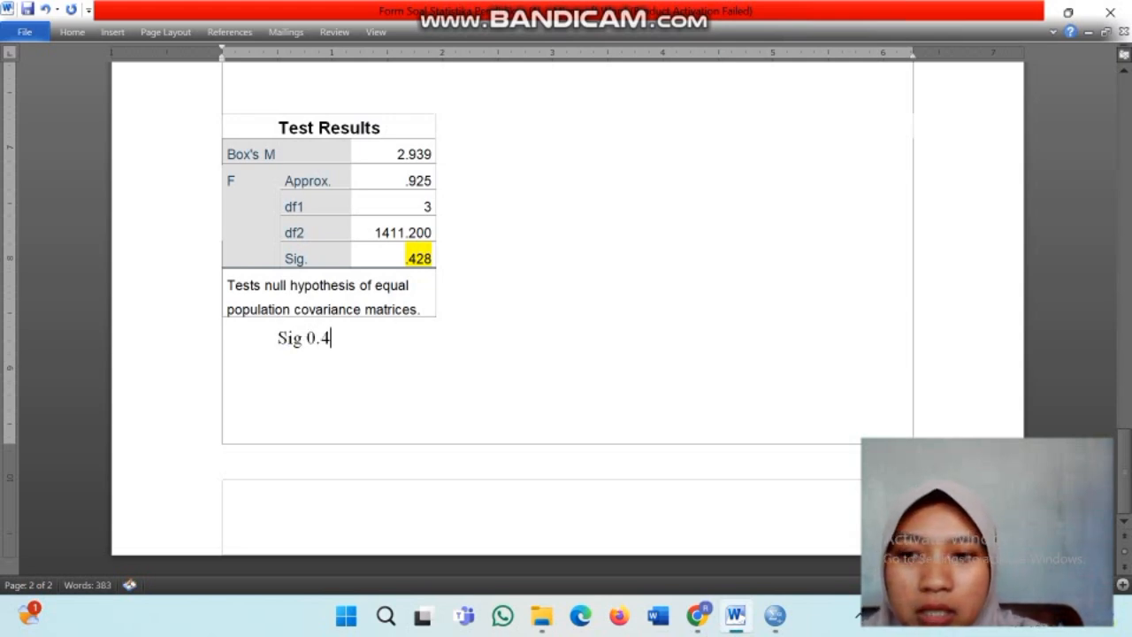
{"action": "type", "text": "28>"}
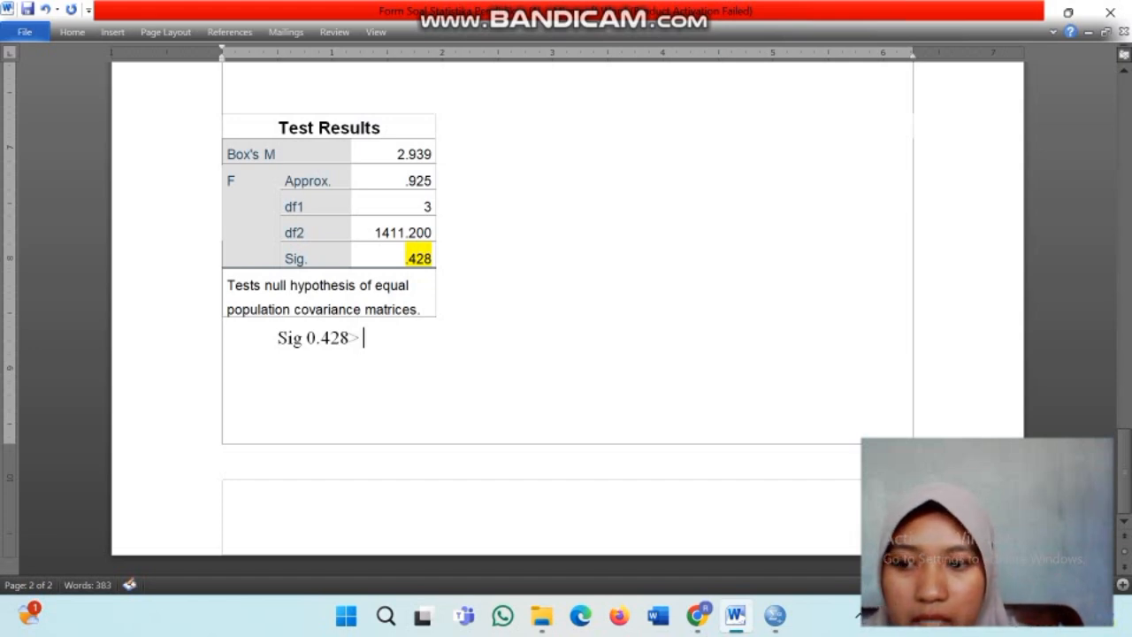
{"action": "type", "text": "0.05"}
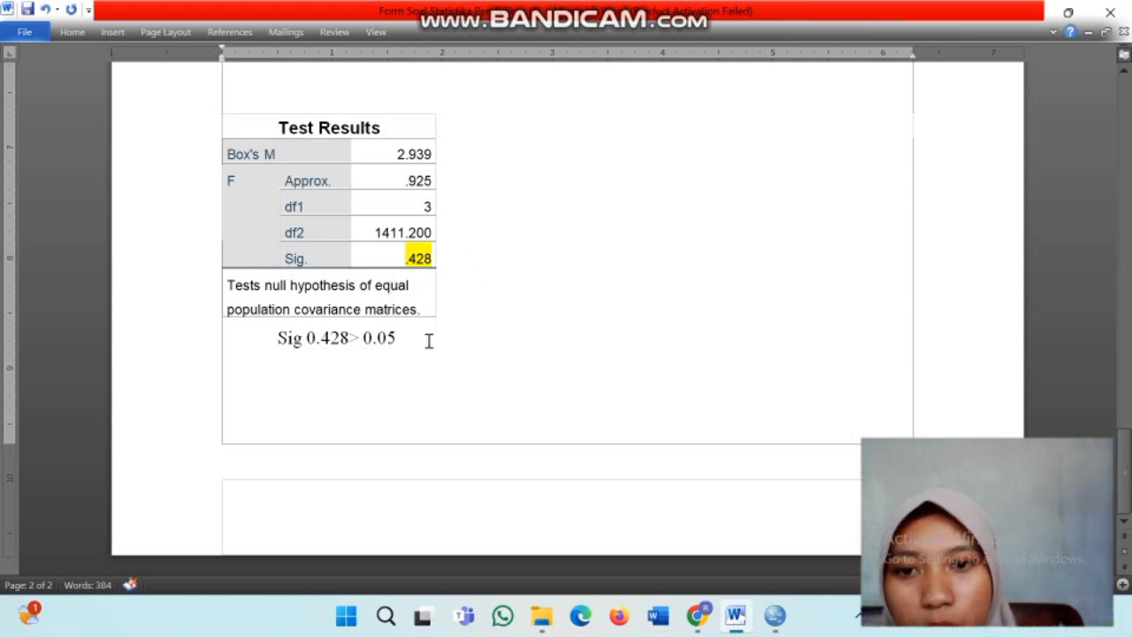
Complete the homogeneity conclusion line with "sehingga data ini dikatakan homogenitas".
{"action": "type", "text": "d"}
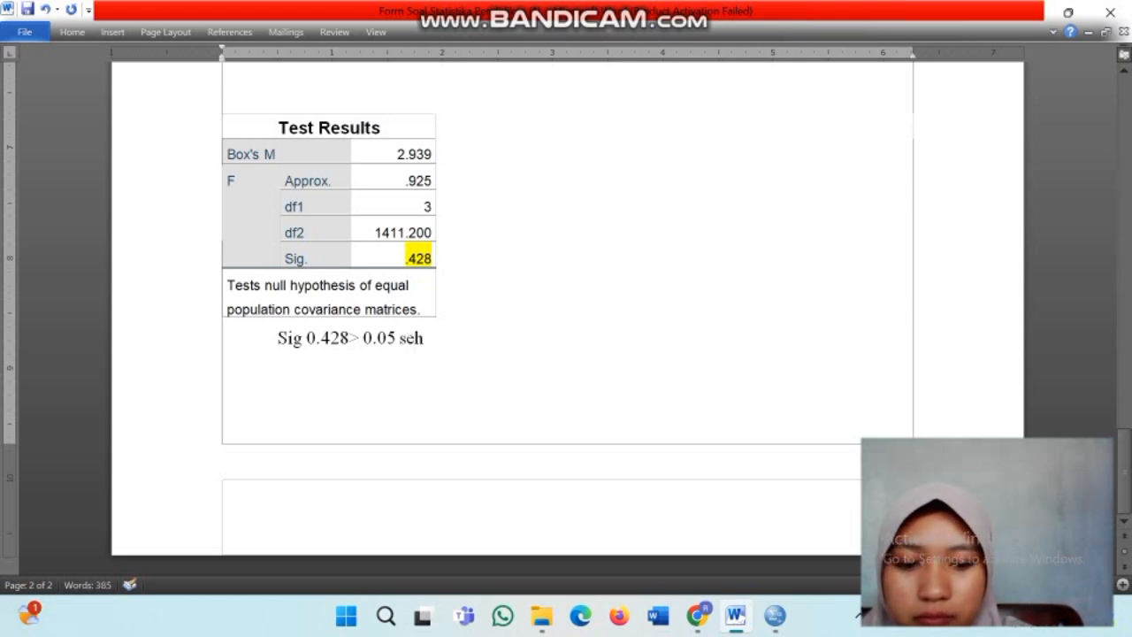
{"action": "type", "text": "ehingga"}
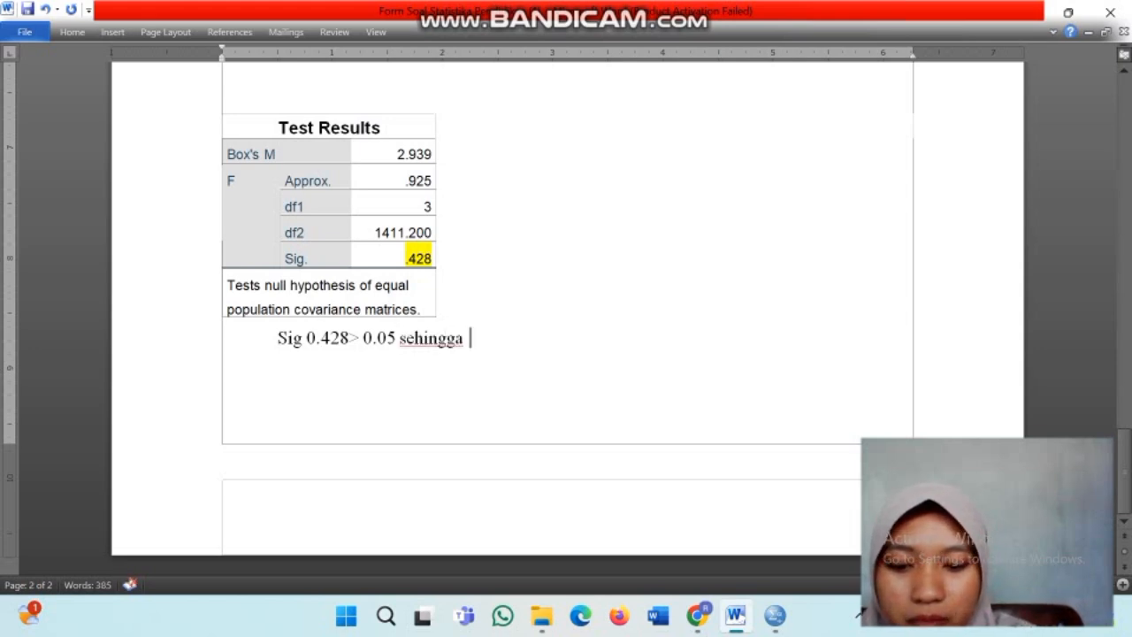
{"action": "type", "text": " data ini"}
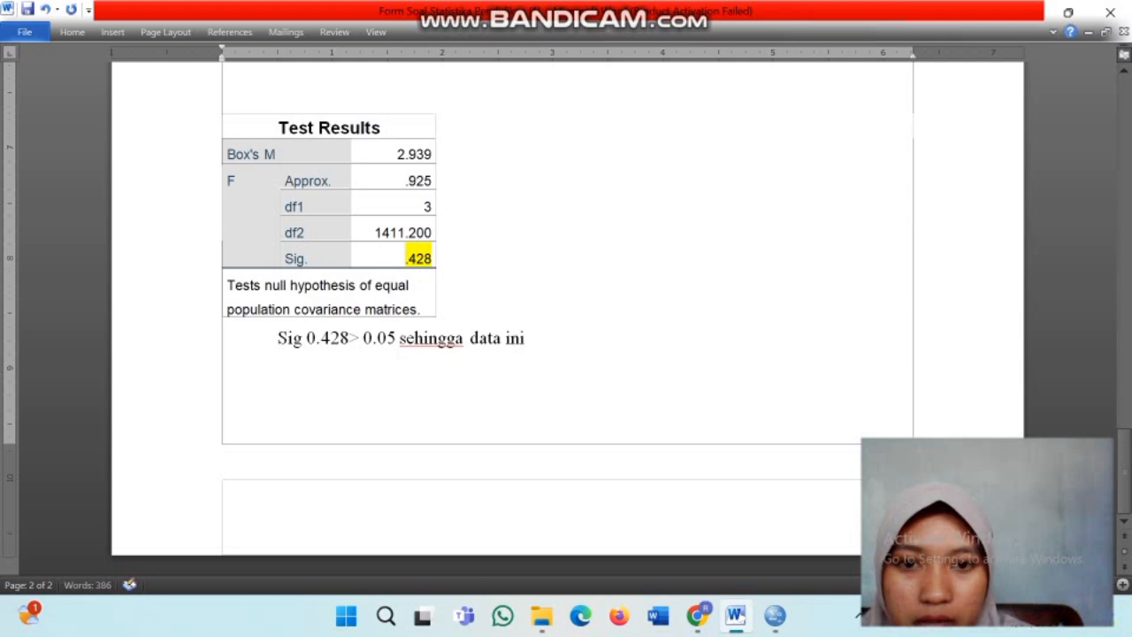
{"action": "type", "text": " dikatakan "}
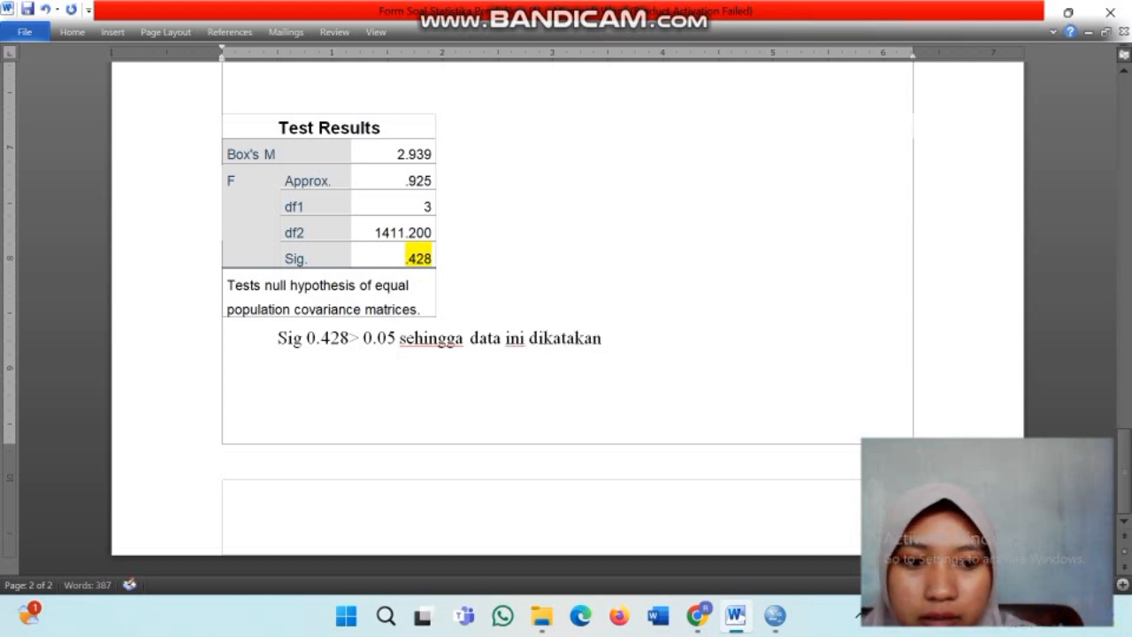
{"action": "type", "text": "homo"}
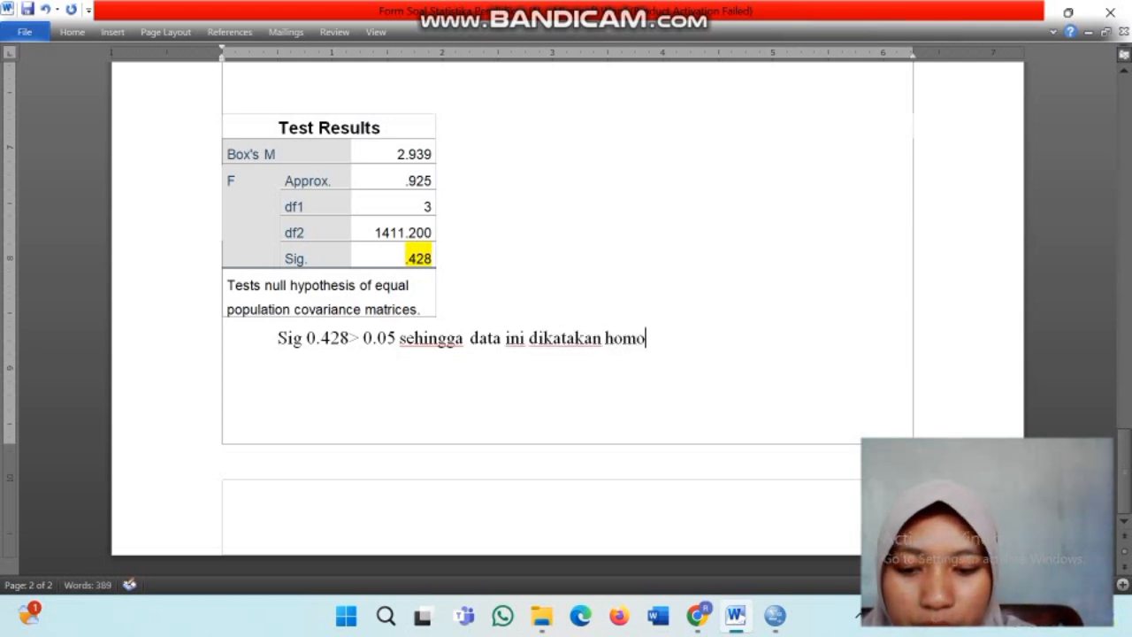
{"action": "type", "text": "geny"}
{"action": "key", "text": "BackSpace"}
{"action": "key", "text": "BackSpace"}
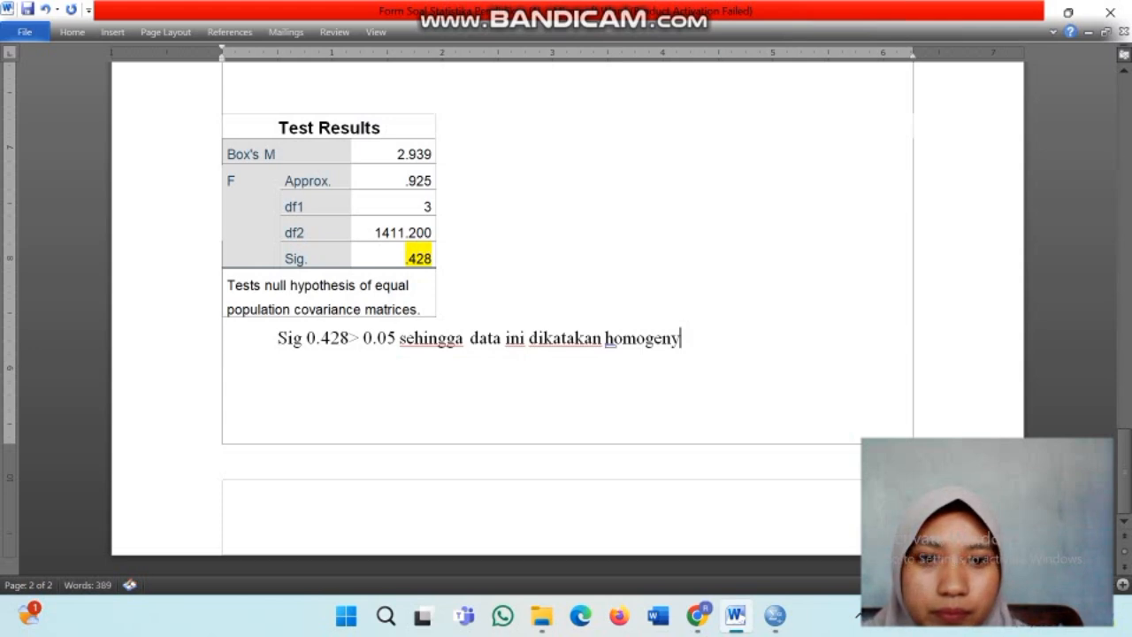
{"action": "type", "text": "itas"}
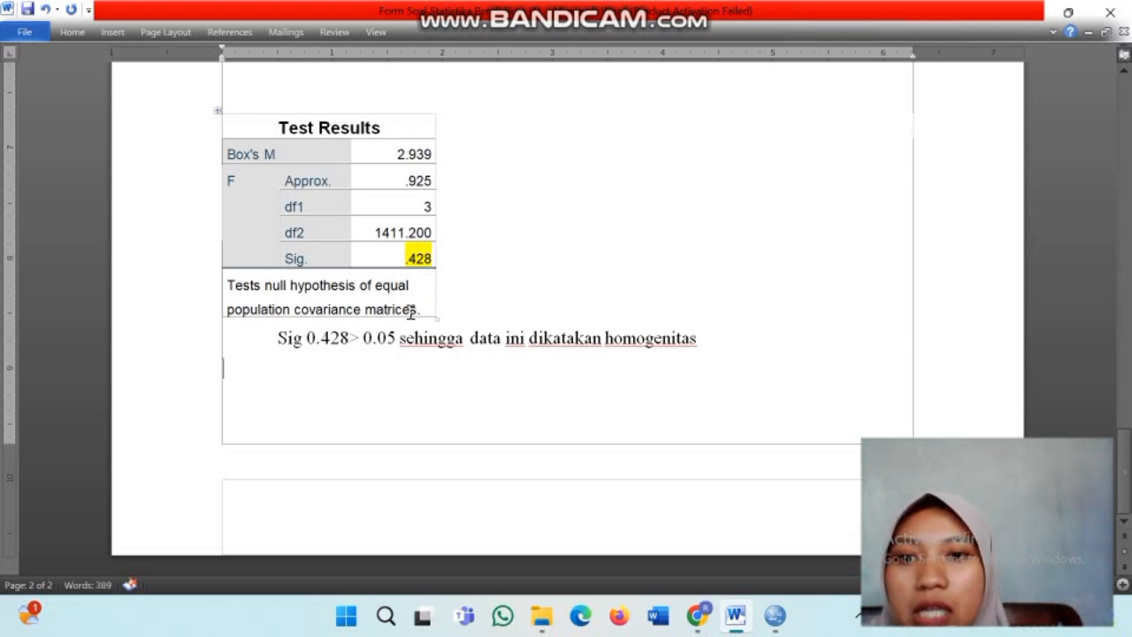
Review the answer section, covering the Tests of Normality table, the group conclusions and the homogeneity result.
{"action": "scroll", "coordinate": [411, 311], "scroll_direction": "up", "scroll_amount": 3}
{"action": "scroll", "coordinate": [399, 252], "scroll_direction": "up", "scroll_amount": 5}
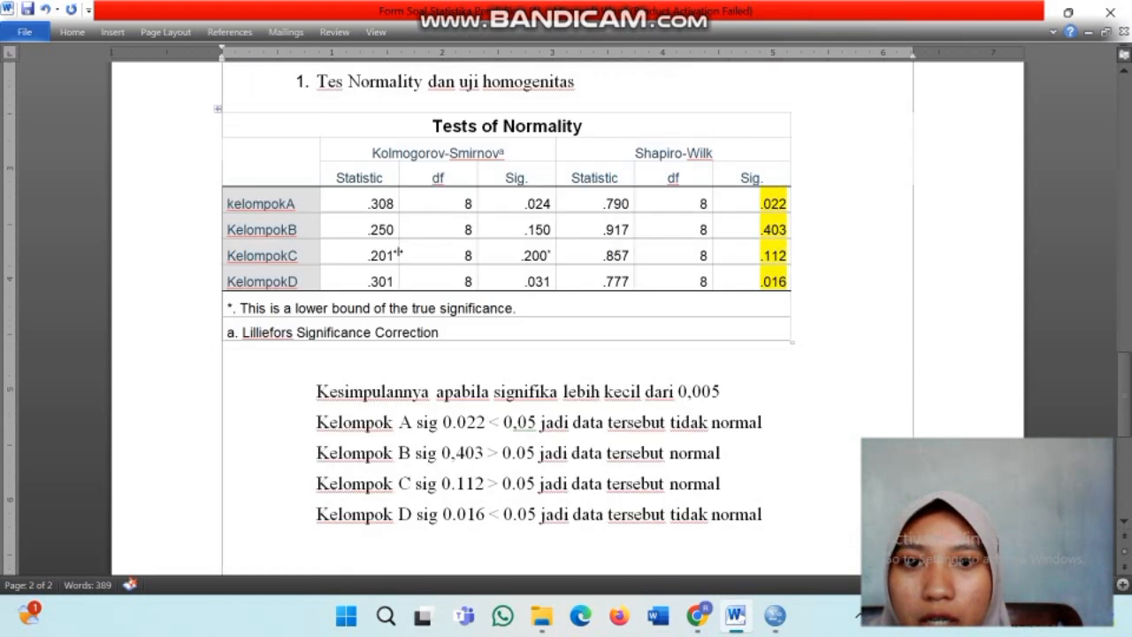
{"action": "scroll", "coordinate": [393, 248], "scroll_direction": "down", "scroll_amount": 2}
{"action": "scroll", "coordinate": [425, 230], "scroll_direction": "up", "scroll_amount": 5}
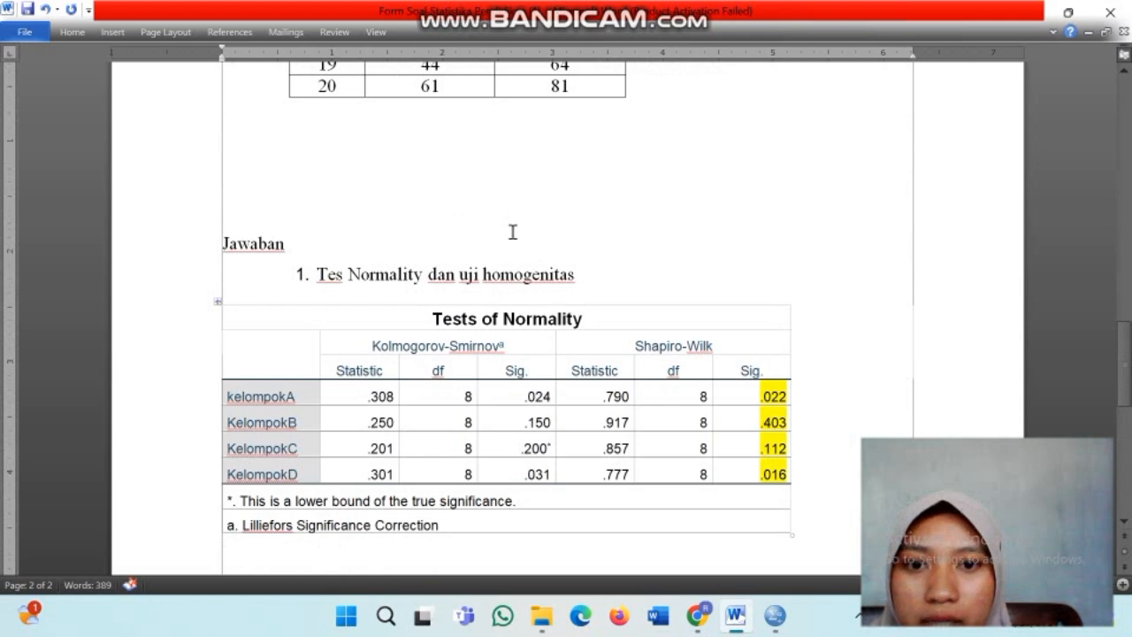
{"action": "scroll", "coordinate": [543, 258], "scroll_direction": "down", "scroll_amount": 1}
{"action": "scroll", "coordinate": [543, 263], "scroll_direction": "down", "scroll_amount": 12}
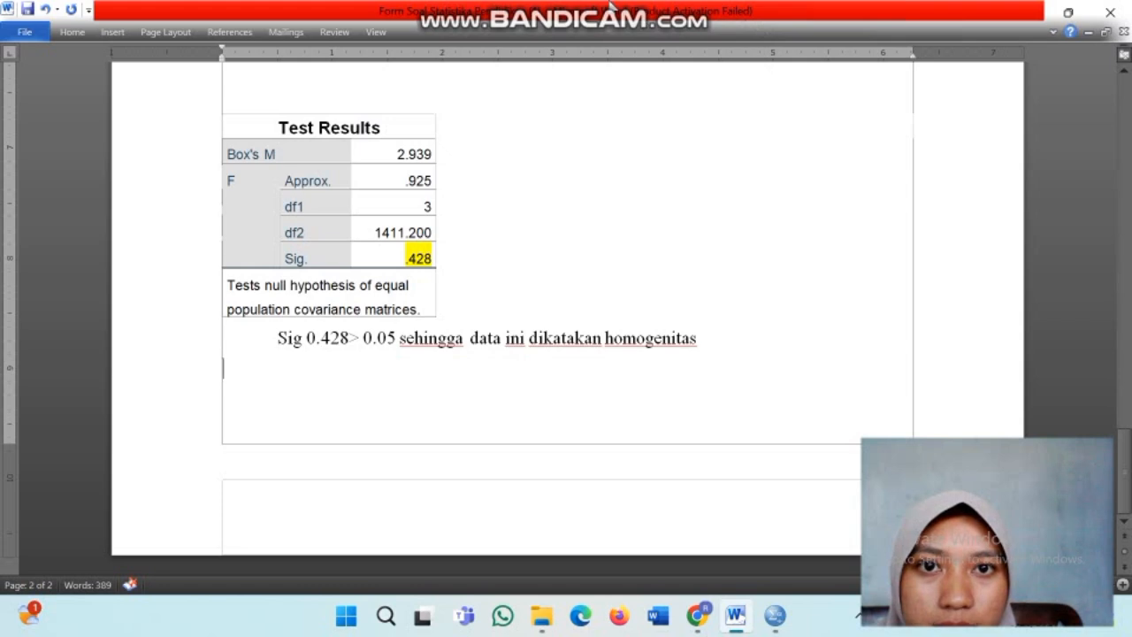
{"action": "mouse_move", "coordinate": [610, 8]}
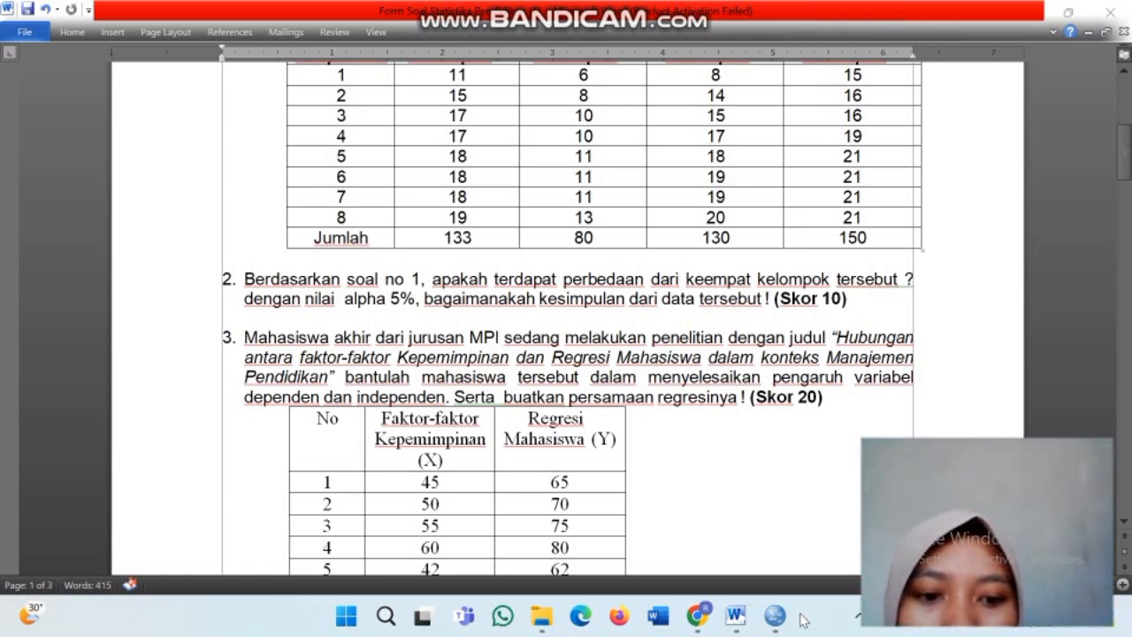
Switch to the SPSS data set containing the four groups and open the One-Way ANOVA setup.
{"action": "mouse_move", "coordinate": [785, 624]}
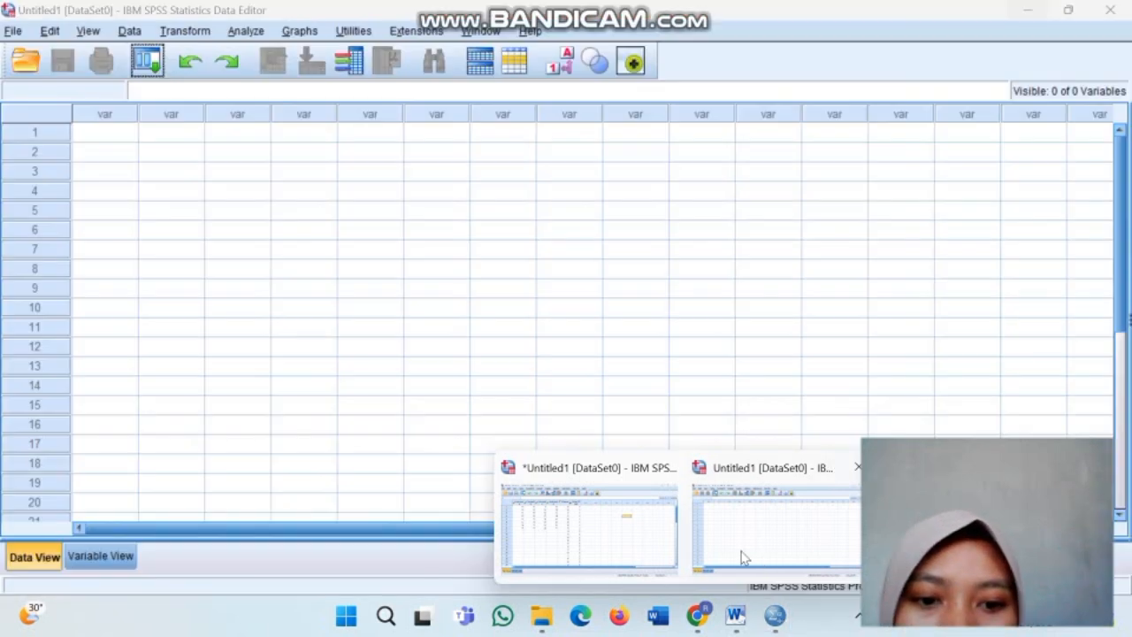
{"action": "mouse_move", "coordinate": [668, 552]}
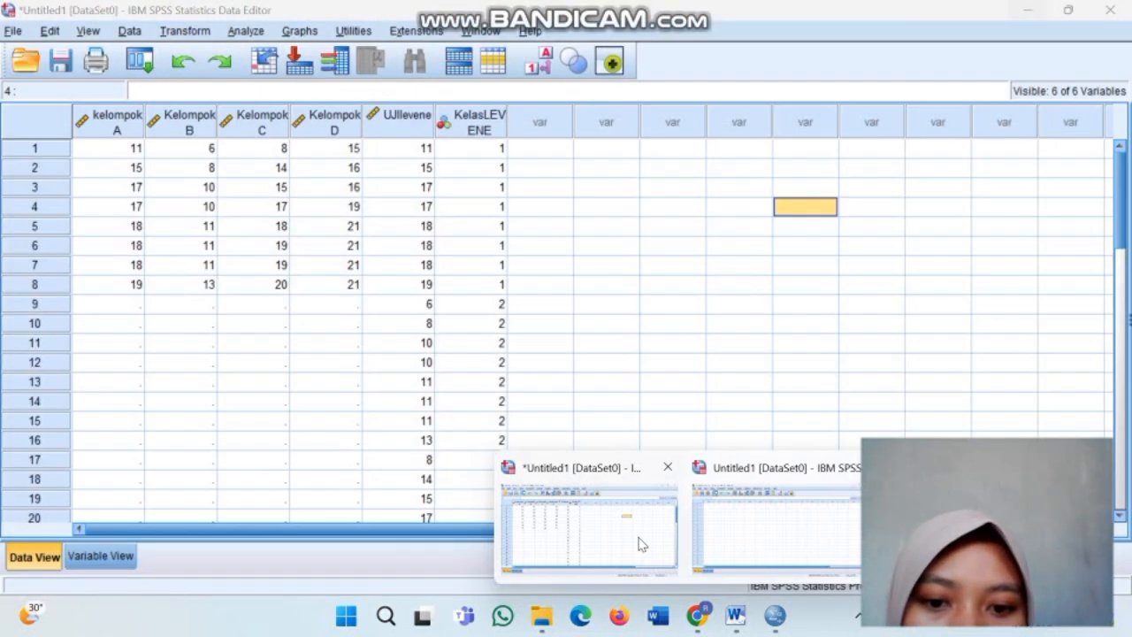
{"action": "left_click", "coordinate": [619, 477]}
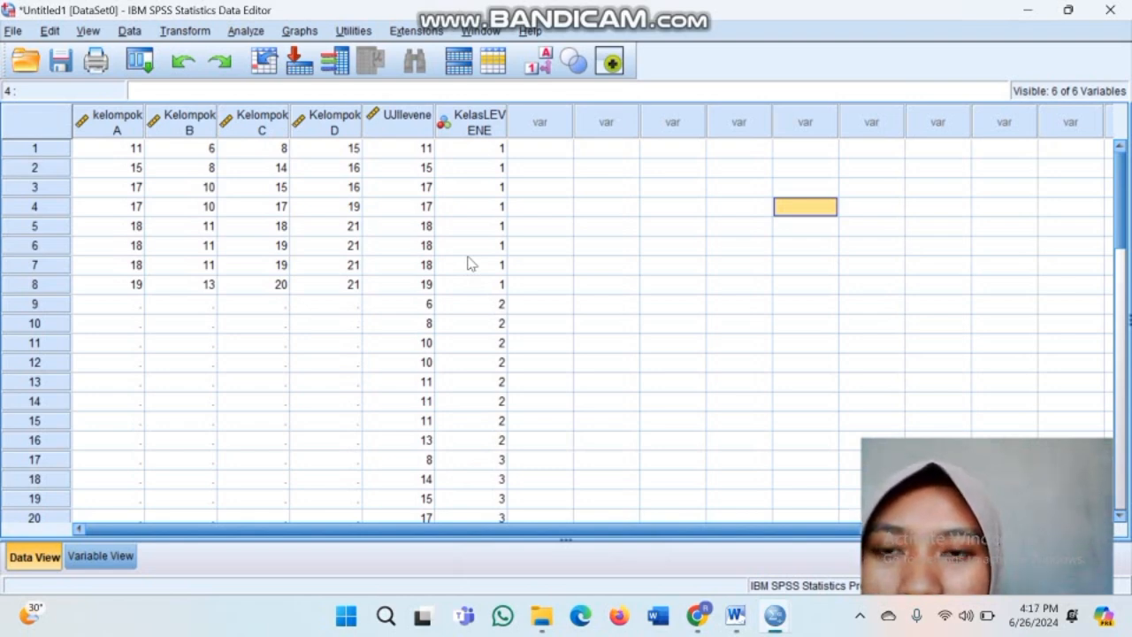
{"action": "left_click", "coordinate": [246, 33]}
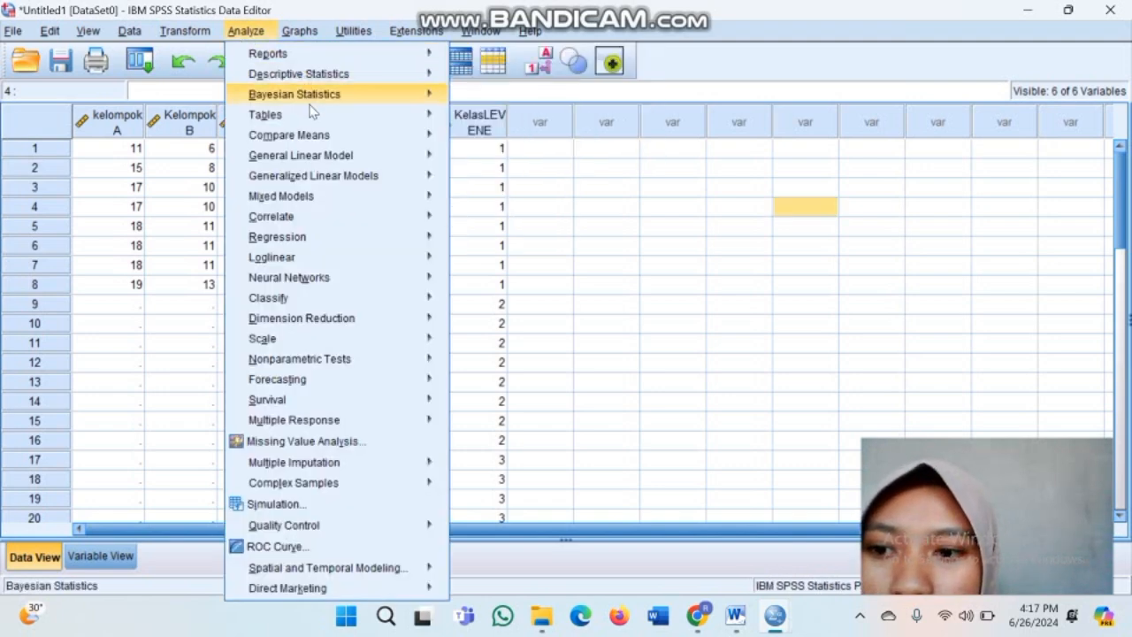
{"action": "mouse_move", "coordinate": [355, 138]}
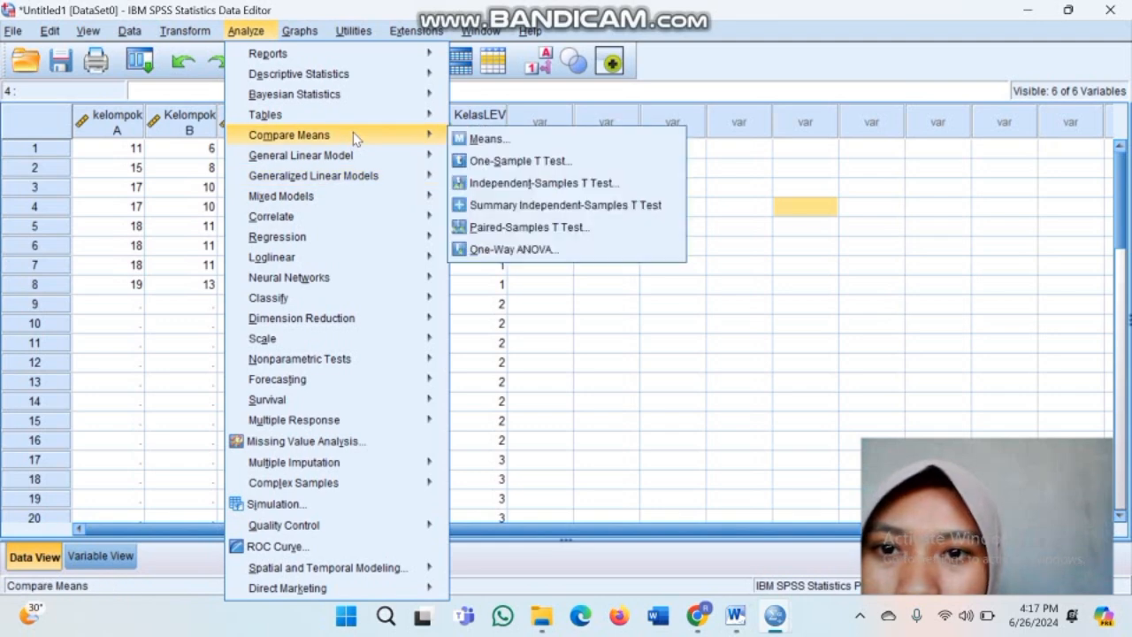
{"action": "left_click", "coordinate": [548, 251]}
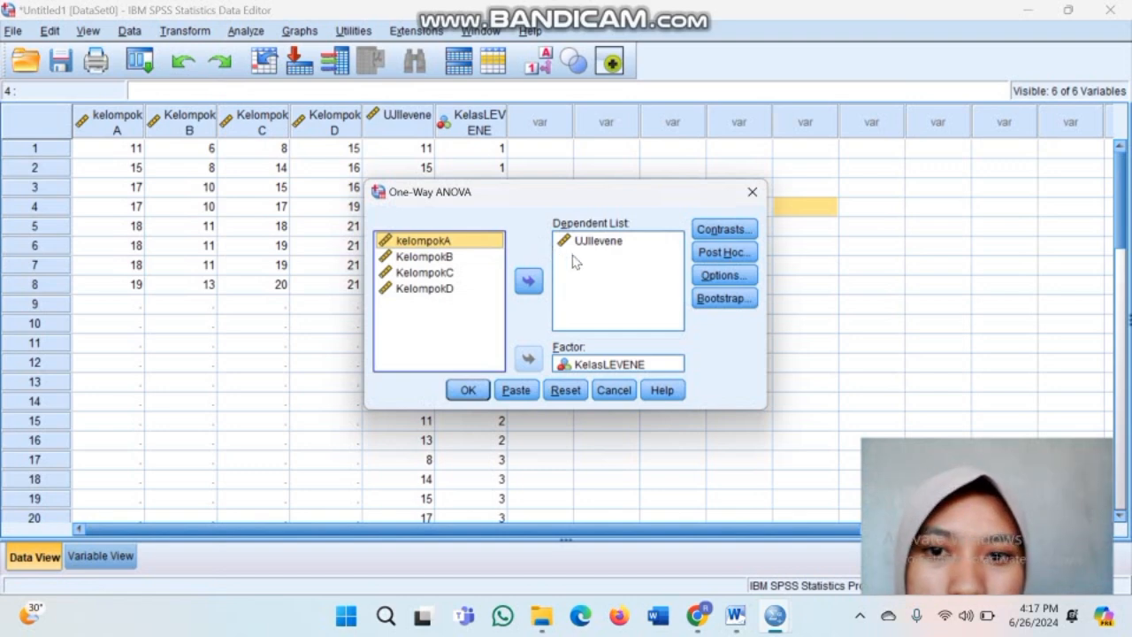
Clear the One-Way ANOVA variables and reassign UJIlevene as the dependent variable and KelasLEVENE as the factor.
{"action": "left_click", "coordinate": [583, 244]}
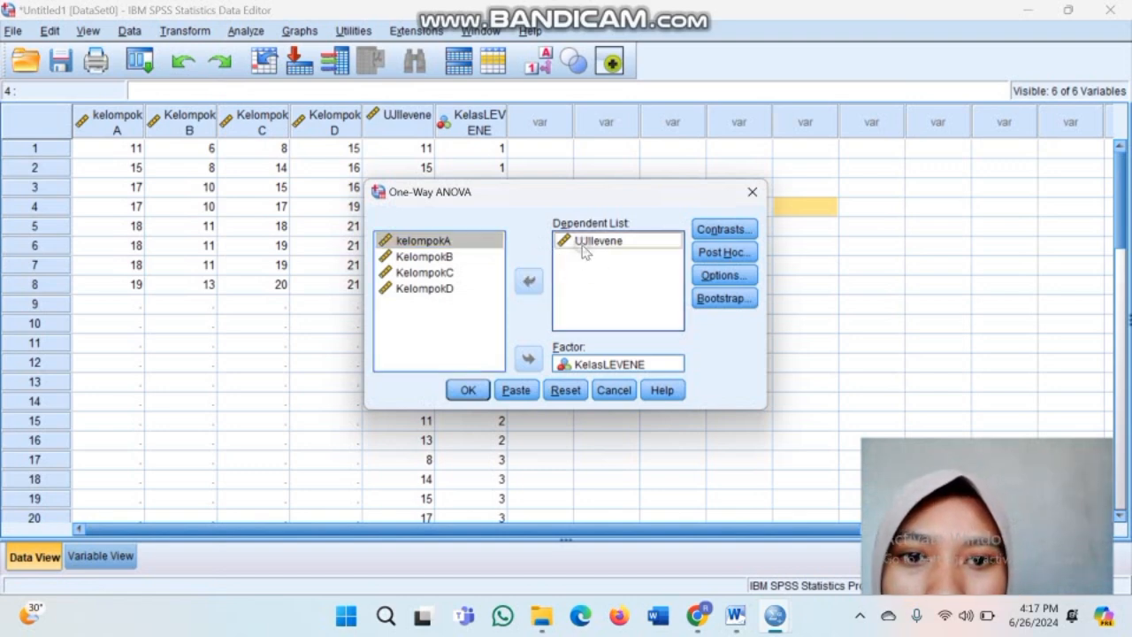
{"action": "left_click", "coordinate": [530, 285]}
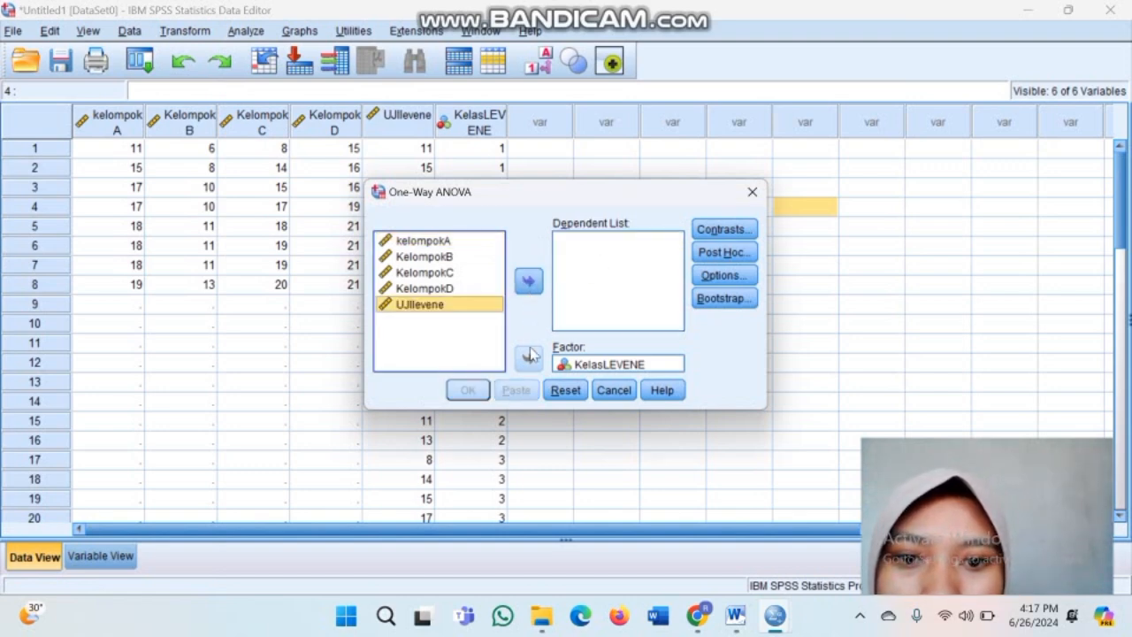
{"action": "left_click", "coordinate": [576, 363]}
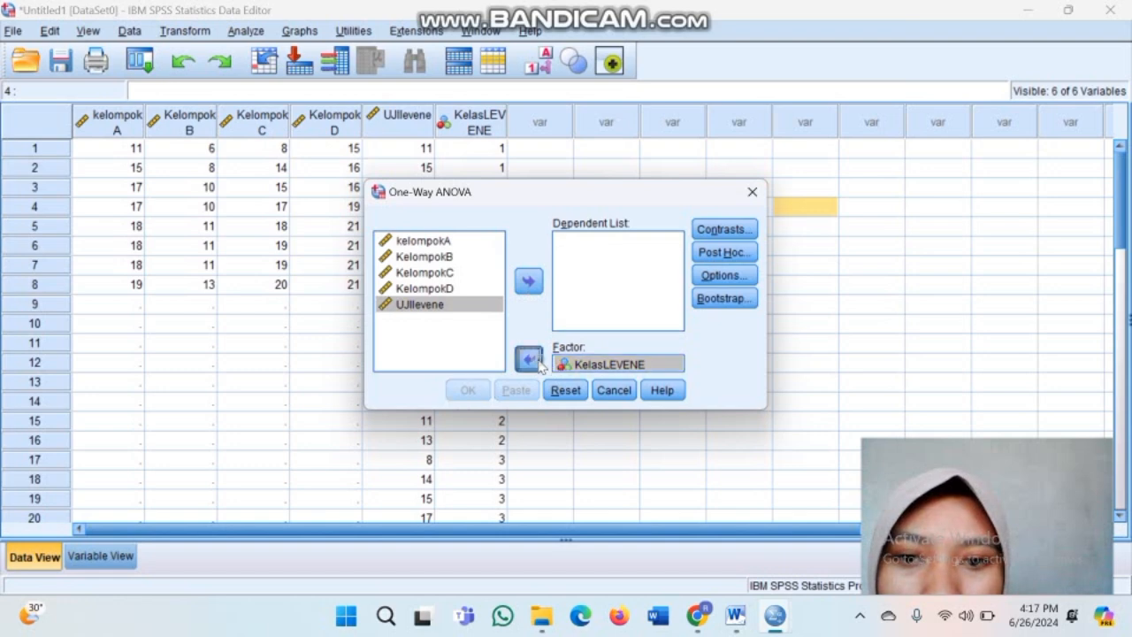
{"action": "left_click", "coordinate": [528, 358]}
{"action": "left_click", "coordinate": [447, 306]}
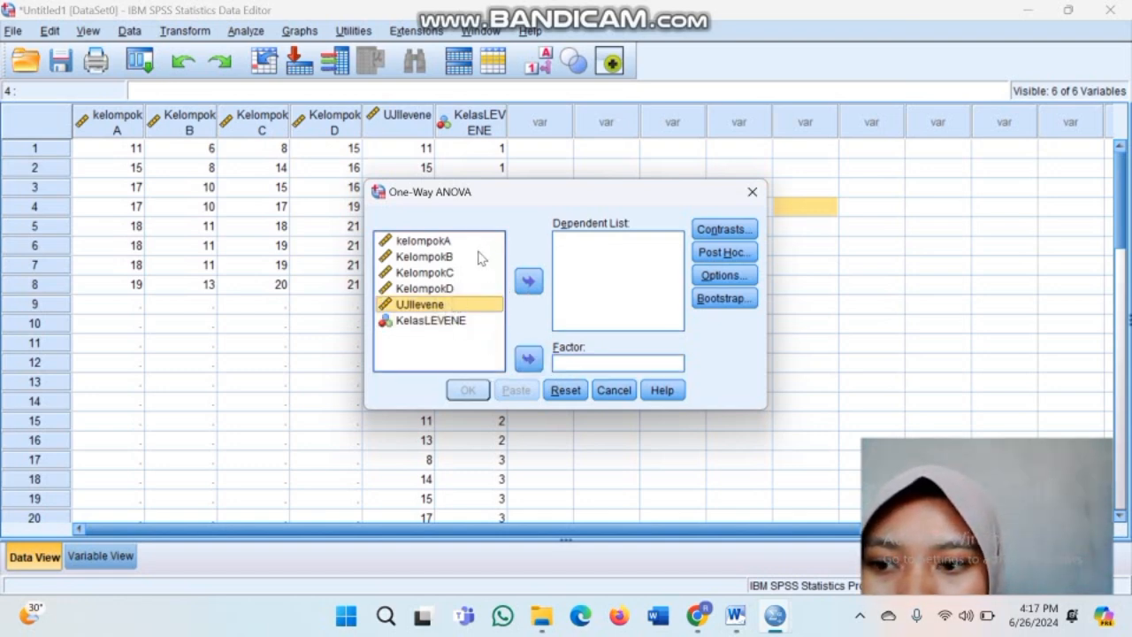
{"action": "left_click", "coordinate": [528, 281]}
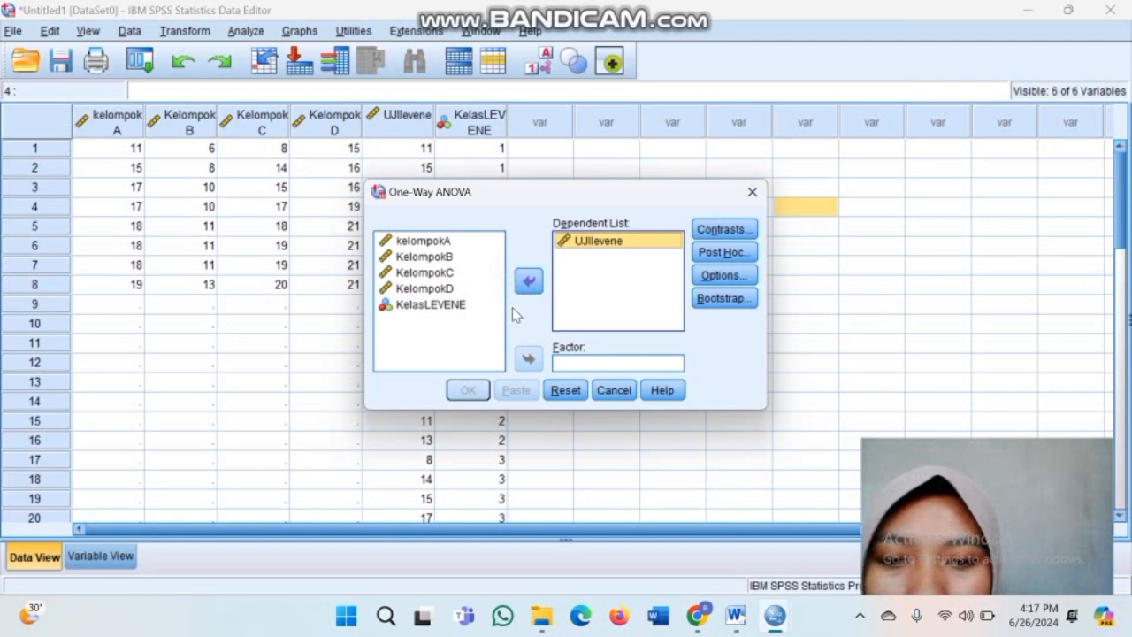
{"action": "left_click", "coordinate": [460, 306]}
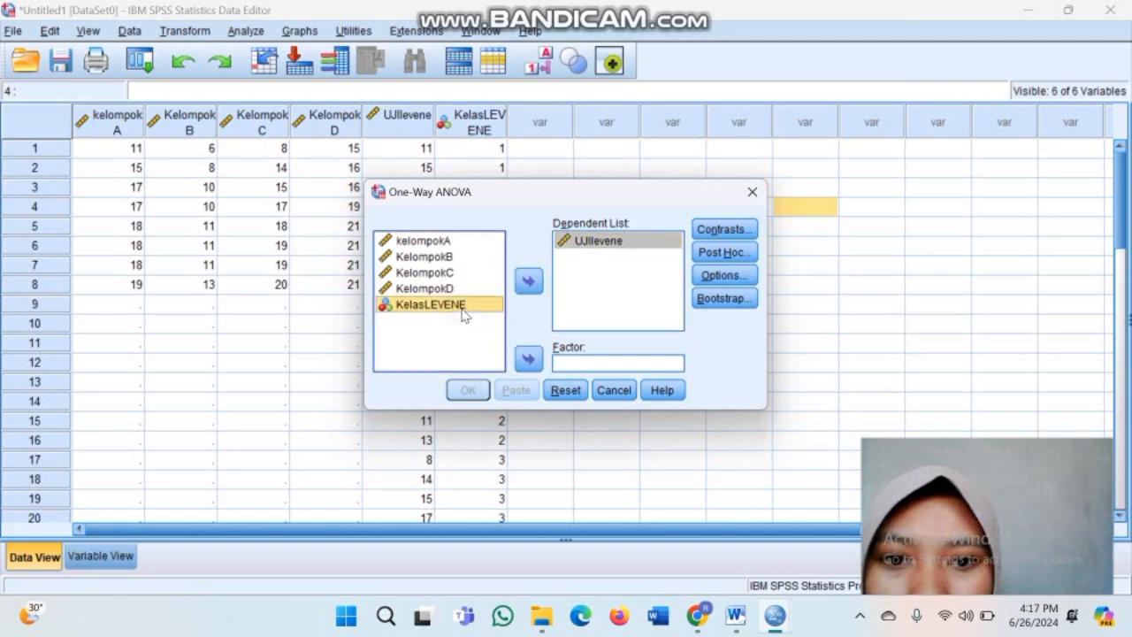
{"action": "left_click", "coordinate": [528, 358]}
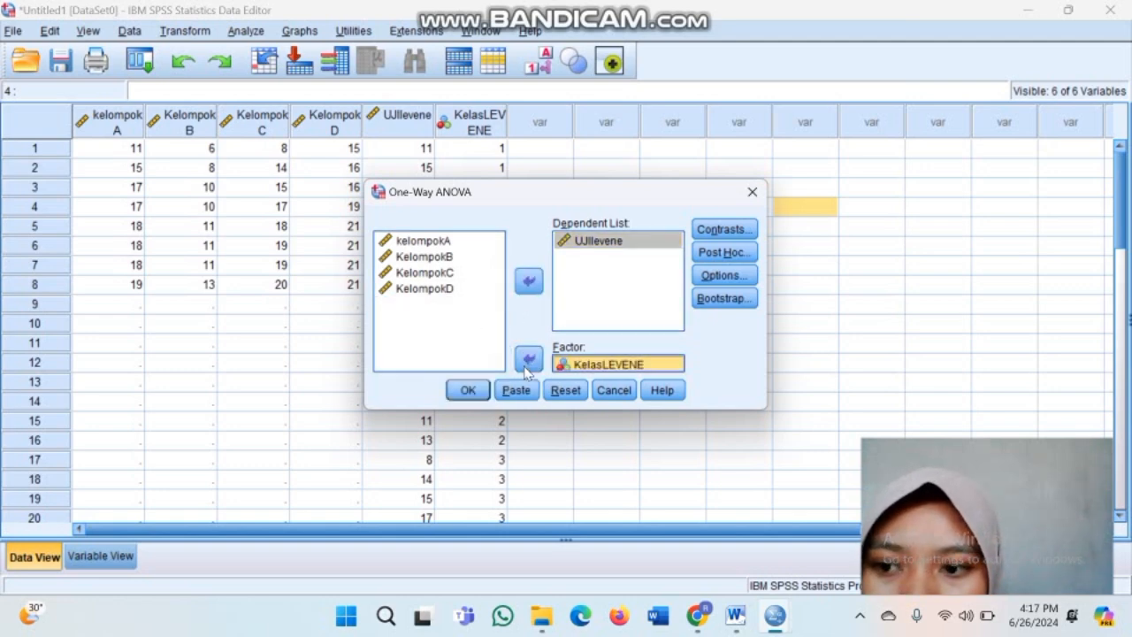
Use the Scheffe post hoc test at a 0.05 significance level and run the One-Way ANOVA.
{"action": "left_click", "coordinate": [725, 254]}
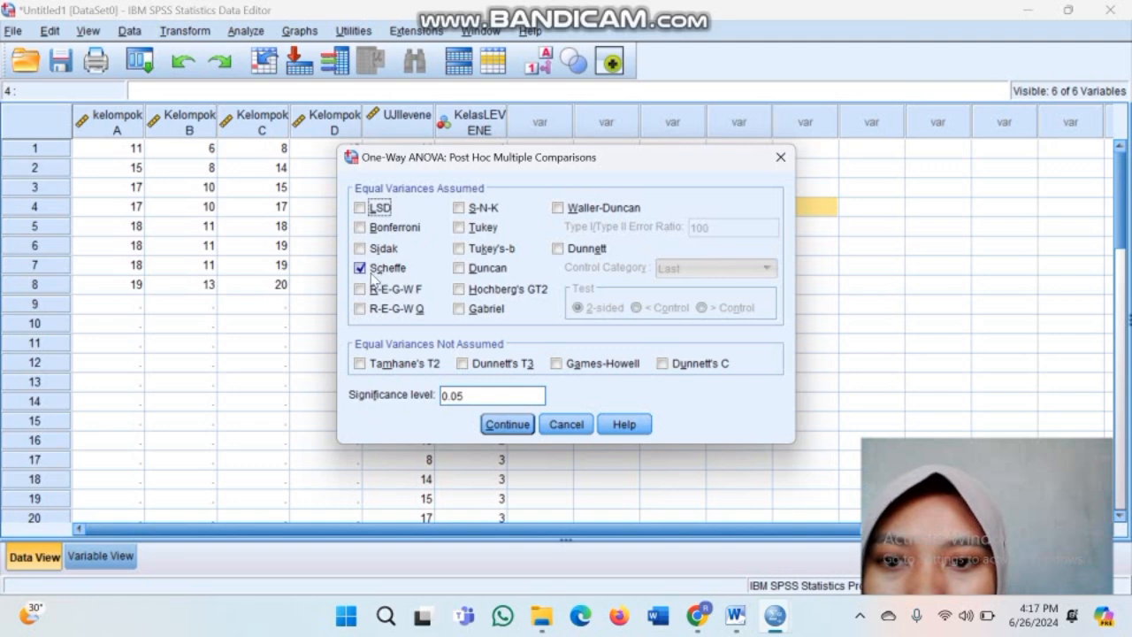
{"action": "left_click", "coordinate": [365, 269]}
{"action": "left_click", "coordinate": [360, 270]}
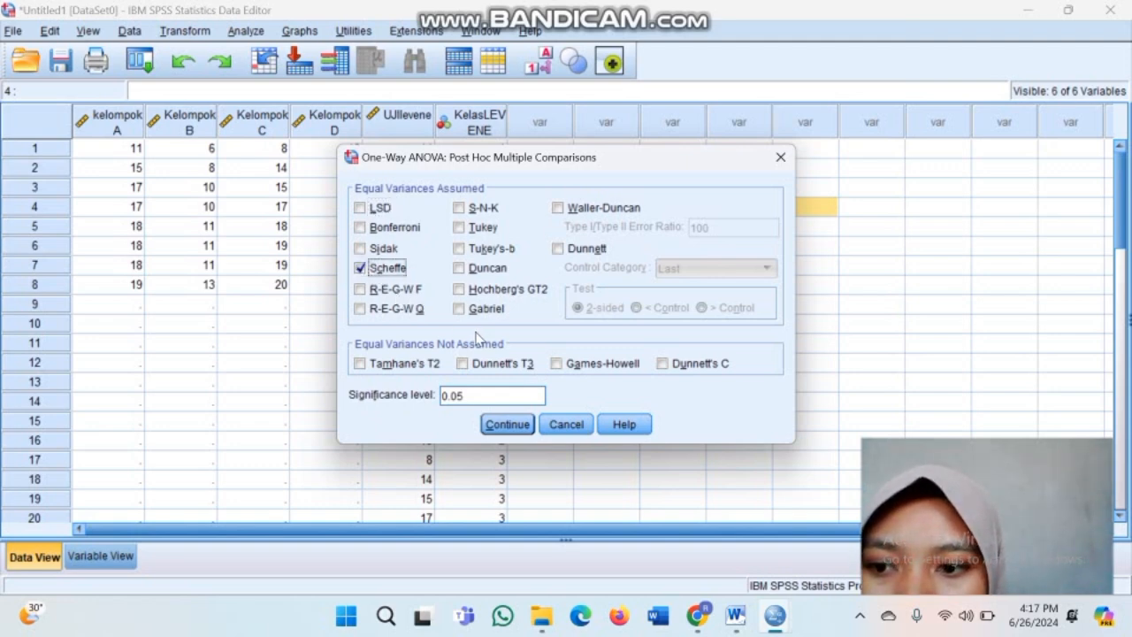
{"action": "left_click", "coordinate": [474, 402]}
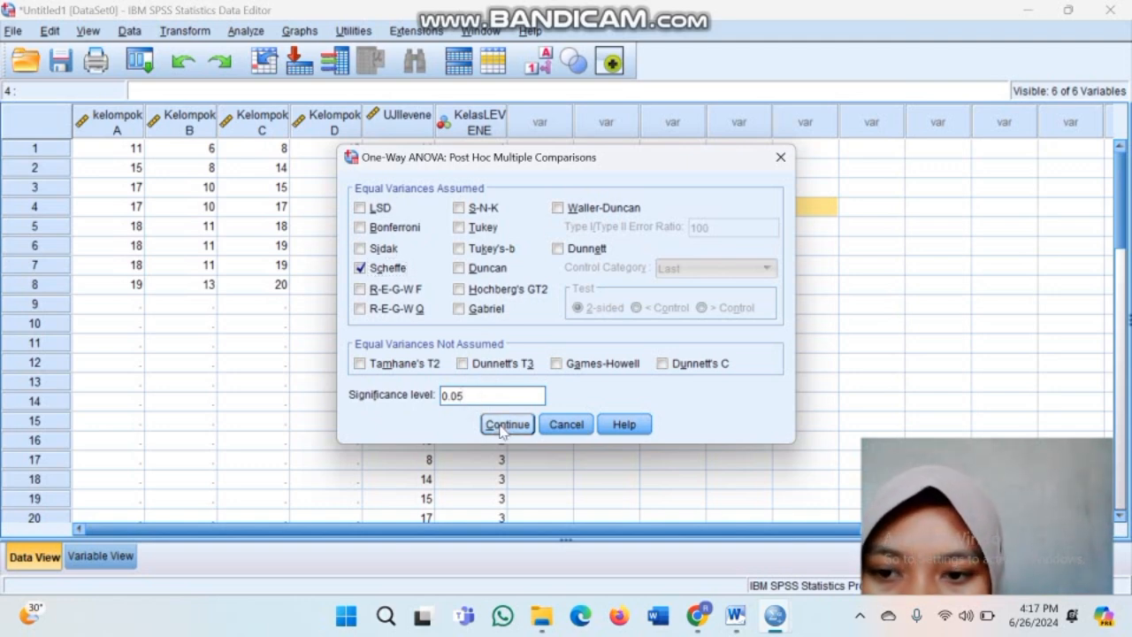
{"action": "left_click", "coordinate": [506, 424]}
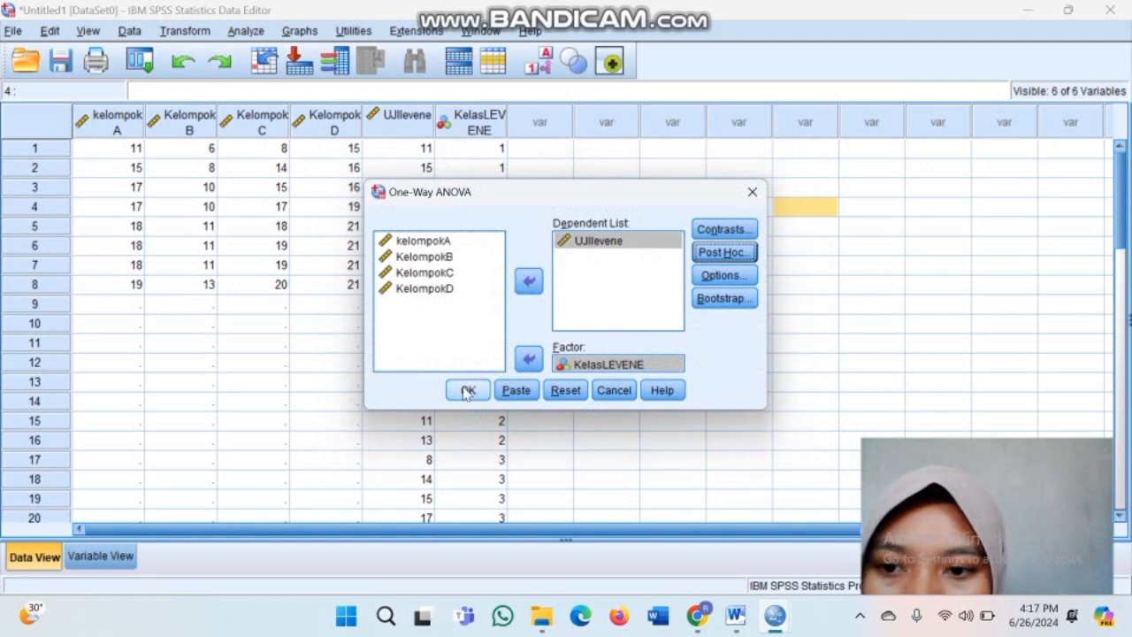
{"action": "left_click", "coordinate": [467, 391]}
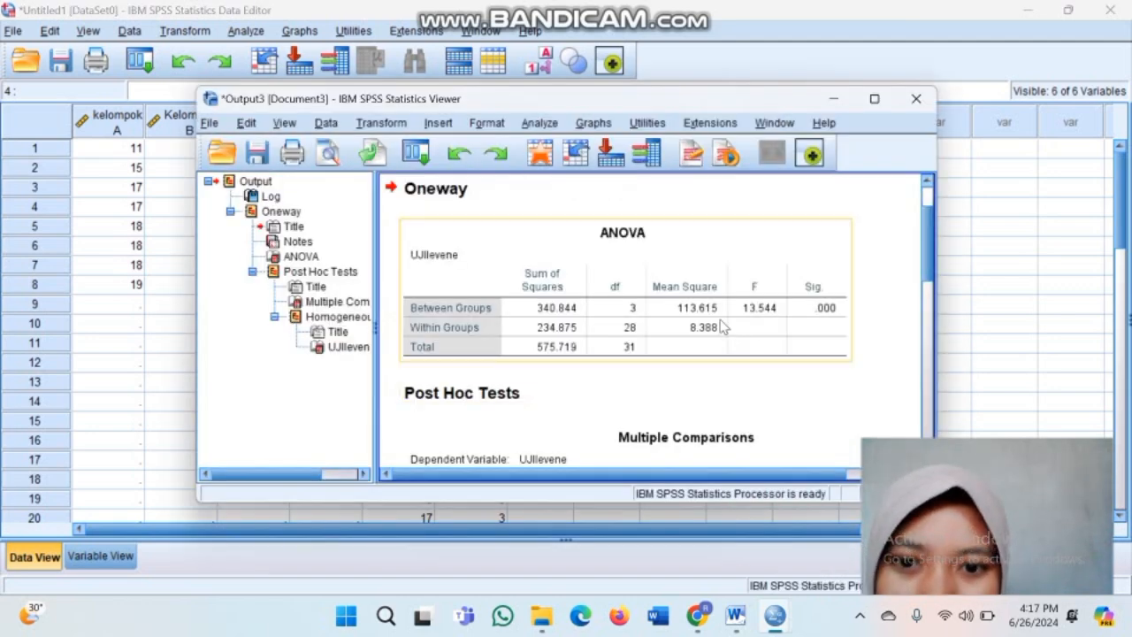
Copy the ANOVA table from the Oneway output.
{"action": "scroll", "coordinate": [606, 306], "scroll_direction": "down", "scroll_amount": 3}
{"action": "scroll", "coordinate": [607, 306], "scroll_direction": "up", "scroll_amount": 5}
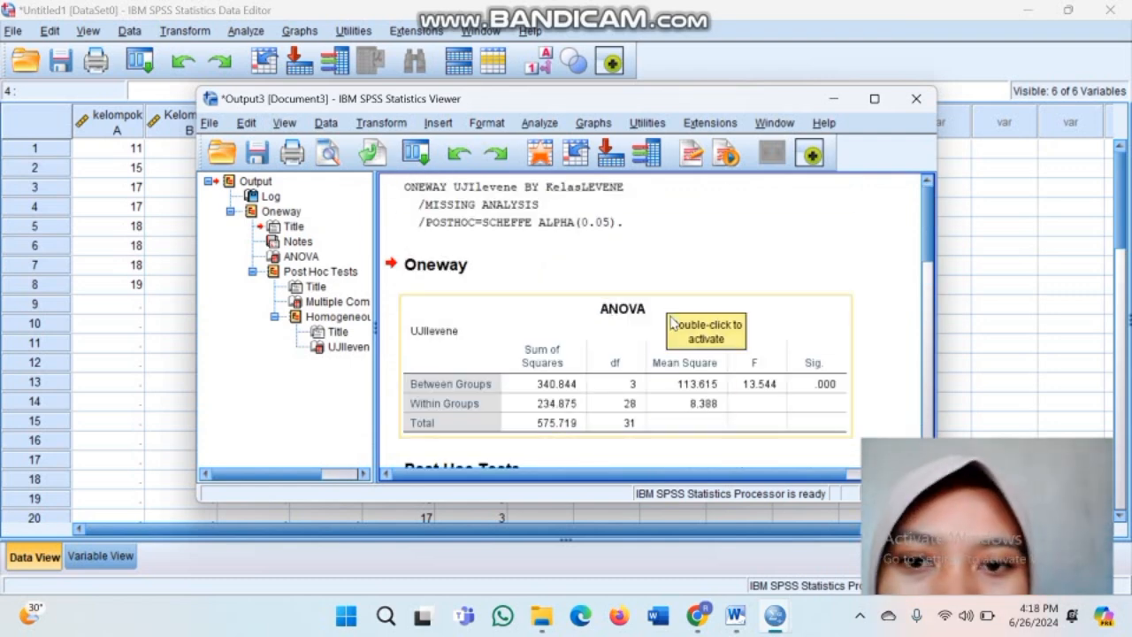
{"action": "right_click", "coordinate": [746, 395]}
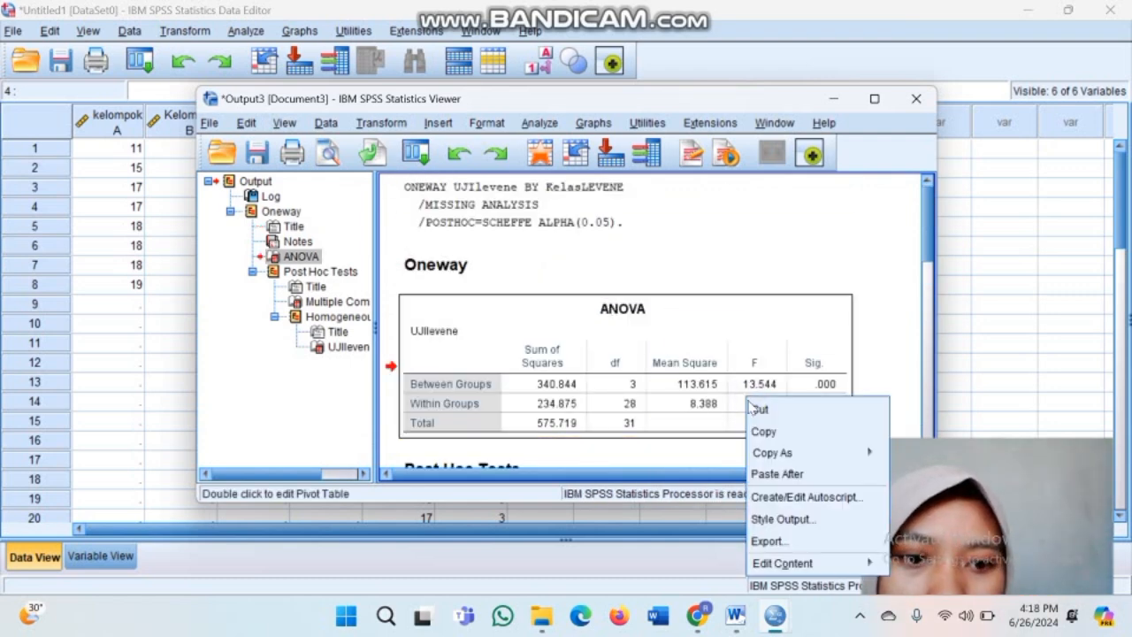
{"action": "left_click", "coordinate": [772, 431]}
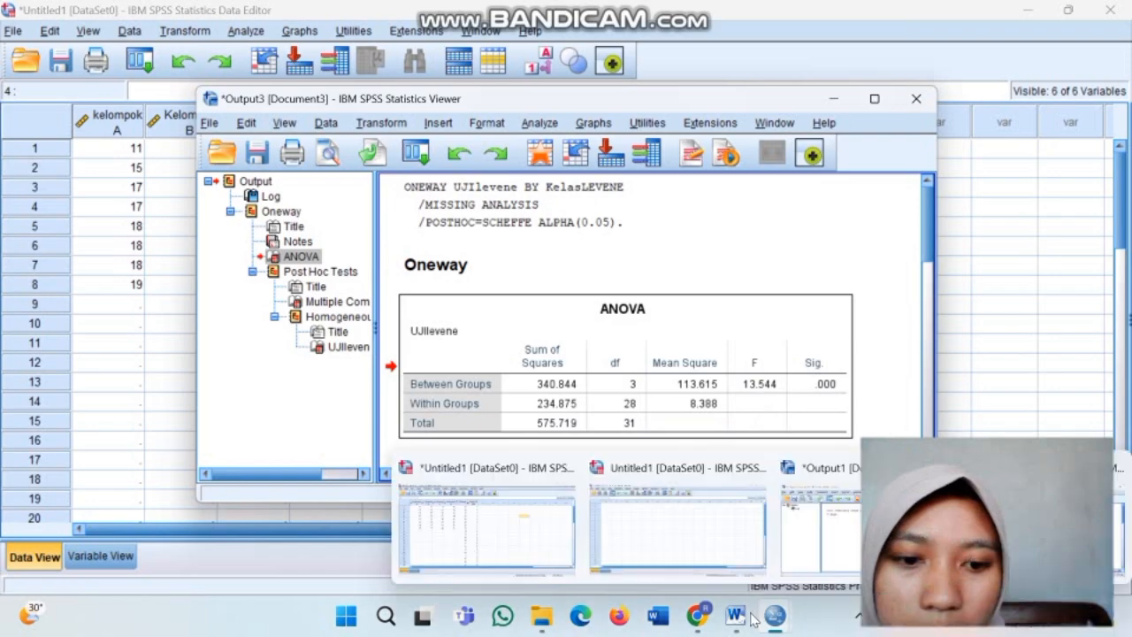
Switch to the Word document and paste the copied ANOVA table below the existing one under item 2.
{"action": "mouse_move", "coordinate": [735, 616]}
{"action": "left_click", "coordinate": [732, 567]}
{"action": "scroll", "coordinate": [651, 460], "scroll_direction": "down", "scroll_amount": 15}
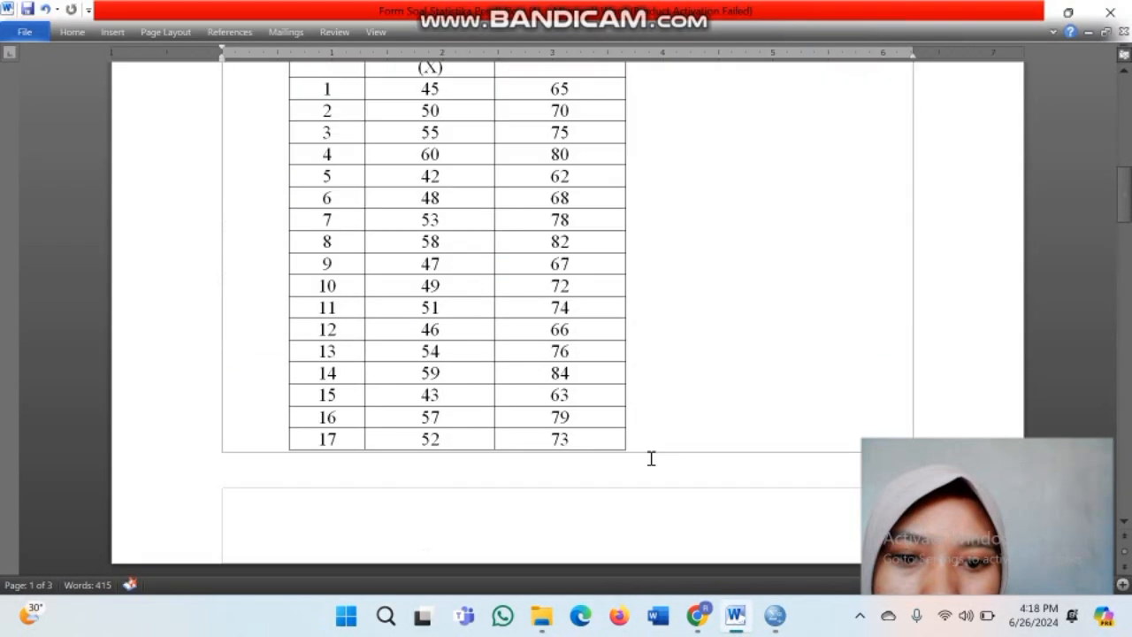
{"action": "scroll", "coordinate": [651, 460], "scroll_direction": "down", "scroll_amount": 8}
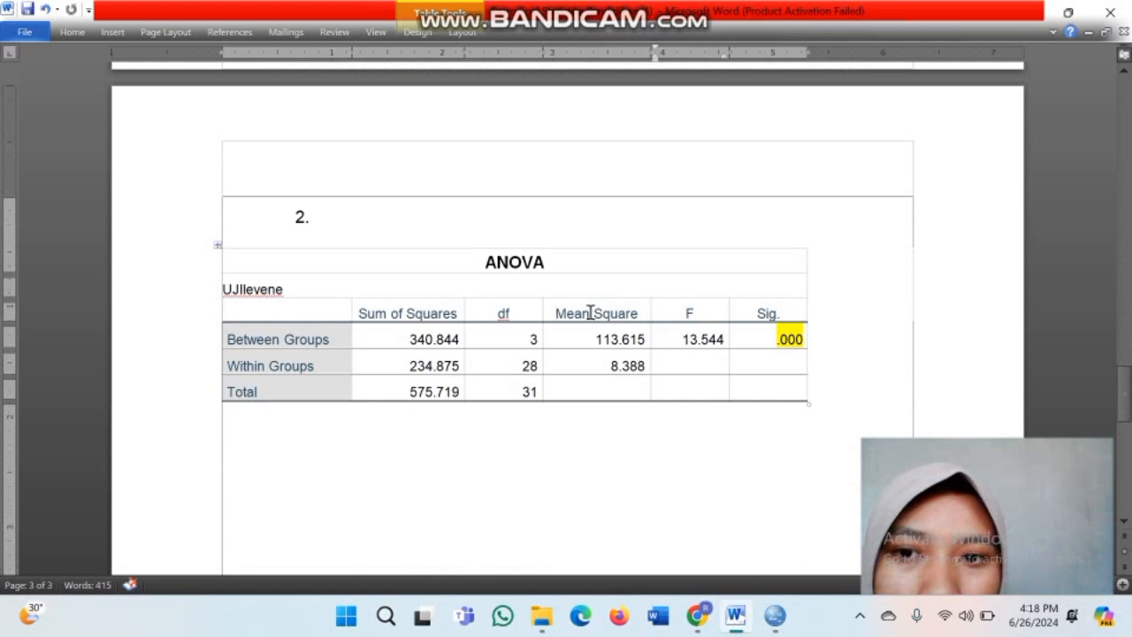
{"action": "scroll", "coordinate": [467, 292], "scroll_direction": "up", "scroll_amount": 5}
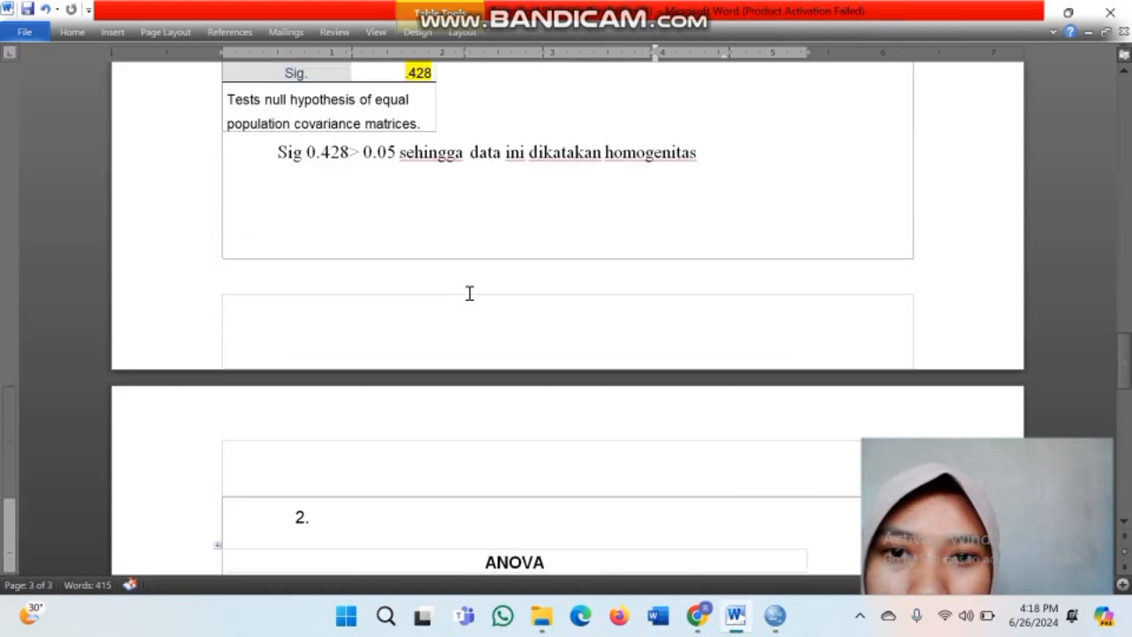
{"action": "scroll", "coordinate": [468, 293], "scroll_direction": "down", "scroll_amount": 5}
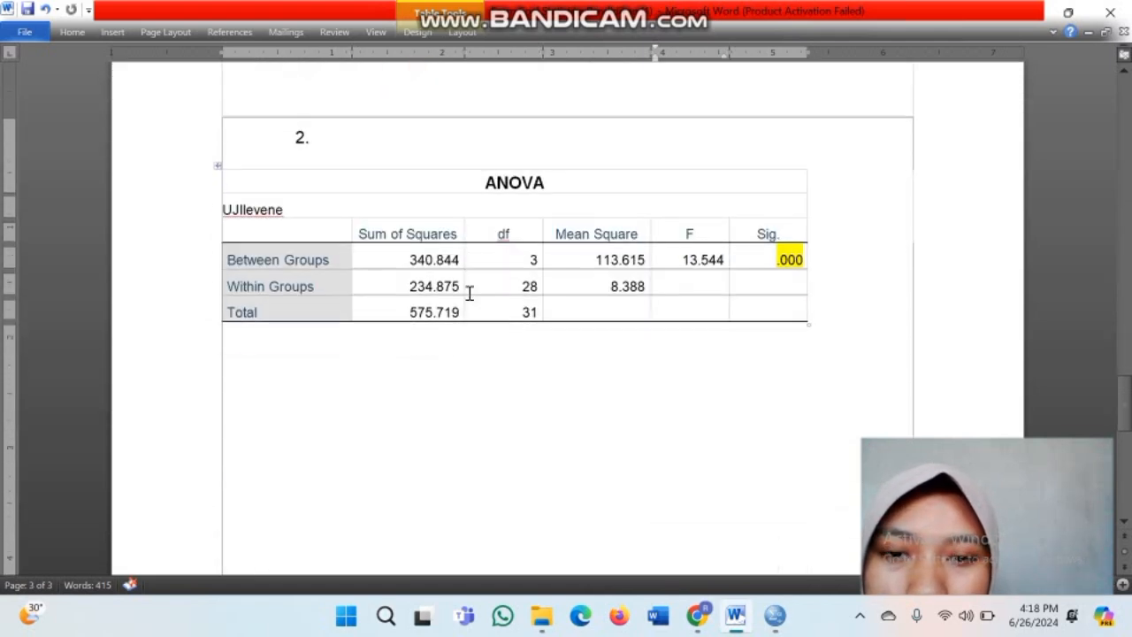
{"action": "left_click", "coordinate": [567, 362]}
{"action": "key", "text": "ctrl+v"}
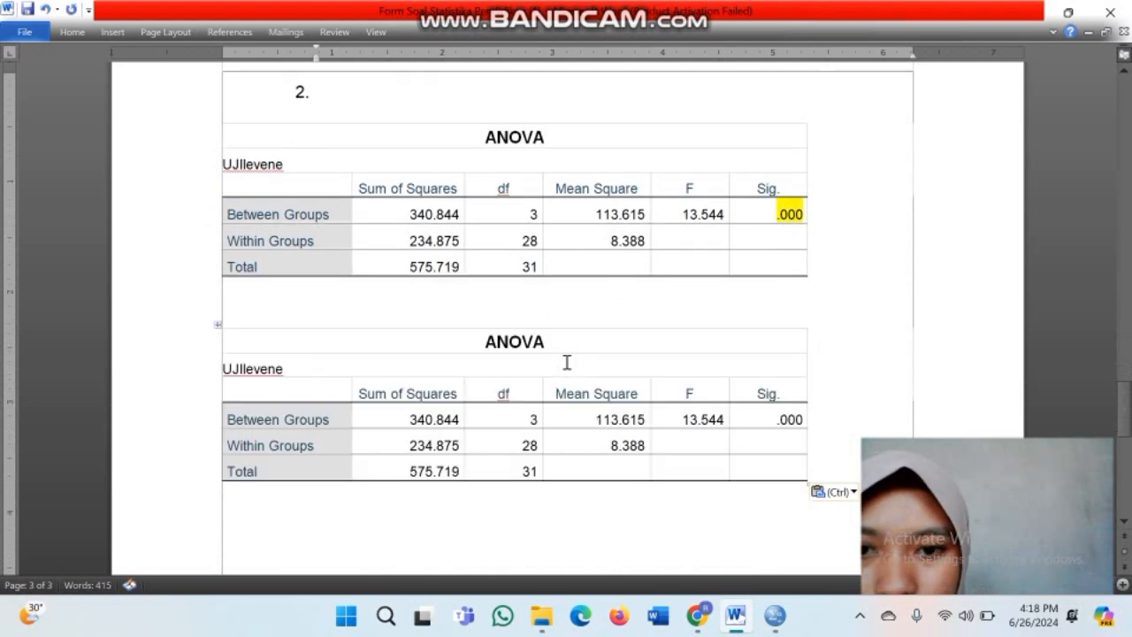
Delete the older ANOVA table with the highlighted Sig. value, directly under item 2.
{"action": "left_click", "coordinate": [610, 241]}
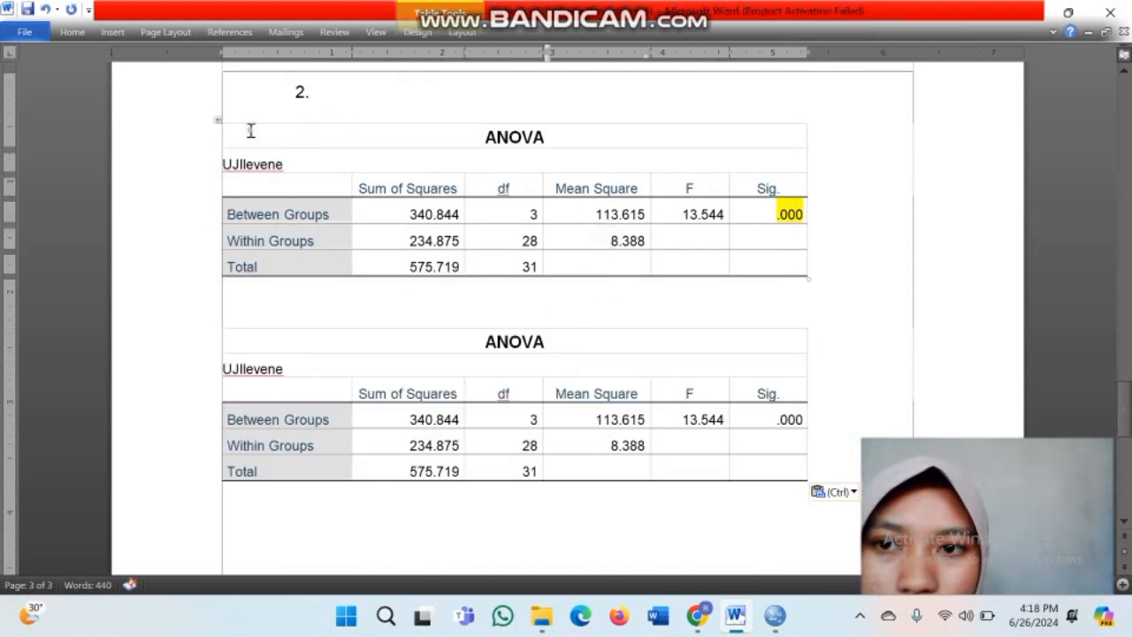
{"action": "left_click_drag", "start_coordinate": [250, 129], "coordinate": [795, 275]}
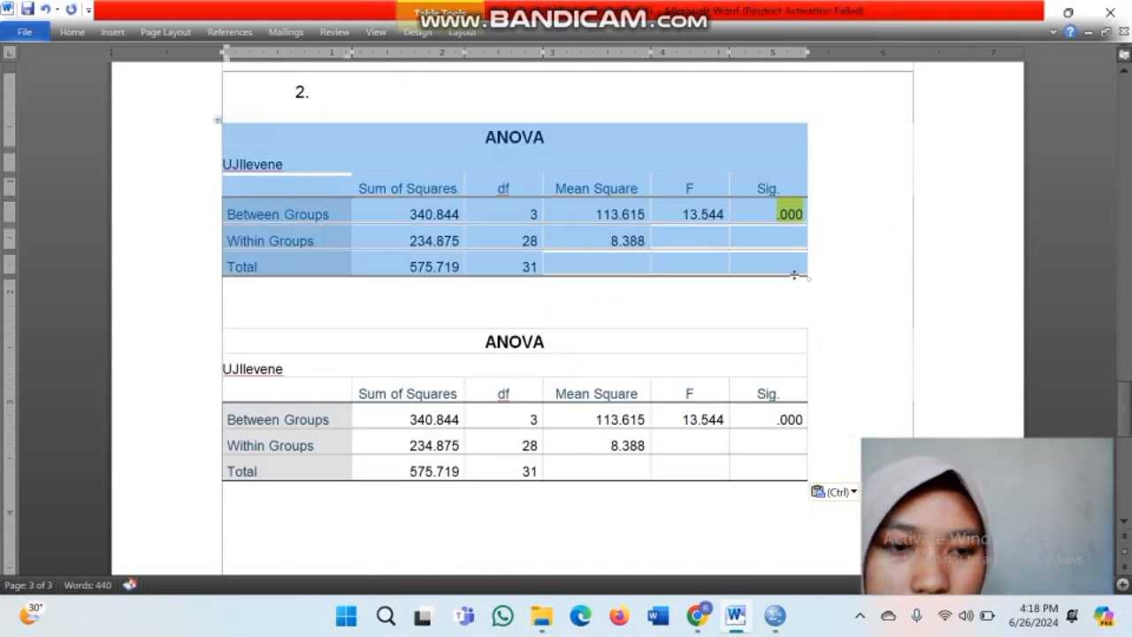
{"action": "key", "text": "BackSpace"}
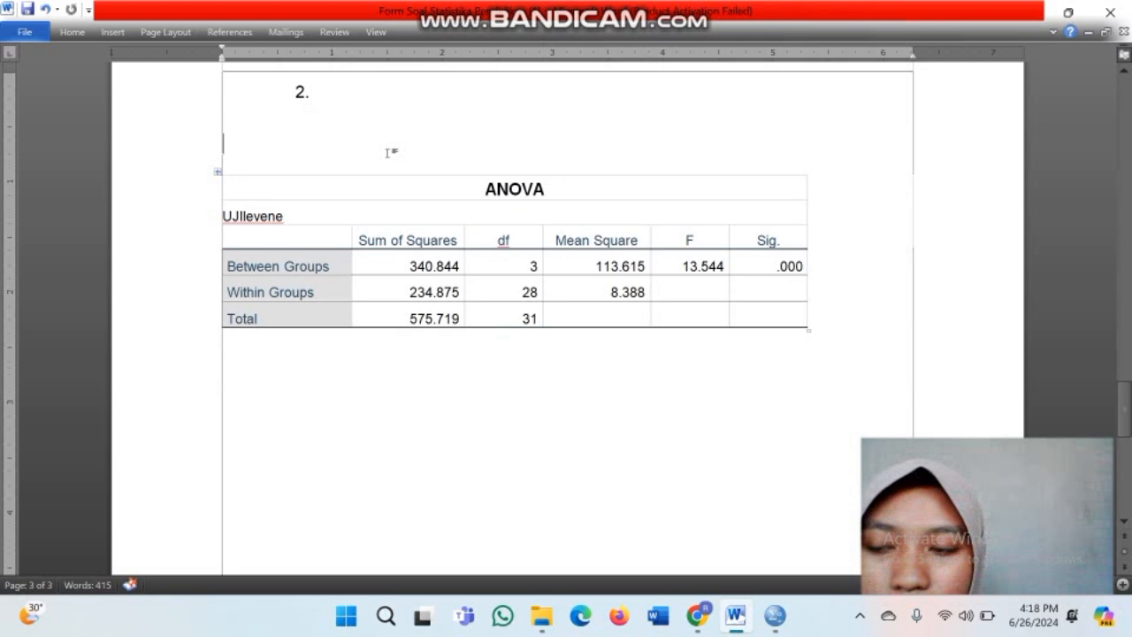
Write "Alpha 5 persen" as the text of item 2 above the ANOVA table.
{"action": "left_click", "coordinate": [329, 93]}
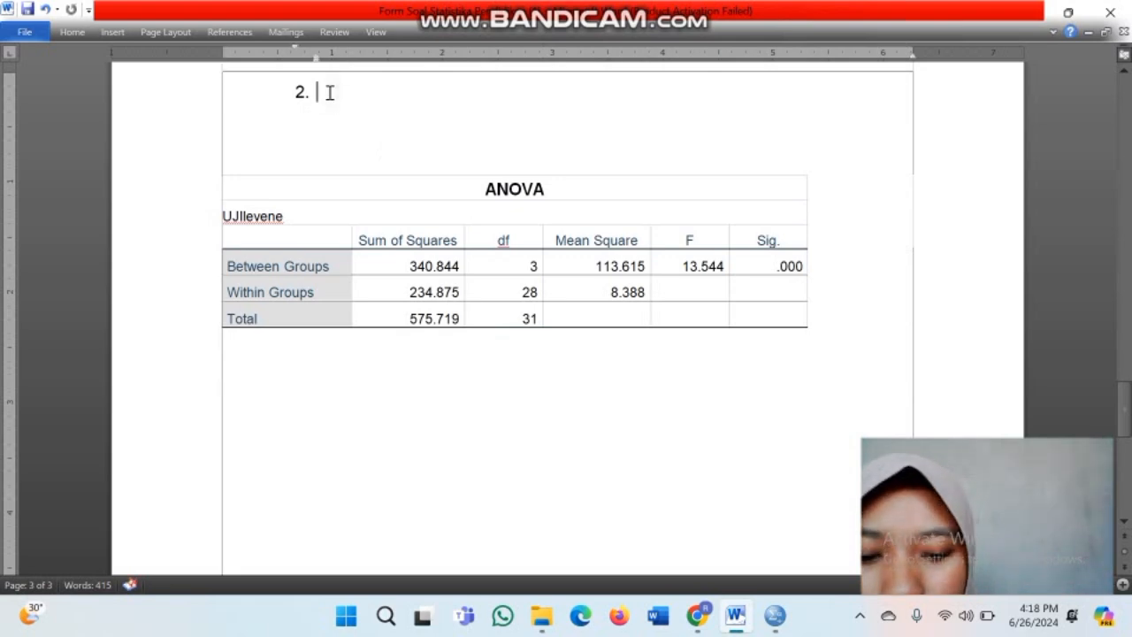
{"action": "type", "text": "Kes"}
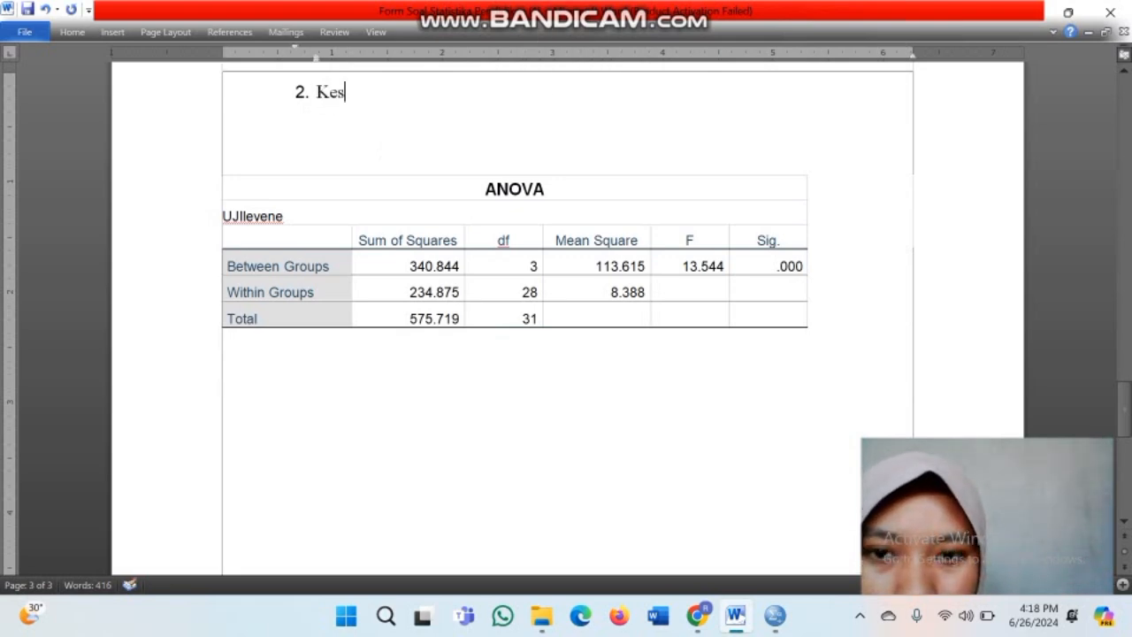
{"action": "key", "text": "BackSpace"}
{"action": "key", "text": "BackSpace"}
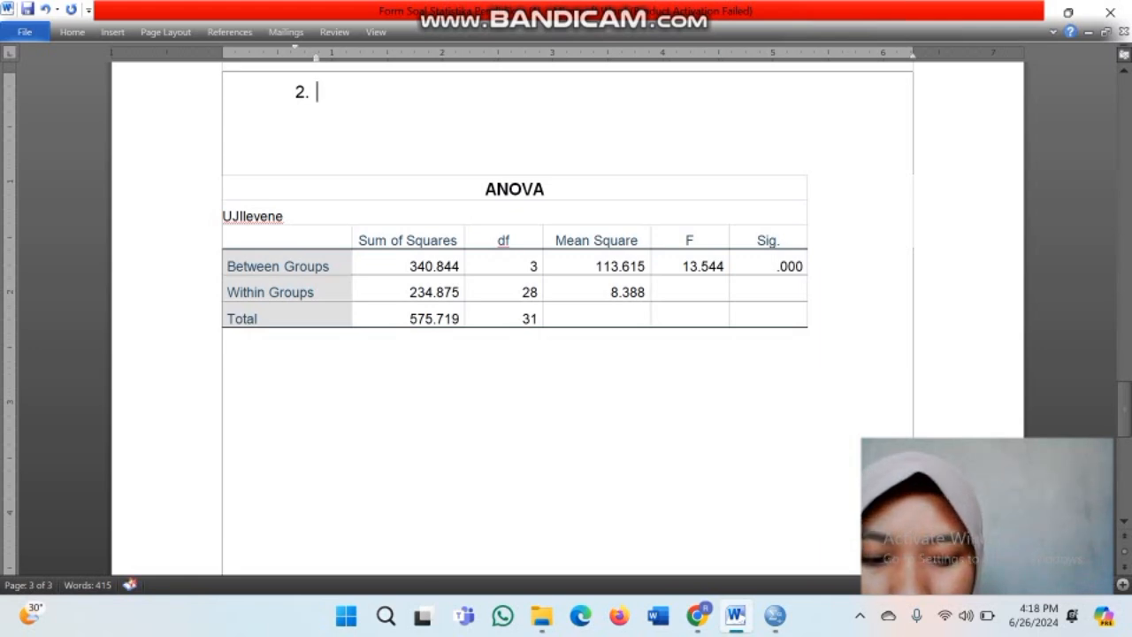
{"action": "type", "text": "alp"}
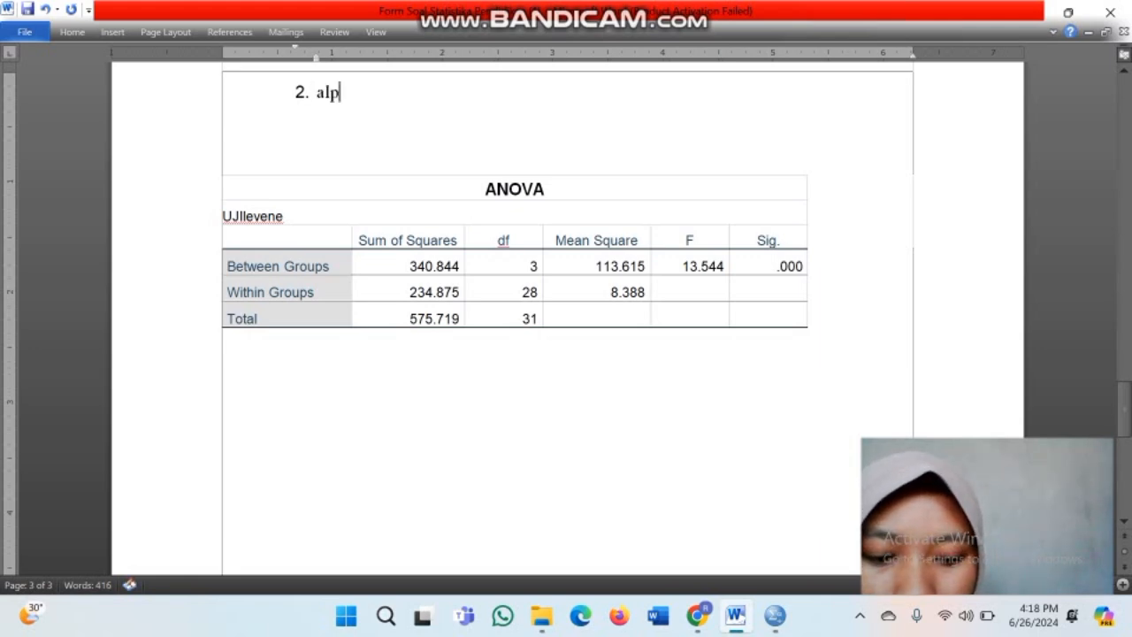
{"action": "type", "text": "ha 5"}
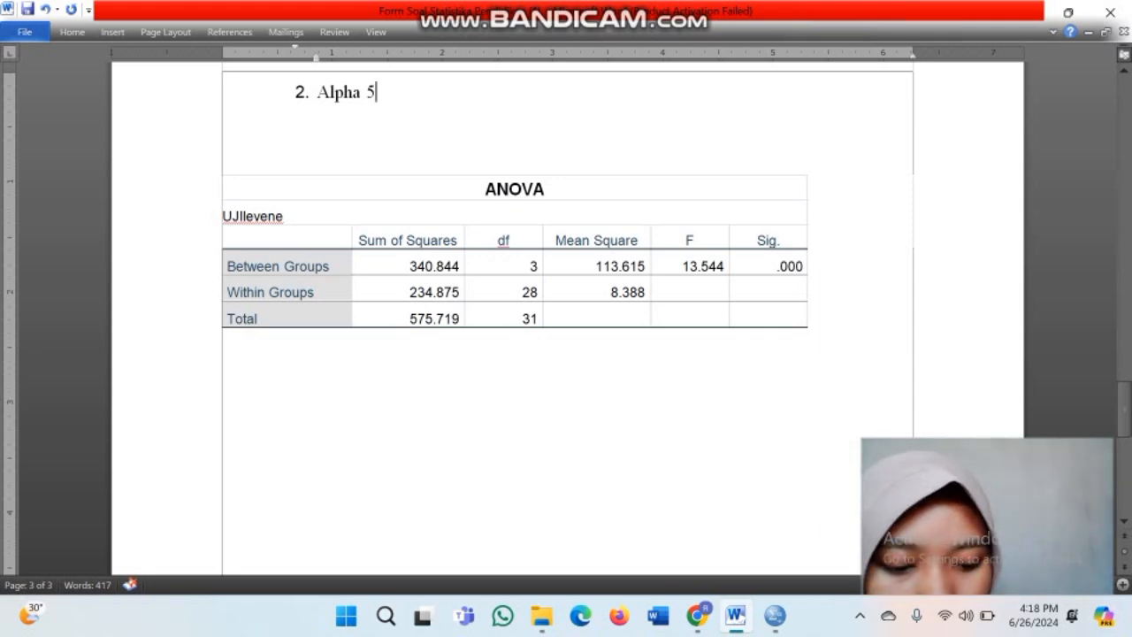
{"action": "type", "text": "persen"}
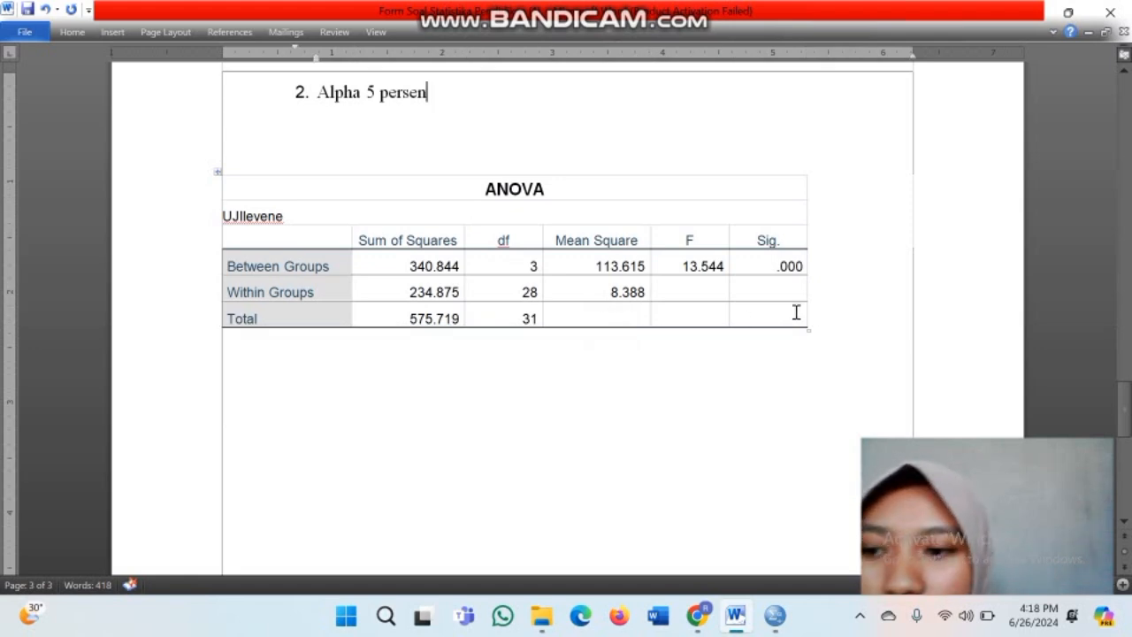
Highlight the Between Groups Sig. value in the ANOVA table in yellow.
{"action": "left_click_drag", "start_coordinate": [782, 267], "coordinate": [805, 268]}
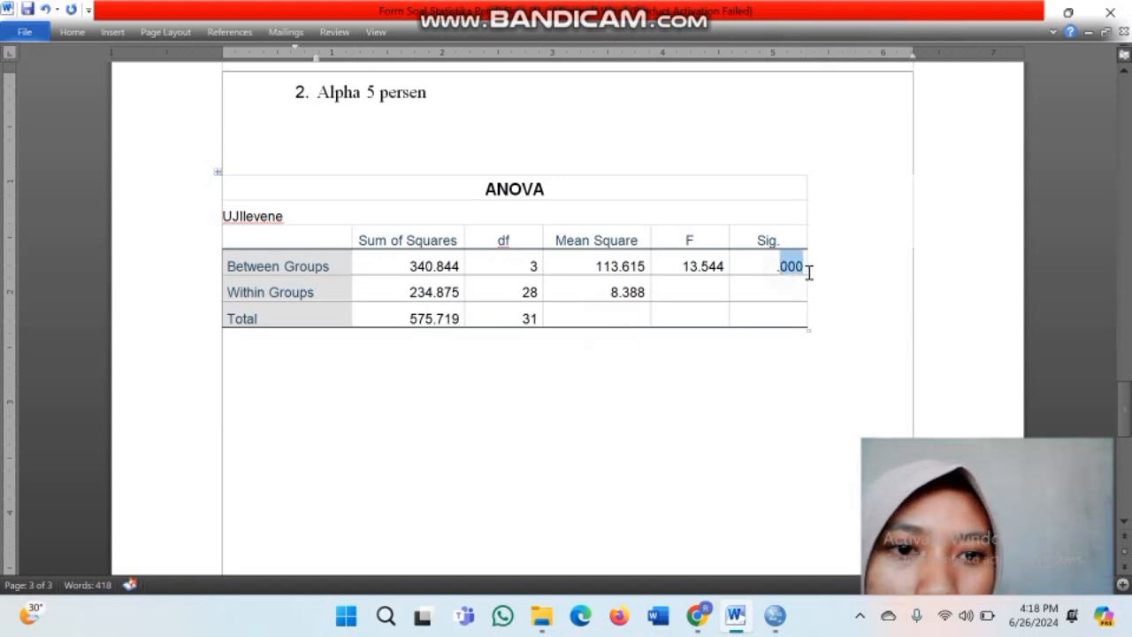
{"action": "left_click", "coordinate": [74, 33]}
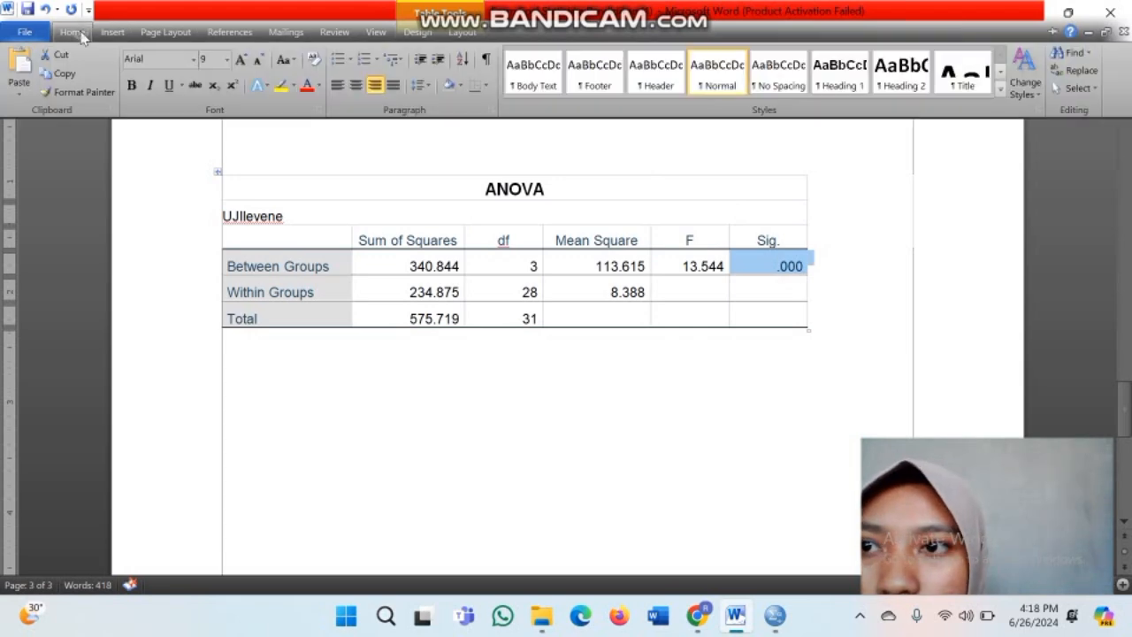
{"action": "left_click", "coordinate": [281, 84]}
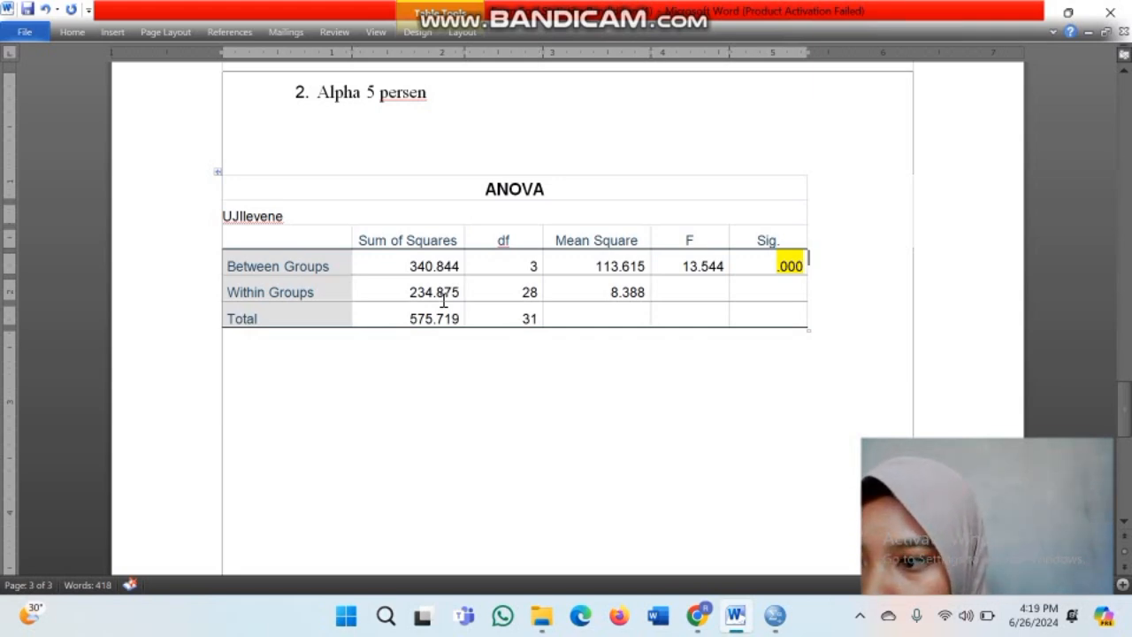
Begin the decision rule below the ANOVA table with "Sig > 0.05 maka data tersebut".
{"action": "left_click", "coordinate": [347, 358]}
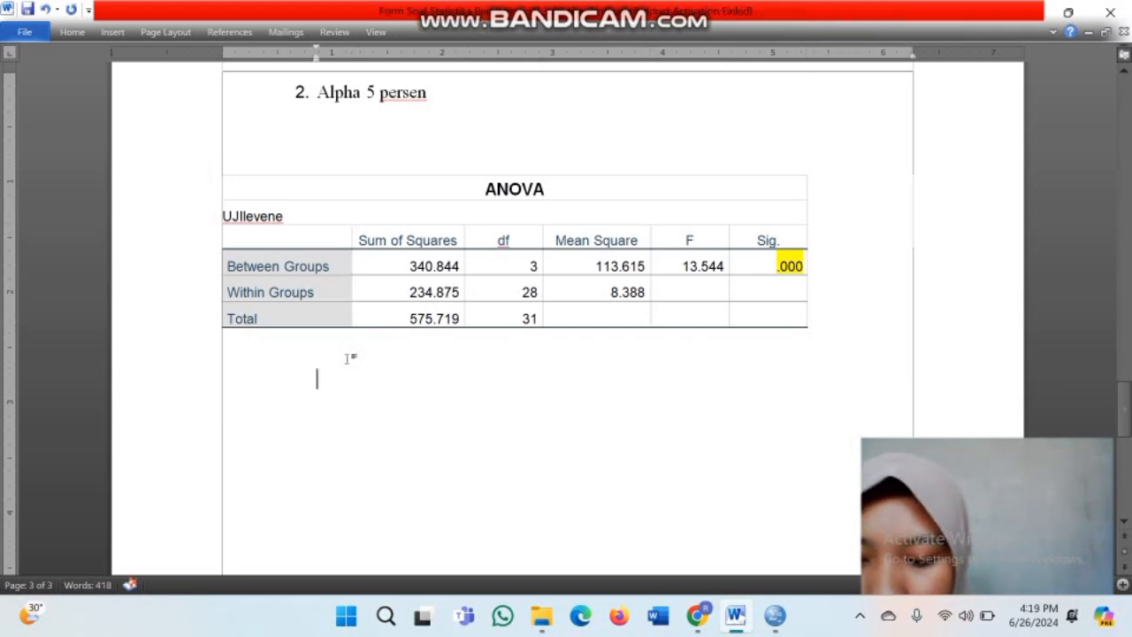
{"action": "type", "text": "8"}
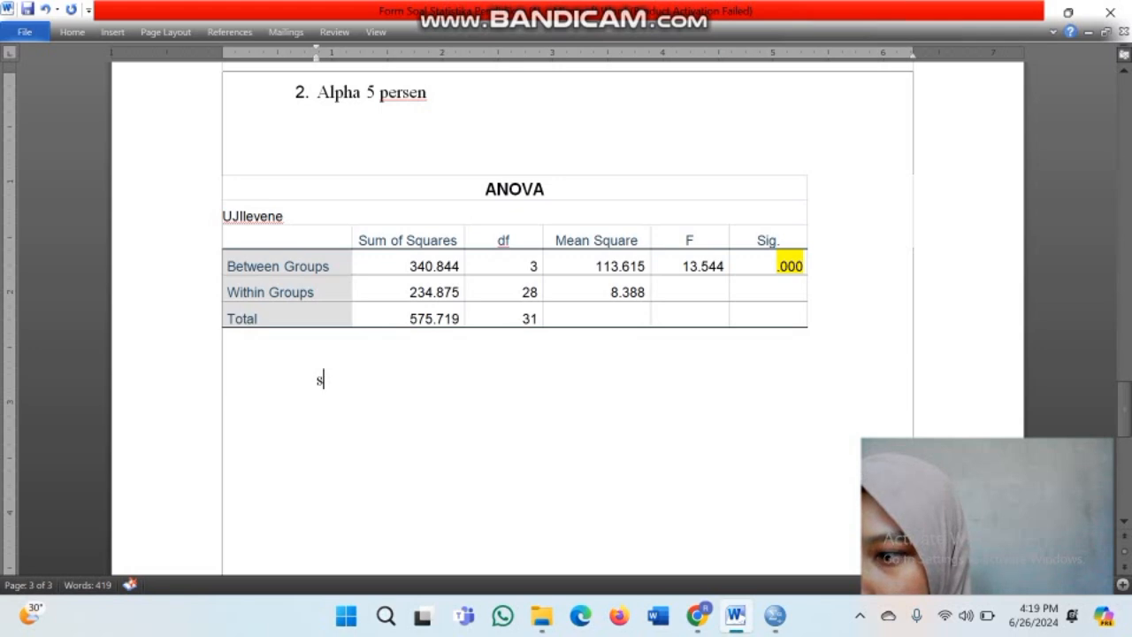
{"action": "type", "text": "ig "}
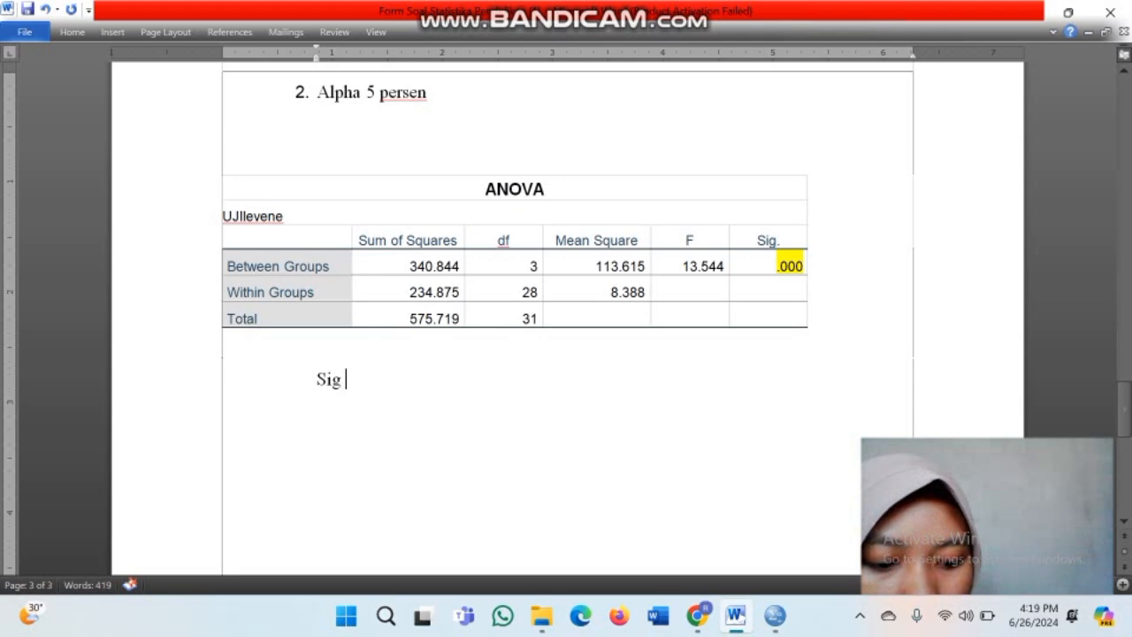
{"action": "type", "text": ">"}
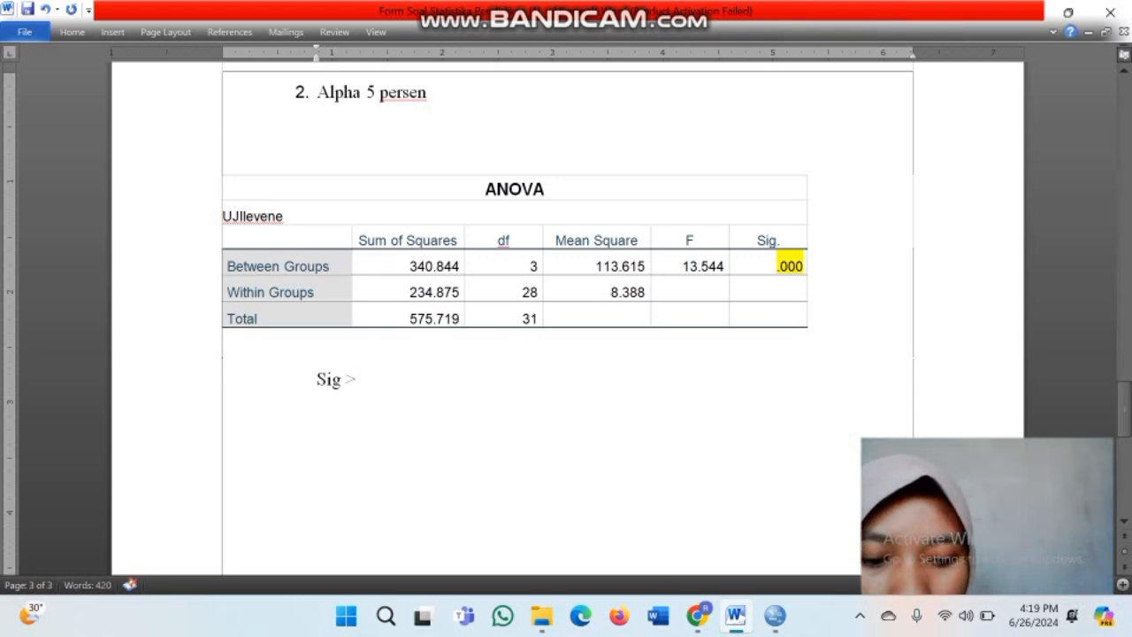
{"action": "type", "text": " 0.0"}
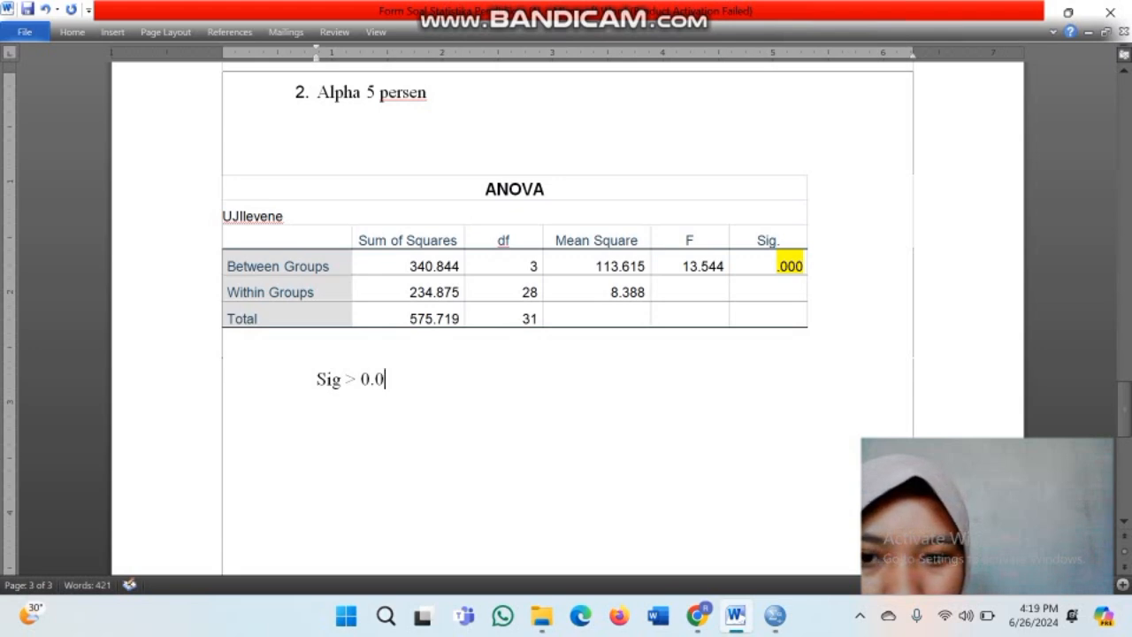
{"action": "type", "text": "5 "}
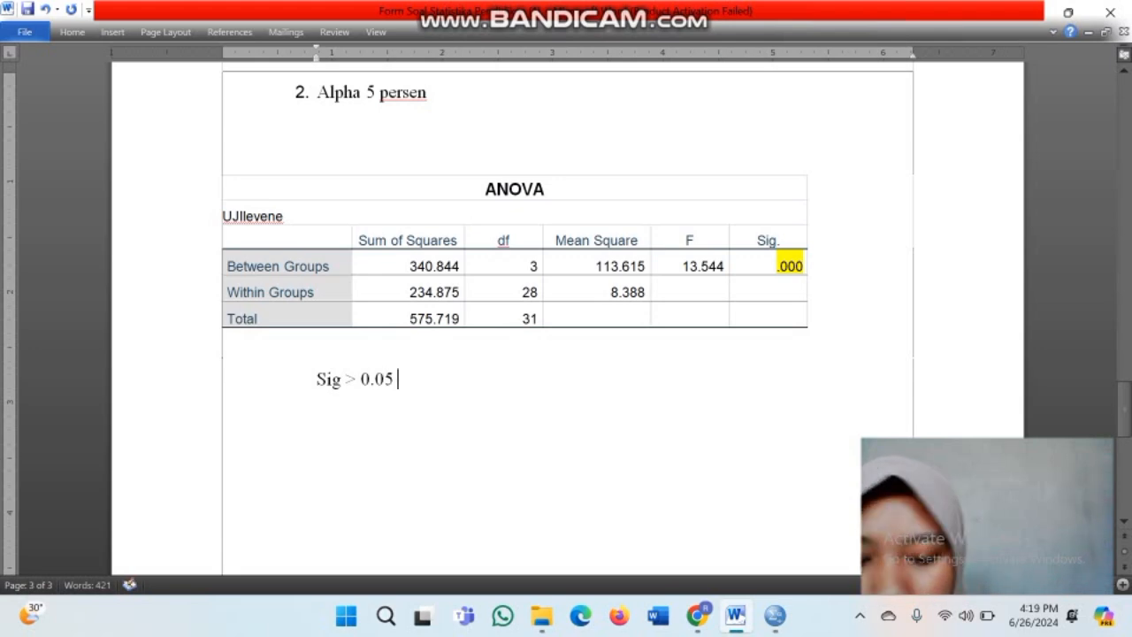
{"action": "type", "text": "maka"}
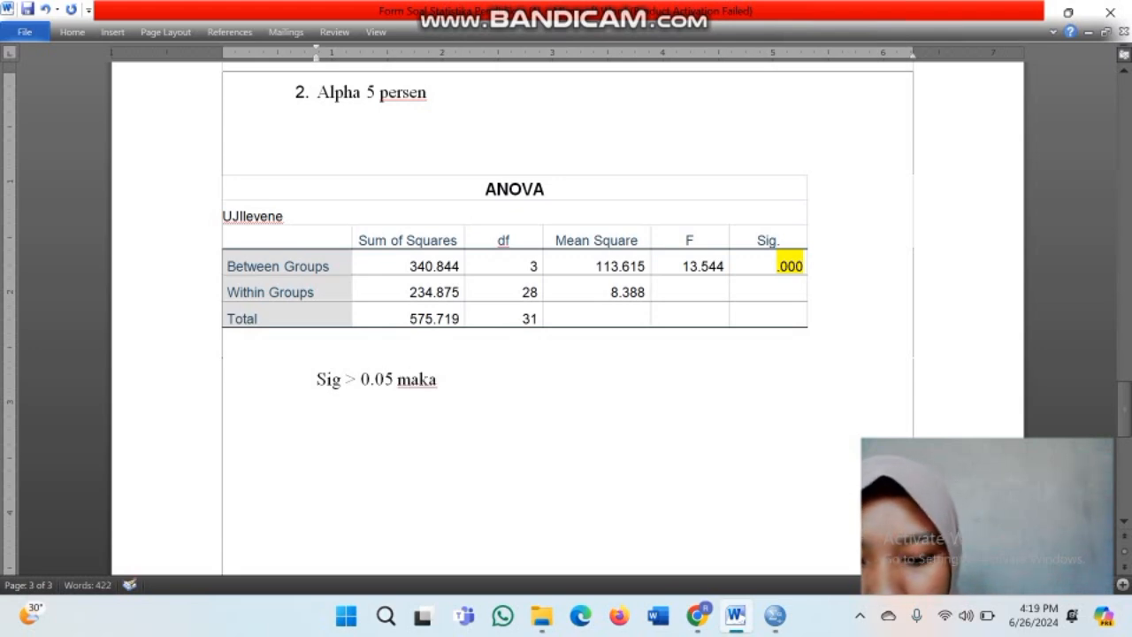
{"action": "type", "text": " data te"}
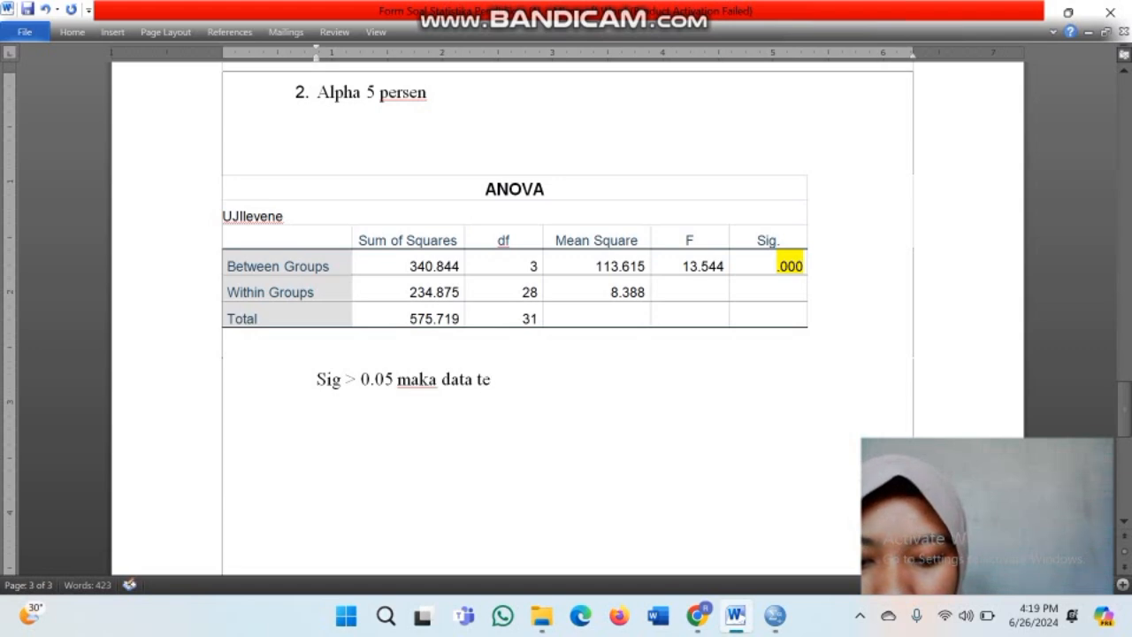
{"action": "type", "text": "rsebut"}
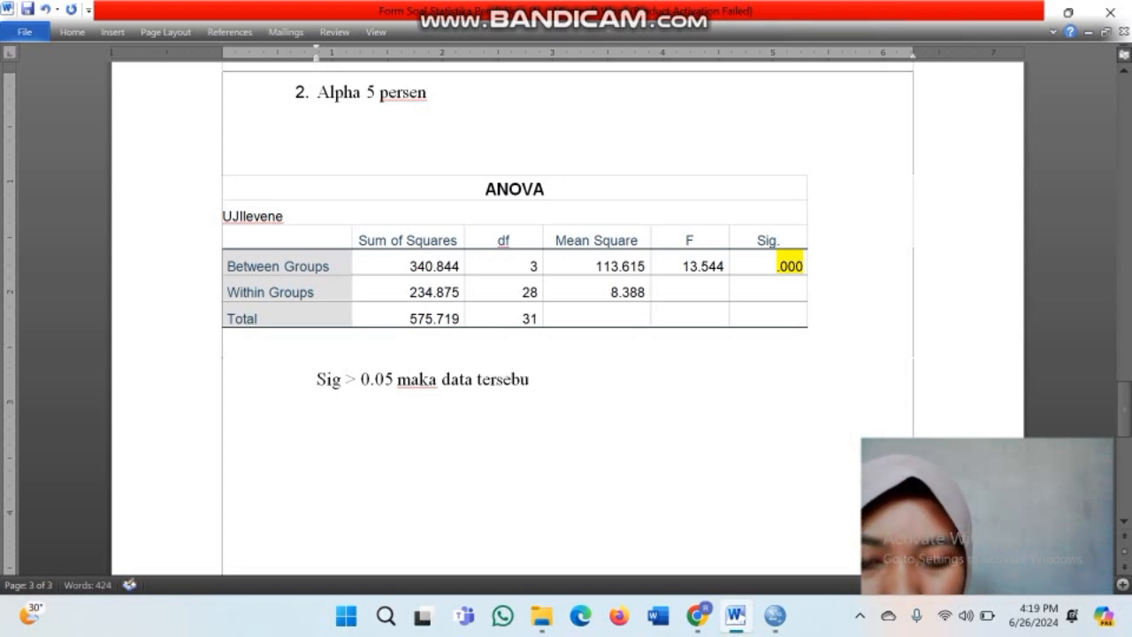
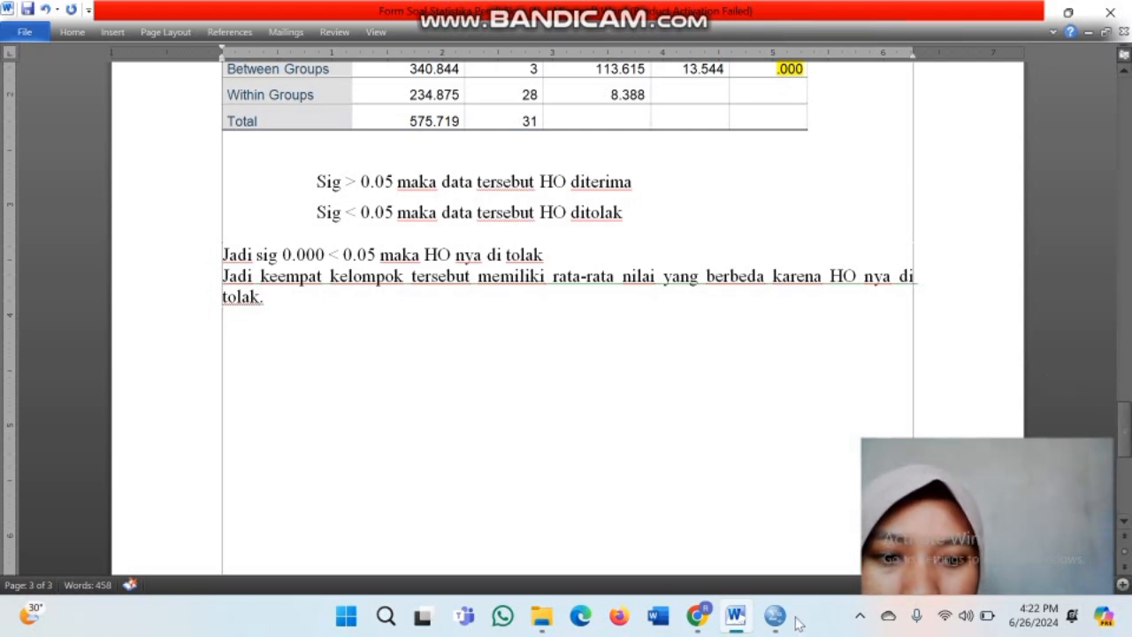
Switch to the SPSS output viewer with the Oneway results and copy the Scheffe Multiple Comparisons table.
{"action": "mouse_move", "coordinate": [775, 610]}
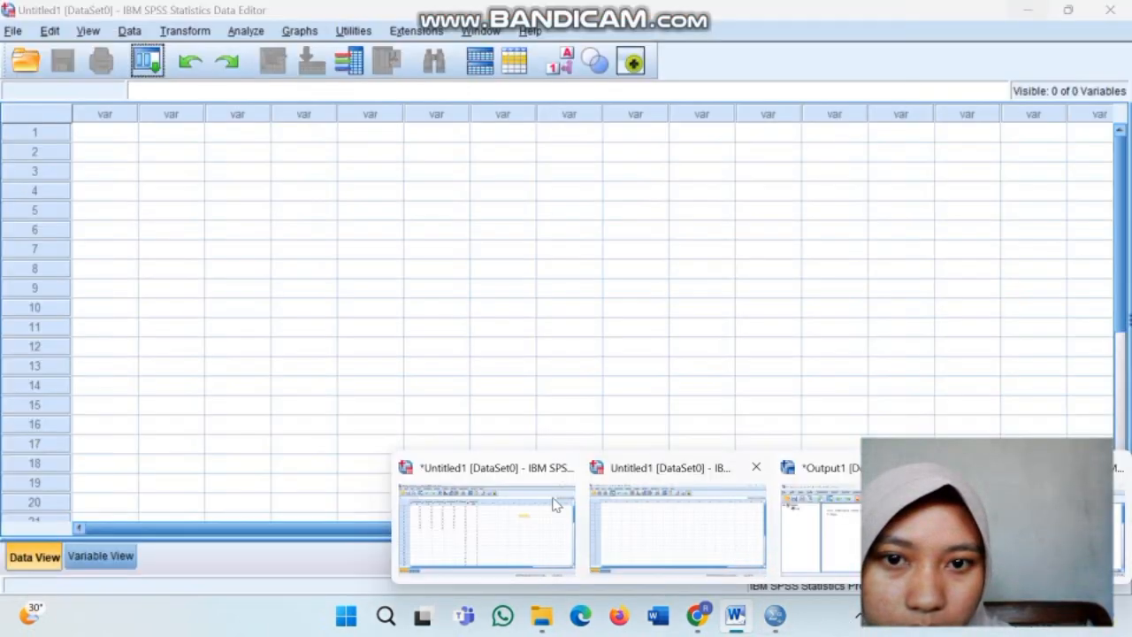
{"action": "mouse_move", "coordinate": [533, 513]}
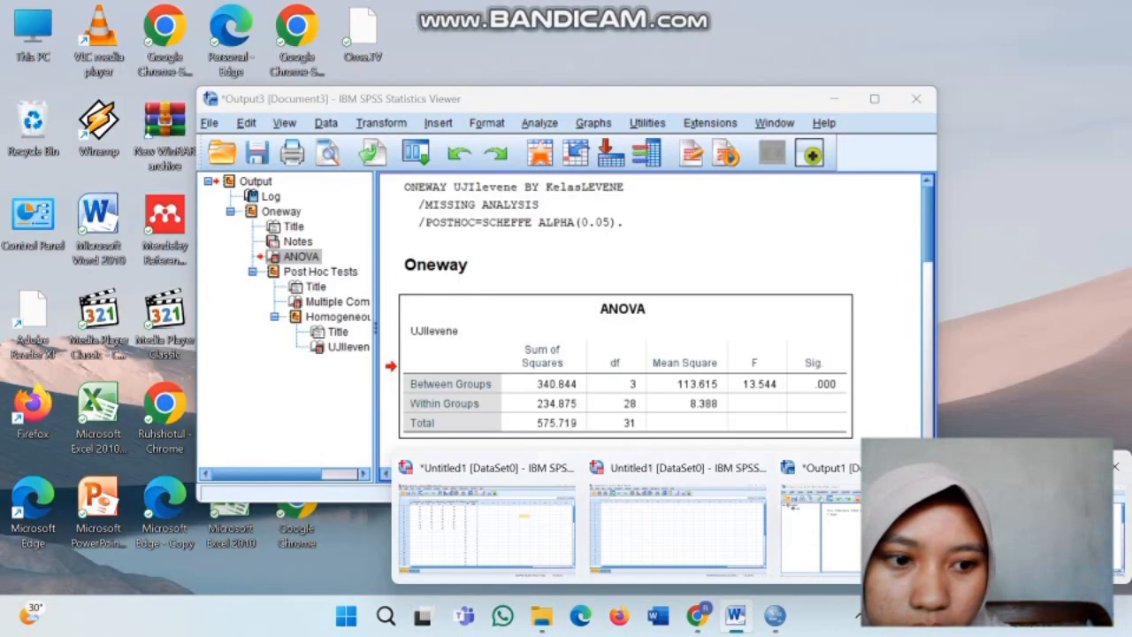
{"action": "left_click", "coordinate": [818, 521]}
{"action": "scroll", "coordinate": [576, 375], "scroll_direction": "down", "scroll_amount": 2}
{"action": "scroll", "coordinate": [576, 370], "scroll_direction": "down", "scroll_amount": 5}
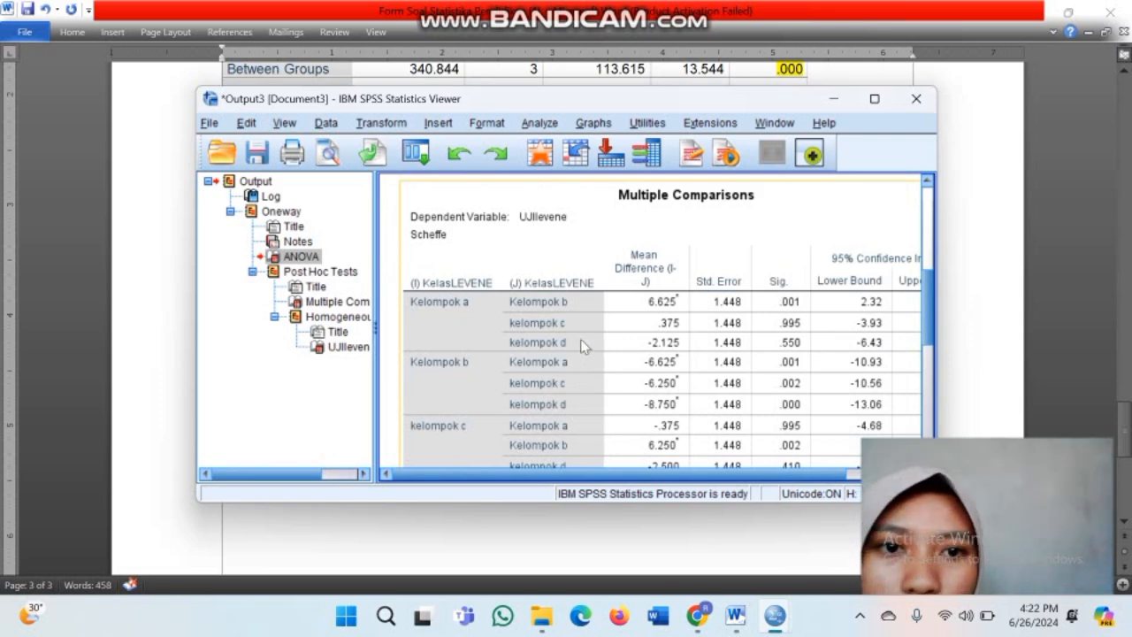
{"action": "scroll", "coordinate": [670, 346], "scroll_direction": "down", "scroll_amount": 3}
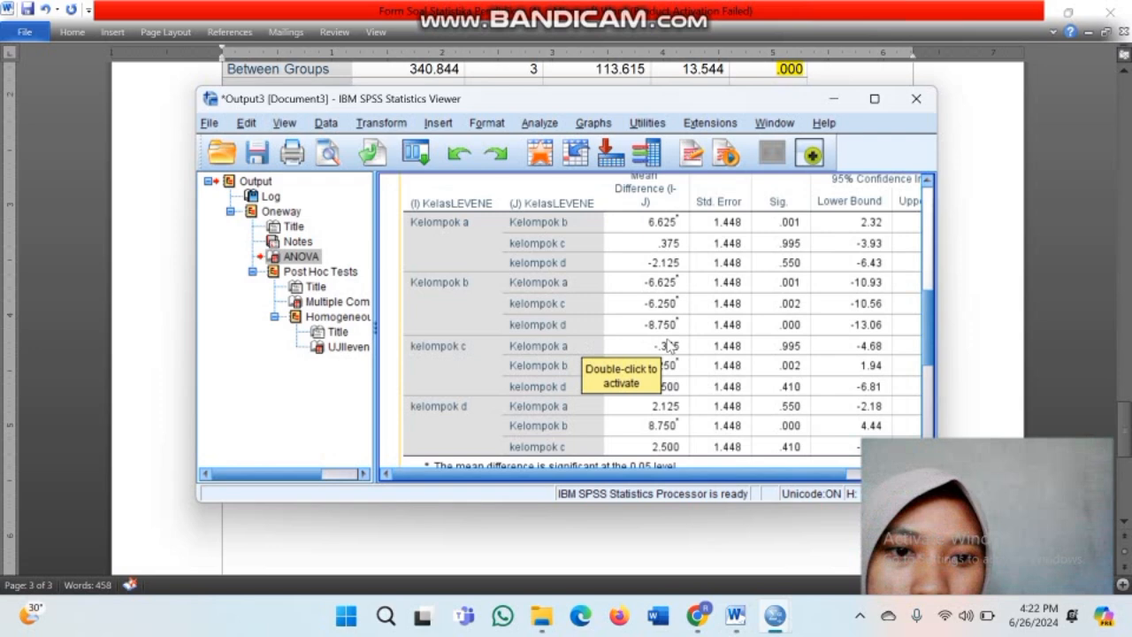
{"action": "right_click", "coordinate": [781, 359]}
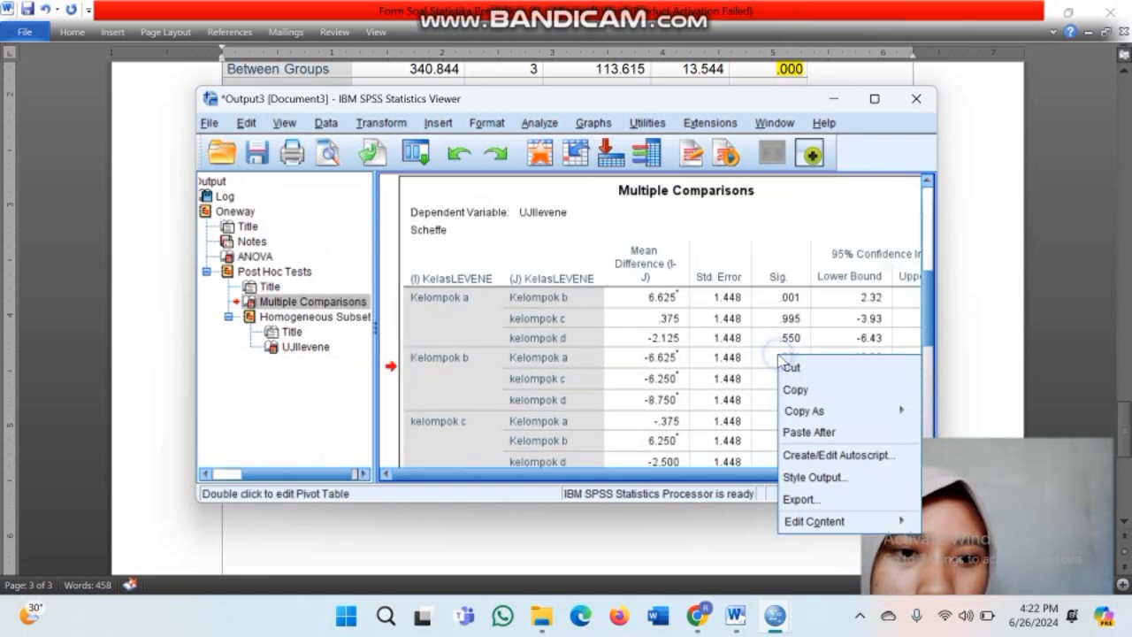
{"action": "left_click", "coordinate": [818, 389]}
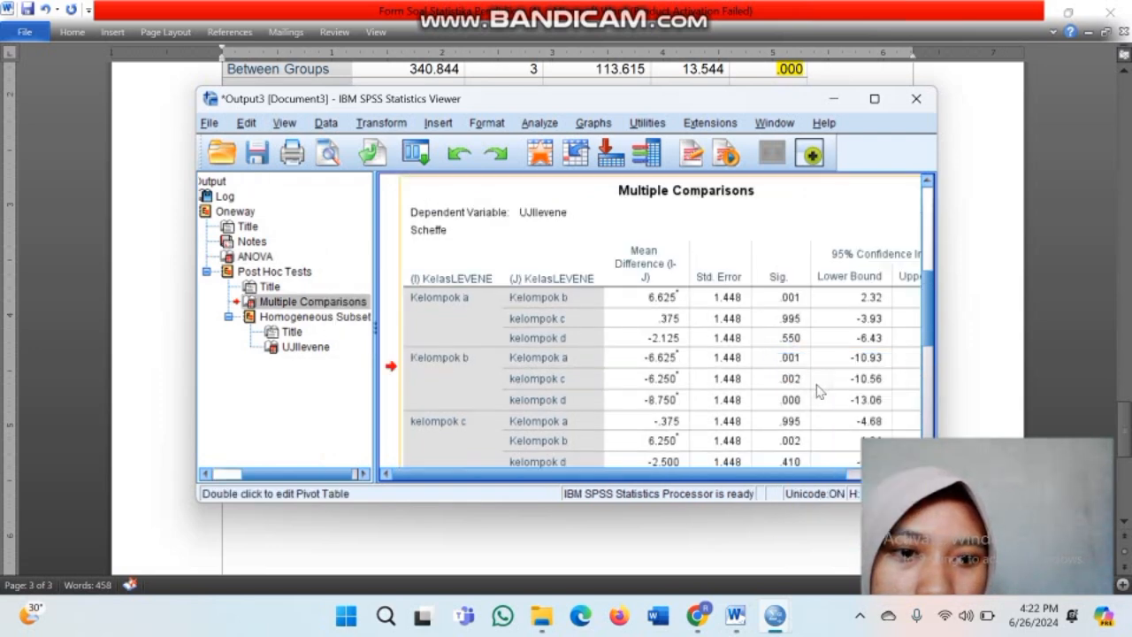
Switch back to the Word document and paste the Multiple Comparisons table below the conclusion that the four groups' averages differ.
{"action": "mouse_move", "coordinate": [733, 629]}
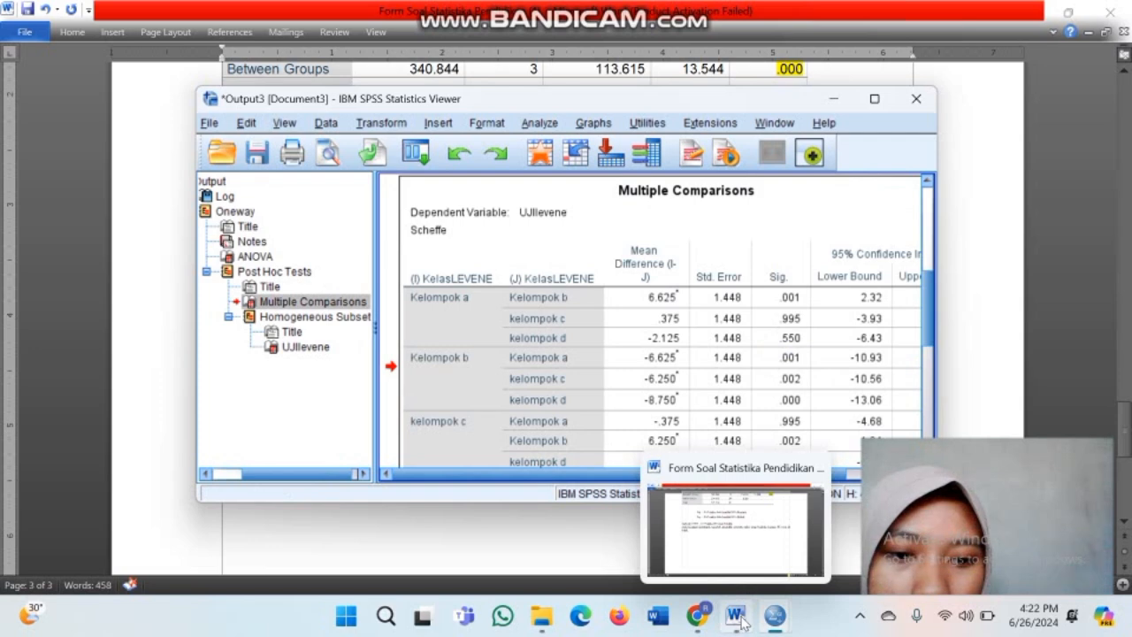
{"action": "left_click", "coordinate": [758, 504]}
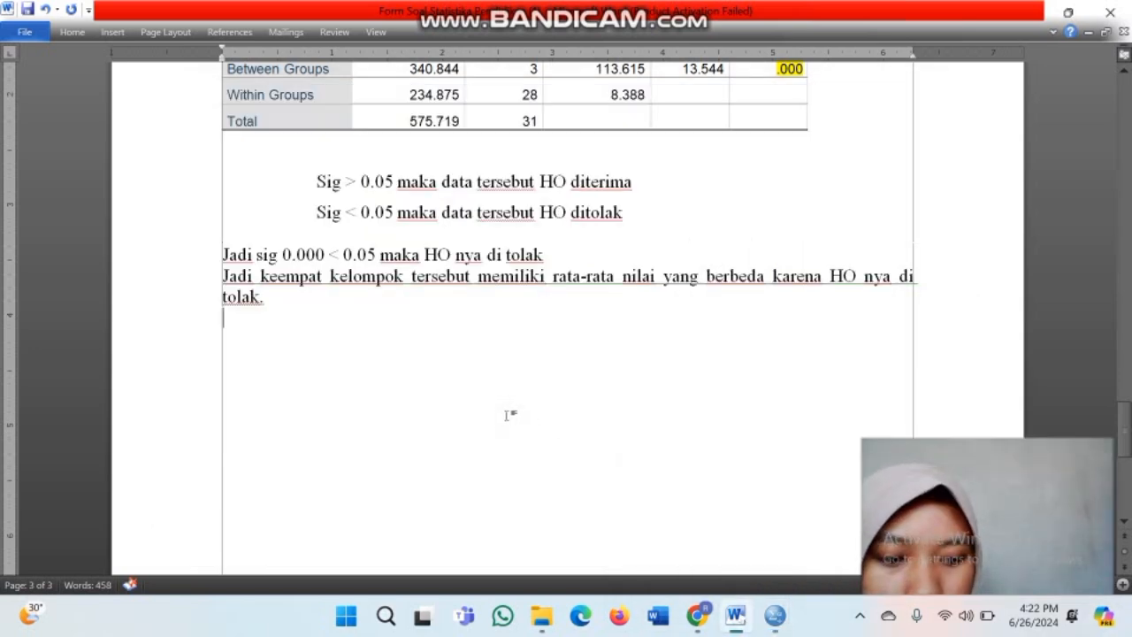
{"action": "key", "text": "ctrl+v"}
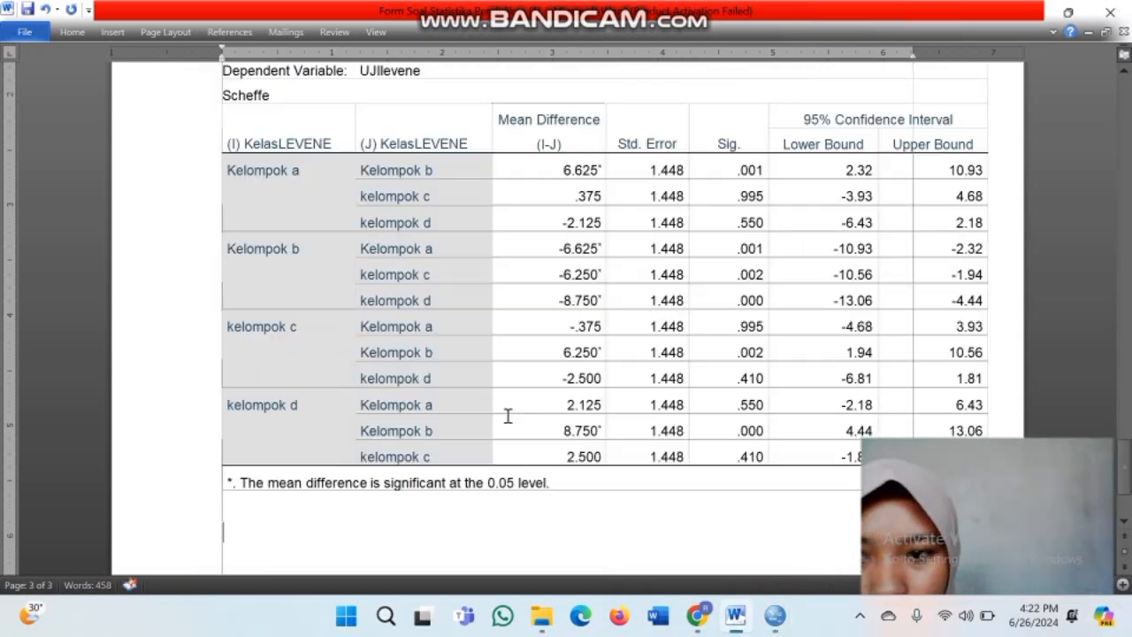
{"action": "scroll", "coordinate": [575, 466], "scroll_direction": "up", "scroll_amount": 1}
{"action": "scroll", "coordinate": [575, 466], "scroll_direction": "up", "scroll_amount": 1}
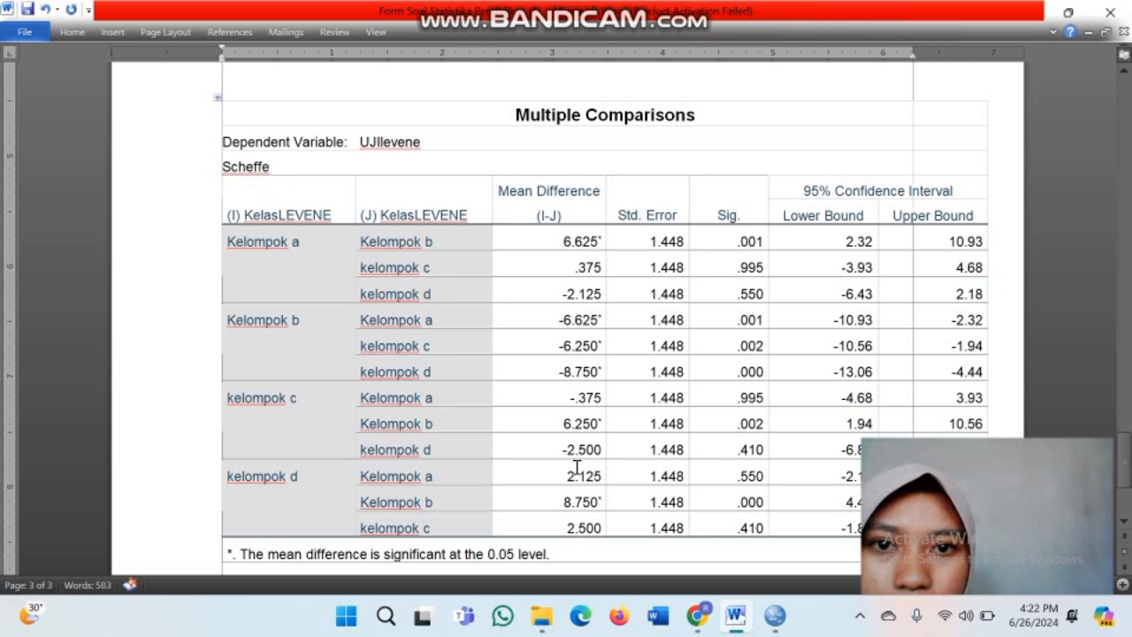
{"action": "scroll", "coordinate": [596, 346], "scroll_direction": "down", "scroll_amount": 1}
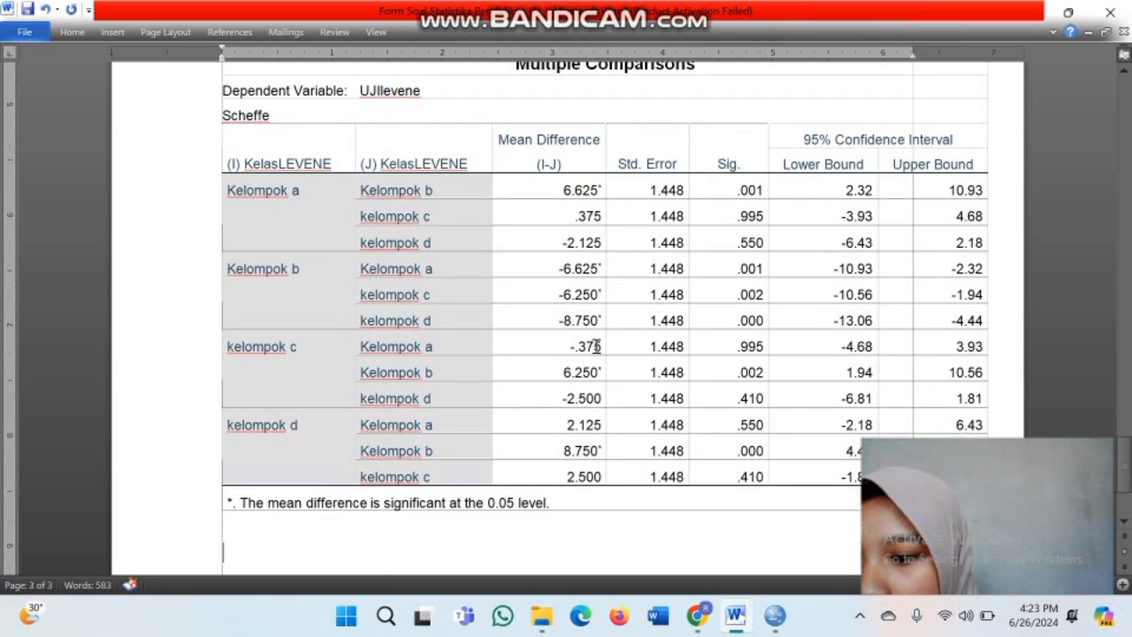
{"action": "scroll", "coordinate": [596, 347], "scroll_direction": "down", "scroll_amount": 1}
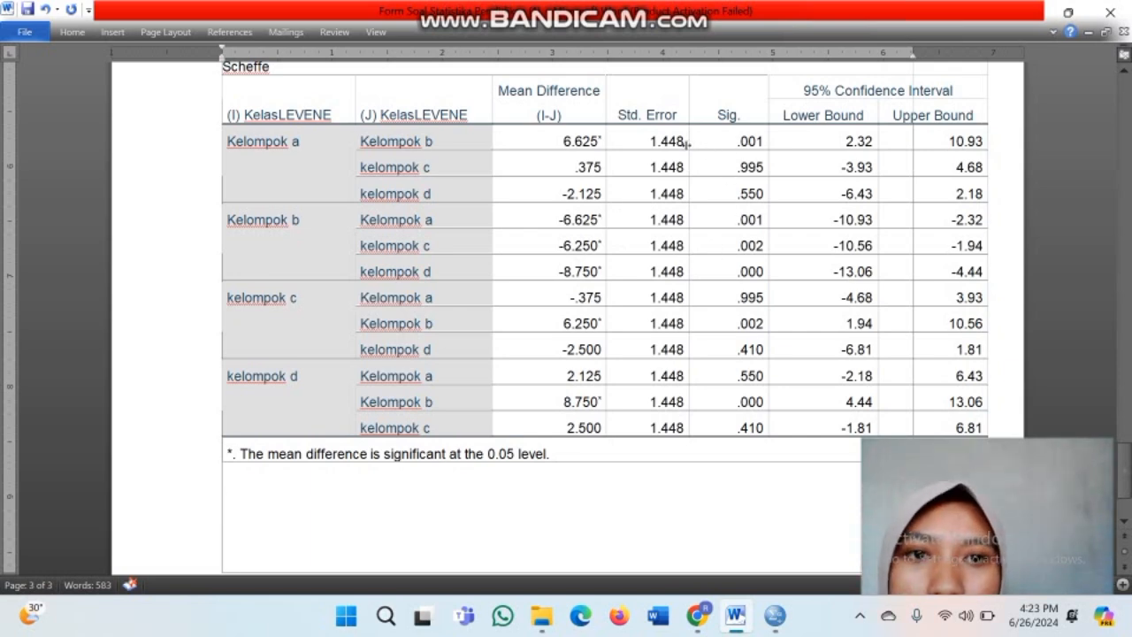
{"action": "left_click_drag", "start_coordinate": [730, 134], "coordinate": [758, 425]}
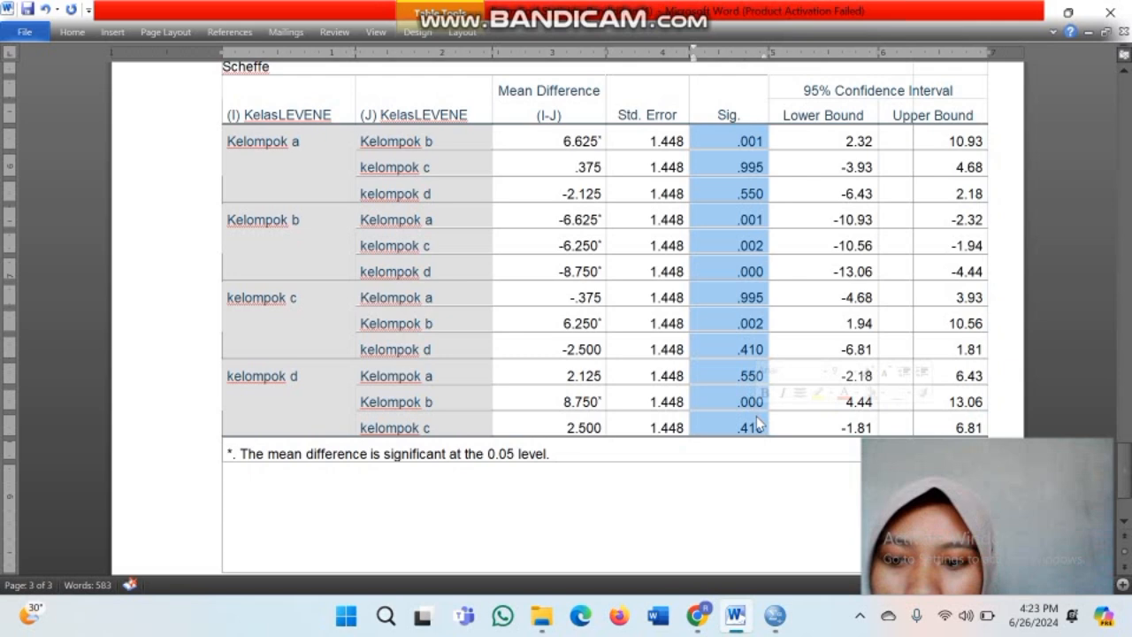
{"action": "left_click", "coordinate": [741, 524]}
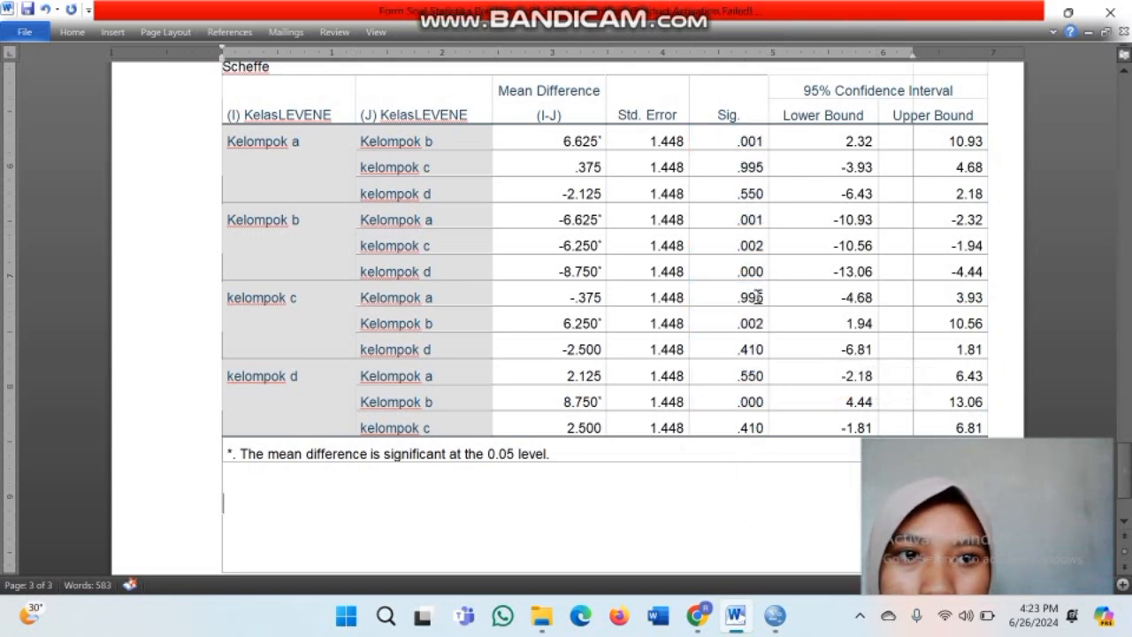
{"action": "left_click_drag", "start_coordinate": [727, 140], "coordinate": [748, 400]}
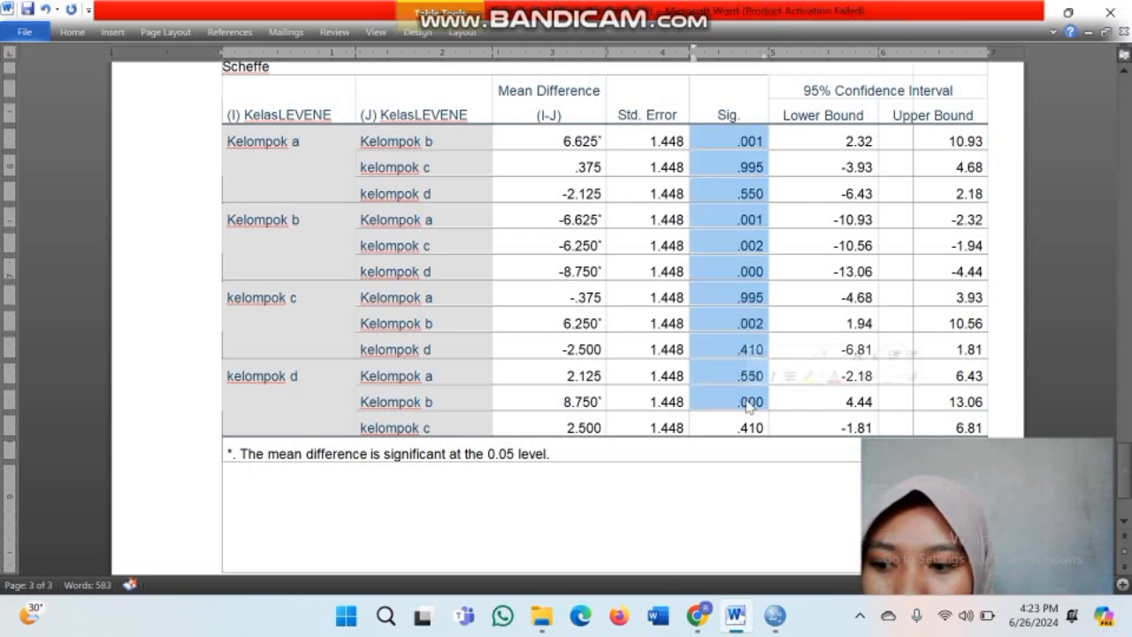
Write the line "Signifikan" below the Multiple Comparisons table and start a second line with "sig".
{"action": "left_click", "coordinate": [737, 556]}
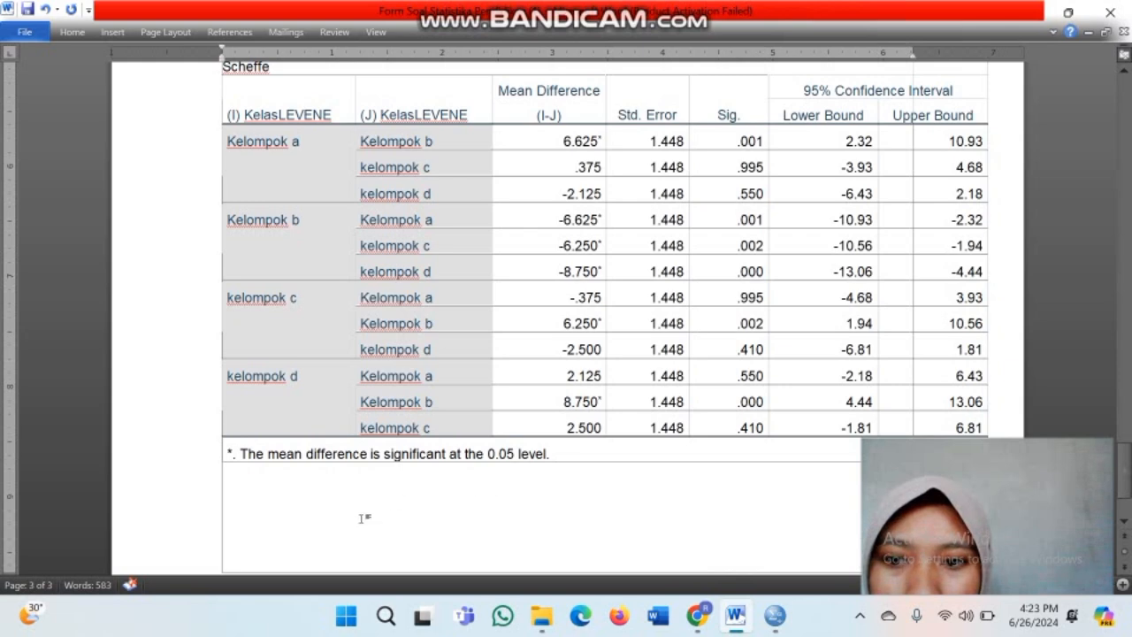
{"action": "type", "text": "si"}
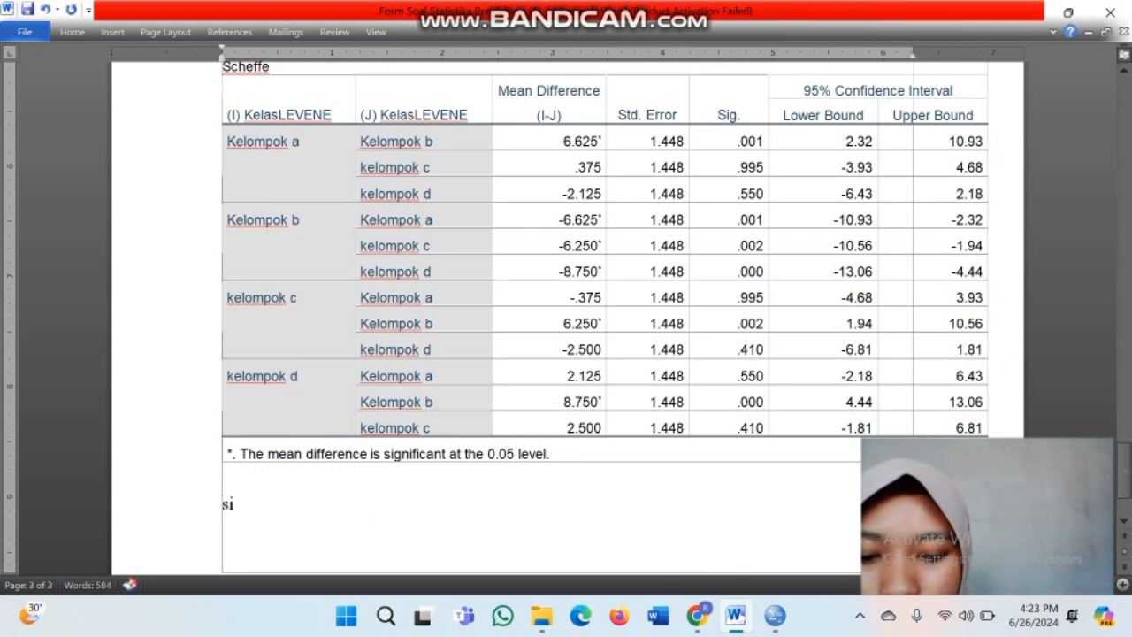
{"action": "type", "text": "gnifak"}
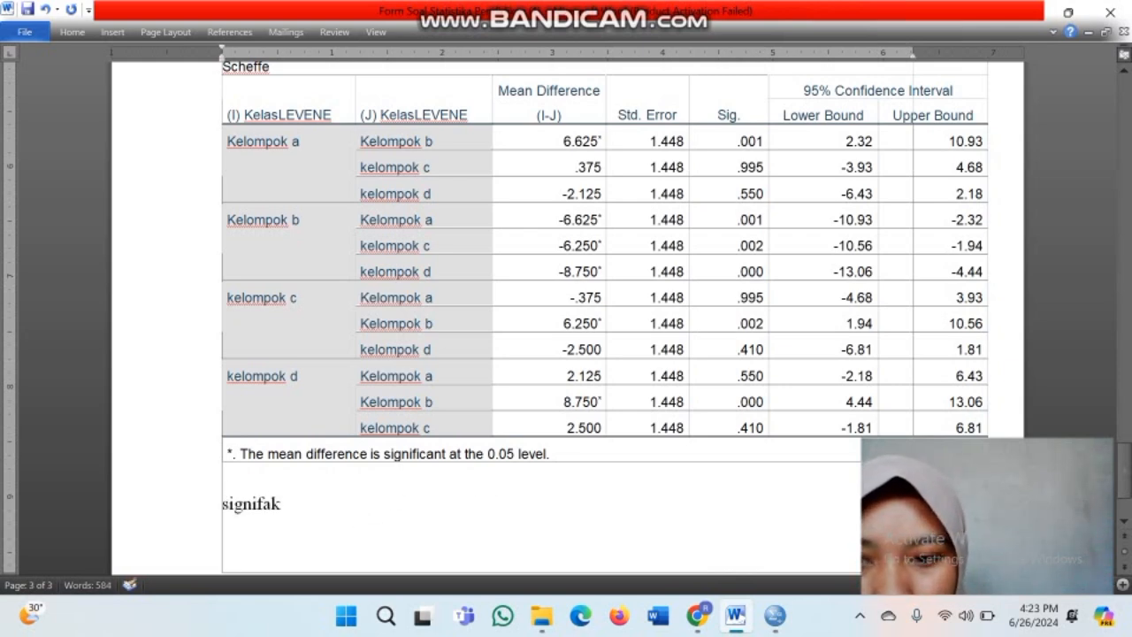
{"action": "key", "text": "BackSpace"}
{"action": "key", "text": "BackSpace"}
{"action": "key", "text": "BackSpace"}
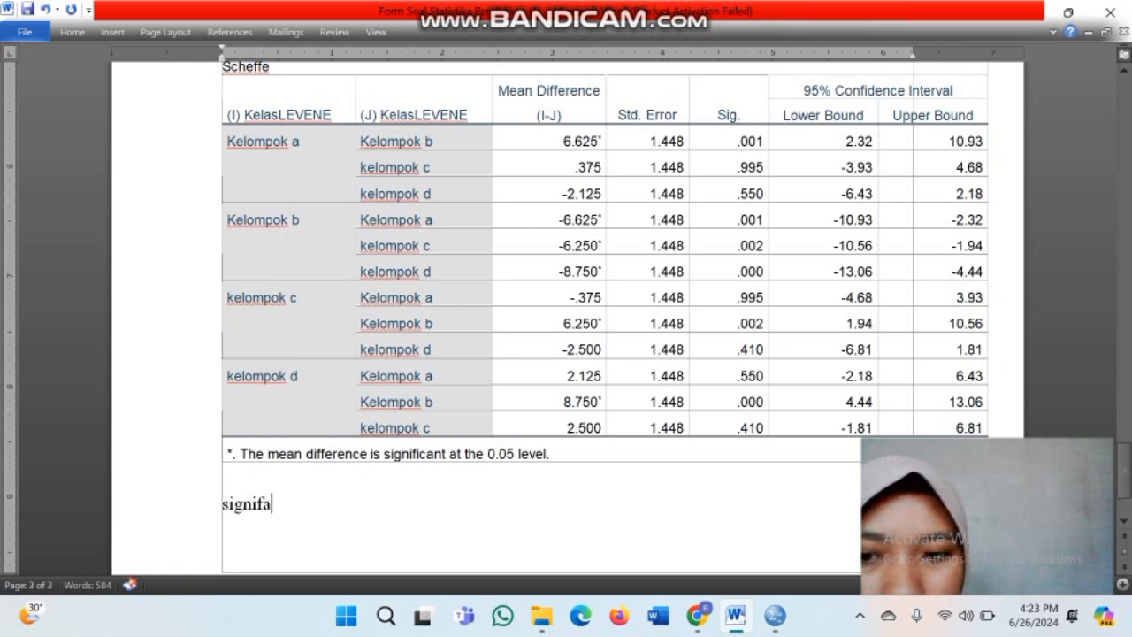
{"action": "type", "text": "fikan"}
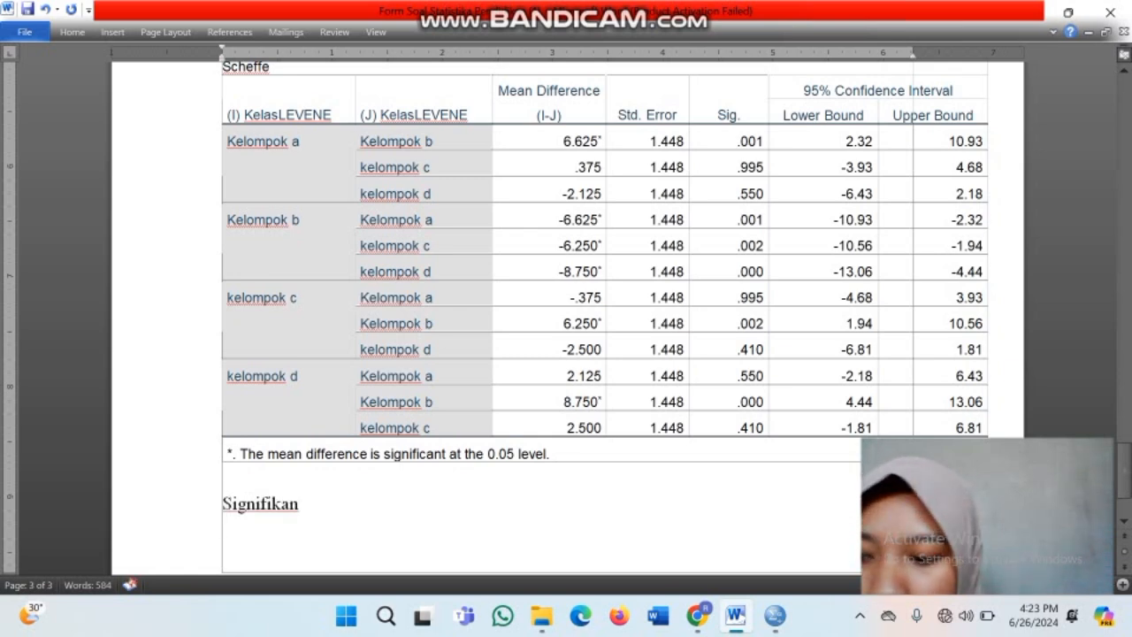
{"action": "key", "text": "Return"}
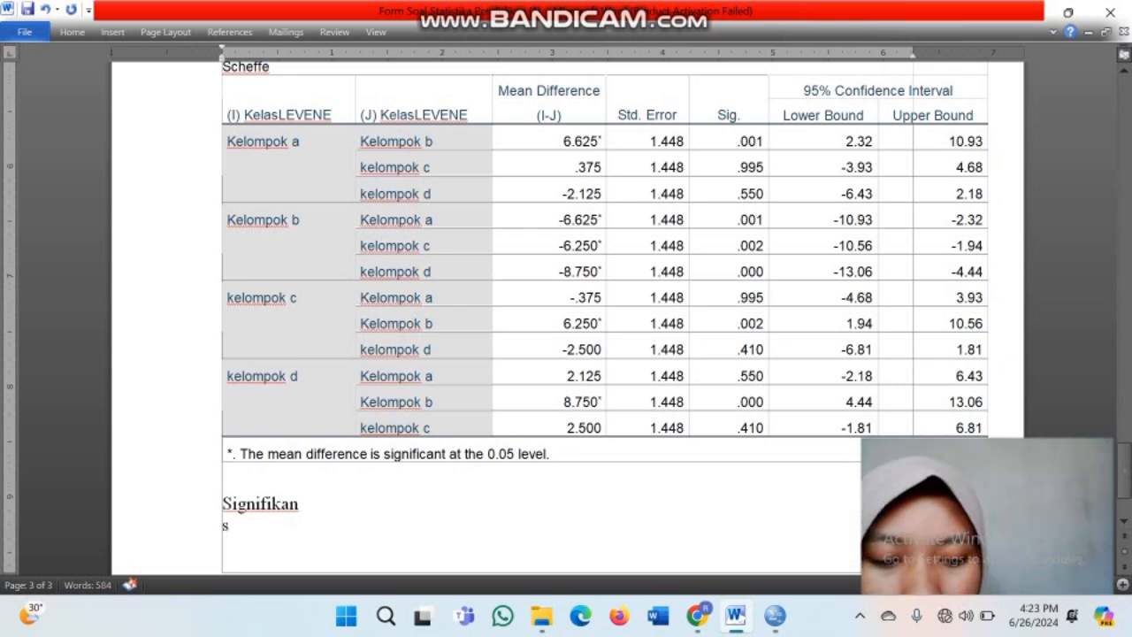
{"action": "type", "text": "sig"}
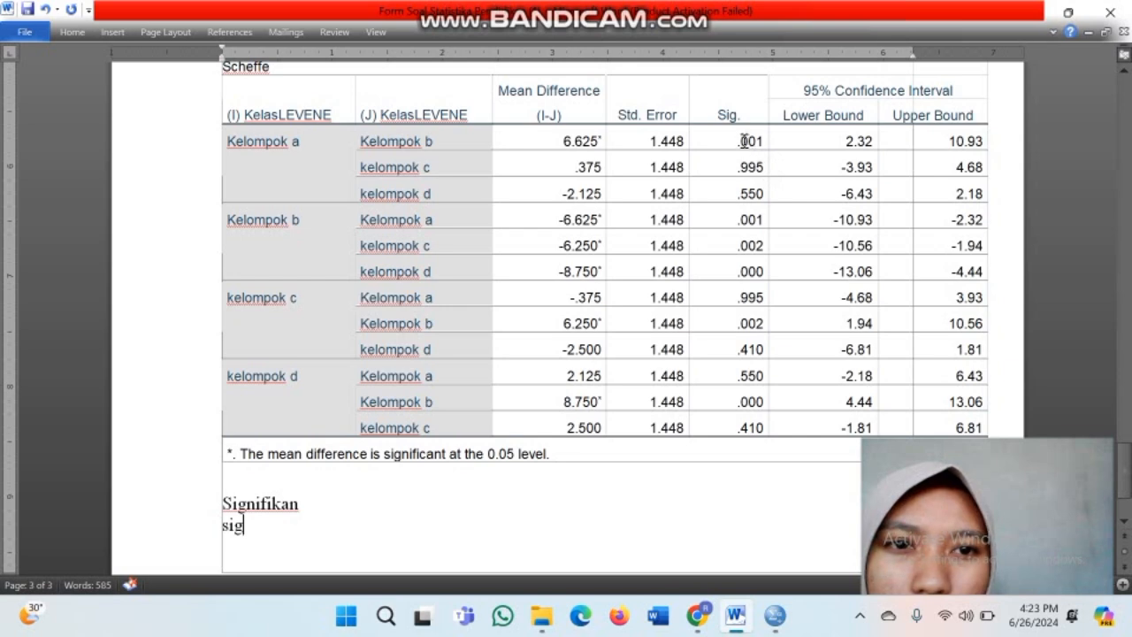
Highlight all values in the Sig. column of the Multiple Comparisons table in yellow.
{"action": "left_click_drag", "start_coordinate": [736, 138], "coordinate": [764, 428]}
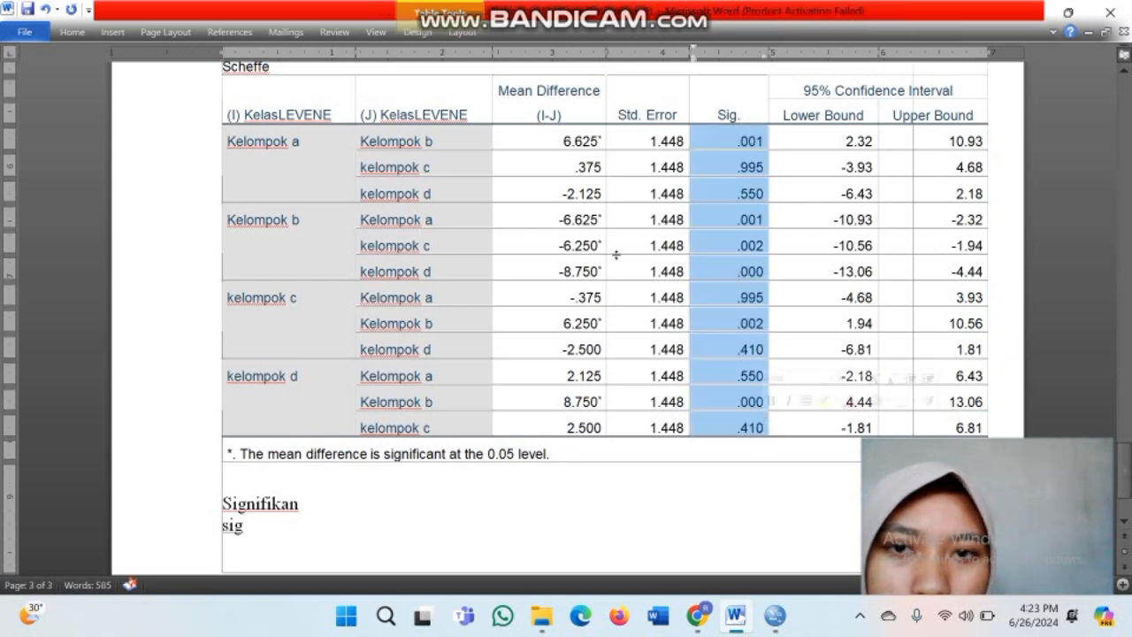
{"action": "left_click", "coordinate": [113, 34]}
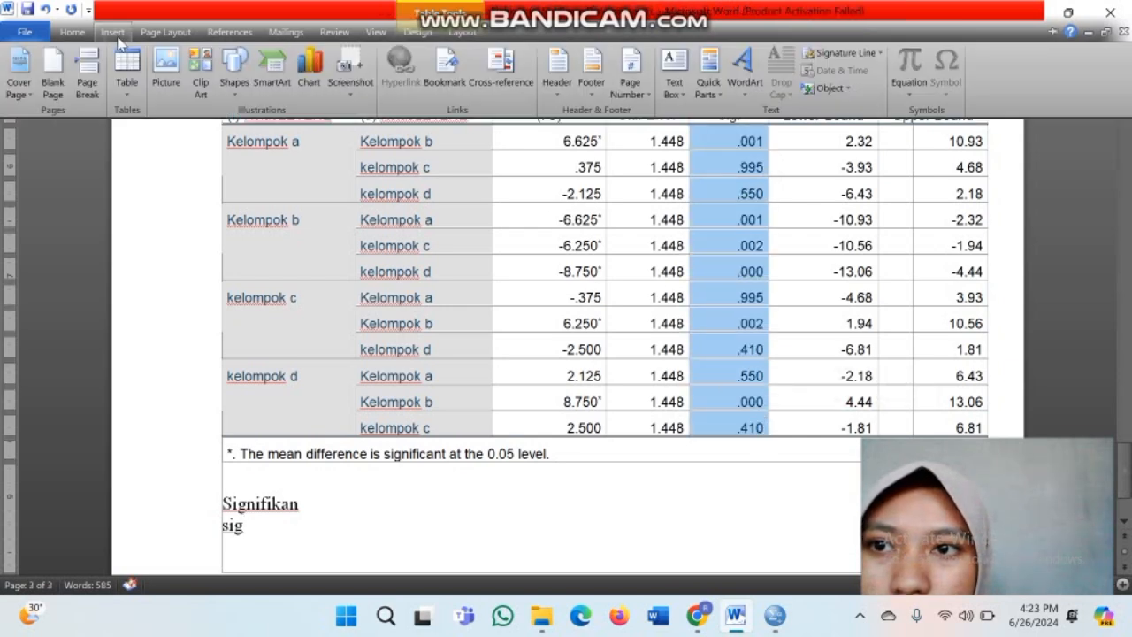
{"action": "left_click", "coordinate": [74, 33]}
{"action": "left_click", "coordinate": [75, 36]}
{"action": "left_click", "coordinate": [74, 34]}
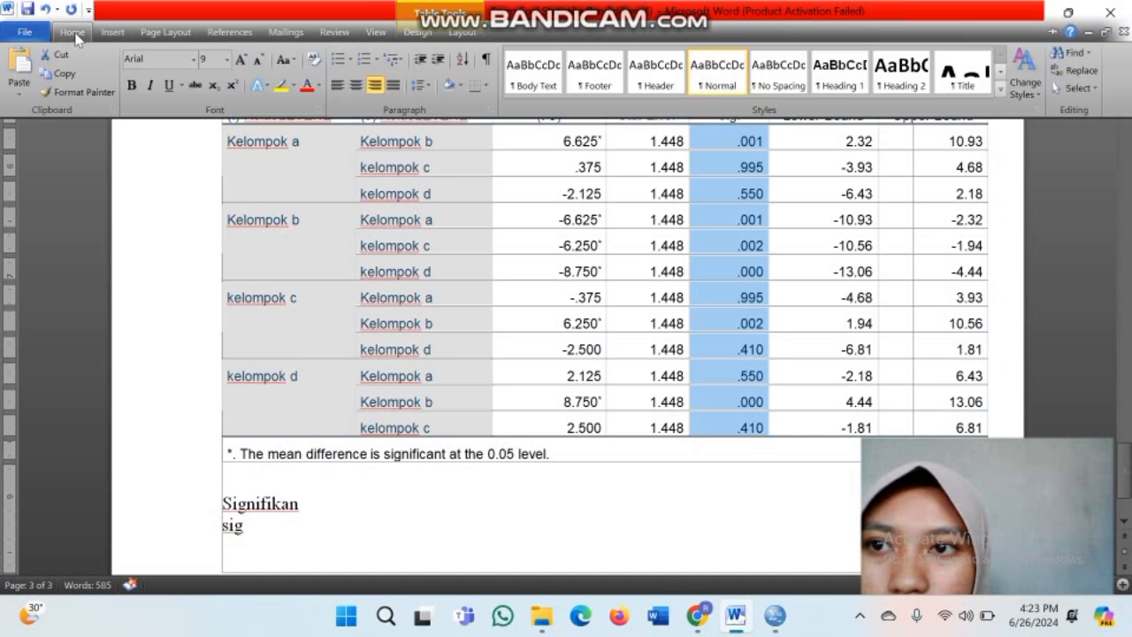
{"action": "left_click", "coordinate": [284, 92]}
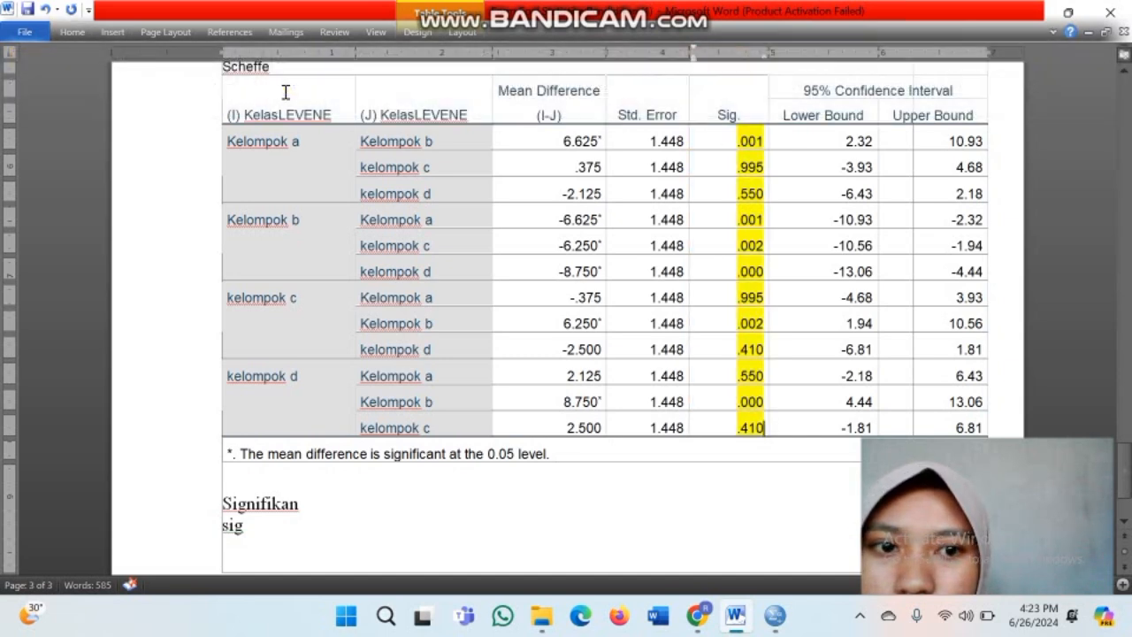
{"action": "left_click_drag", "start_coordinate": [642, 543], "coordinate": [170, 94]}
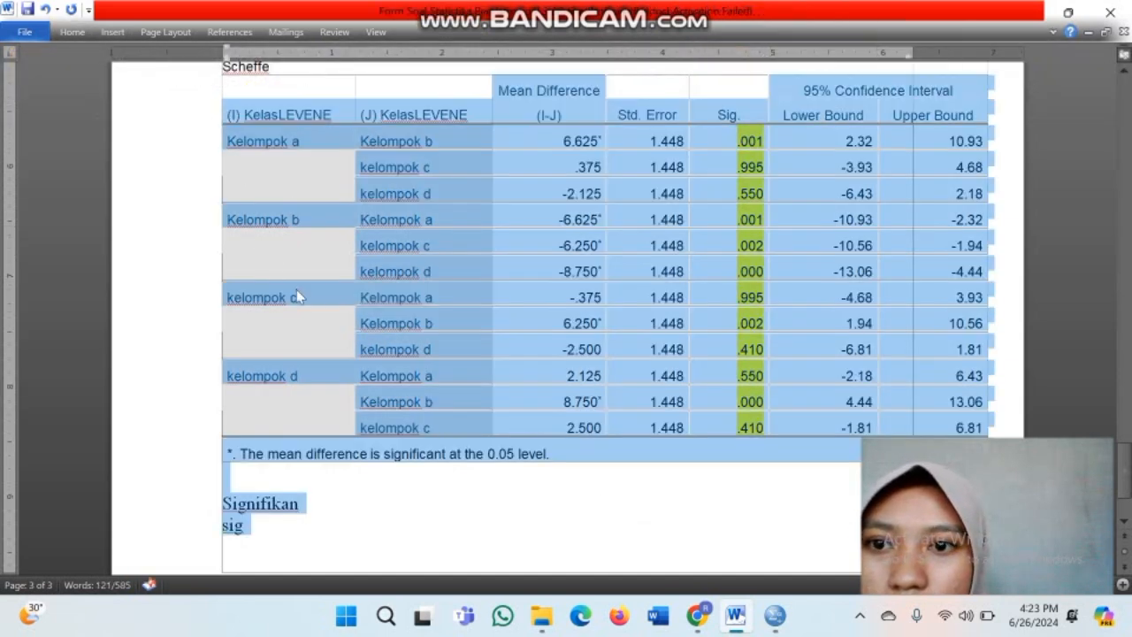
{"action": "left_click", "coordinate": [409, 412]}
{"action": "left_click", "coordinate": [300, 523]}
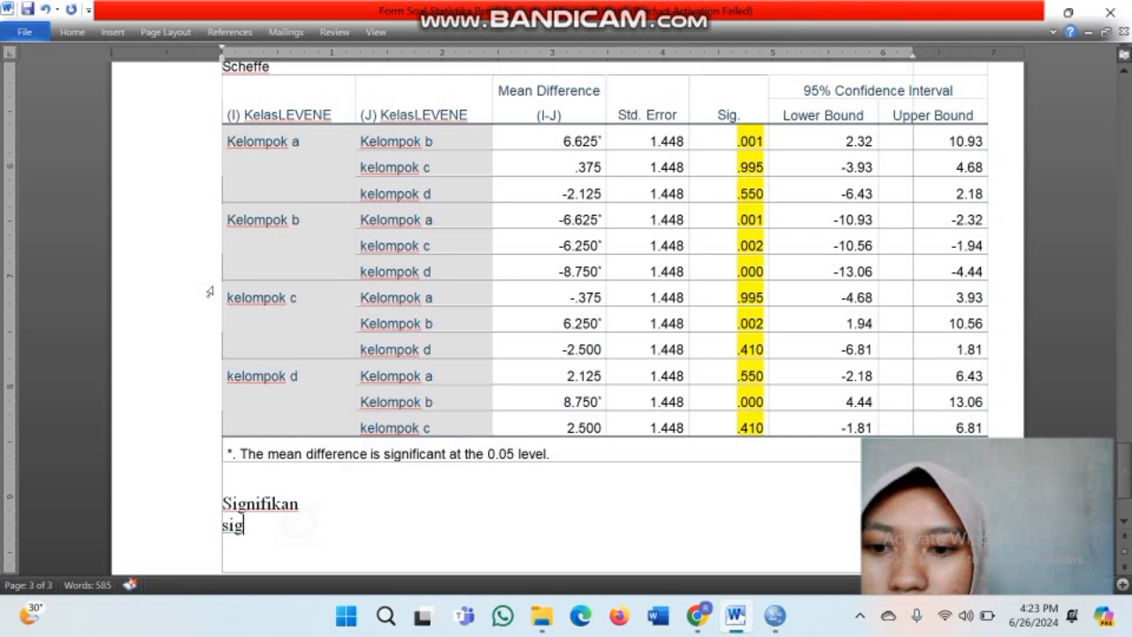
{"action": "left_click", "coordinate": [109, 32]}
{"action": "left_click", "coordinate": [73, 32]}
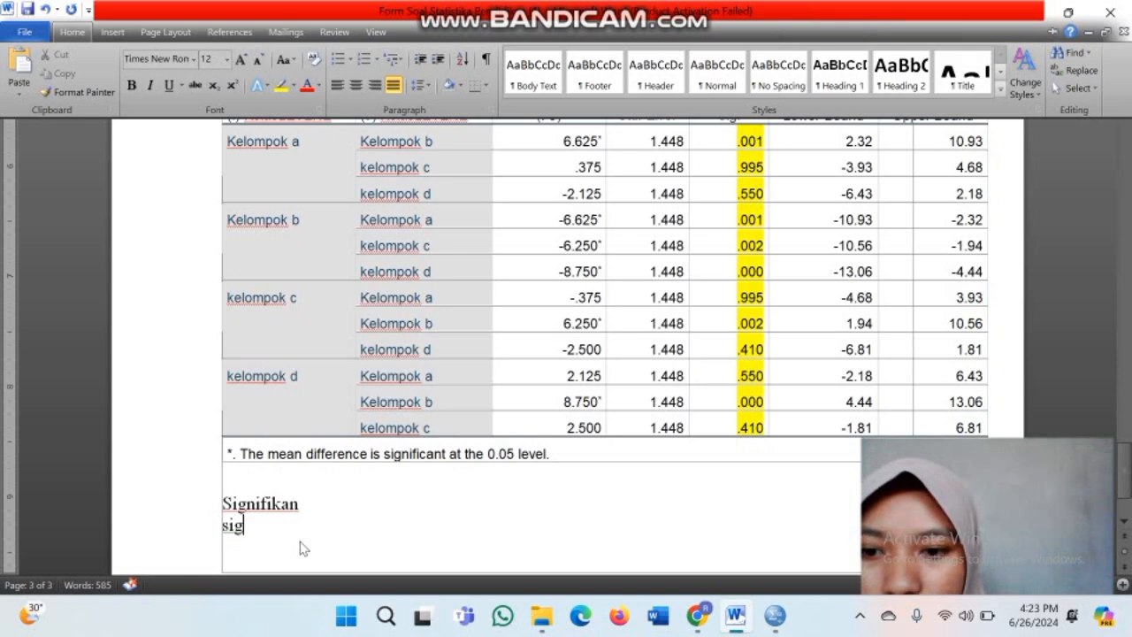
Complete the second line below the table to read "Sig < 0,05 maka perbedaamn nilai itu tidak signifikan".
{"action": "left_click", "coordinate": [274, 537]}
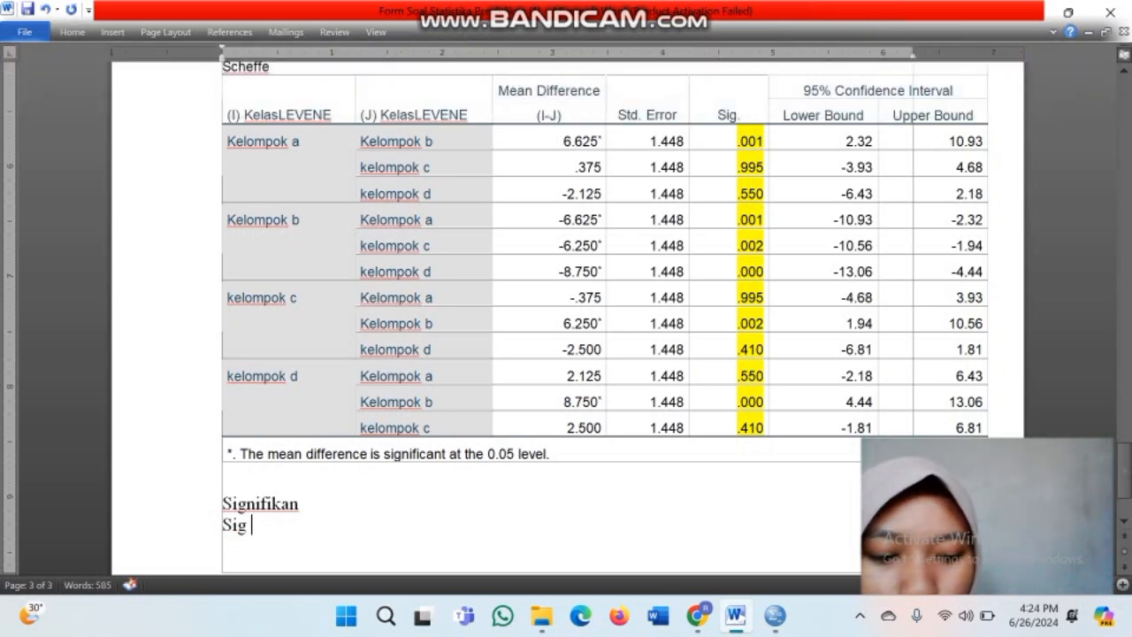
{"action": "type", "text": "<"}
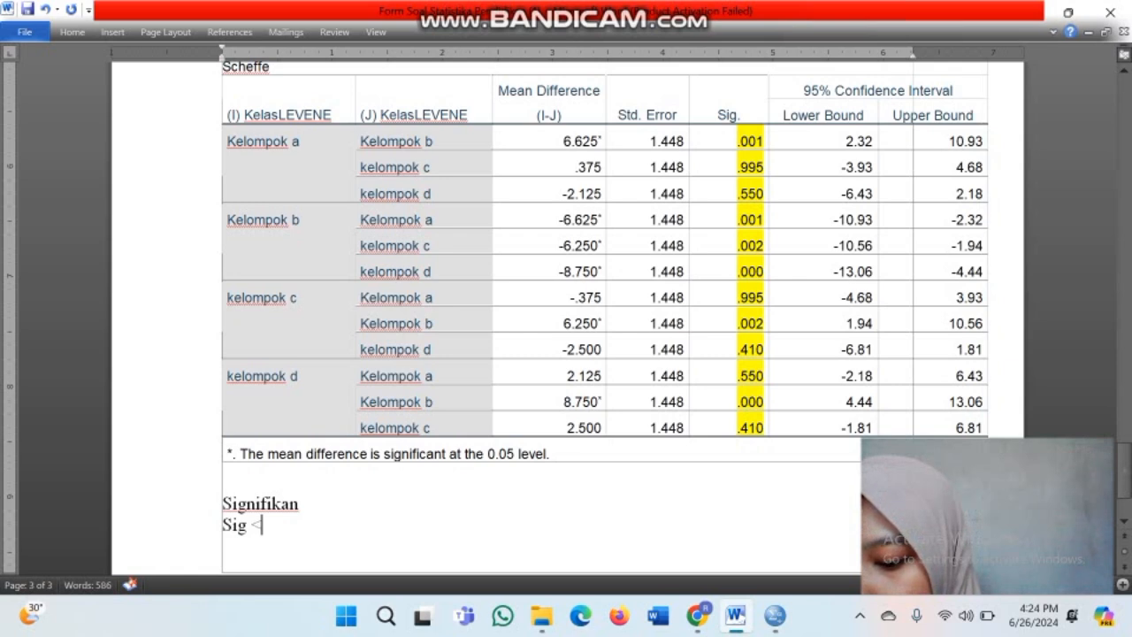
{"action": "type", "text": " 0,"}
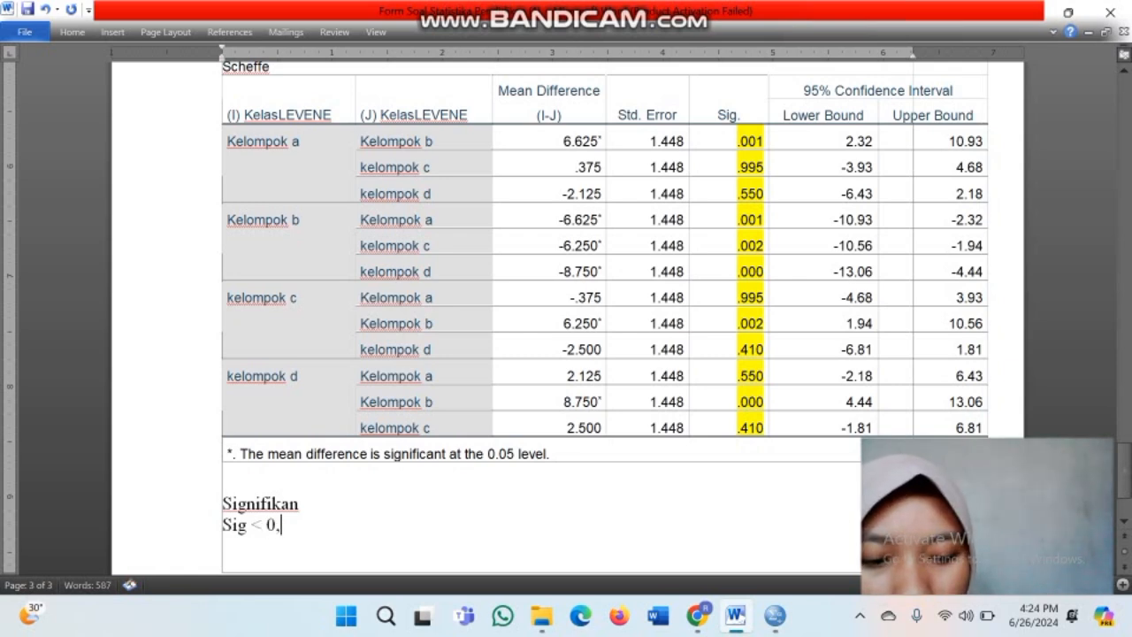
{"action": "type", "text": "05"}
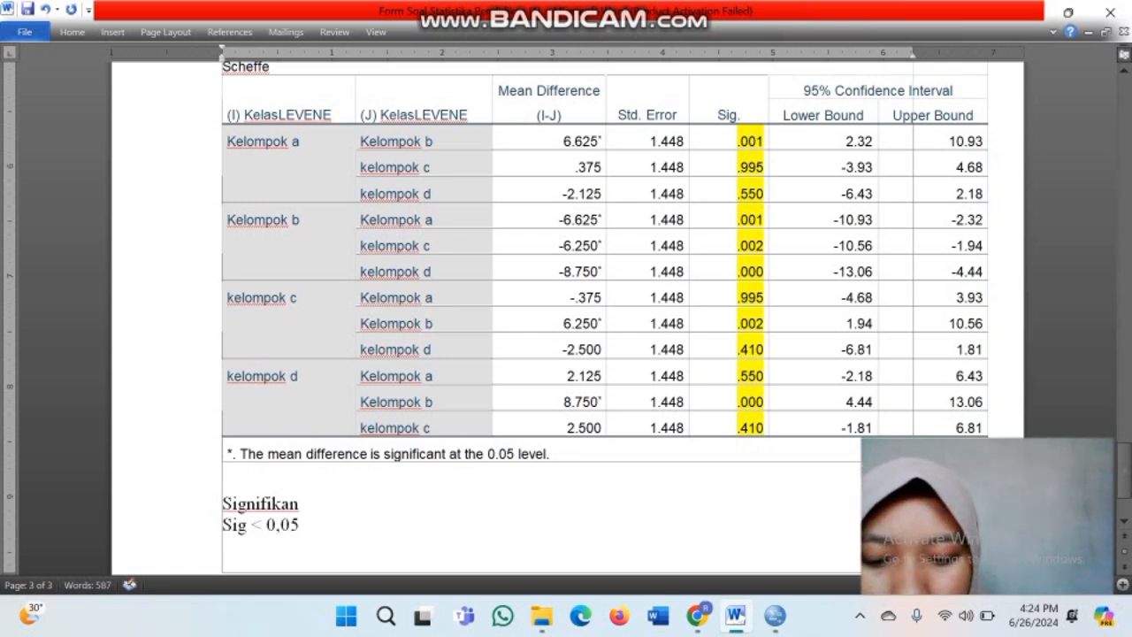
{"action": "type", "text": " maka pe"}
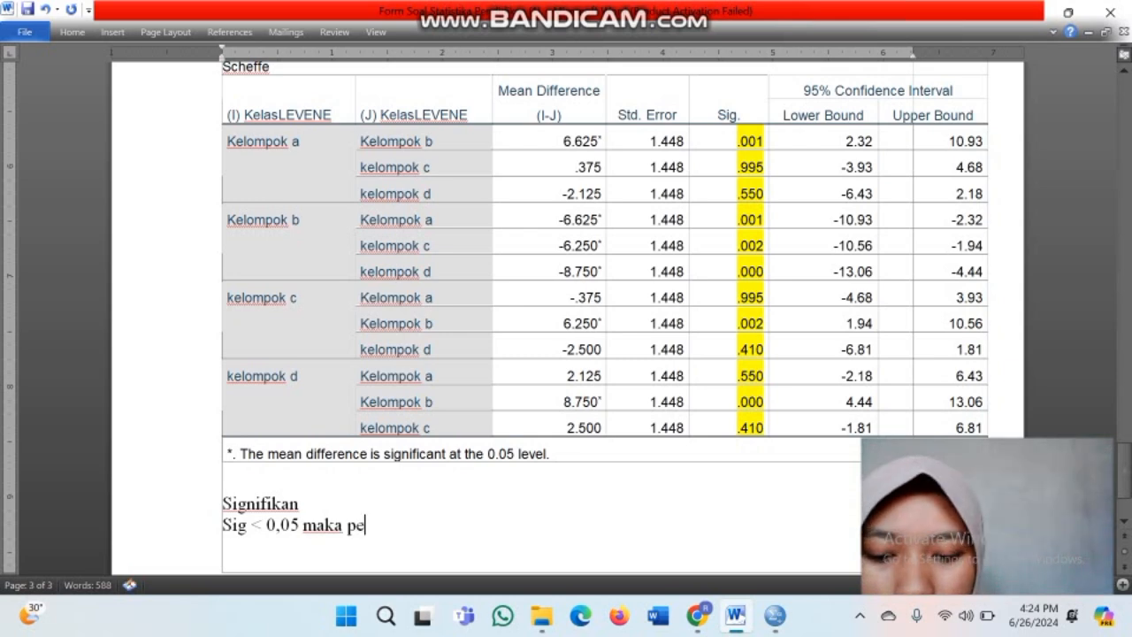
{"action": "type", "text": "rbedaam"}
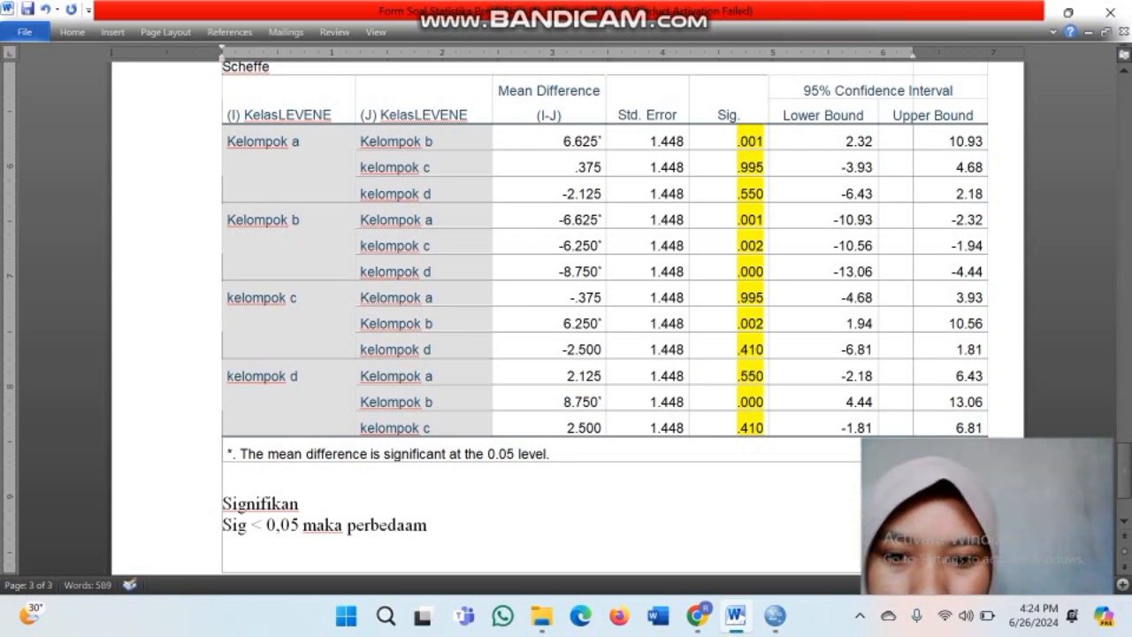
{"action": "type", "text": "n"}
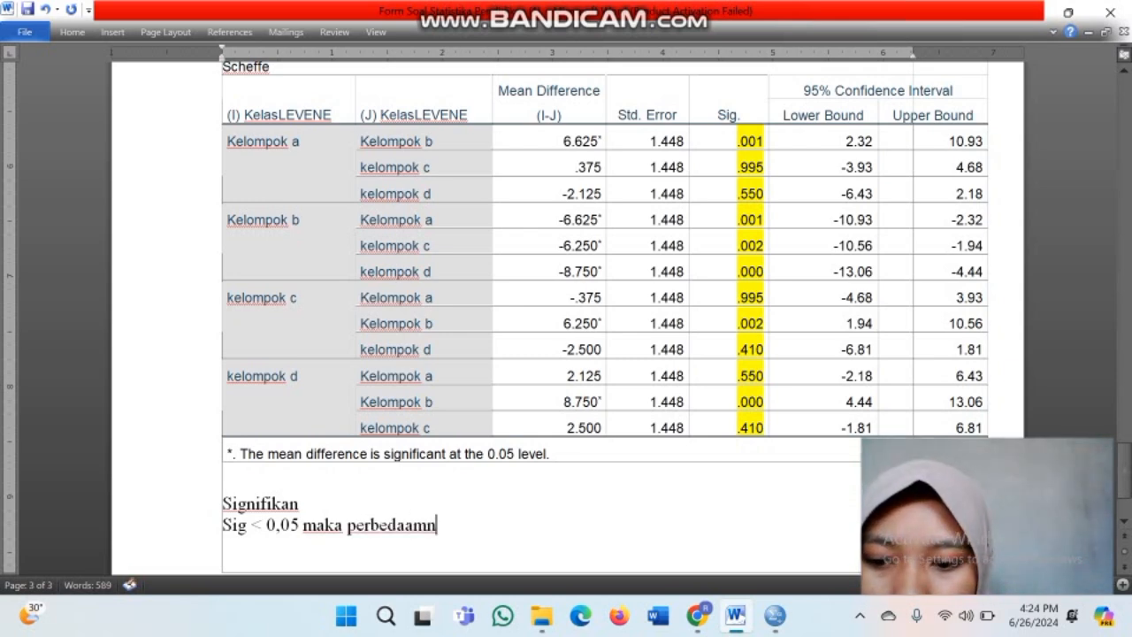
{"action": "type", "text": " nil"}
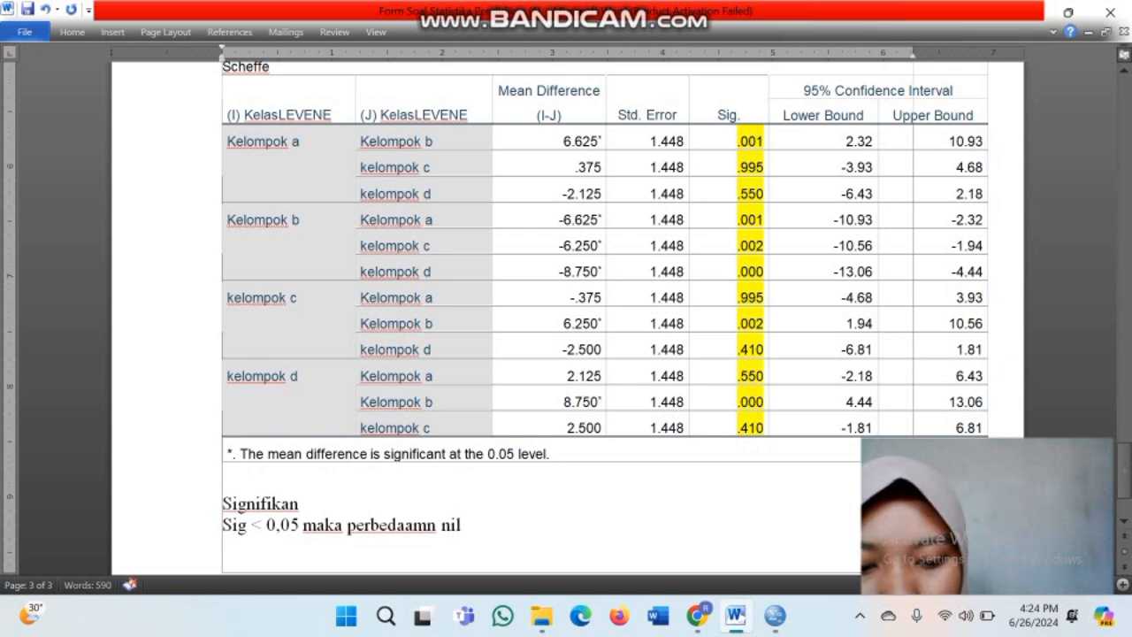
{"action": "type", "text": "ai itu"}
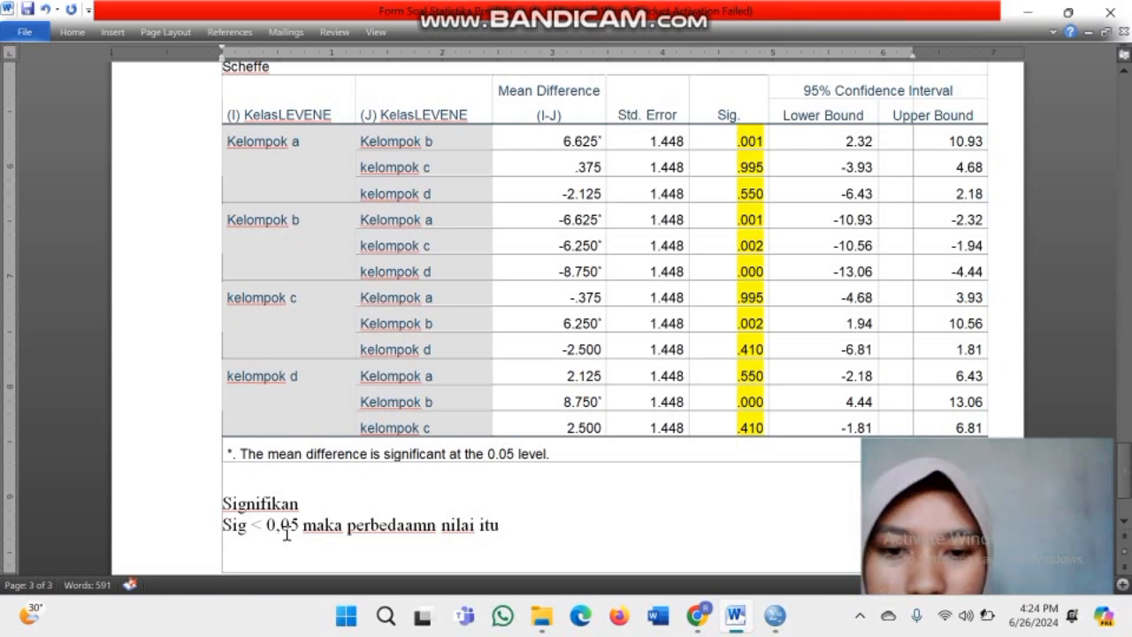
{"action": "type", "text": "t"}
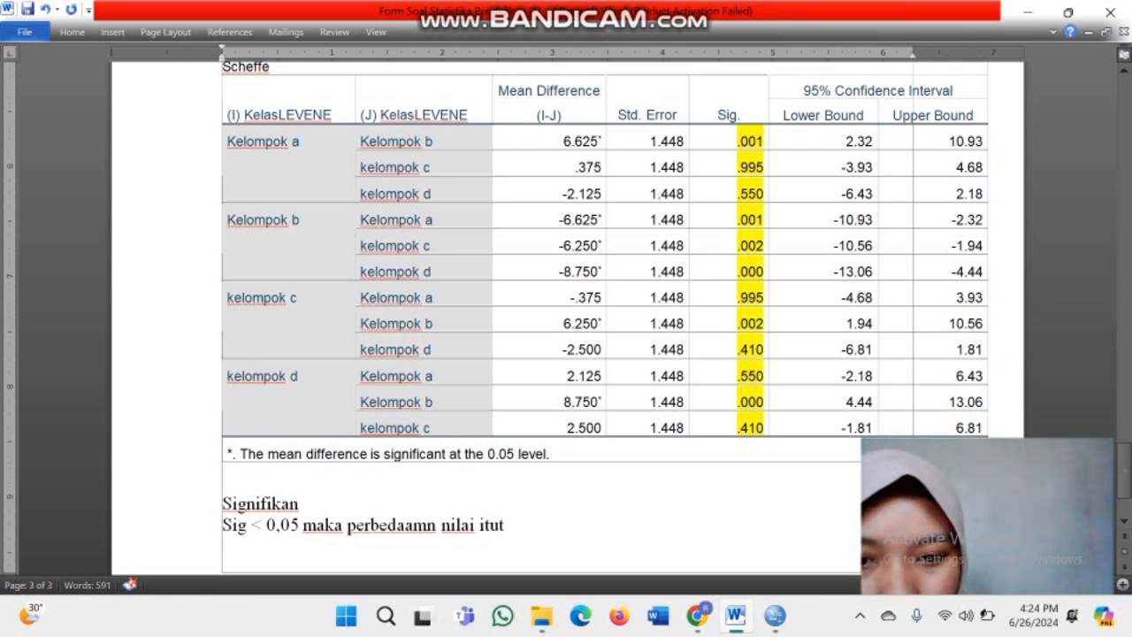
{"action": "key", "text": "BackSpace"}
{"action": "type", "text": "tid"}
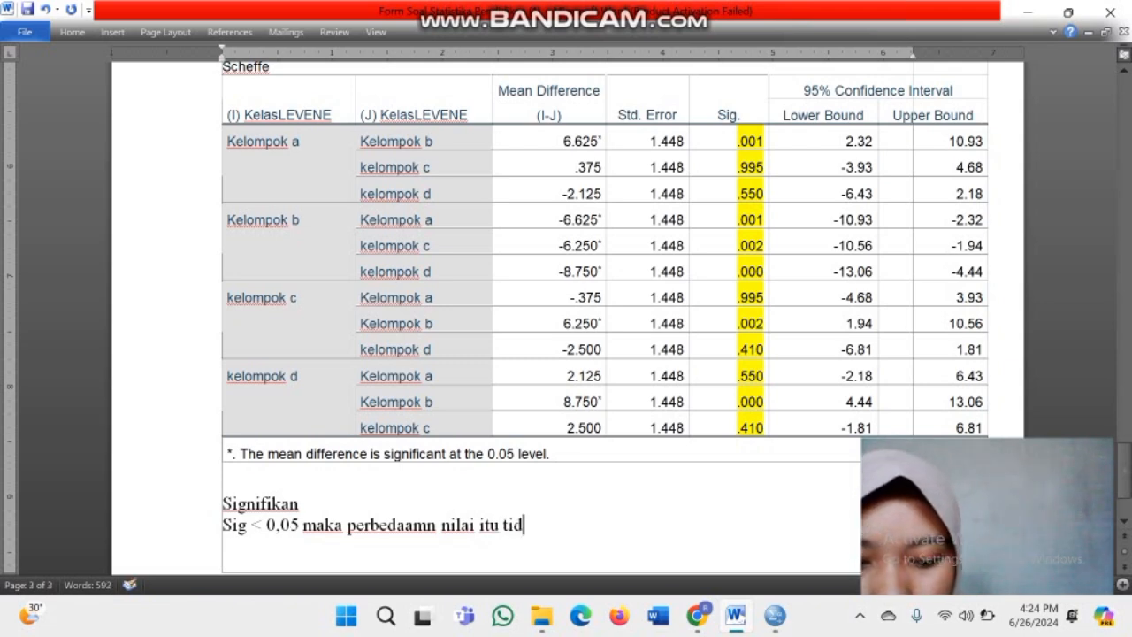
{"action": "type", "text": "ak signi"}
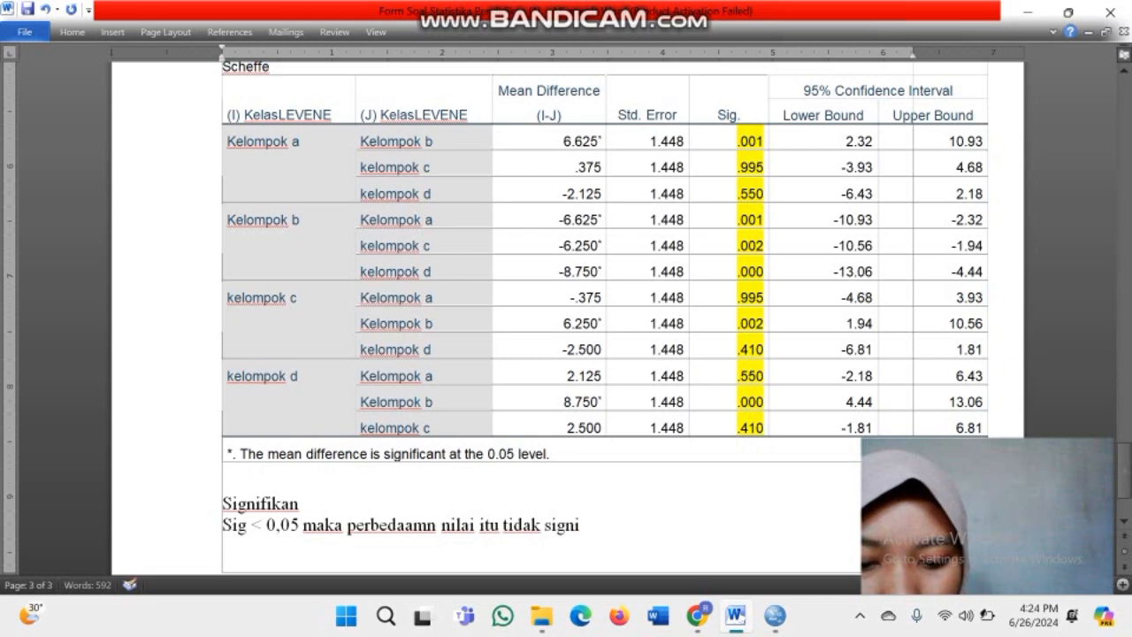
{"action": "type", "text": "fikan"}
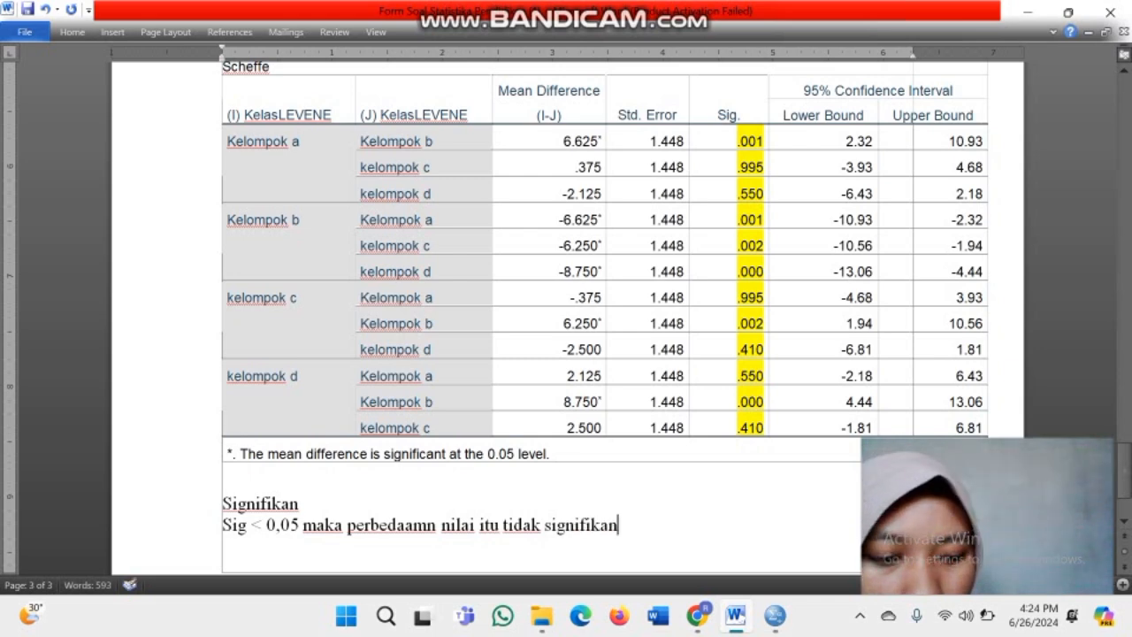
Add a third line below the Multiple Comparisons table reading "Sig > 0,05 maka perbedaan nilainya itu signifikan".
{"action": "key", "text": "Return"}
{"action": "key", "text": "Caps_Lock"}
{"action": "type", "text": "S"}
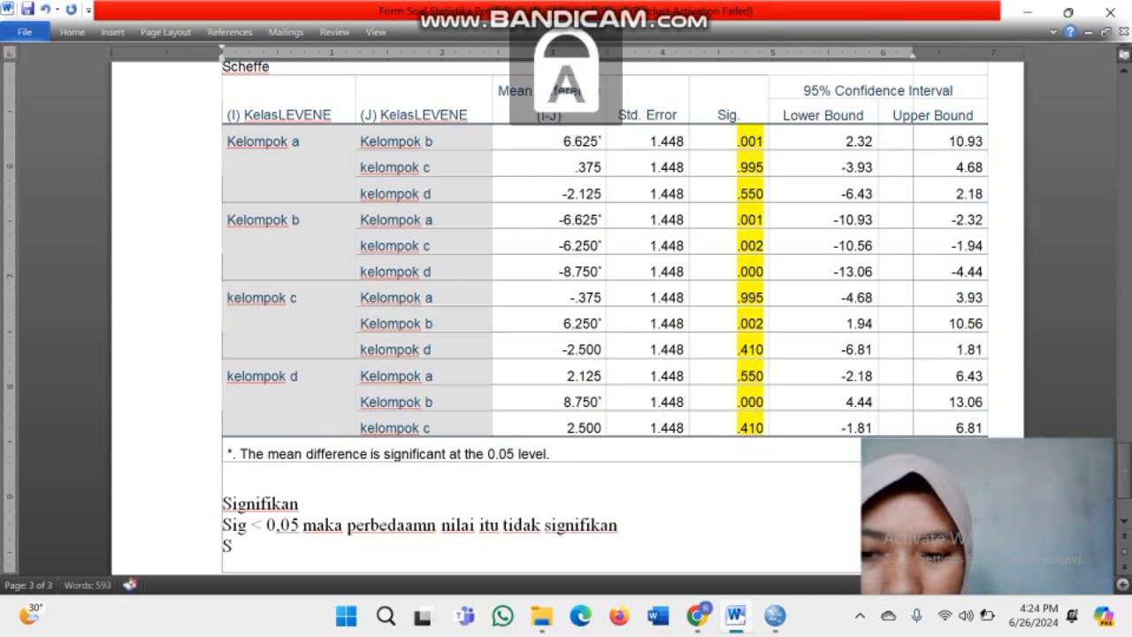
{"action": "key", "text": "Caps_Lock"}
{"action": "type", "text": "ig"}
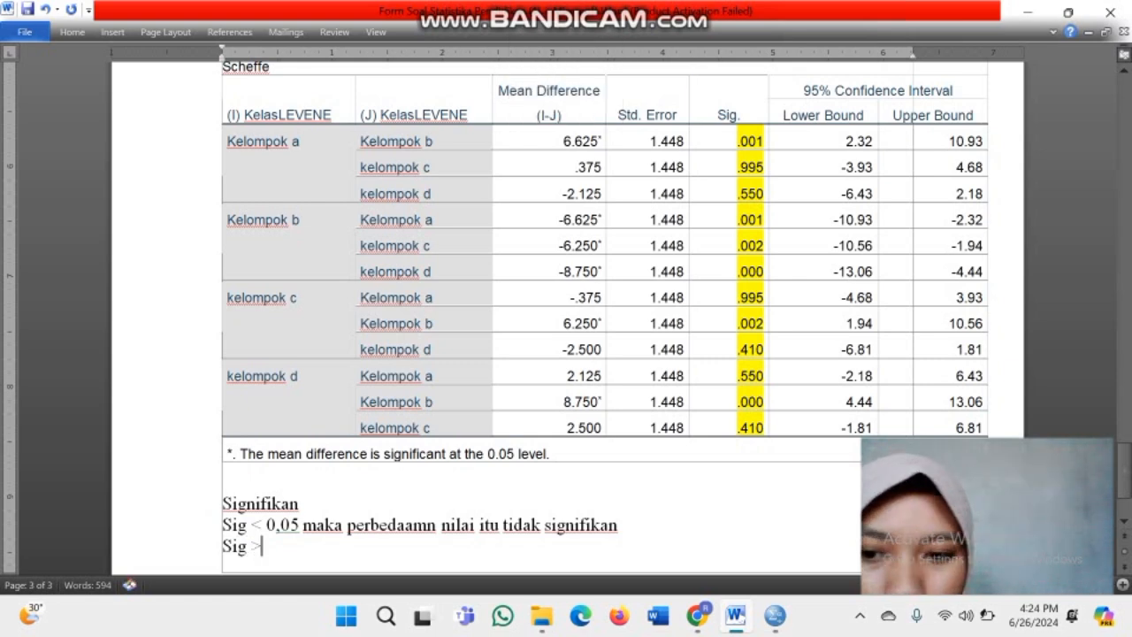
{"action": "type", "text": " > 0"}
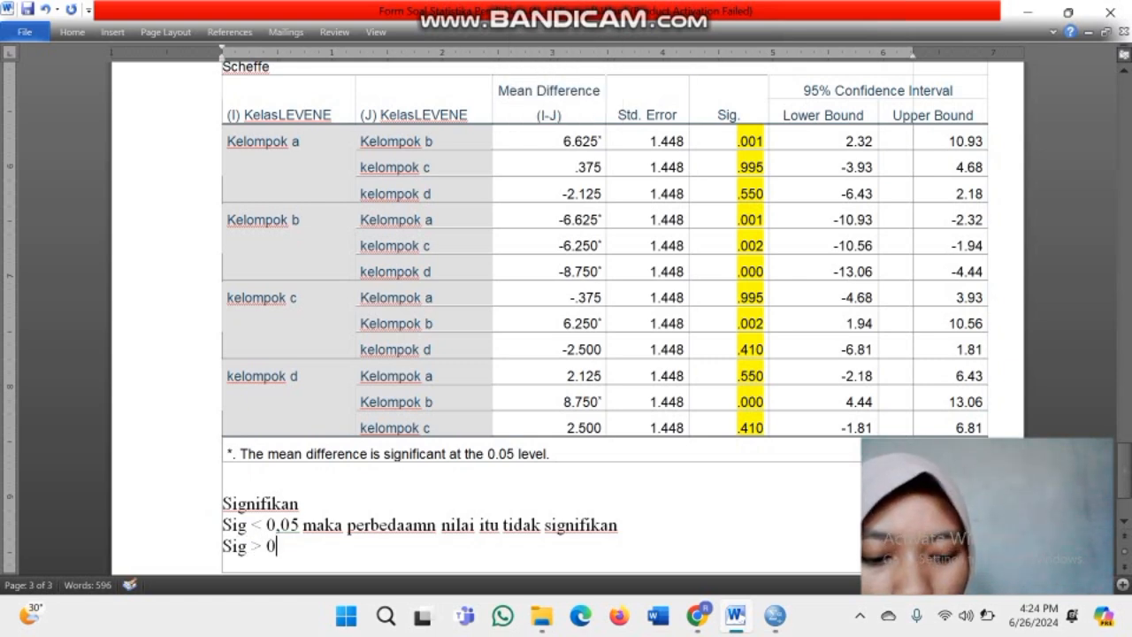
{"action": "type", "text": ",05 "}
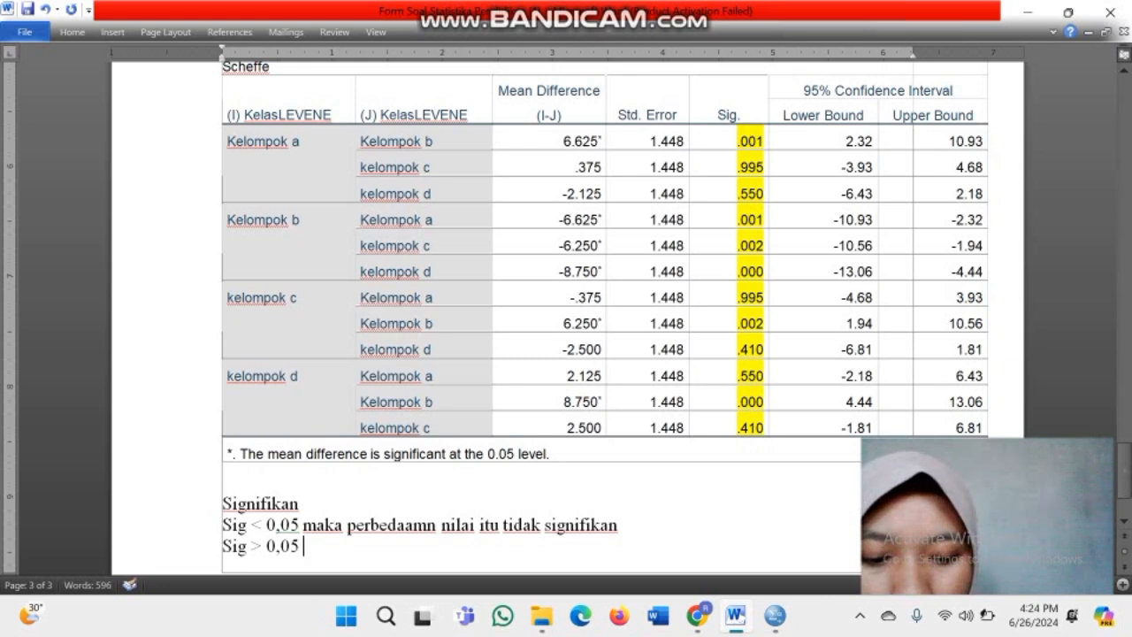
{"action": "type", "text": "maka pe"}
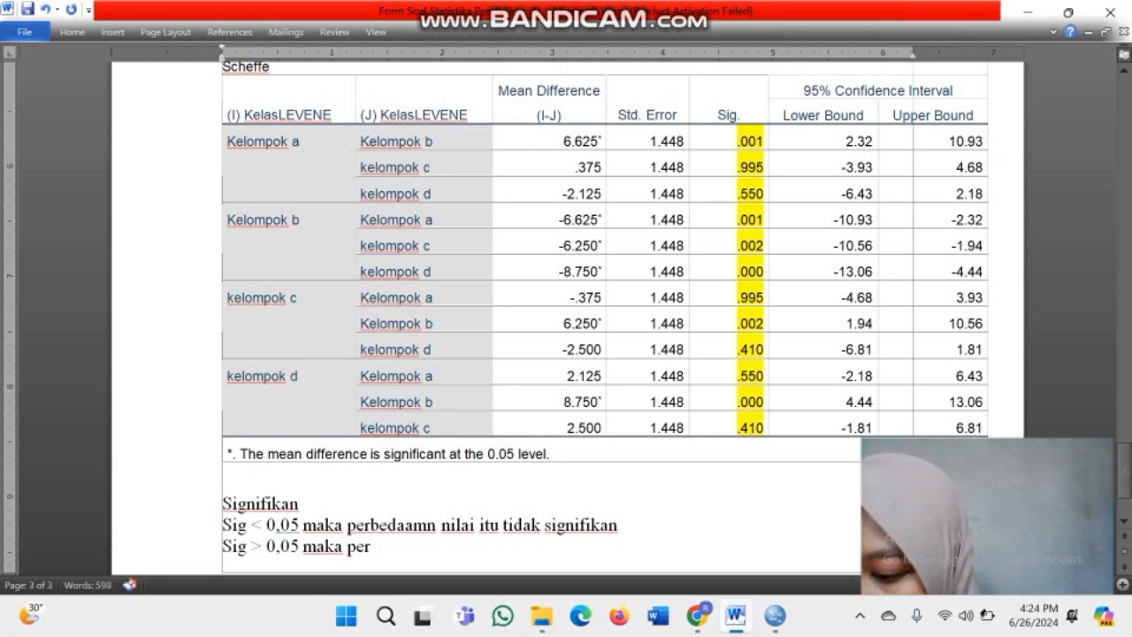
{"action": "type", "text": "r"}
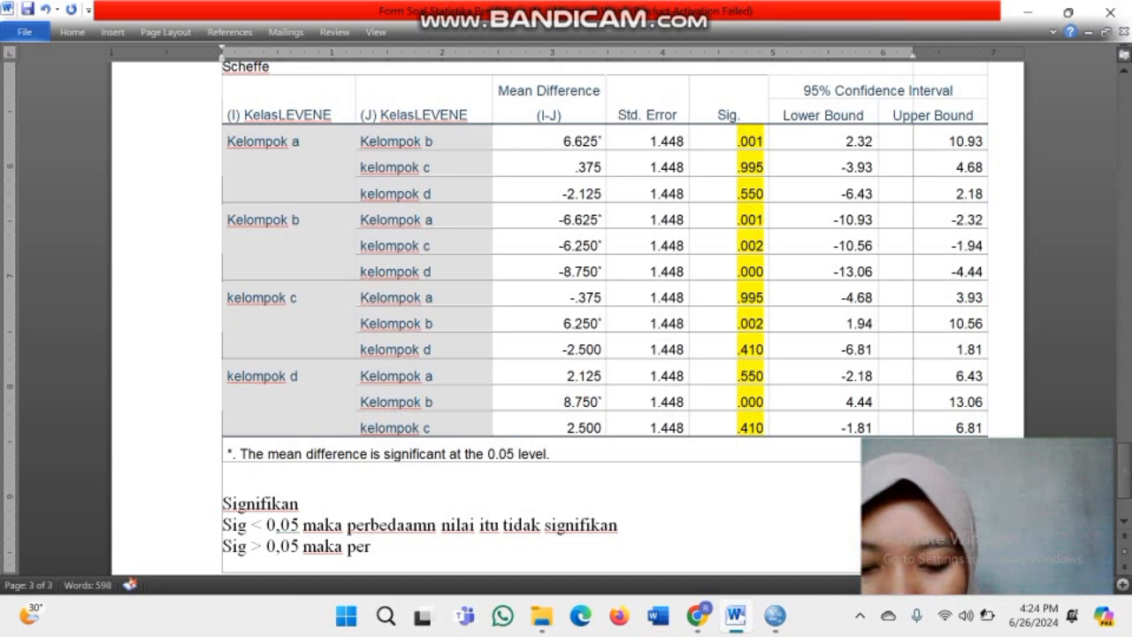
{"action": "type", "text": "bedaan"}
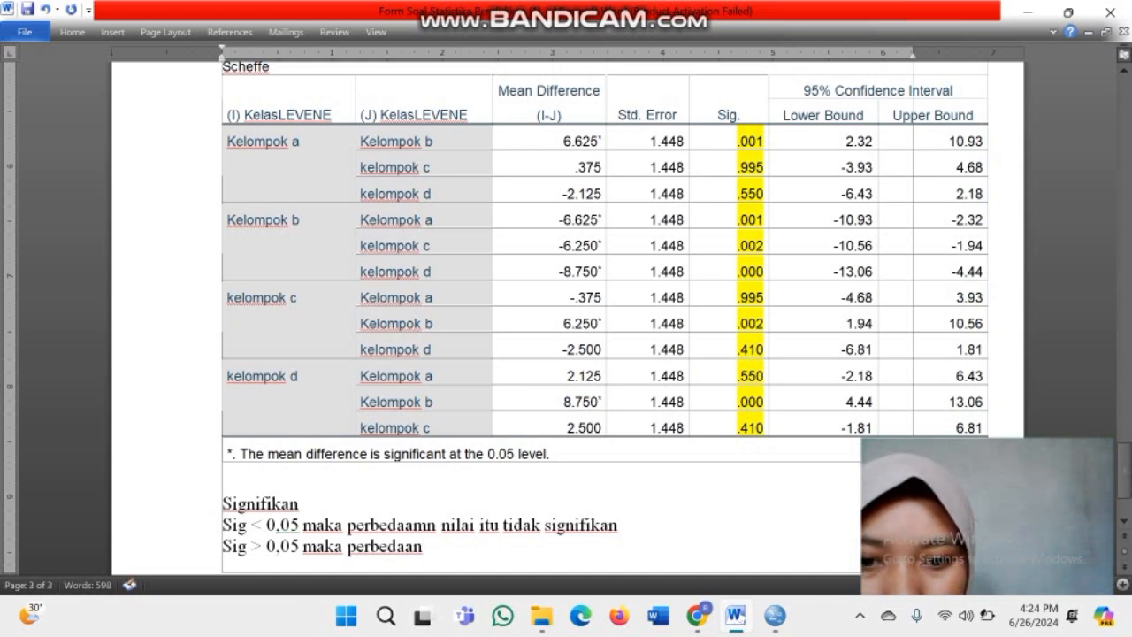
{"action": "type", "text": " nilain"}
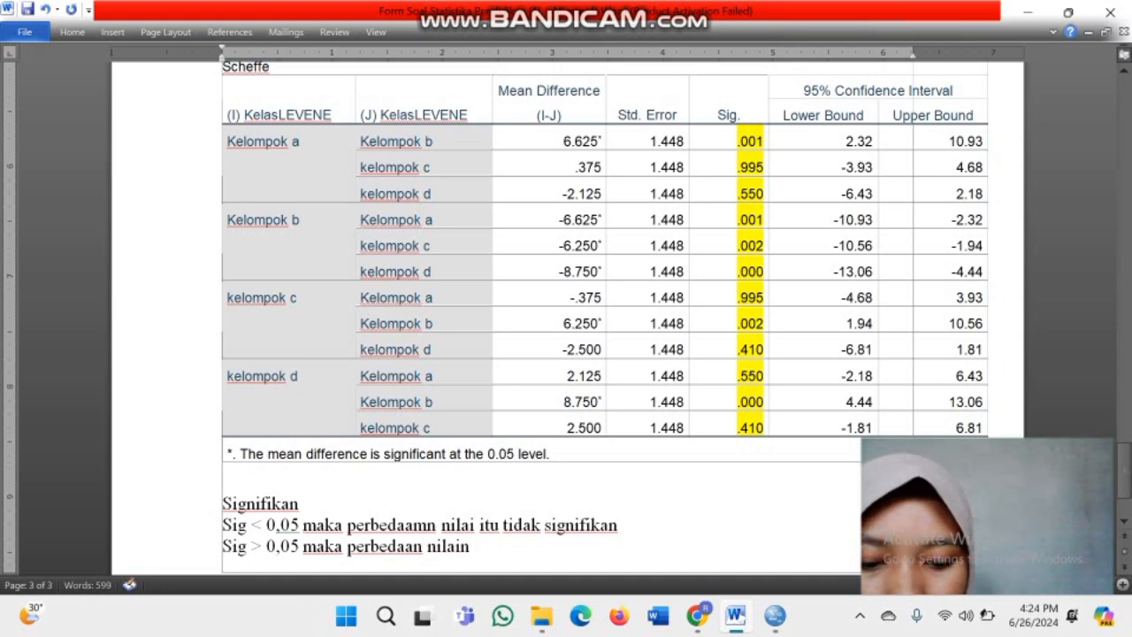
{"action": "type", "text": "ya itu si"}
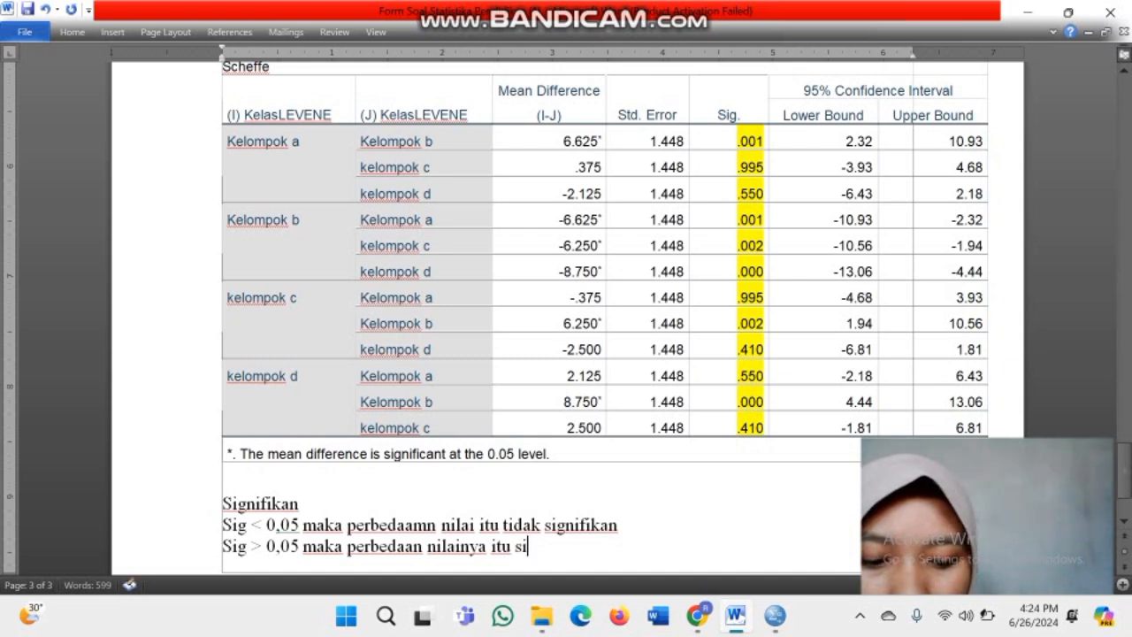
{"action": "type", "text": "gnifikan"}
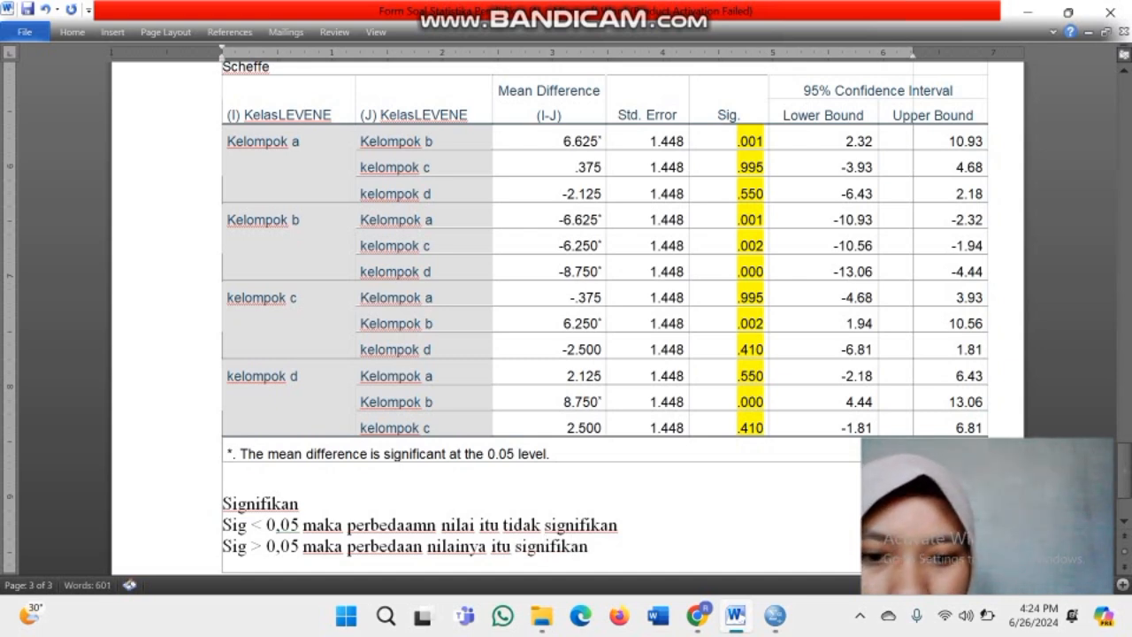
Start a new line at the beginning of the fourth page with "Kelompok A".
{"action": "scroll", "coordinate": [566, 301], "scroll_direction": "down", "scroll_amount": 5}
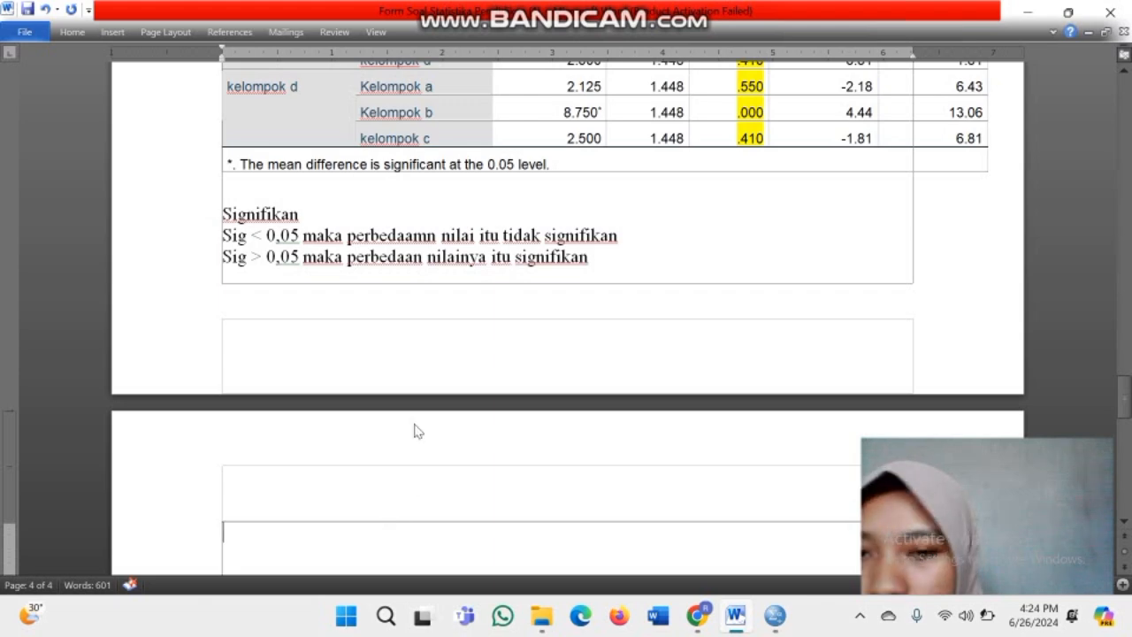
{"action": "scroll", "coordinate": [414, 430], "scroll_direction": "up", "scroll_amount": 8}
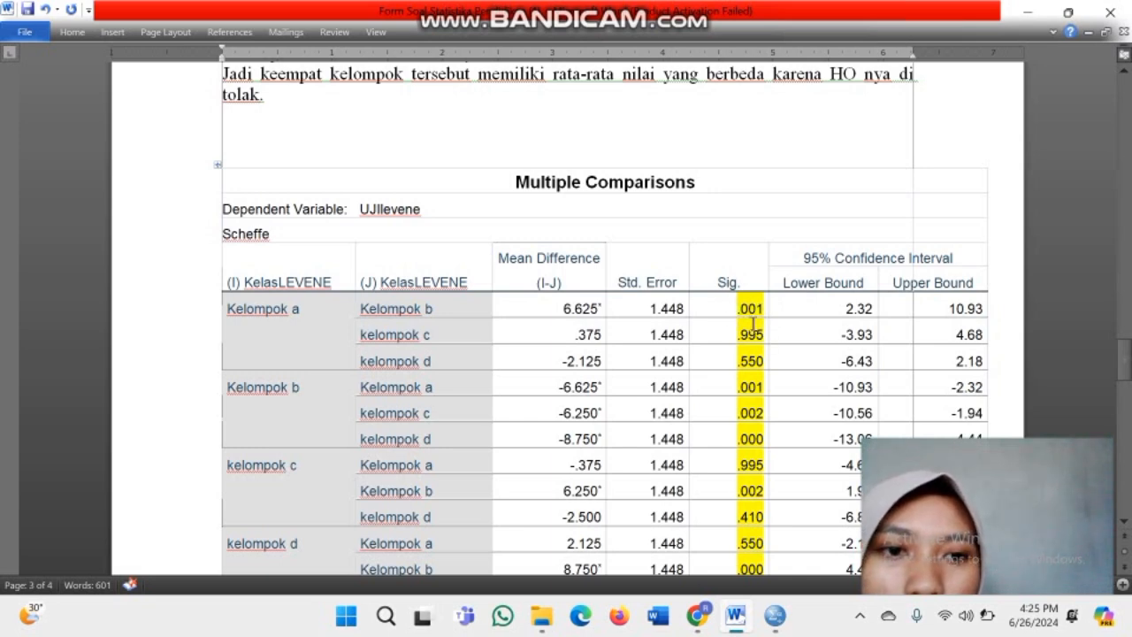
{"action": "scroll", "coordinate": [752, 323], "scroll_direction": "down", "scroll_amount": 10}
{"action": "left_click", "coordinate": [304, 319]}
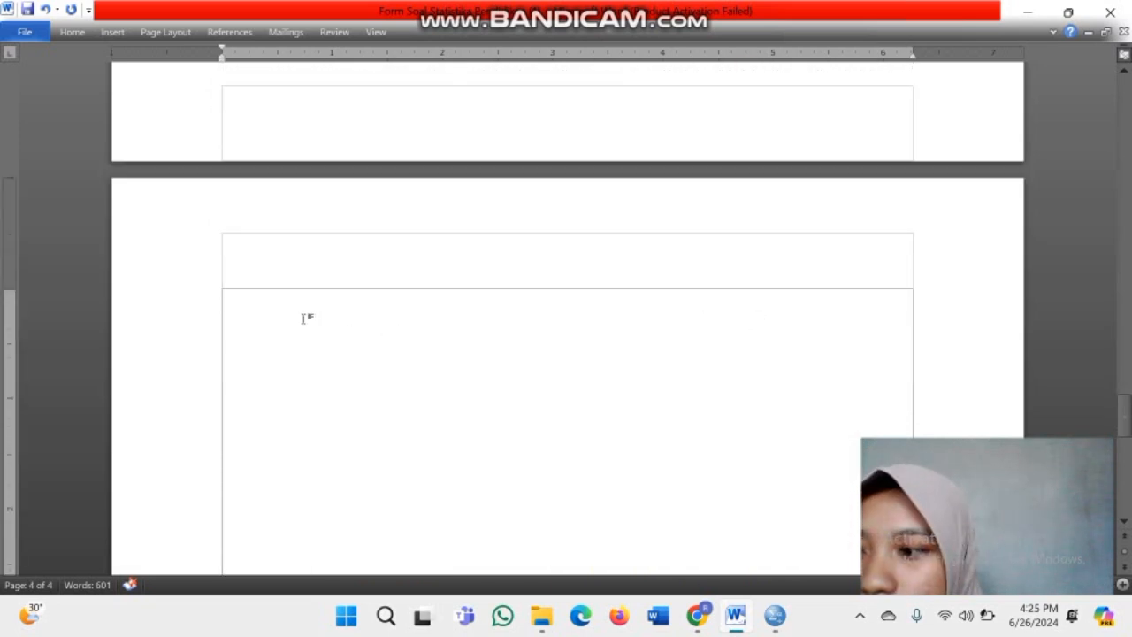
{"action": "key", "text": "Caps_Lock"}
{"action": "type", "text": "J"}
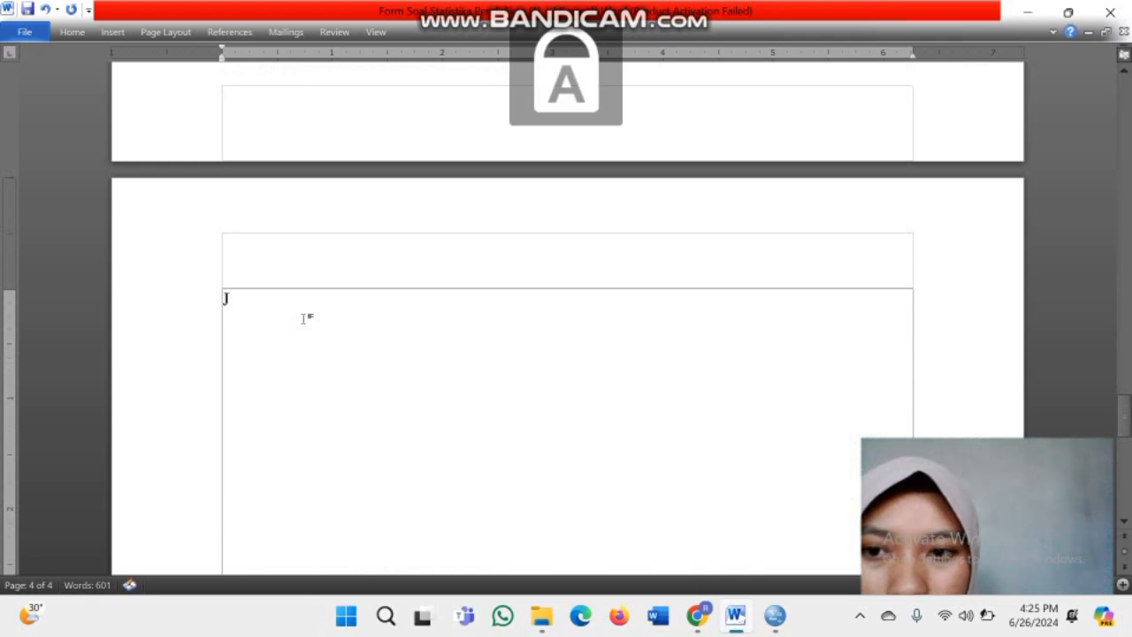
{"action": "key", "text": "BackSpace"}
{"action": "key", "text": "Caps_Lock"}
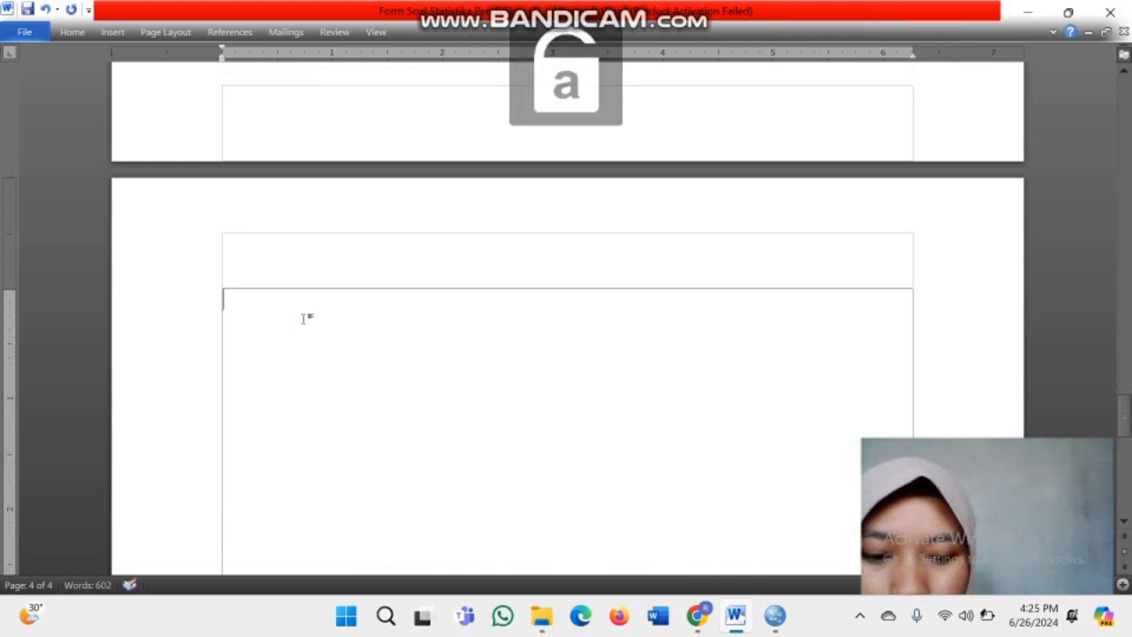
{"action": "type", "text": "k"}
{"action": "key", "text": "Caps_Lock"}
{"action": "key", "text": "BackSpace"}
{"action": "type", "text": "K"}
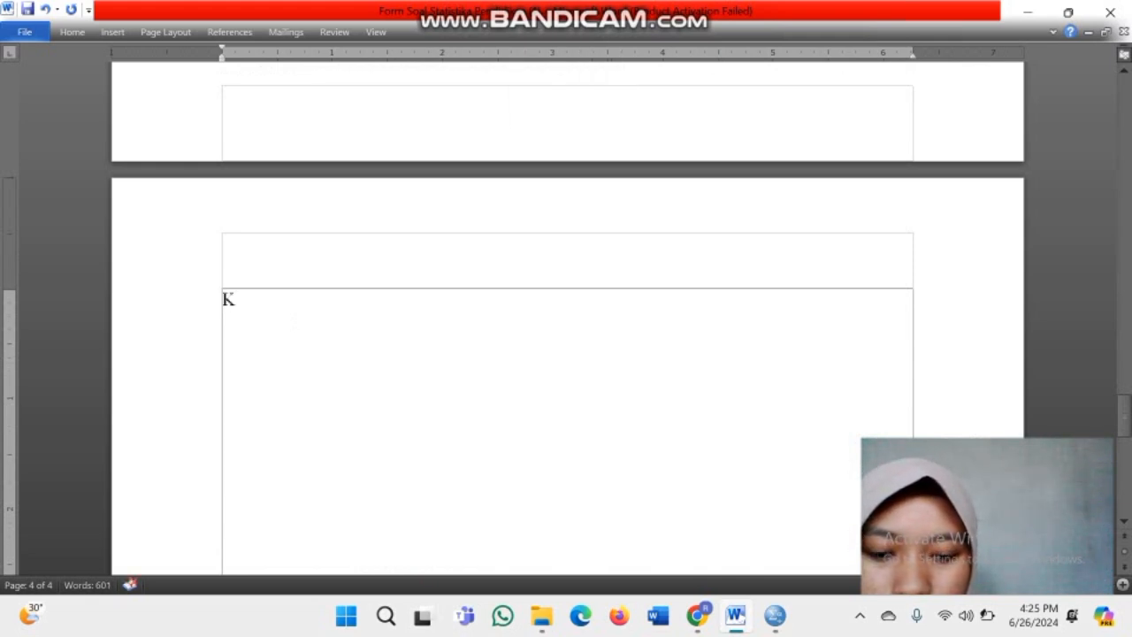
{"action": "key", "text": "Caps_Lock"}
{"action": "type", "text": "elompok"}
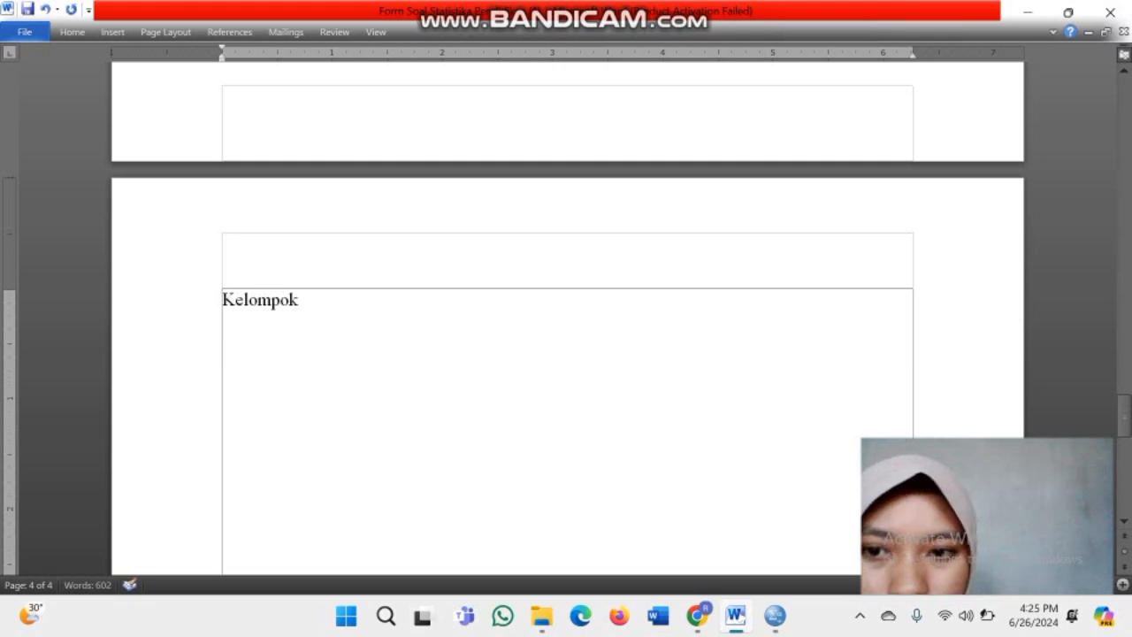
{"action": "key", "text": "Caps_Lock"}
{"action": "type", "text": "A K"}
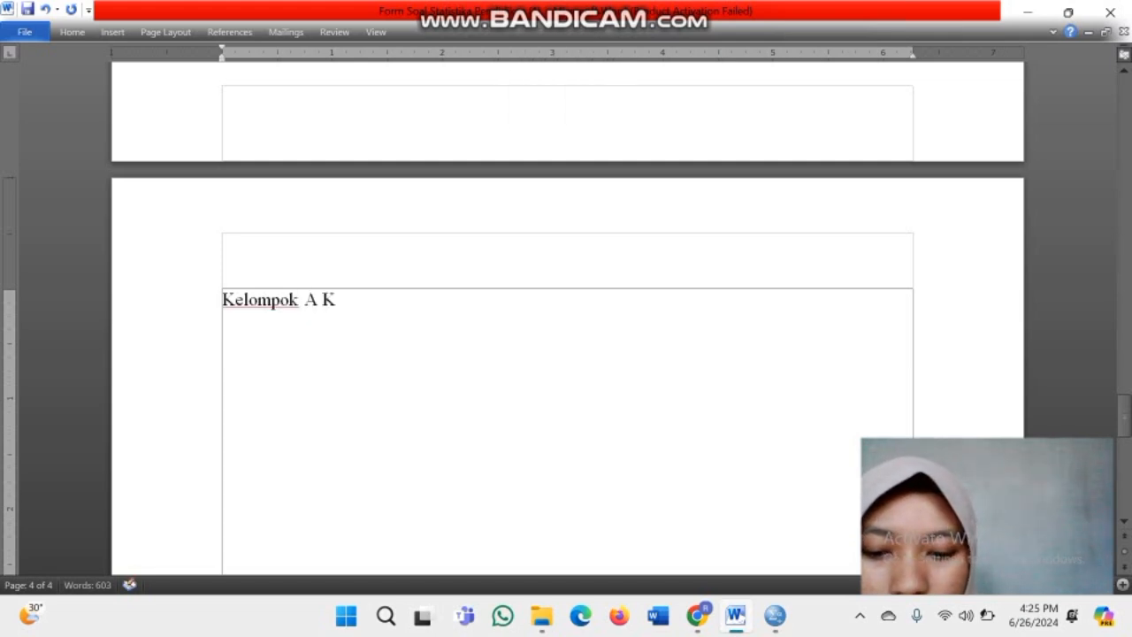
{"action": "key", "text": "BackSpace"}
{"action": "key", "text": "BackSpace"}
{"action": "key", "text": "Caps_Lock"}
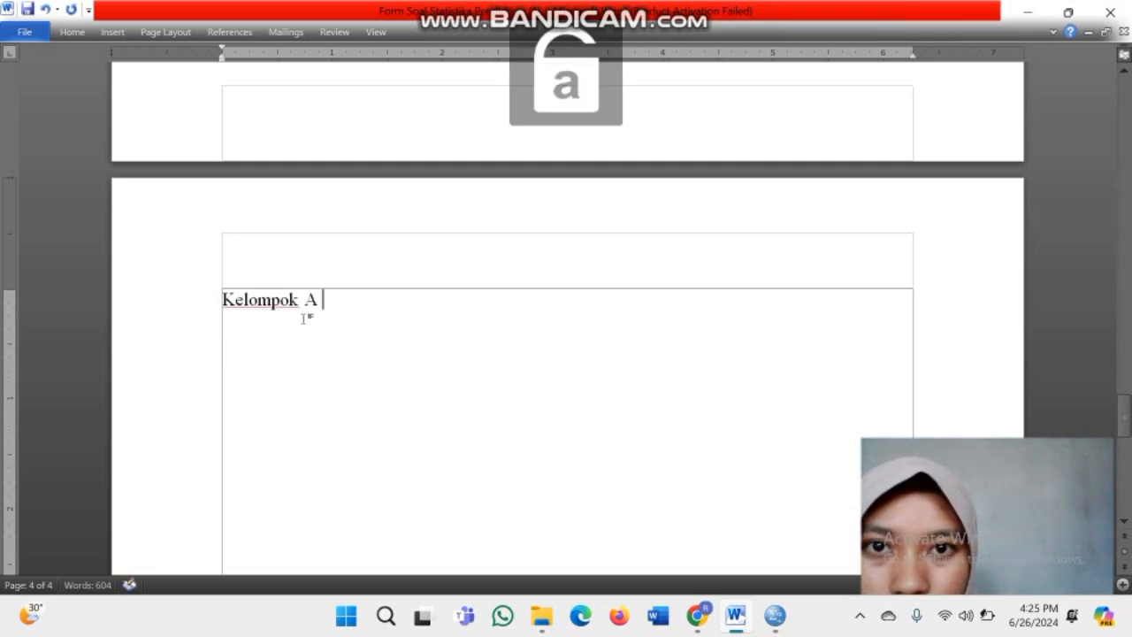
Continue the line after "Kelompok A" with "ke Kelompok B".
{"action": "type", "text": "ke"}
{"action": "key", "text": "Caps_Lock"}
{"action": "type", "text": "K"}
{"action": "key", "text": "Caps_Lock"}
{"action": "type", "text": "elo"}
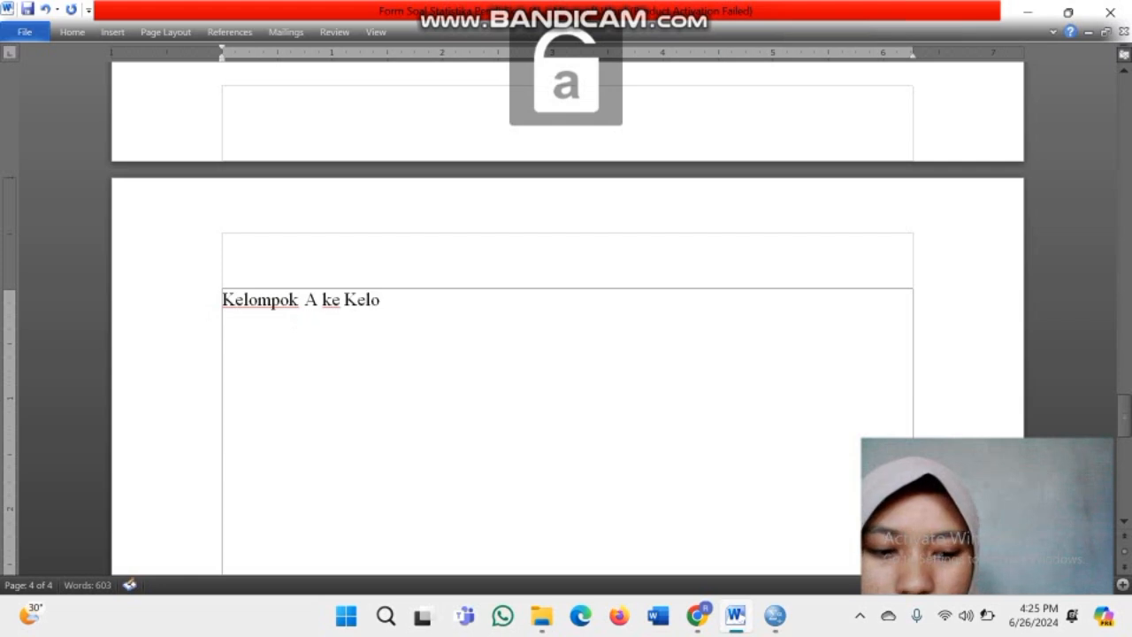
{"action": "type", "text": "mpok"}
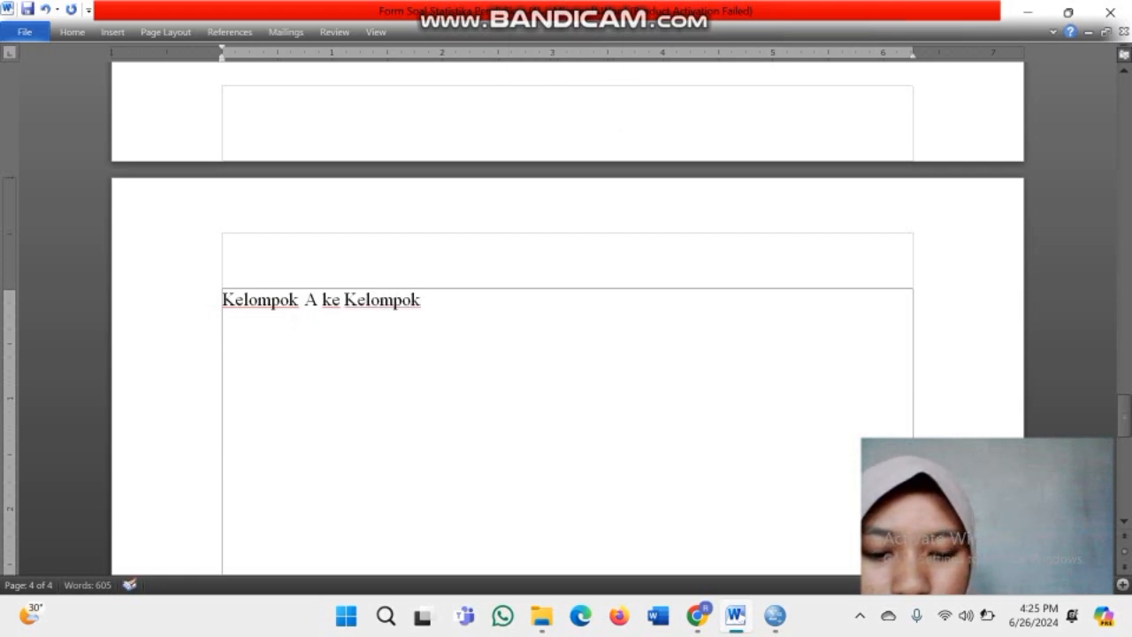
{"action": "type", "text": " b"}
{"action": "key", "text": "BackSpace"}
{"action": "key", "text": "Caps_Lock"}
{"action": "type", "text": "B"}
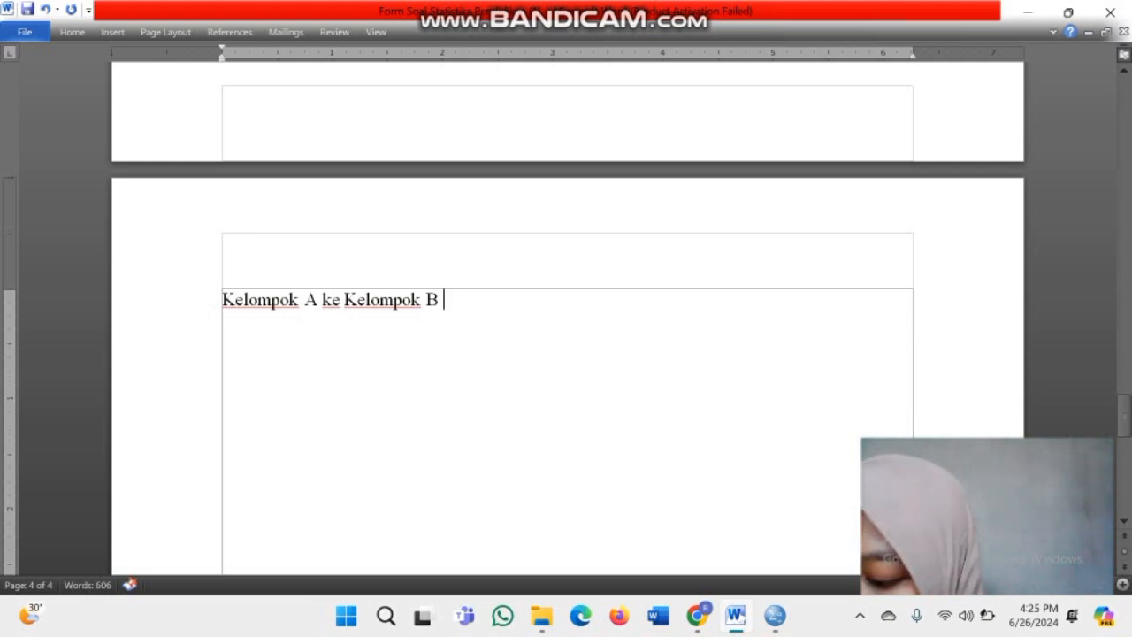
Append "NILAI SIGNIFIKANNYA" to the Kelompok A ke Kelompok B line.
{"action": "type", "text": "N"}
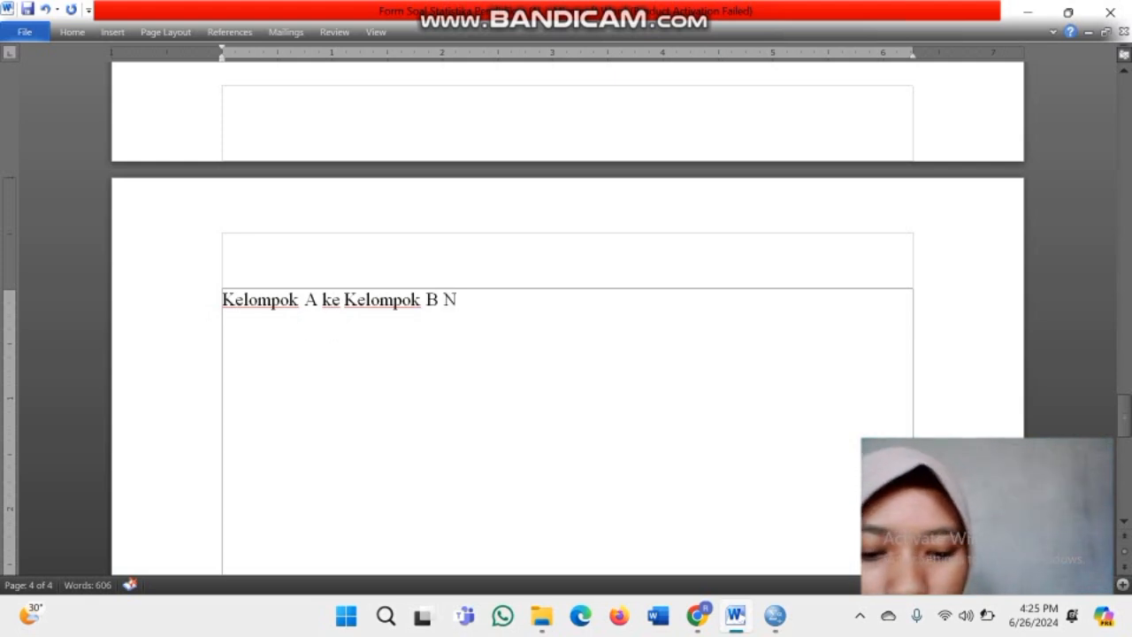
{"action": "type", "text": "ILAI SI"}
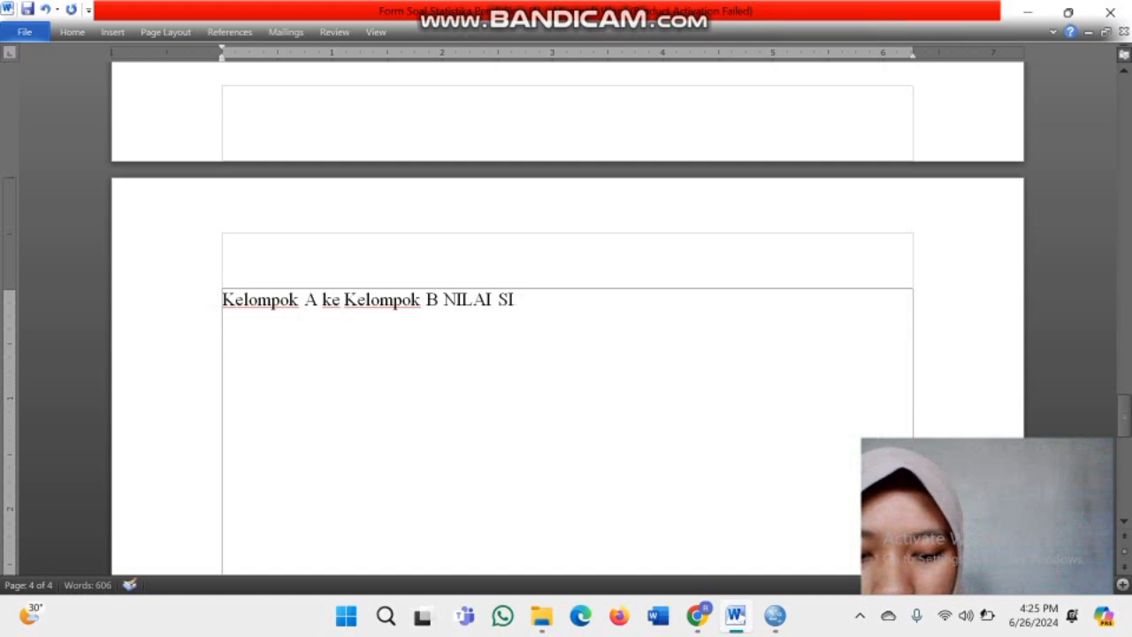
{"action": "type", "text": "GN"}
{"action": "type", "text": "KANNYA"}
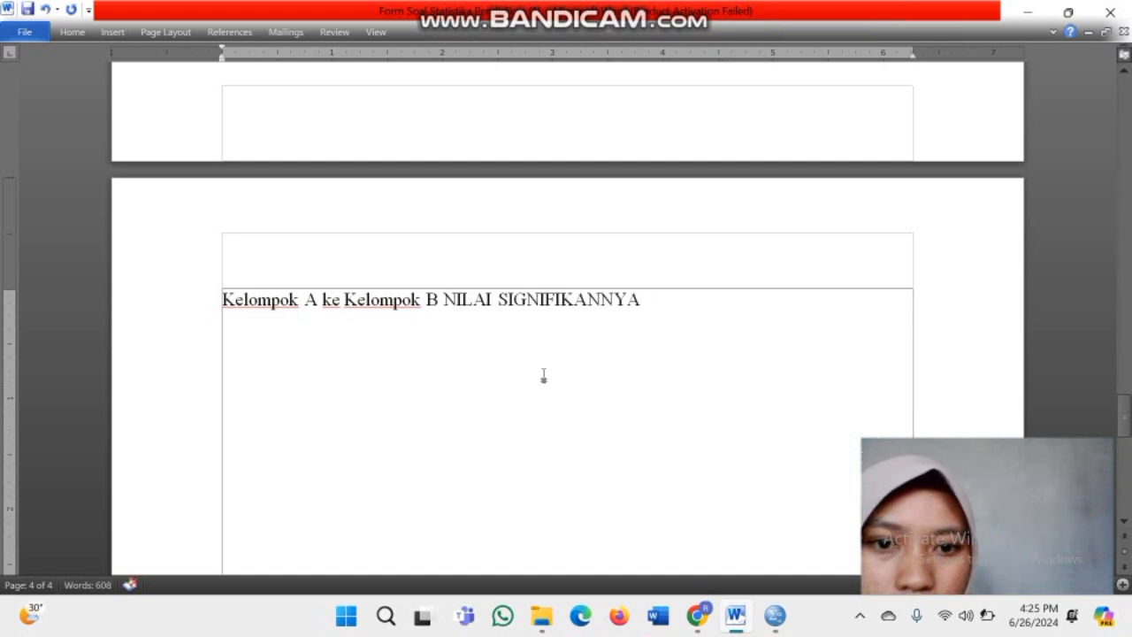
Replace the word "SIGNIFIKANNYA" at the end of the line with "Sig nya".
{"action": "scroll", "coordinate": [543, 376], "scroll_direction": "up", "scroll_amount": 2}
{"action": "key", "text": "BackSpace"}
{"action": "key", "text": "BackSpace"}
{"action": "key", "text": "BackSpace"}
{"action": "key", "text": "BackSpace"}
{"action": "key", "text": "BackSpace"}
{"action": "key", "text": "BackSpace"}
{"action": "key", "text": "BackSpace"}
{"action": "key", "text": "BackSpace"}
{"action": "key", "text": "BackSpace"}
{"action": "key", "text": "BackSpace"}
{"action": "key", "text": "BackSpace"}
{"action": "key", "text": "BackSpace"}
{"action": "key", "text": "BackSpace"}
{"action": "key", "text": "BackSpace"}
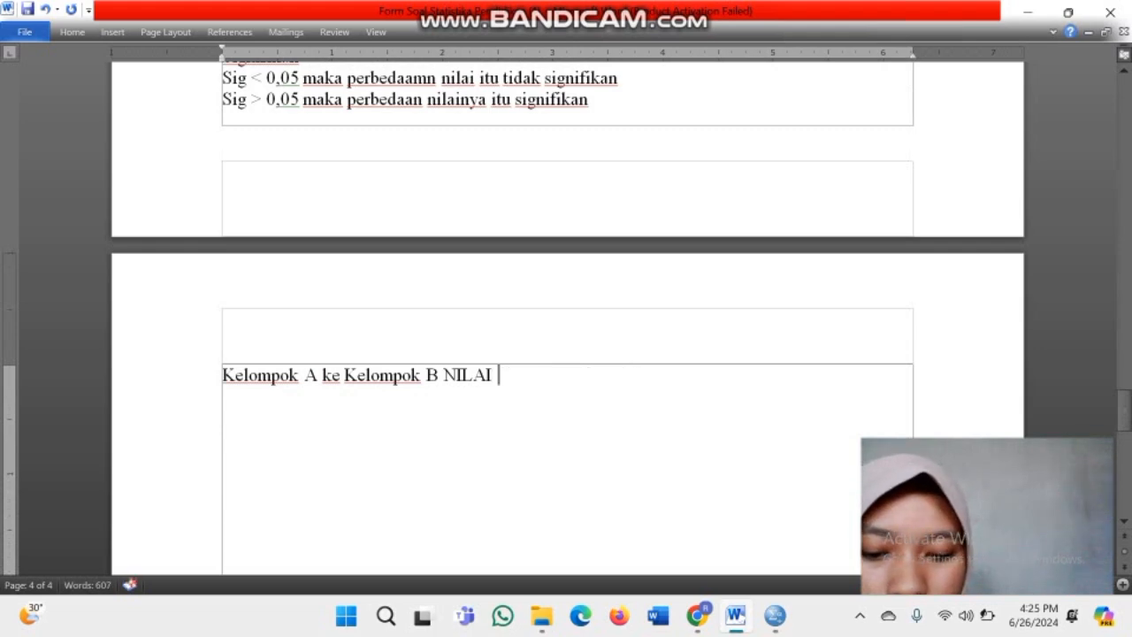
{"action": "key", "text": "Caps_Lock"}
{"action": "type", "text": "si"}
{"action": "key", "text": "BackSpace"}
{"action": "key", "text": "BackSpace"}
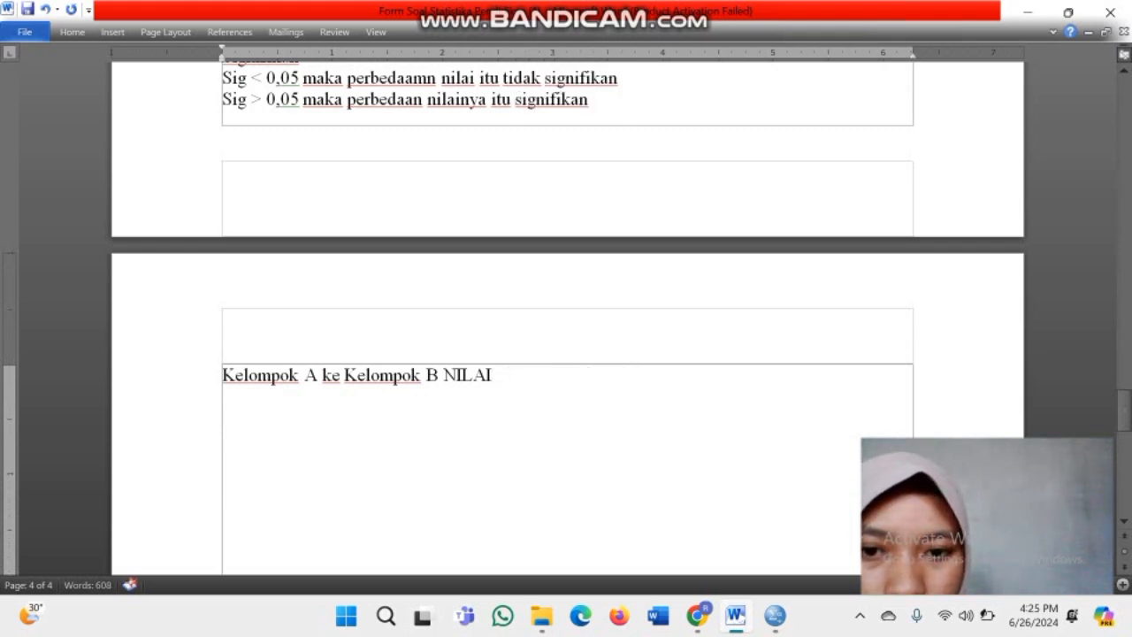
{"action": "key", "text": "Caps_Lock"}
{"action": "type", "text": "S"}
{"action": "key", "text": "Caps_Lock"}
{"action": "type", "text": "i"}
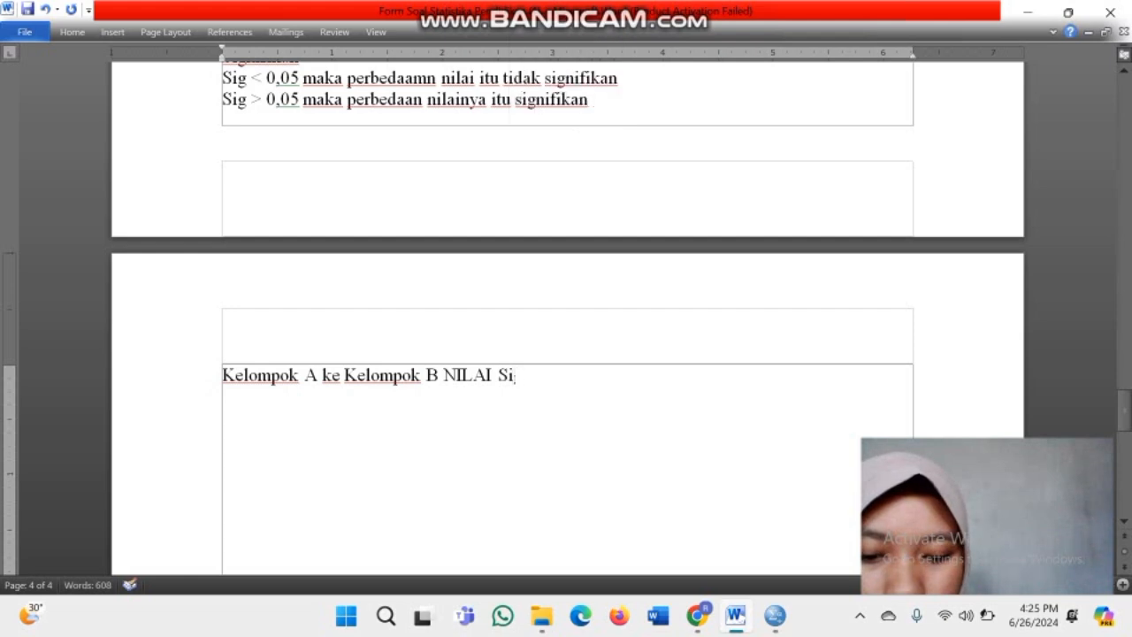
{"action": "type", "text": "g nya"}
Look up the Sig. value for Kelompok a against Kelompok b in the table and append "0.001" after "Sig nya".
{"action": "scroll", "coordinate": [731, 272], "scroll_direction": "up", "scroll_amount": 15}
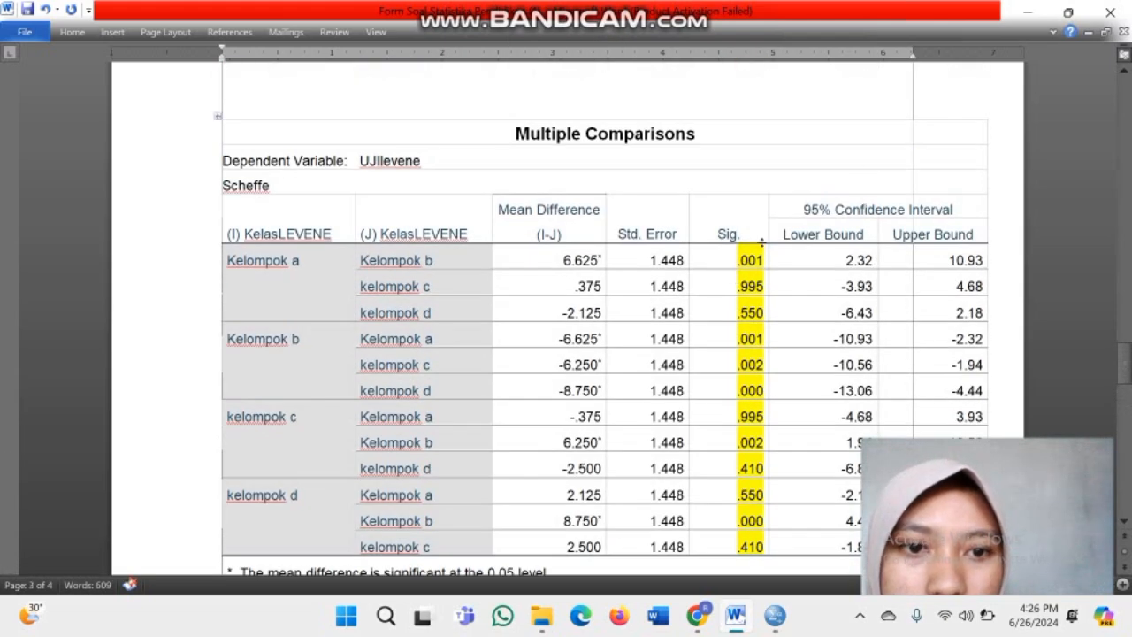
{"action": "scroll", "coordinate": [731, 265], "scroll_direction": "down", "scroll_amount": 2}
{"action": "scroll", "coordinate": [731, 266], "scroll_direction": "down", "scroll_amount": 10}
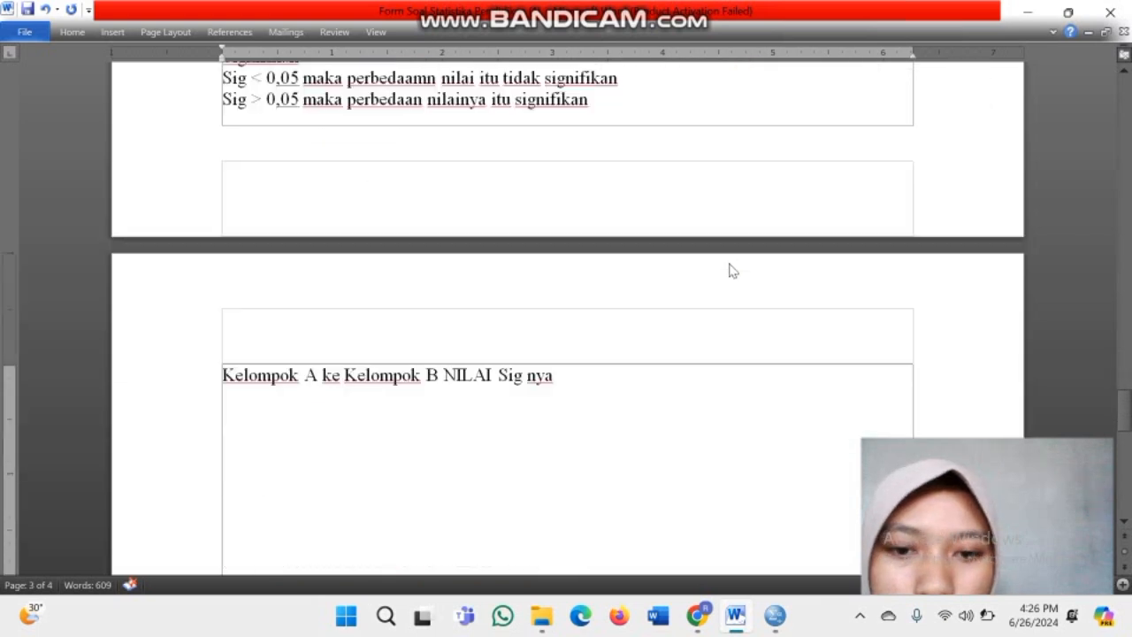
{"action": "type", "text": "0"}
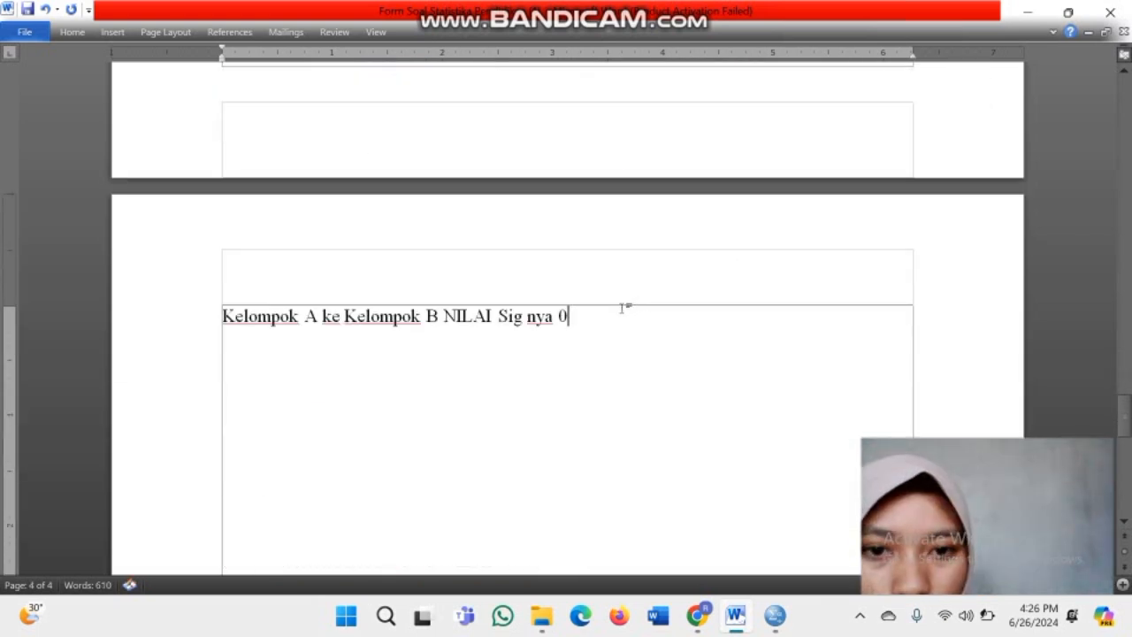
{"action": "type", "text": ".001"}
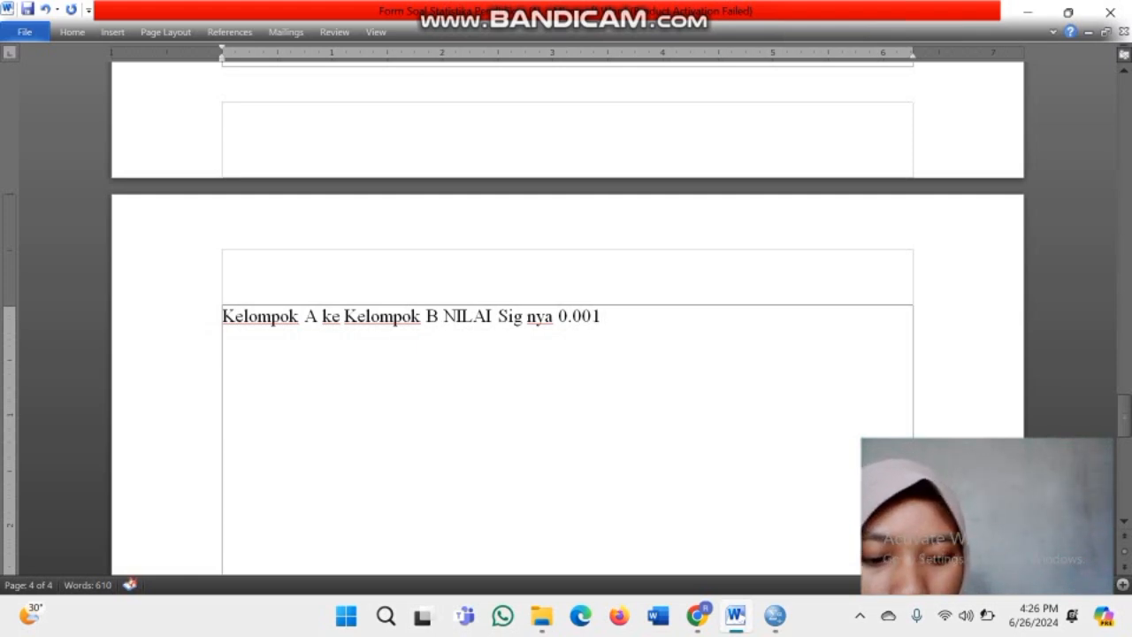
Append the comparison "< 0.05" after 0.001 on the Kelompok A ke Kelompok B line.
{"action": "type", "text": "<"}
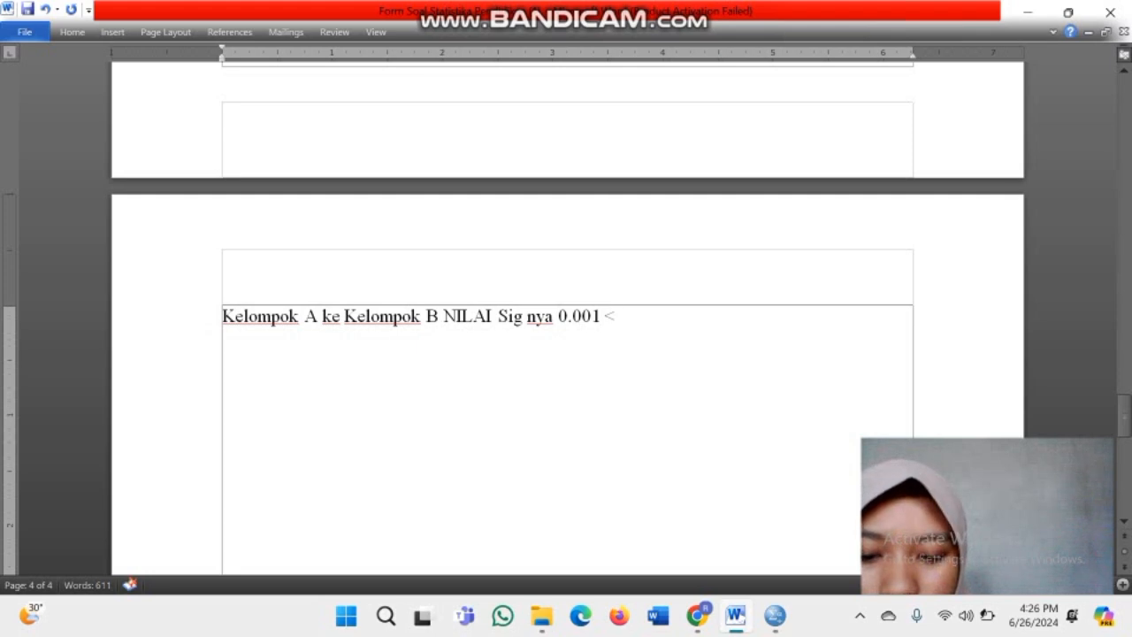
{"action": "type", "text": " dar"}
{"action": "key", "text": "BackSpace"}
{"action": "key", "text": "BackSpace"}
{"action": "key", "text": "BackSpace"}
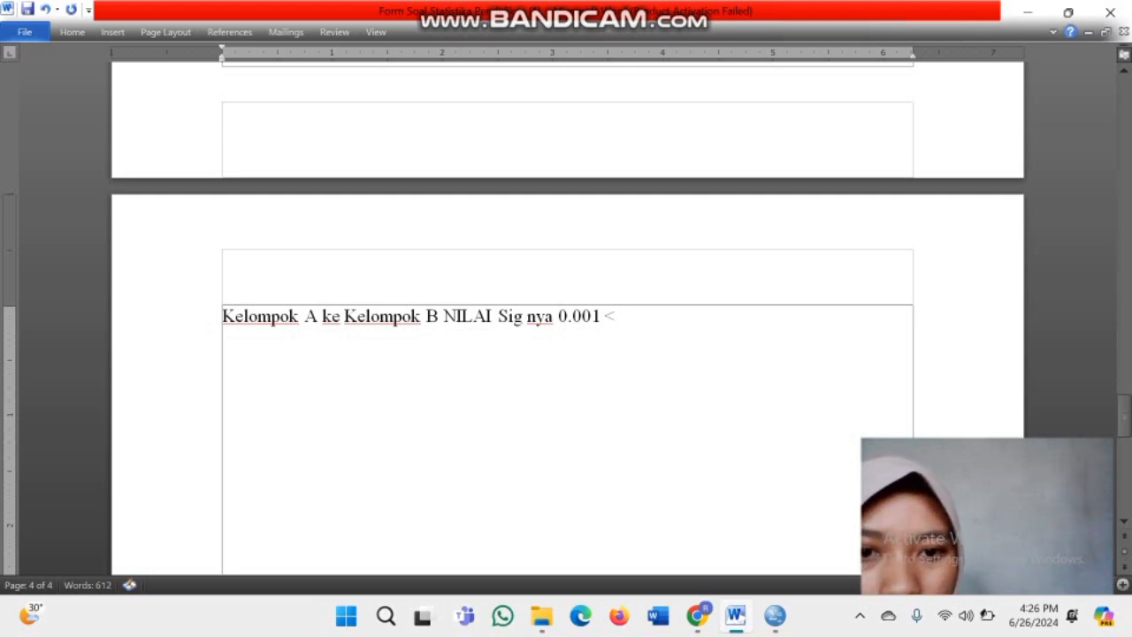
{"action": "type", "text": "0.0"}
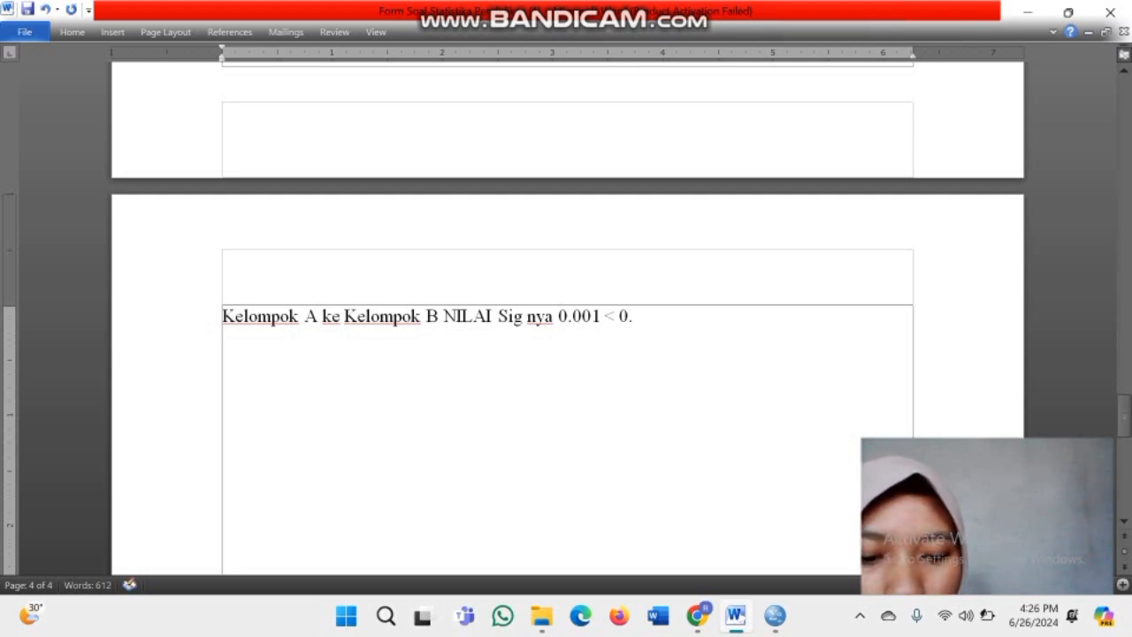
{"action": "type", "text": "5"}
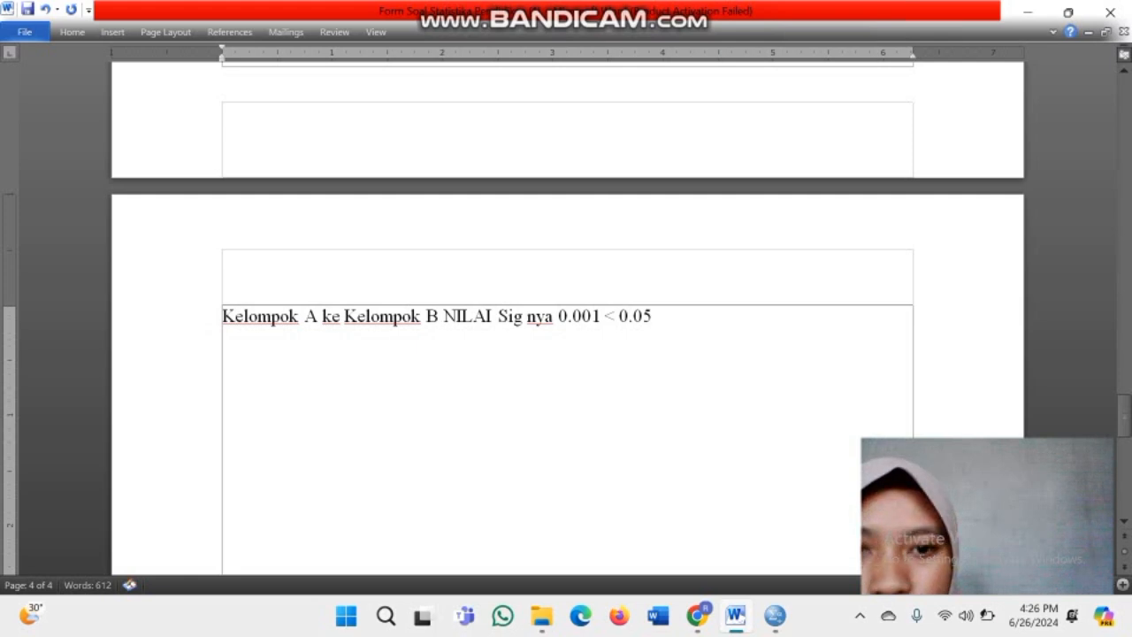
Finish the Kelompok A ke Kelompok B line with "jadi signifikan" and start a new line.
{"action": "type", "text": " jadi"}
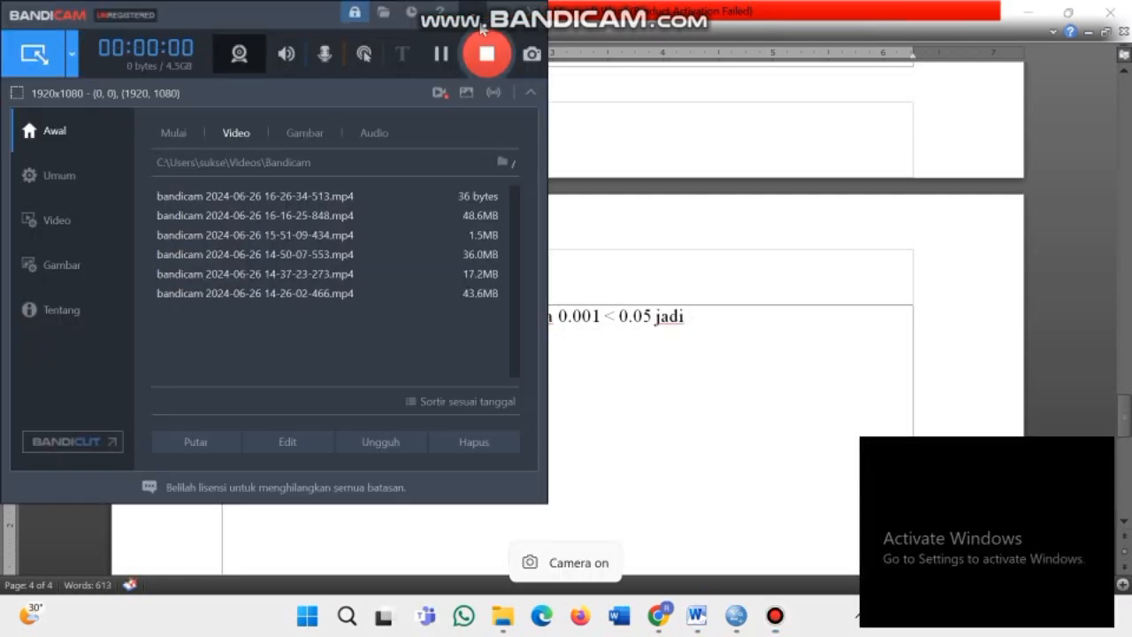
{"action": "left_click", "coordinate": [475, 13]}
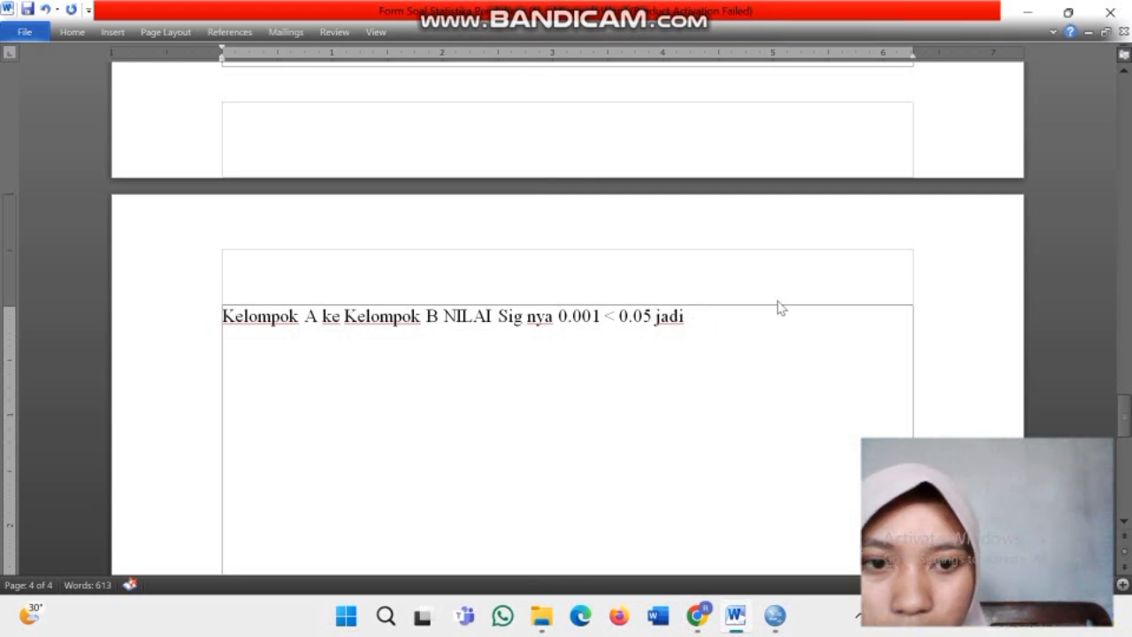
{"action": "type", "text": "sig"}
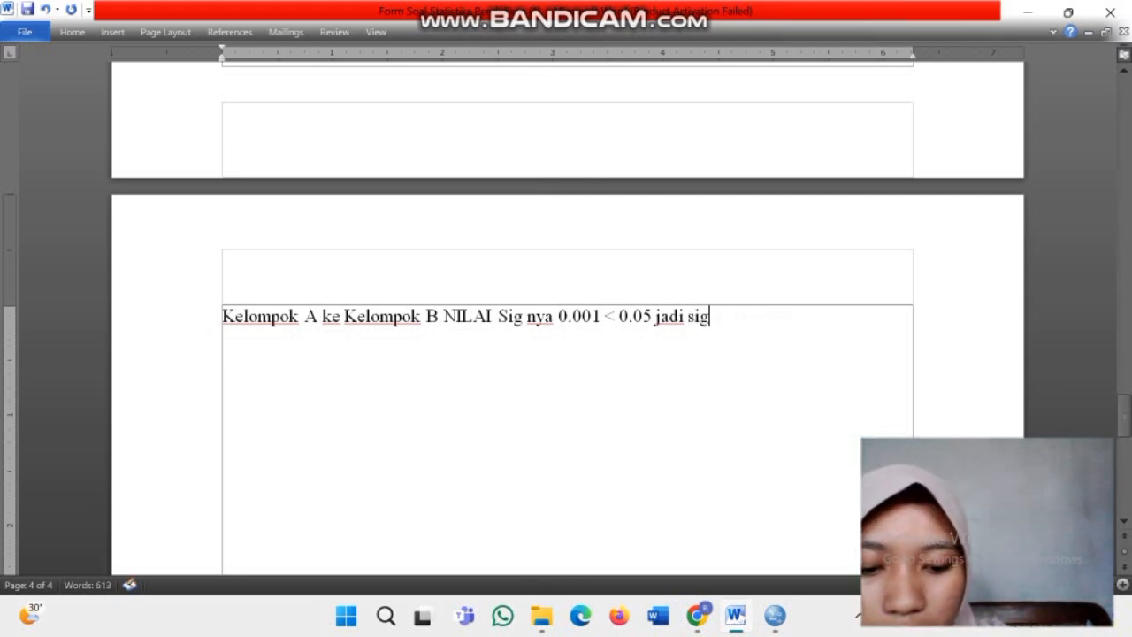
{"action": "type", "text": "nifikan"}
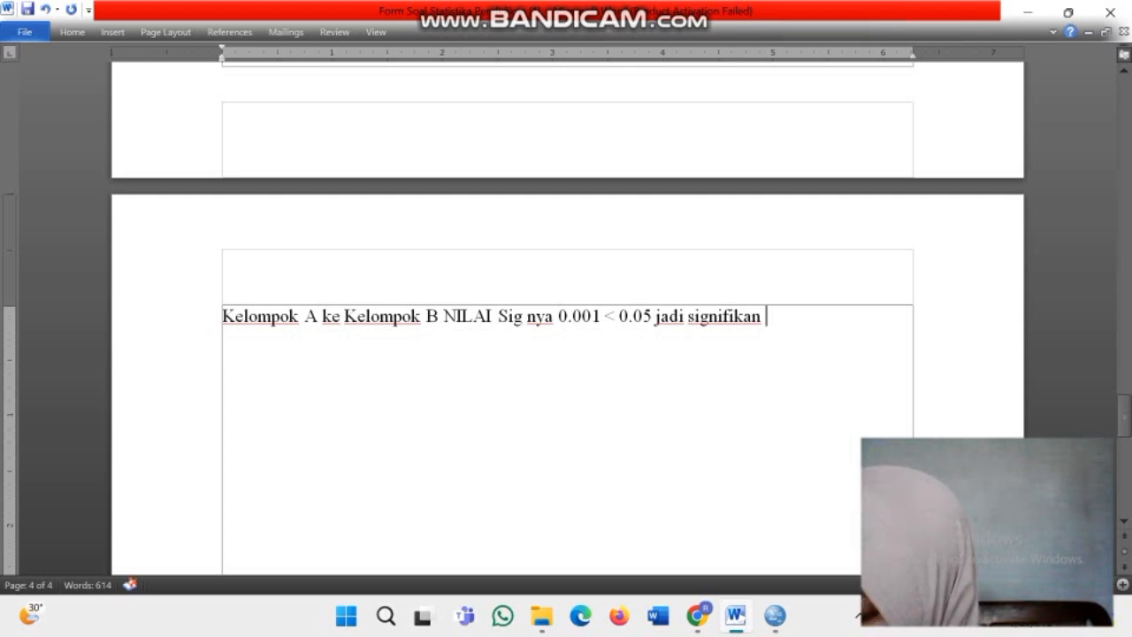
{"action": "key", "text": "Return"}
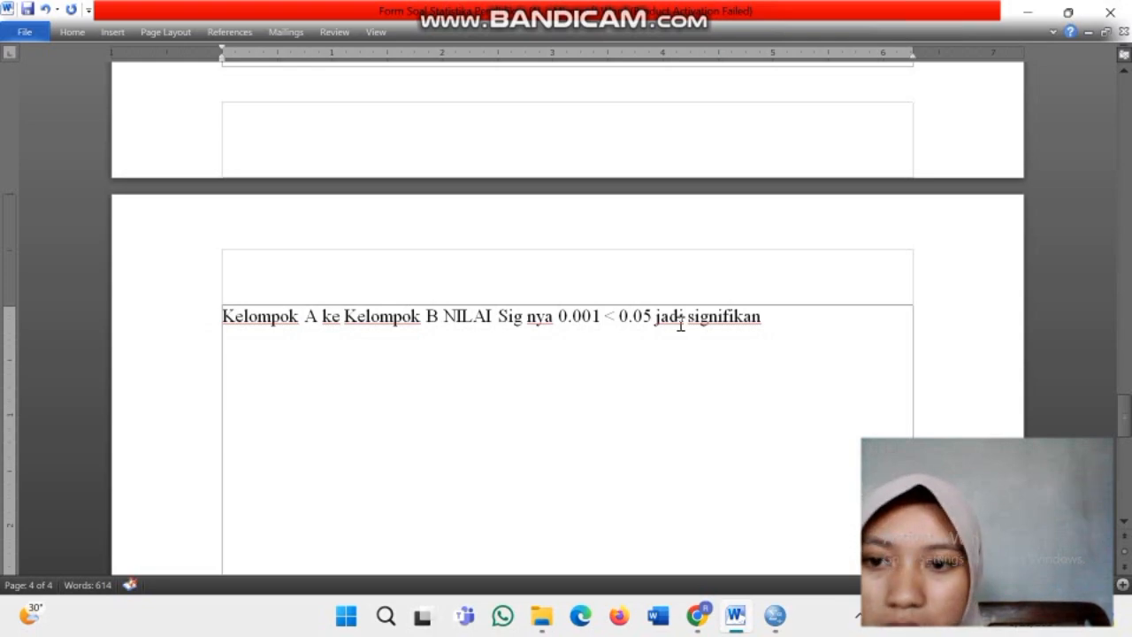
Review the Sig. value for Kelompok a against Kelompok b, and begin the conclusion on the new line with "Maka perbedaan kelompok".
{"action": "scroll", "coordinate": [651, 287], "scroll_direction": "up", "scroll_amount": 15}
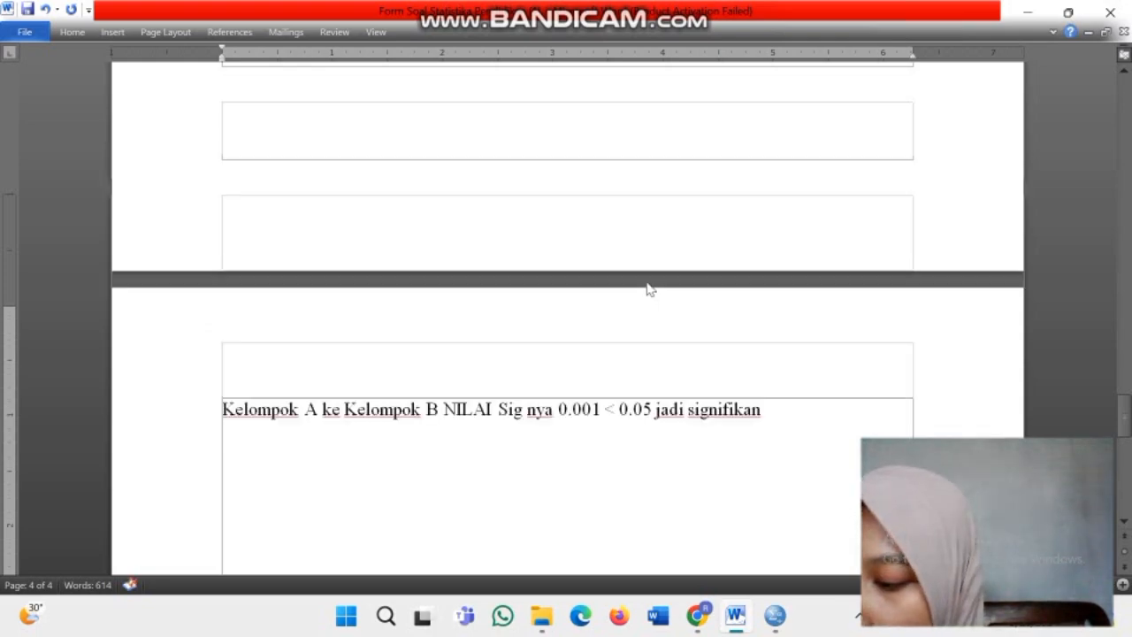
{"action": "scroll", "coordinate": [647, 282], "scroll_direction": "down", "scroll_amount": 8}
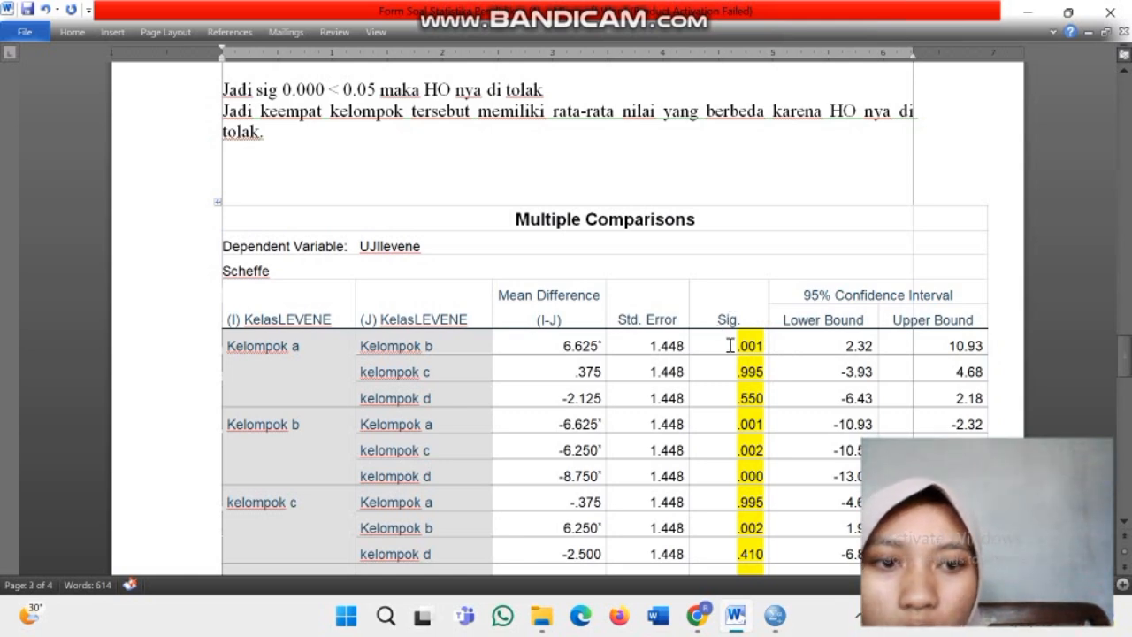
{"action": "scroll", "coordinate": [753, 459], "scroll_direction": "down", "scroll_amount": 10}
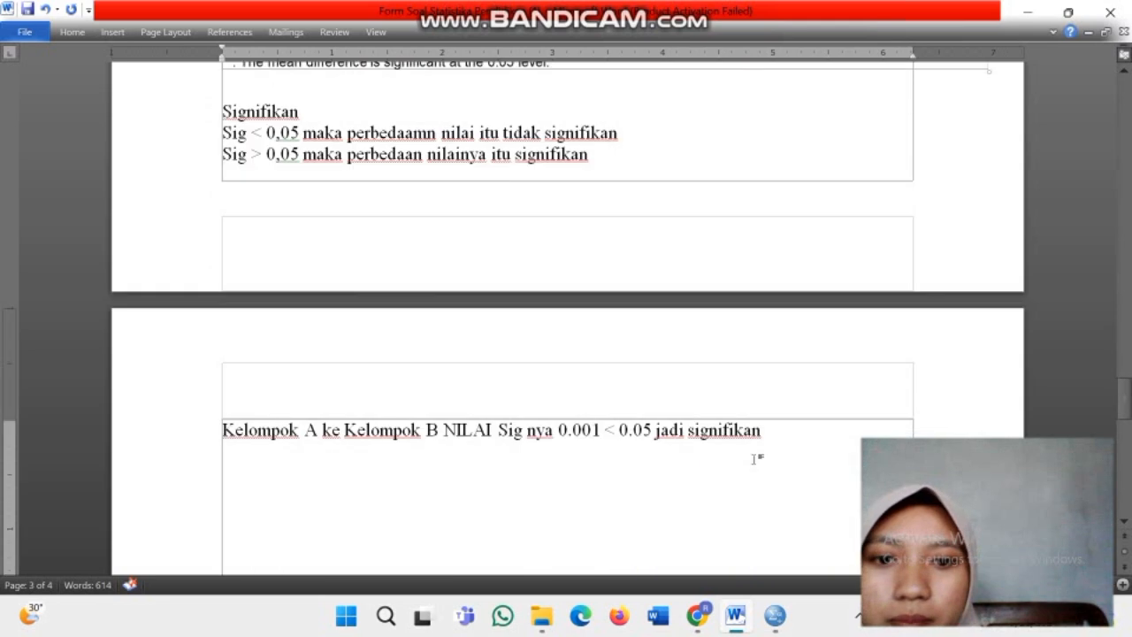
{"action": "scroll", "coordinate": [756, 458], "scroll_direction": "down", "scroll_amount": 8}
{"action": "scroll", "coordinate": [541, 286], "scroll_direction": "up", "scroll_amount": 4}
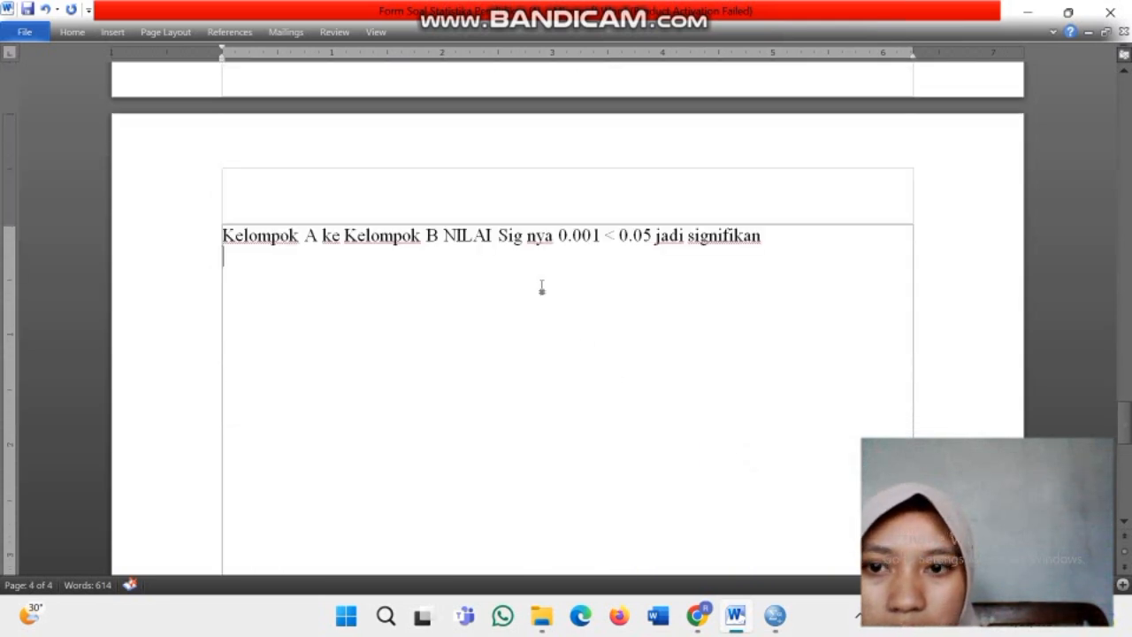
{"action": "left_click", "coordinate": [332, 257]}
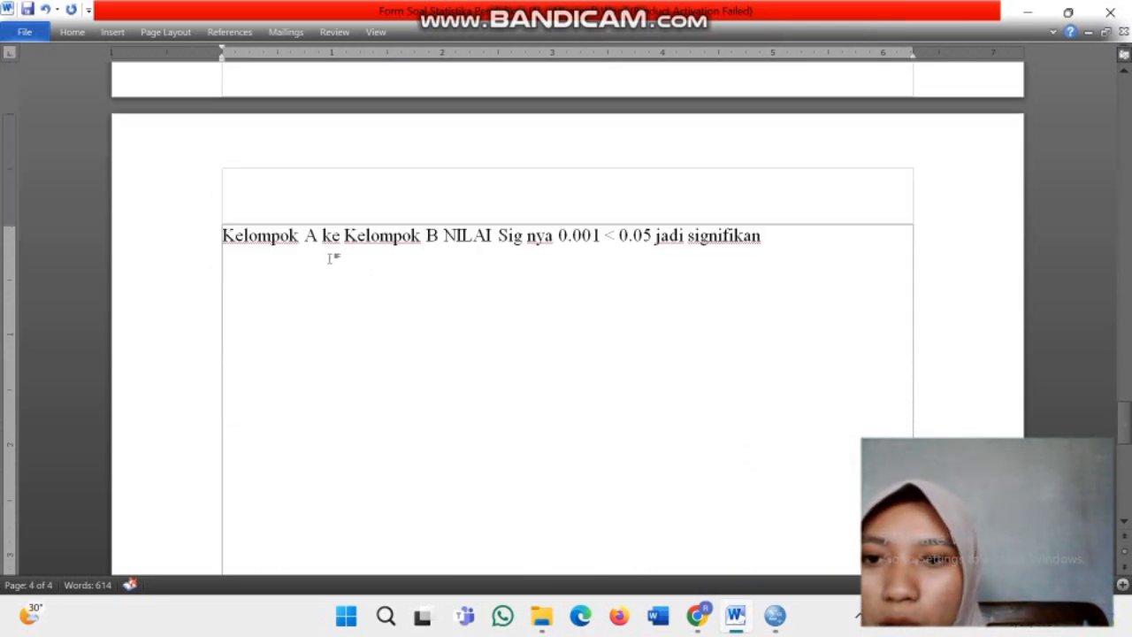
{"action": "key", "text": "Caps_Lock"}
{"action": "type", "text": "M"}
{"action": "key", "text": "Caps_Lock"}
{"action": "type", "text": "aka "}
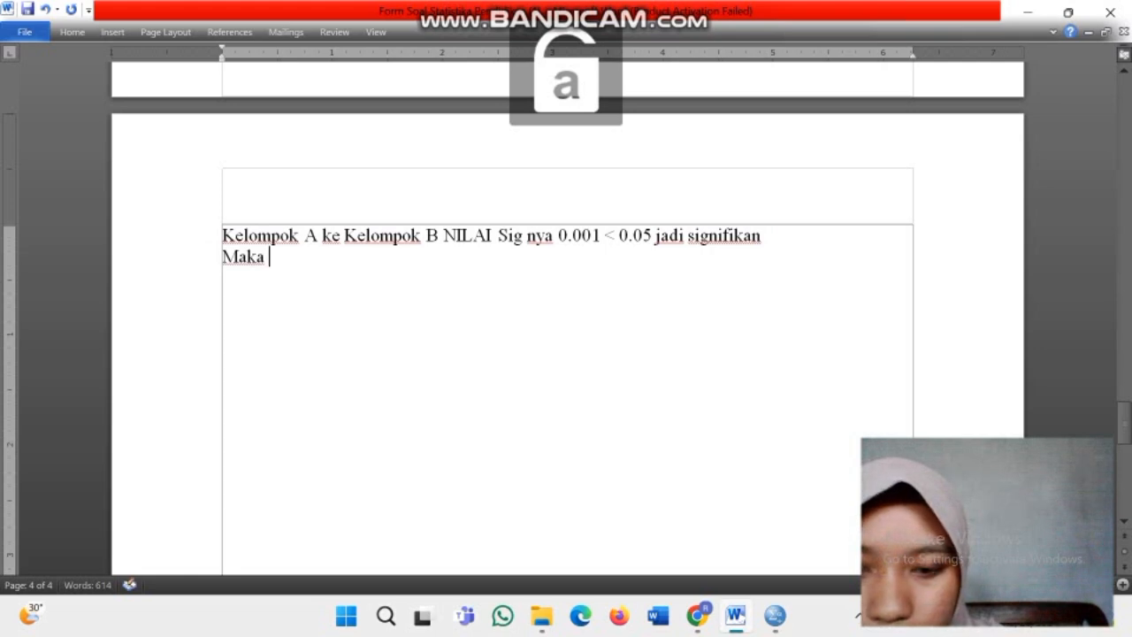
{"action": "type", "text": "perbe"}
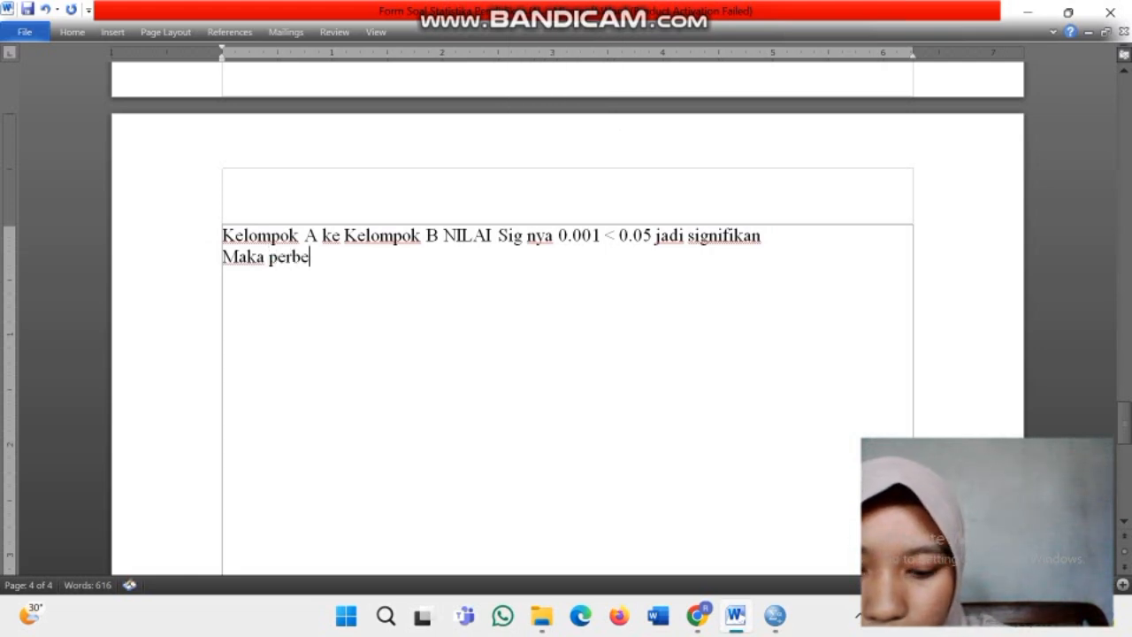
{"action": "type", "text": "daan kelom"}
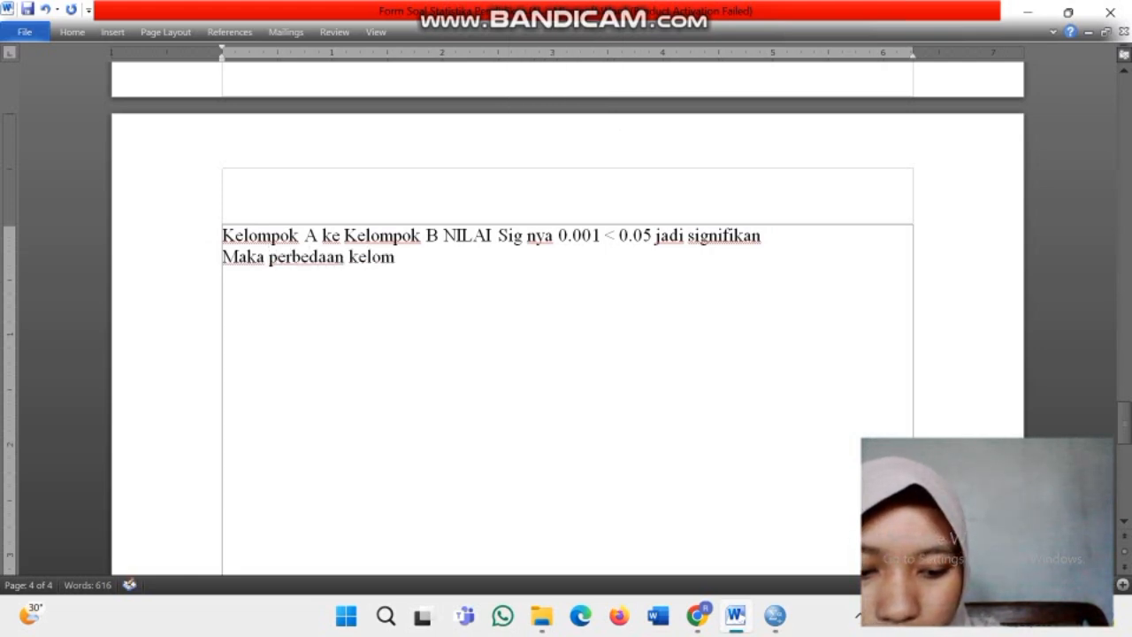
{"action": "type", "text": "pok"}
Continue the conclusion line with "A dan B itu signifikan karena".
{"action": "key", "text": "Caps_Lock"}
{"action": "type", "text": "A"}
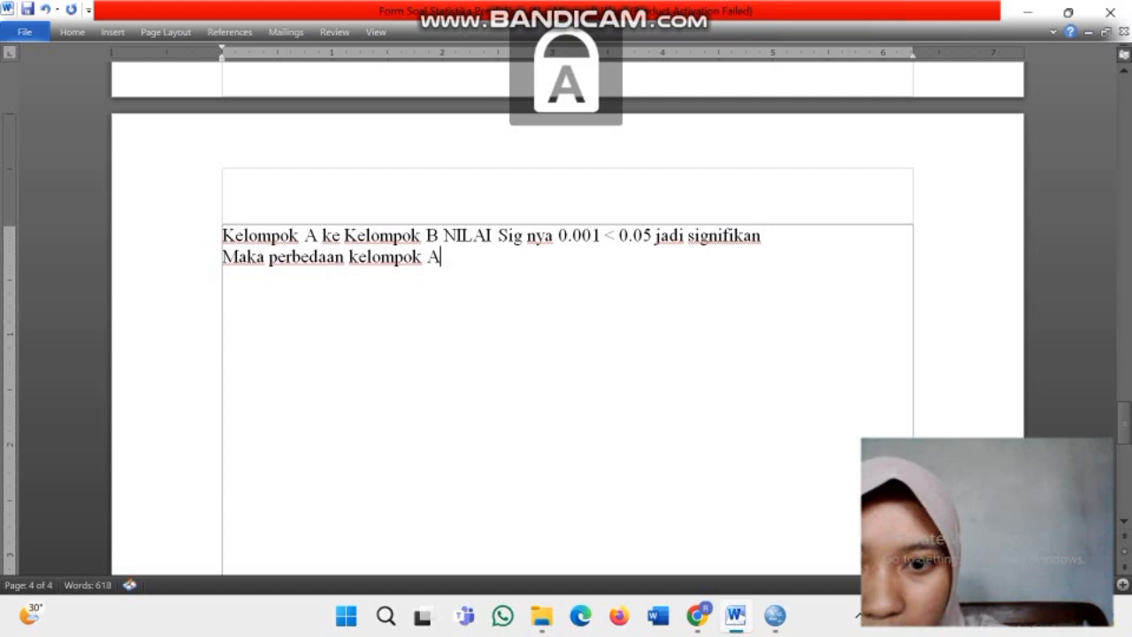
{"action": "key", "text": "Caps_Lock"}
{"action": "type", "text": "dan"}
{"action": "key", "text": "Caps_Lock"}
{"action": "type", "text": "B"}
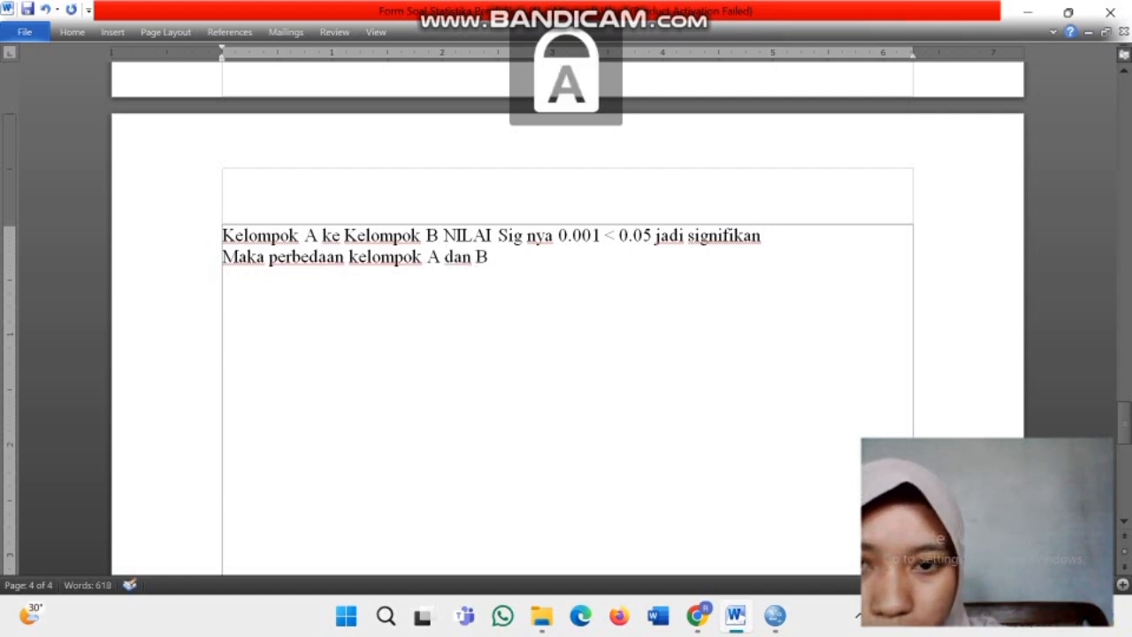
{"action": "key", "text": "Caps_Lock"}
{"action": "type", "text": "itu si"}
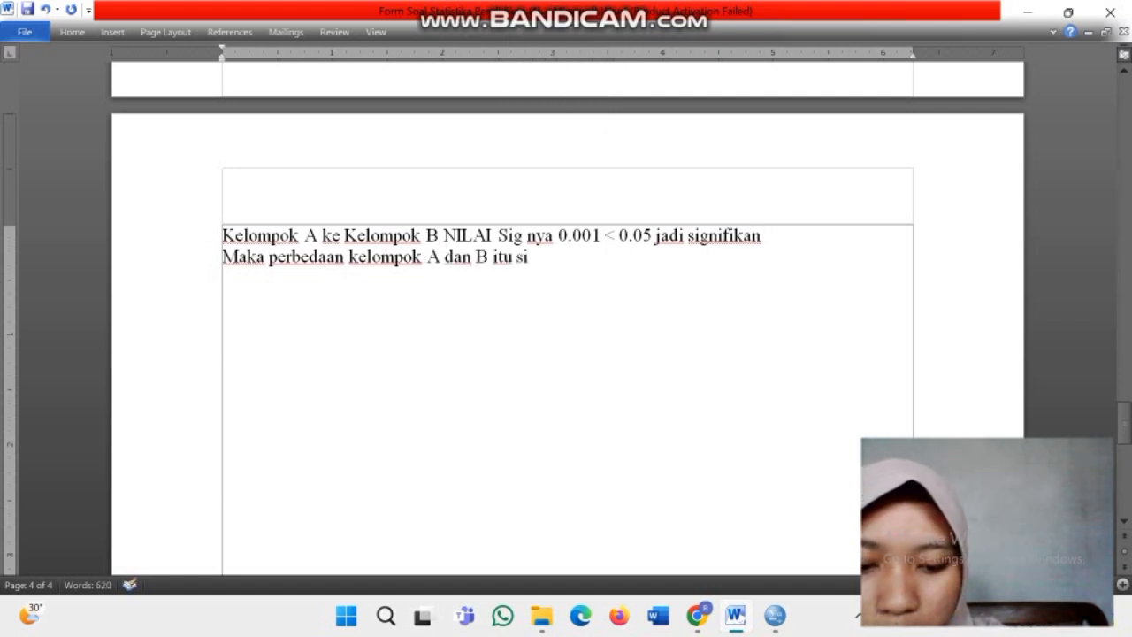
{"action": "type", "text": "gnifika"}
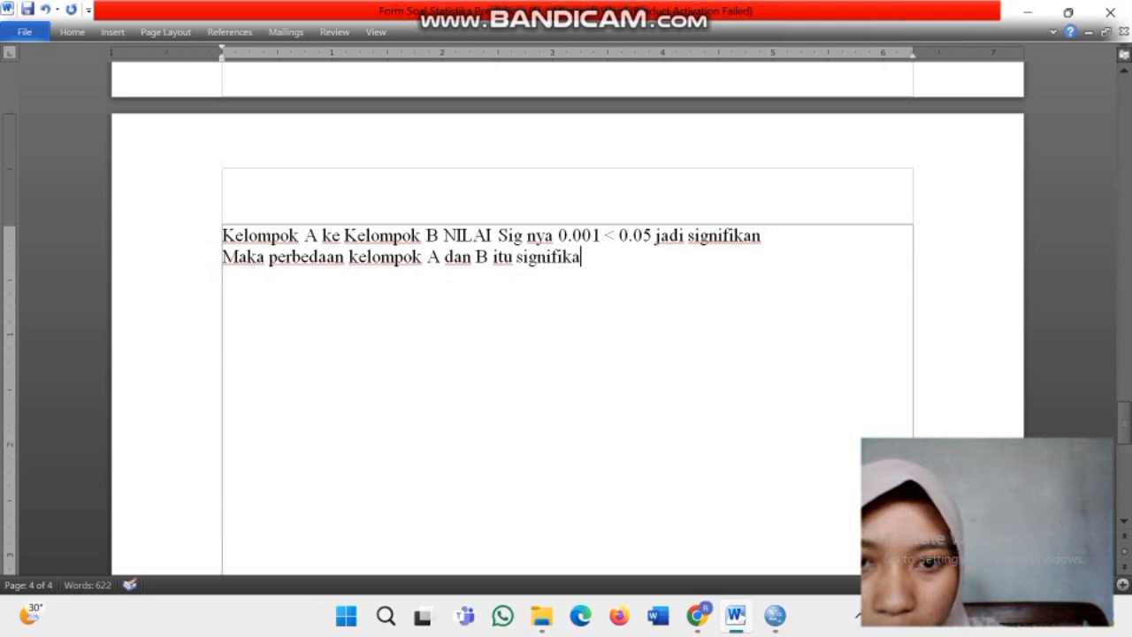
{"action": "type", "text": "n karena"}
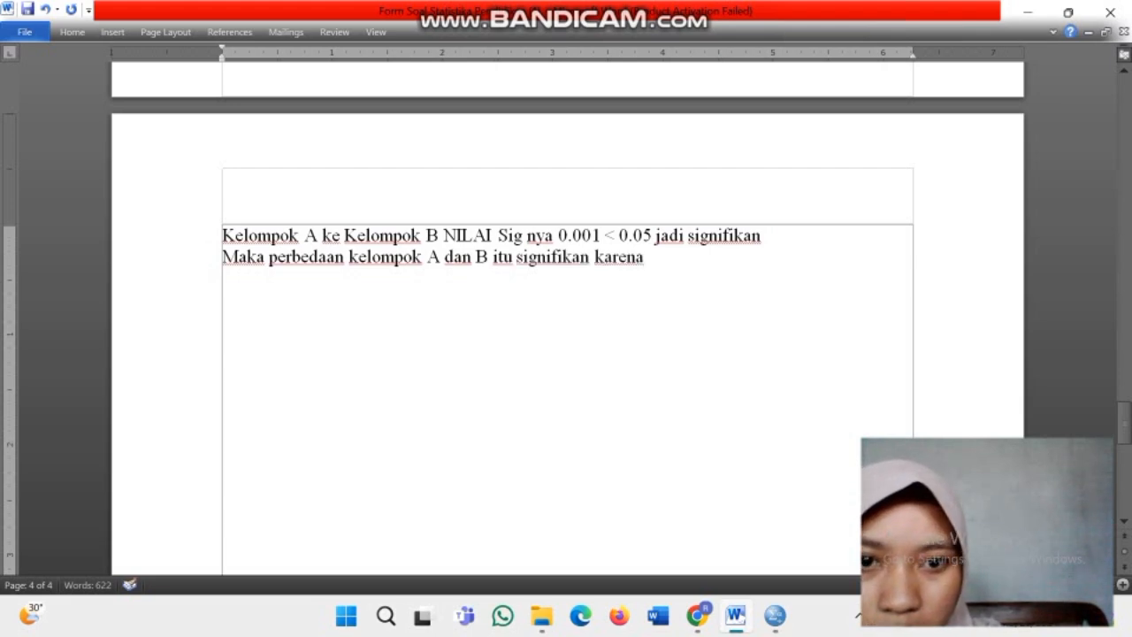
Complete the conclusion line with the reason "sig 0.001 < 0.05".
{"action": "type", "text": " sig"}
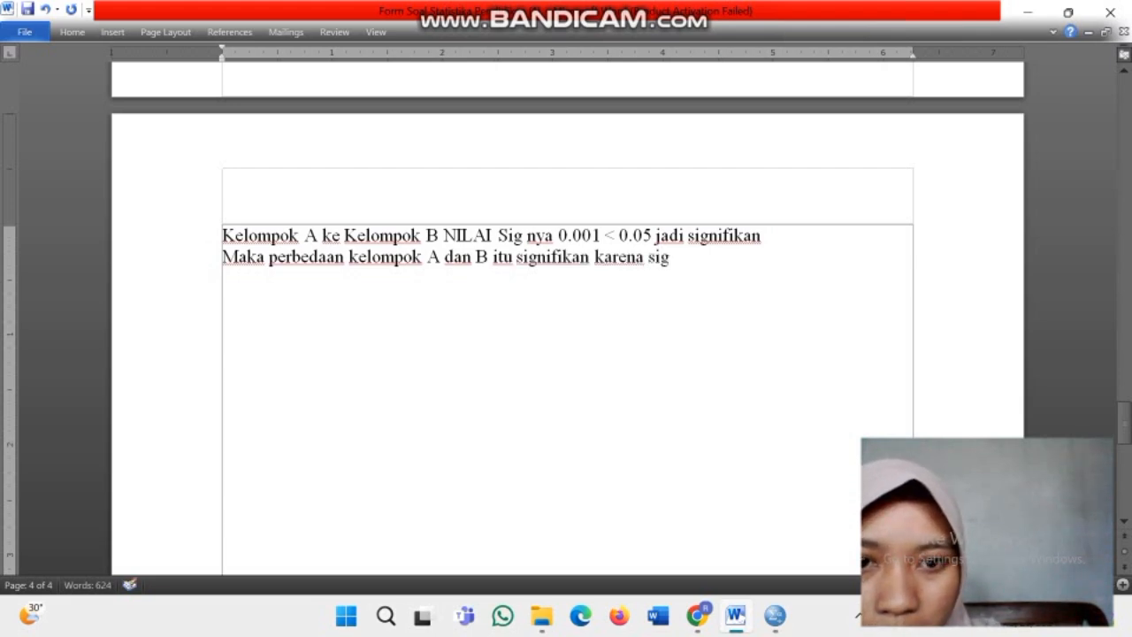
{"action": "type", "text": " 0"}
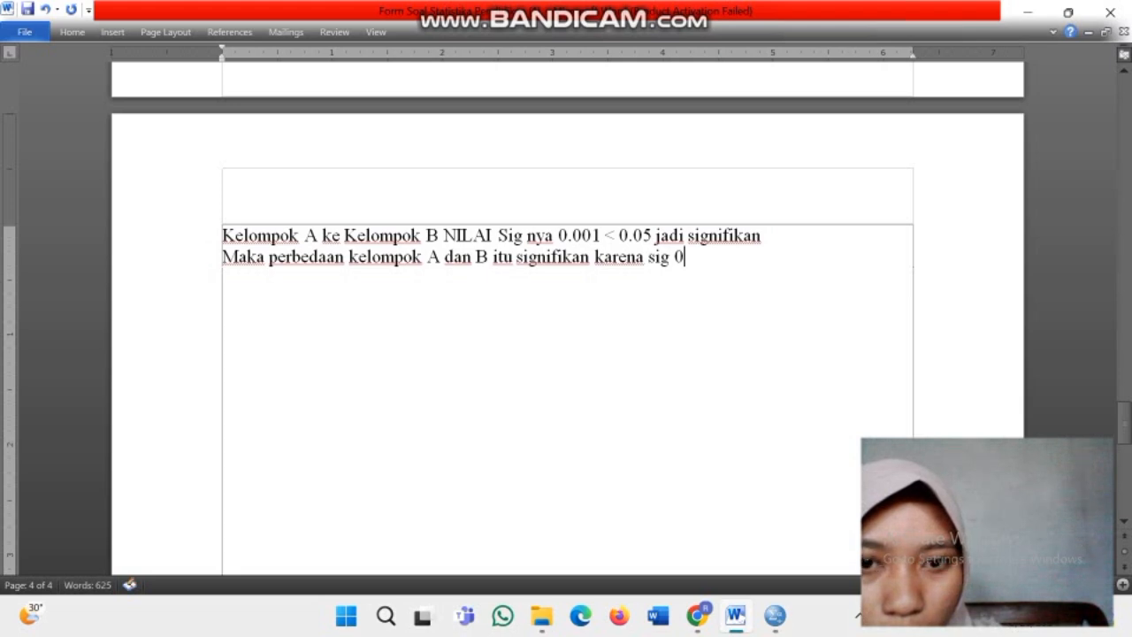
{"action": "type", "text": ".001 <"}
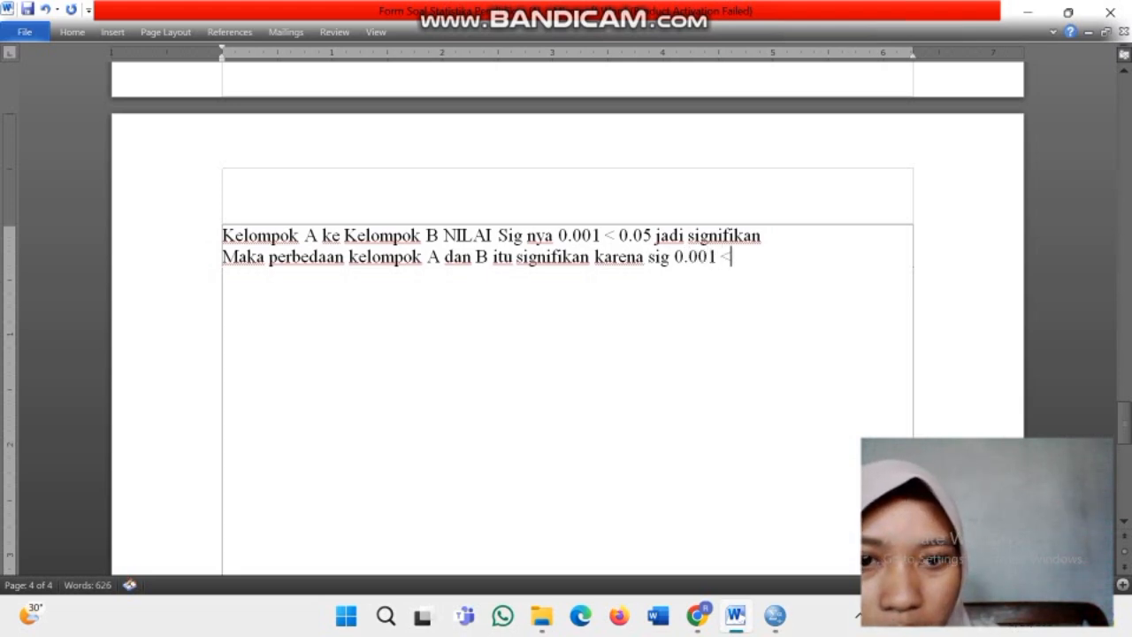
{"action": "type", "text": " 0"}
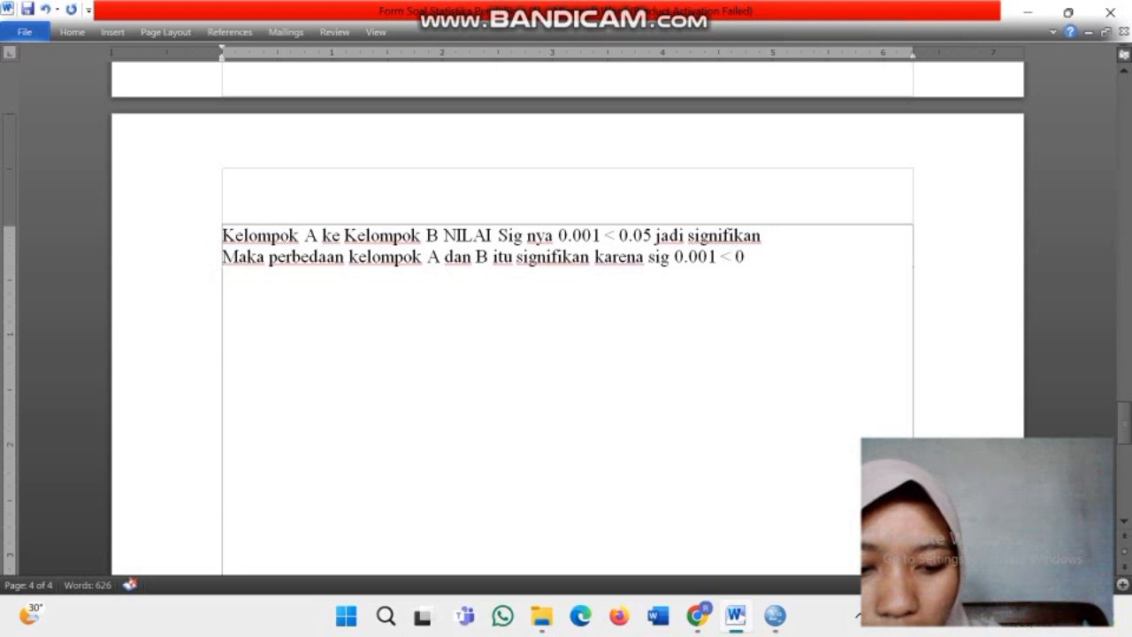
{"action": "type", "text": ".0"}
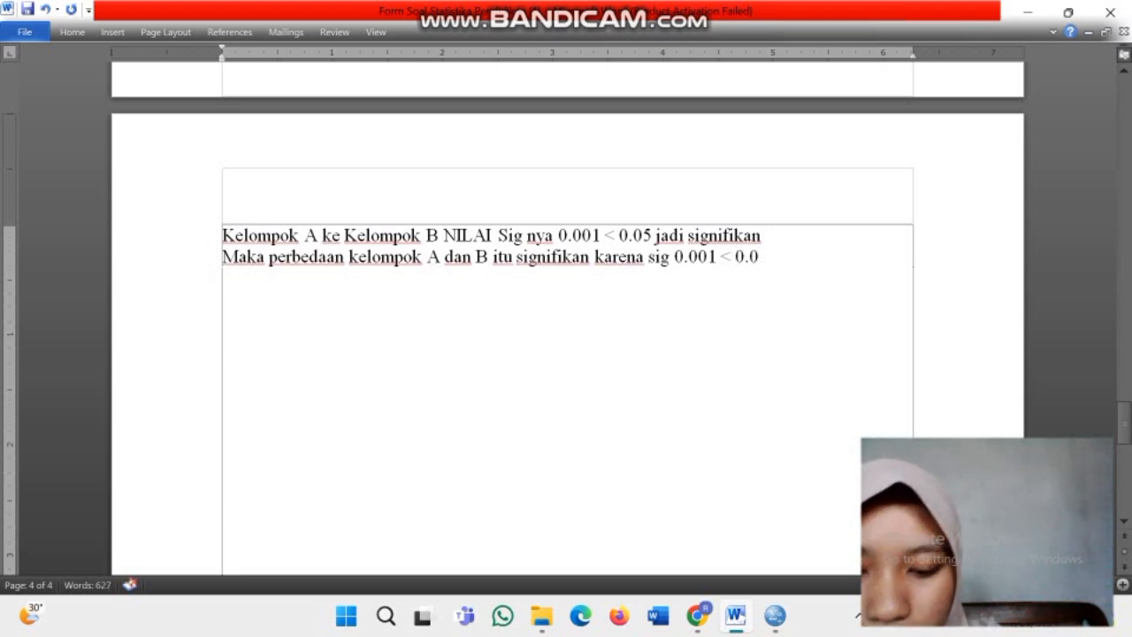
{"action": "type", "text": "5"}
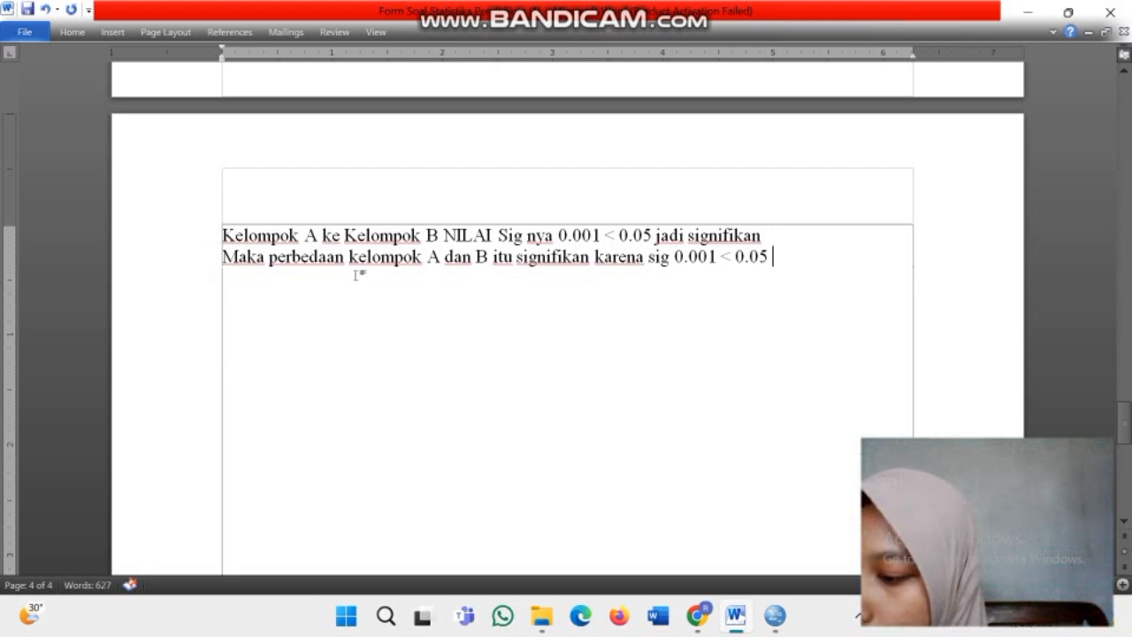
Examine the Mean Difference column of the Multiple Comparisons table and return to the Sig. value in the Kelompok A and B conclusion.
{"action": "scroll", "coordinate": [357, 275], "scroll_direction": "up", "scroll_amount": 10}
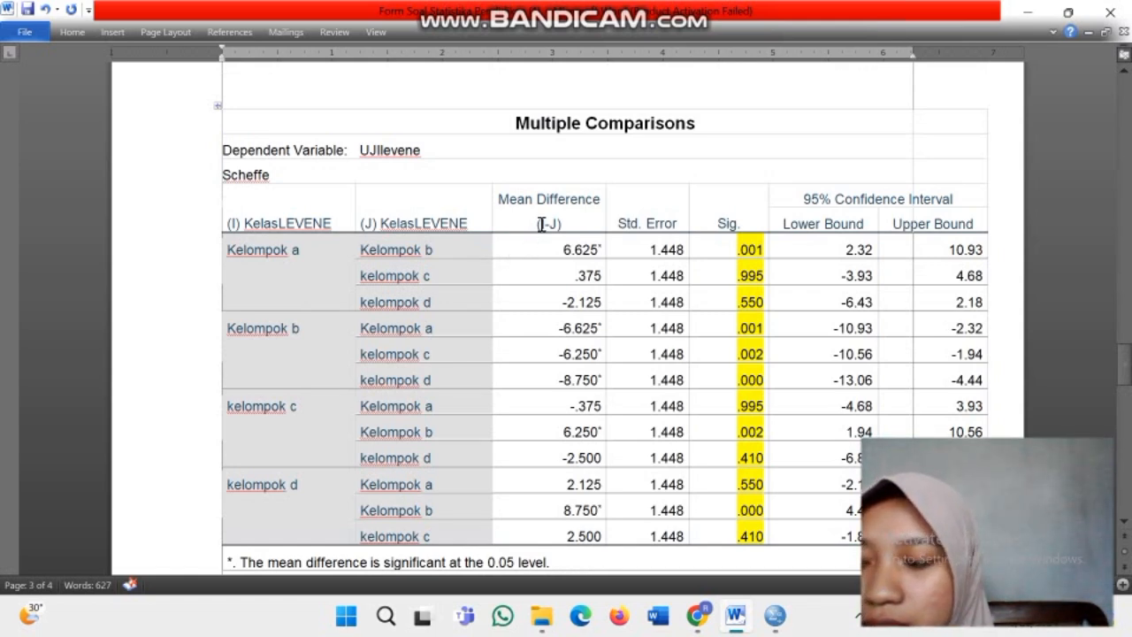
{"action": "left_click", "coordinate": [605, 250]}
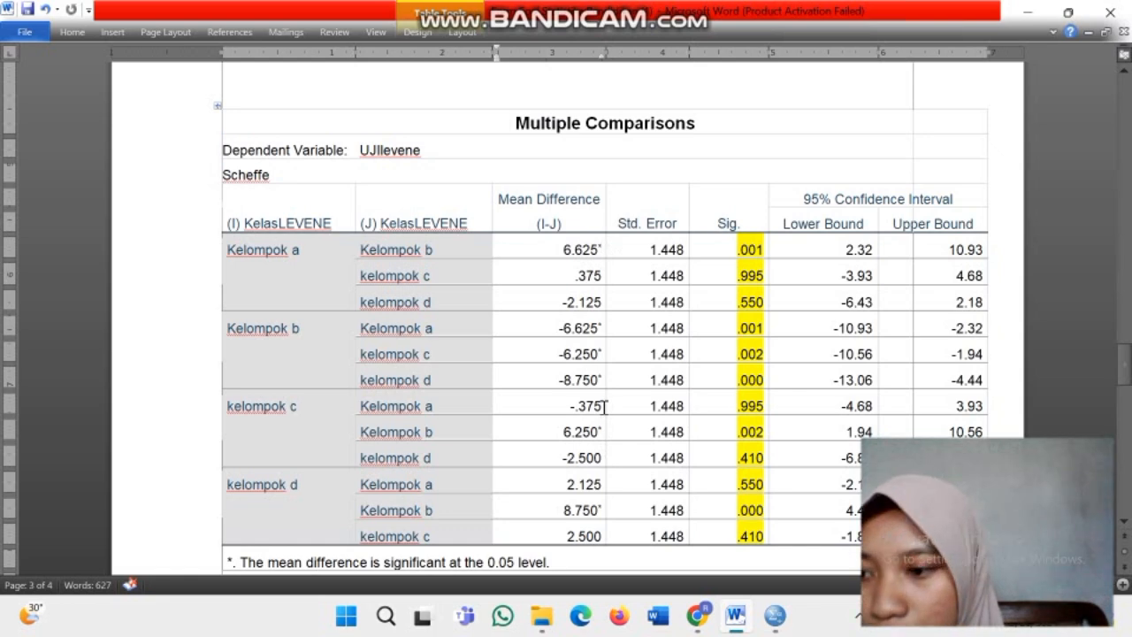
{"action": "scroll", "coordinate": [678, 430], "scroll_direction": "down", "scroll_amount": 8}
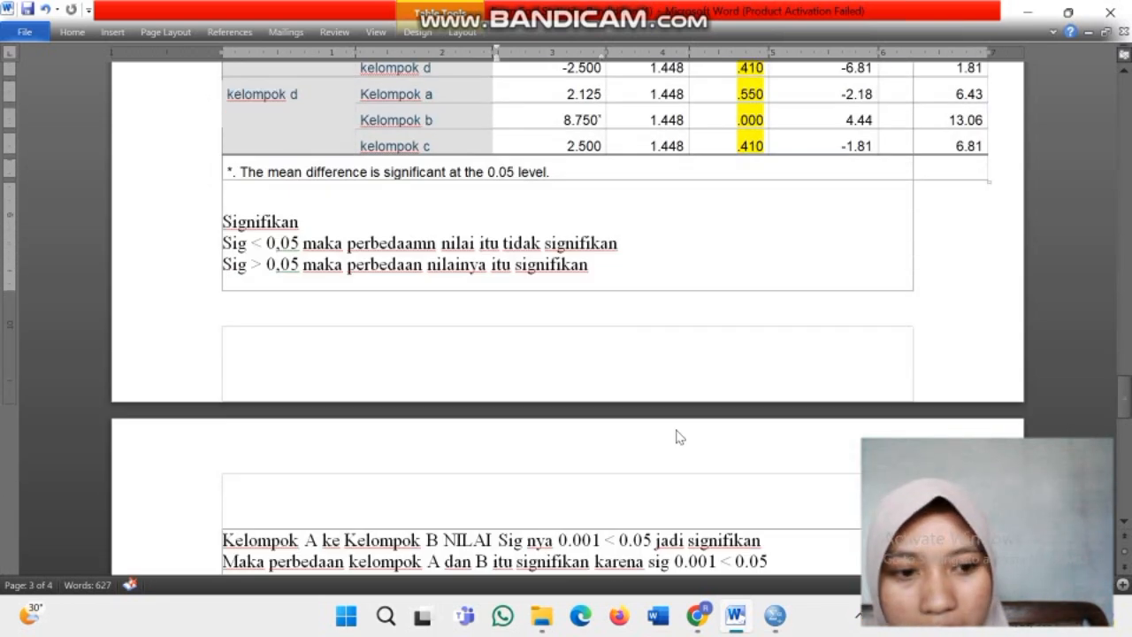
{"action": "scroll", "coordinate": [690, 365], "scroll_direction": "down", "scroll_amount": 6}
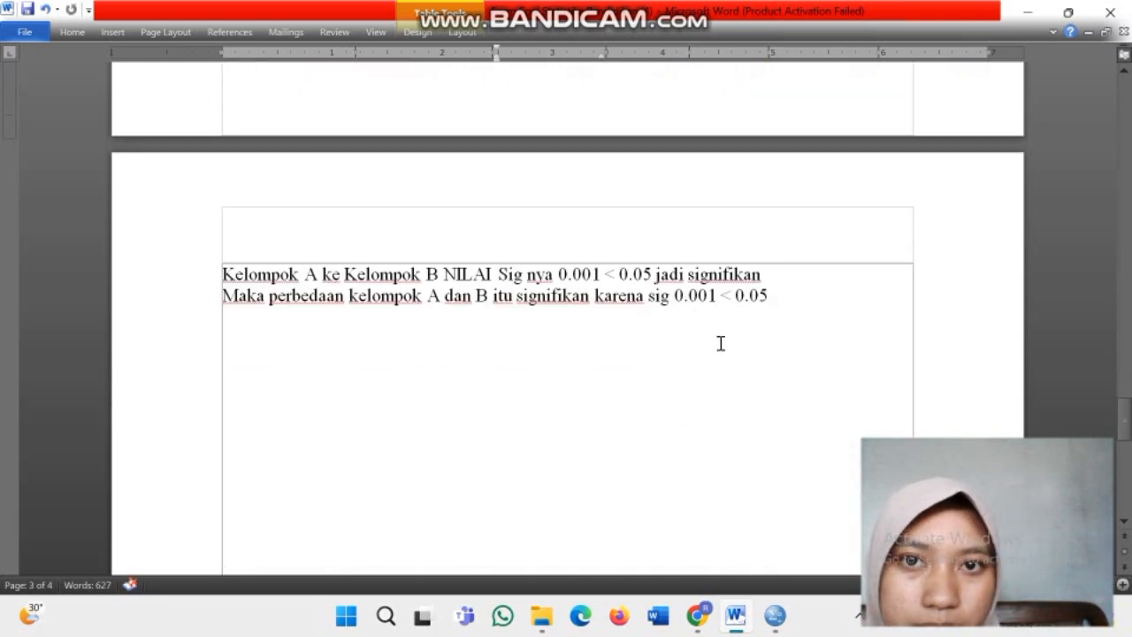
{"action": "left_click", "coordinate": [677, 329]}
{"action": "left_click", "coordinate": [674, 295]}
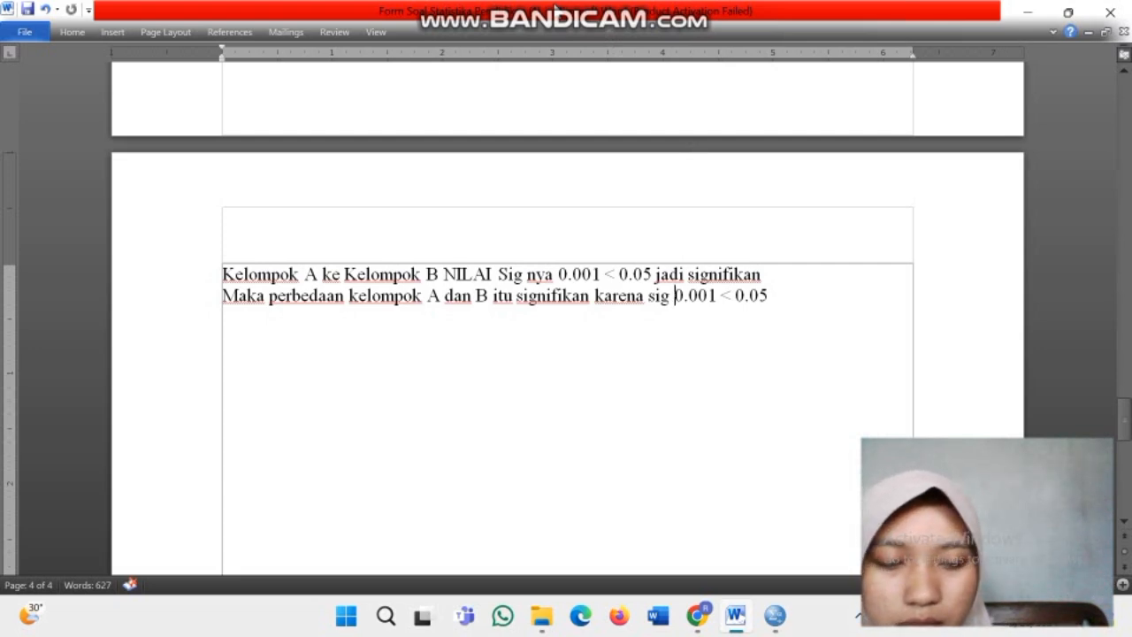
{"action": "left_click", "coordinate": [984, 395]}
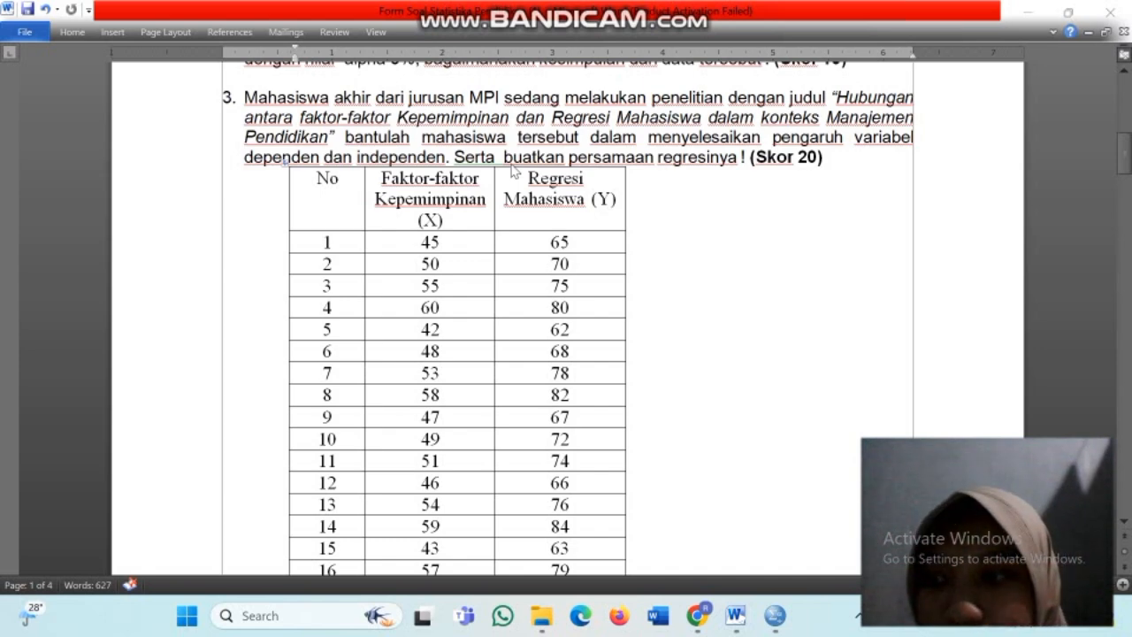
{"action": "mouse_move", "coordinate": [745, 622]}
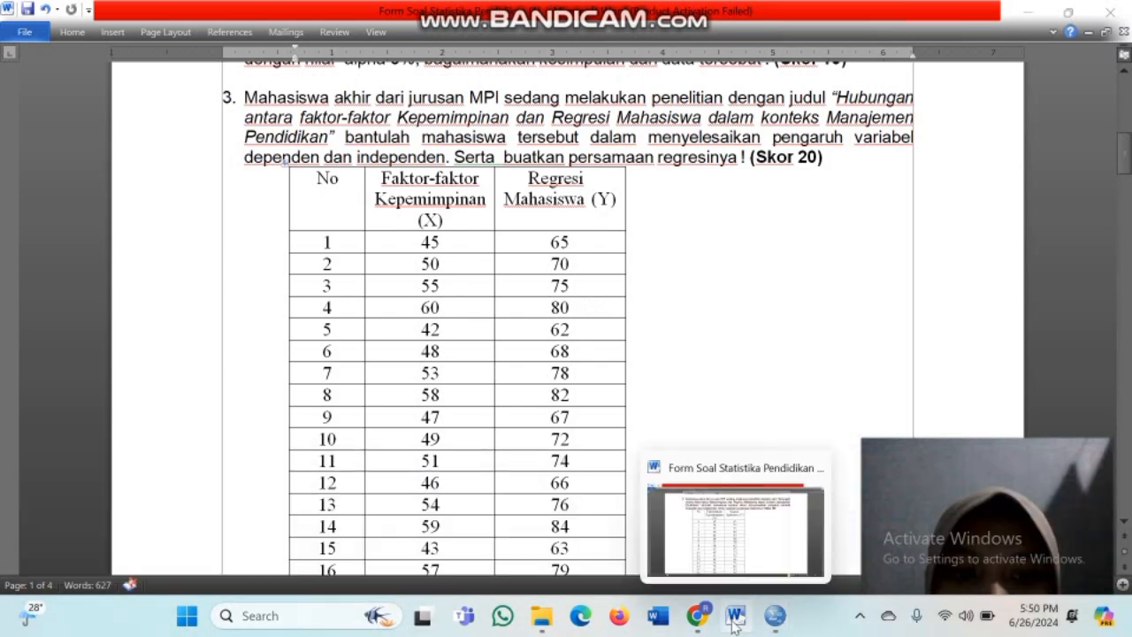
Switch to the empty SPSS dataset, select the first variable's name cell in the variable definitions, and check the question 3 table headings in Word.
{"action": "mouse_move", "coordinate": [776, 610]}
{"action": "left_click", "coordinate": [815, 538]}
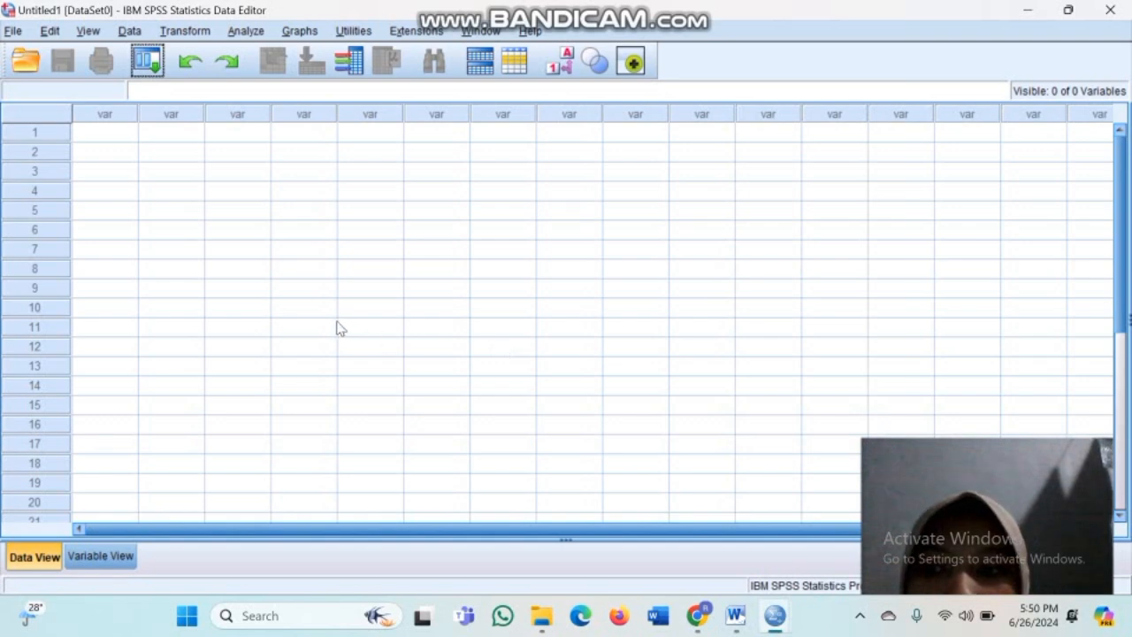
{"action": "left_click", "coordinate": [126, 557]}
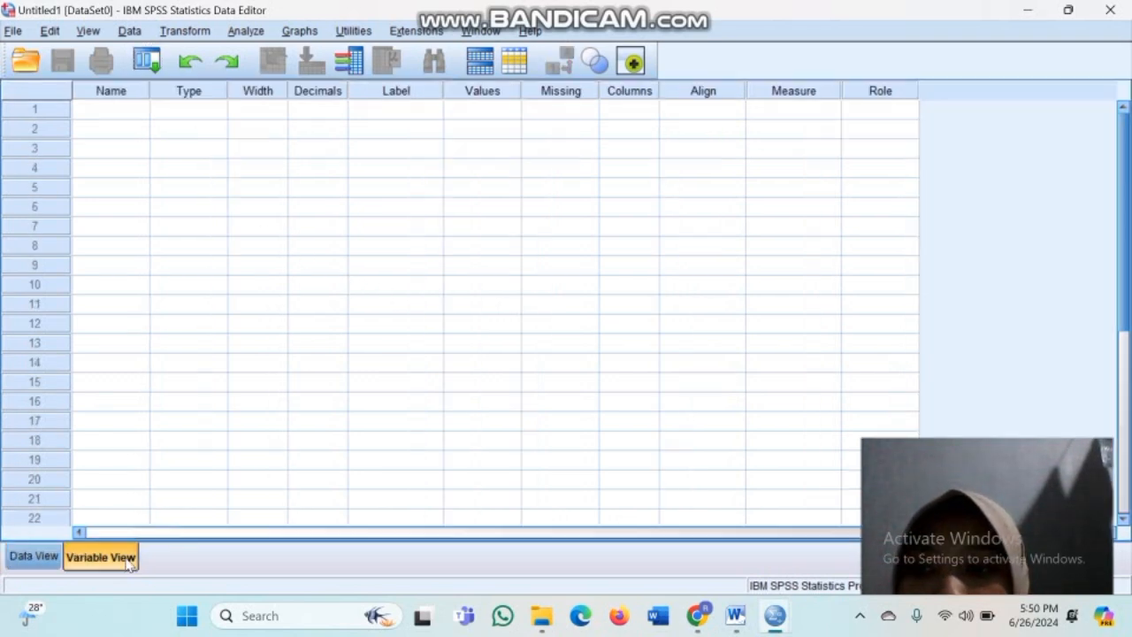
{"action": "left_click", "coordinate": [110, 112]}
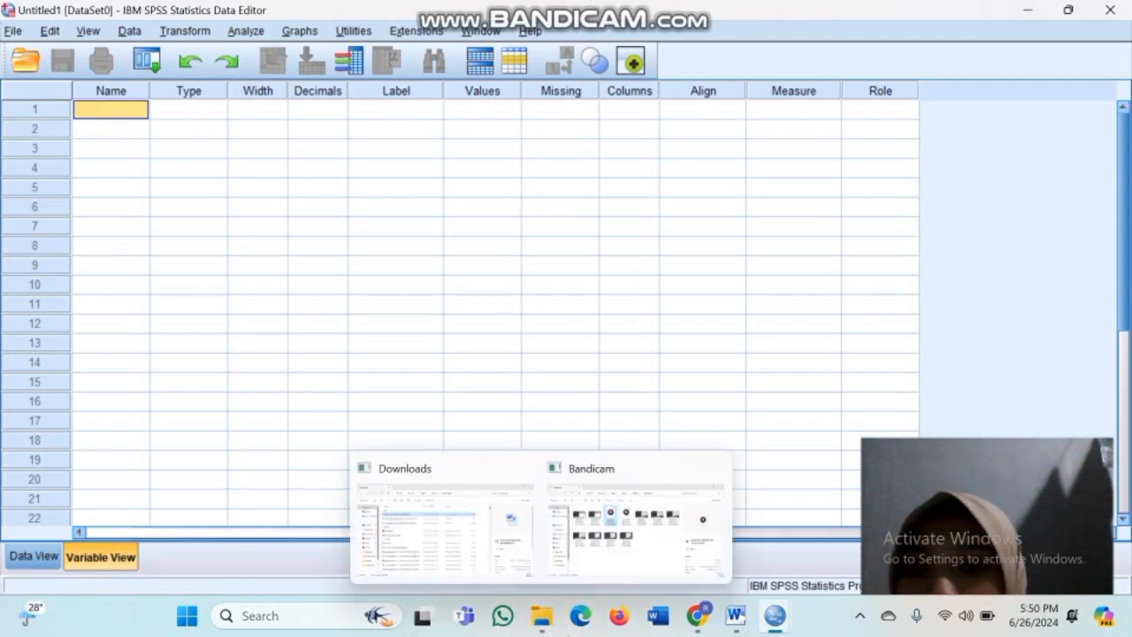
{"action": "mouse_move", "coordinate": [735, 616]}
{"action": "left_click", "coordinate": [735, 546]}
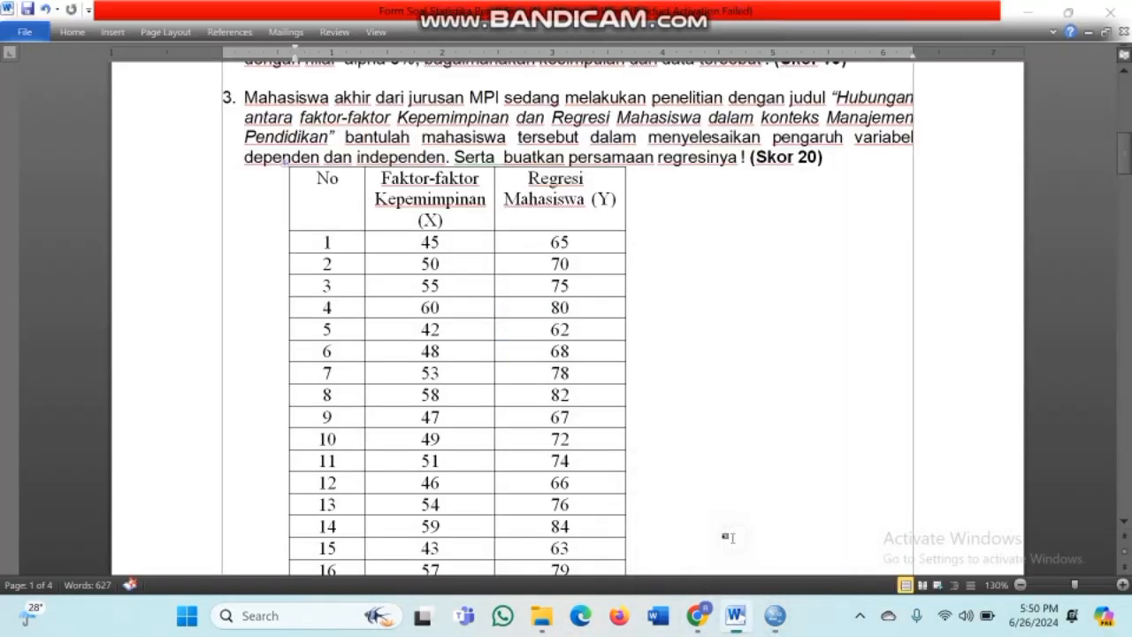
{"action": "mouse_move", "coordinate": [774, 623]}
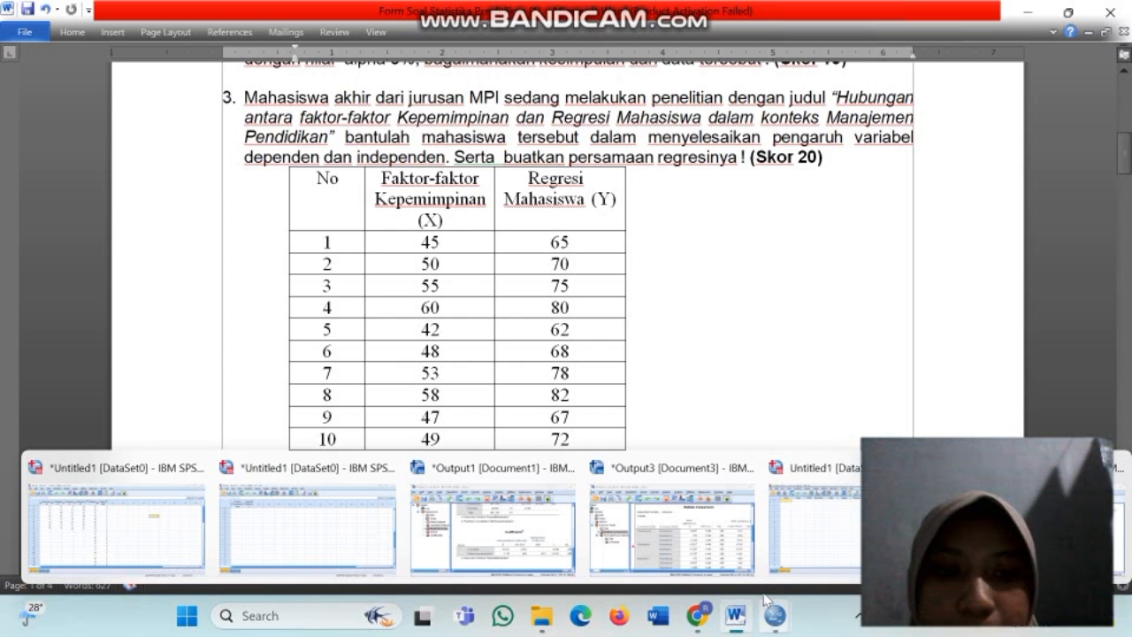
{"action": "left_click", "coordinate": [800, 525]}
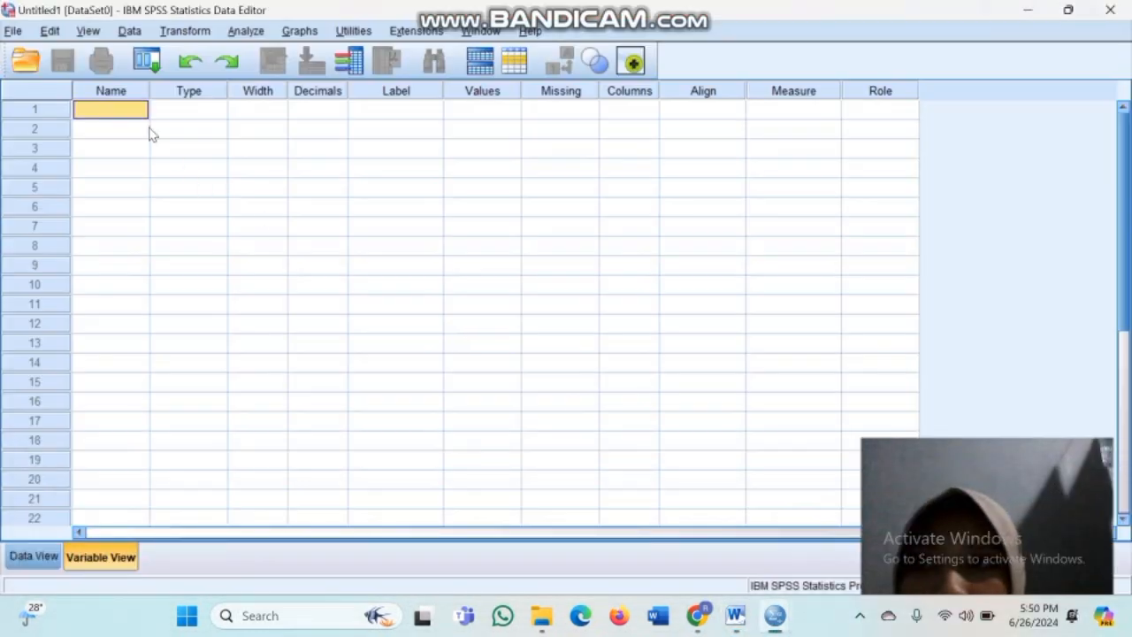
Name the first variable FaktorKepemimpinanX.
{"action": "key", "text": "Caps_Lock"}
{"action": "type", "text": "F"}
{"action": "key", "text": "Caps_Lock"}
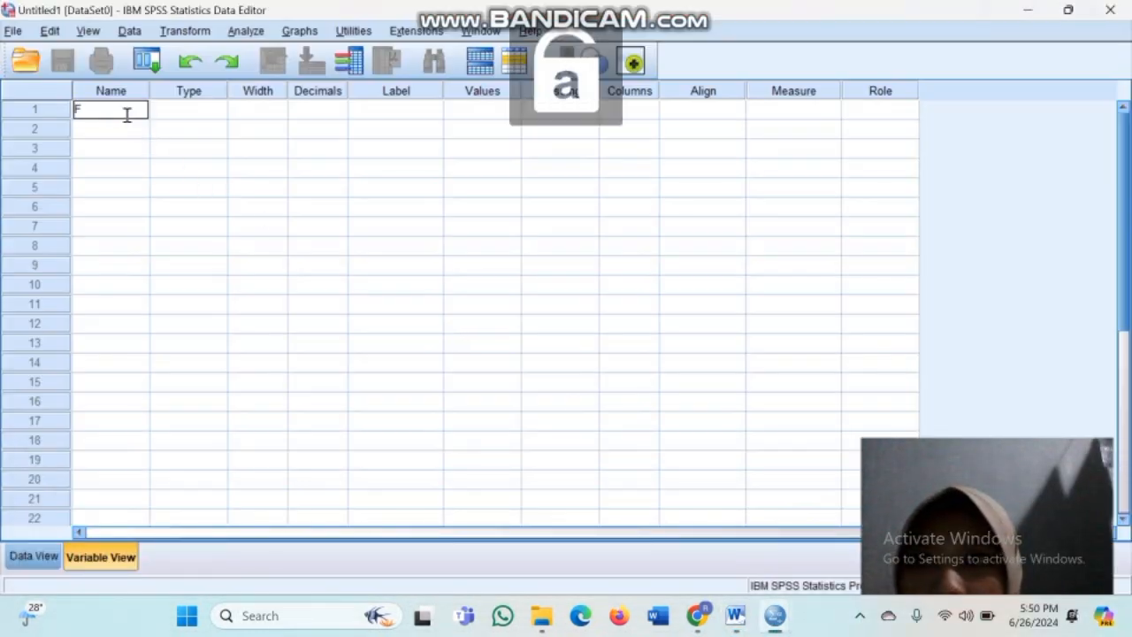
{"action": "type", "text": "aktor"}
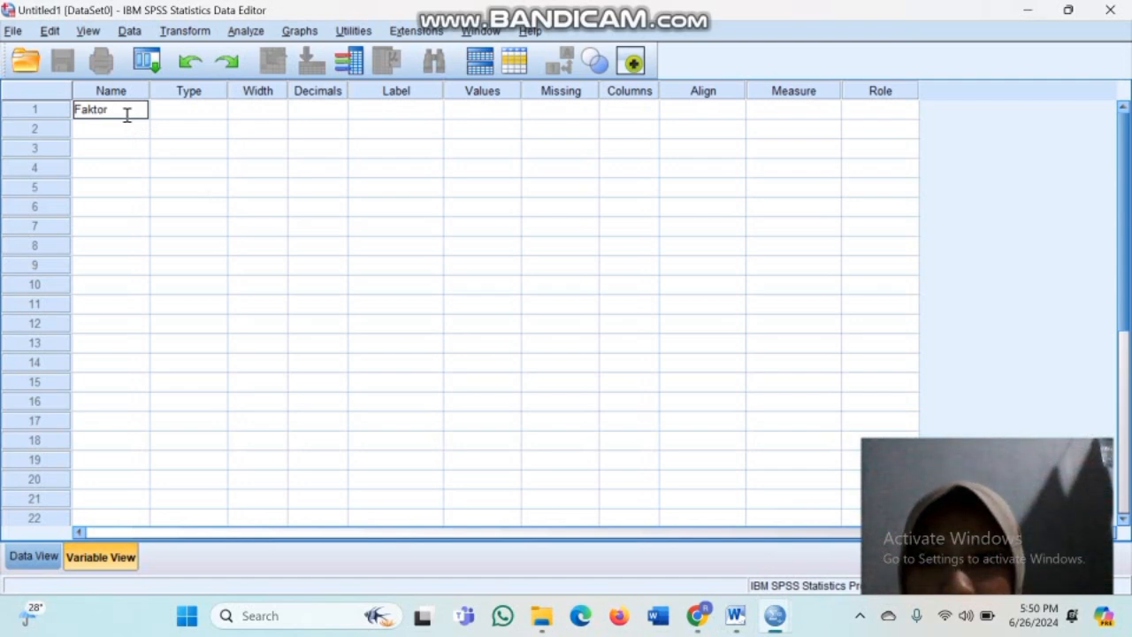
{"action": "key", "text": "Caps_Lock"}
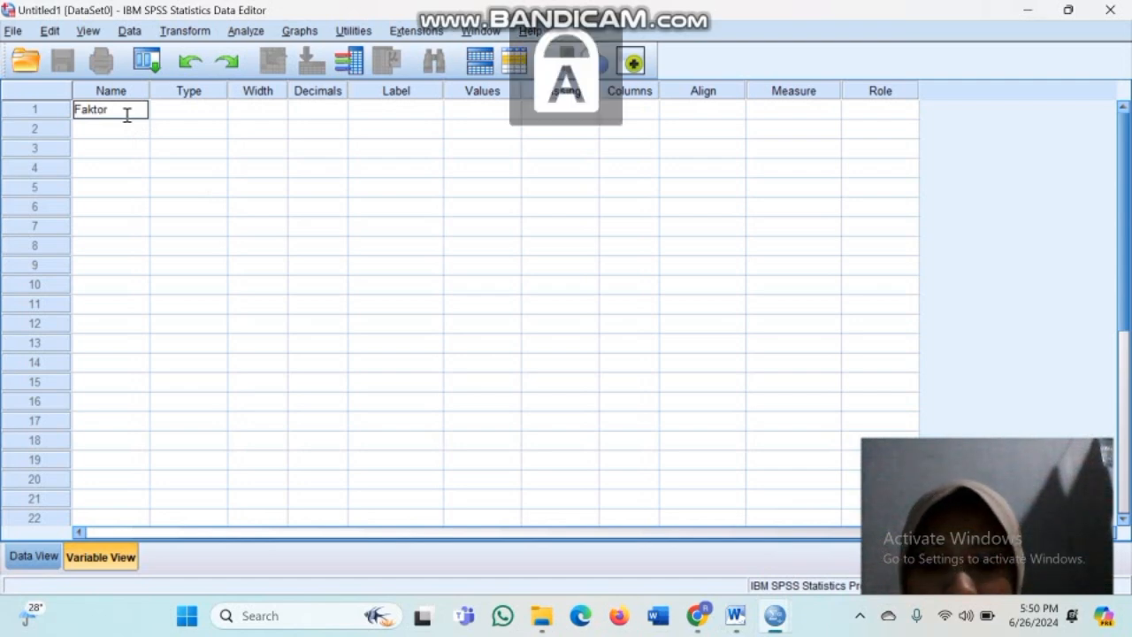
{"action": "key", "text": "Caps_Lock"}
{"action": "type", "text": "e"}
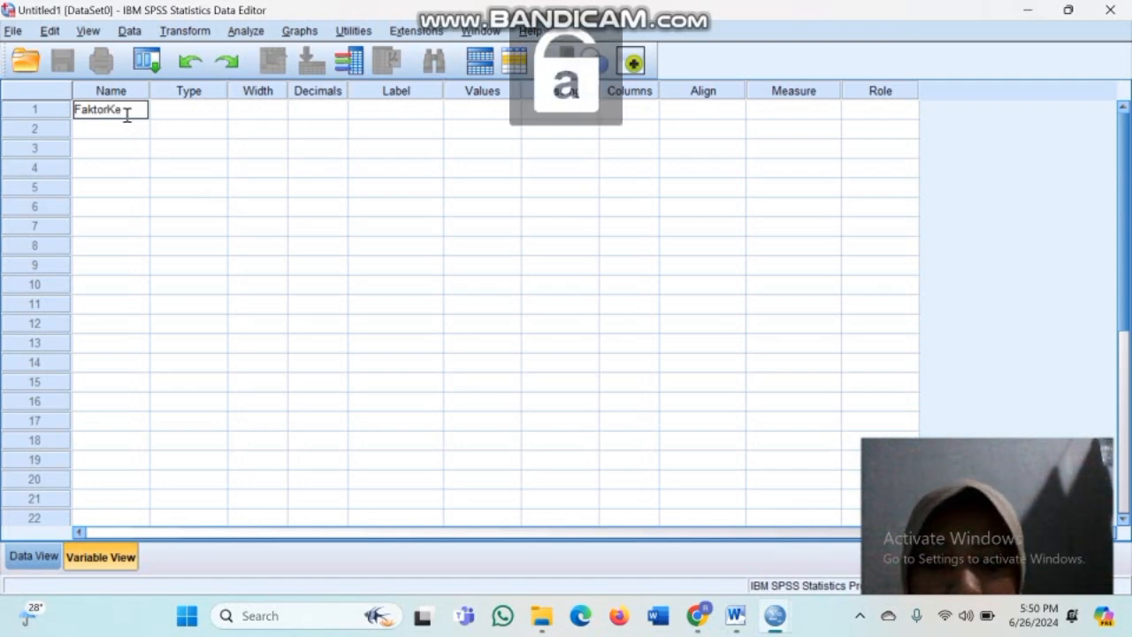
{"action": "type", "text": "pemimpinan"}
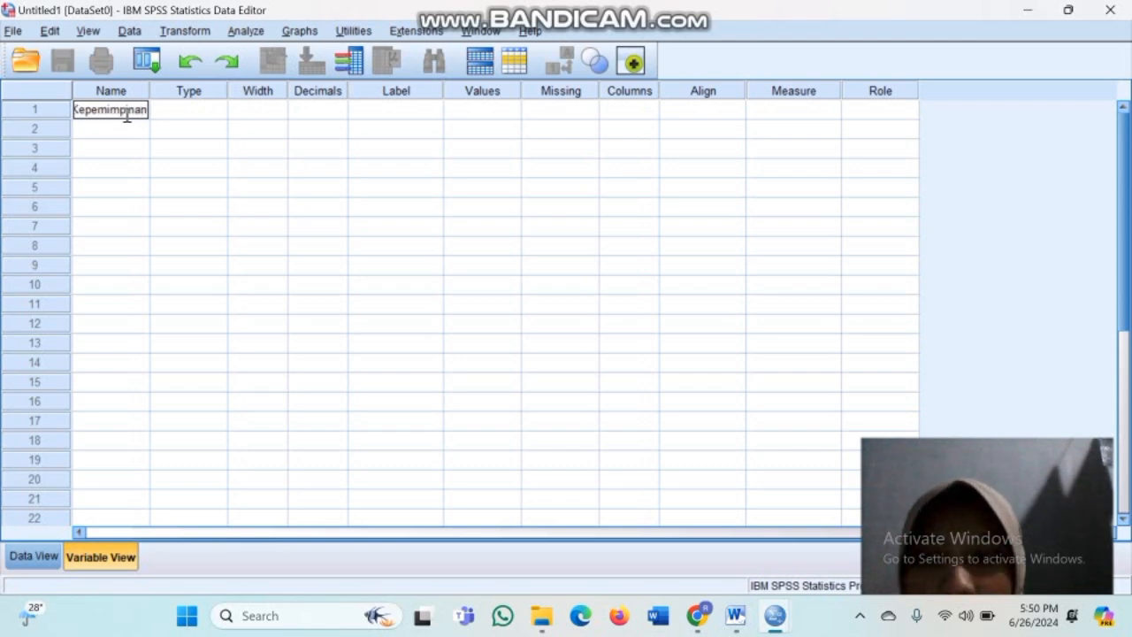
{"action": "key", "text": "Caps_Lock"}
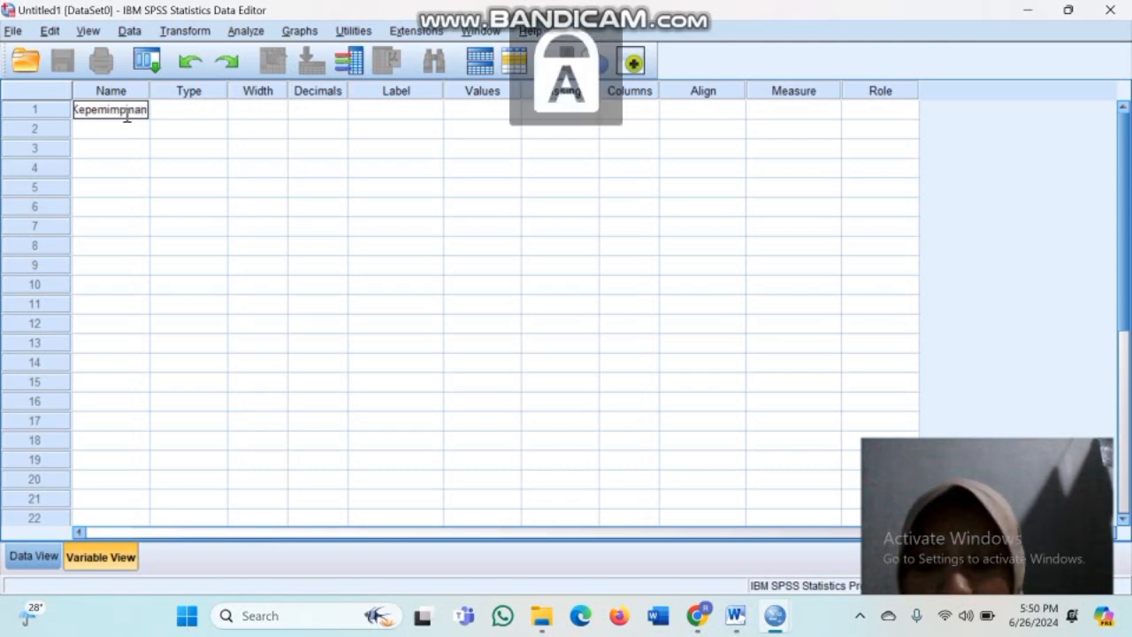
{"action": "type", "text": "X"}
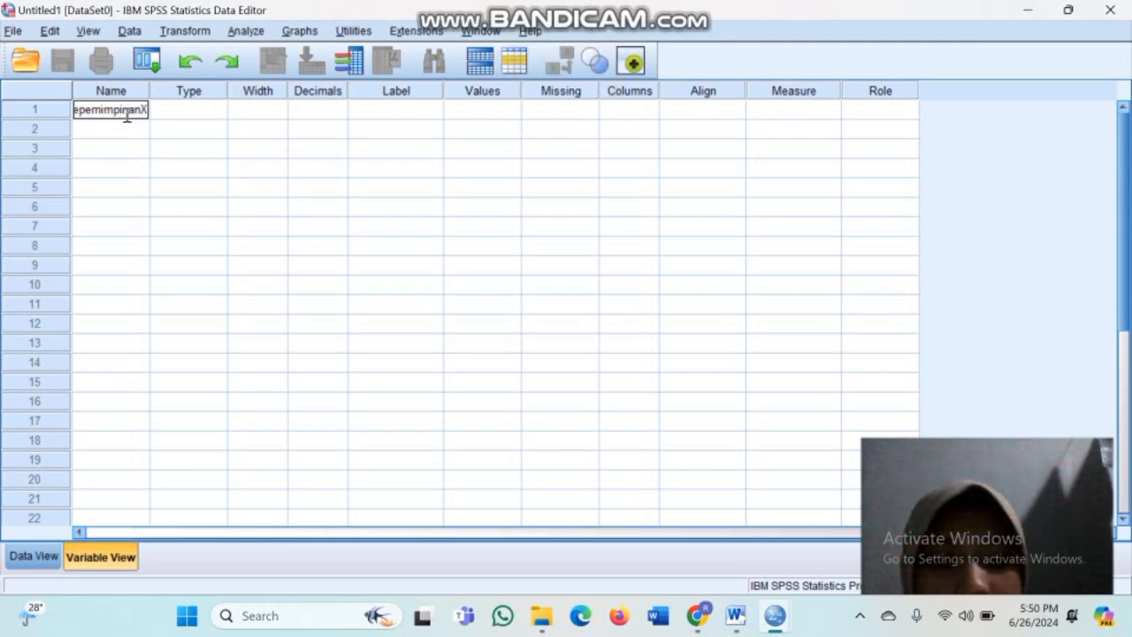
{"action": "key", "text": "Return"}
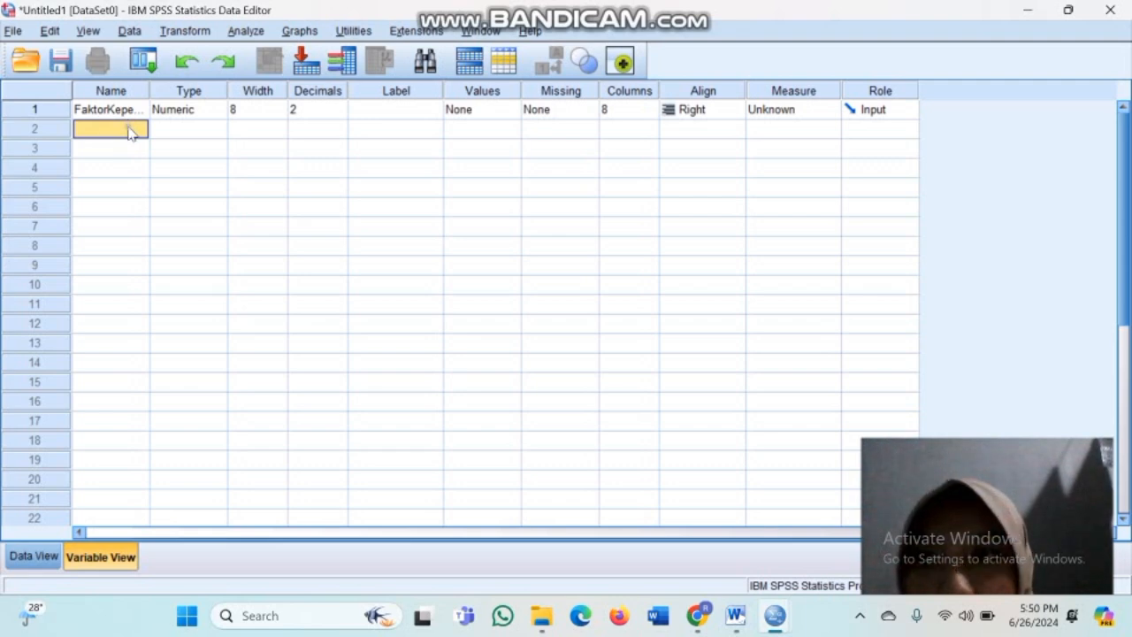
Name the second variable RegresiMahasiswaY in the row below.
{"action": "key", "text": "Caps_Lock"}
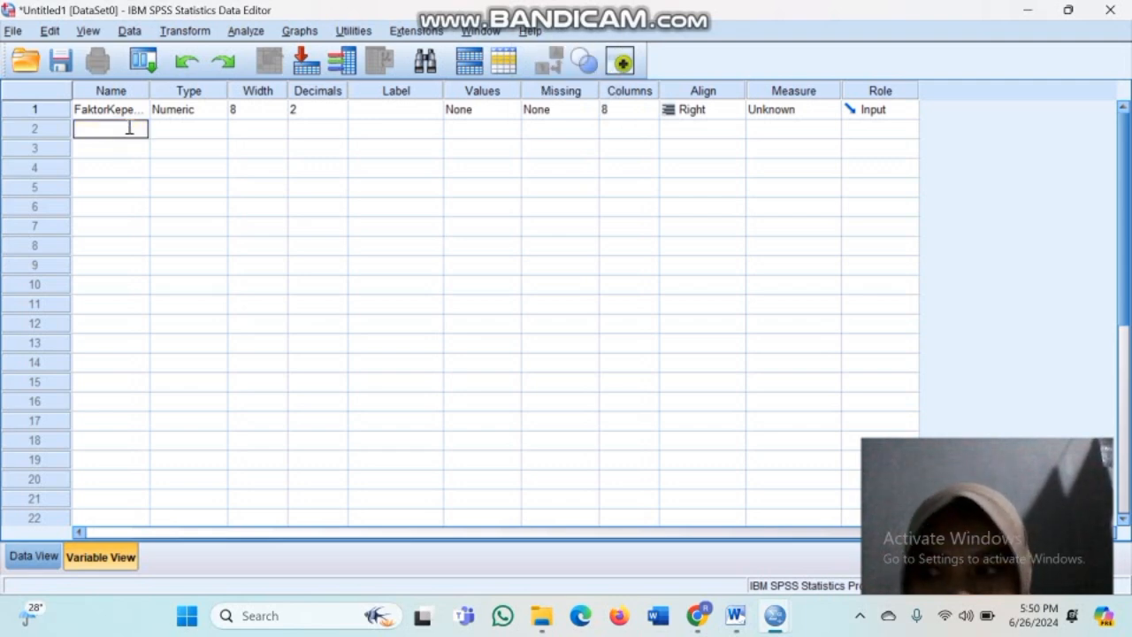
{"action": "key", "text": "Caps_Lock"}
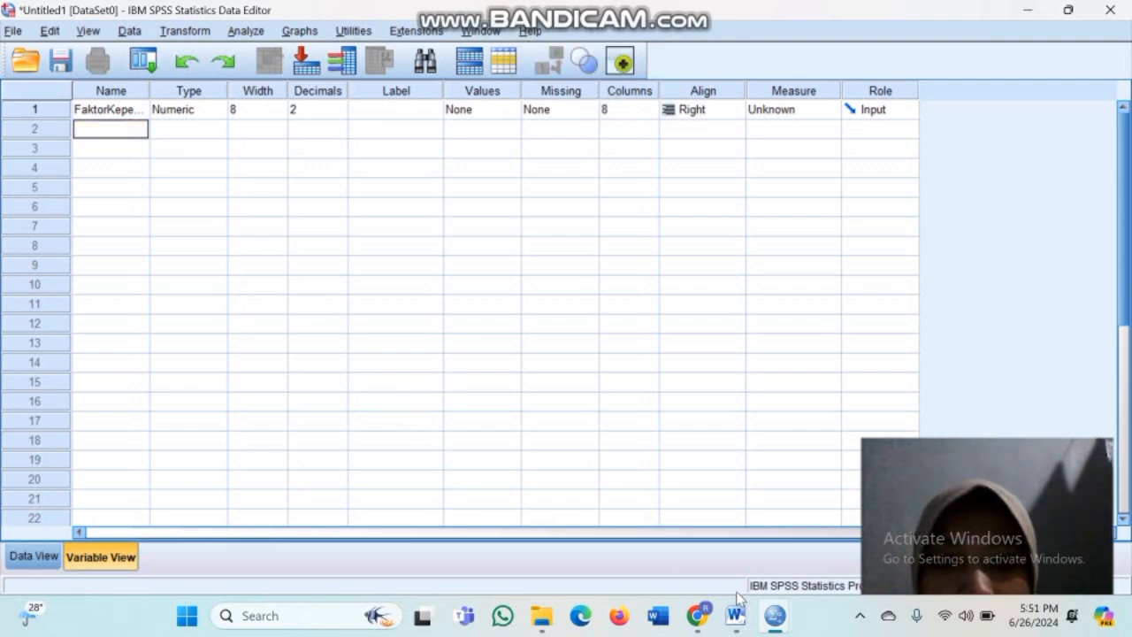
{"action": "mouse_move", "coordinate": [748, 620]}
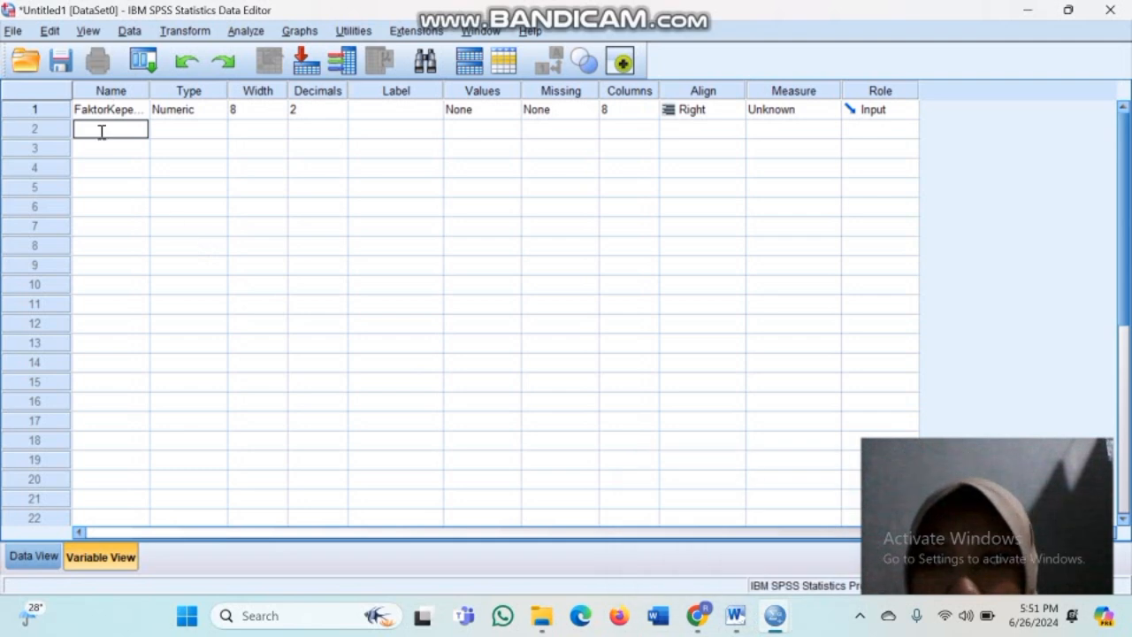
{"action": "key", "text": "Caps_Lock"}
{"action": "key", "text": "Caps_Lock"}
{"action": "type", "text": "R"}
{"action": "key", "text": "Caps_Lock"}
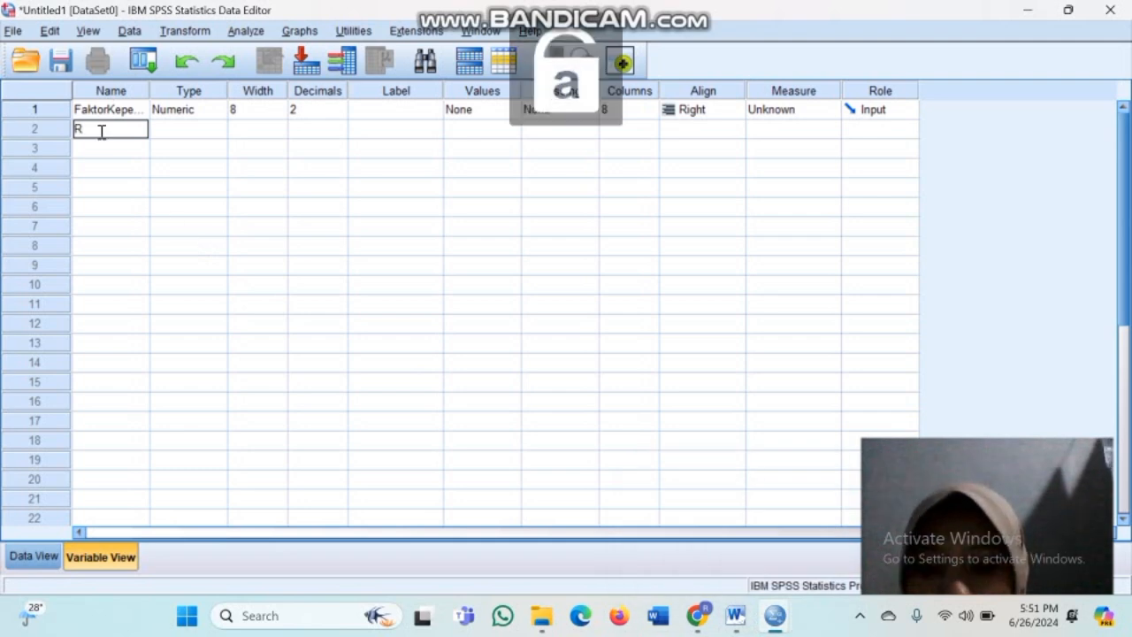
{"action": "type", "text": "egres"}
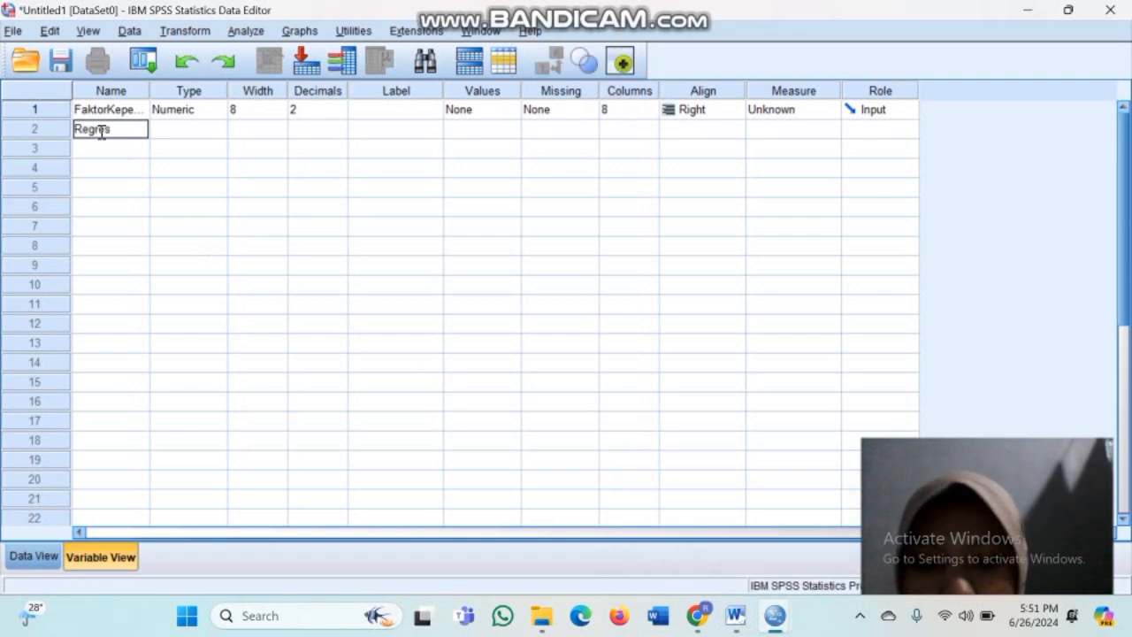
{"action": "type", "text": "i"}
{"action": "key", "text": "Caps_Lock"}
{"action": "type", "text": "M"}
{"action": "key", "text": "Caps_Lock"}
{"action": "type", "text": "a"}
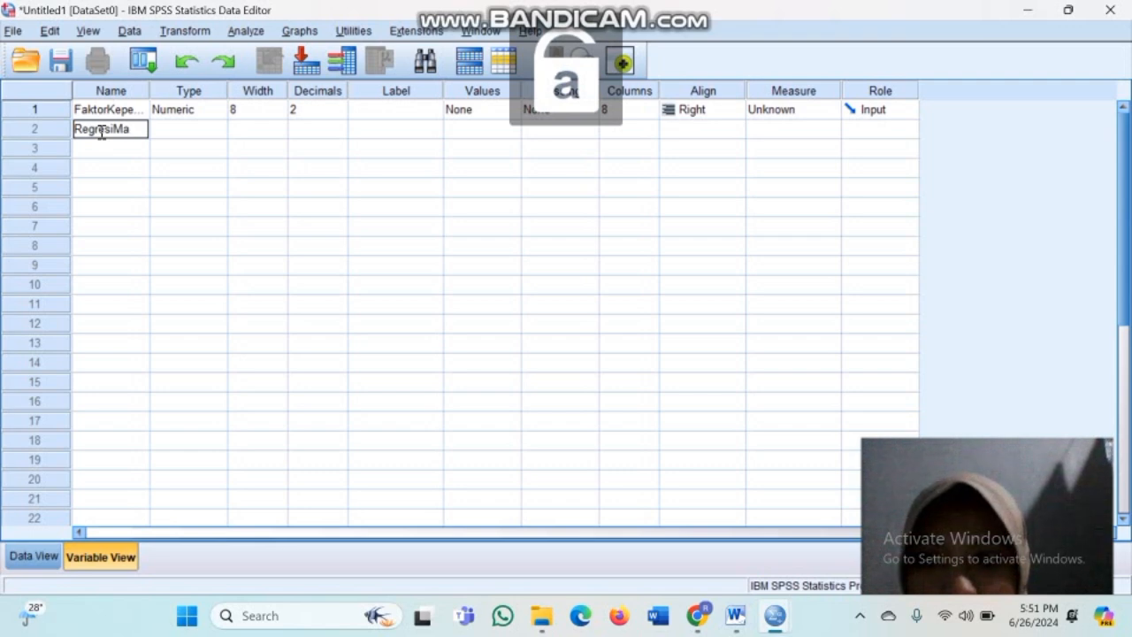
{"action": "type", "text": "hasiswa"}
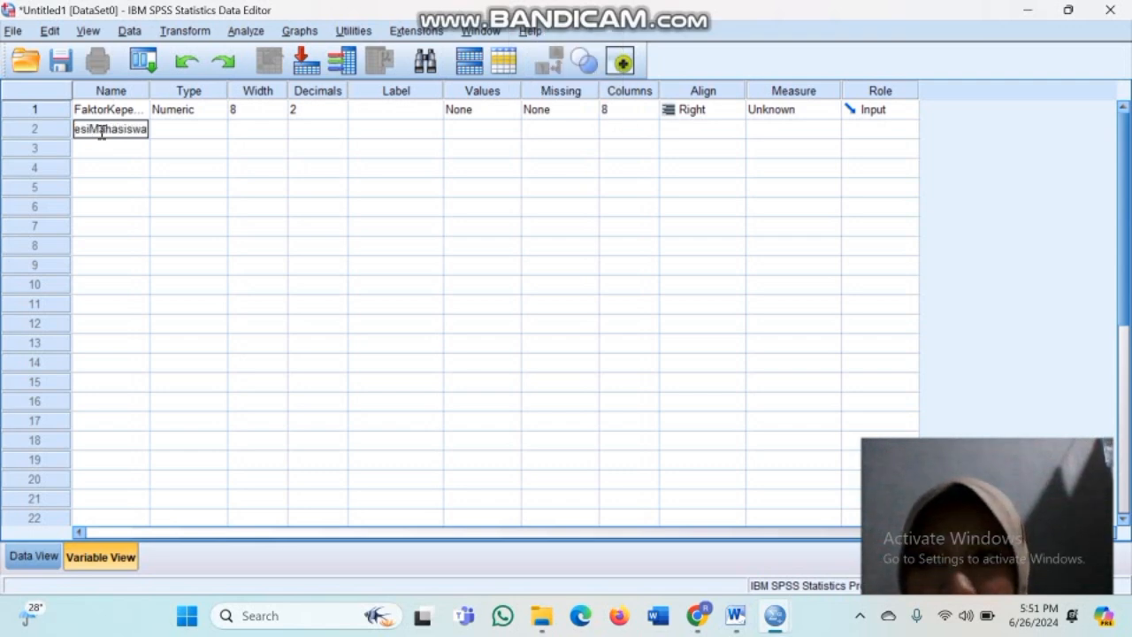
{"action": "key", "text": "Caps_Lock"}
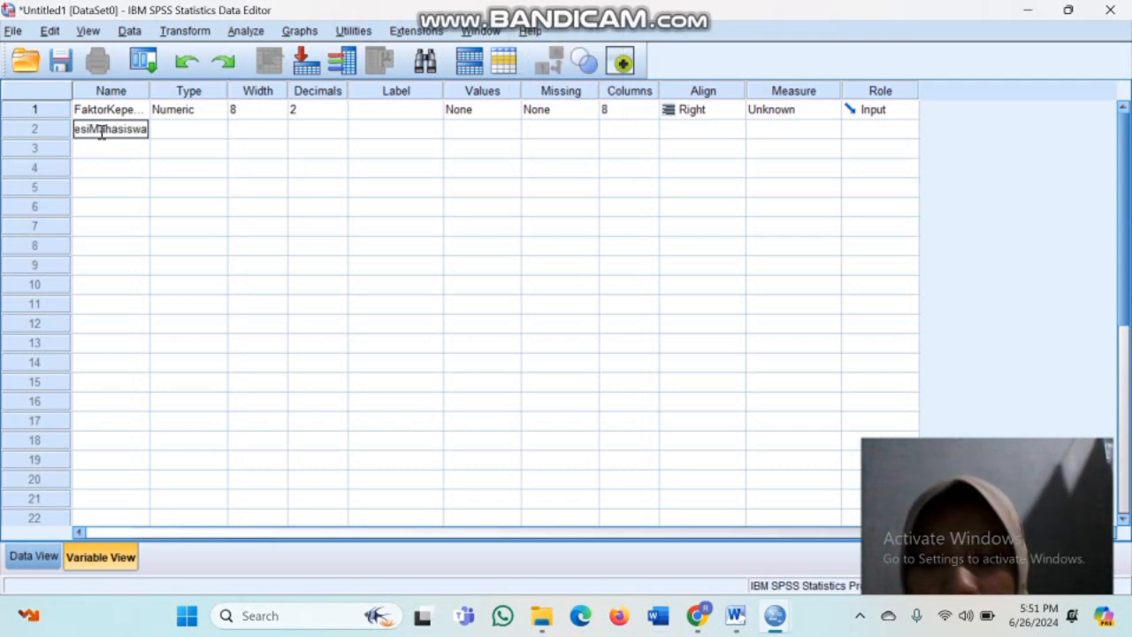
{"action": "type", "text": "Y"}
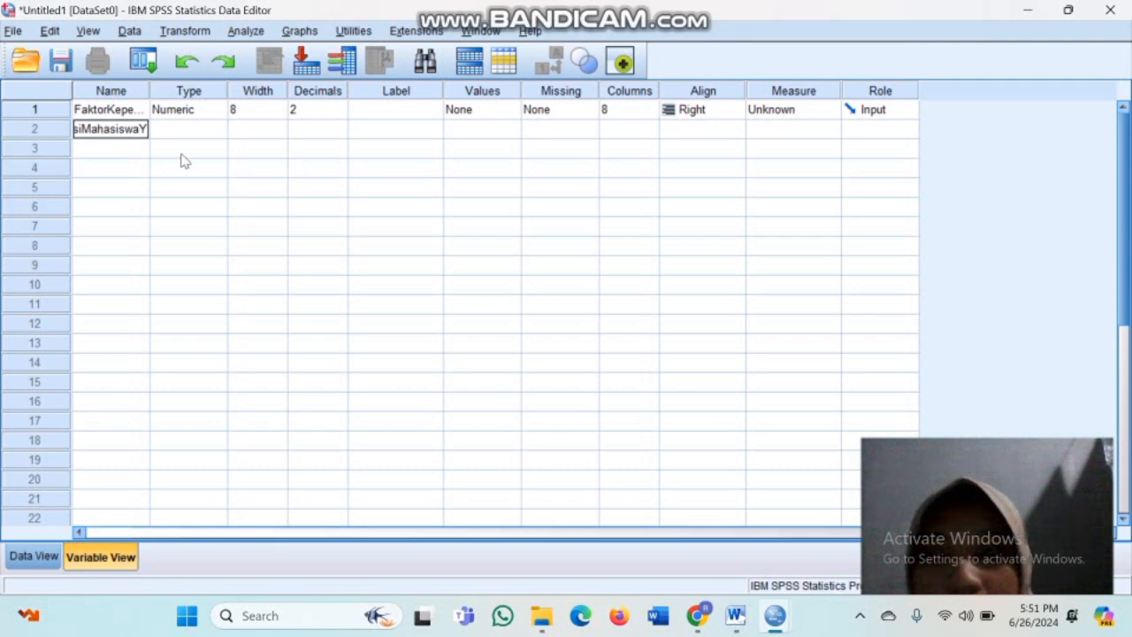
{"action": "key", "text": "Return"}
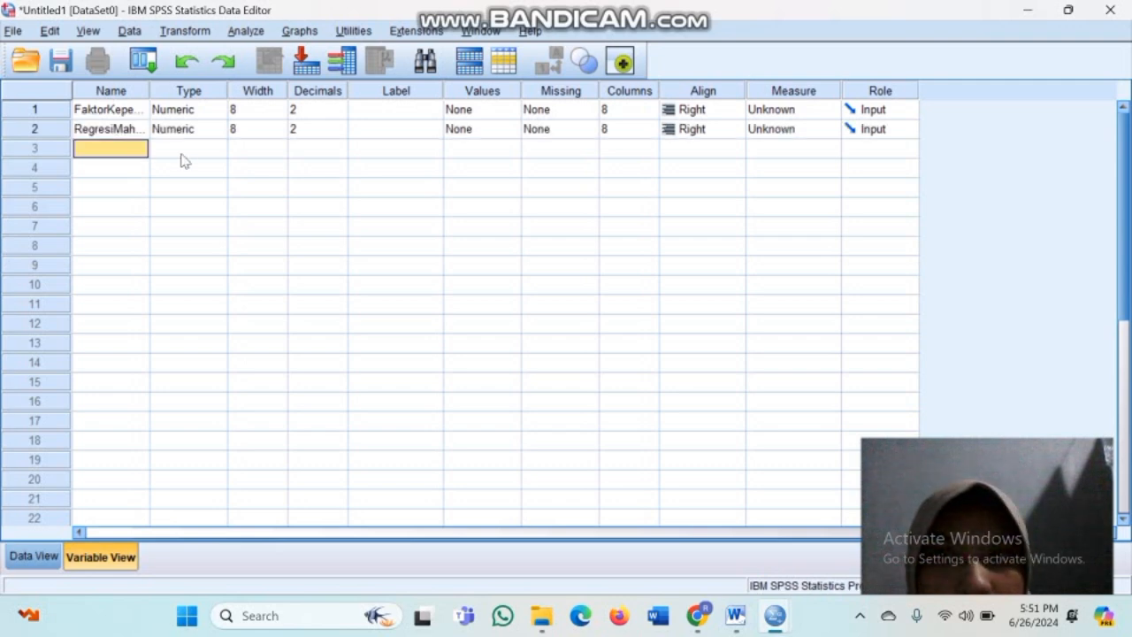
Set the decimals of both FaktorKepemimpinanX and RegresiMahasiswaY to 0.
{"action": "left_click", "coordinate": [343, 116]}
{"action": "left_click", "coordinate": [341, 114]}
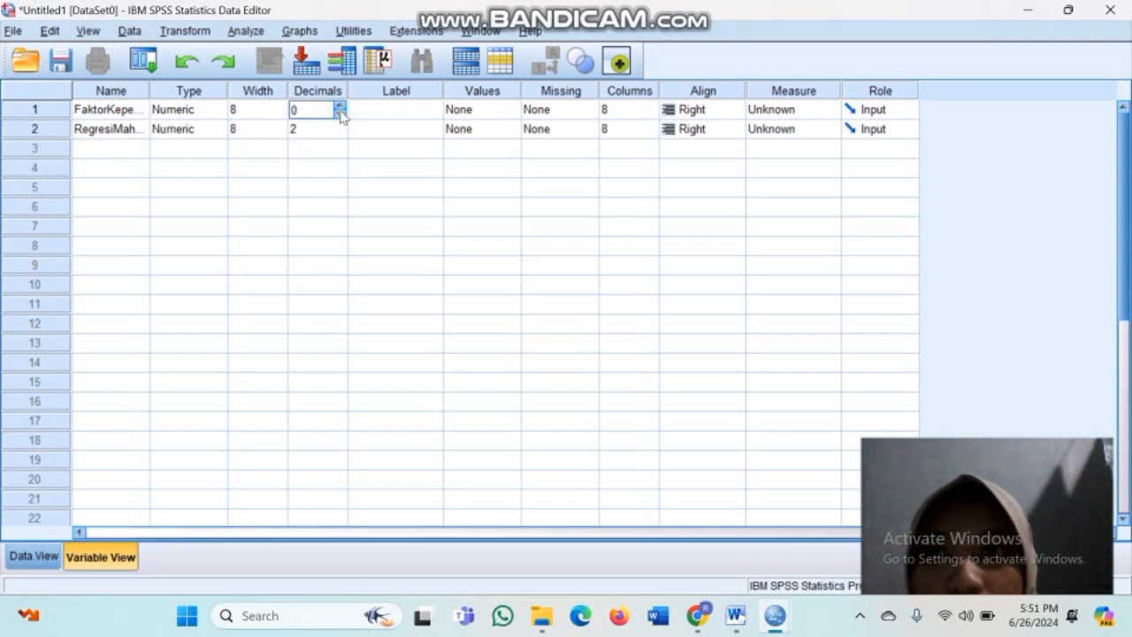
{"action": "left_click", "coordinate": [342, 125]}
{"action": "left_click", "coordinate": [339, 124]}
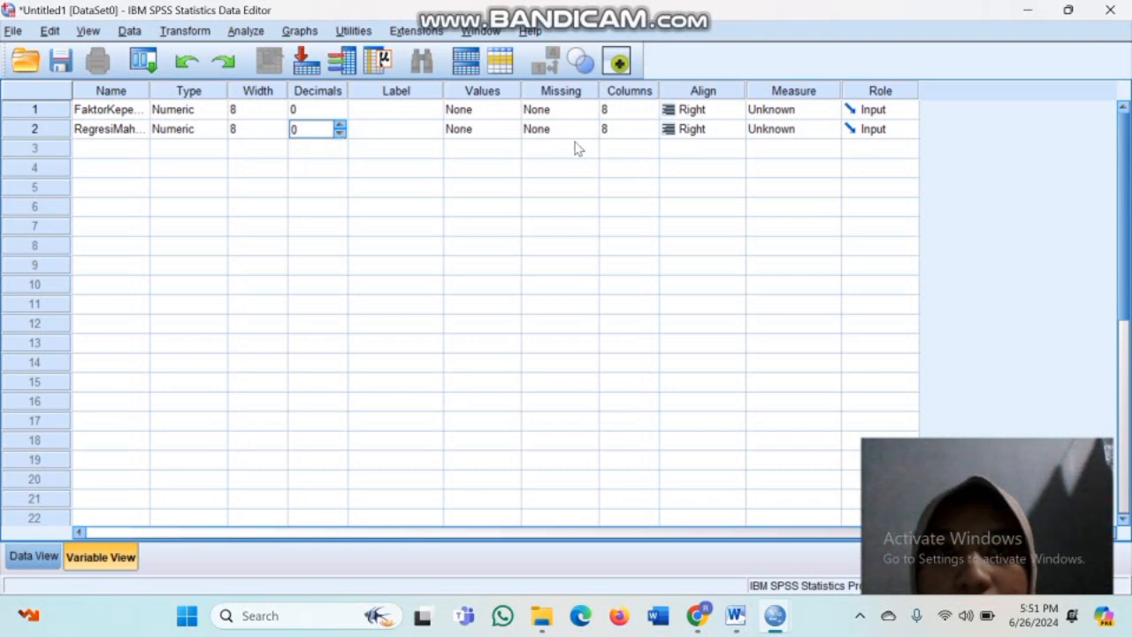
Set the measurement level of both variables to Scale.
{"action": "left_click", "coordinate": [785, 112]}
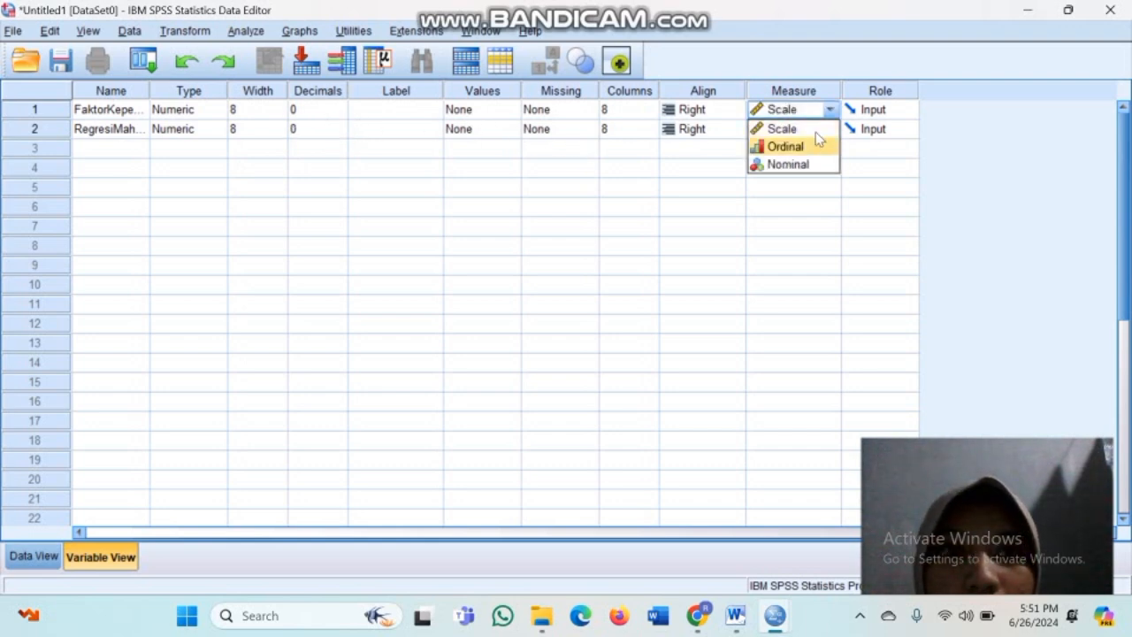
{"action": "left_click", "coordinate": [817, 133]}
{"action": "left_click", "coordinate": [812, 130]}
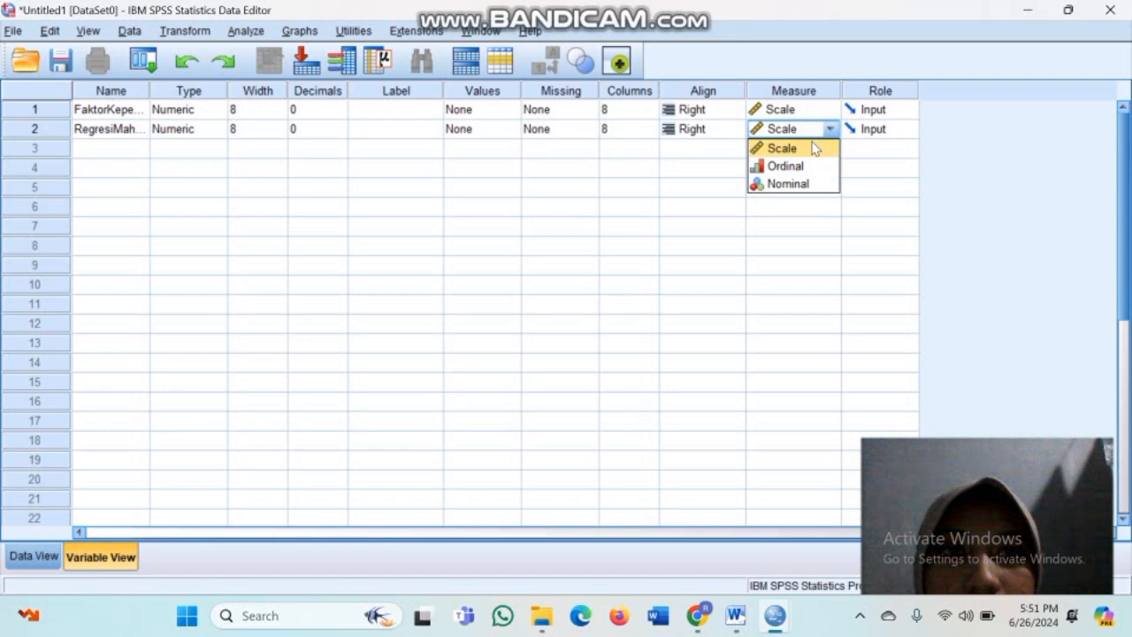
{"action": "left_click", "coordinate": [815, 148]}
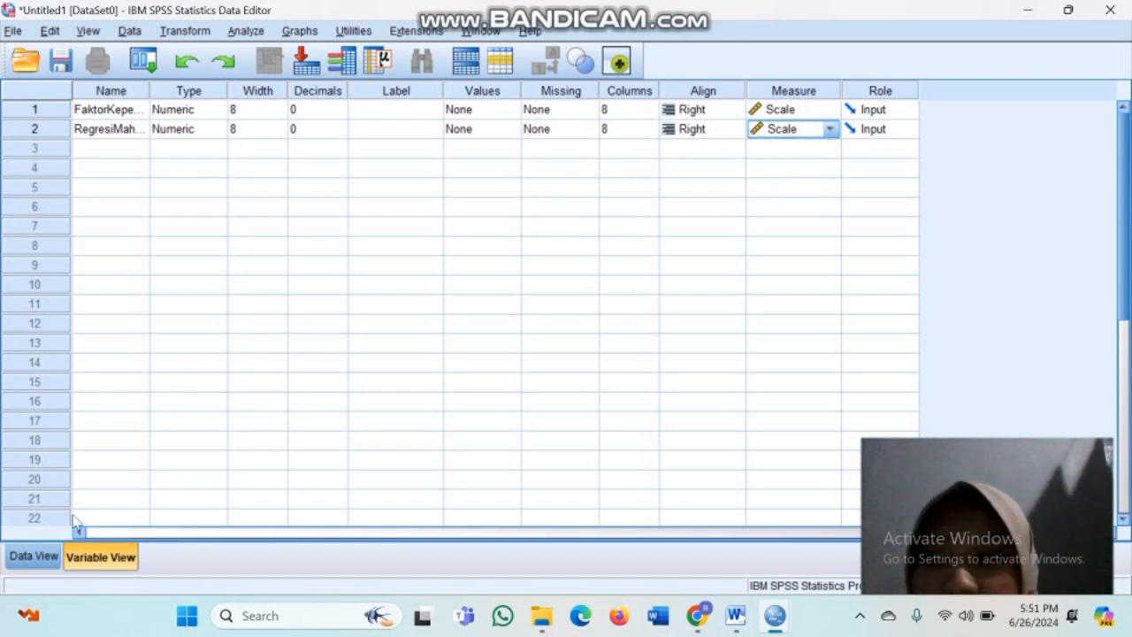
Show the dataset's data grid, then switch to Word and copy all X and Y values from the question 3 table, without the headings.
{"action": "left_click", "coordinate": [34, 556]}
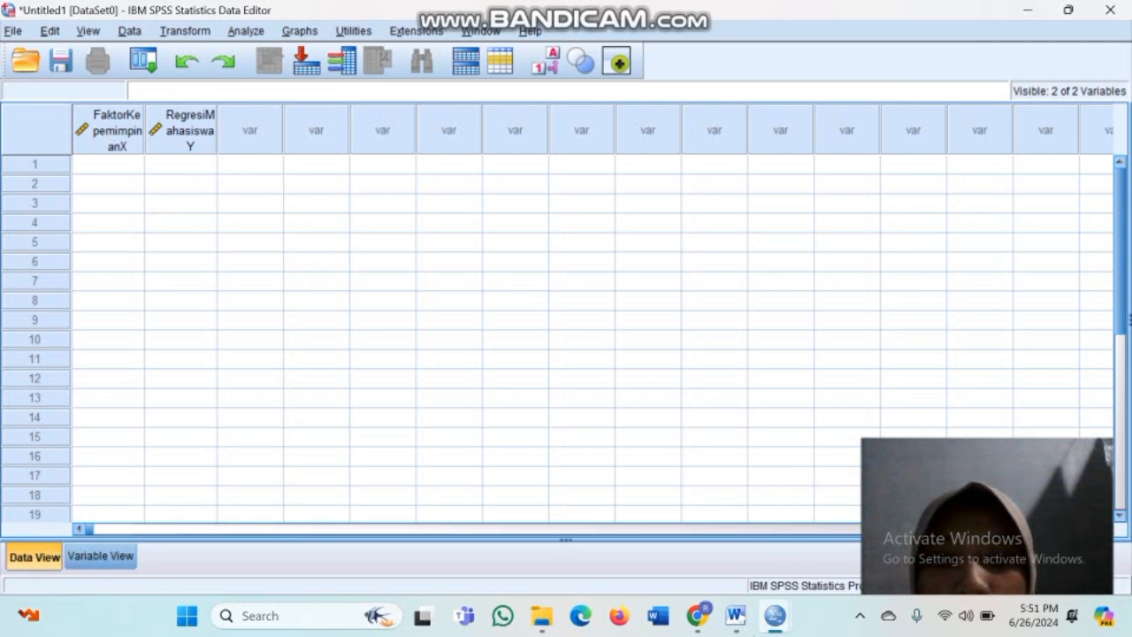
{"action": "left_click", "coordinate": [733, 537]}
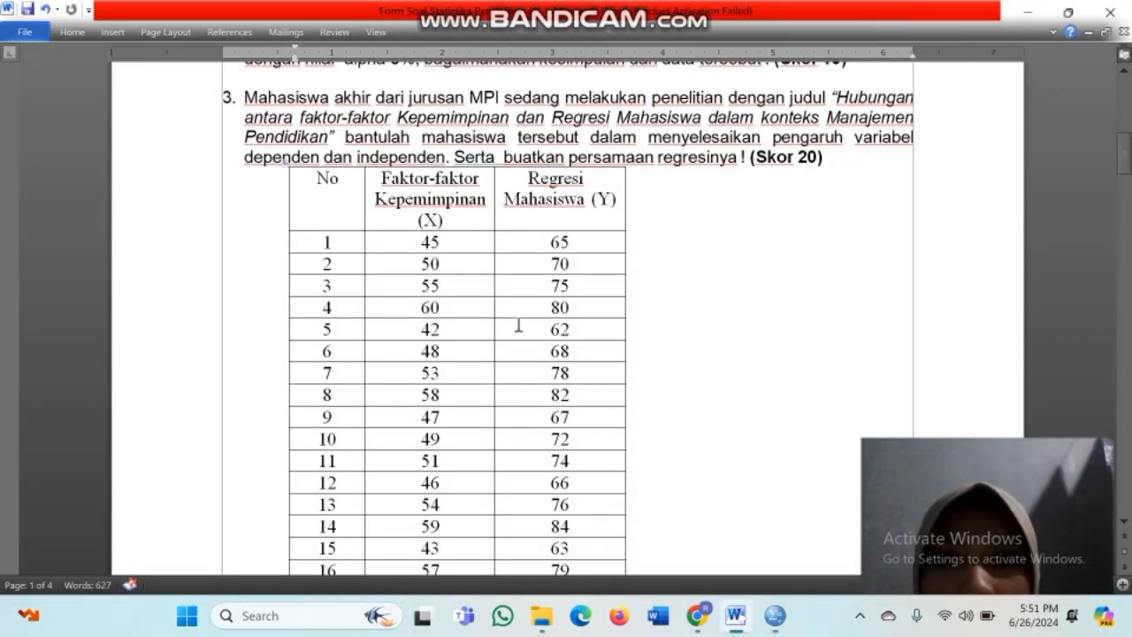
{"action": "scroll", "coordinate": [519, 325], "scroll_direction": "down", "scroll_amount": 1}
{"action": "scroll", "coordinate": [519, 325], "scroll_direction": "up", "scroll_amount": 2}
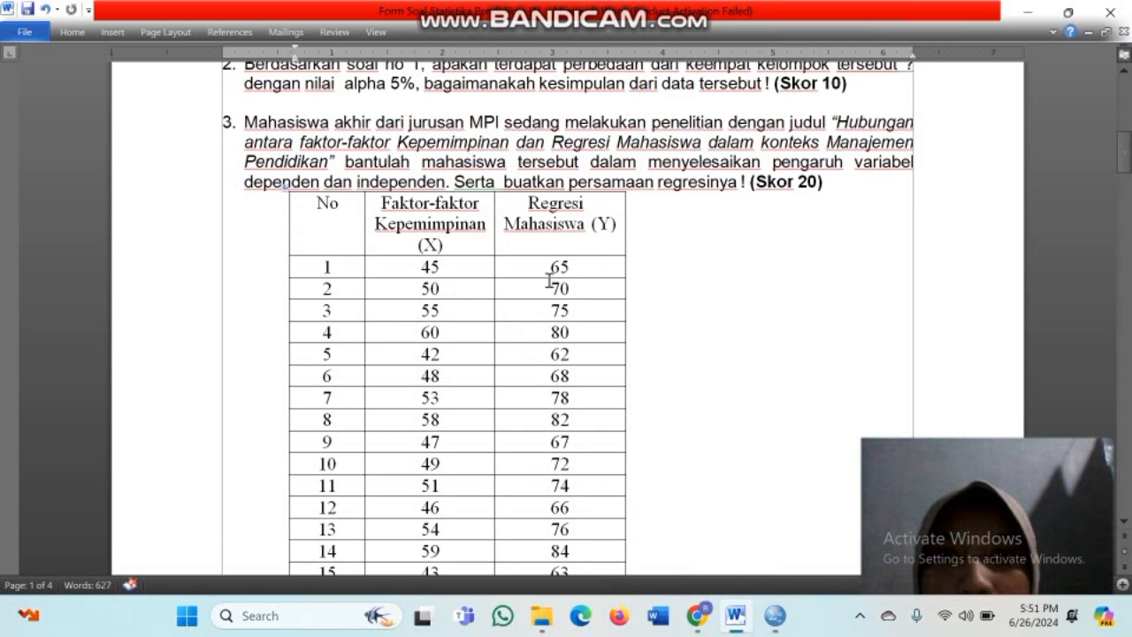
{"action": "left_click_drag", "start_coordinate": [419, 269], "coordinate": [576, 529]}
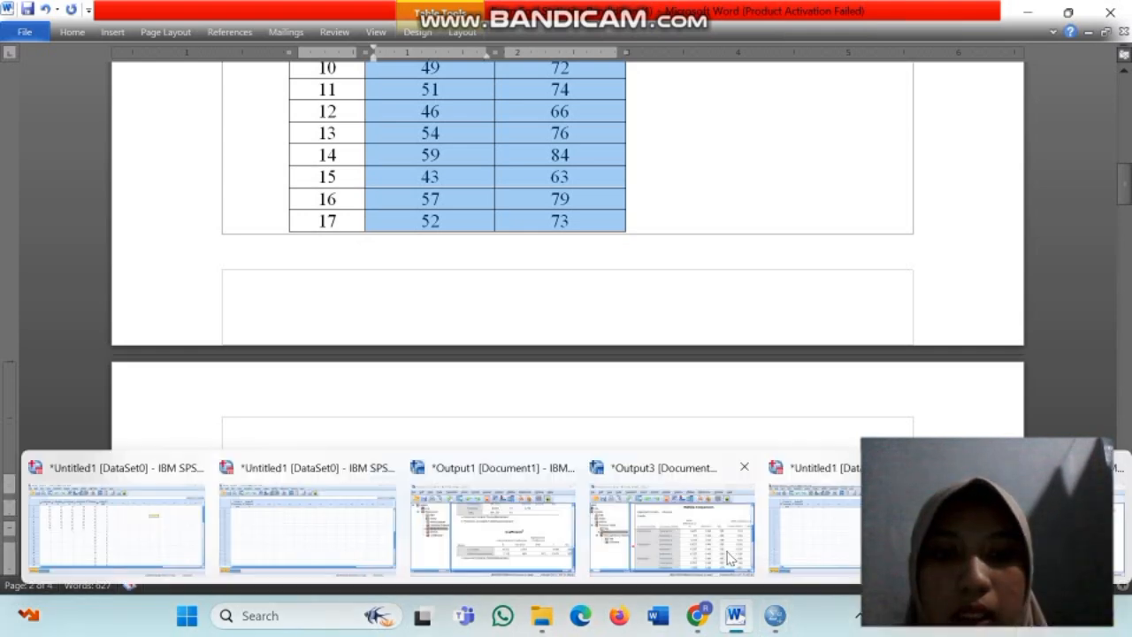
Switch back to the SPSS dataset and paste the copied values starting at row 1 of FaktorKepemimpinanX.
{"action": "left_click", "coordinate": [818, 542]}
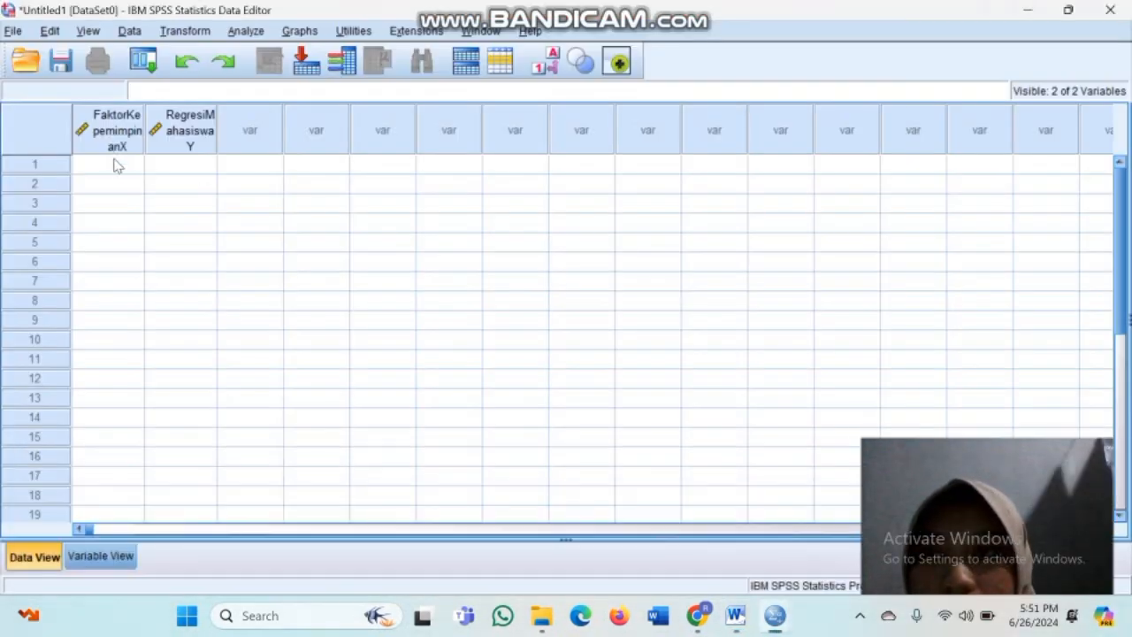
{"action": "left_click", "coordinate": [118, 170]}
{"action": "key", "text": "ctrl+v"}
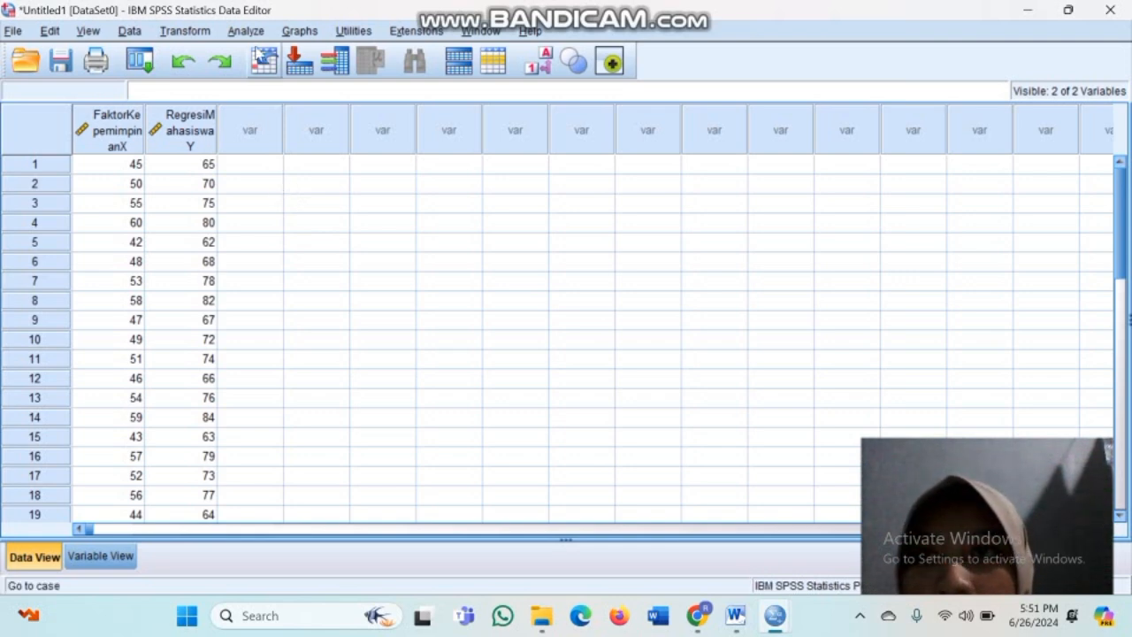
Run a linear regression with RegresiMahasiswaY as the dependent variable and FaktorKepemimpinanX as the independent variable.
{"action": "left_click", "coordinate": [245, 30]}
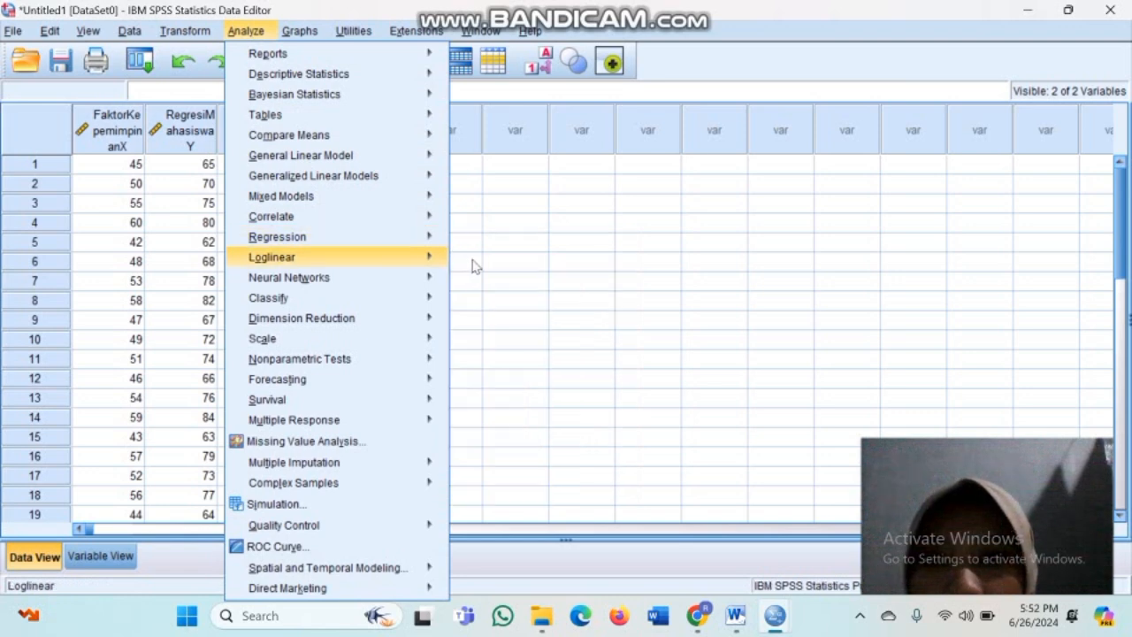
{"action": "mouse_move", "coordinate": [396, 234]}
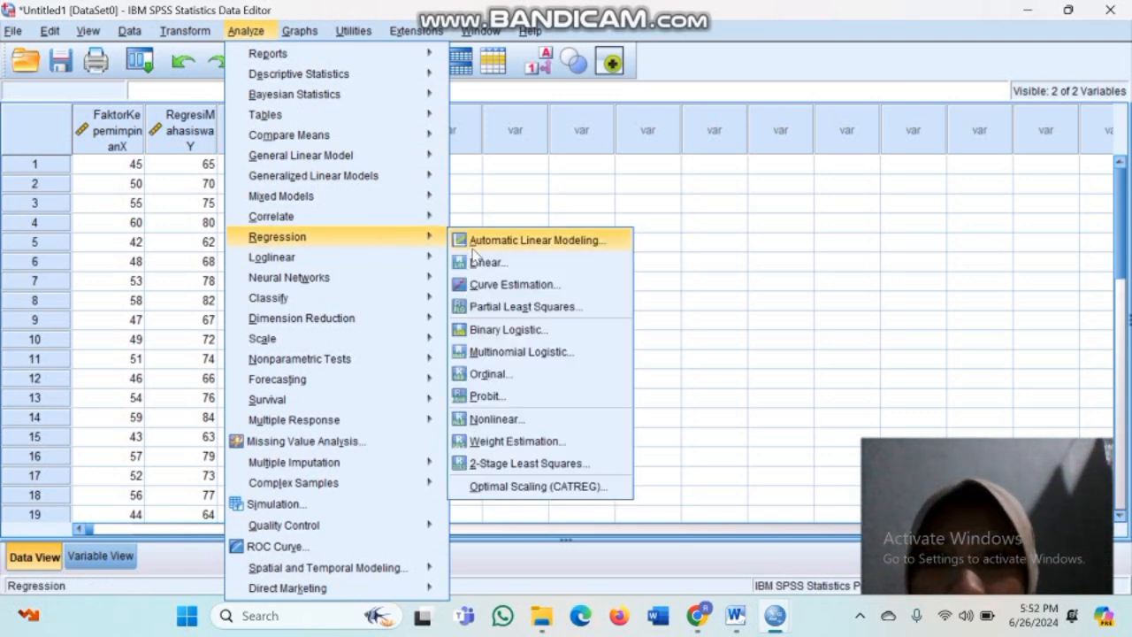
{"action": "left_click", "coordinate": [503, 265]}
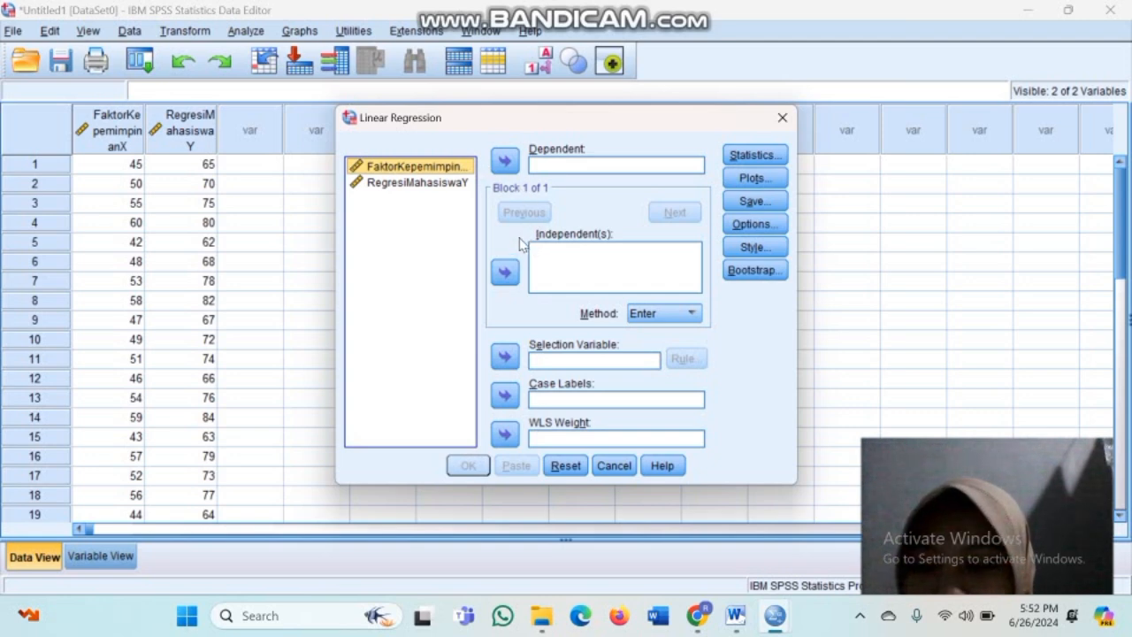
{"action": "left_click", "coordinate": [506, 274]}
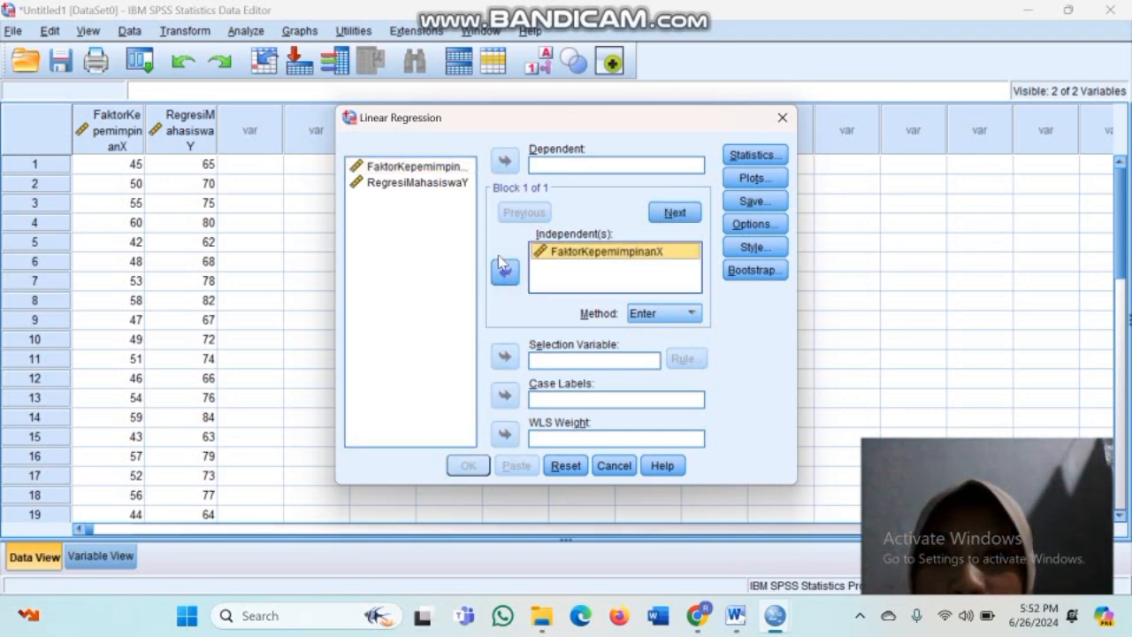
{"action": "left_click", "coordinate": [451, 185]}
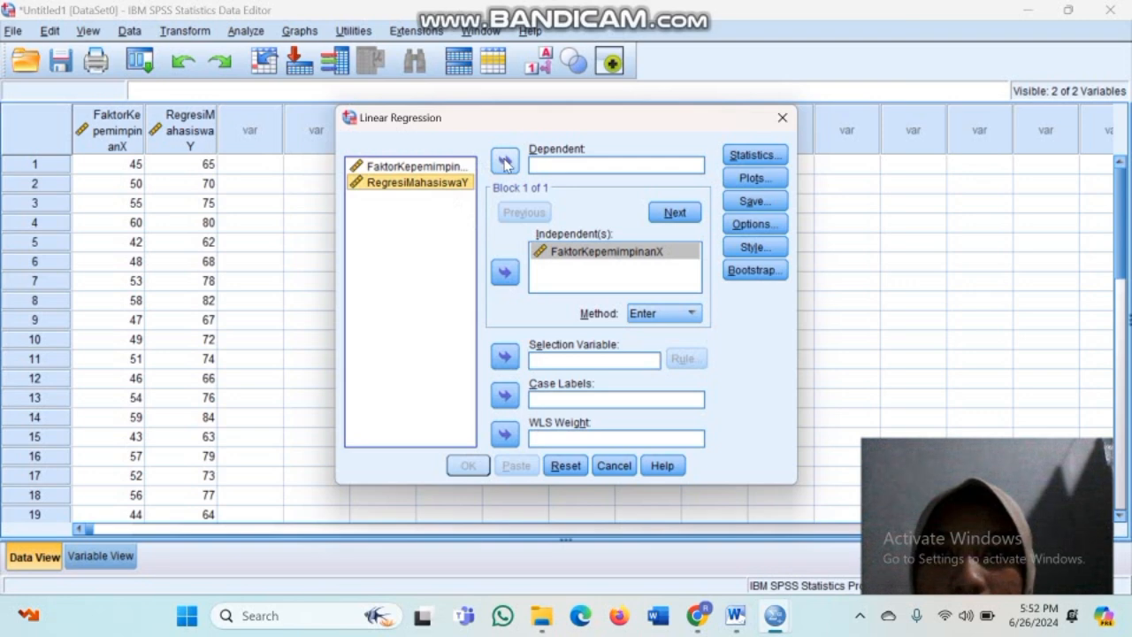
{"action": "left_click", "coordinate": [506, 163]}
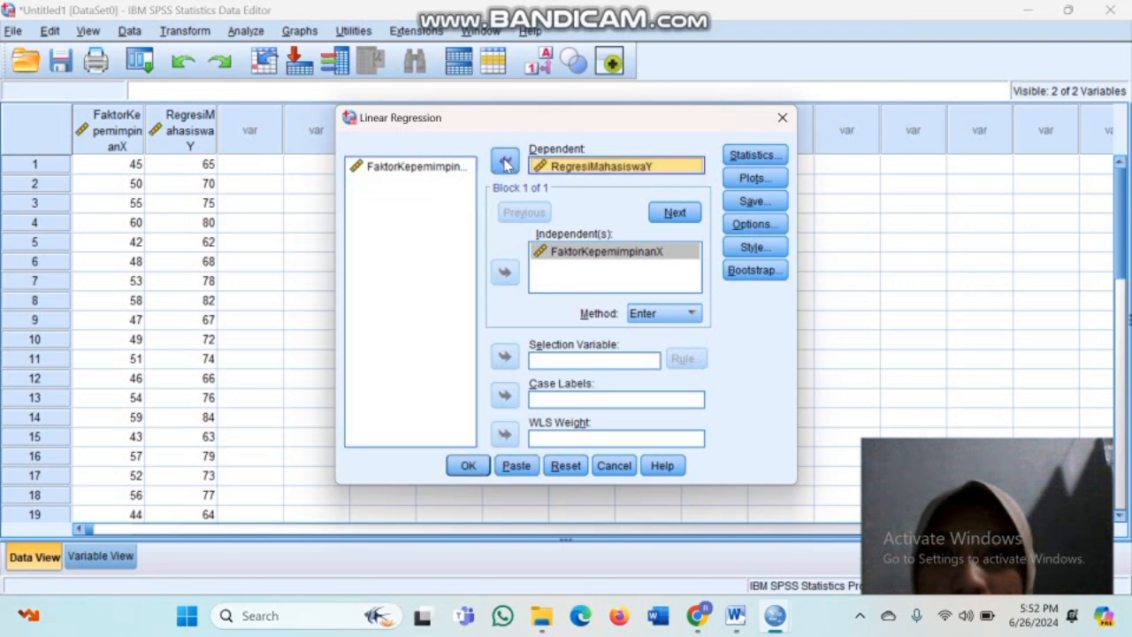
{"action": "left_click", "coordinate": [466, 467]}
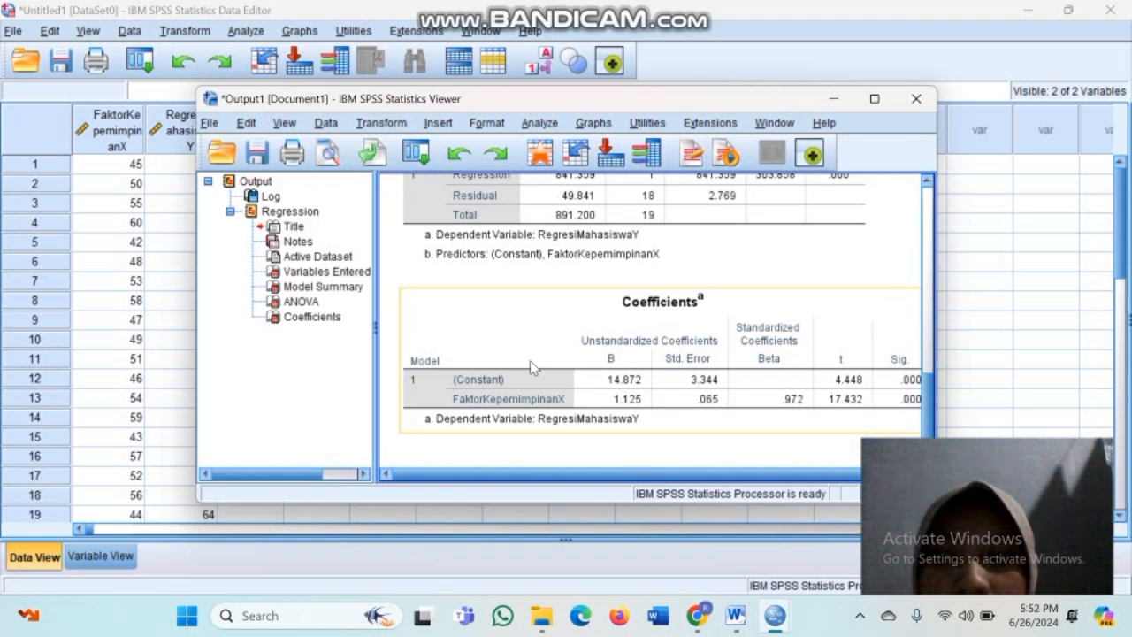
Copy the Model Summary table from the regression output.
{"action": "scroll", "coordinate": [534, 367], "scroll_direction": "up", "scroll_amount": 6}
{"action": "scroll", "coordinate": [533, 366], "scroll_direction": "down", "scroll_amount": 2}
{"action": "left_click", "coordinate": [533, 366]}
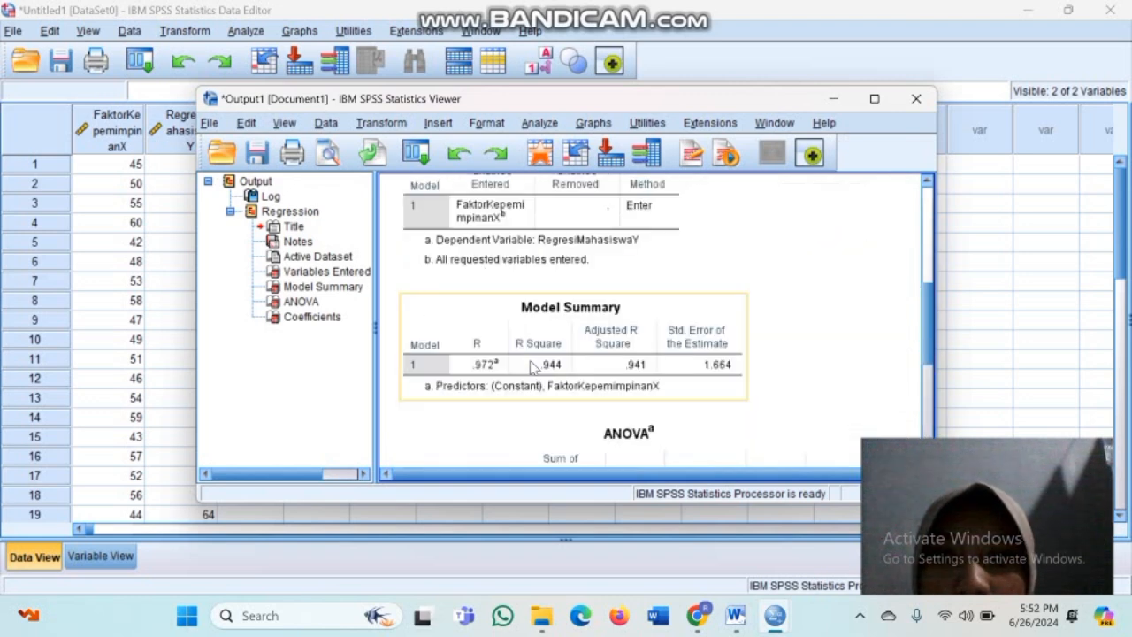
{"action": "right_click", "coordinate": [713, 388]}
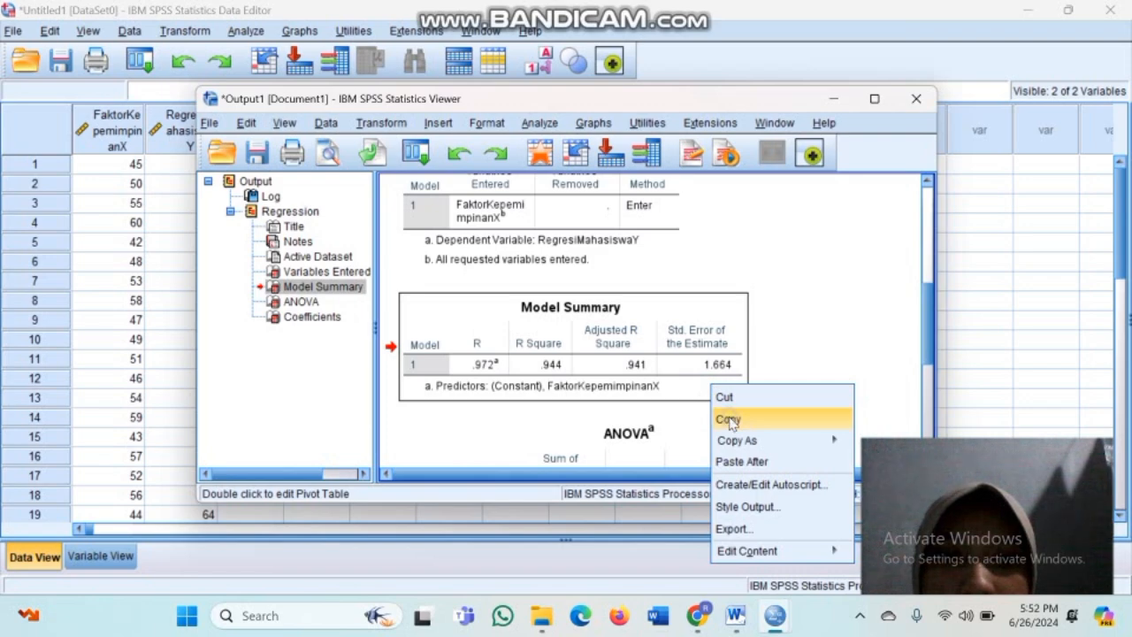
{"action": "left_click", "coordinate": [728, 420]}
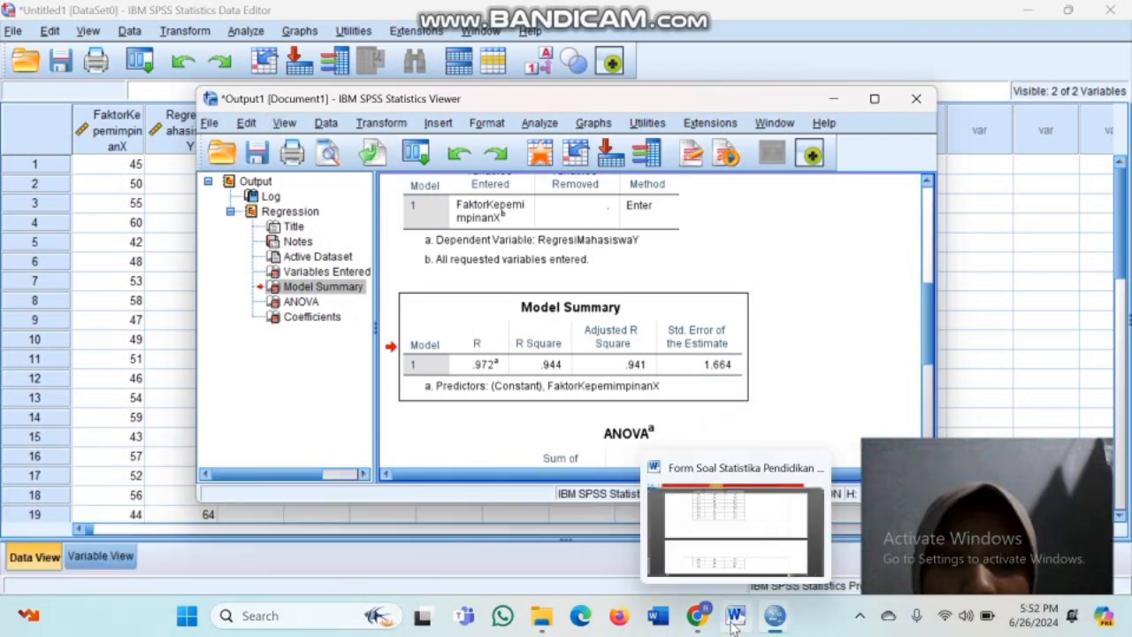
Switch to the Word document and add the heading "Uji Regression" below the Kelompok A and B conclusion on the last page.
{"action": "left_click", "coordinate": [734, 619]}
{"action": "scroll", "coordinate": [487, 424], "scroll_direction": "down", "scroll_amount": 5}
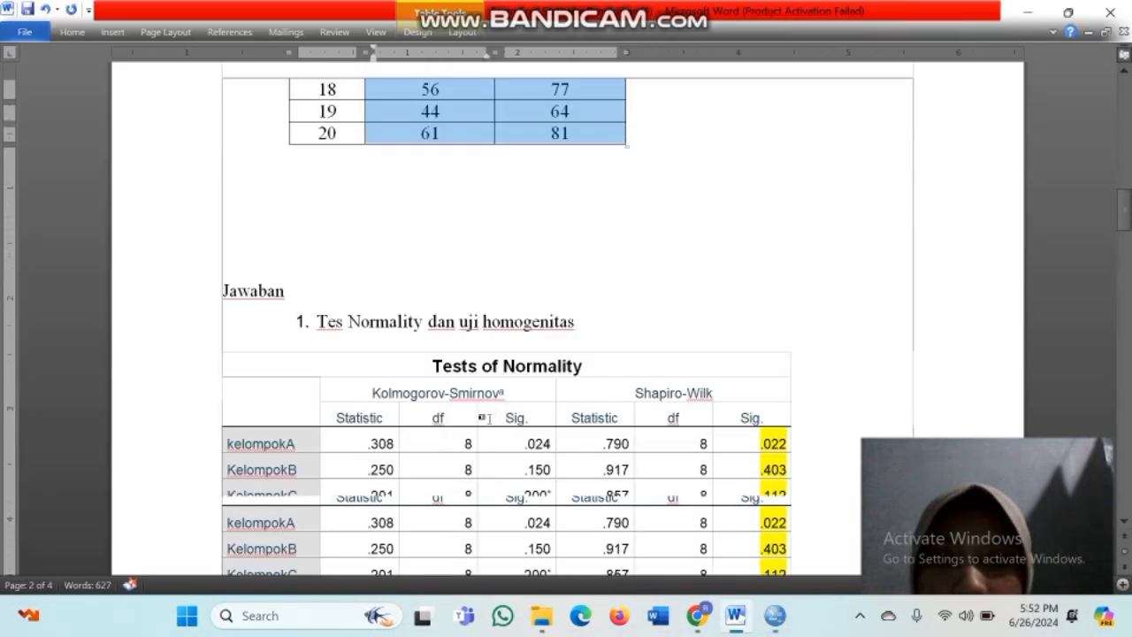
{"action": "scroll", "coordinate": [488, 418], "scroll_direction": "down", "scroll_amount": 15}
{"action": "scroll", "coordinate": [338, 334], "scroll_direction": "up", "scroll_amount": 1}
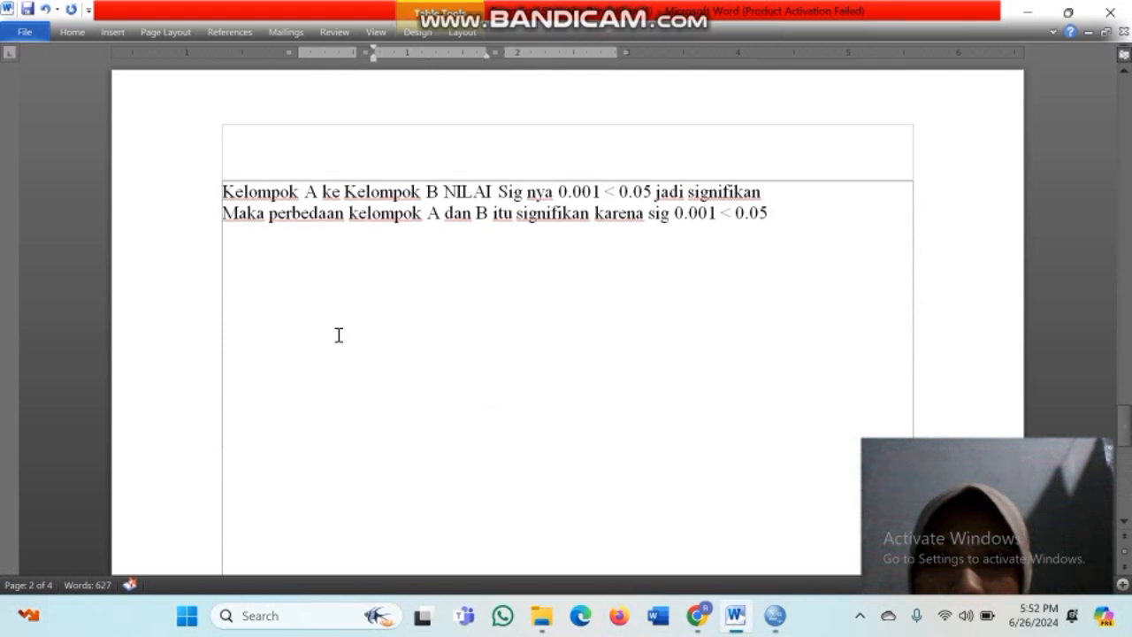
{"action": "left_click", "coordinate": [263, 279]}
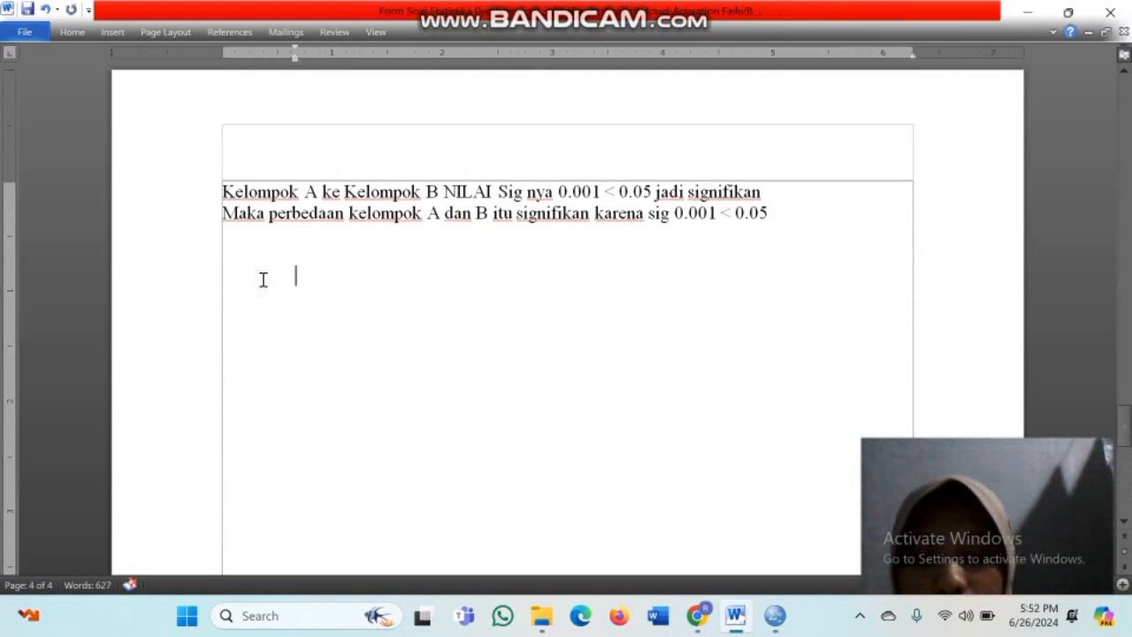
{"action": "key", "text": "Caps_Lock"}
{"action": "type", "text": "u"}
{"action": "key", "text": "BackSpace"}
{"action": "key", "text": "Caps_Lock"}
{"action": "type", "text": "U"}
{"action": "key", "text": "Caps_Lock"}
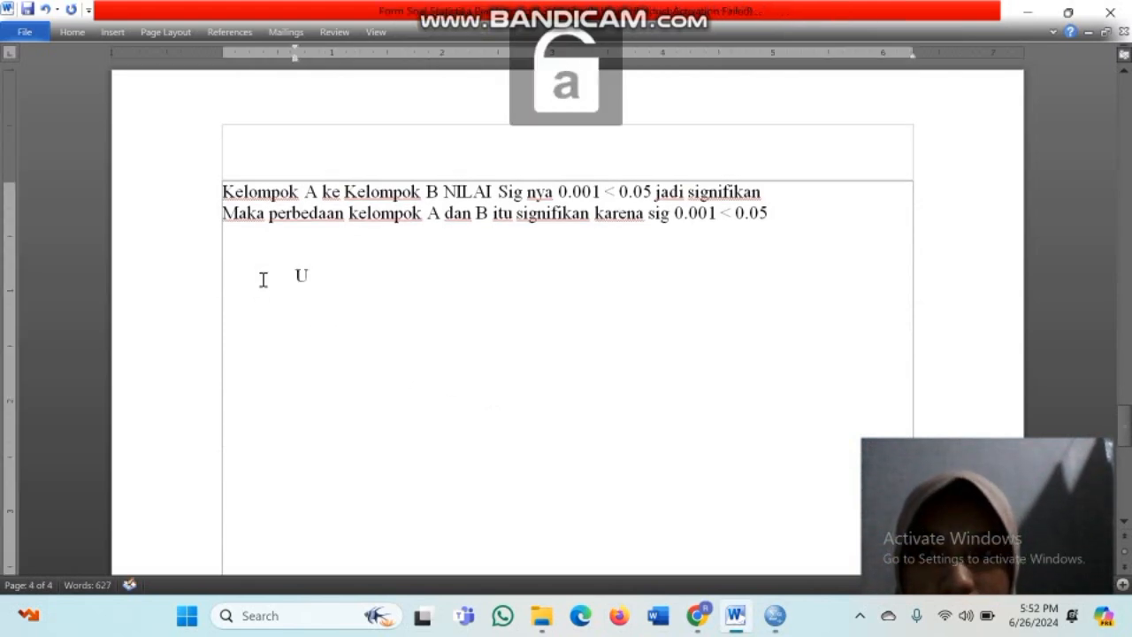
{"action": "type", "text": "ji"}
{"action": "key", "text": "Caps_Lock"}
{"action": "type", "text": "R"}
{"action": "key", "text": "Caps_Lock"}
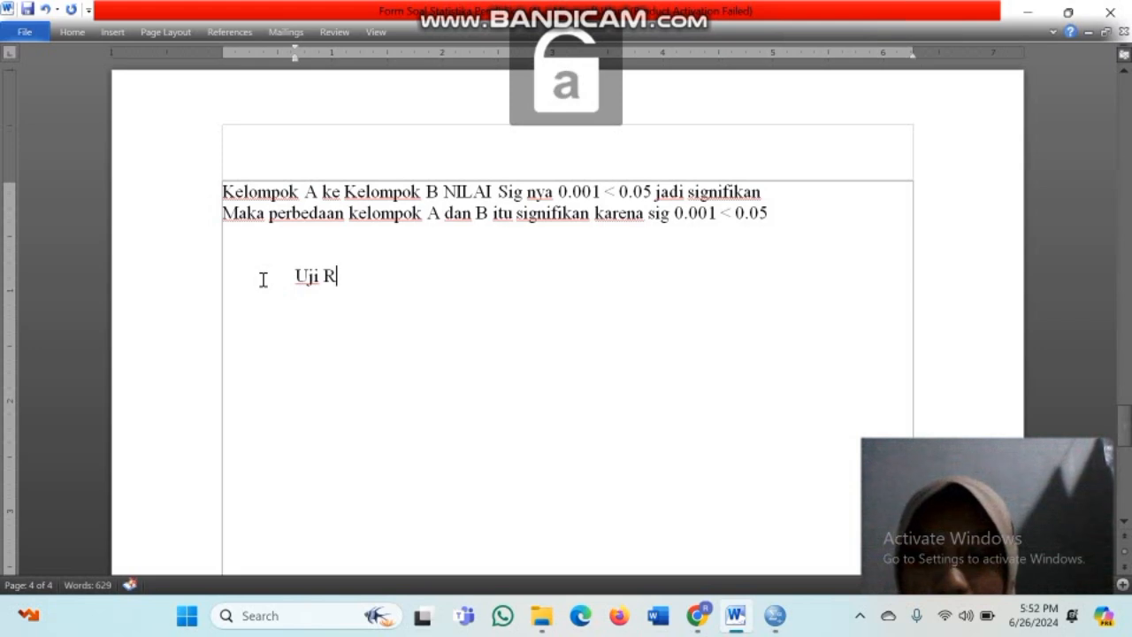
{"action": "type", "text": "egression"}
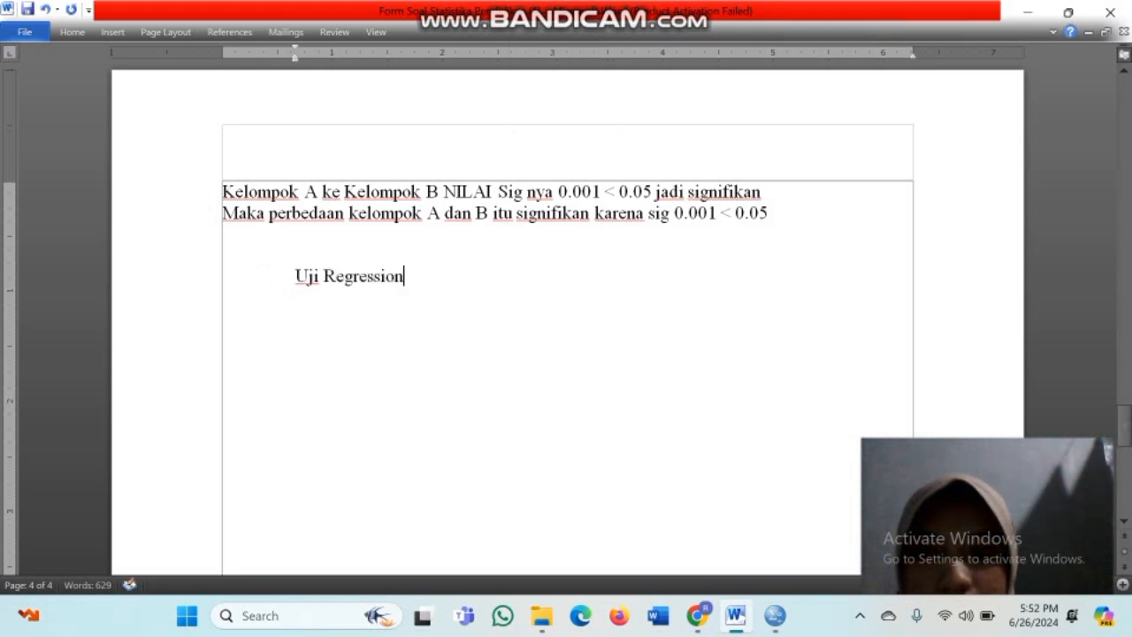
Paste the Model Summary table below the Uji Regression heading and highlight its R value in yellow.
{"action": "key", "text": "Return"}
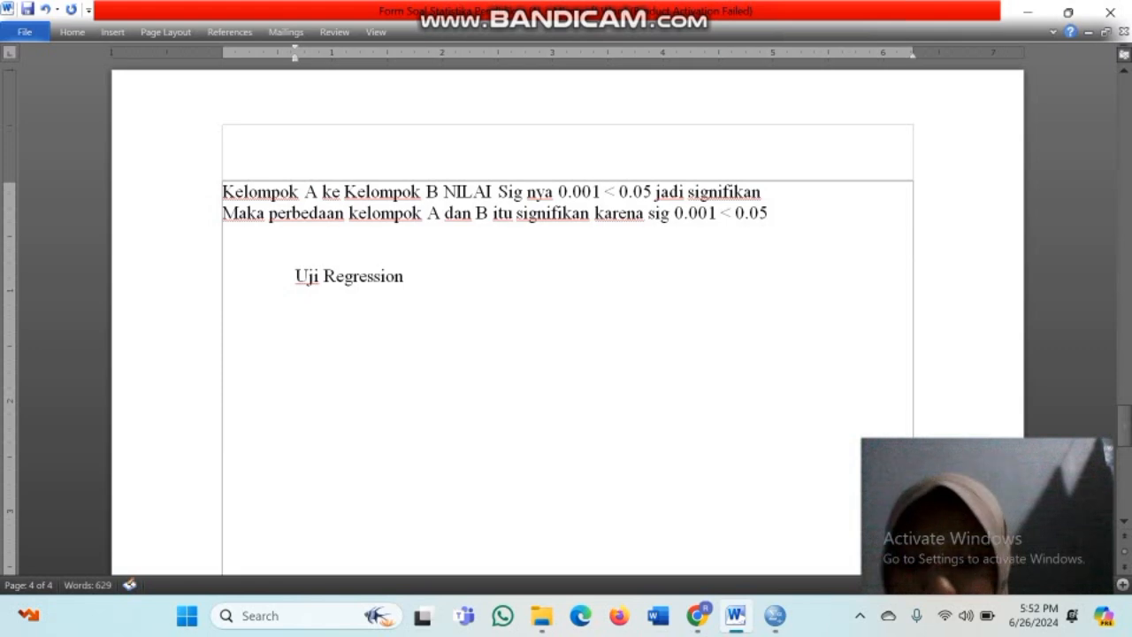
{"action": "key", "text": "ctrl+v"}
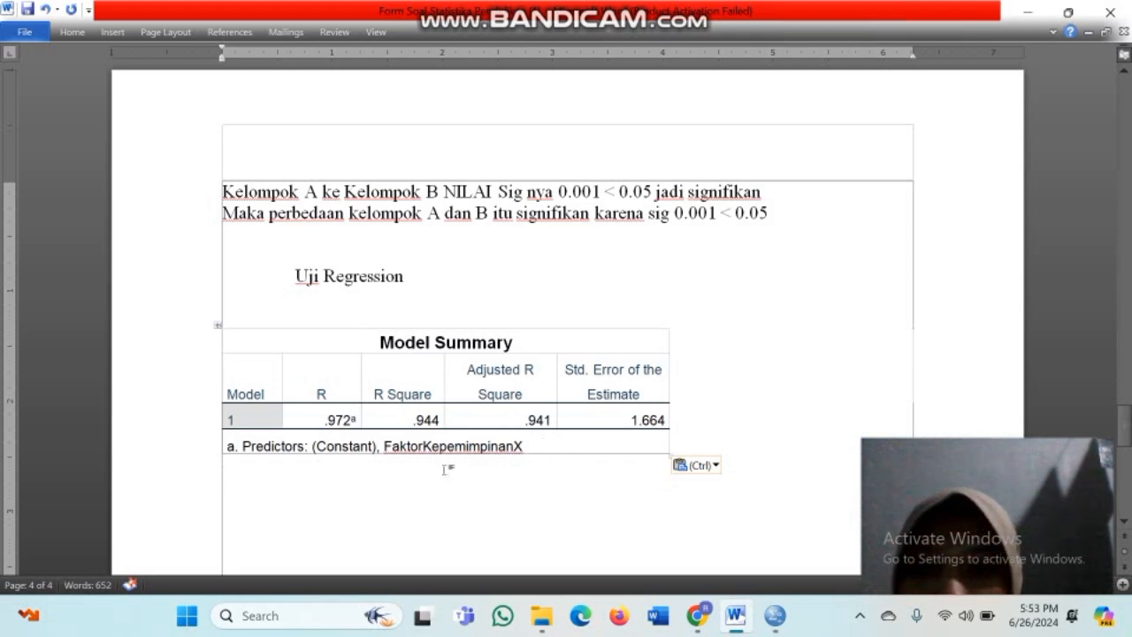
{"action": "left_click_drag", "start_coordinate": [328, 420], "coordinate": [358, 433]}
{"action": "left_click", "coordinate": [72, 31]}
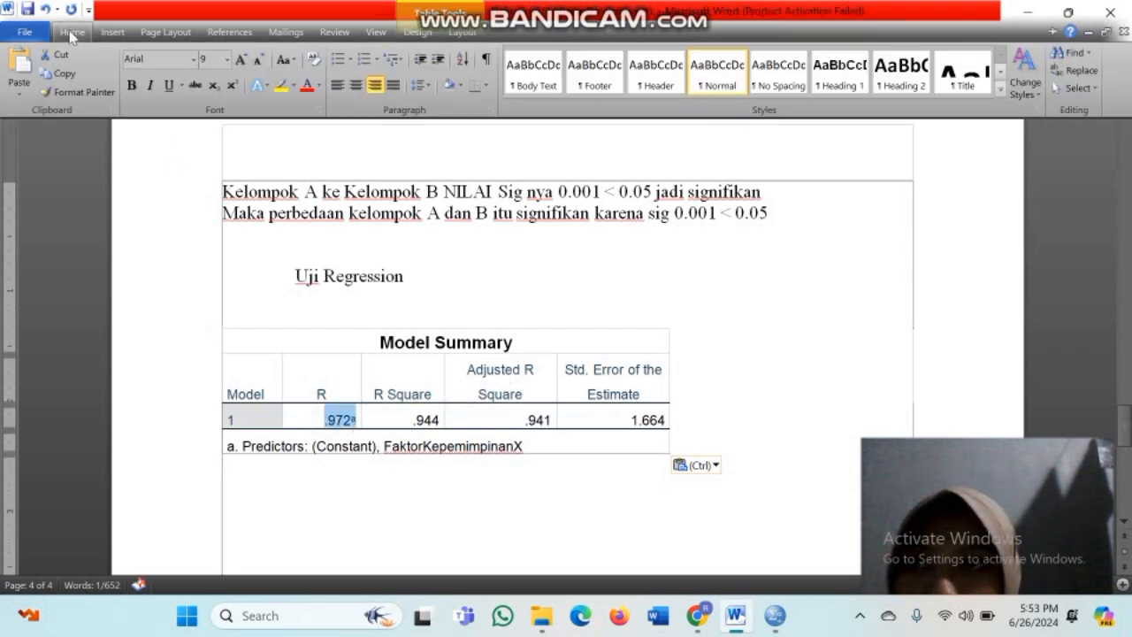
{"action": "left_click", "coordinate": [280, 86]}
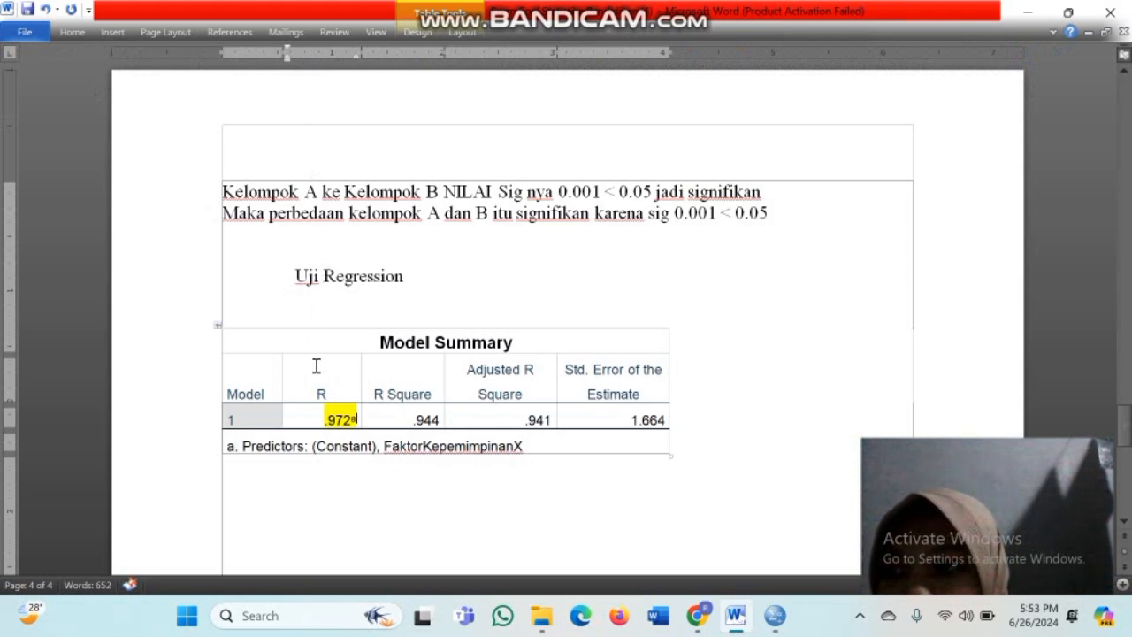
Write "Nilai hubungan 0.972" directly below the Model Summary table.
{"action": "left_click", "coordinate": [318, 474]}
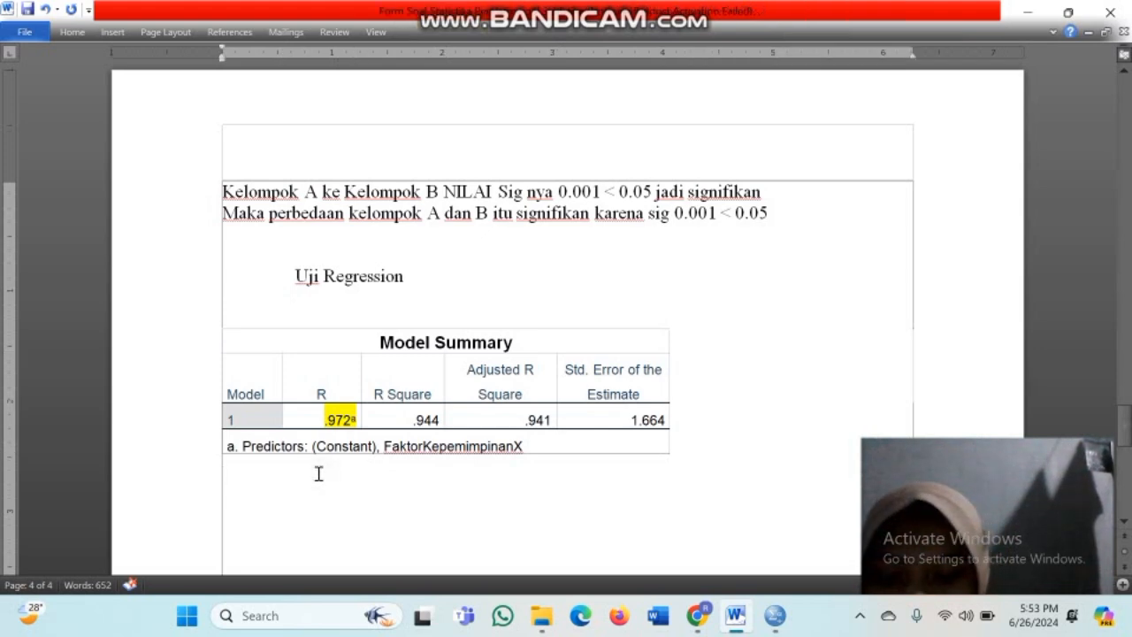
{"action": "key", "text": "Caps_Lock"}
{"action": "type", "text": "N"}
{"action": "key", "text": "Caps_Lock"}
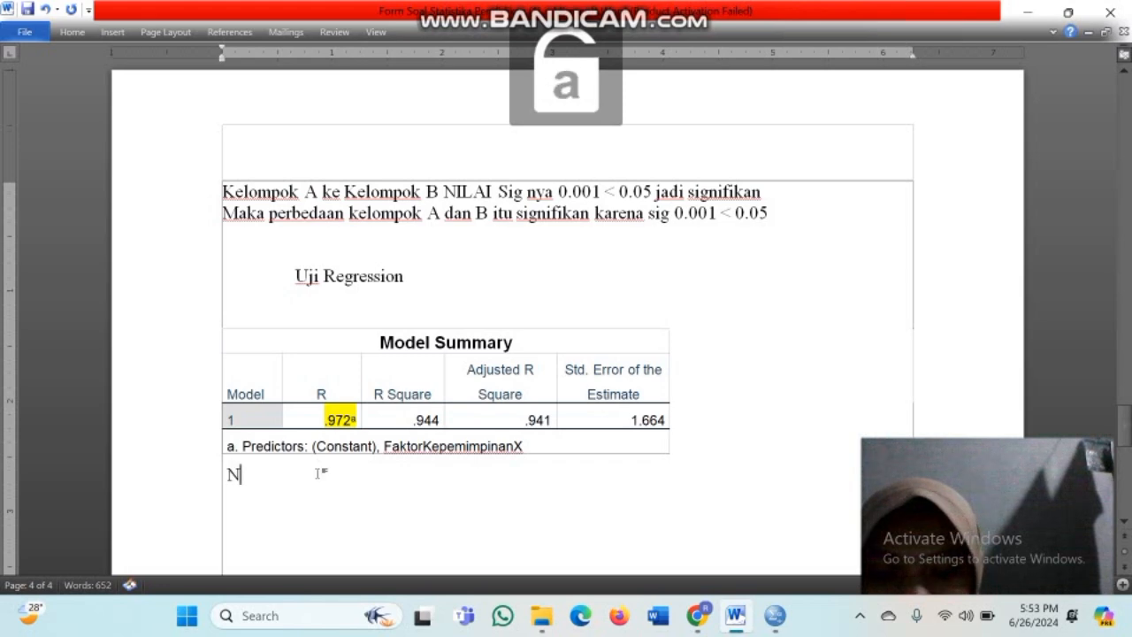
{"action": "type", "text": "ilai h"}
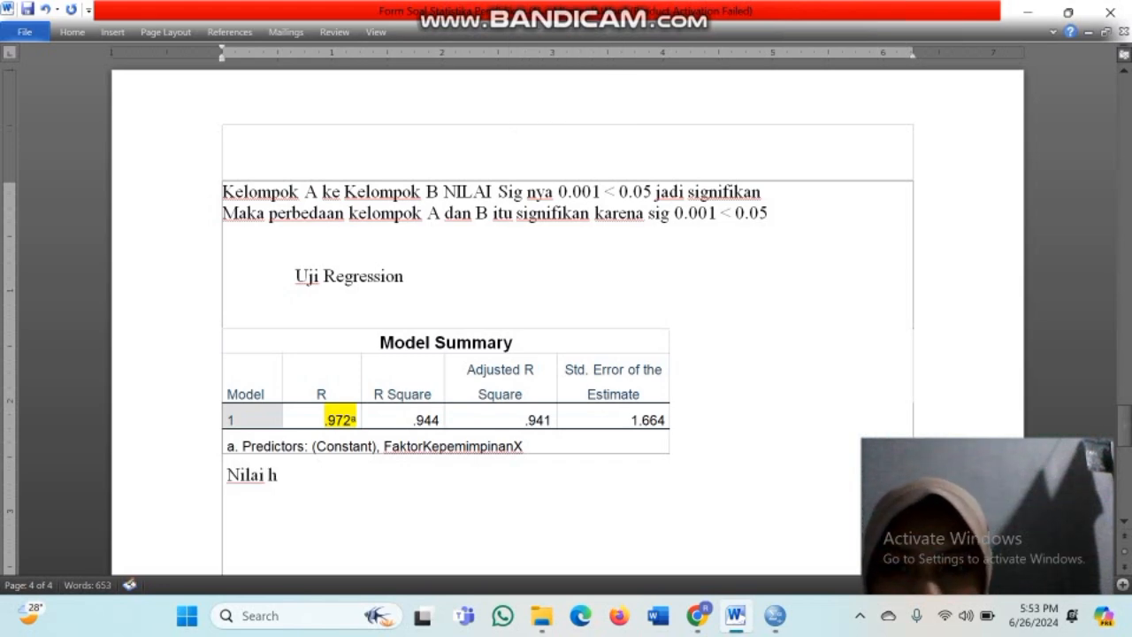
{"action": "type", "text": "ubungan"}
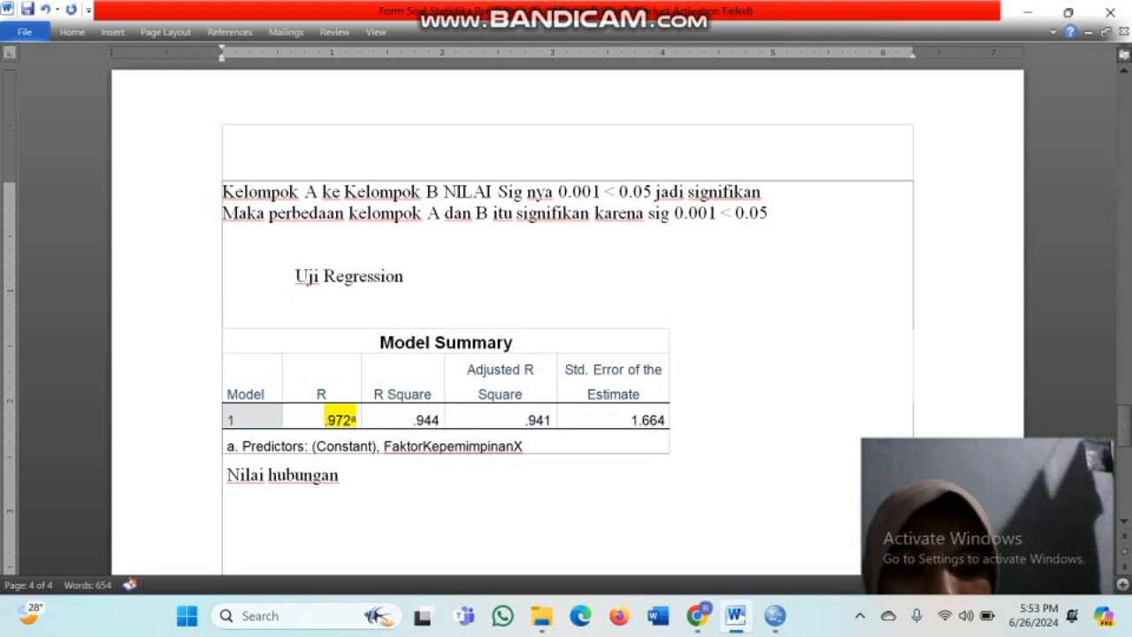
{"action": "type", "text": "  0.9"}
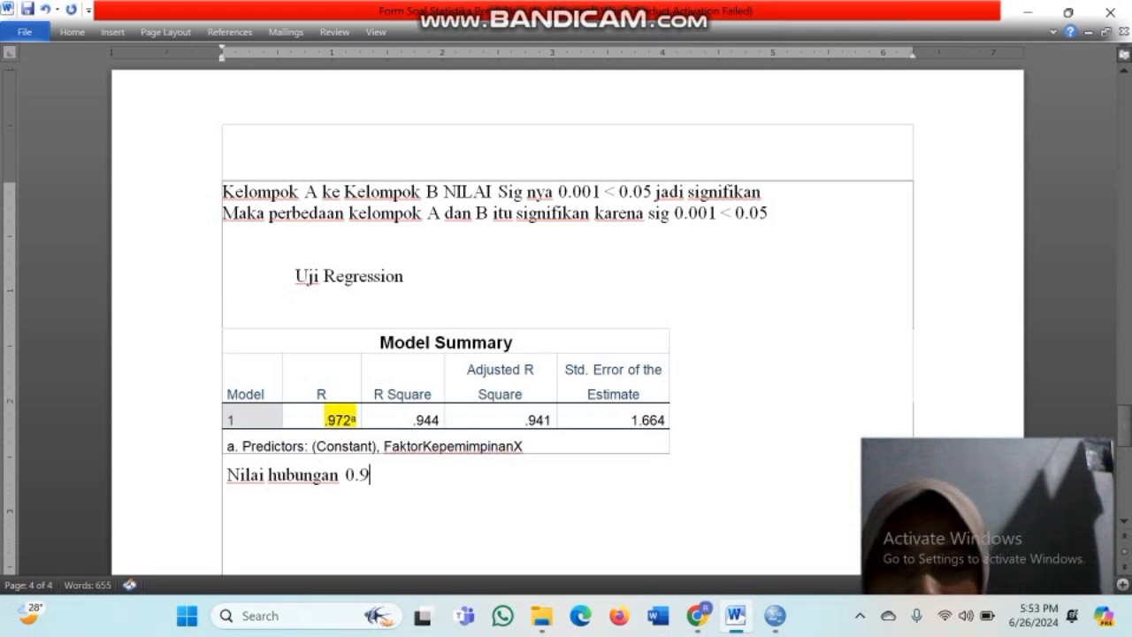
{"action": "type", "text": "72"}
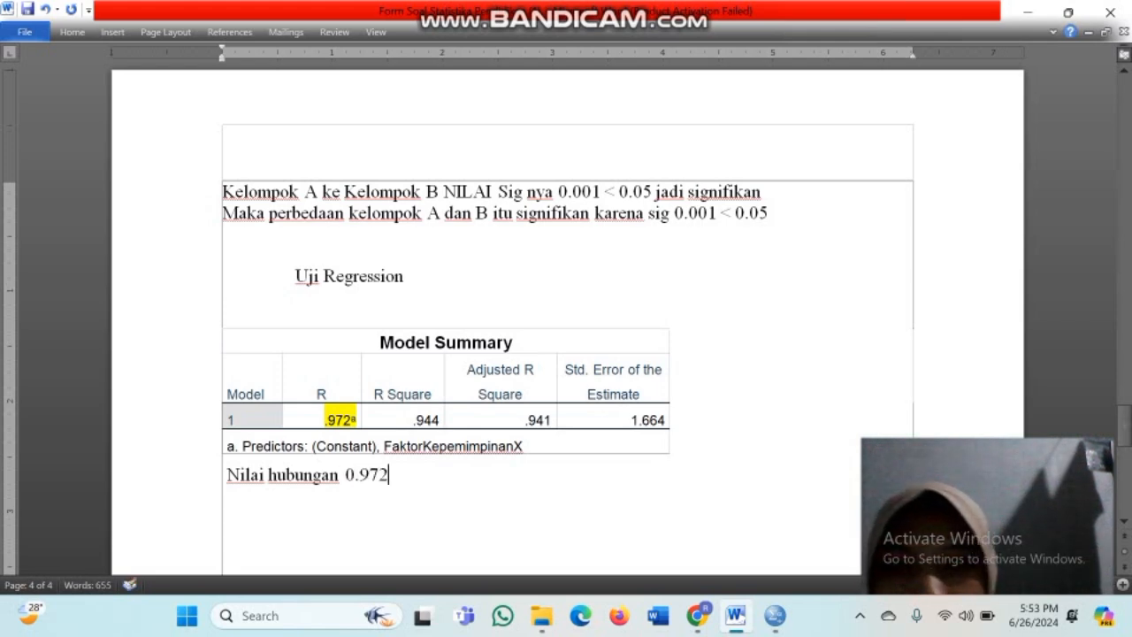
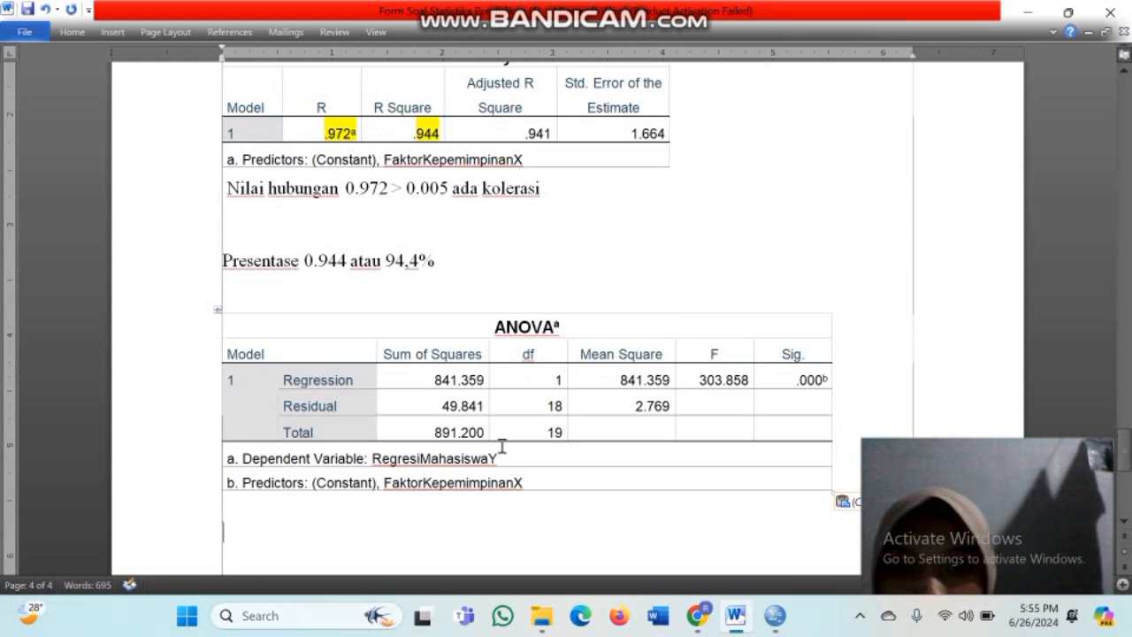
Highlight the Sig. value in the Regression row of the ANOVA table in yellow.
{"action": "scroll", "coordinate": [531, 478], "scroll_direction": "down", "scroll_amount": 1}
{"action": "left_click", "coordinate": [635, 451]}
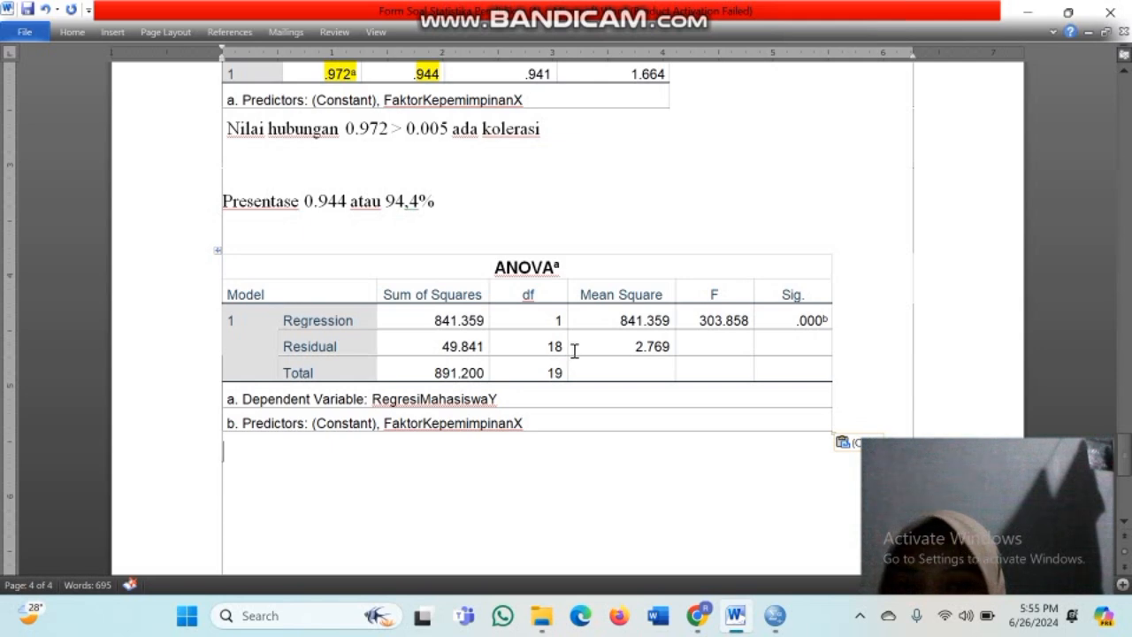
{"action": "left_click_drag", "start_coordinate": [788, 325], "coordinate": [831, 321]}
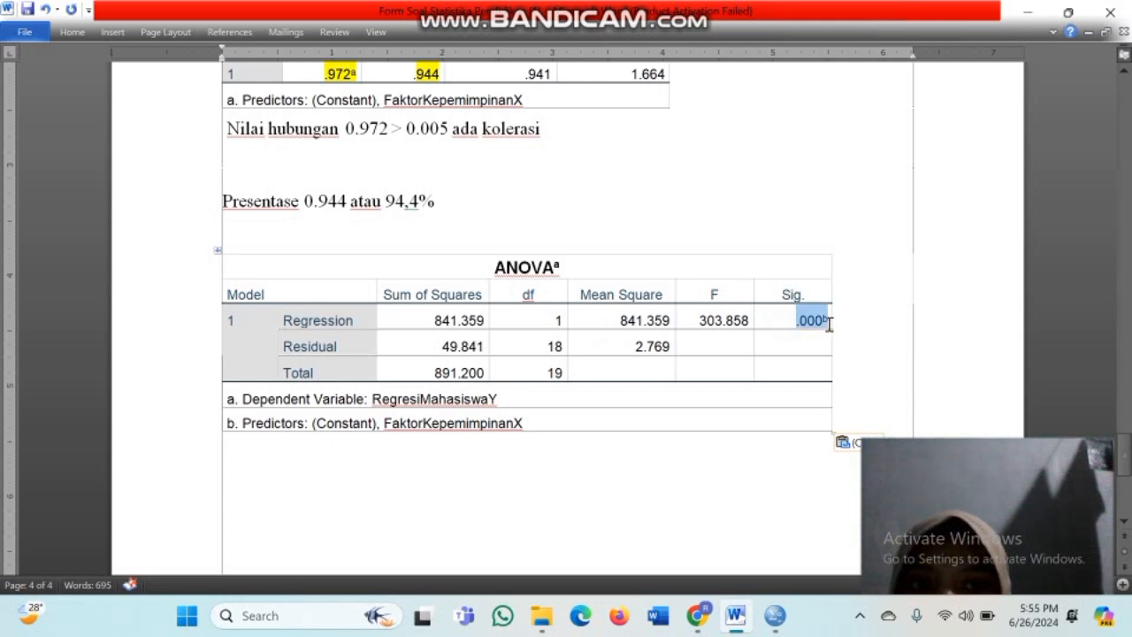
{"action": "left_click", "coordinate": [113, 33]}
{"action": "left_click", "coordinate": [88, 32]}
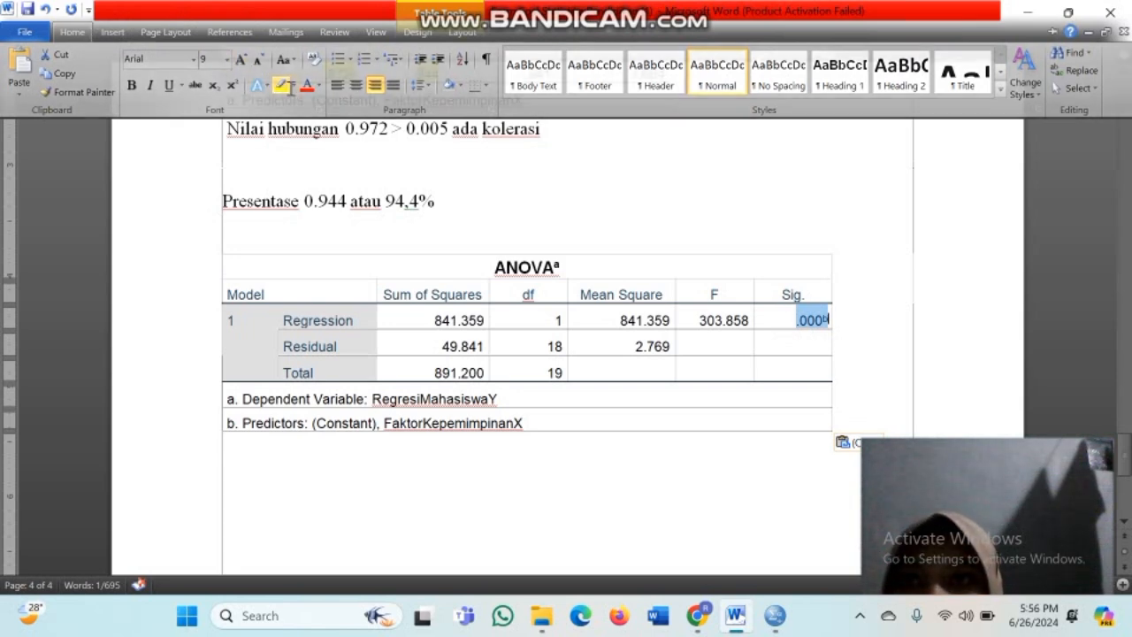
{"action": "left_click", "coordinate": [280, 86]}
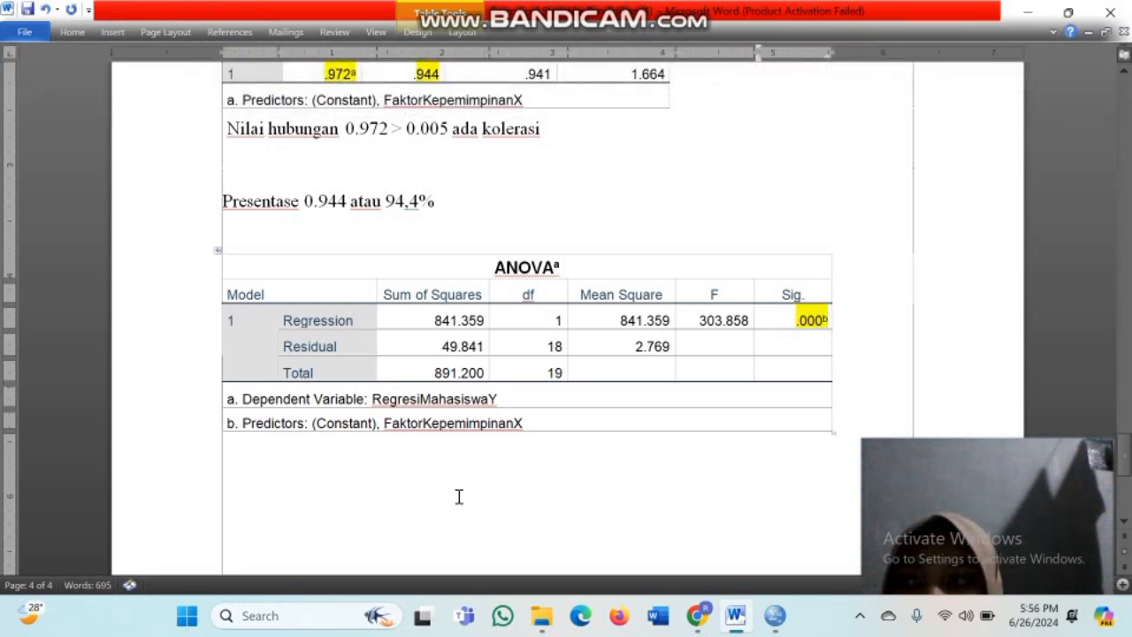
Write "Sig 0.000" directly below the ANOVA table.
{"action": "left_click", "coordinate": [286, 460]}
{"action": "type", "text": "sig"}
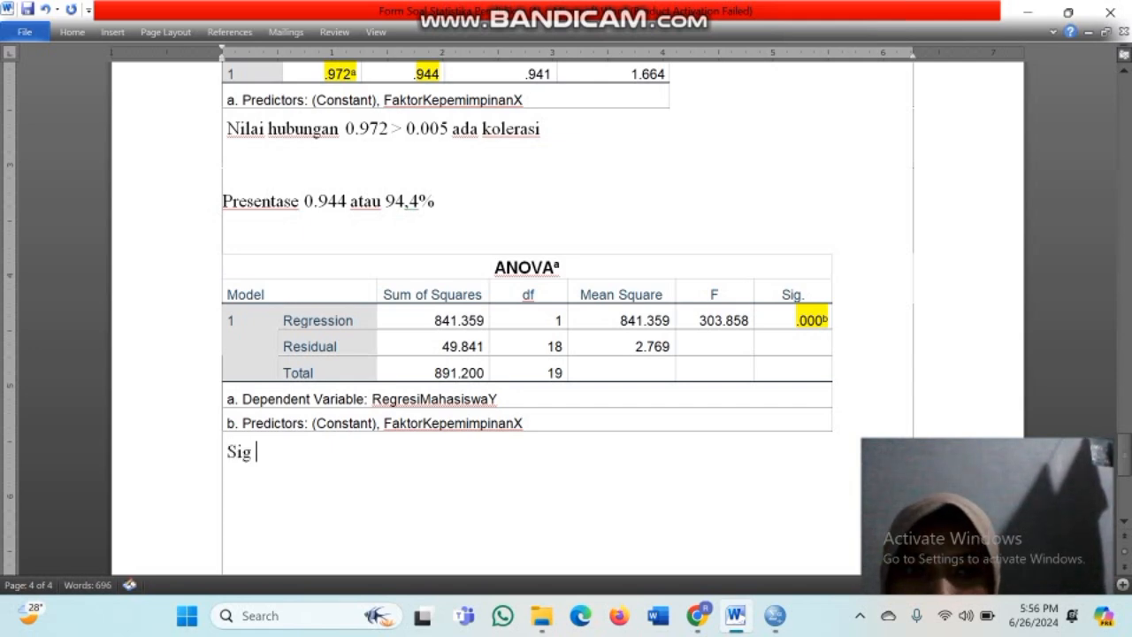
{"action": "type", "text": " o.\\"}
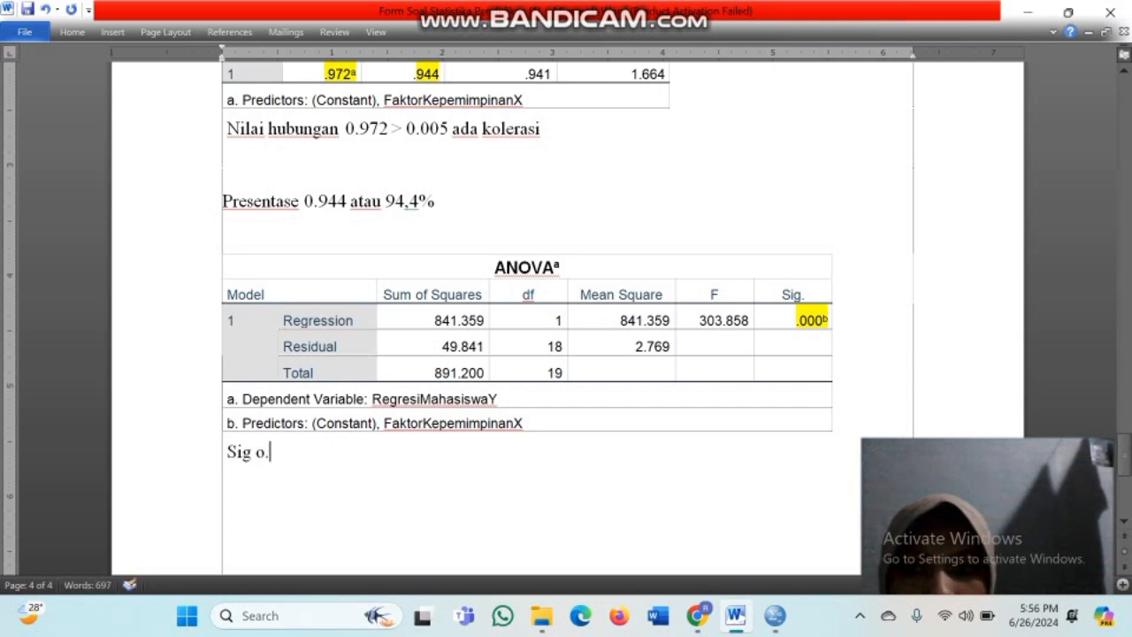
{"action": "key", "text": "BackSpace"}
{"action": "key", "text": "BackSpace"}
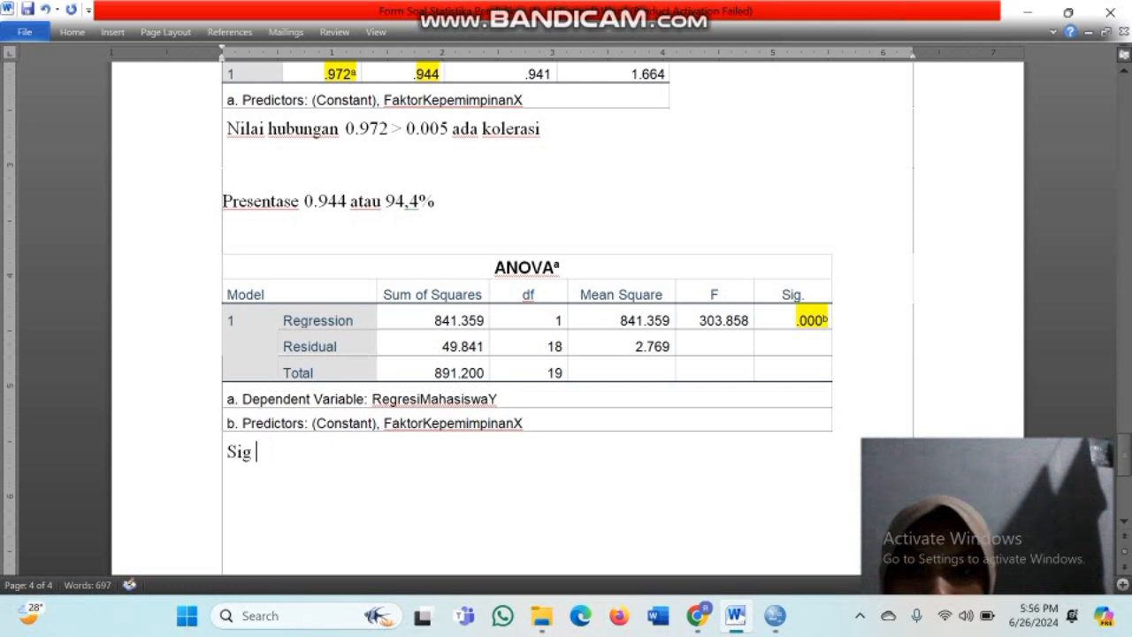
{"action": "type", "text": "0.000"}
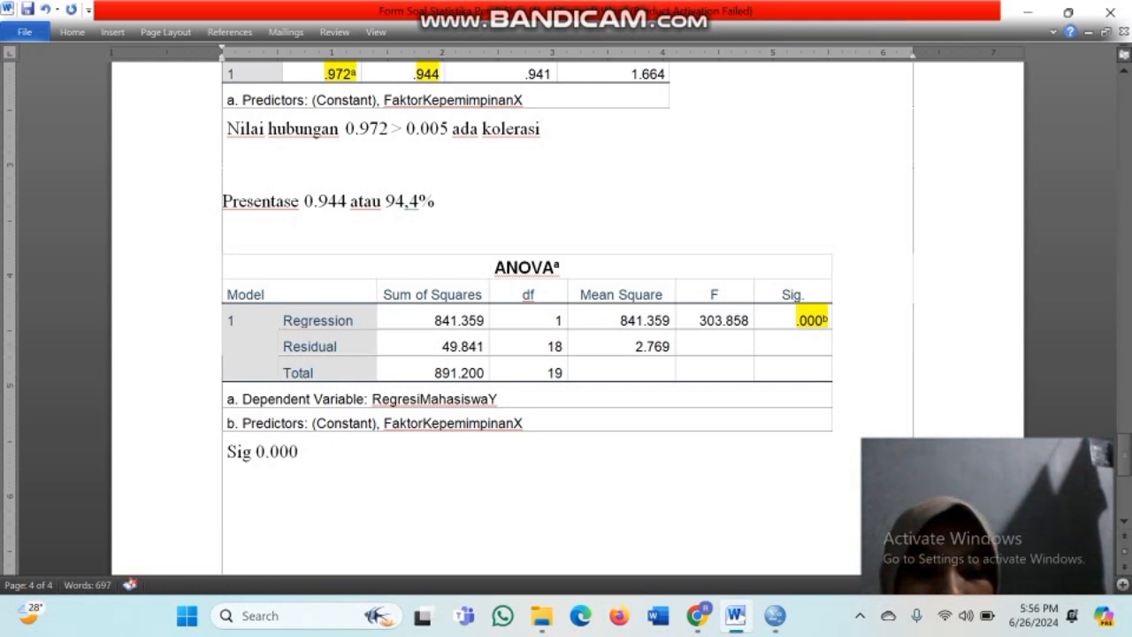
Extend the "Sig 0.000" line below the ANOVA table with "< 0.005 datanya berpengaruh".
{"action": "type", "text": " <"}
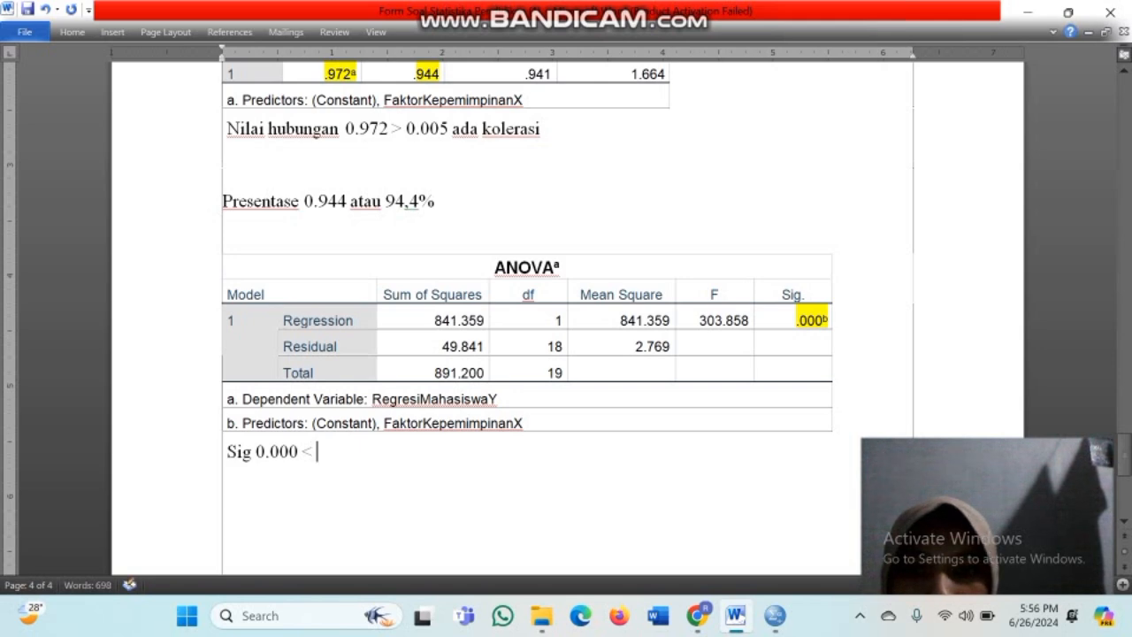
{"action": "type", "text": " 0.0005"}
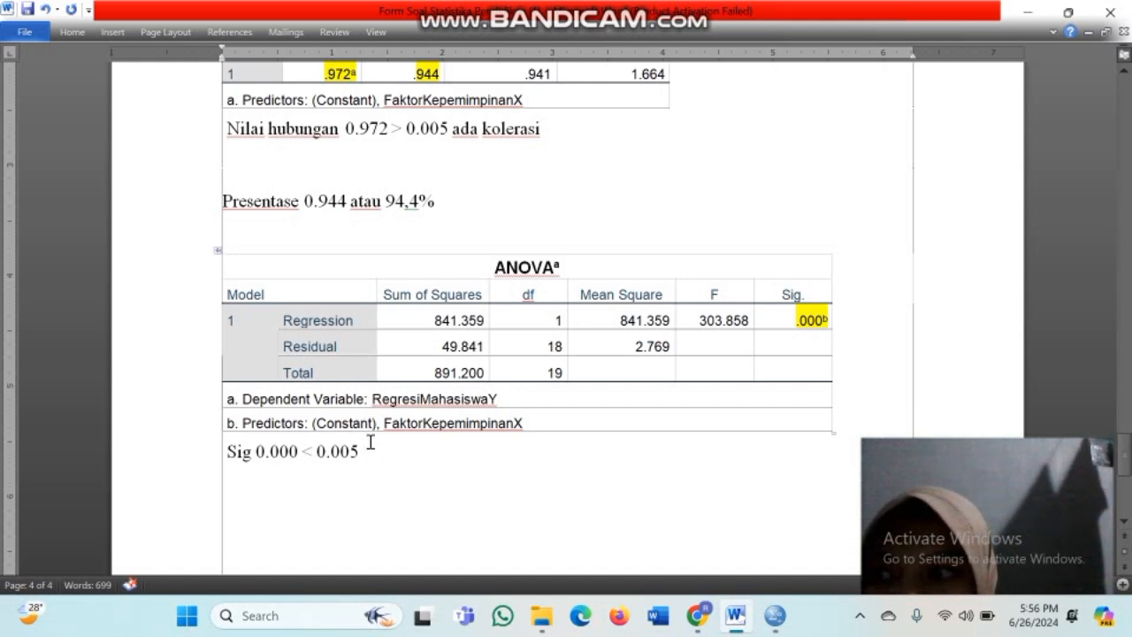
{"action": "type", "text": "datanyab"}
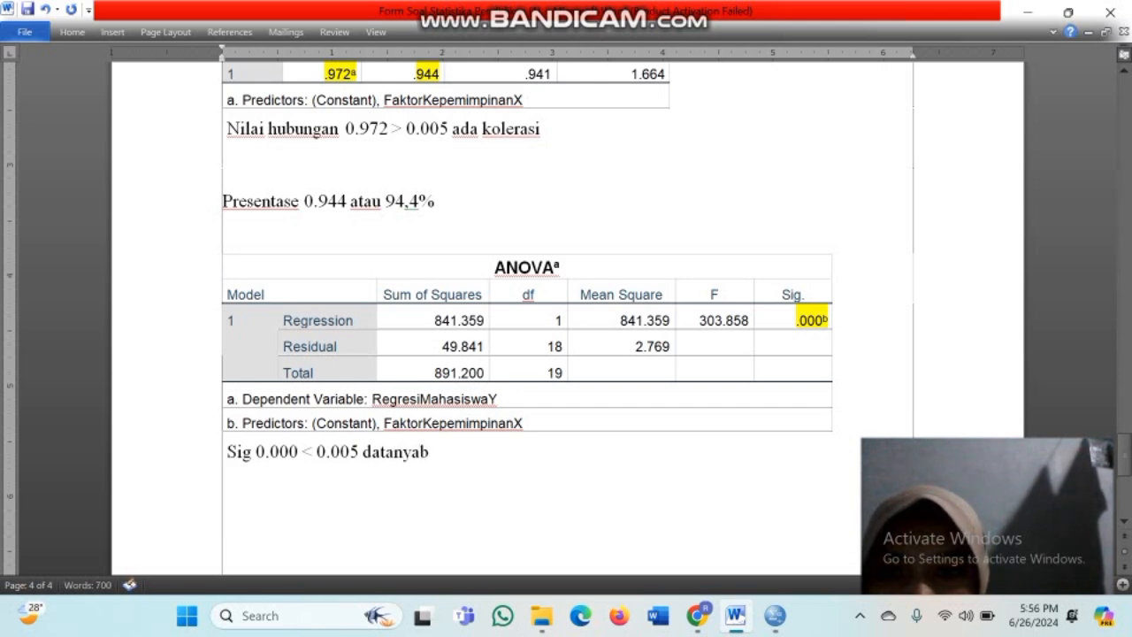
{"action": "key", "text": "BackSpace"}
{"action": "type", "text": "berpen"}
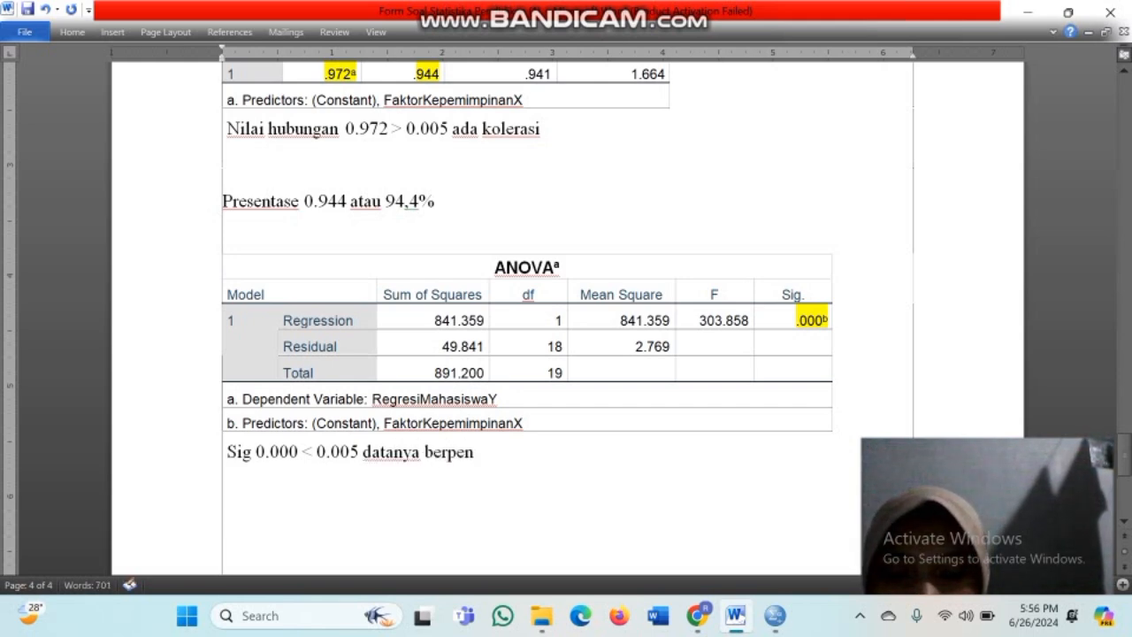
{"action": "type", "text": "gar"}
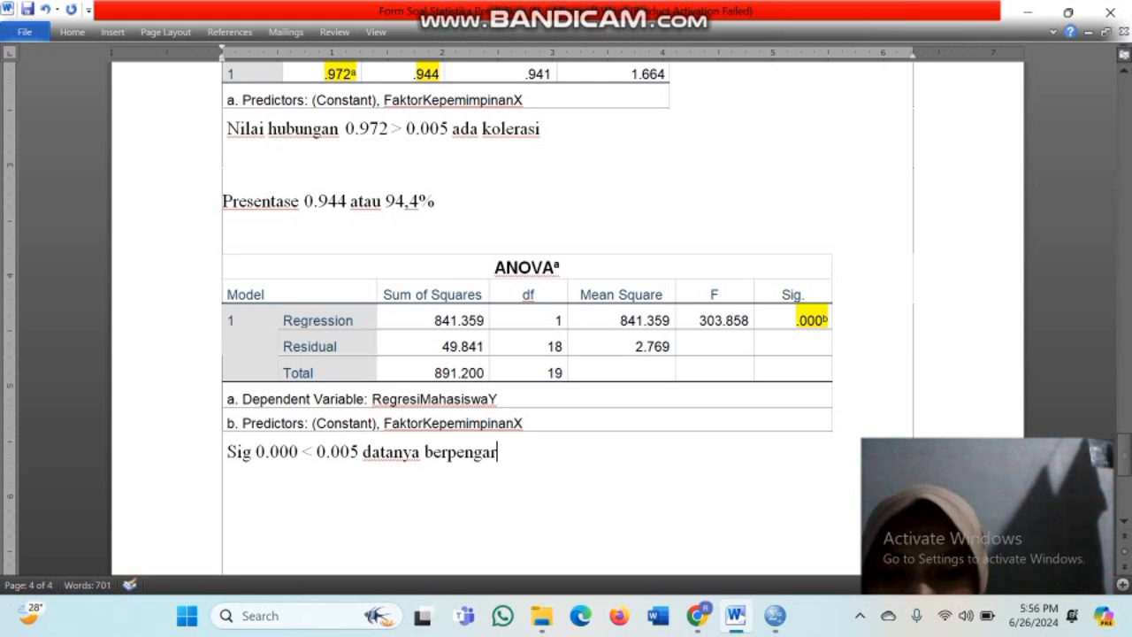
{"action": "type", "text": "uh"}
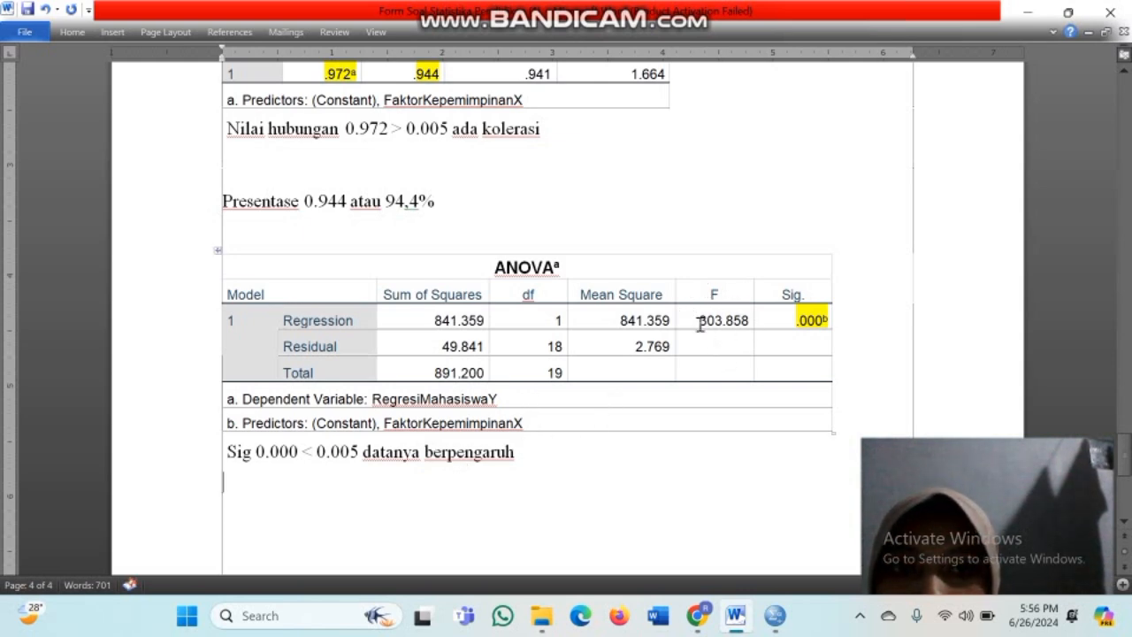
Highlight the F value in the Regression row of the ANOVA table in yellow.
{"action": "left_click_drag", "start_coordinate": [700, 322], "coordinate": [746, 322]}
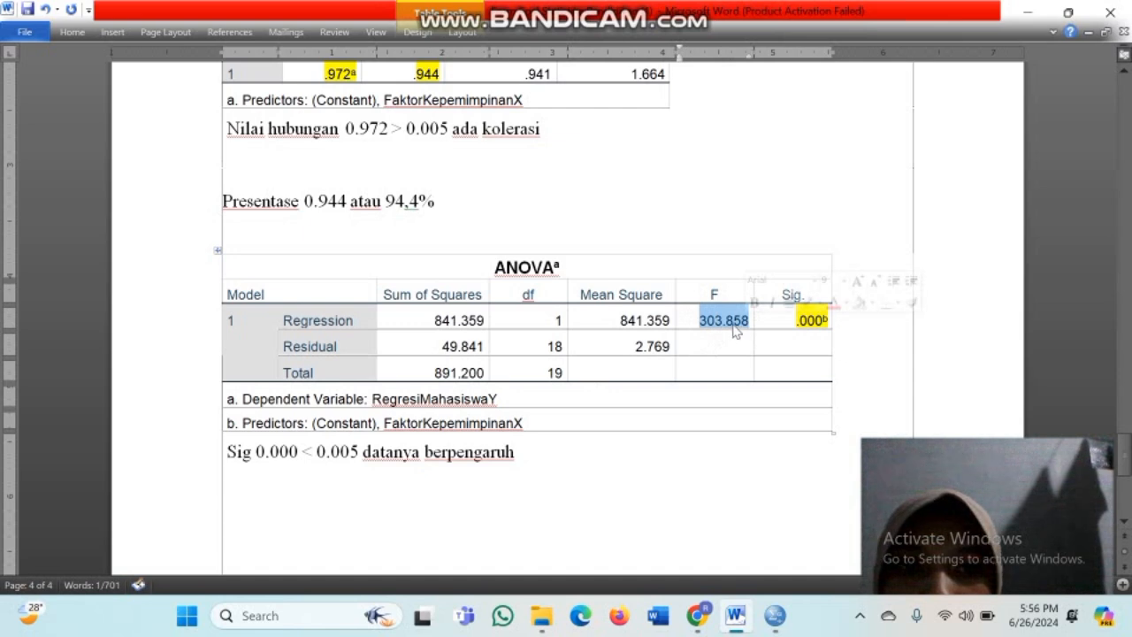
{"action": "left_click", "coordinate": [80, 33]}
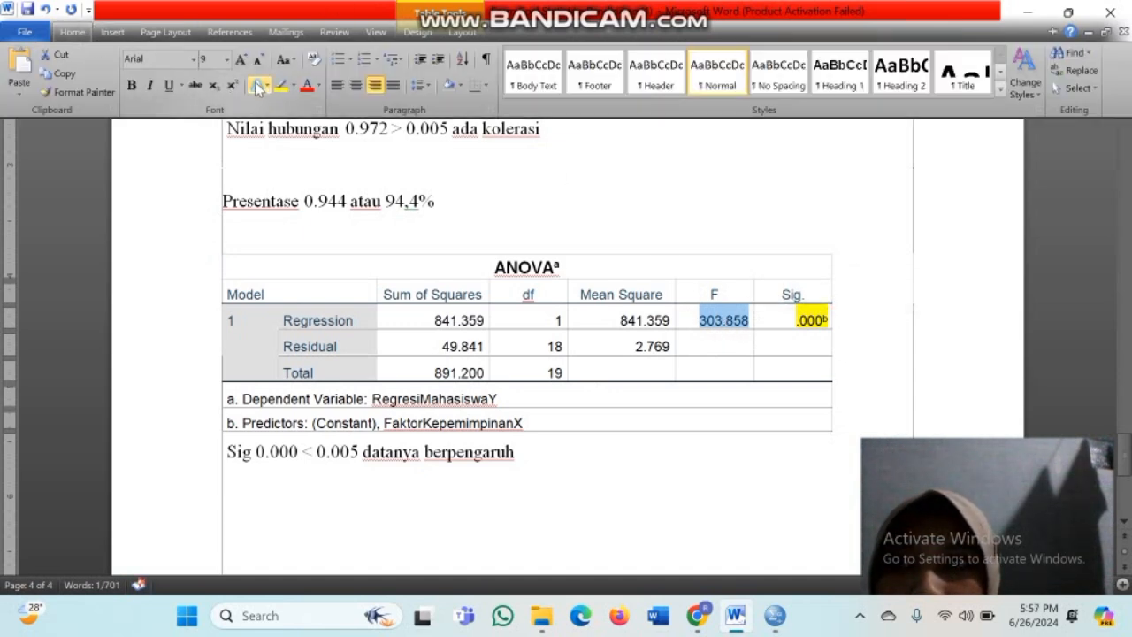
{"action": "left_click", "coordinate": [281, 84]}
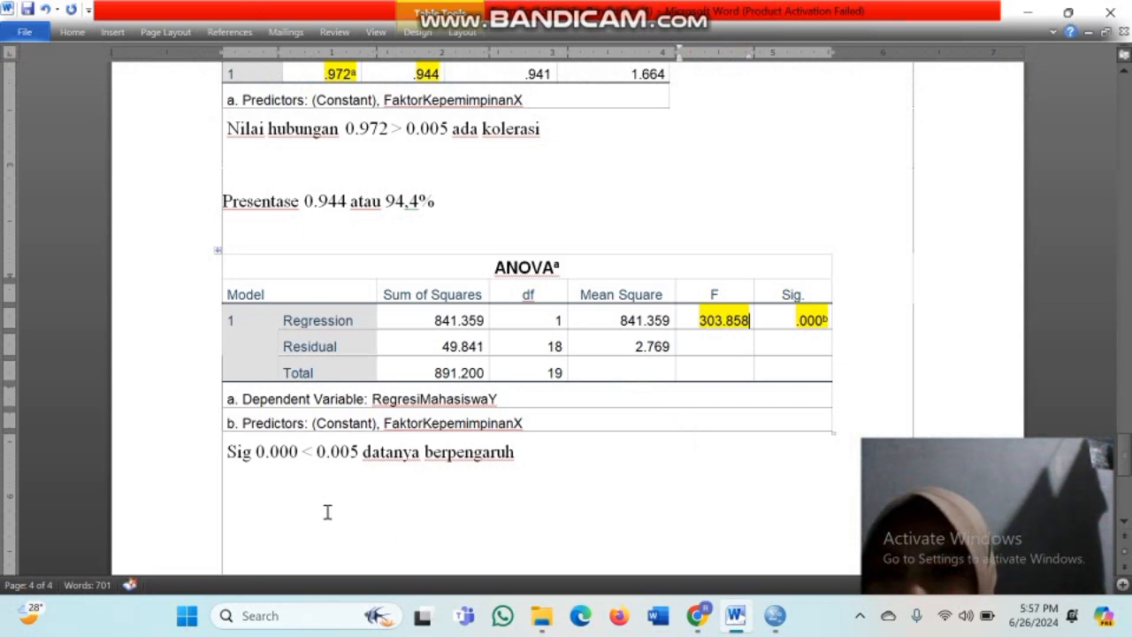
Write "F : 303.858" on the line below the Sig note and start a new line.
{"action": "left_click", "coordinate": [240, 488]}
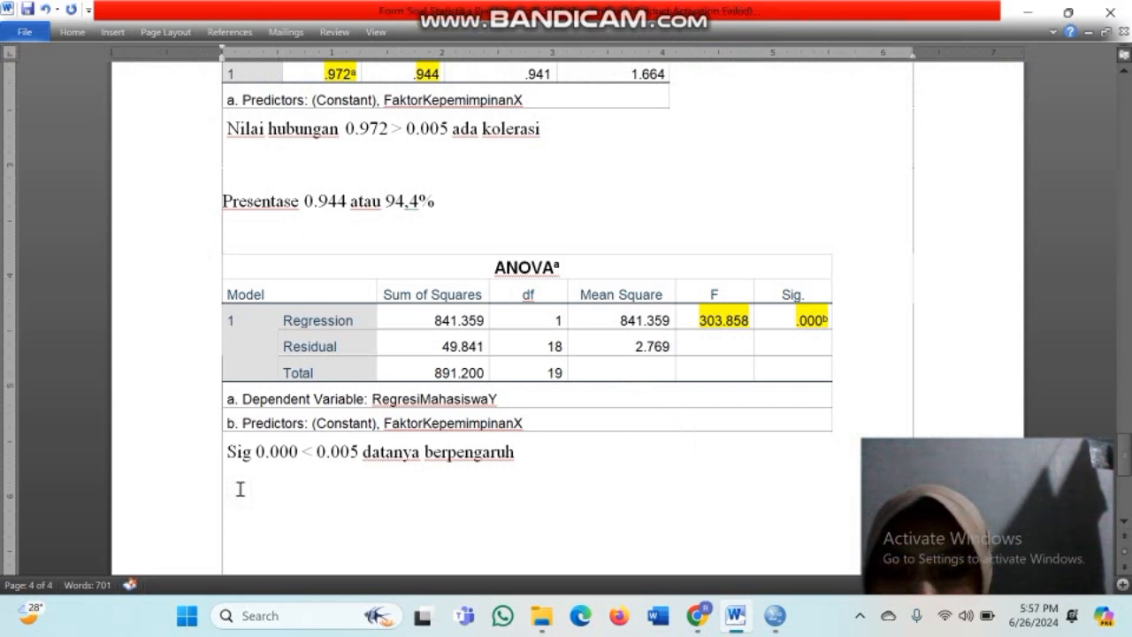
{"action": "type", "text": "f : 3"}
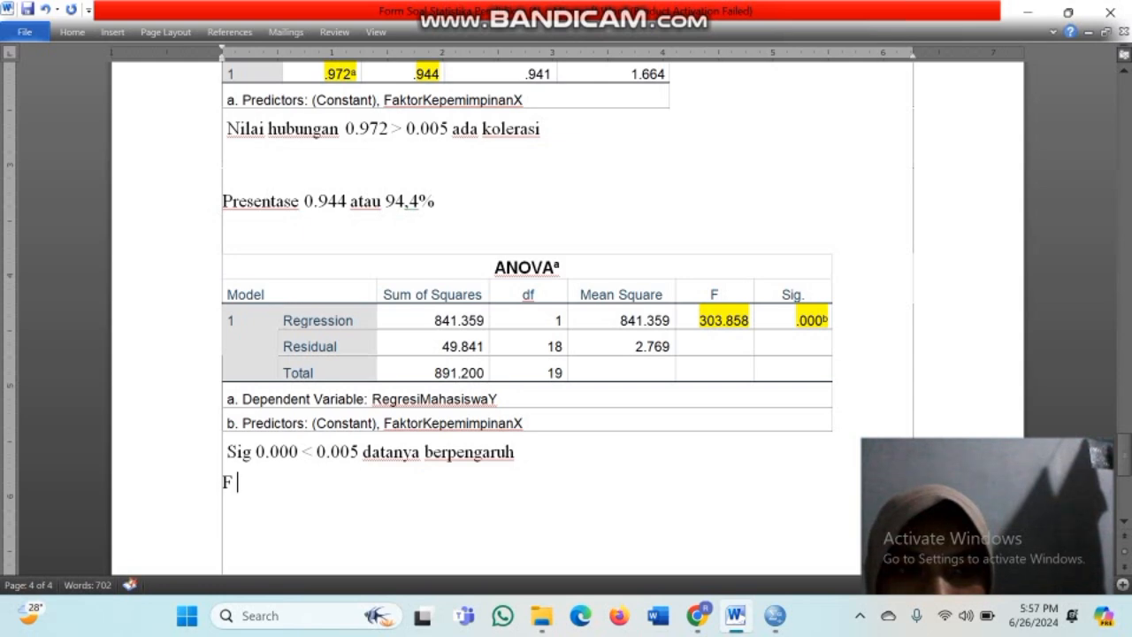
{"action": "type", "text": "03."}
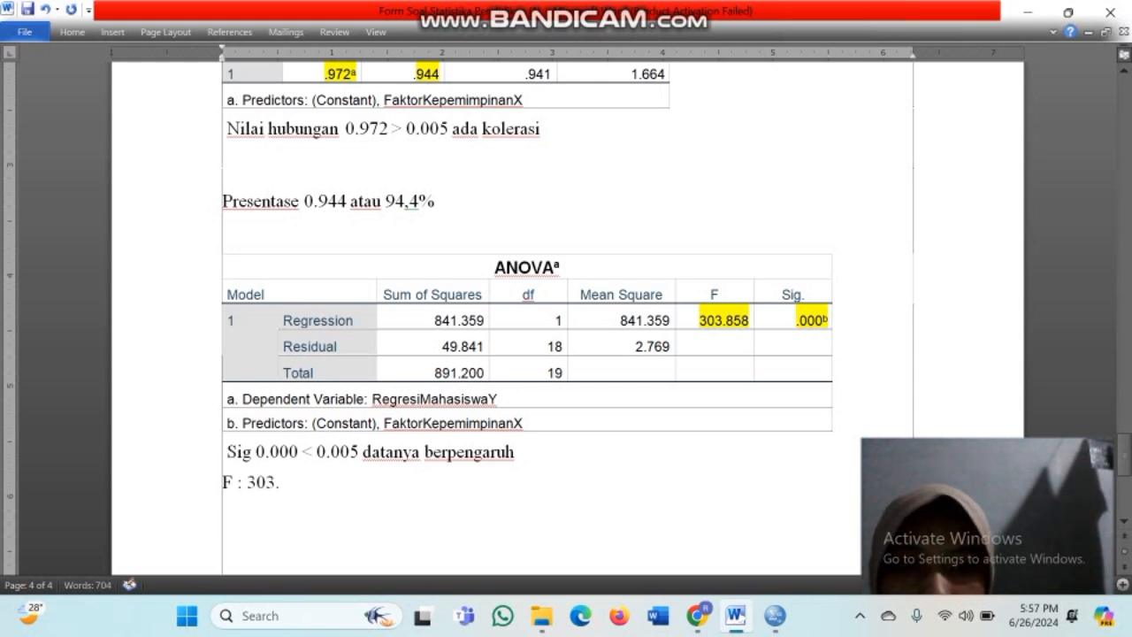
{"action": "type", "text": "858"}
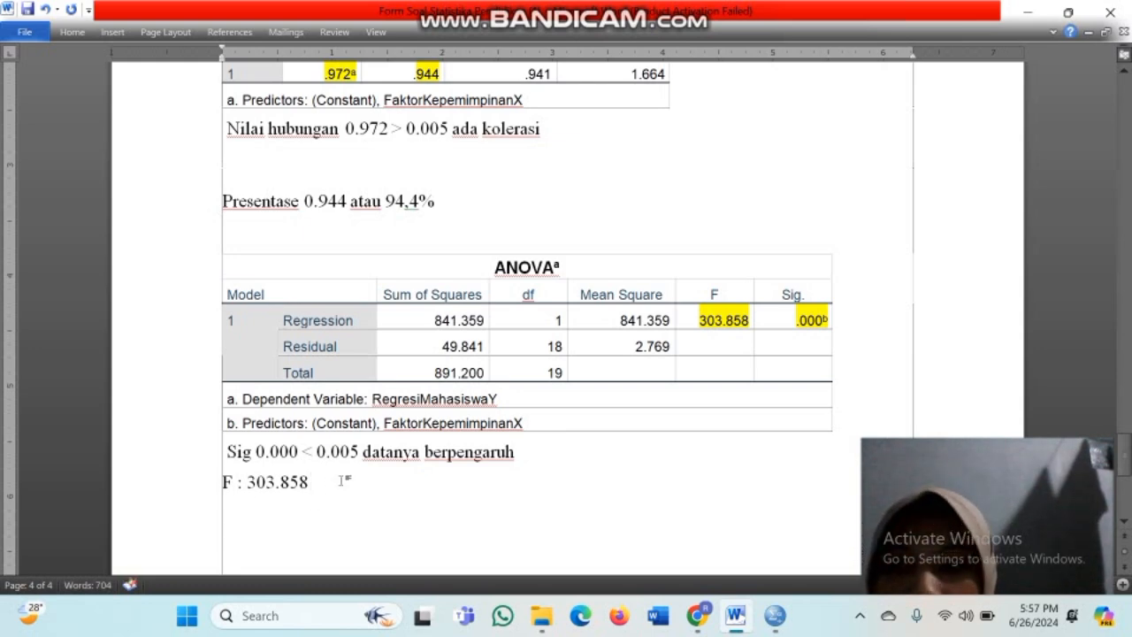
{"action": "key", "text": "Return"}
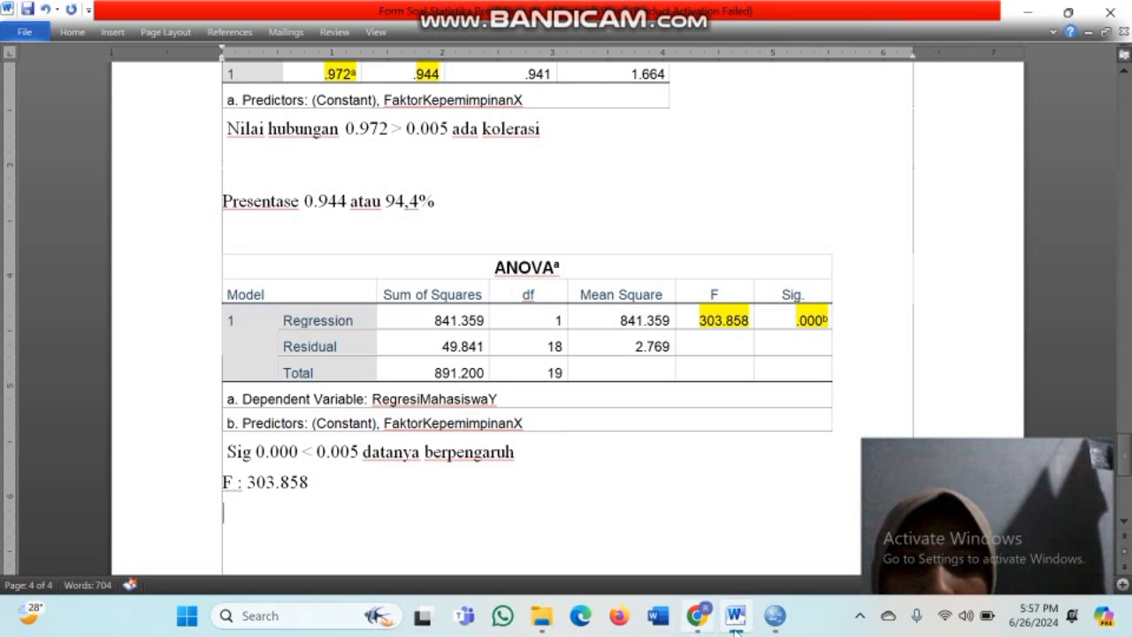
Switch to the SPSS regression output and copy the Coefficients table.
{"action": "mouse_move", "coordinate": [774, 619]}
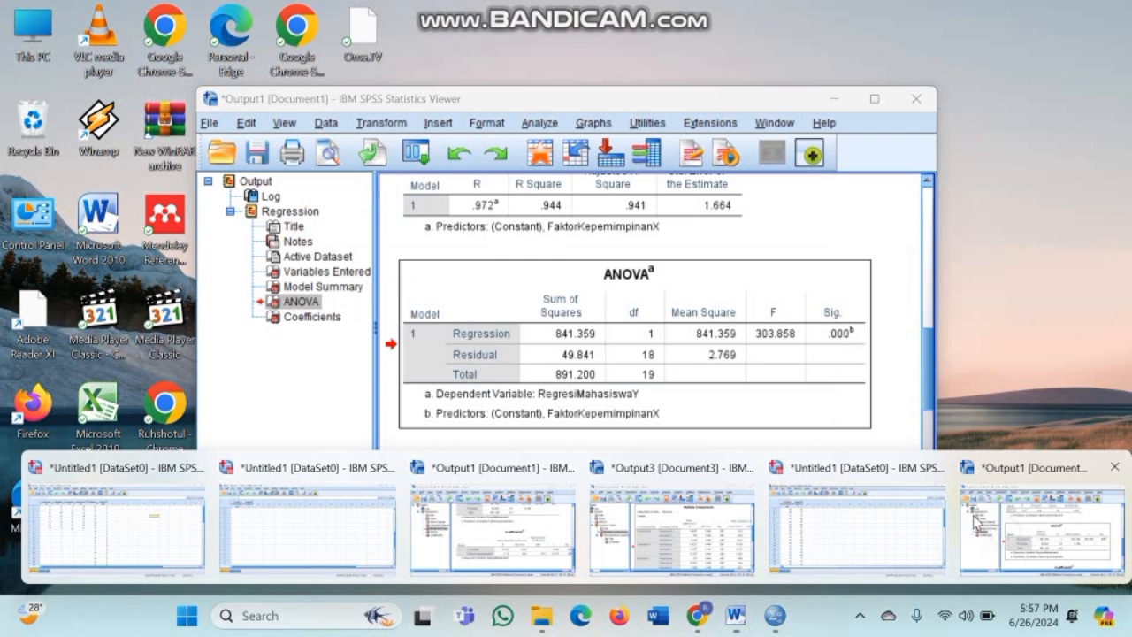
{"action": "left_click", "coordinate": [492, 526]}
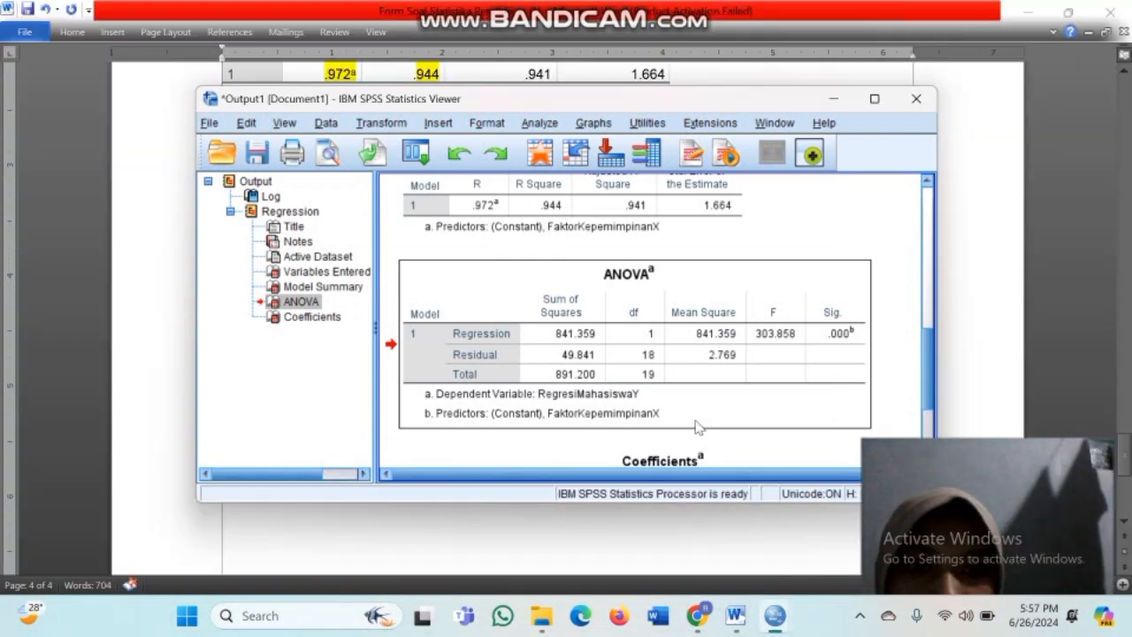
{"action": "scroll", "coordinate": [680, 428], "scroll_direction": "down", "scroll_amount": 3}
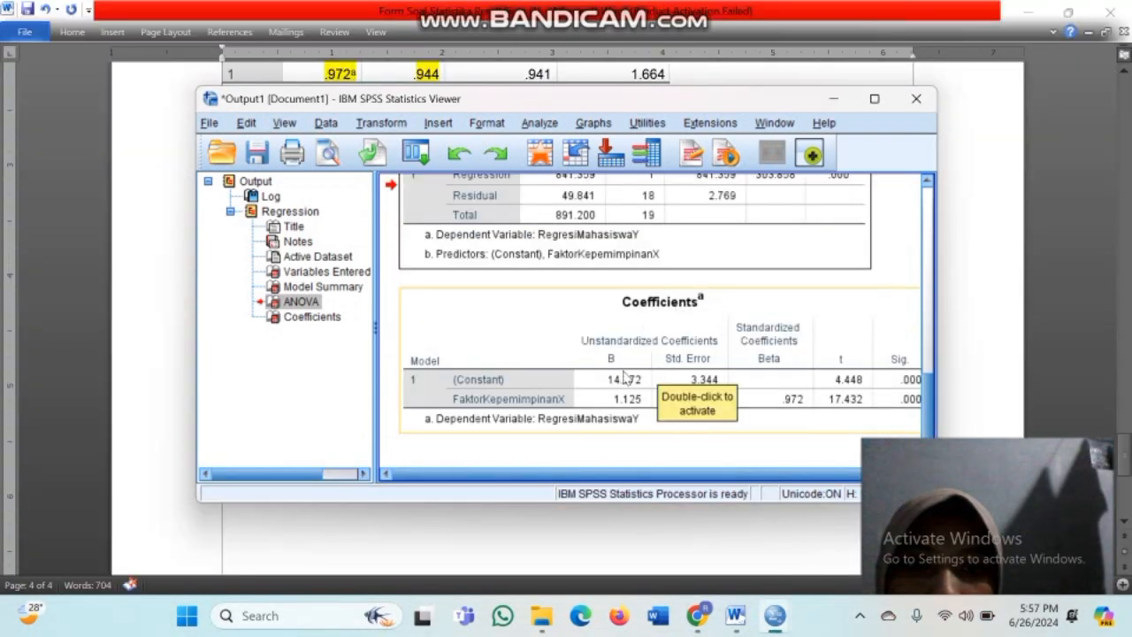
{"action": "left_click", "coordinate": [833, 389]}
{"action": "right_click", "coordinate": [829, 390]}
{"action": "left_click", "coordinate": [848, 420]}
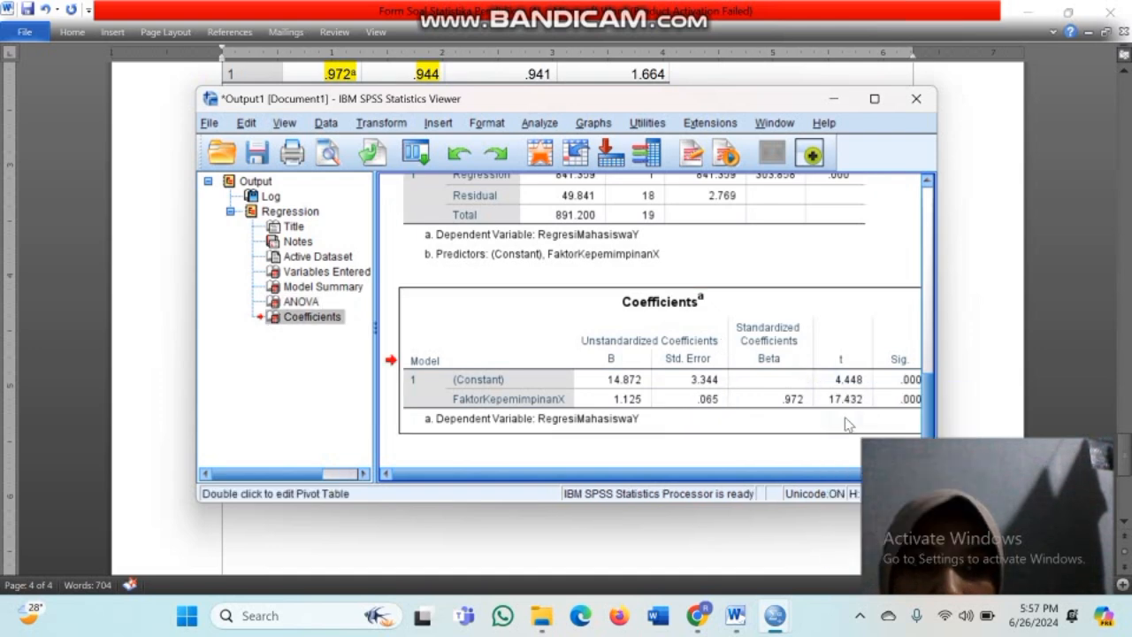
Return to the Word document and paste the Coefficients table below the F line.
{"action": "mouse_move", "coordinate": [735, 617]}
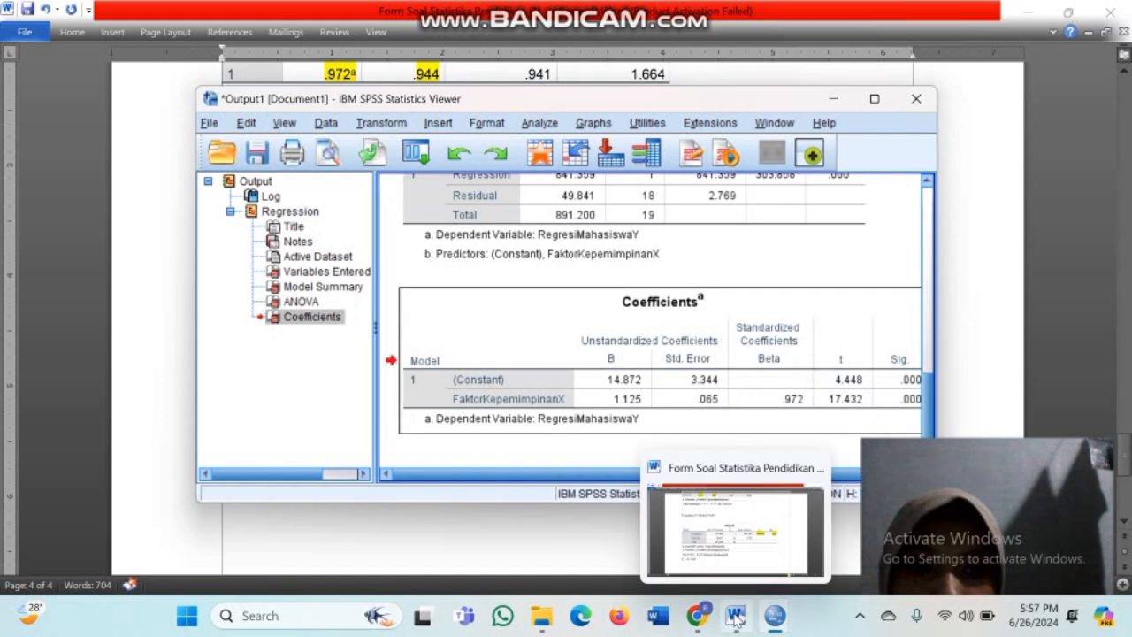
{"action": "left_click", "coordinate": [729, 552]}
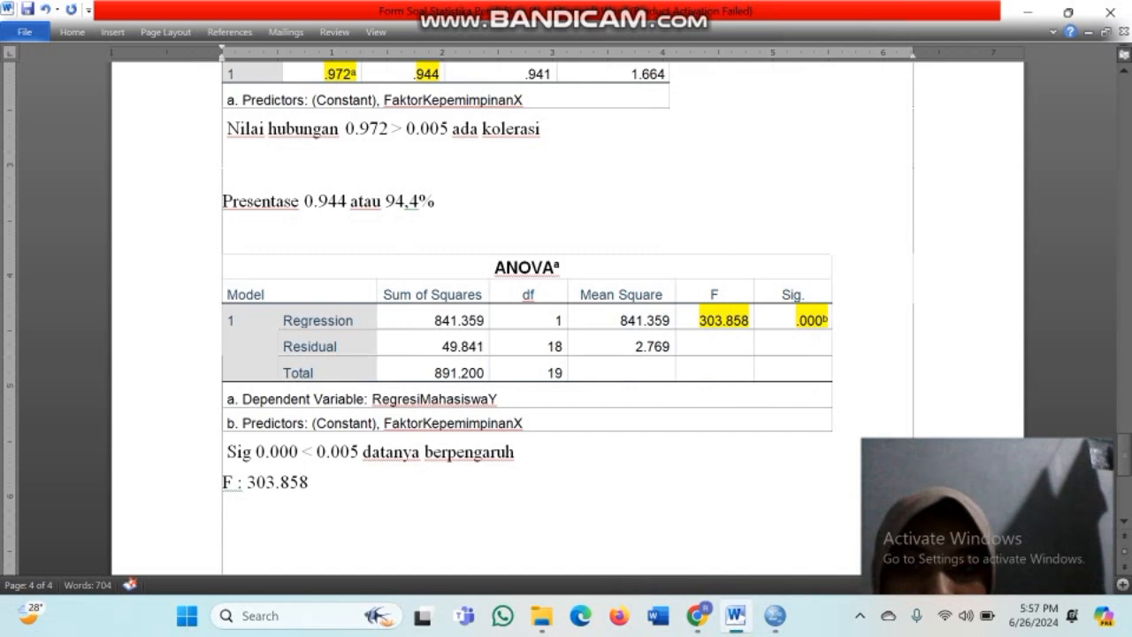
{"action": "key", "text": "ctrl+v"}
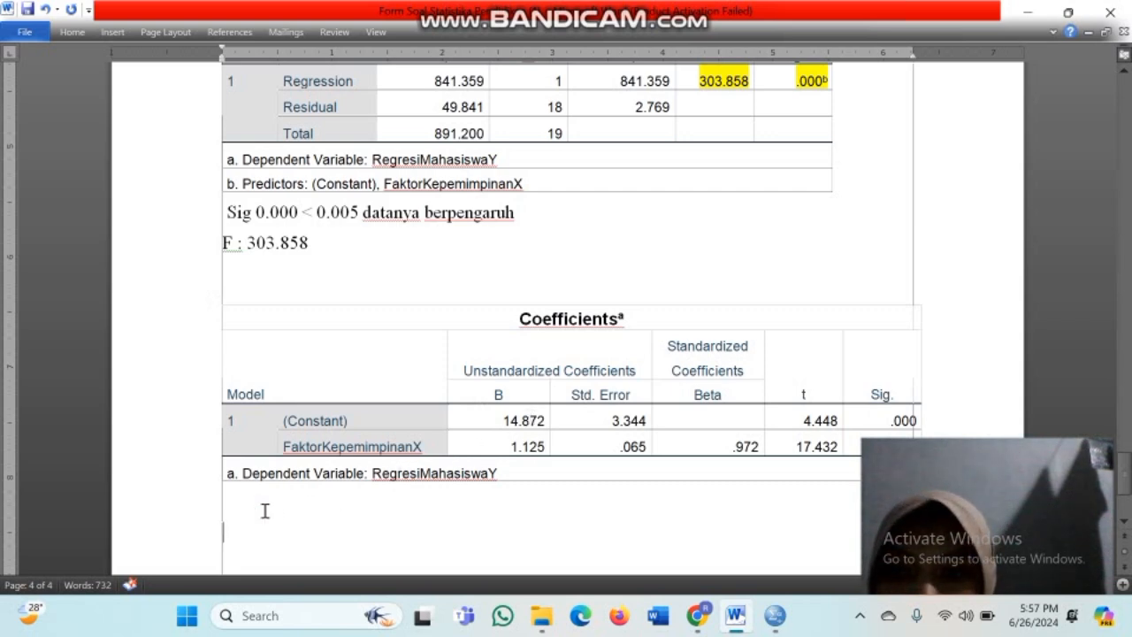
Add the labels "A" and "B" on two separate lines below the Coefficients table.
{"action": "key", "text": "BackSpace"}
{"action": "key", "text": "Caps_Lock"}
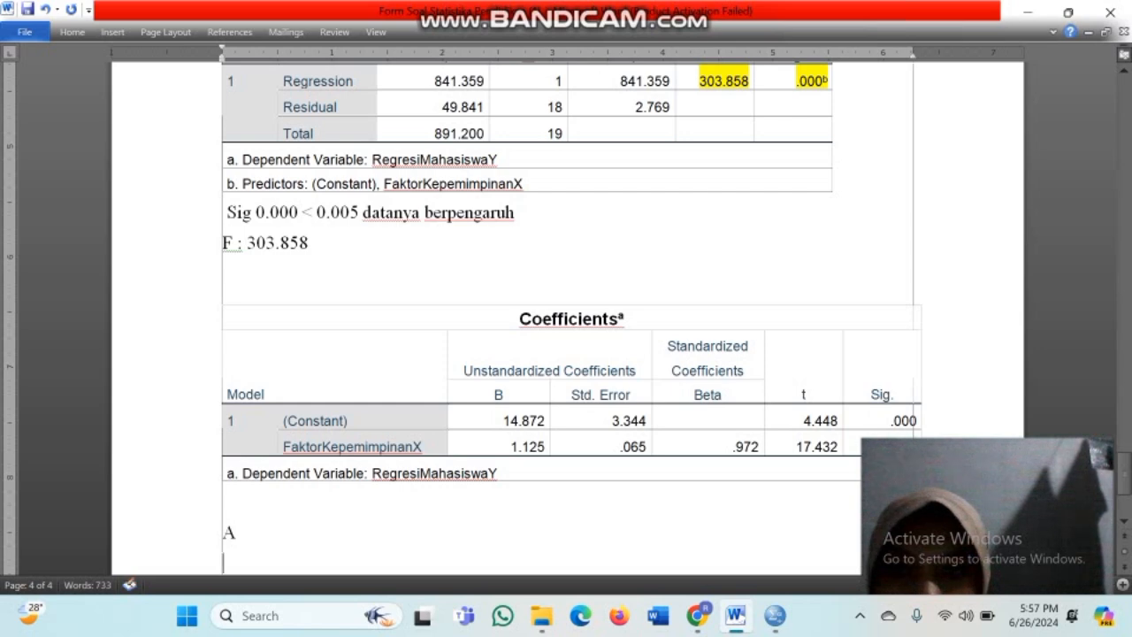
{"action": "type", "text": "A"}
{"action": "key", "text": "Return"}
{"action": "type", "text": "B"}
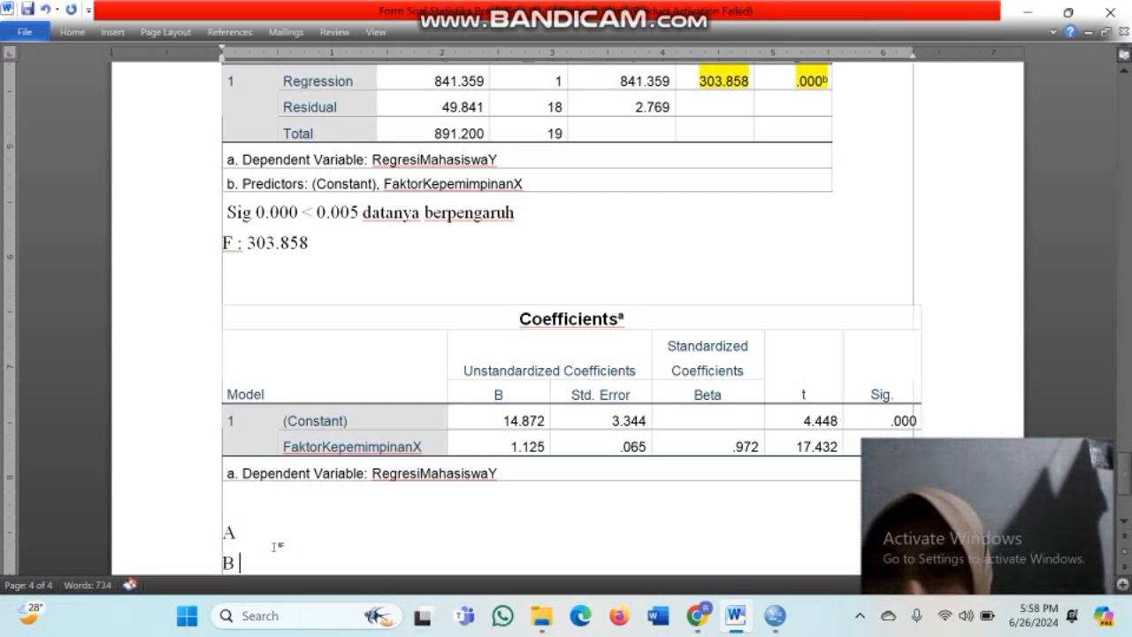
Highlight the B value in the (Constant) row of the Coefficients table in yellow.
{"action": "scroll", "coordinate": [523, 496], "scroll_direction": "down", "scroll_amount": 2}
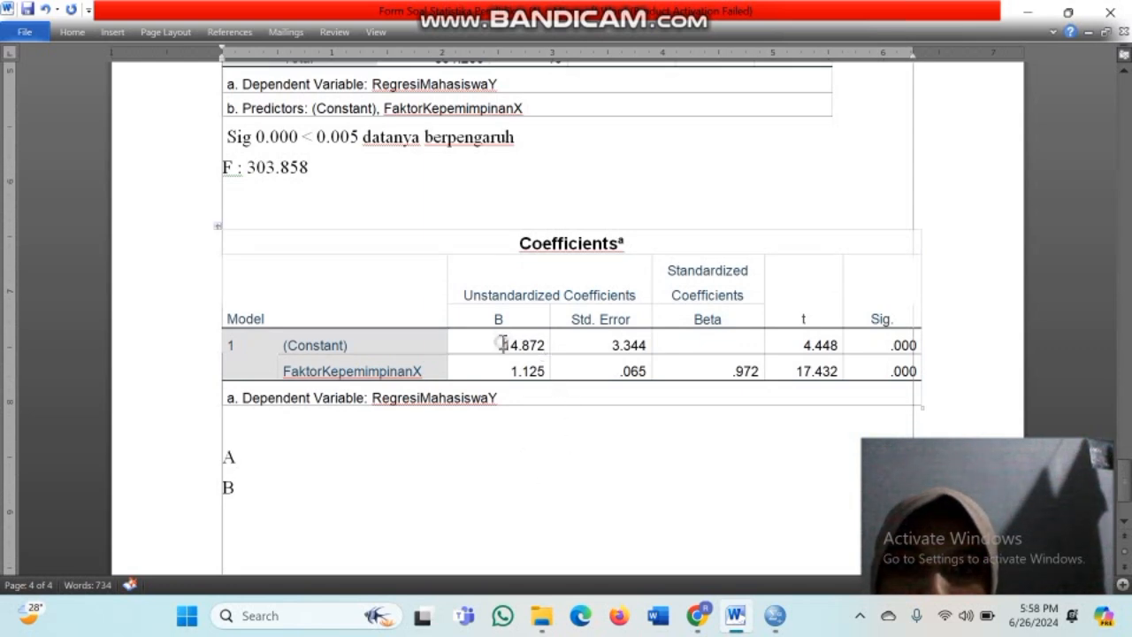
{"action": "left_click_drag", "start_coordinate": [500, 342], "coordinate": [546, 344]}
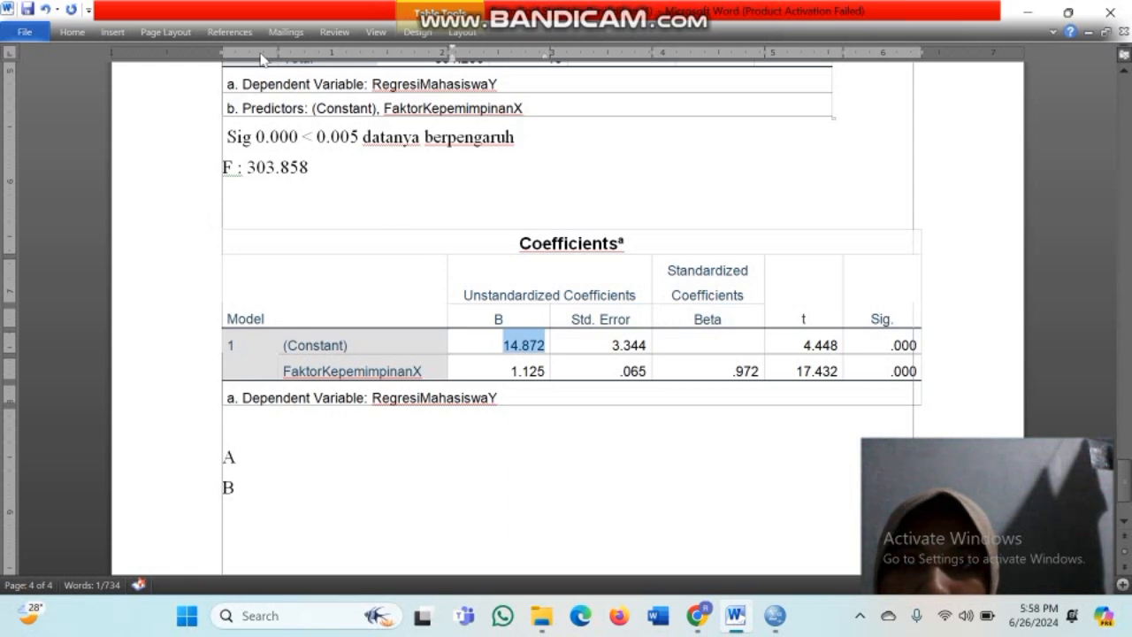
{"action": "left_click", "coordinate": [113, 31]}
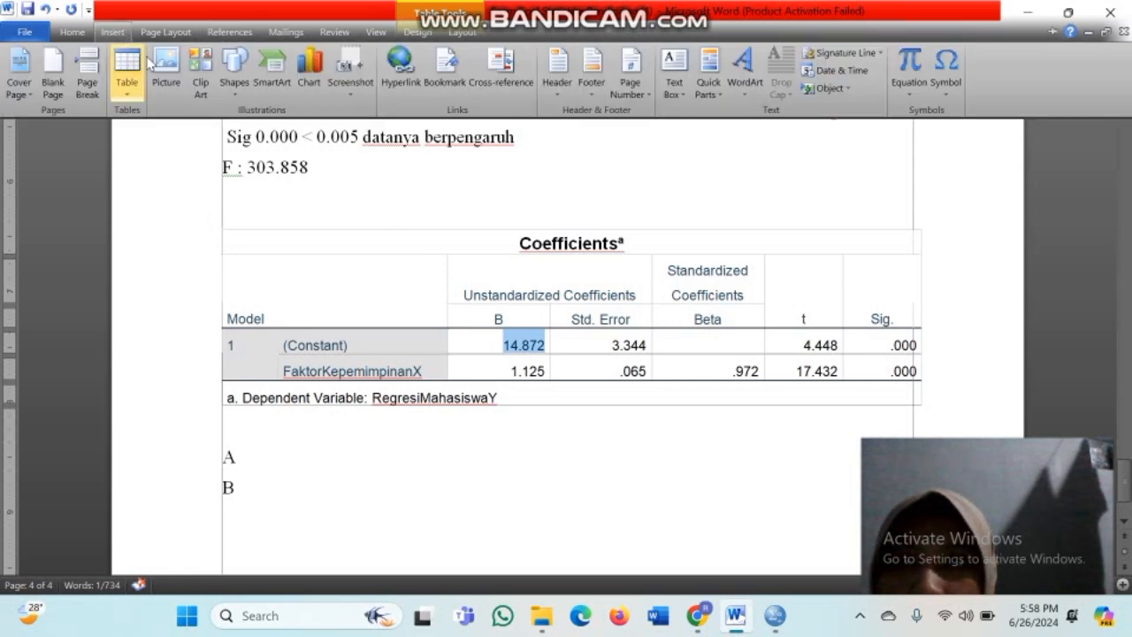
{"action": "left_click", "coordinate": [73, 32]}
{"action": "left_click", "coordinate": [294, 87]}
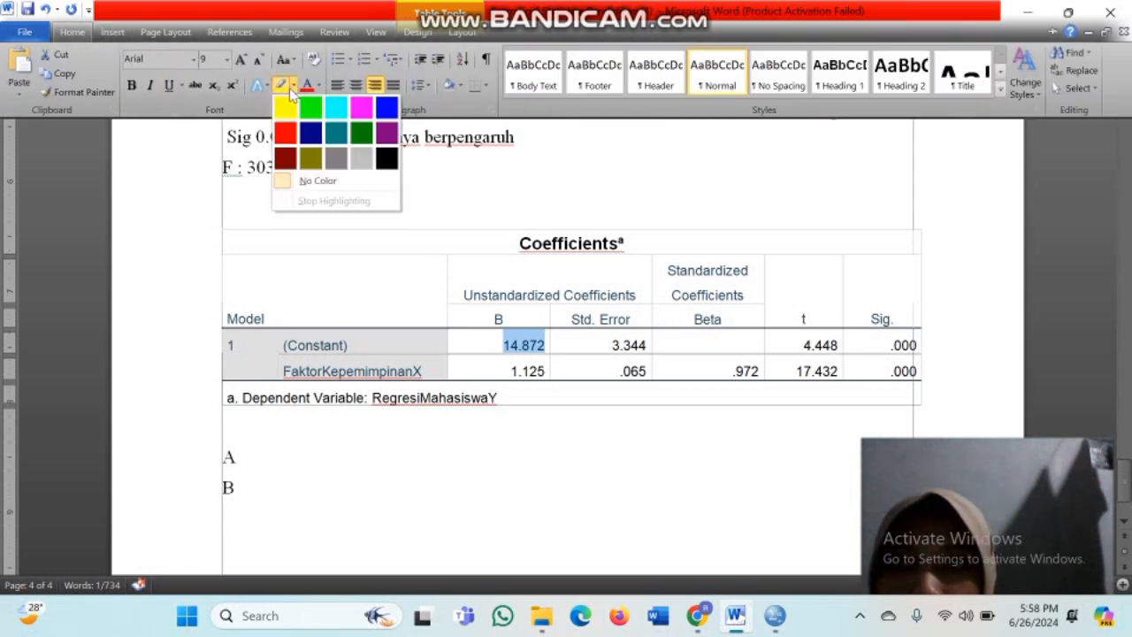
{"action": "left_click", "coordinate": [285, 127]}
{"action": "key", "text": "Right"}
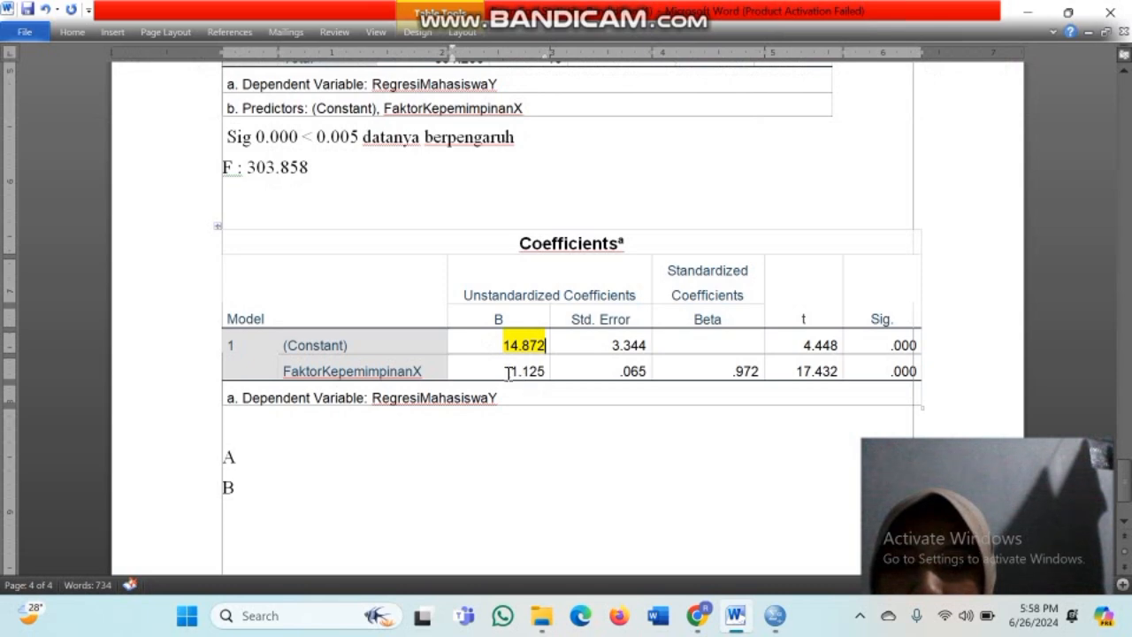
Highlight the B value in the FaktorKepemimpinanX row of the Coefficients table in teal.
{"action": "left_click_drag", "start_coordinate": [508, 372], "coordinate": [548, 382]}
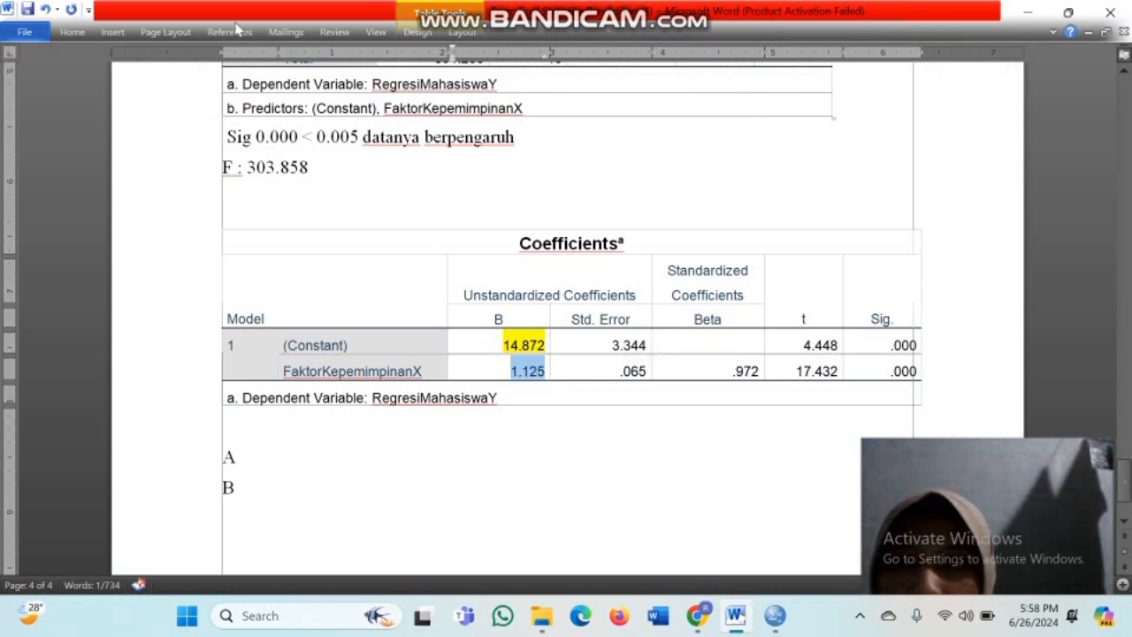
{"action": "left_click", "coordinate": [73, 32]}
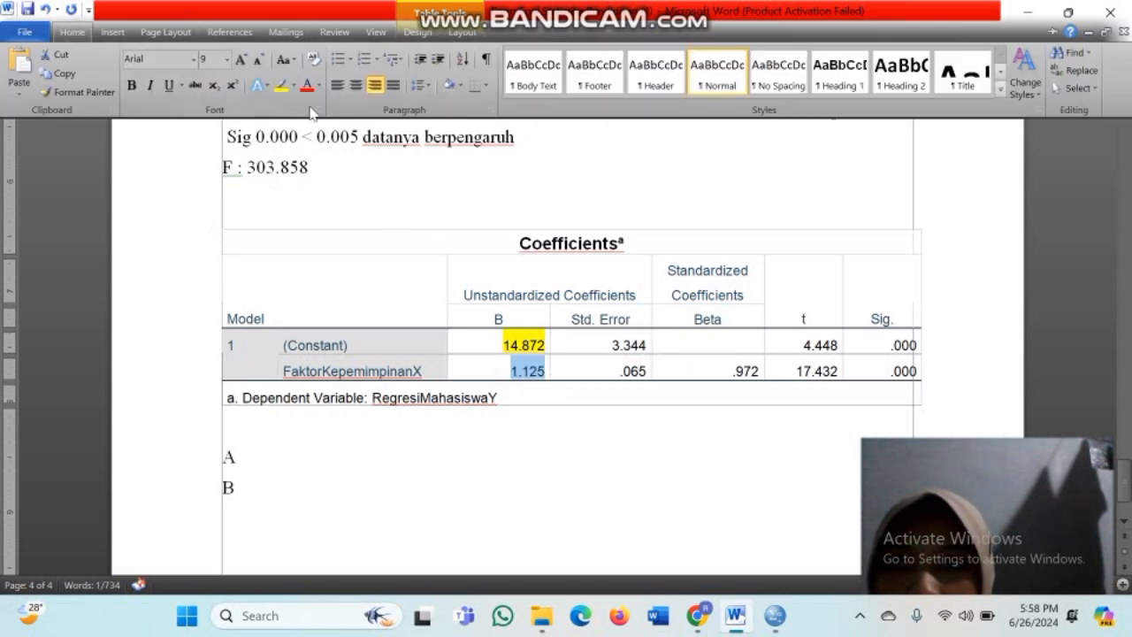
{"action": "left_click", "coordinate": [295, 89]}
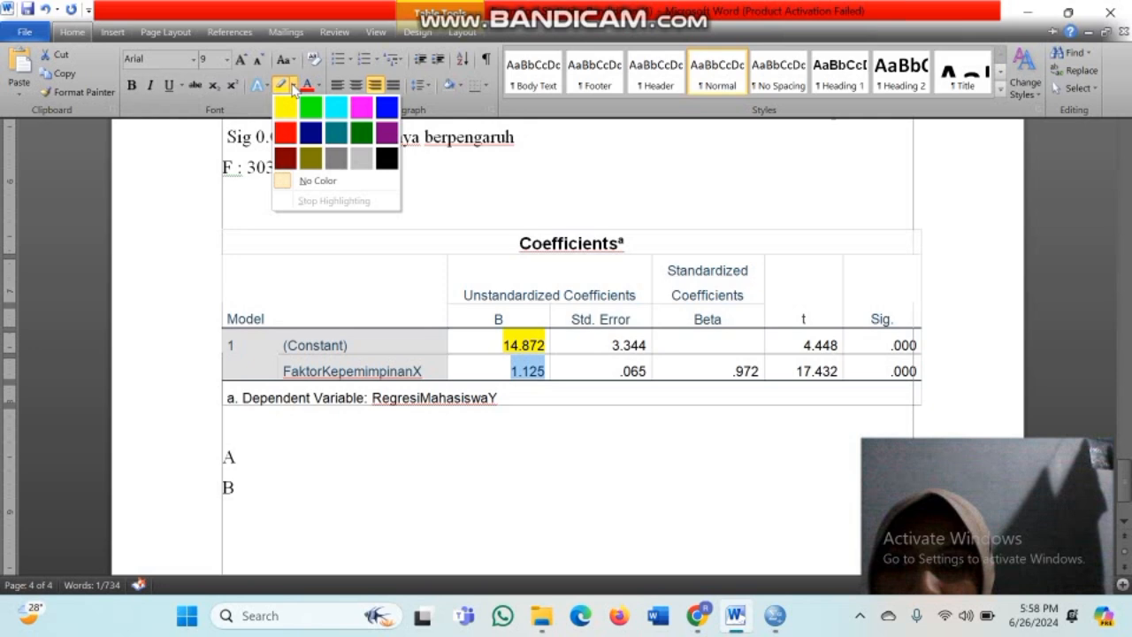
{"action": "left_click", "coordinate": [336, 119]}
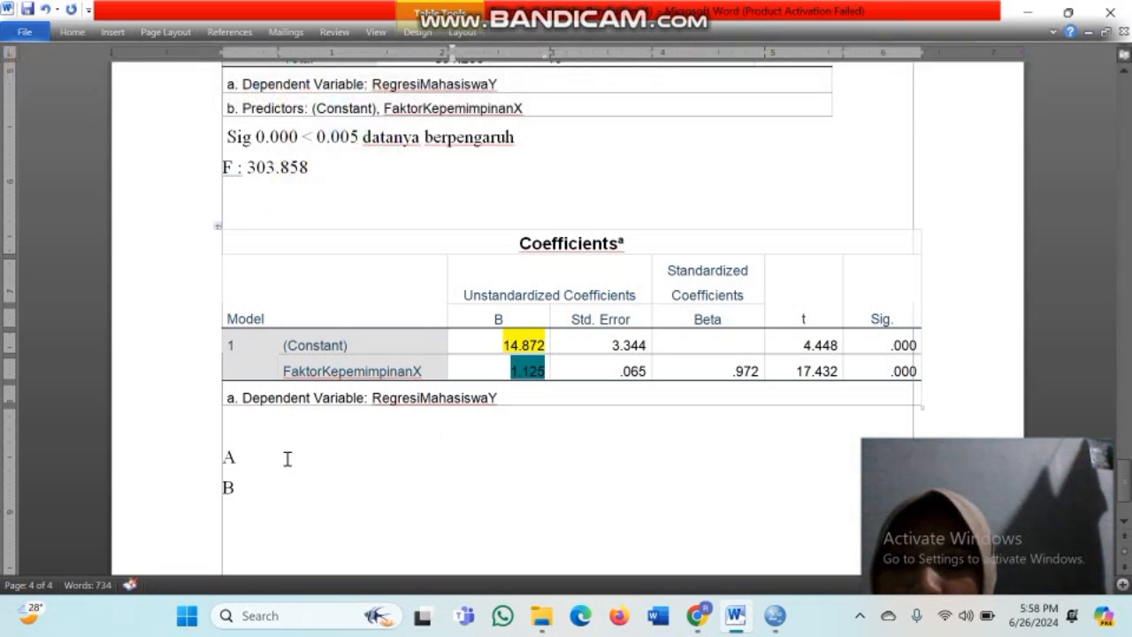
Complete the two label lines below the Coefficients table as "A : 14.872" and "B : 1.125".
{"action": "left_click", "coordinate": [261, 465]}
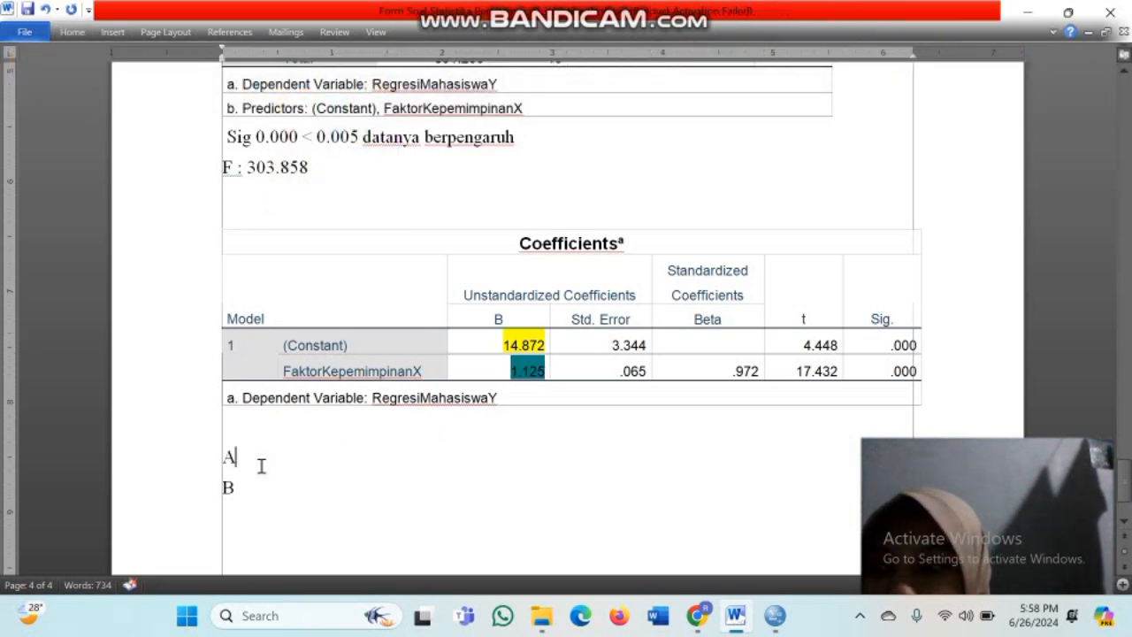
{"action": "type", "text": ": 14"}
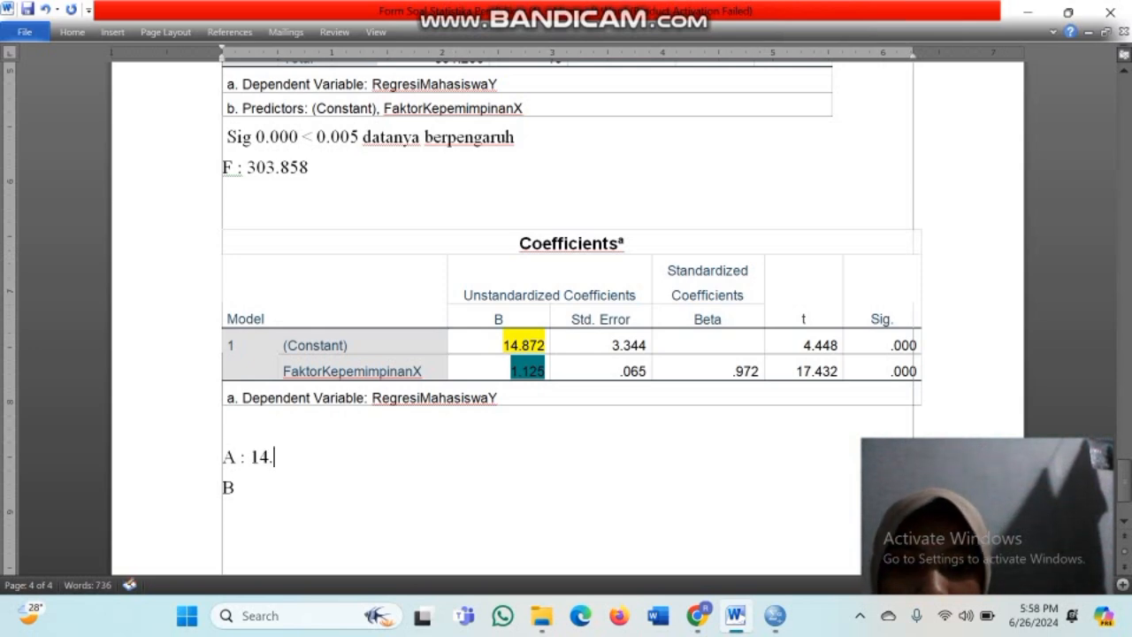
{"action": "type", "text": ".872 B : "}
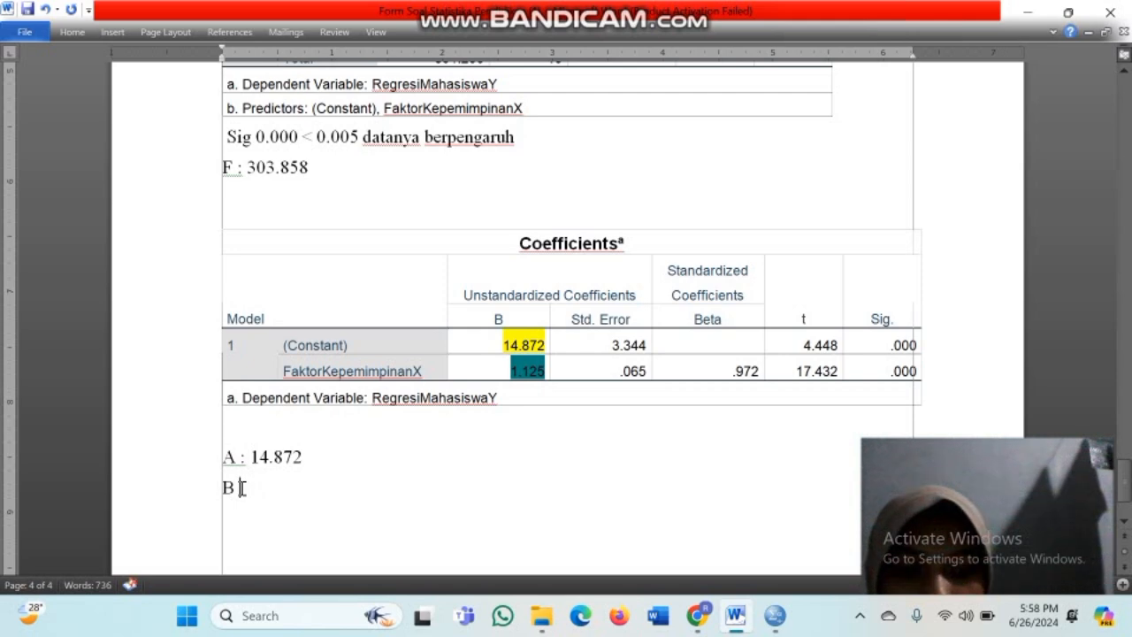
{"action": "type", "text": "1"}
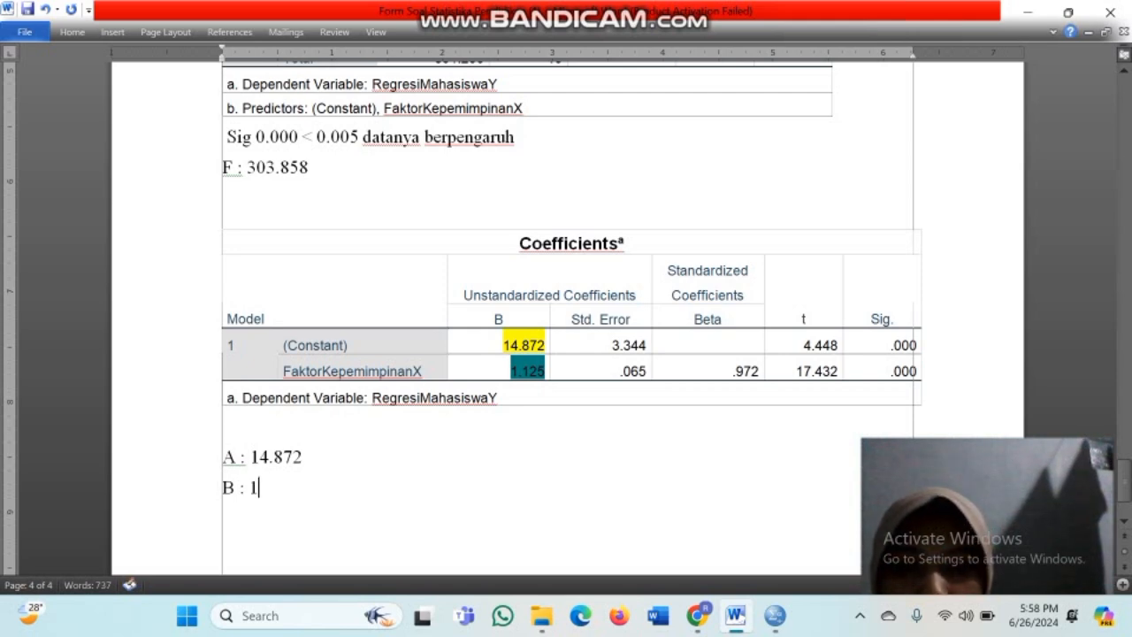
{"action": "type", "text": ".124"}
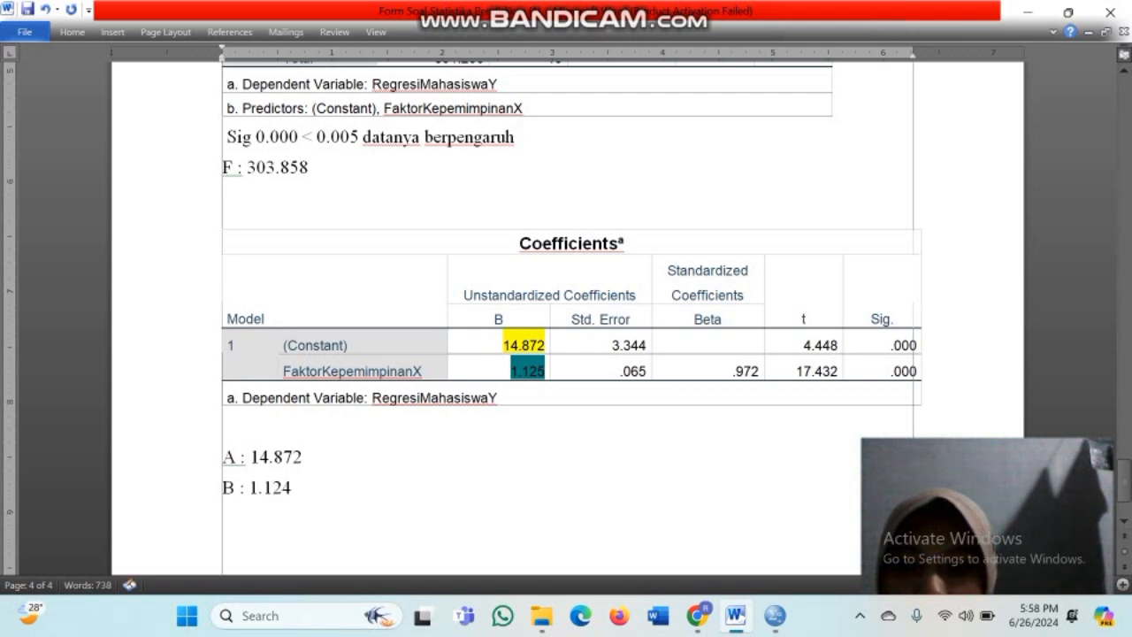
{"action": "key", "text": "BackSpace"}
{"action": "type", "text": "5"}
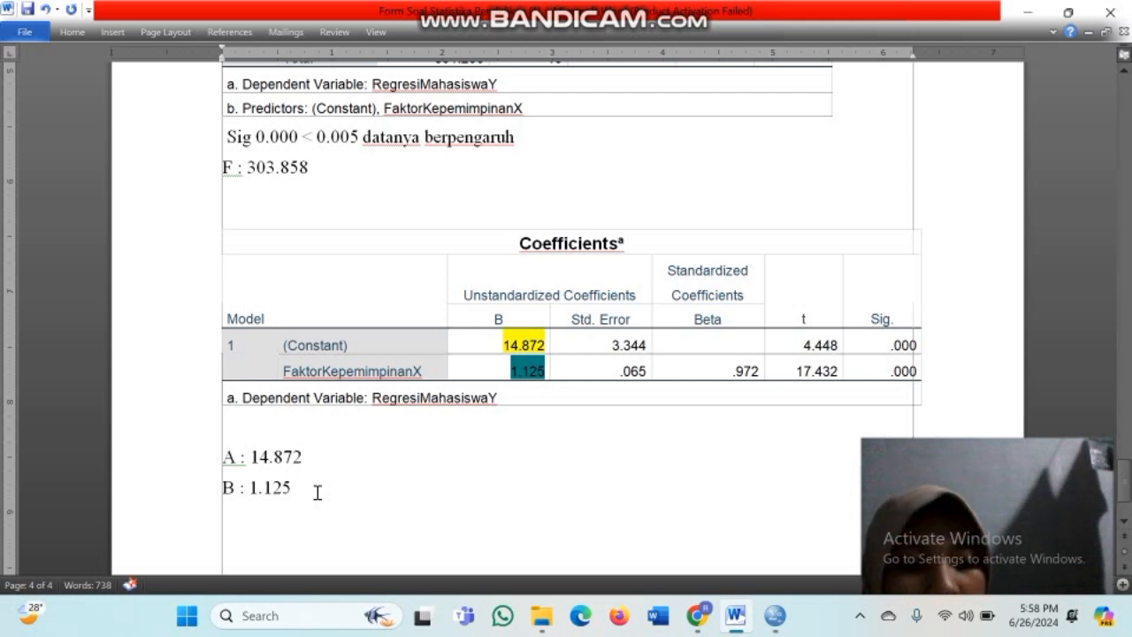
Add two new lines reading "Nilai y" below the B line.
{"action": "key", "text": "Return"}
{"action": "key", "text": "Caps_Lock"}
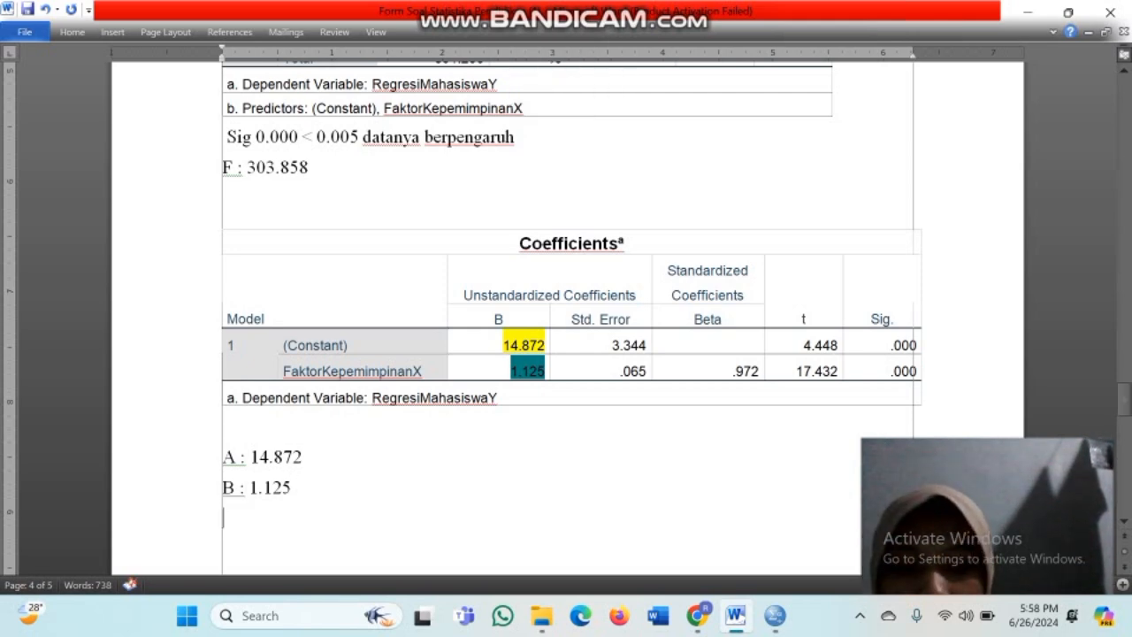
{"action": "type", "text": "nilai y"}
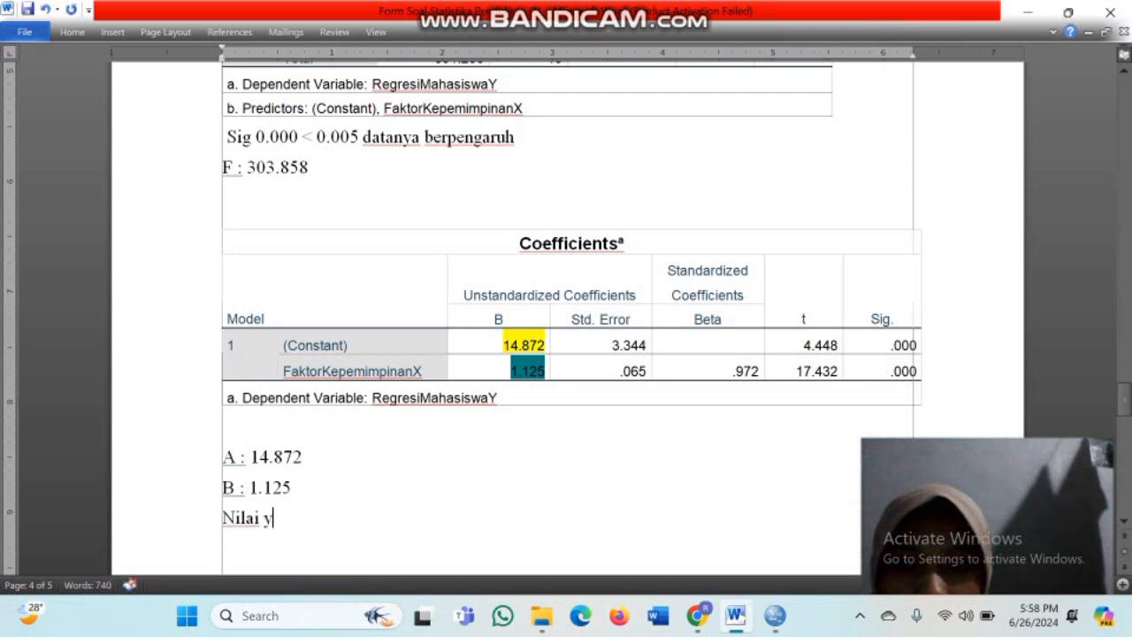
{"action": "key", "text": "Return"}
{"action": "type", "text": "ni"}
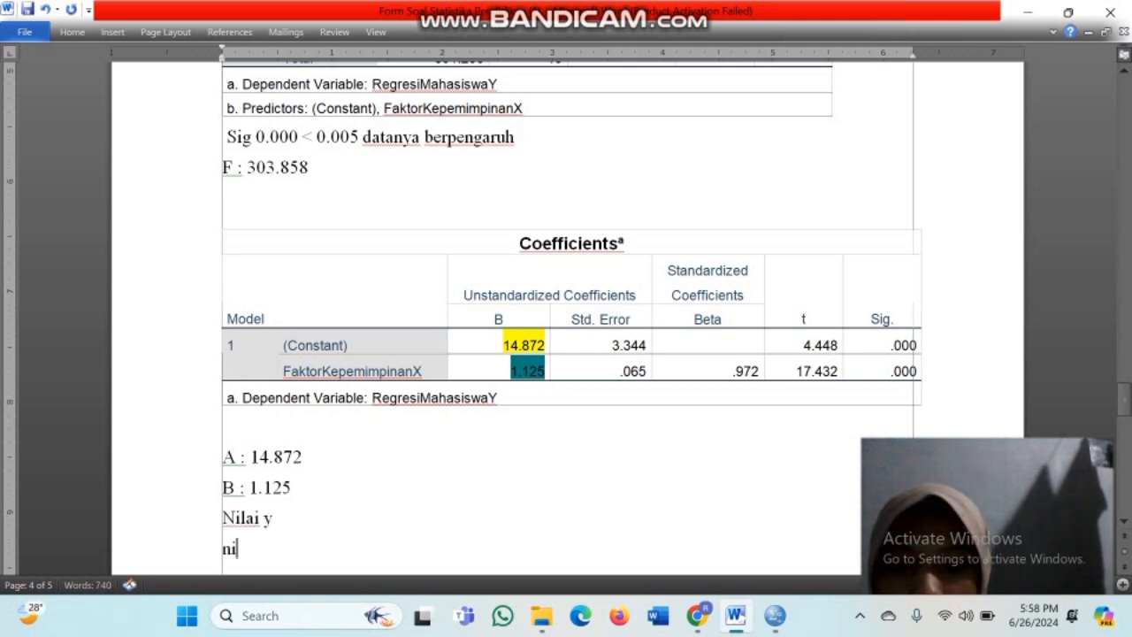
{"action": "type", "text": "ka"}
{"action": "key", "text": "BackSpace"}
{"action": "key", "text": "BackSpace"}
{"action": "type", "text": "lai "}
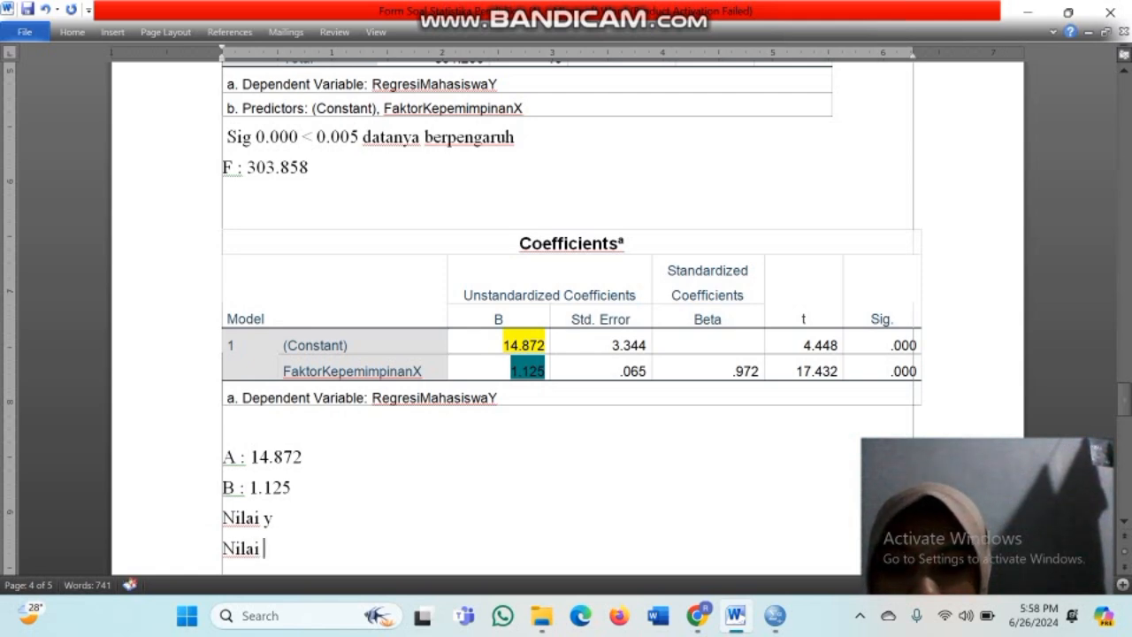
{"action": "type", "text": "y"}
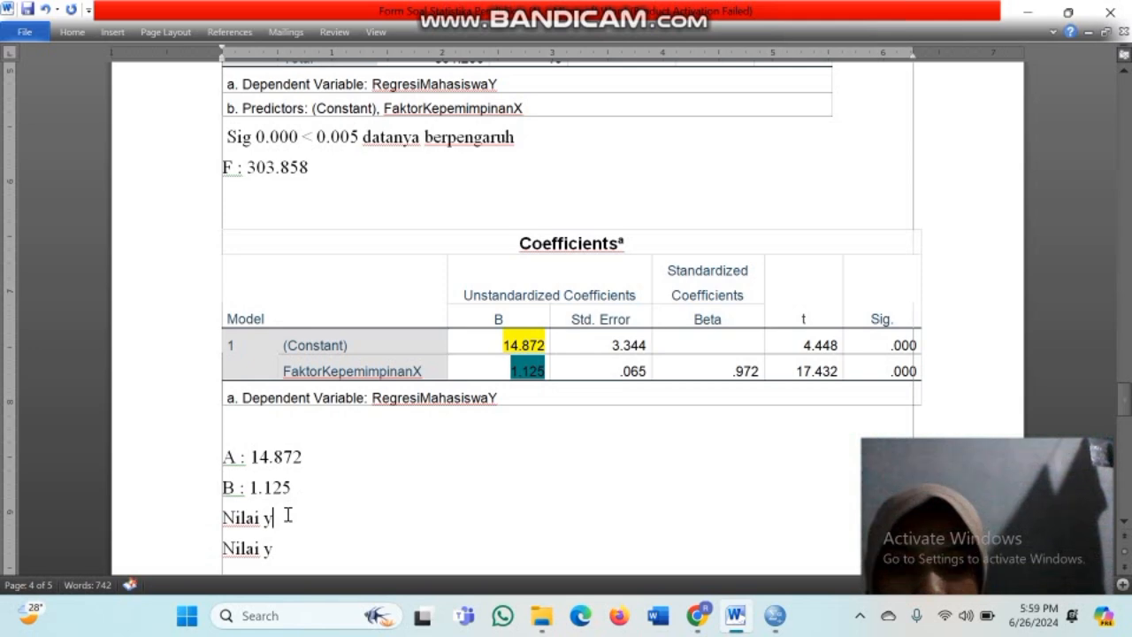
Relabel the second "Nilai y" line as "Nilai x".
{"action": "key", "text": "BackSpace"}
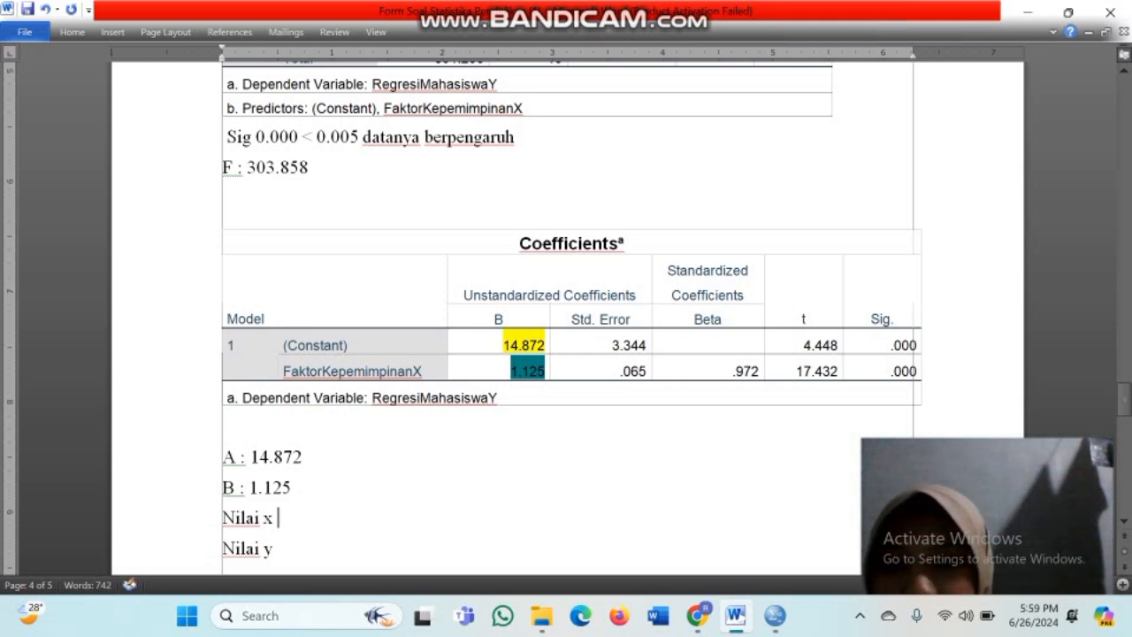
{"action": "scroll", "coordinate": [340, 531], "scroll_direction": "down", "scroll_amount": 1}
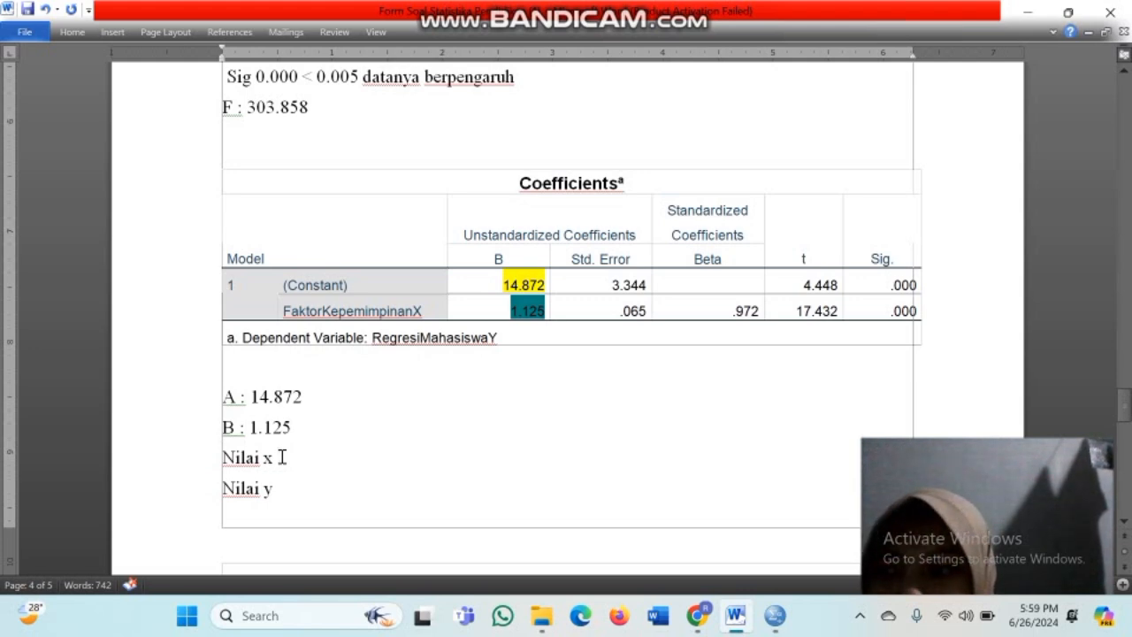
{"action": "key", "text": "BackSpace"}
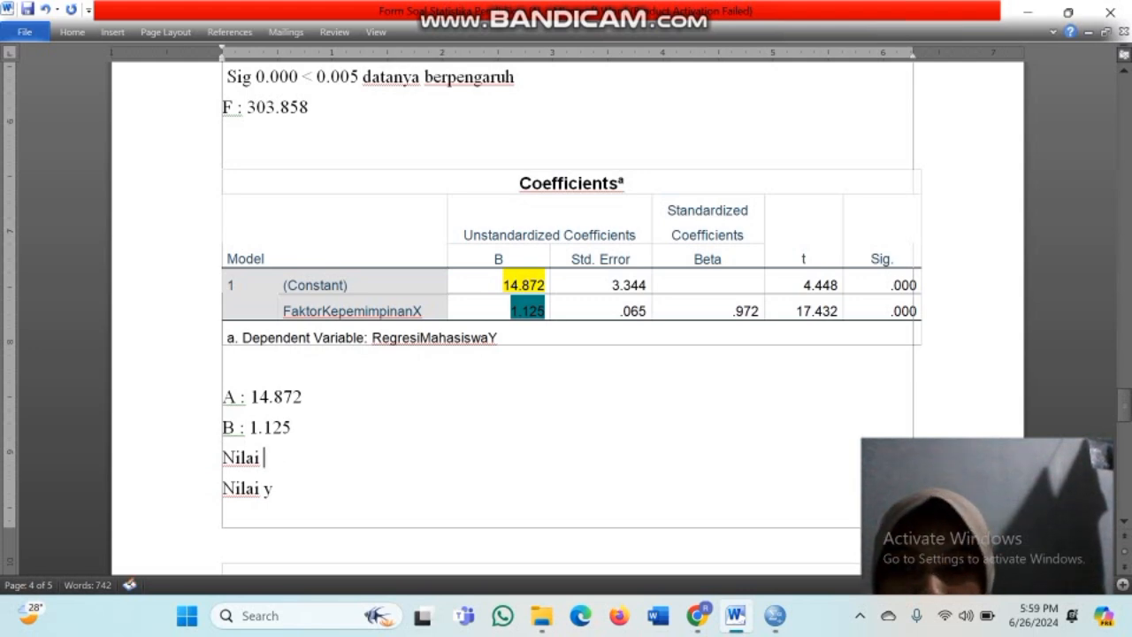
{"action": "type", "text": "y"}
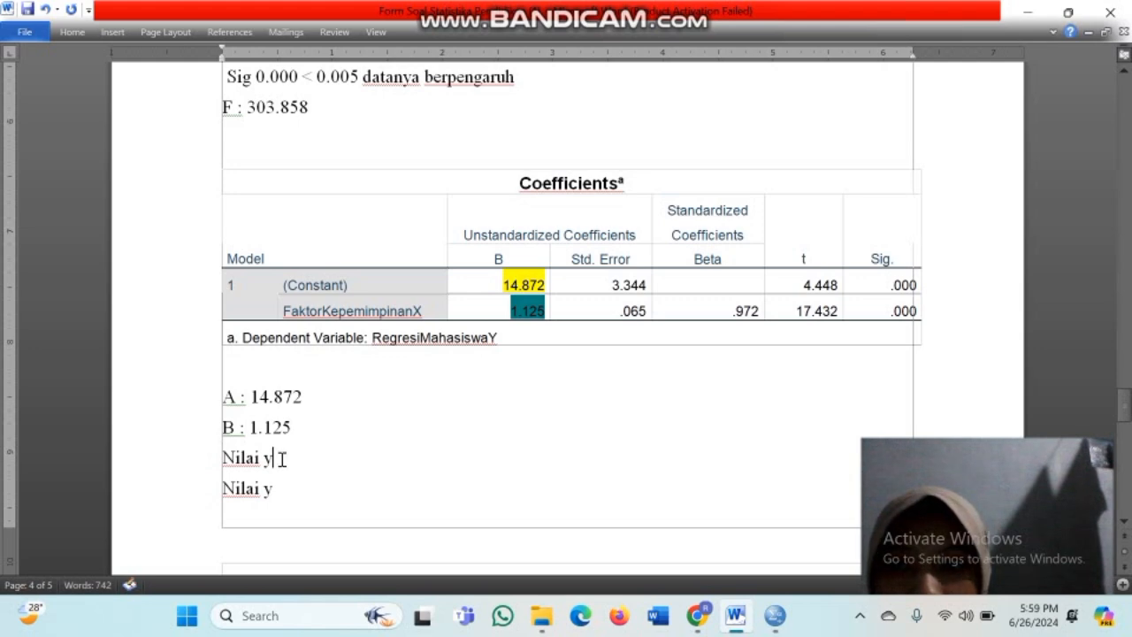
{"action": "key", "text": "BackSpace"}
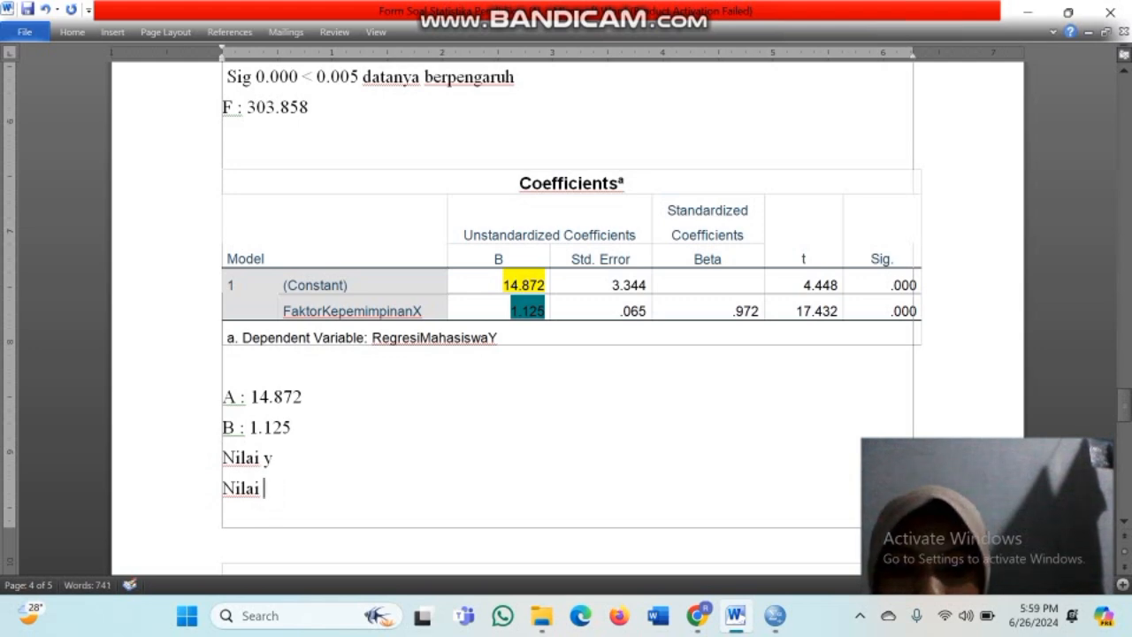
{"action": "type", "text": "x"}
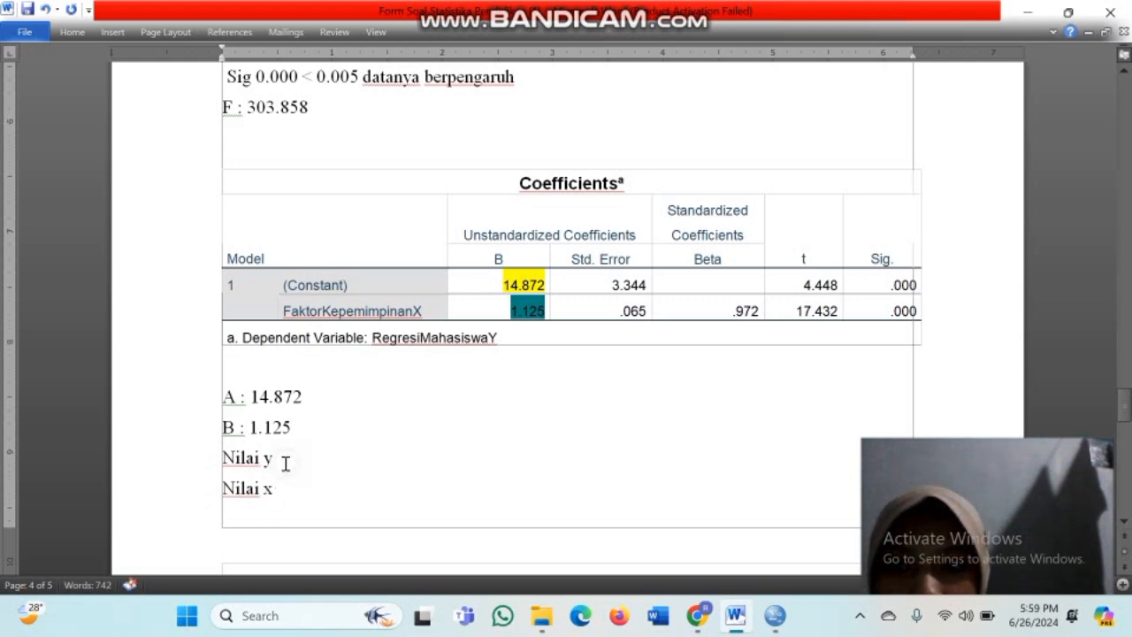
Complete the first "Nilai y" line with the regression formula so it reads "Nilai y : a+bx".
{"action": "key", "text": "Up"}
{"action": "type", "text": ":"}
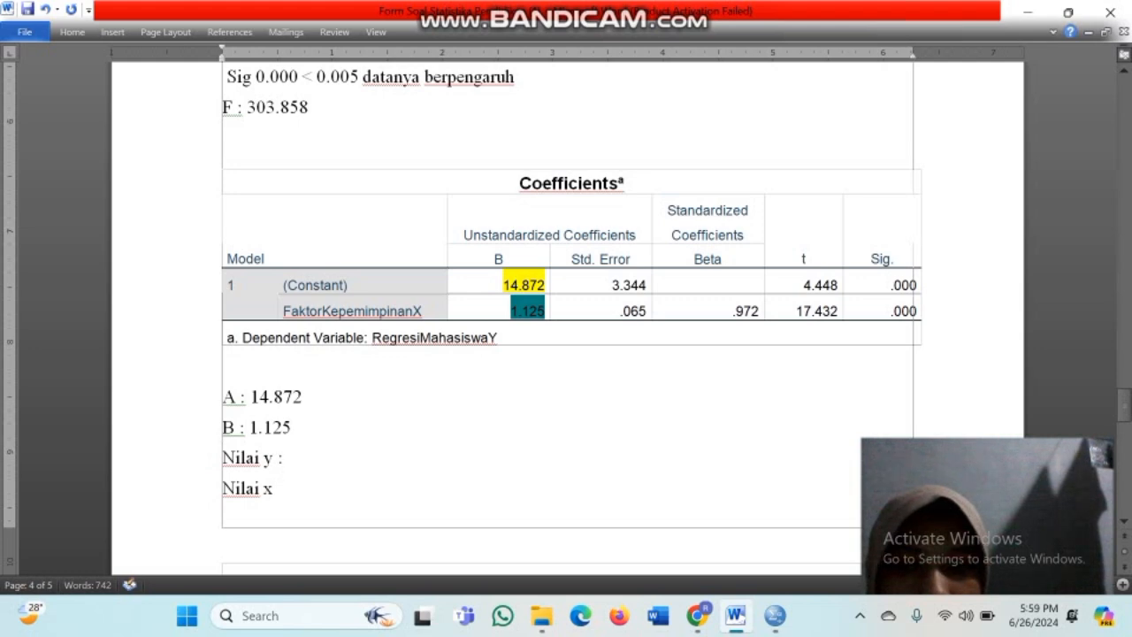
{"action": "type", "text": " a"}
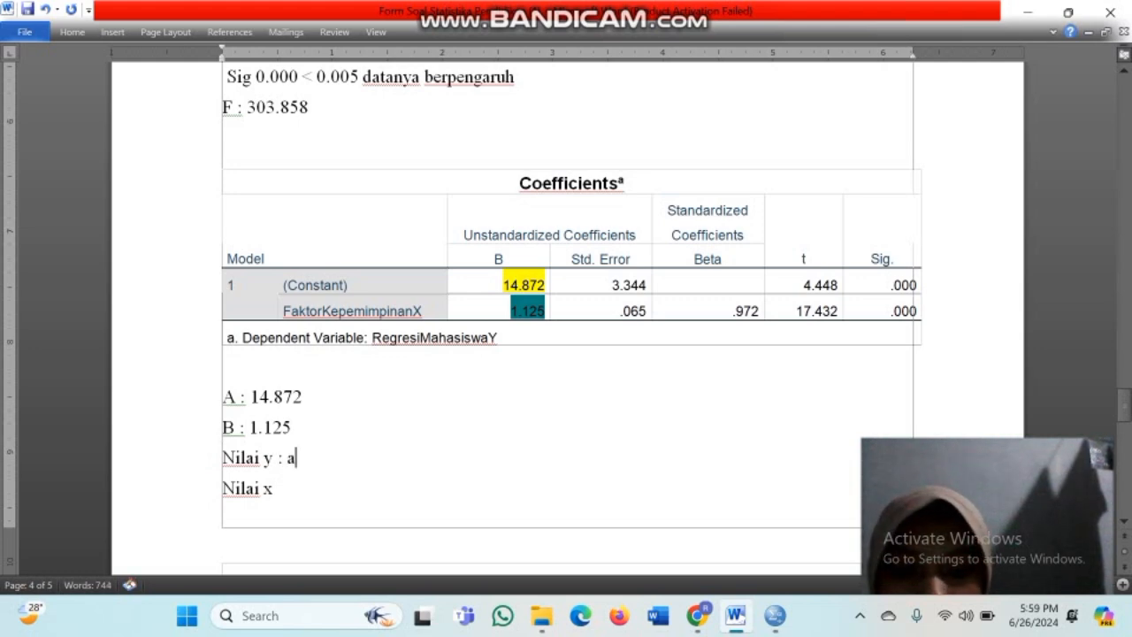
{"action": "type", "text": "+b"}
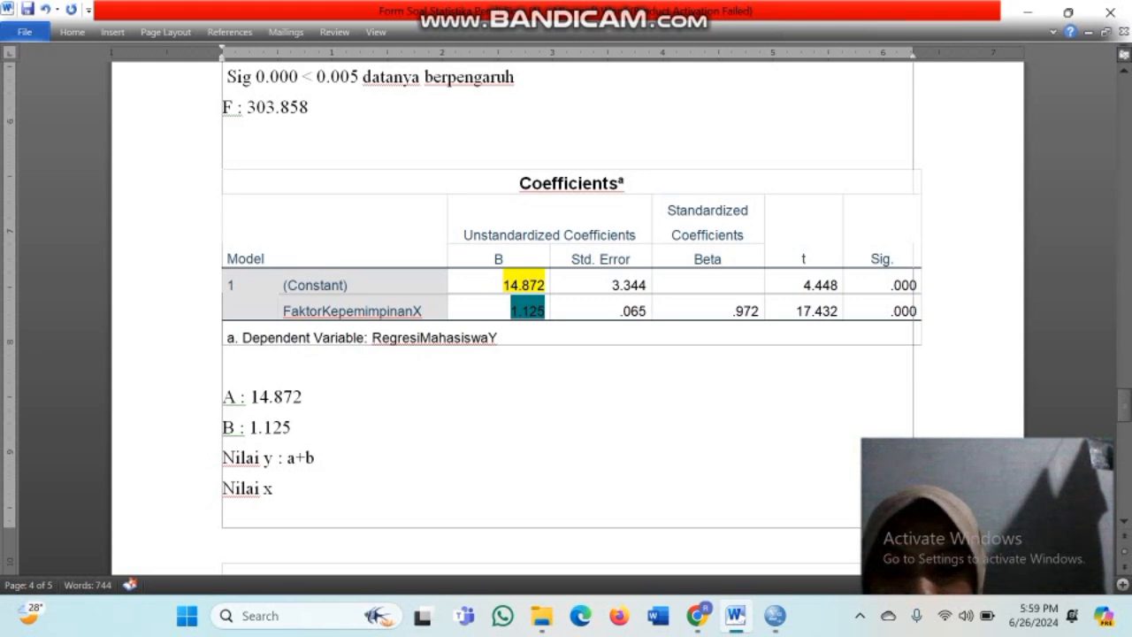
{"action": "type", "text": "x"}
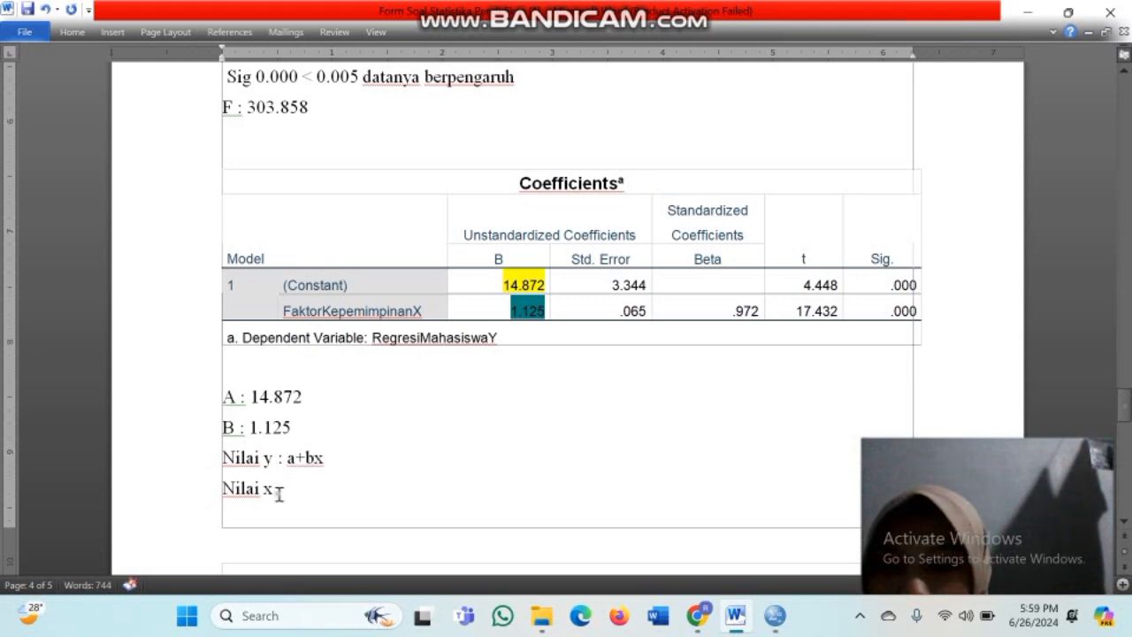
Change the line below the formula to "Nilai y : 14.872+ 1.125".
{"action": "key", "text": "BackSpace"}
{"action": "type", "text": "y"}
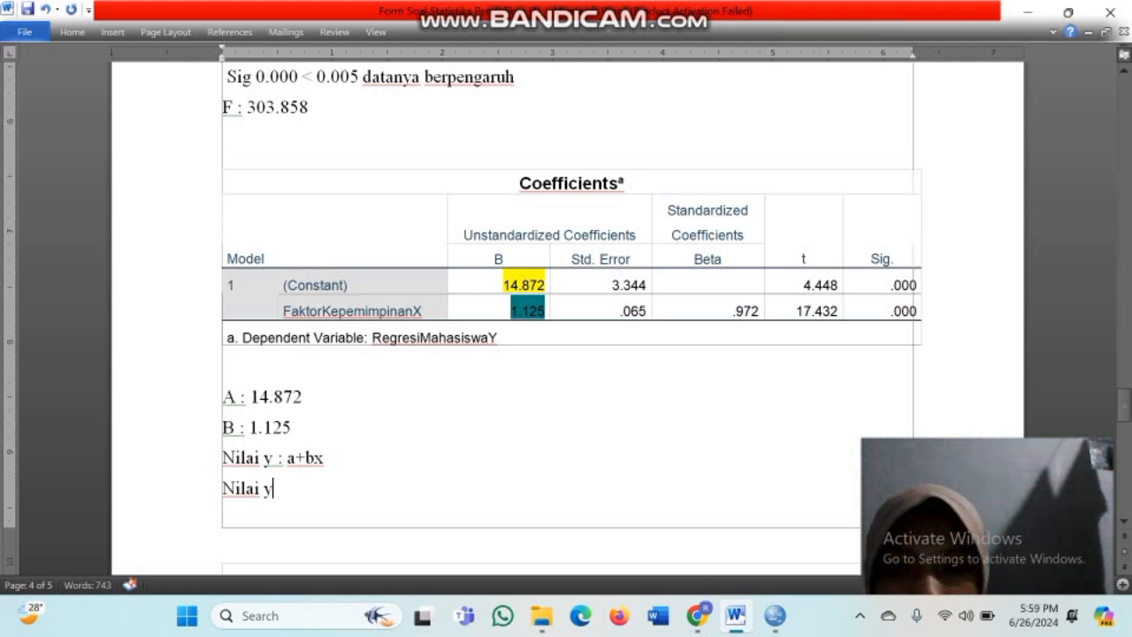
{"action": "type", "text": " : "}
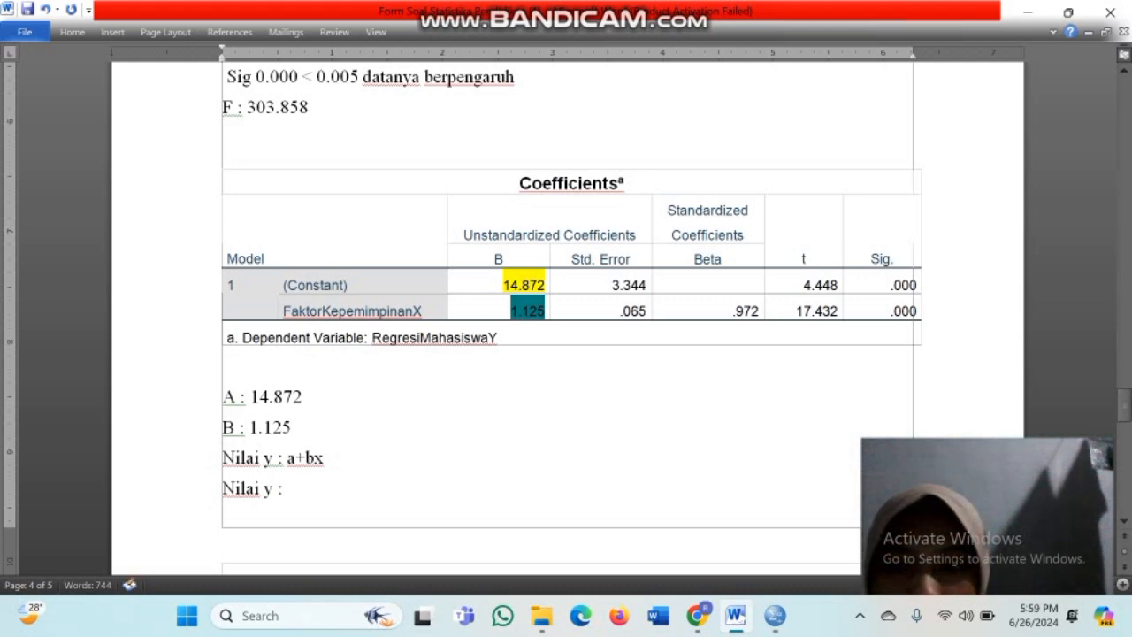
{"action": "type", "text": "14"}
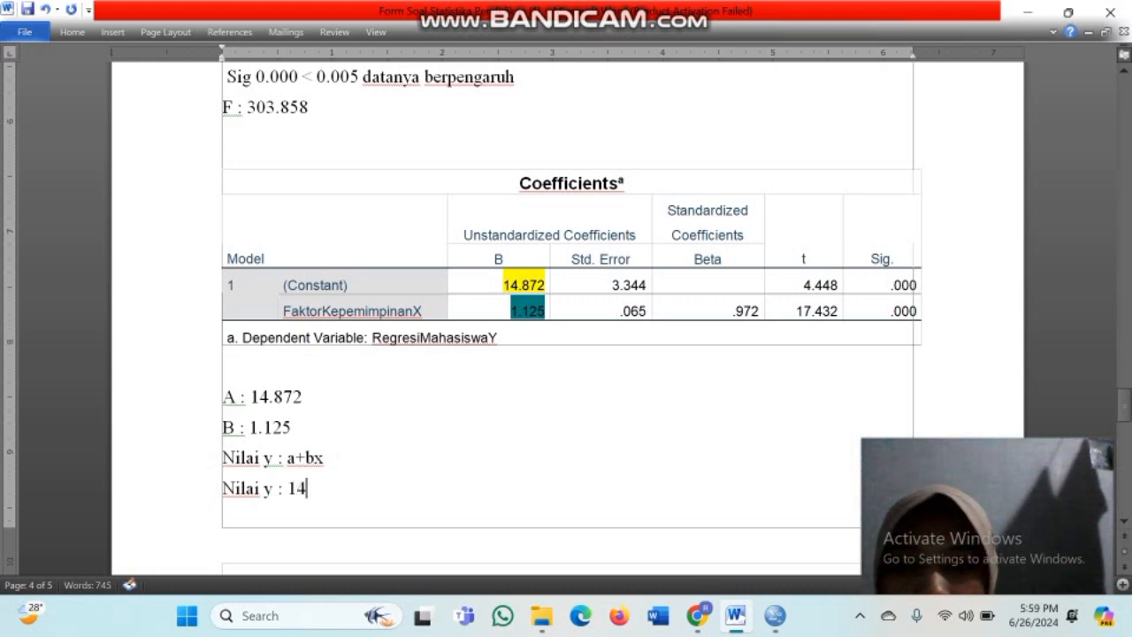
{"action": "type", "text": ".8"}
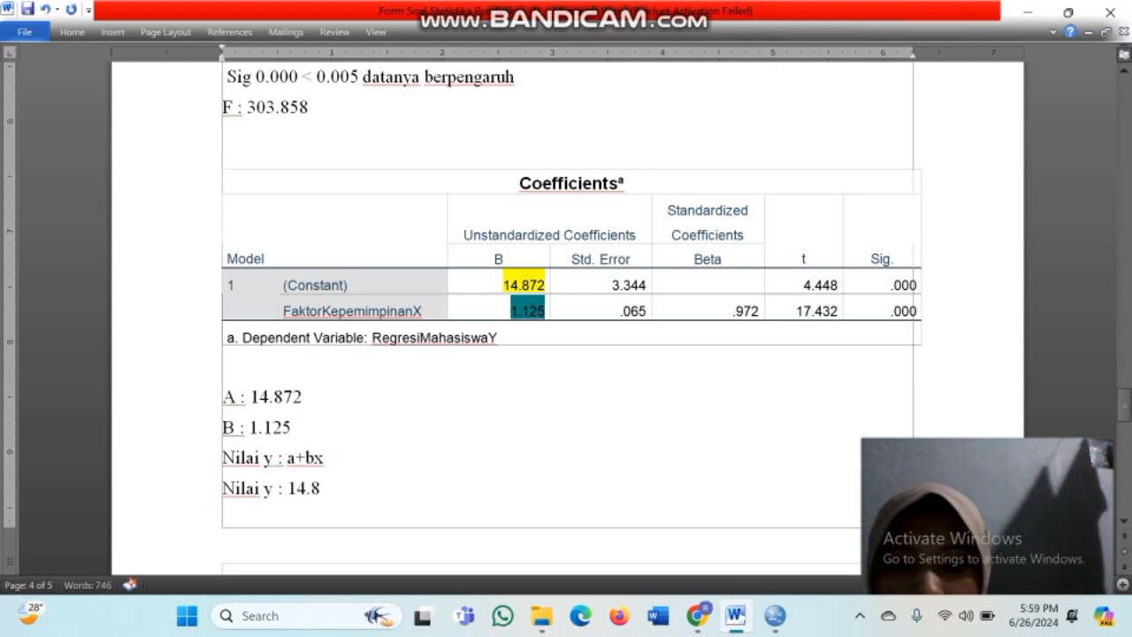
{"action": "type", "text": "72"}
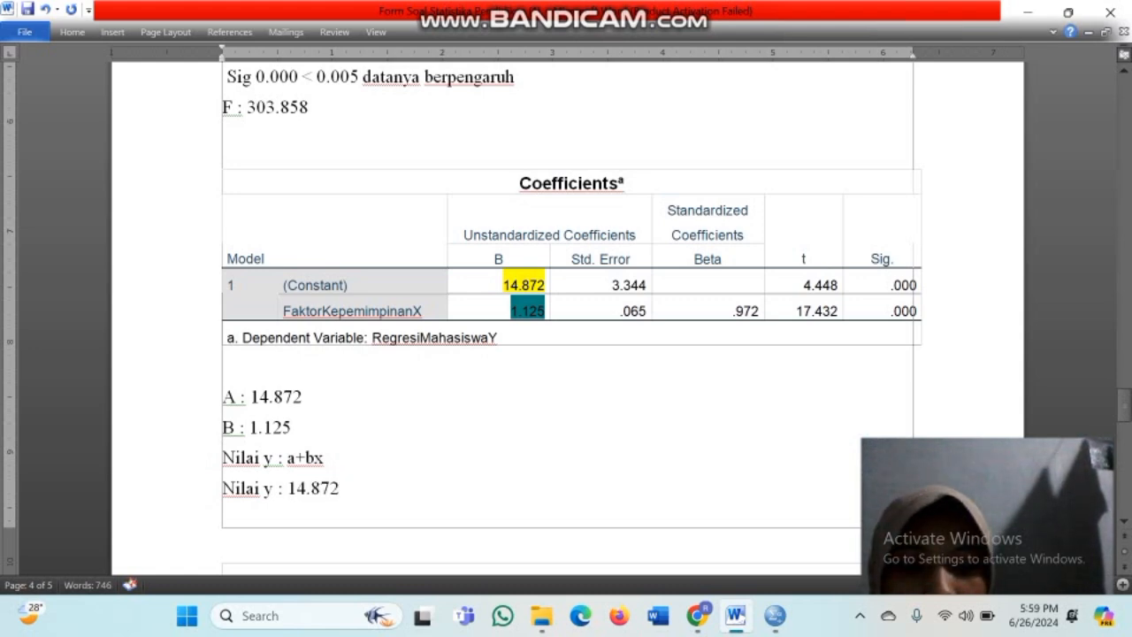
{"action": "type", "text": "+ 1.12"}
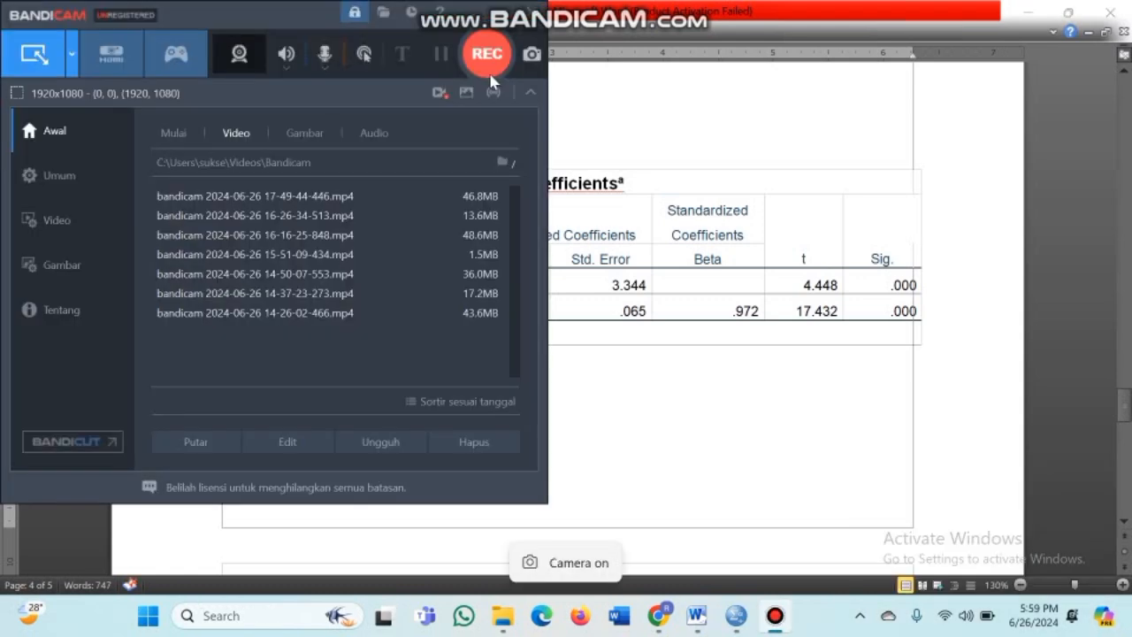
{"action": "left_click", "coordinate": [489, 68]}
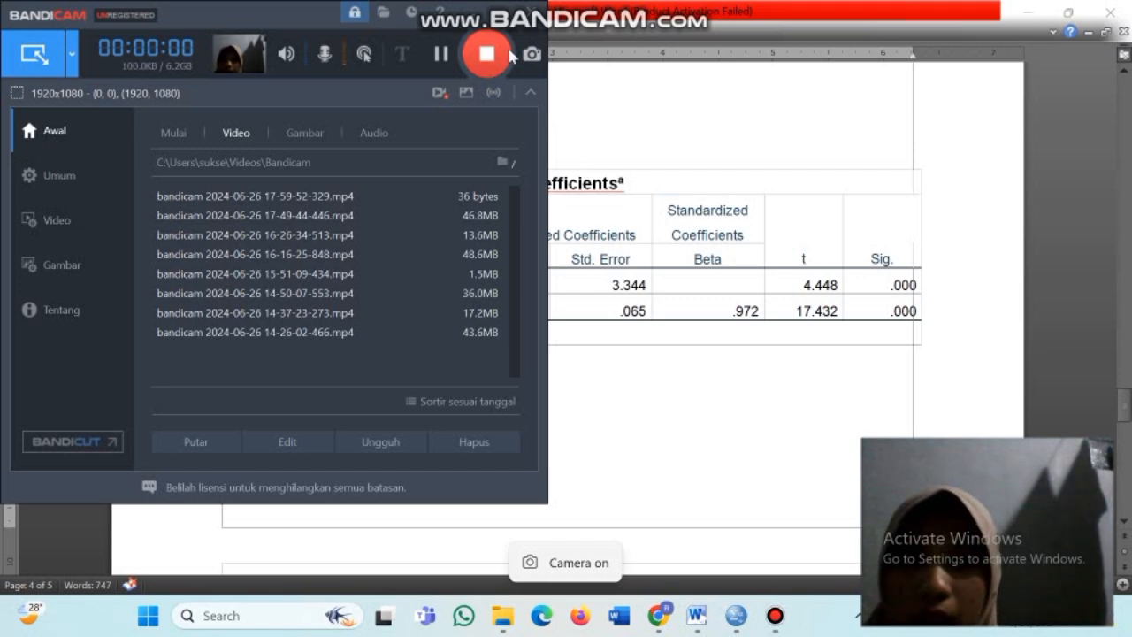
{"action": "left_click", "coordinate": [483, 14]}
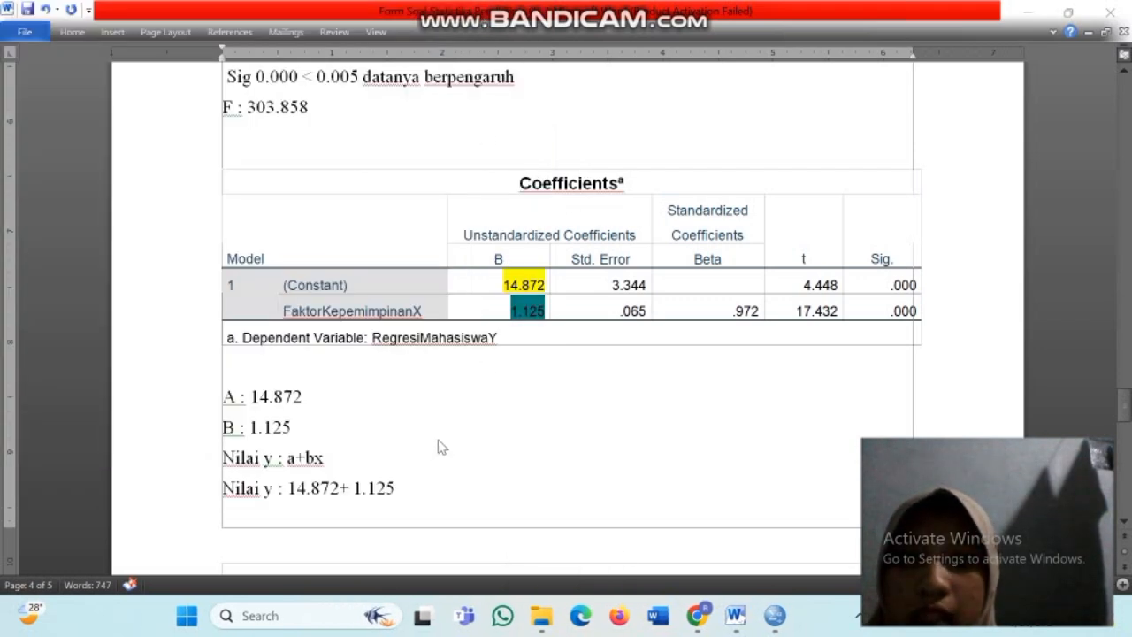
Clear the expression after the second "Nilai y :" and re-enter it as "14.872+ 1.125".
{"action": "left_click", "coordinate": [411, 485]}
{"action": "key", "text": "BackSpace"}
{"action": "key", "text": "BackSpace"}
{"action": "key", "text": "BackSpace"}
{"action": "key", "text": "BackSpace"}
{"action": "key", "text": "BackSpace"}
{"action": "key", "text": "BackSpace"}
{"action": "key", "text": "BackSpace"}
{"action": "key", "text": "BackSpace"}
{"action": "key", "text": "BackSpace"}
{"action": "key", "text": "BackSpace"}
{"action": "key", "text": "BackSpace"}
{"action": "key", "text": "BackSpace"}
{"action": "key", "text": "BackSpace"}
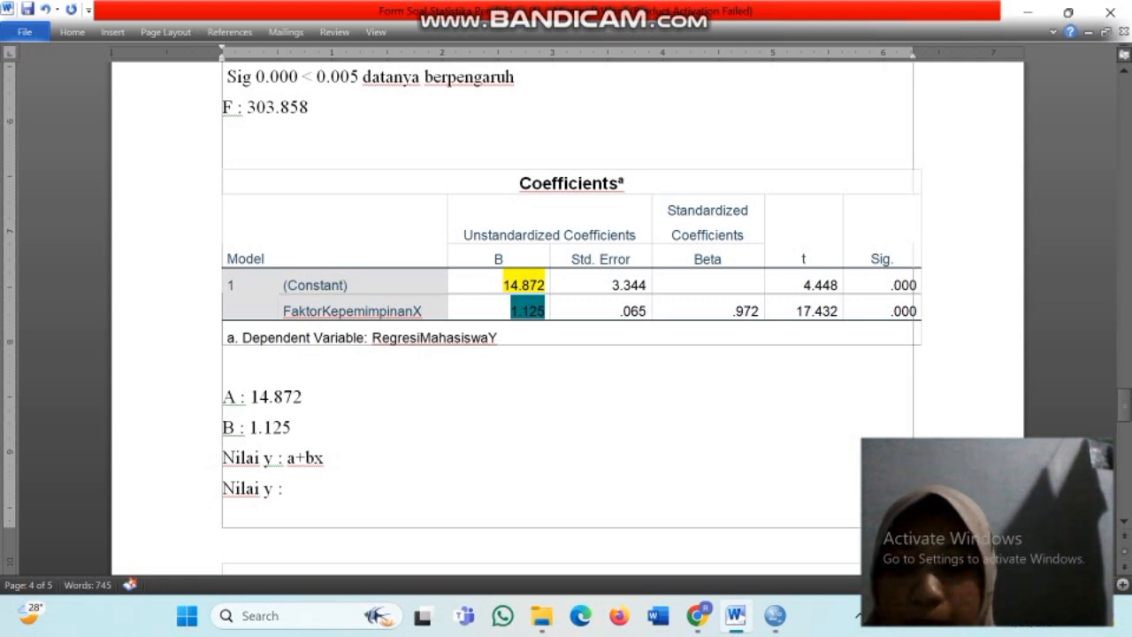
{"action": "type", "text": "14"}
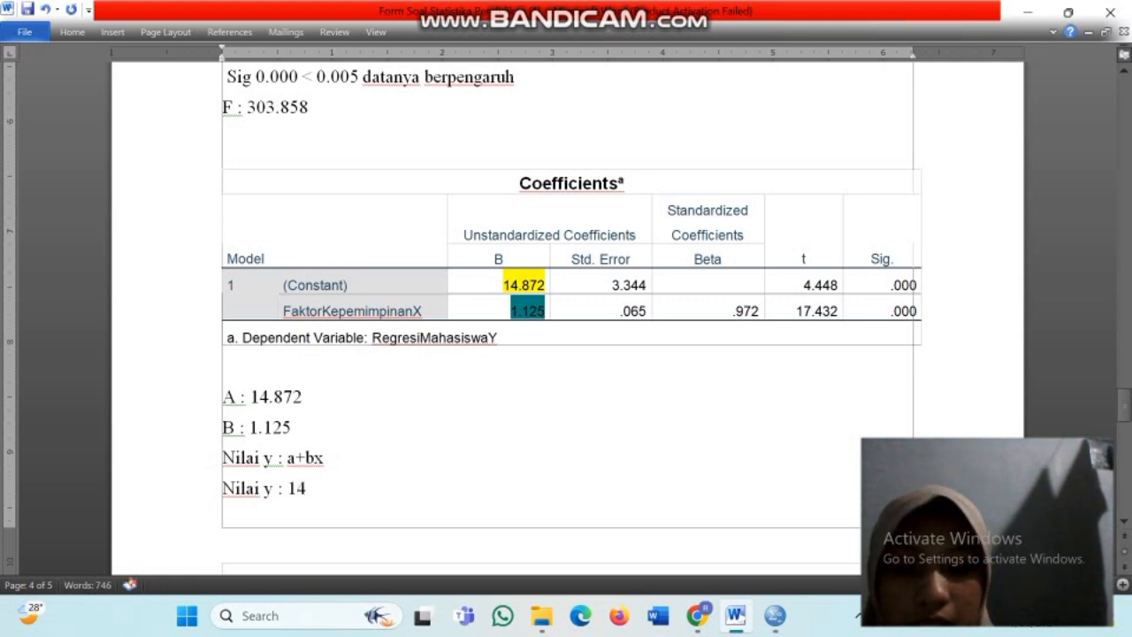
{"action": "type", "text": ".8"}
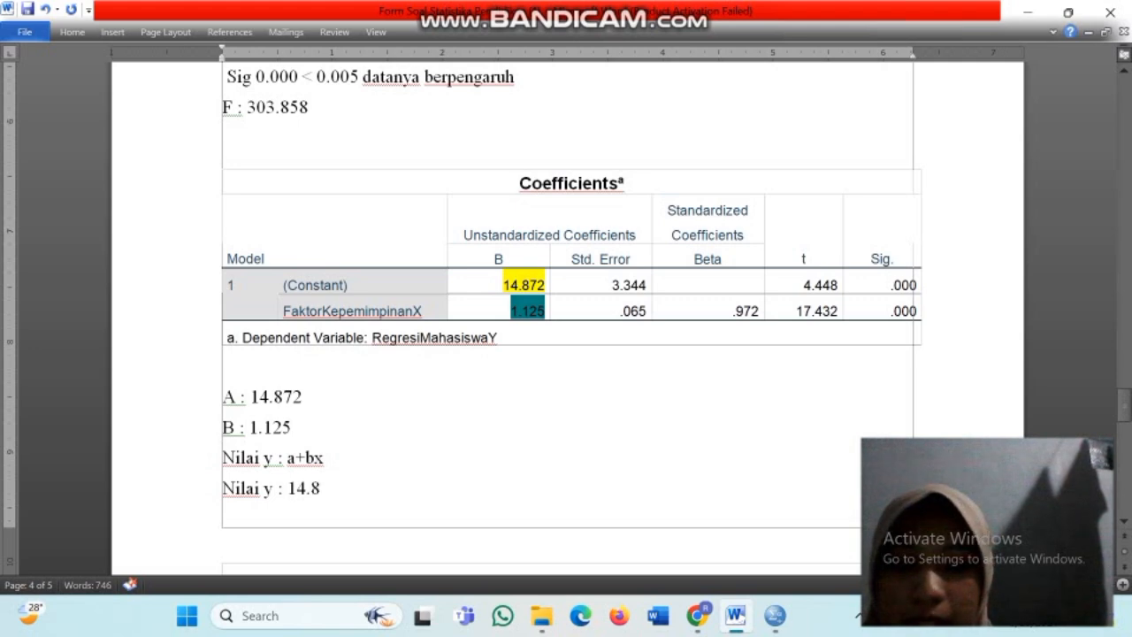
{"action": "type", "text": "72"}
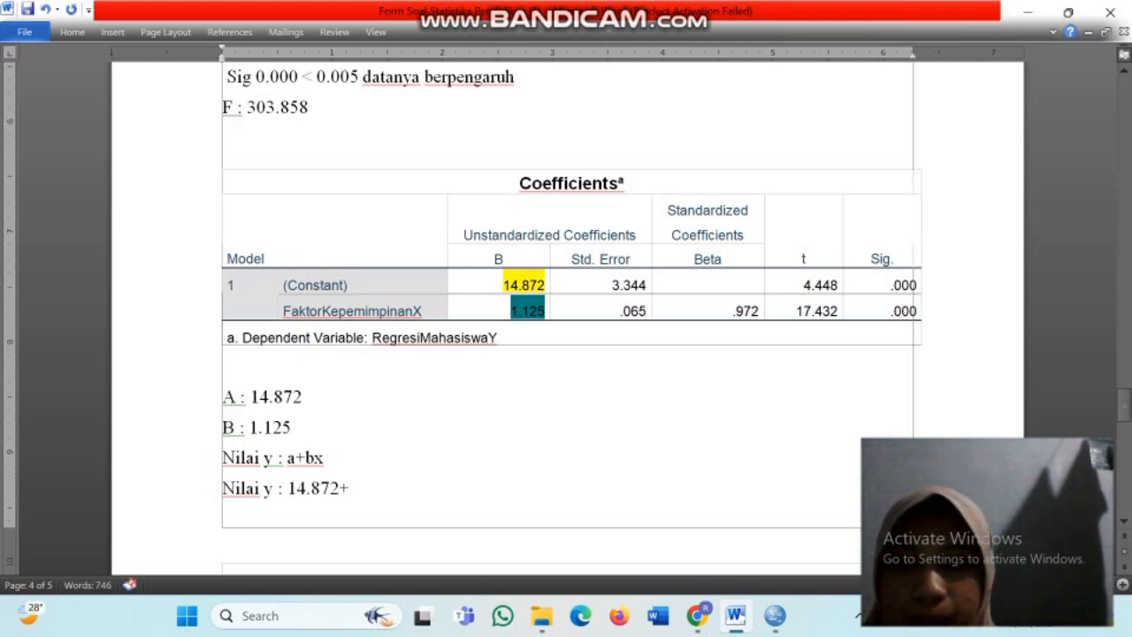
{"action": "type", "text": "+ 1.12"}
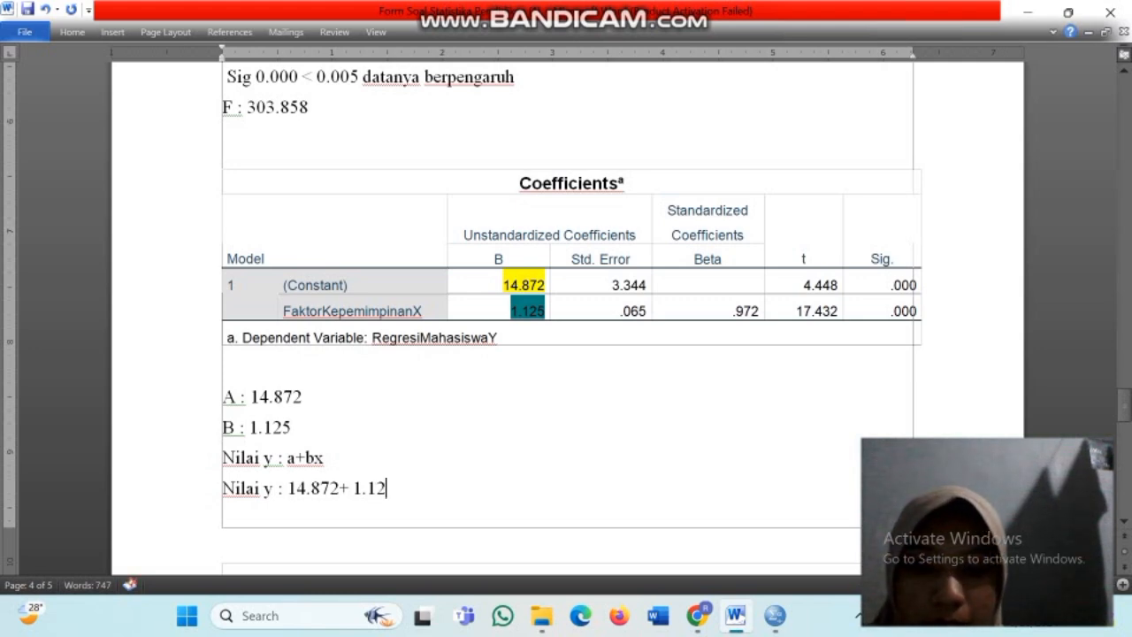
{"action": "type", "text": "5"}
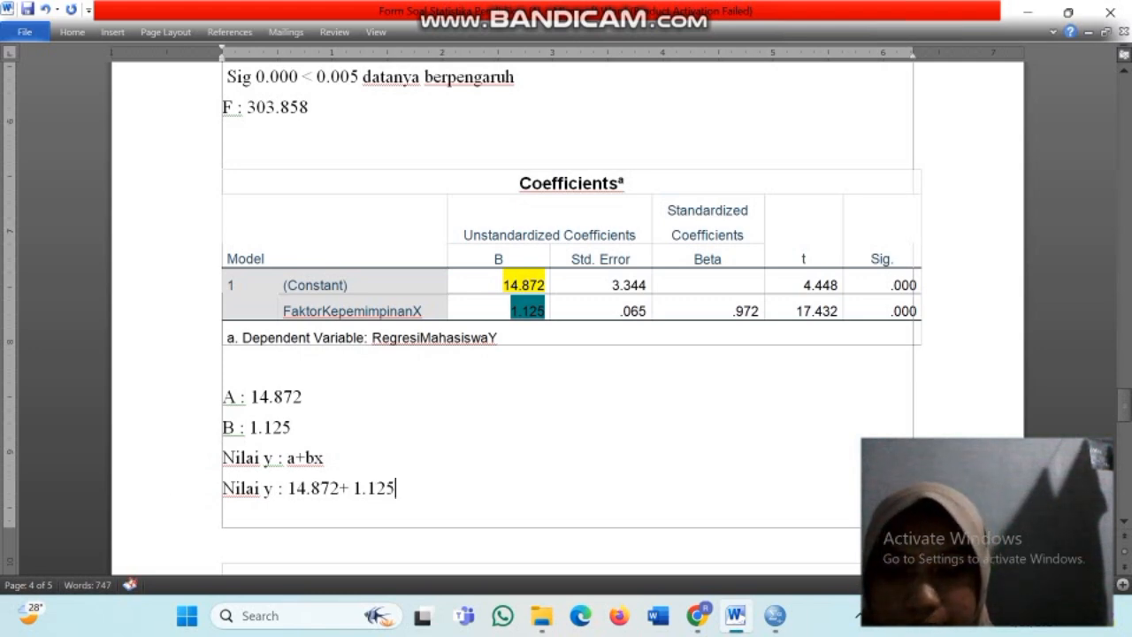
Append x to the second "Nilai y" line so it reads "Nilai y : 14.872+ 1.125x".
{"action": "type", "text": "x"}
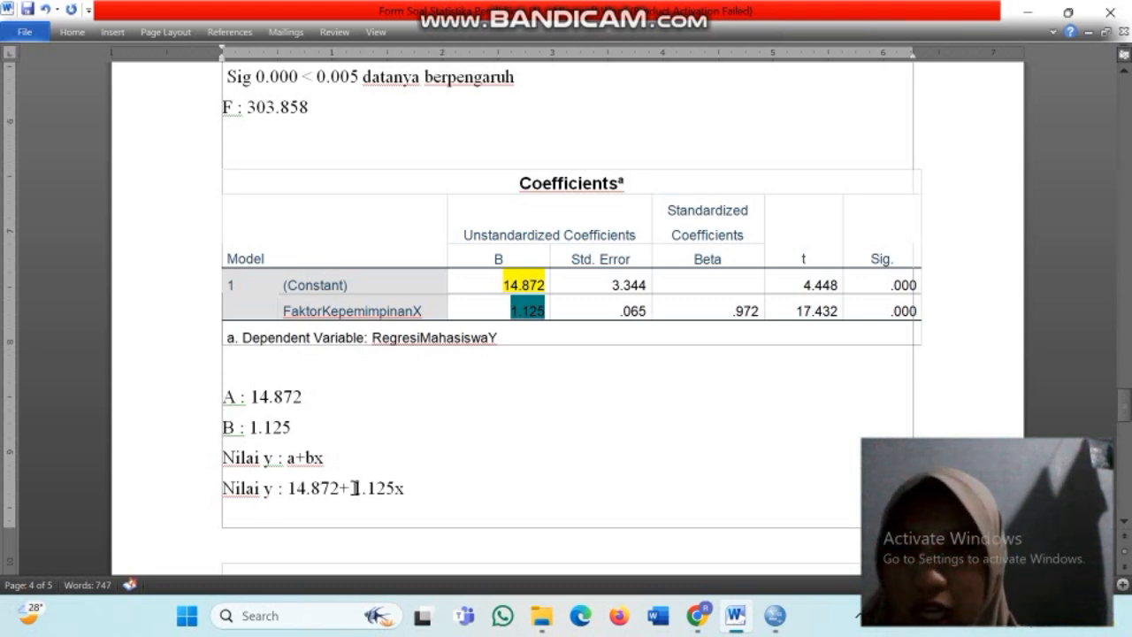
Write the conclusion line "Jadi jika hasilnya naik makan makin banyak" in the answer cell at the start of page 5.
{"action": "scroll", "coordinate": [353, 493], "scroll_direction": "down", "scroll_amount": 1}
{"action": "scroll", "coordinate": [380, 434], "scroll_direction": "down", "scroll_amount": 3}
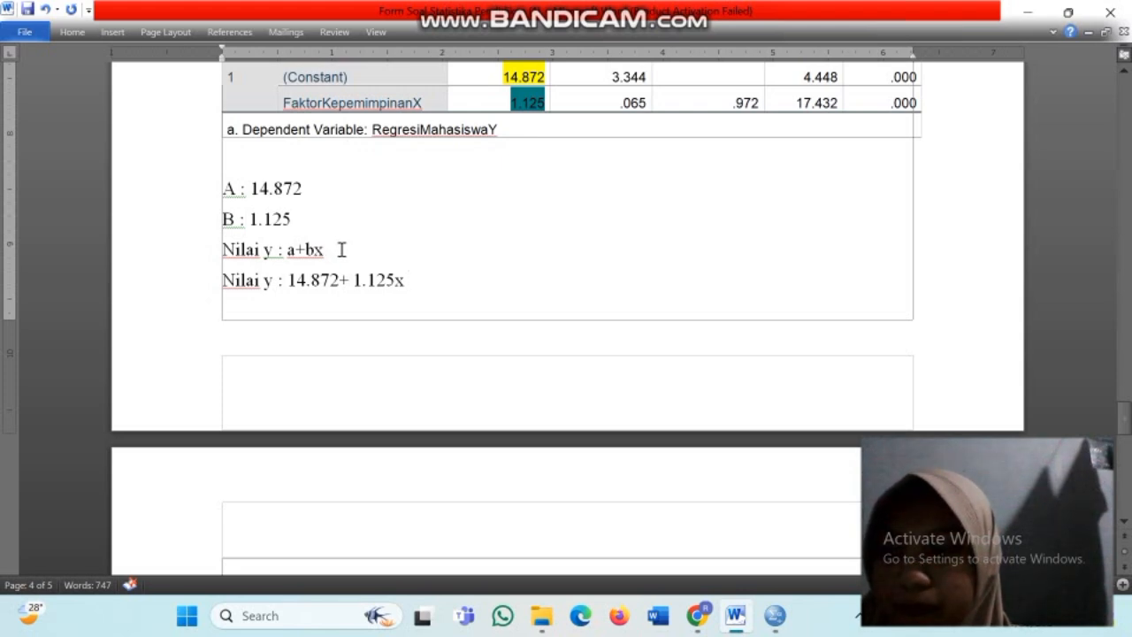
{"action": "scroll", "coordinate": [389, 327], "scroll_direction": "down", "scroll_amount": 2}
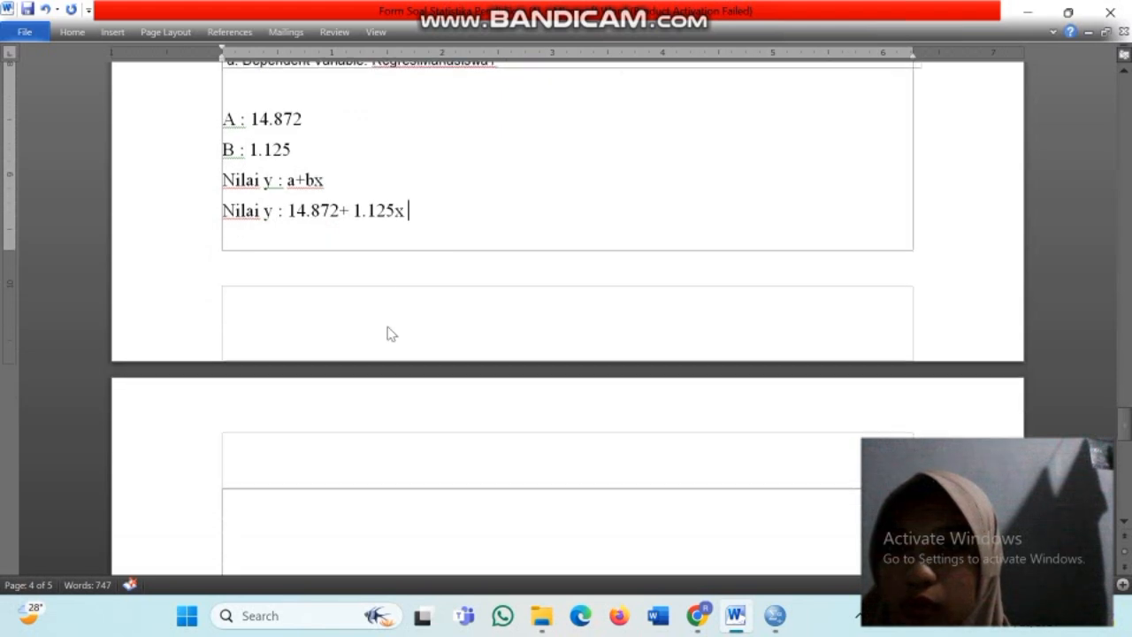
{"action": "scroll", "coordinate": [359, 341], "scroll_direction": "down", "scroll_amount": 2}
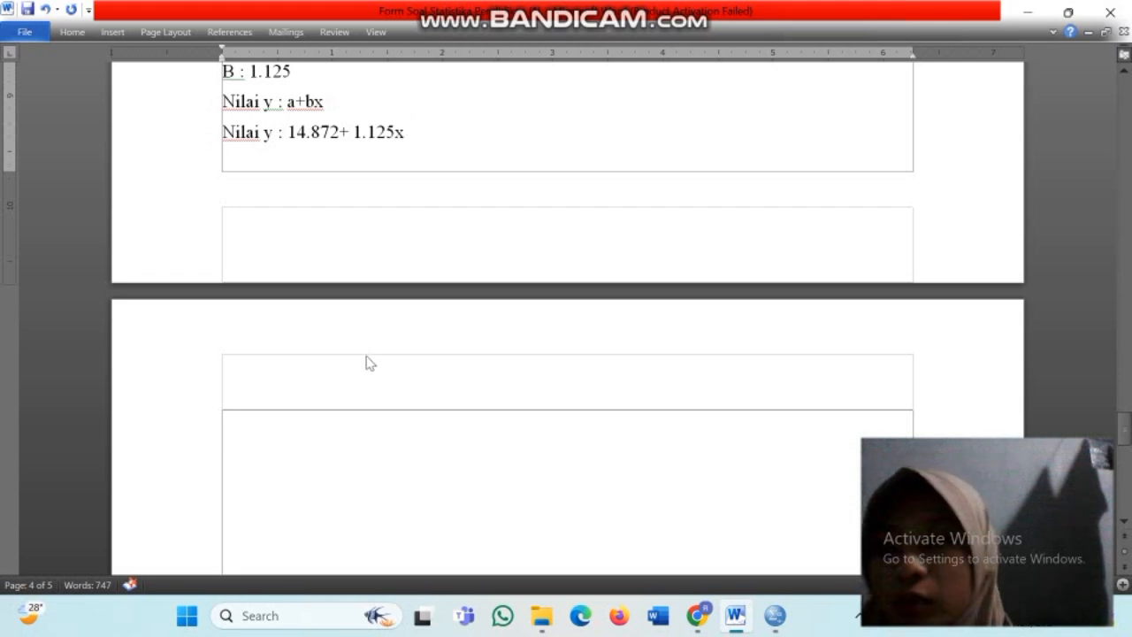
{"action": "left_click", "coordinate": [312, 421]}
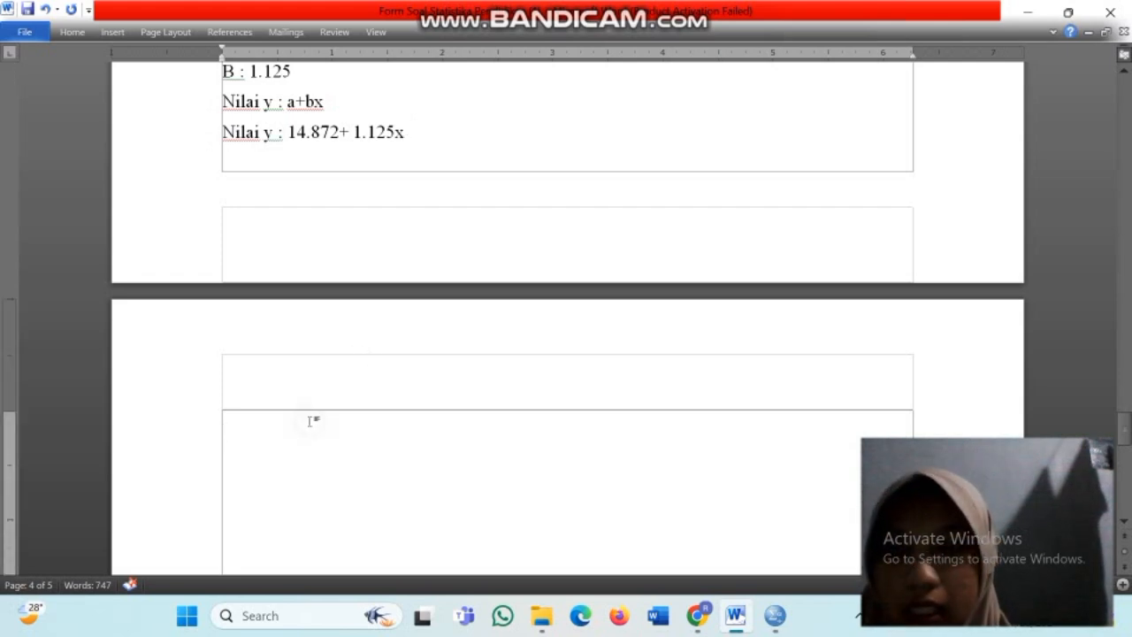
{"action": "type", "text": "jadi ki"}
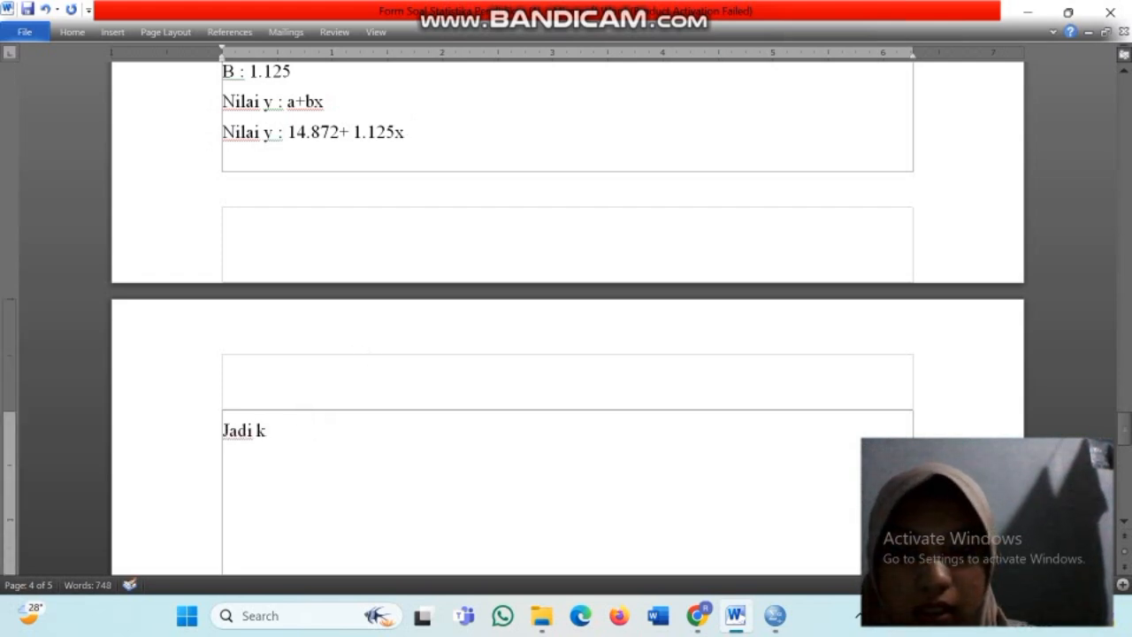
{"action": "key", "text": "BackSpace"}
{"action": "key", "text": "BackSpace"}
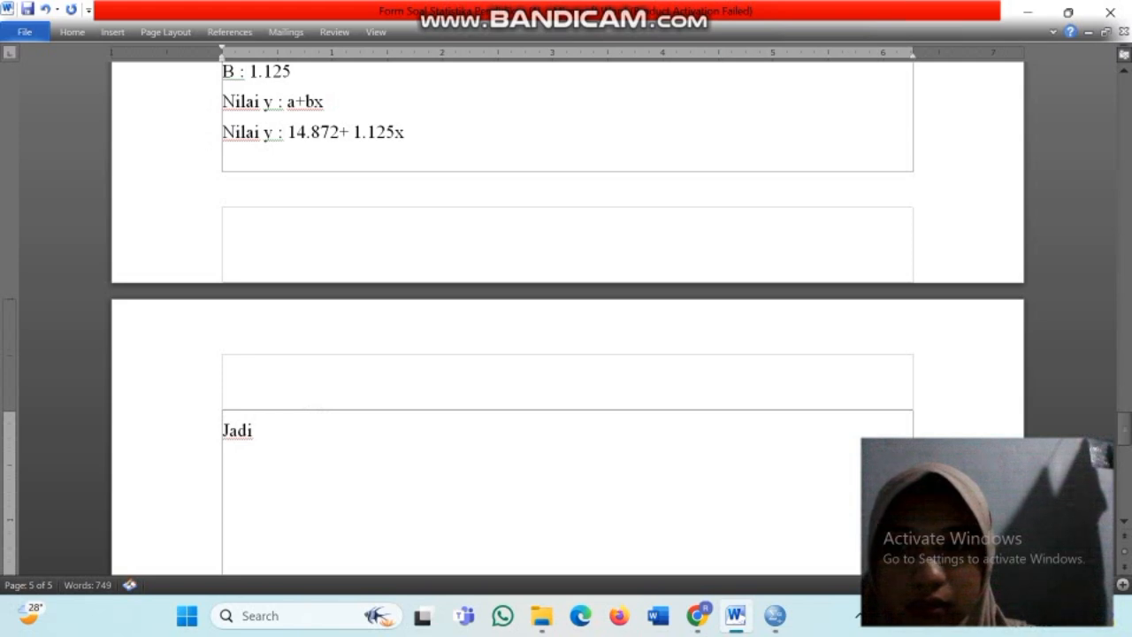
{"action": "type", "text": "has"}
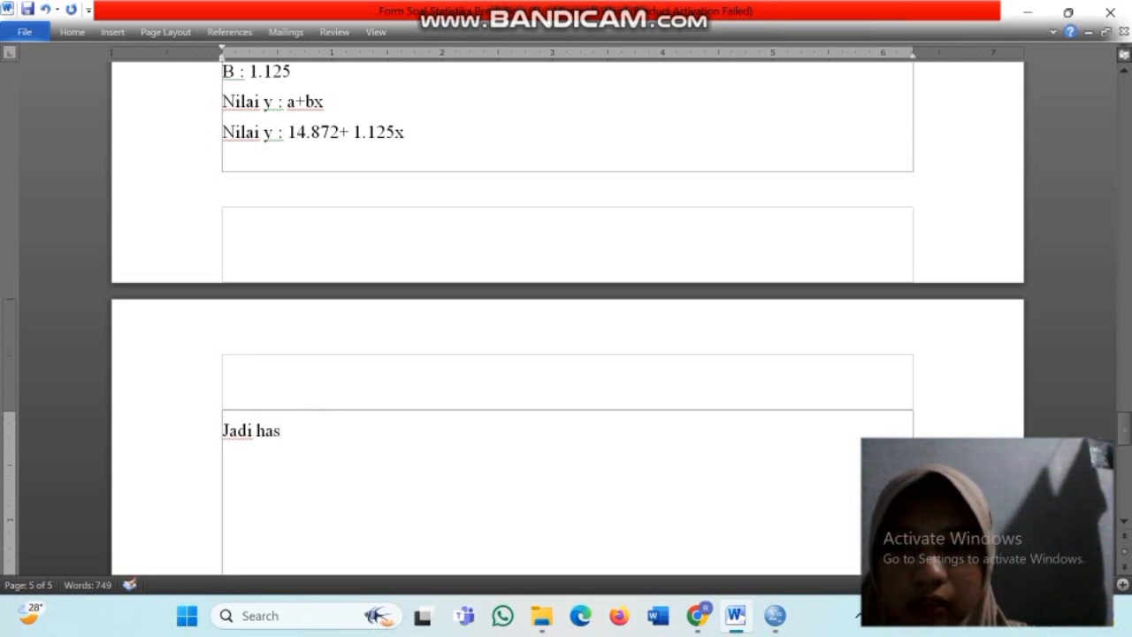
{"action": "key", "text": "BackSpace"}
{"action": "key", "text": "BackSpace"}
{"action": "key", "text": "BackSpace"}
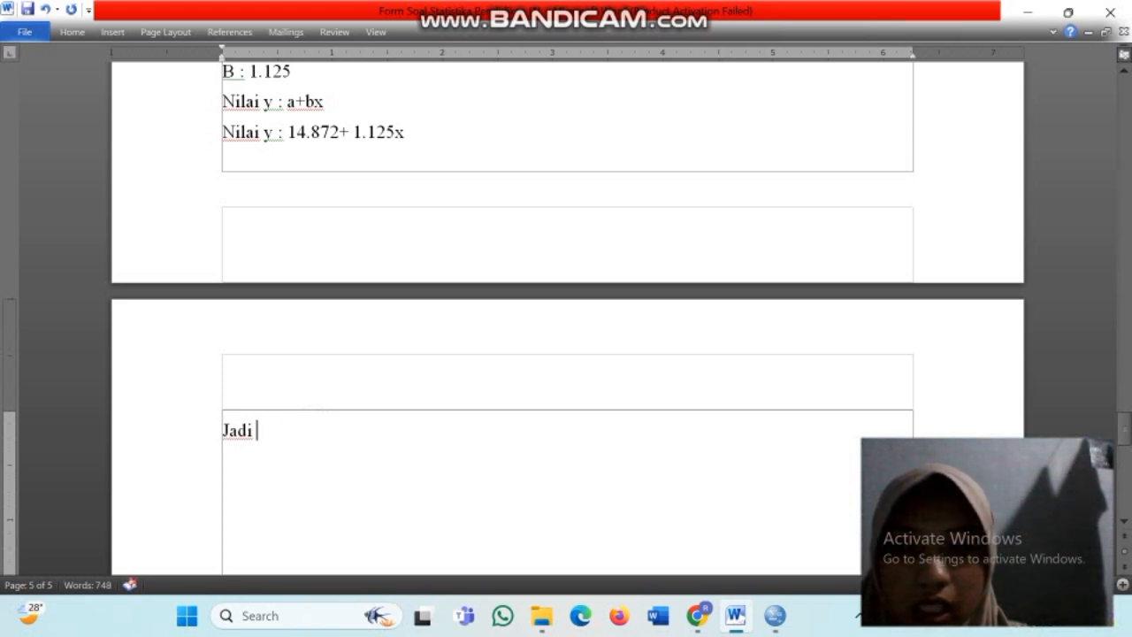
{"action": "type", "text": "jika s"}
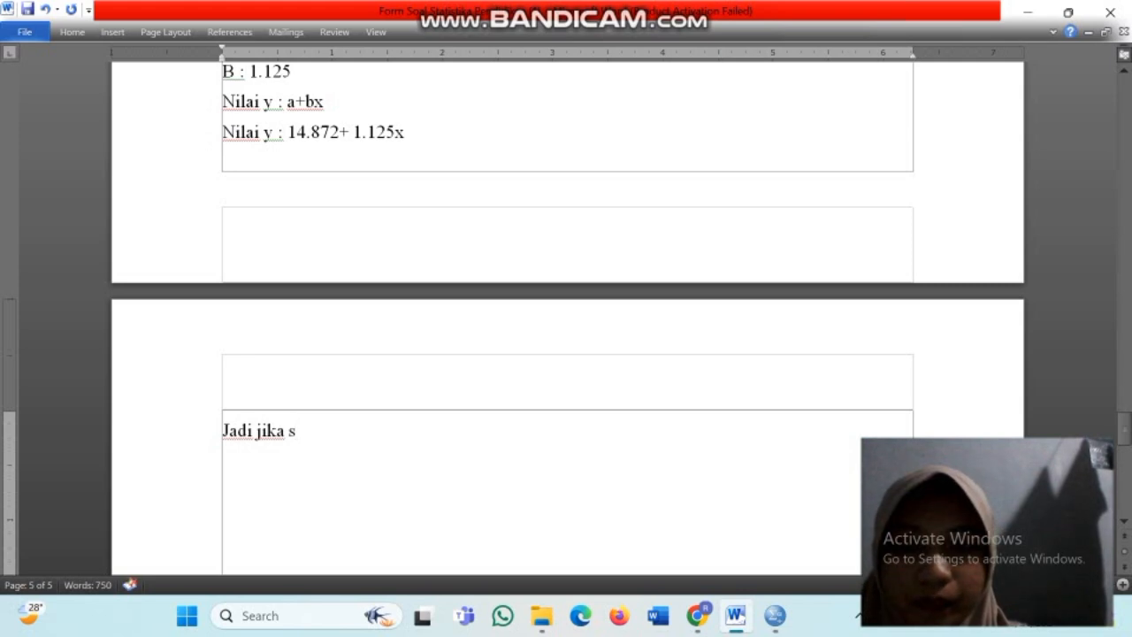
{"action": "key", "text": "BackSpace"}
{"action": "type", "text": "hasilny"}
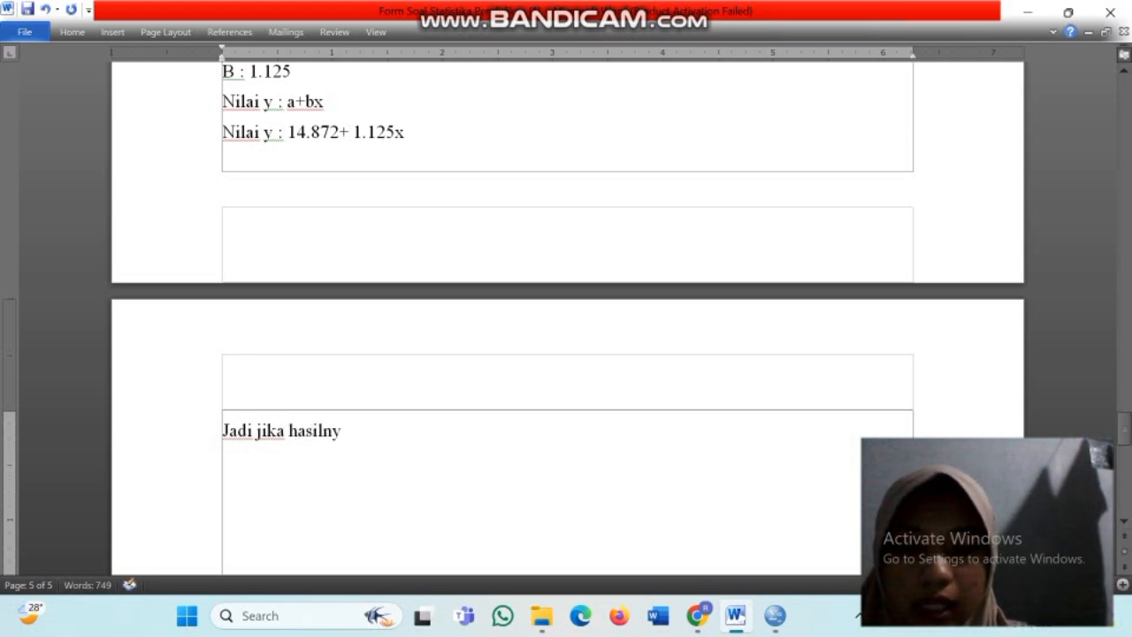
{"action": "type", "text": "a naik "}
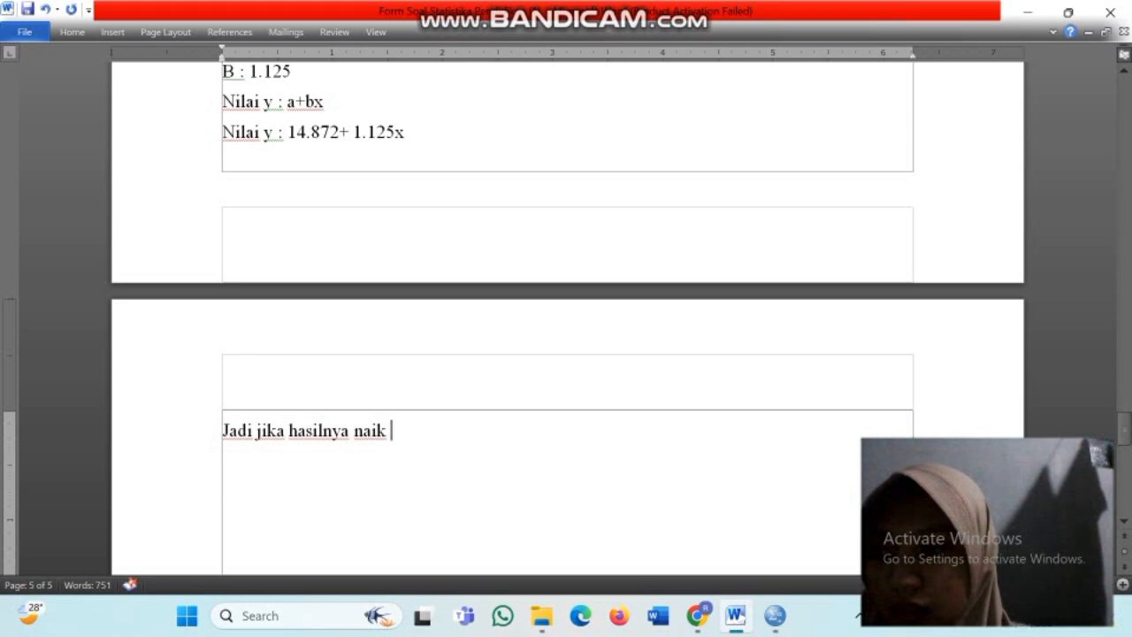
{"action": "type", "text": "makan m"}
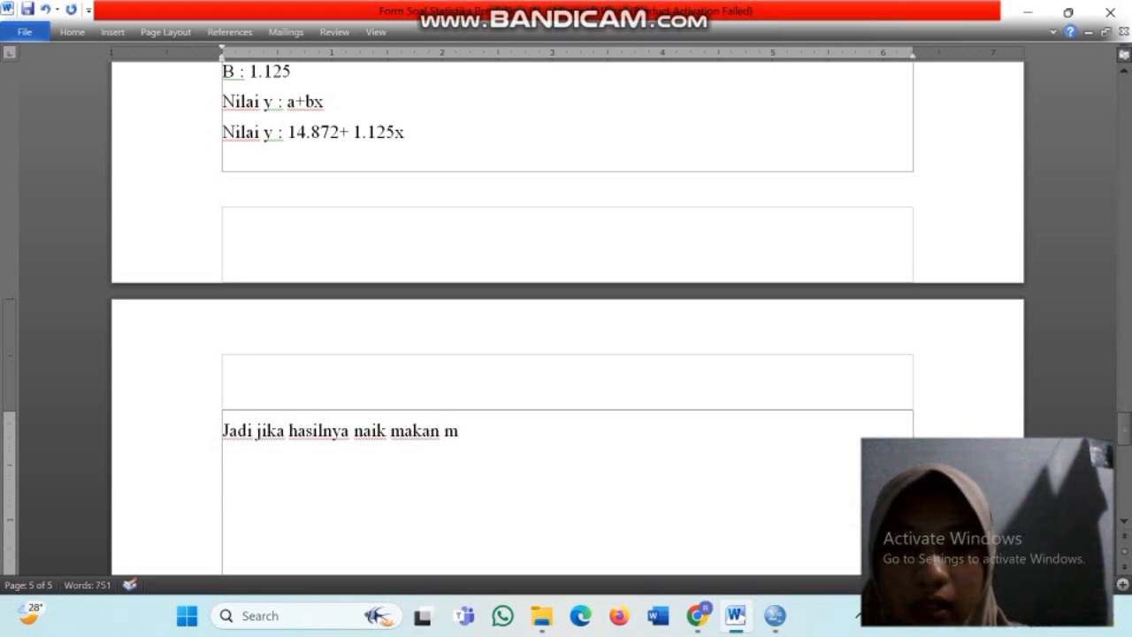
{"action": "type", "text": "akin banyak"}
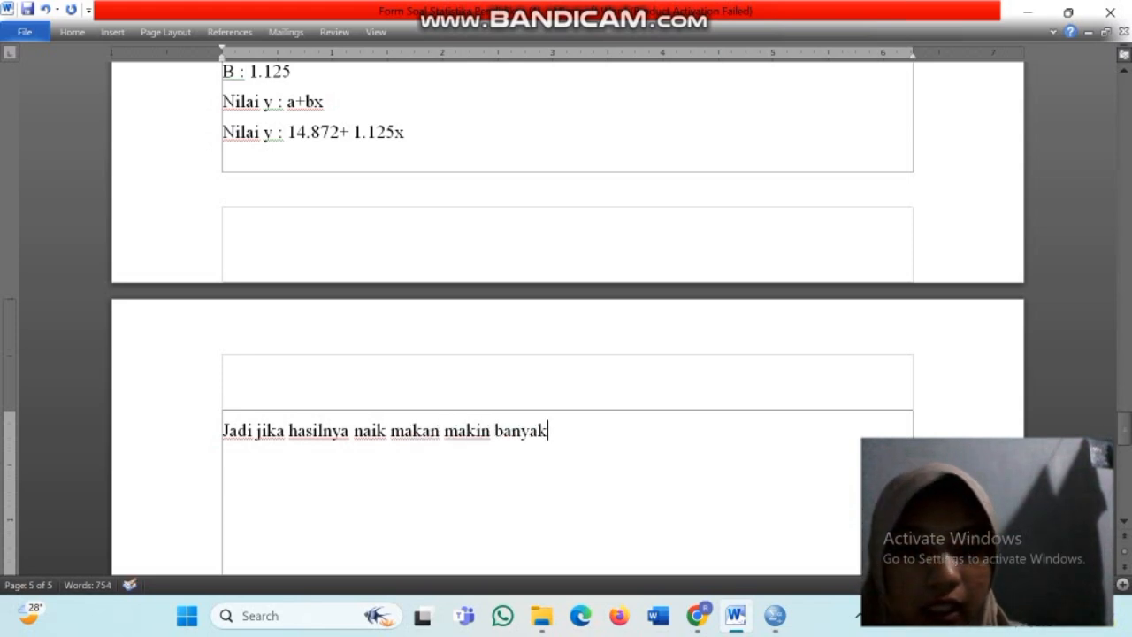
{"action": "key", "text": "Return"}
{"action": "type", "text": "t"}
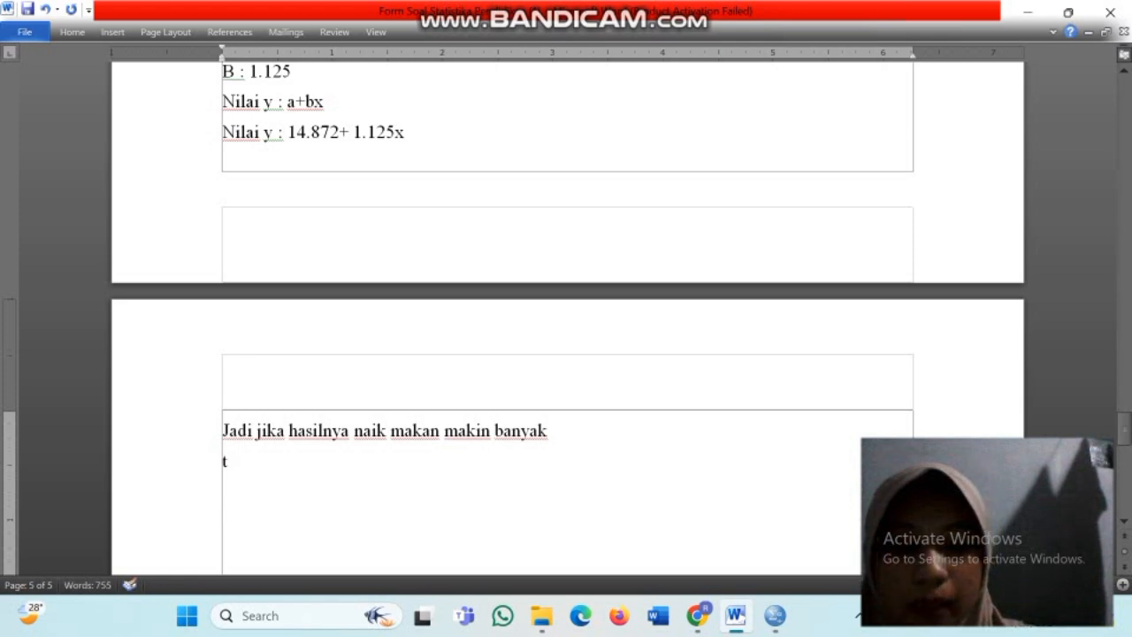
{"action": "type", "text": "p "}
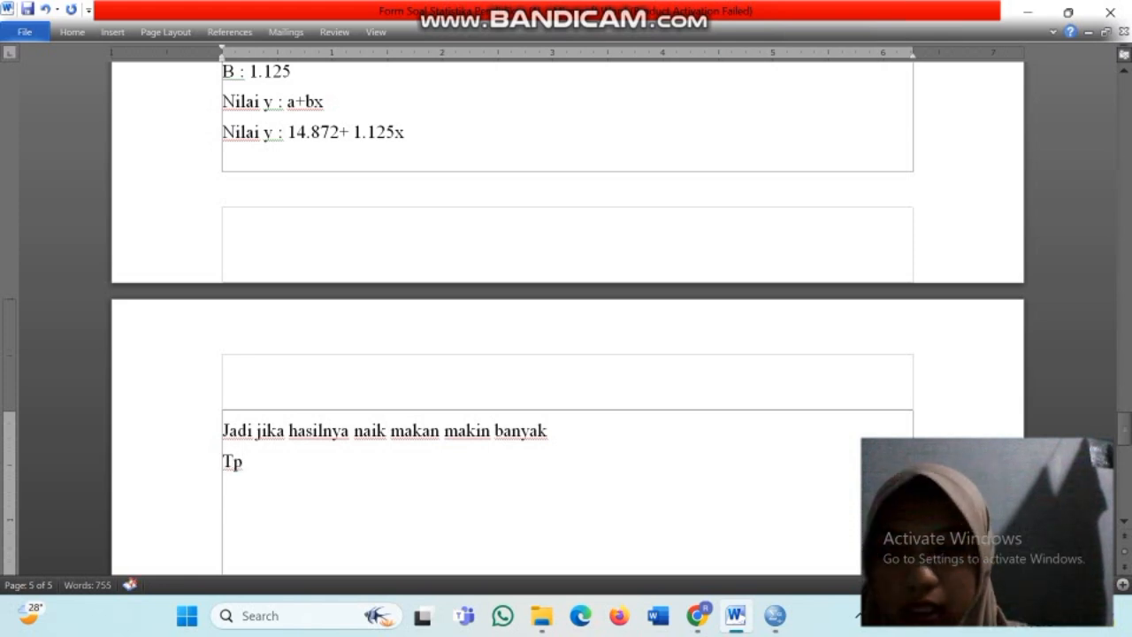
{"action": "type", "text": "ji"}
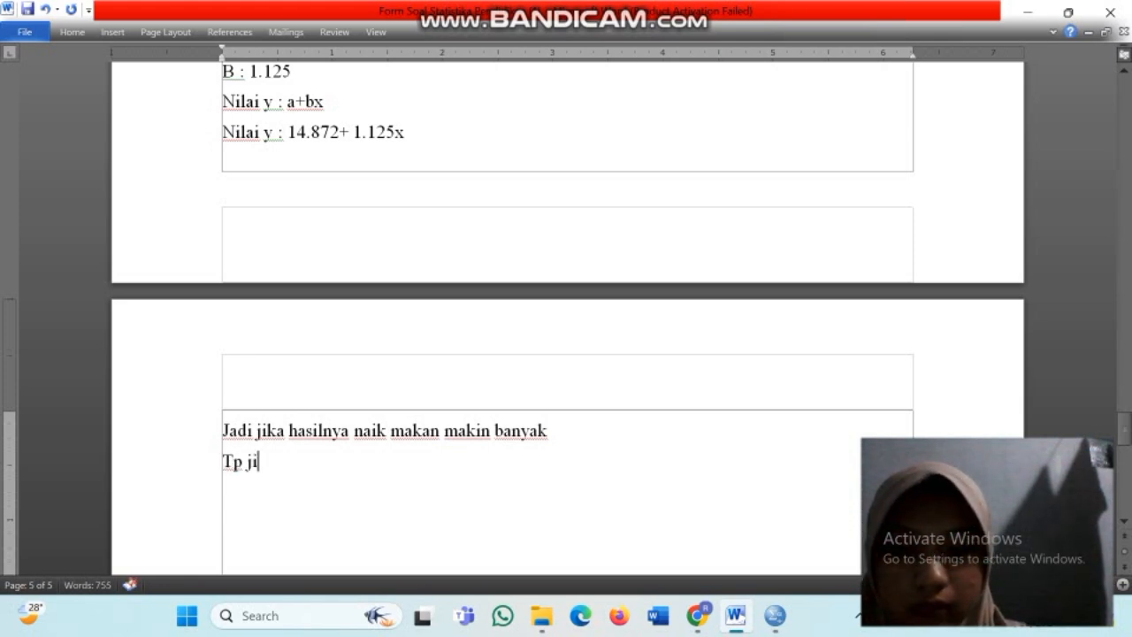
{"action": "type", "text": "ka n"}
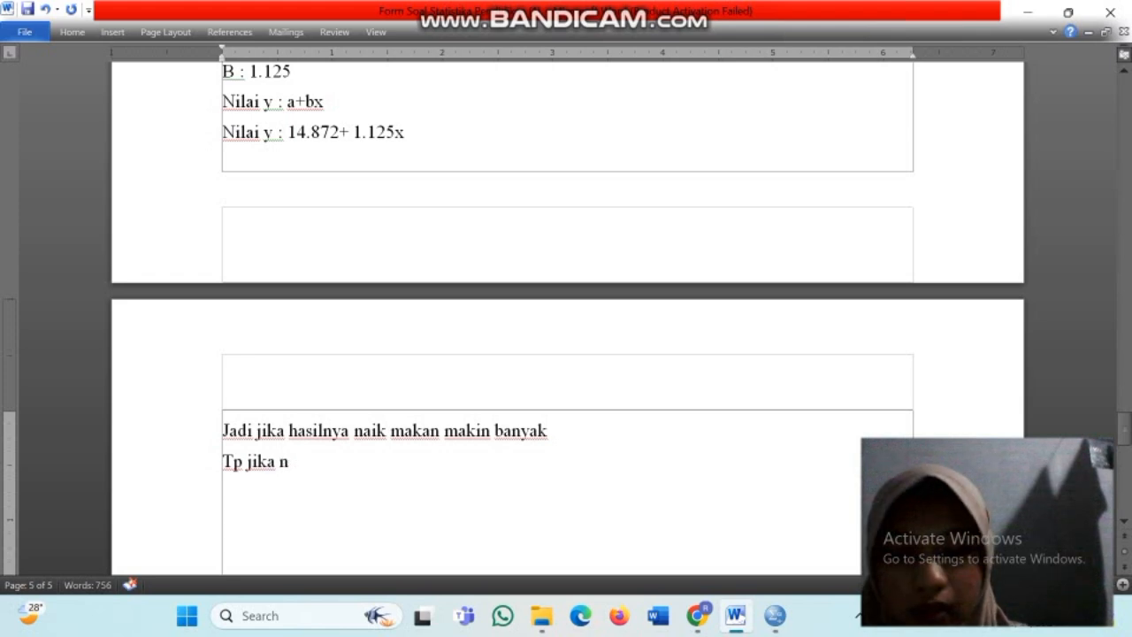
{"action": "type", "text": "aik hasiln"}
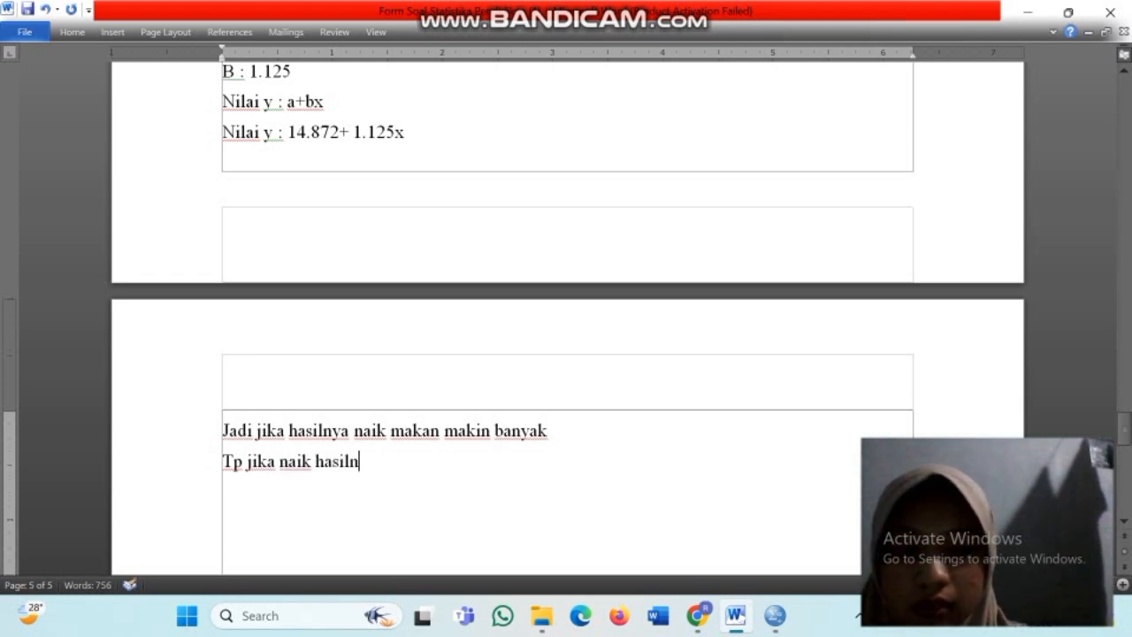
{"action": "type", "text": "ya m"}
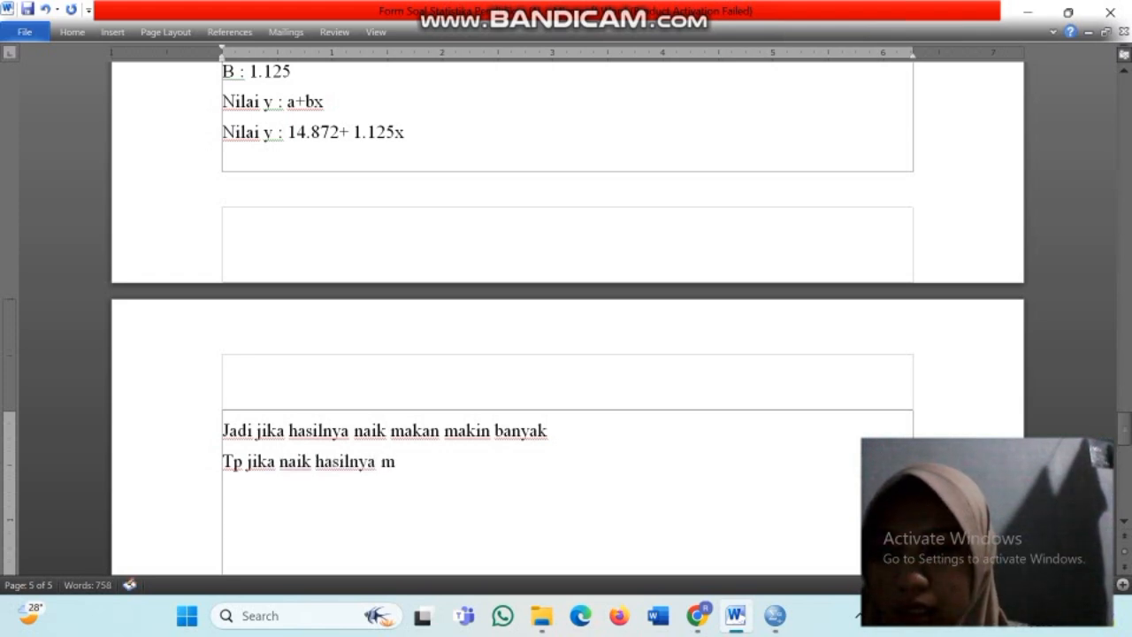
{"action": "type", "text": "aka"}
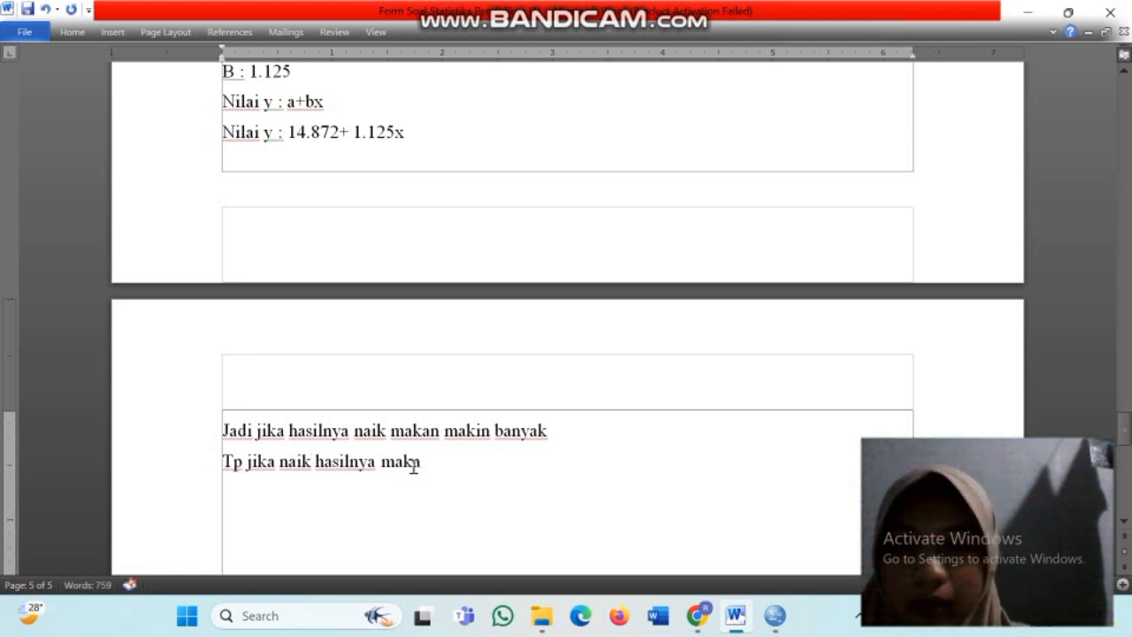
{"action": "key", "text": "BackSpace"}
{"action": "key", "text": "BackSpace"}
{"action": "key", "text": "BackSpace"}
{"action": "key", "text": "BackSpace"}
{"action": "key", "text": "BackSpace"}
{"action": "key", "text": "BackSpace"}
{"action": "key", "text": "BackSpace"}
{"action": "key", "text": "BackSpace"}
{"action": "key", "text": "BackSpace"}
{"action": "key", "text": "BackSpace"}
{"action": "key", "text": "BackSpace"}
{"action": "key", "text": "BackSpace"}
{"action": "key", "text": "BackSpace"}
{"action": "key", "text": "BackSpace"}
{"action": "key", "text": "BackSpace"}
{"action": "key", "text": "BackSpace"}
{"action": "key", "text": "BackSpace"}
{"action": "key", "text": "BackSpace"}
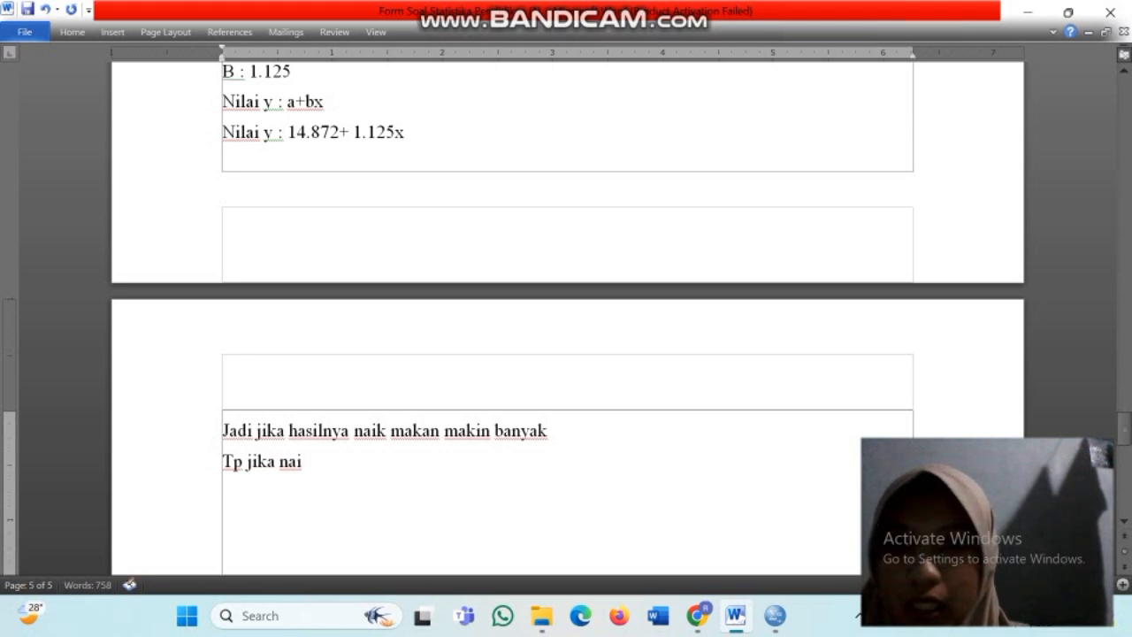
{"action": "key", "text": "BackSpace"}
{"action": "key", "text": "BackSpace"}
{"action": "key", "text": "BackSpace"}
{"action": "key", "text": "BackSpace"}
{"action": "key", "text": "BackSpace"}
{"action": "key", "text": "BackSpace"}
{"action": "key", "text": "BackSpace"}
{"action": "key", "text": "BackSpace"}
{"action": "key", "text": "BackSpace"}
{"action": "key", "text": "BackSpace"}
{"action": "key", "text": "BackSpace"}
{"action": "key", "text": "BackSpace"}
{"action": "key", "text": "BackSpace"}
{"action": "key", "text": "BackSpace"}
{"action": "key", "text": "BackSpace"}
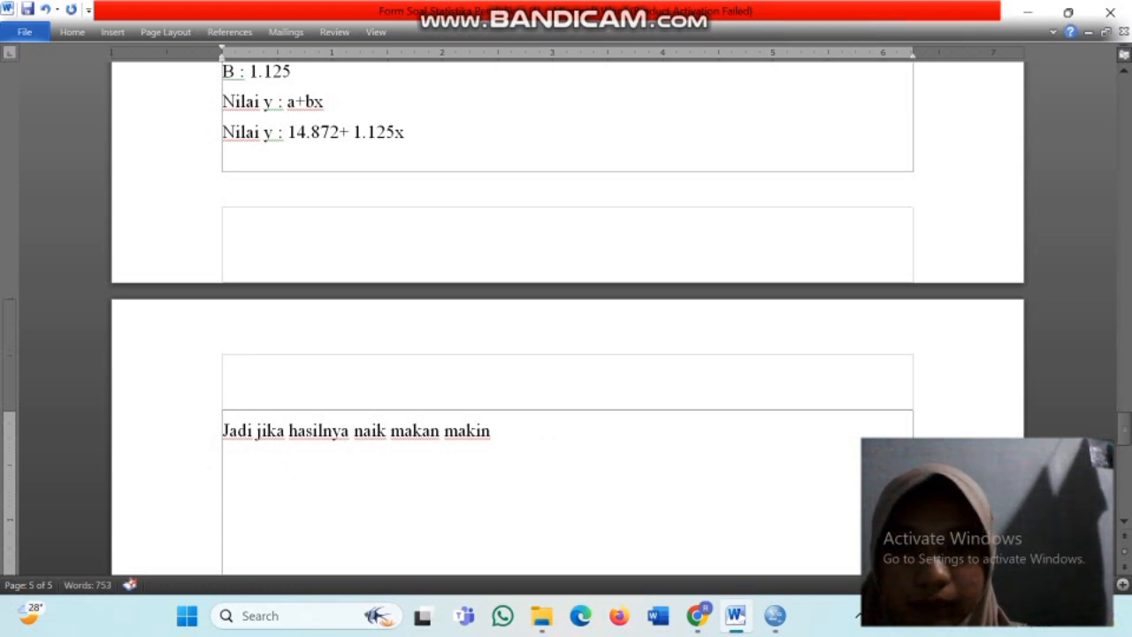
{"action": "type", "text": "banyak"}
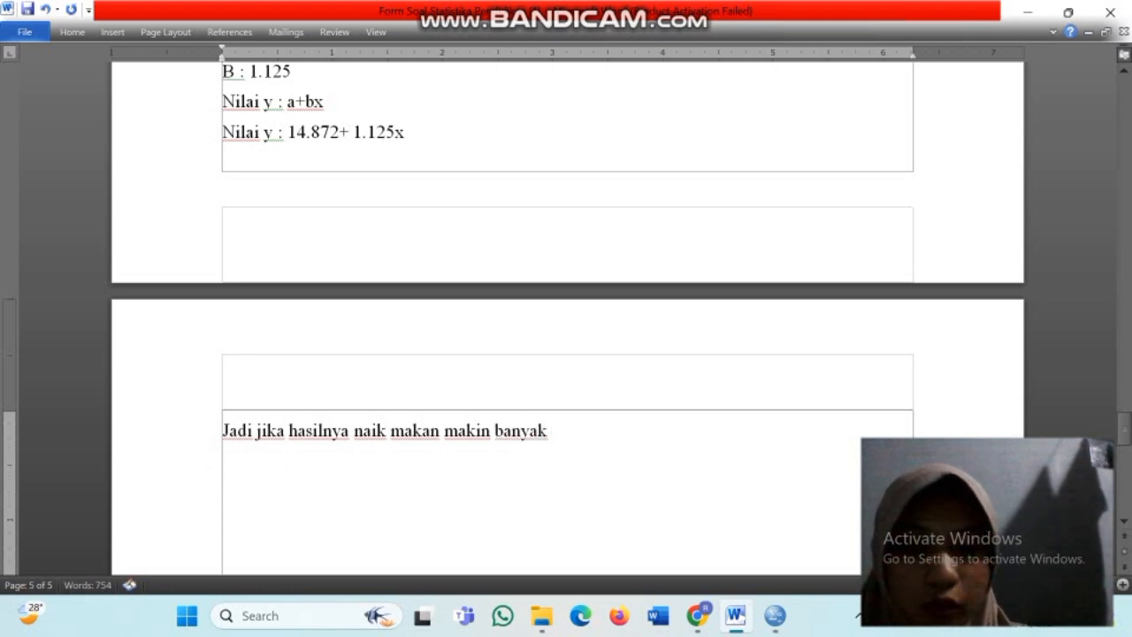
Add a line below the conclusion reading "Apabila naik hasilnya makin banyak, maka data tersebut menuju kea rah yang positif".
{"action": "key", "text": "Caps_Lock"}
{"action": "type", "text": "A"}
{"action": "key", "text": "Caps_Lock"}
{"action": "type", "text": "p"}
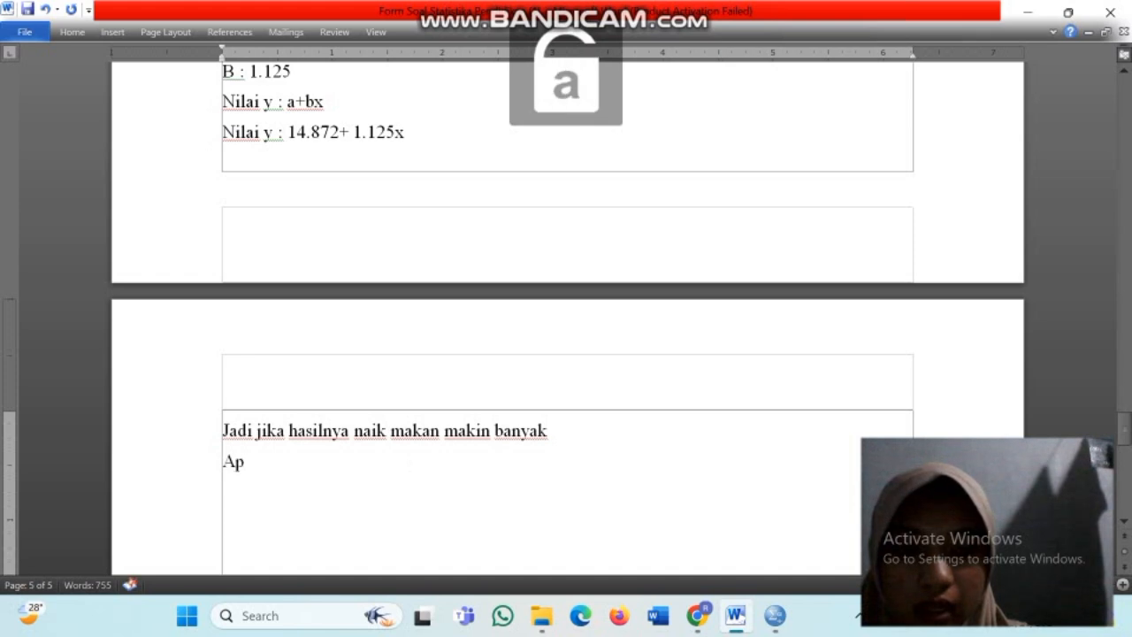
{"action": "type", "text": "abika"}
{"action": "key", "text": "BackSpace"}
{"action": "key", "text": "BackSpace"}
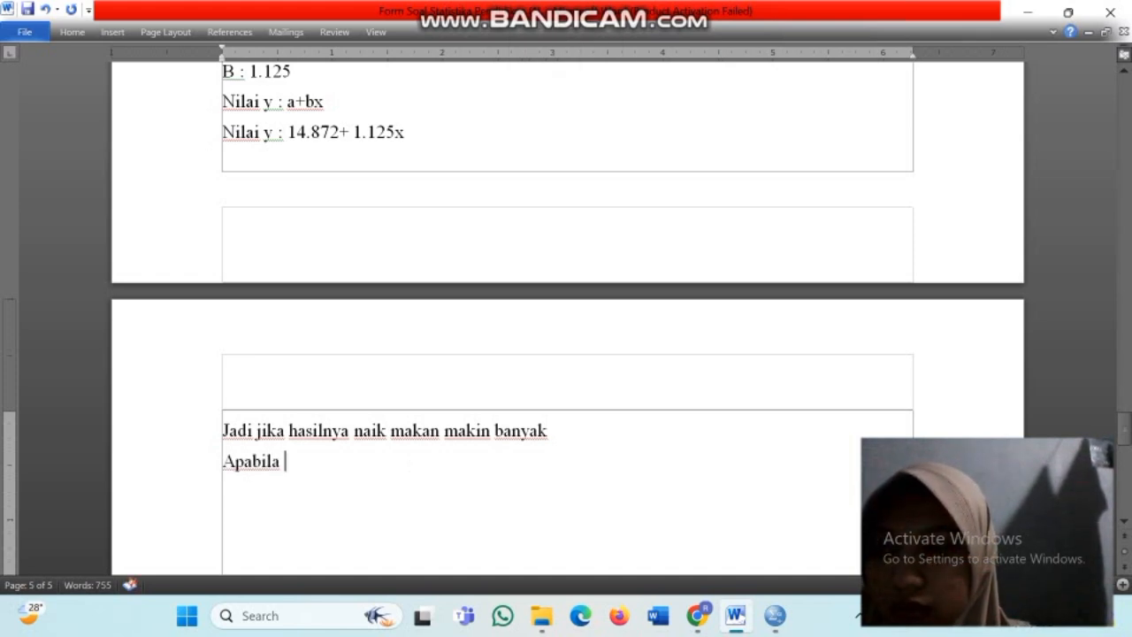
{"action": "type", "text": "naik hasilnya"}
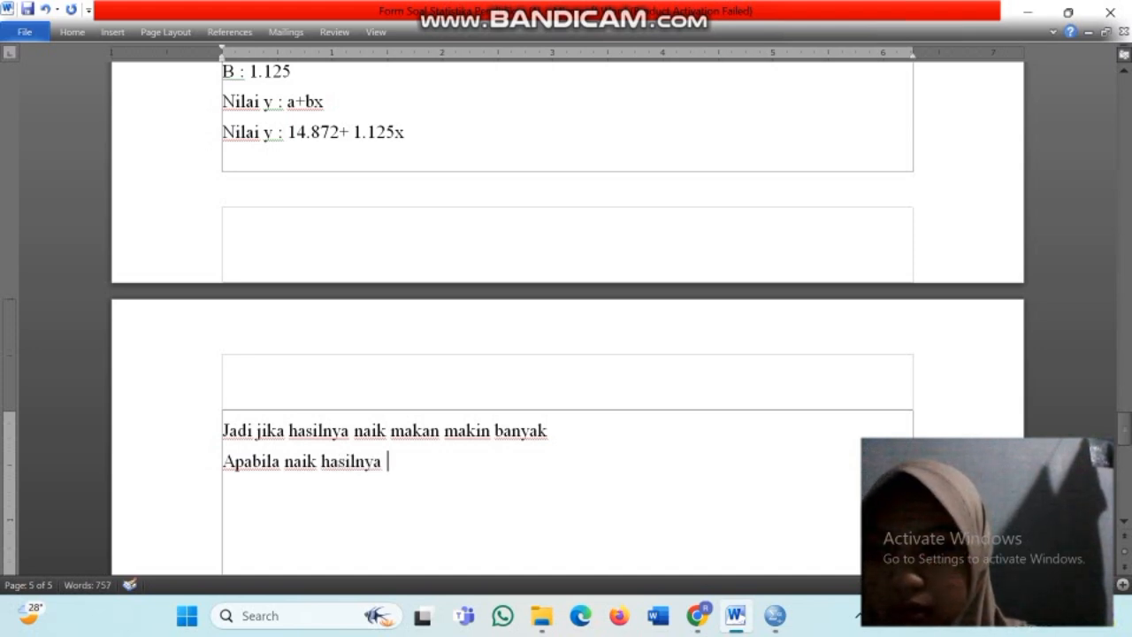
{"action": "type", "text": " makin "}
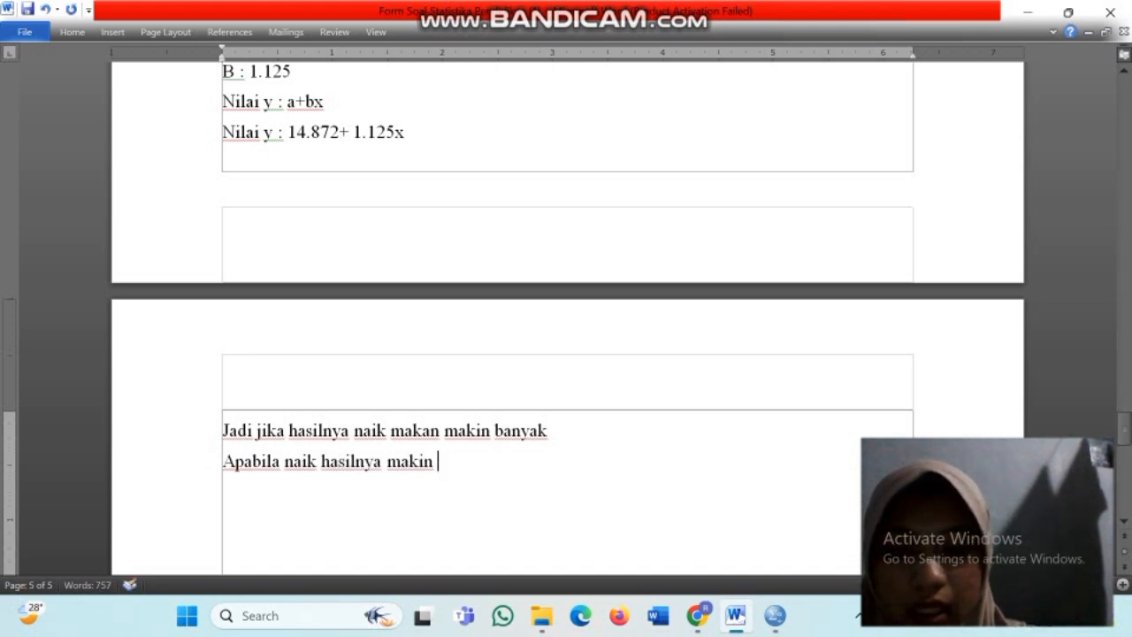
{"action": "type", "text": "banyak. m"}
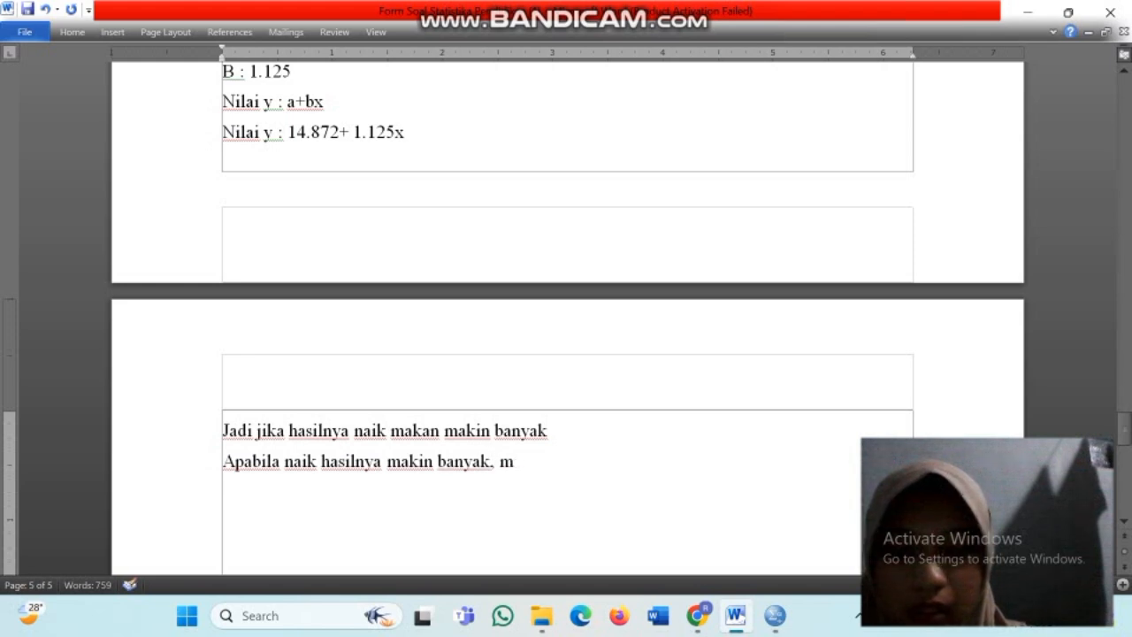
{"action": "type", "text": "aka data"}
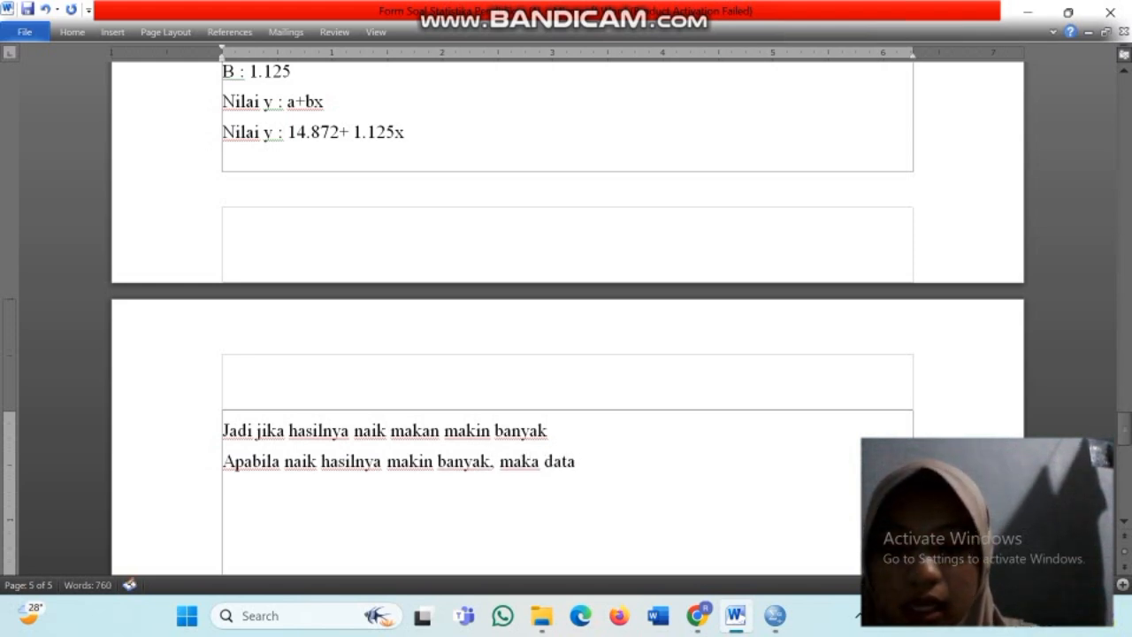
{"action": "type", "text": " yang"}
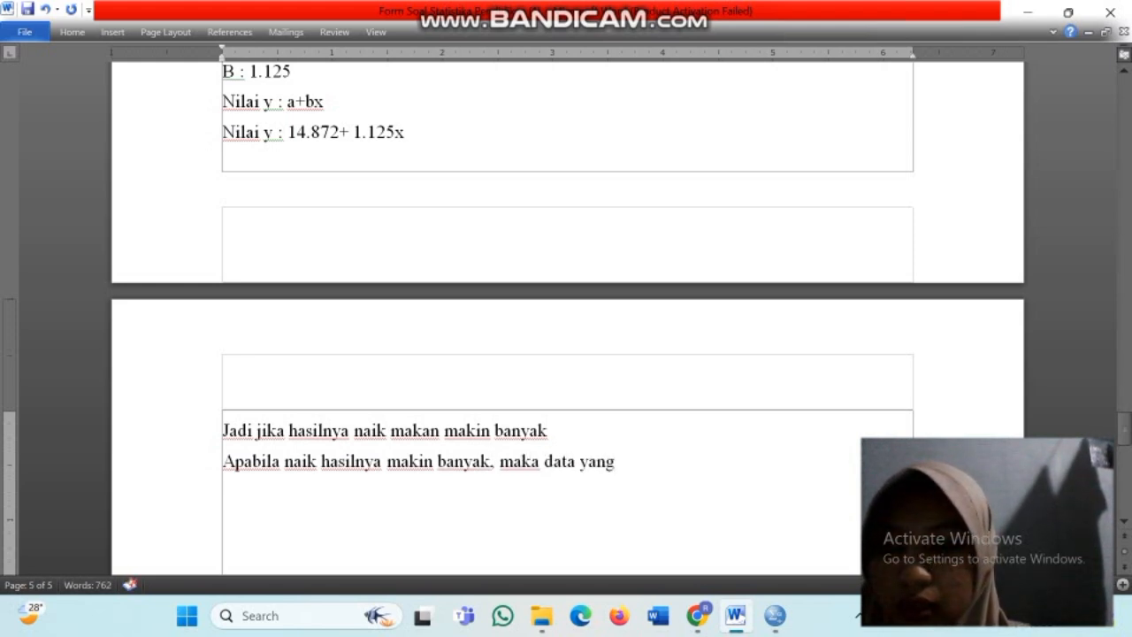
{"action": "key", "text": "BackSpace"}
{"action": "key", "text": "BackSpace"}
{"action": "key", "text": "BackSpace"}
{"action": "key", "text": "BackSpace"}
{"action": "type", "text": "te"}
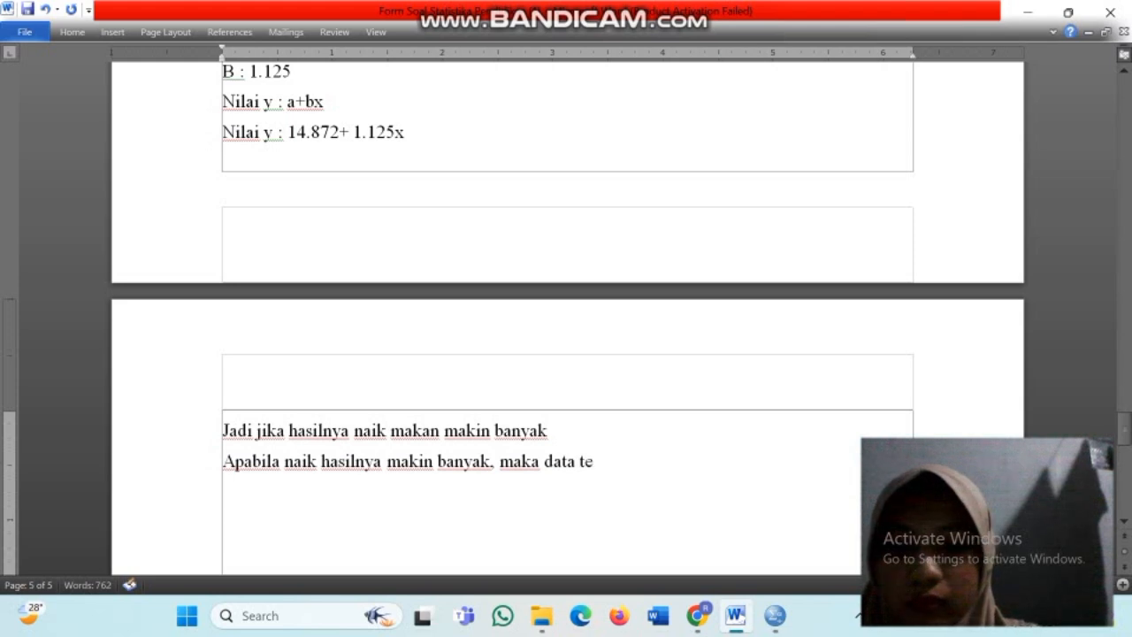
{"action": "type", "text": "rsebut "}
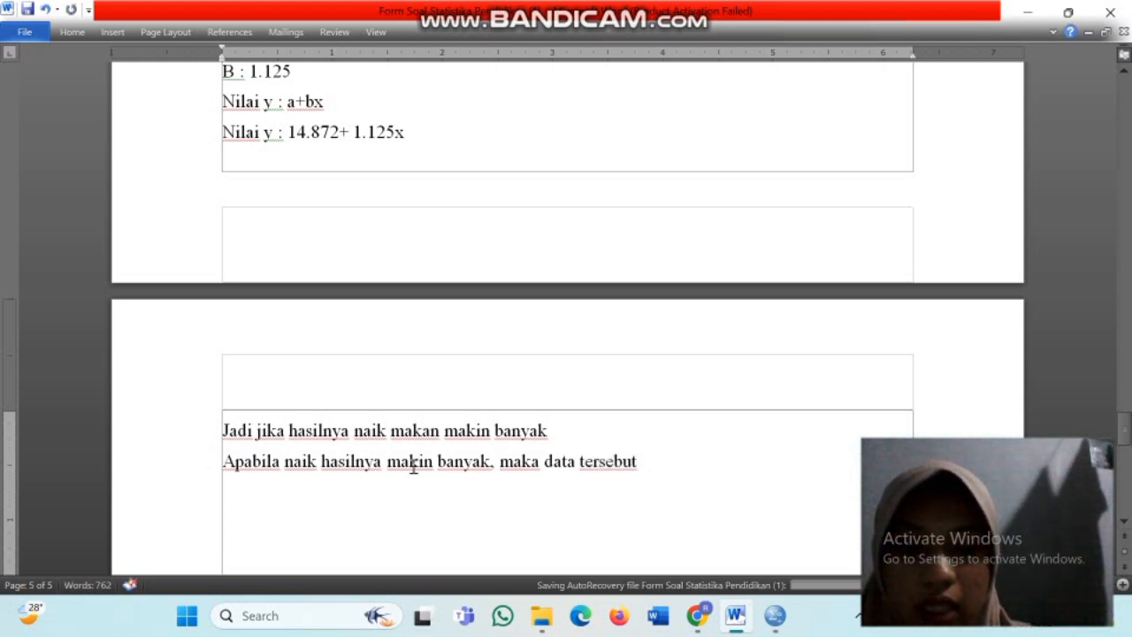
{"action": "type", "text": "men"}
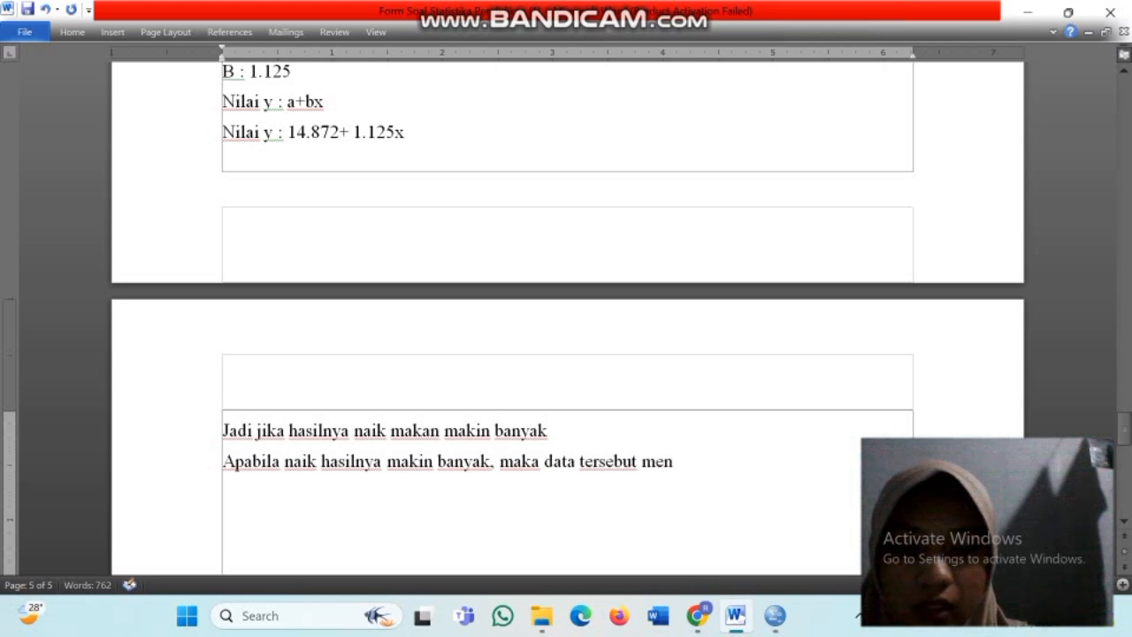
{"action": "type", "text": "uju kea rah yang"}
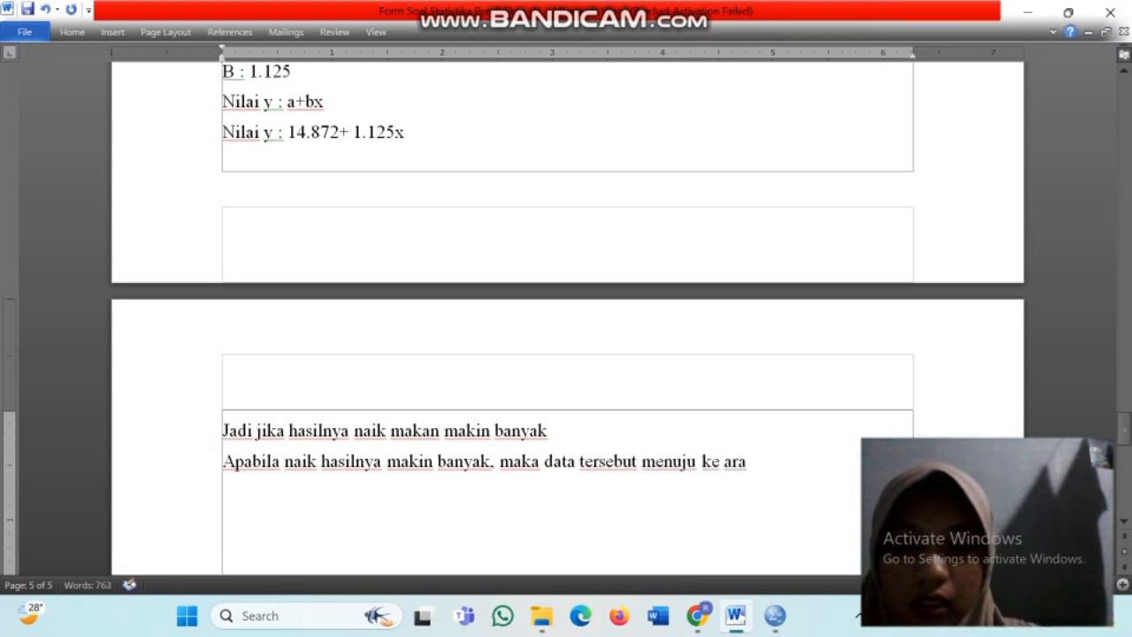
{"action": "type", "text": " po"}
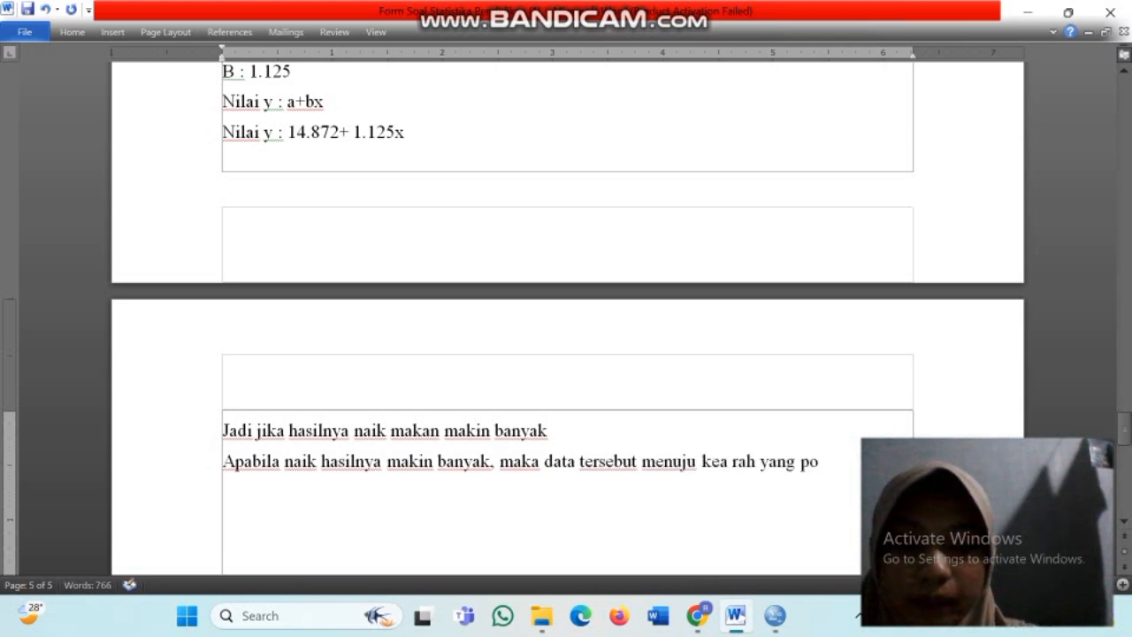
{"action": "type", "text": "sitif"}
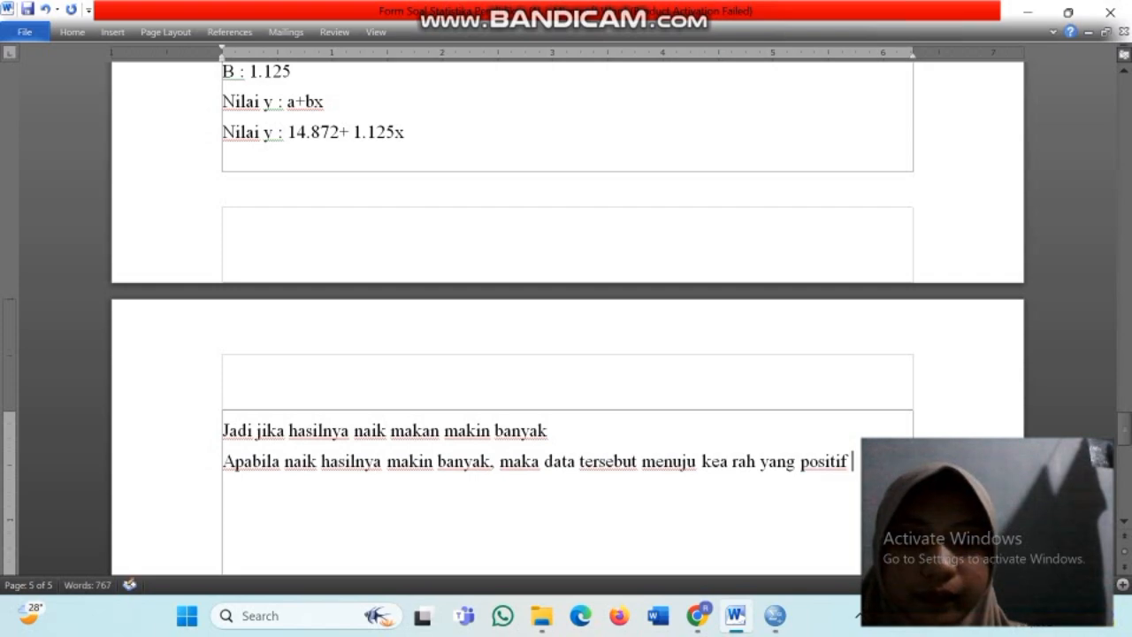
{"action": "scroll", "coordinate": [425, 398], "scroll_direction": "down", "scroll_amount": 3}
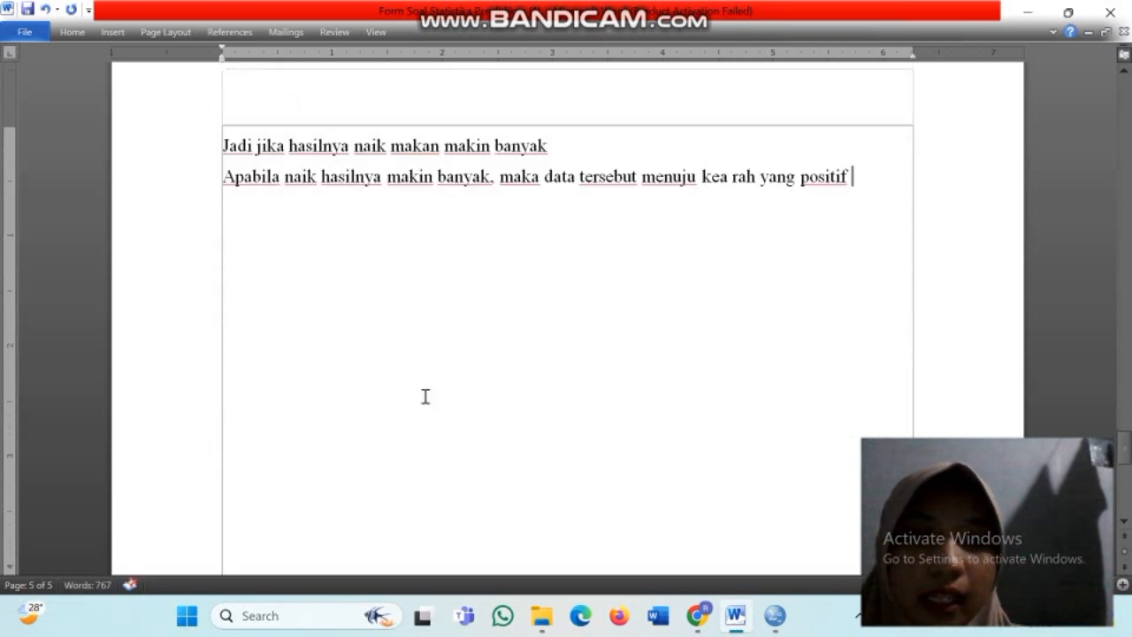
{"action": "scroll", "coordinate": [425, 396], "scroll_direction": "up", "scroll_amount": 6}
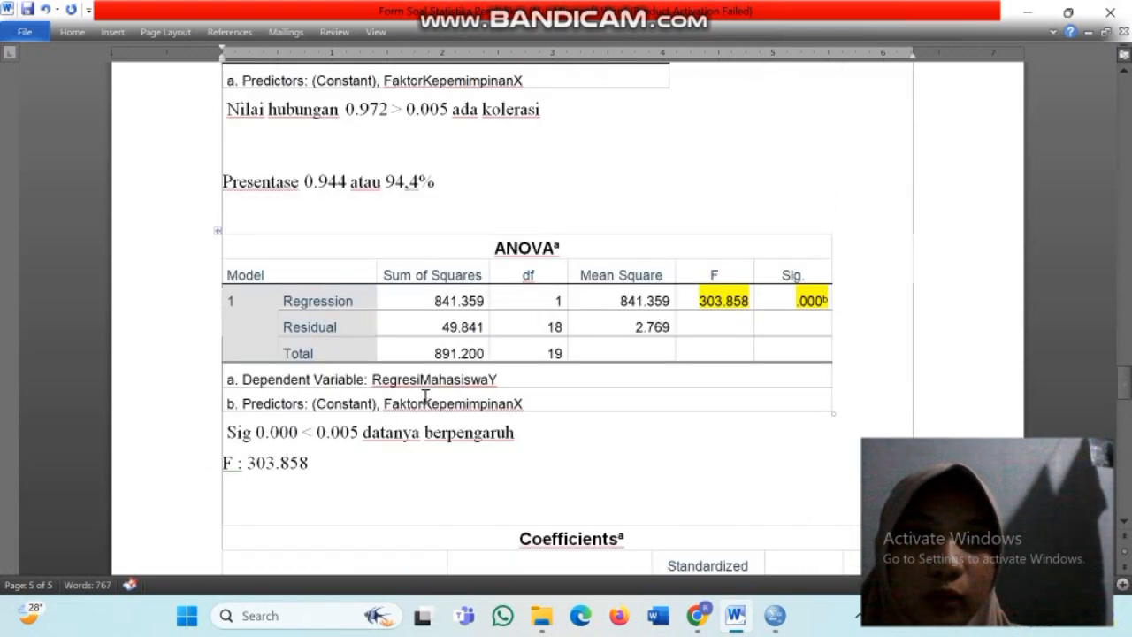
{"action": "scroll", "coordinate": [424, 397], "scroll_direction": "up", "scroll_amount": 5}
{"action": "scroll", "coordinate": [424, 397], "scroll_direction": "down", "scroll_amount": 15}
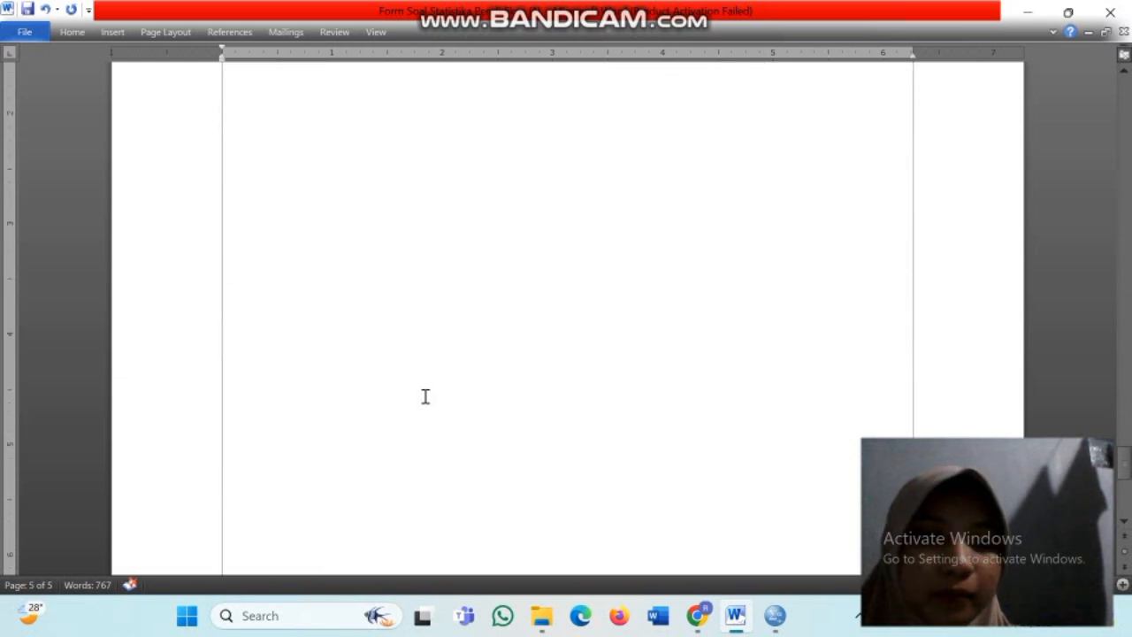